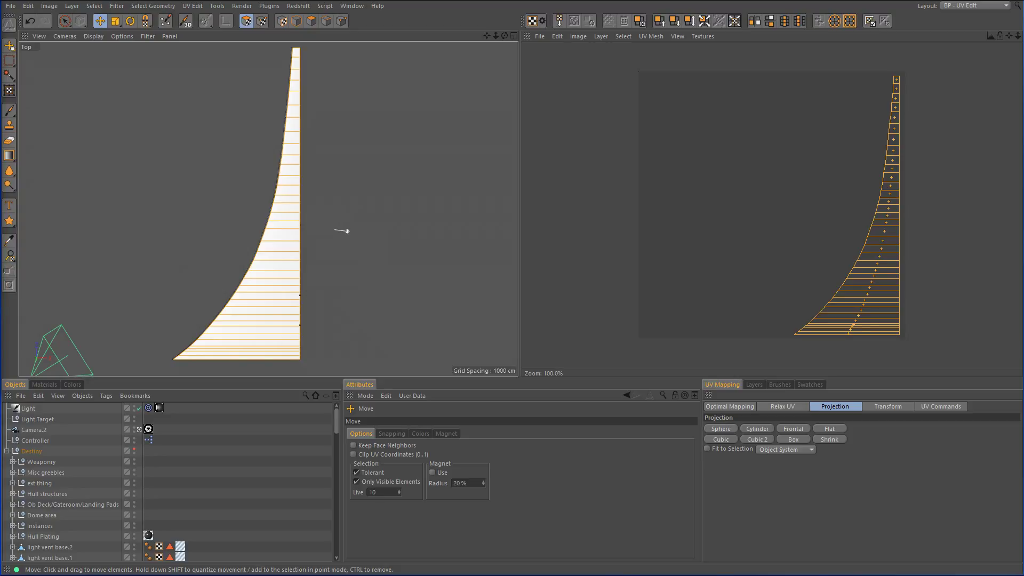
Show the wing-shaped panel in the perspective view and activate Live Selection in polygon mode.
scroll(740, 221, down, 2)
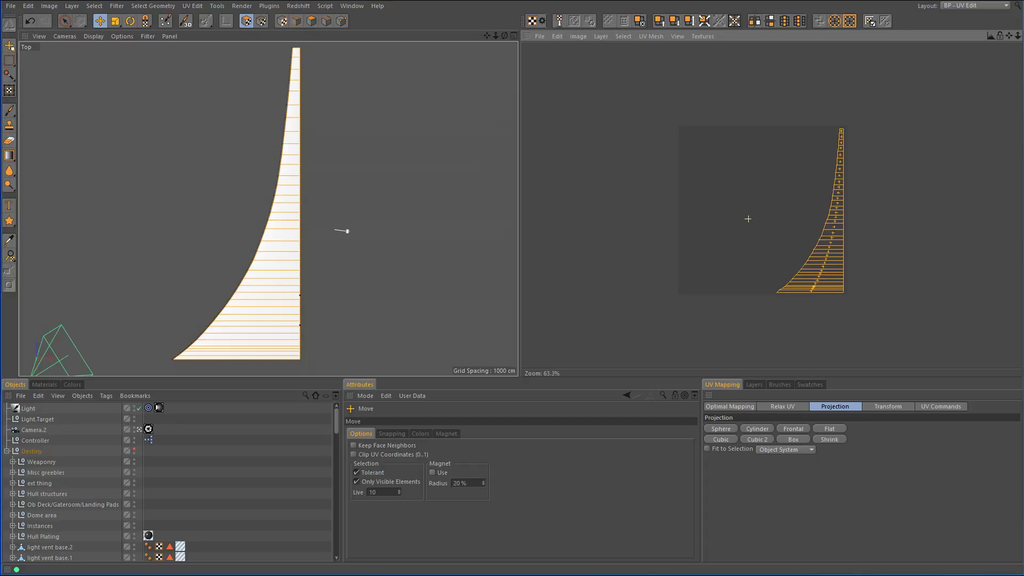
scroll(747, 219, up, 4)
middle_click(459, 221)
middle_click(171, 145)
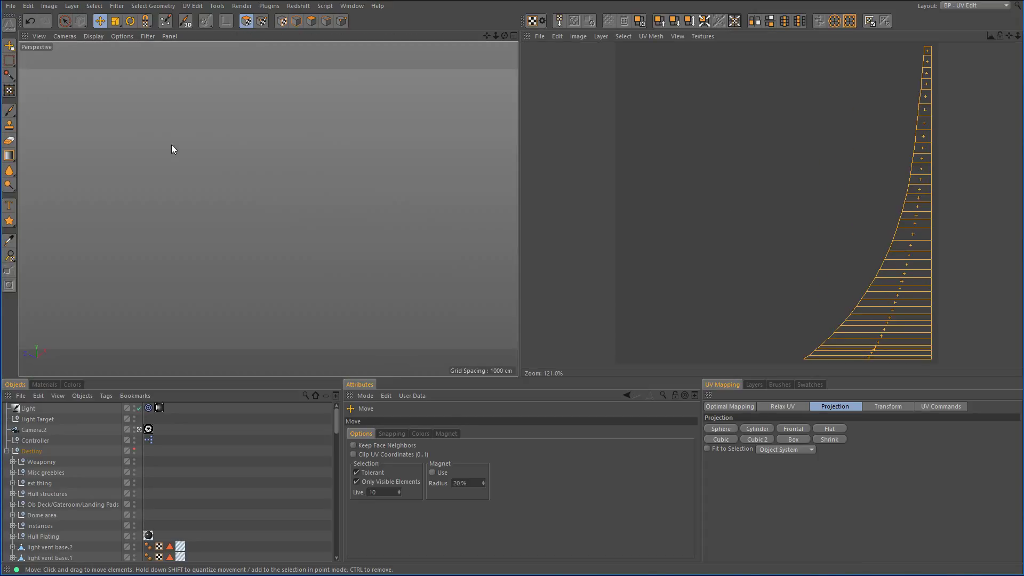
click(64, 22)
alt+drag(123, 160, 296, 130)
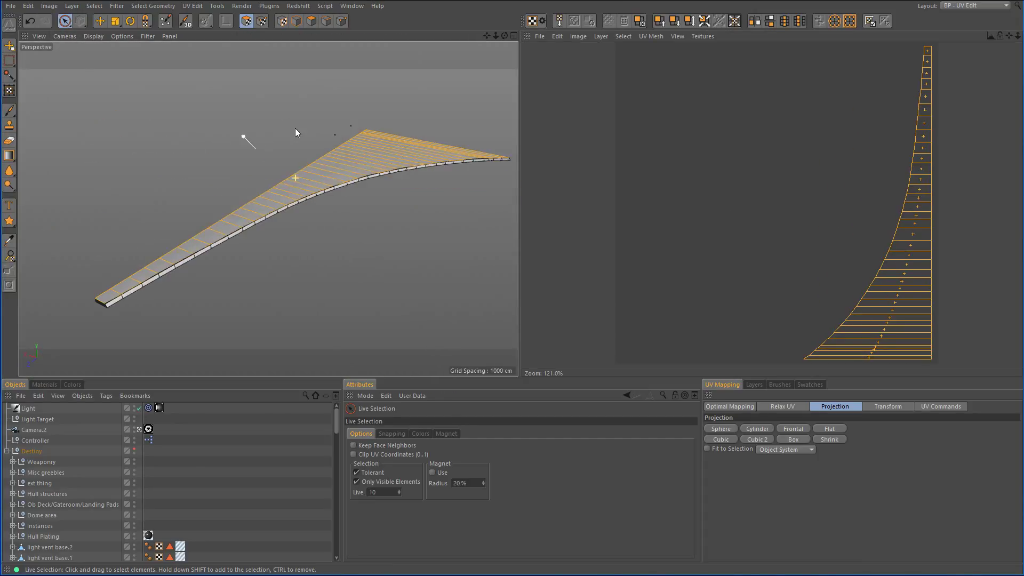
click(312, 21)
Invert the polygon selection to pick the panel's curved side faces instead of its flat faces.
alt+right_drag(103, 313, 207, 286)
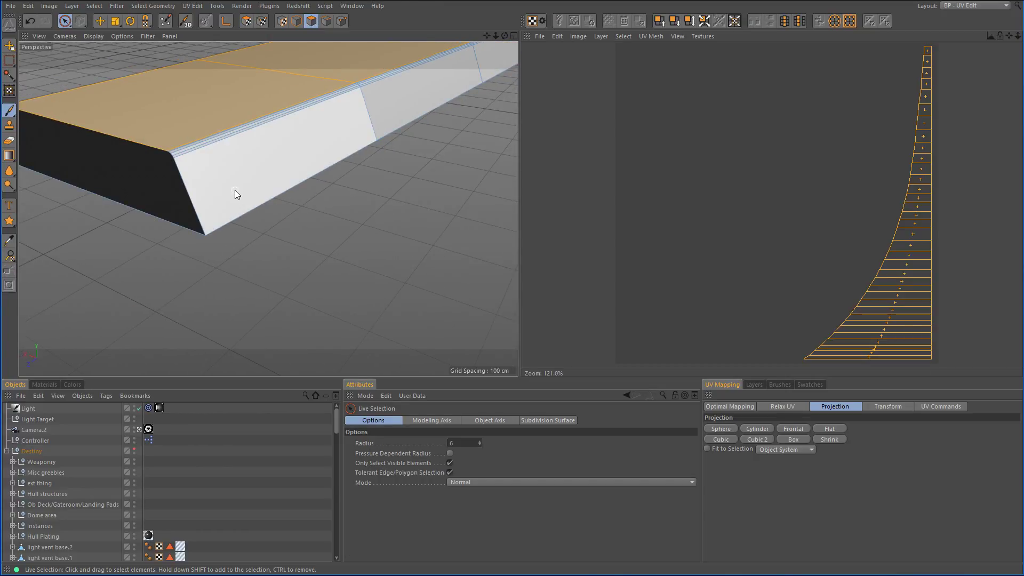
alt+right_drag(259, 186, 233, 212)
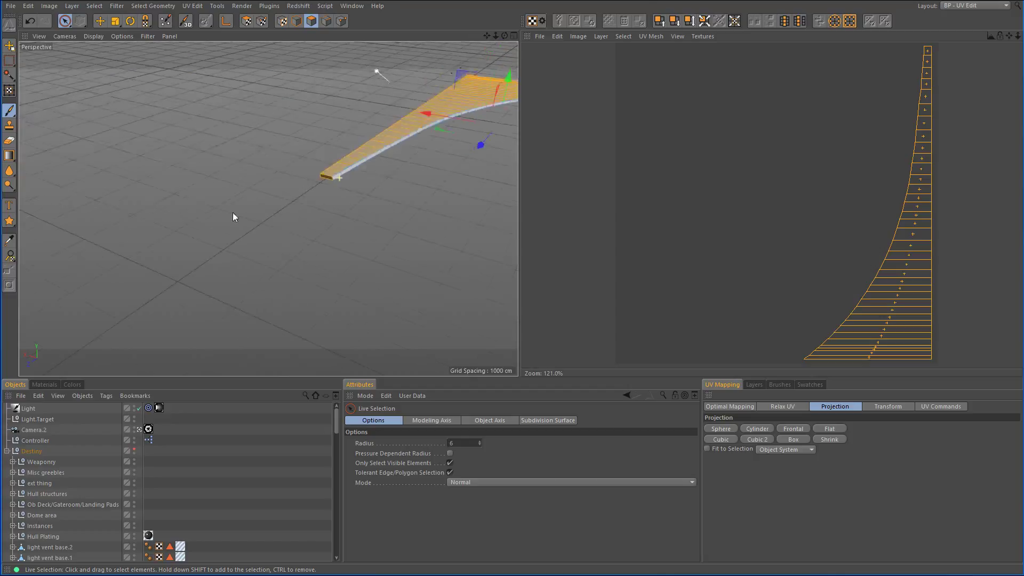
alt+drag(233, 213, 215, 253)
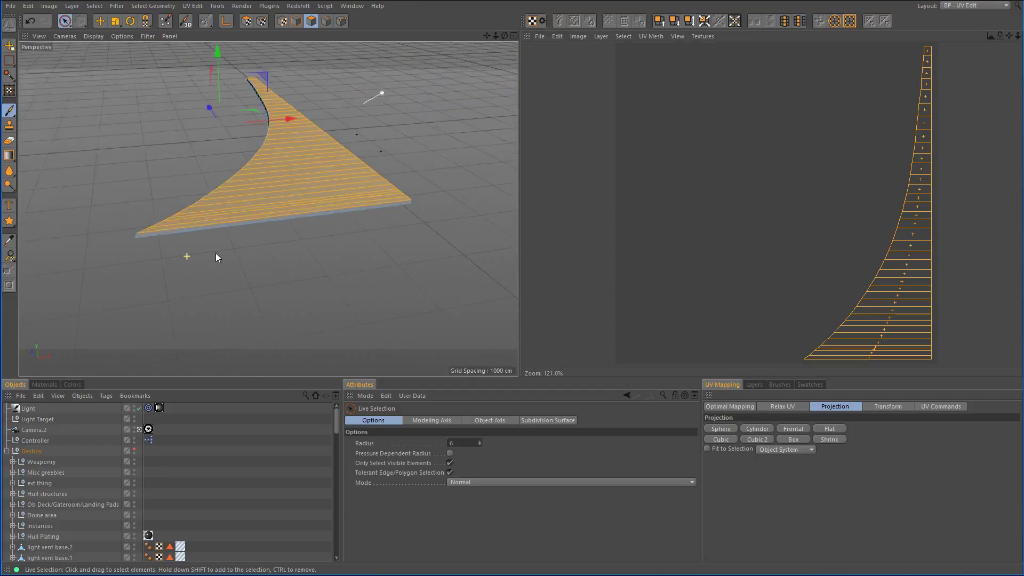
alt+right_drag(216, 257, 176, 217)
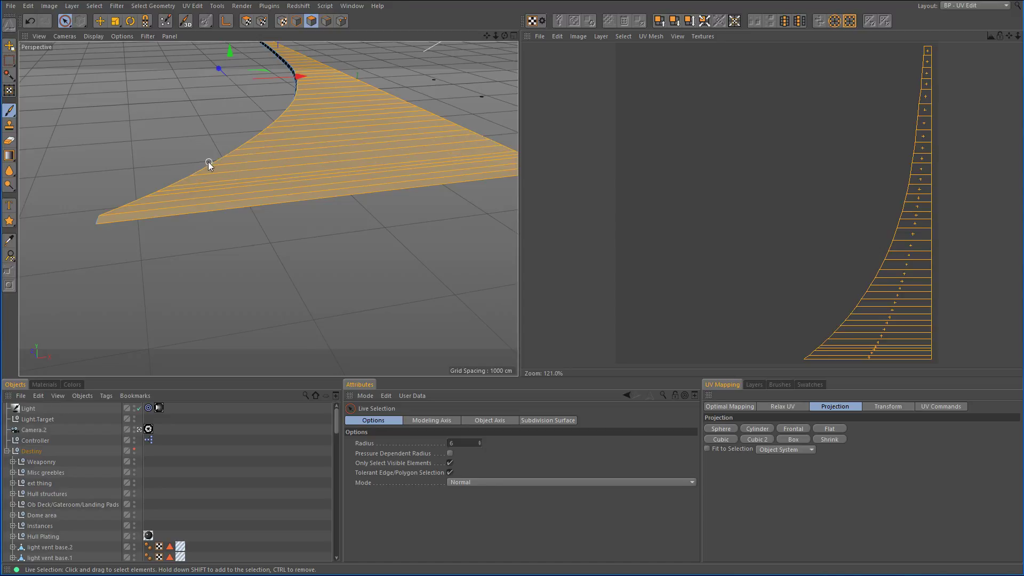
alt+drag(210, 165, 256, 206)
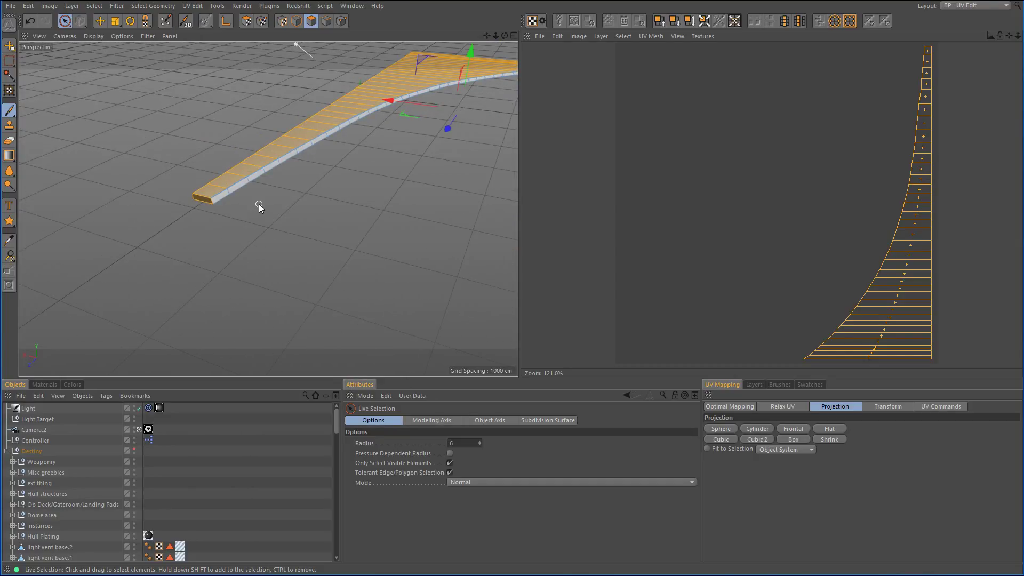
right_click(258, 204)
key(u)
key(i)
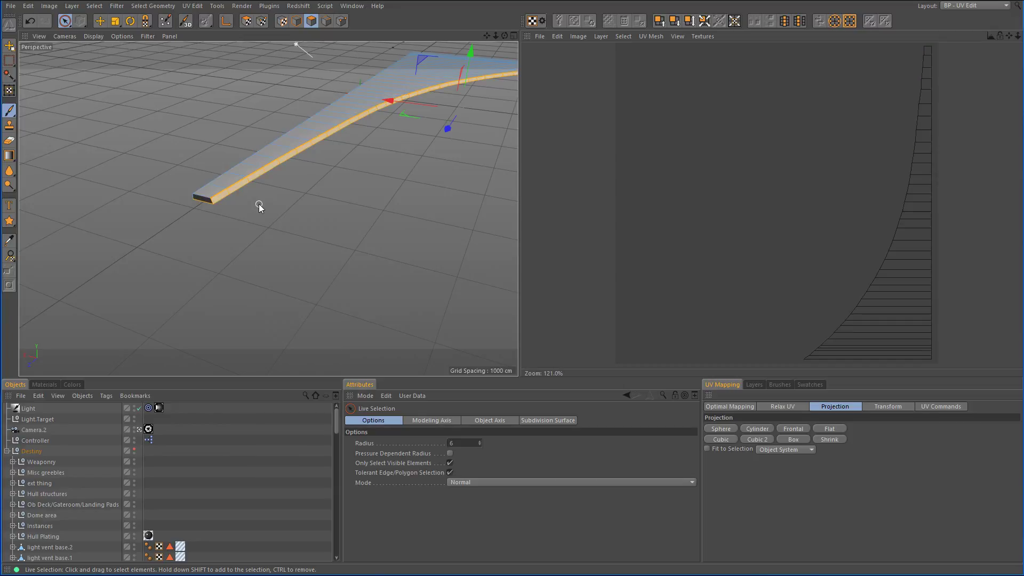
Try a Cubic UV projection on the selected curved side faces and undo it.
mouse_move(259, 204)
alt+mouse_down()
mouse_move(287, 211)
mouse_move(308, 161)
mouse_move(346, 124)
mouse_move(254, 203)
mouse_move(245, 133)
mouse_move(210, 131)
mouse_move(304, 299)
mouse_move(372, 358)
mouse_move(270, 207)
mouse_move(341, 294)
alt+mouse_up()
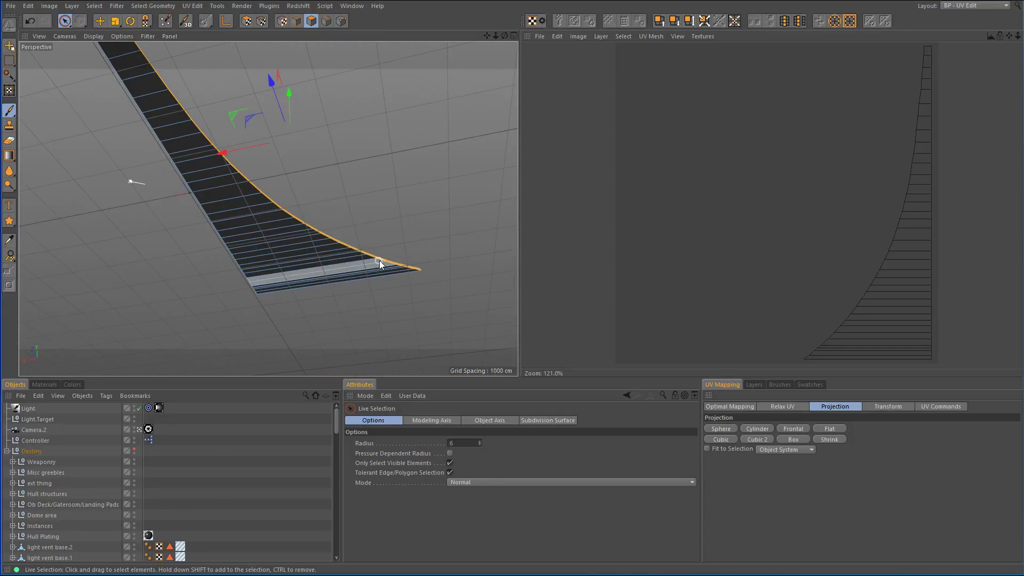
mouse_move(379, 260)
alt+mouse_down()
mouse_move(408, 238)
mouse_move(281, 299)
mouse_move(222, 302)
mouse_move(333, 323)
mouse_move(414, 302)
mouse_move(334, 283)
mouse_move(359, 293)
mouse_move(379, 277)
mouse_move(371, 280)
alt+mouse_up()
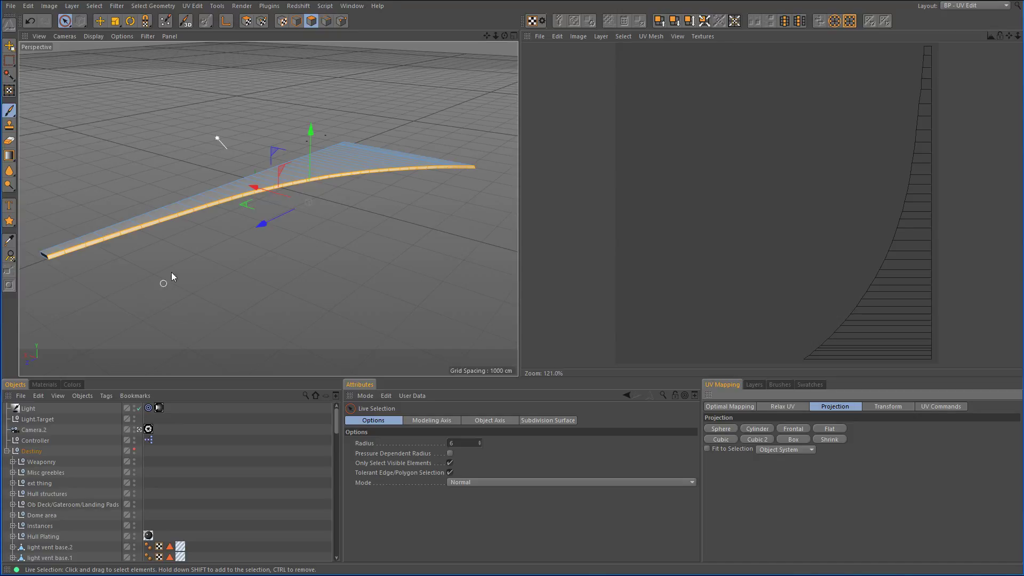
alt+drag(171, 272, 238, 239)
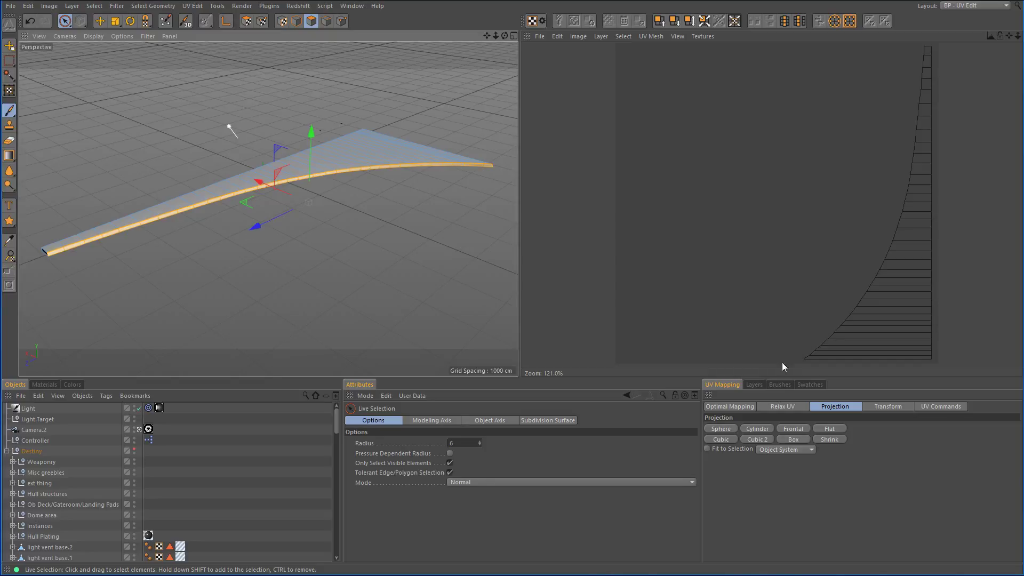
click(721, 440)
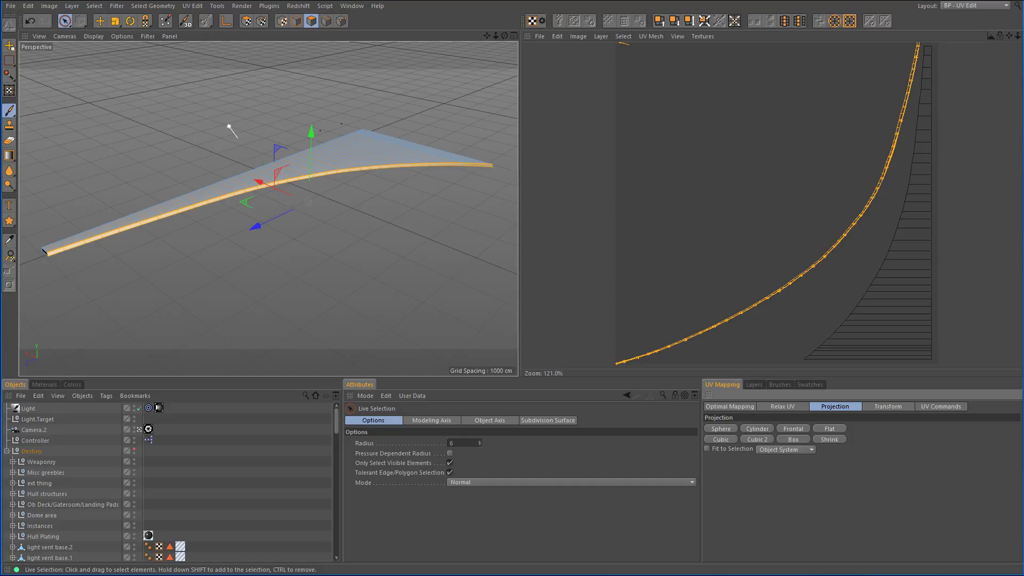
click(743, 265)
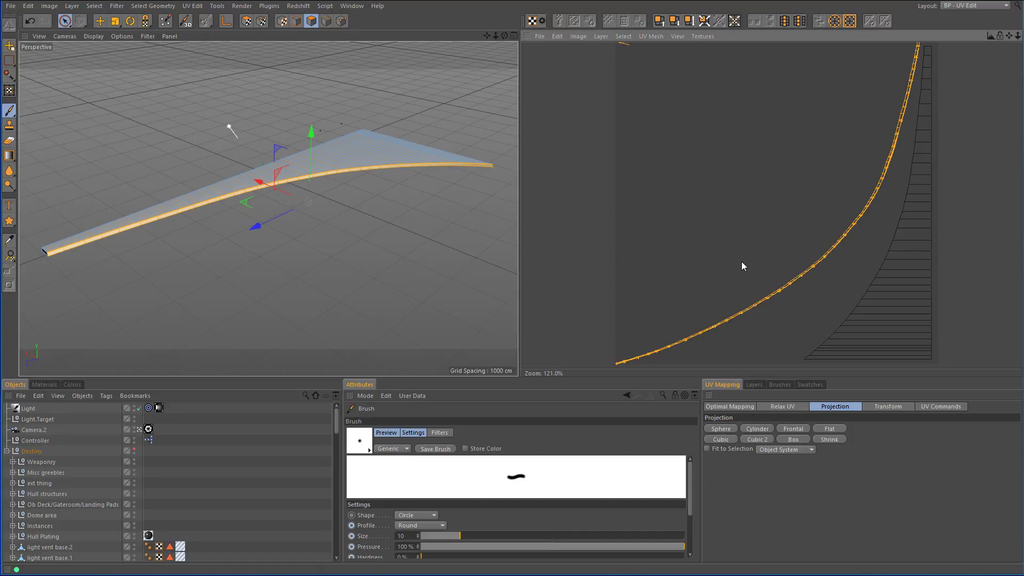
key(ctrl+z)
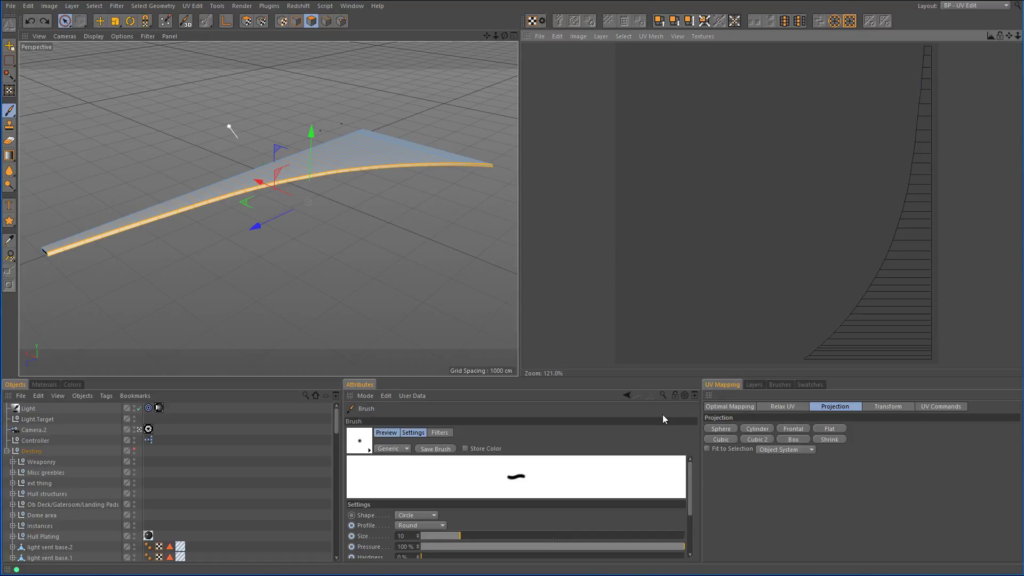
Try the Cubic 2 and Box projections on the UVs of the curved side faces.
click(762, 438)
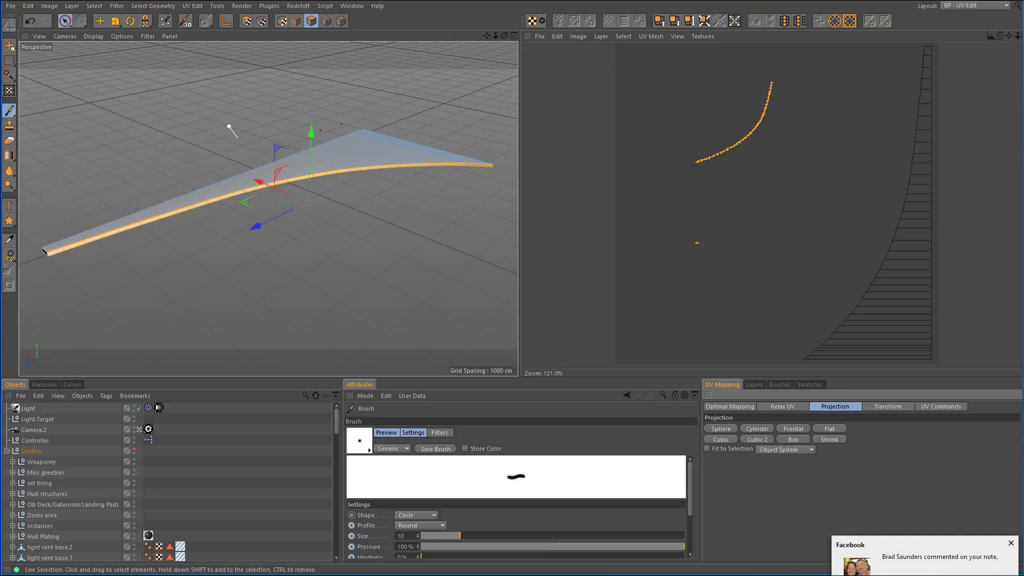
click(1010, 543)
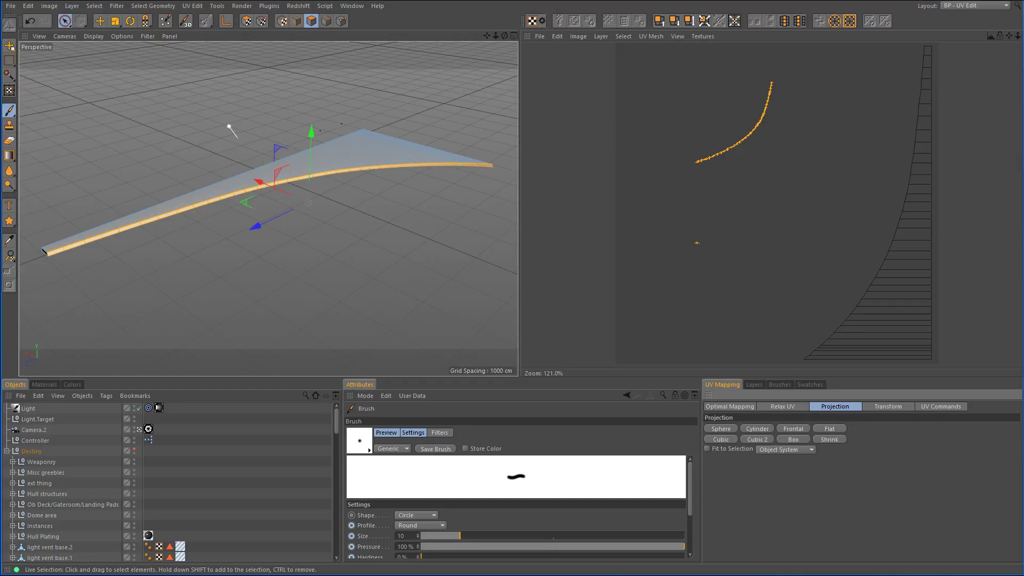
mouse_move(449, 248)
alt+mouse_down()
mouse_move(328, 238)
mouse_move(388, 219)
mouse_move(304, 227)
mouse_move(357, 248)
alt+mouse_up()
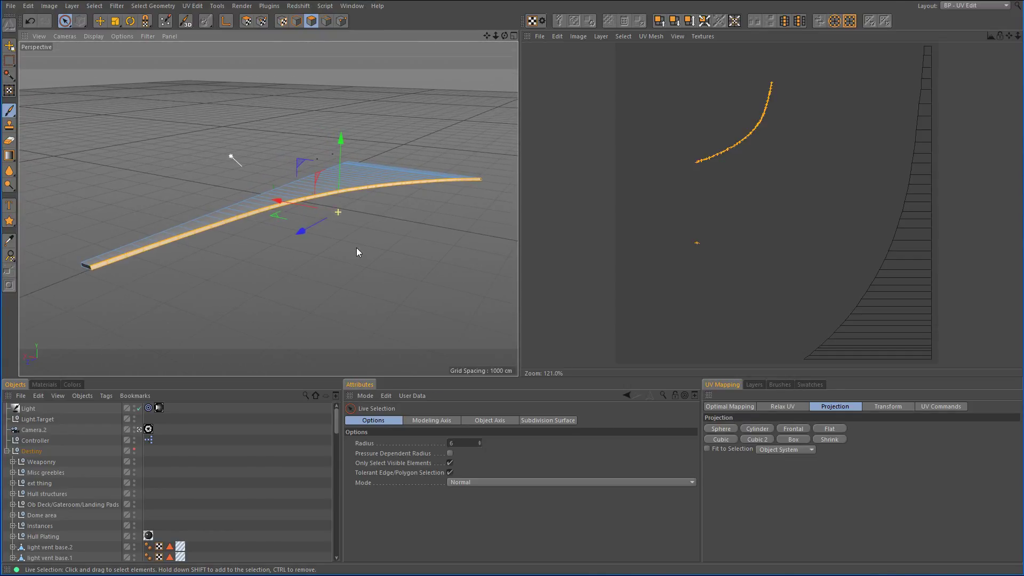
click(728, 441)
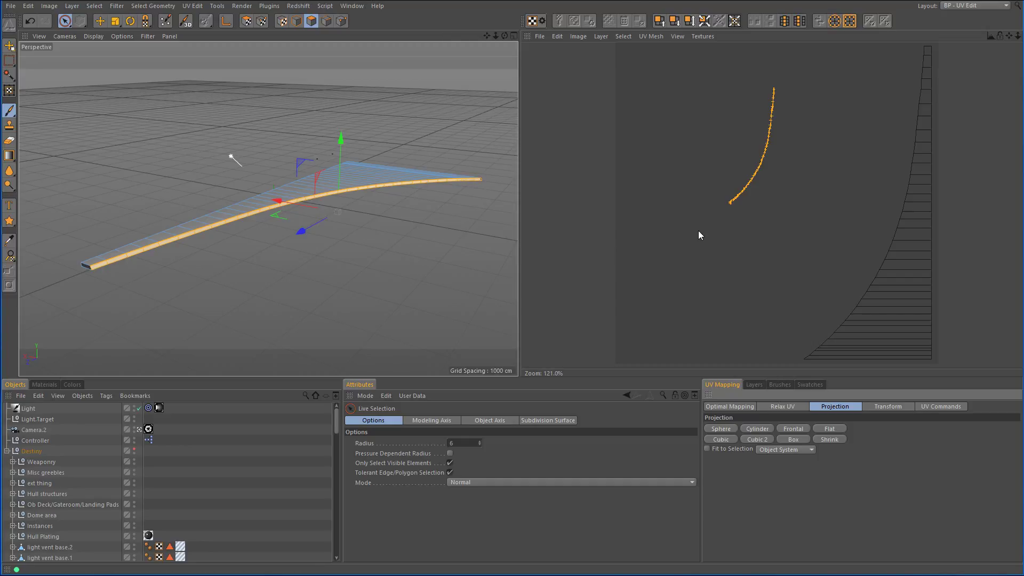
Examine the projected UV strip up close and compare it with the curved side faces of the panel.
scroll(747, 184, up, 9)
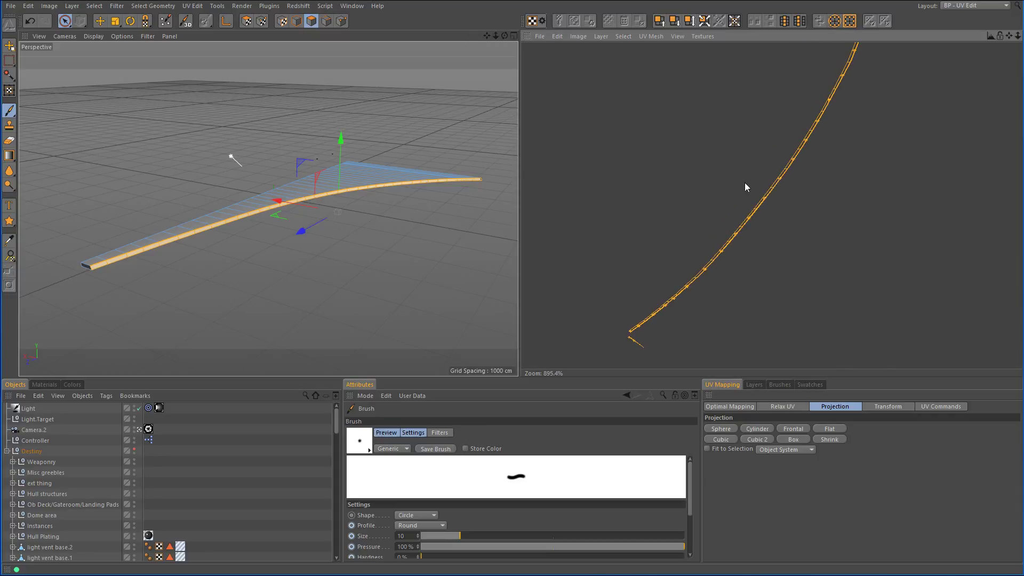
scroll(673, 275, up, 6)
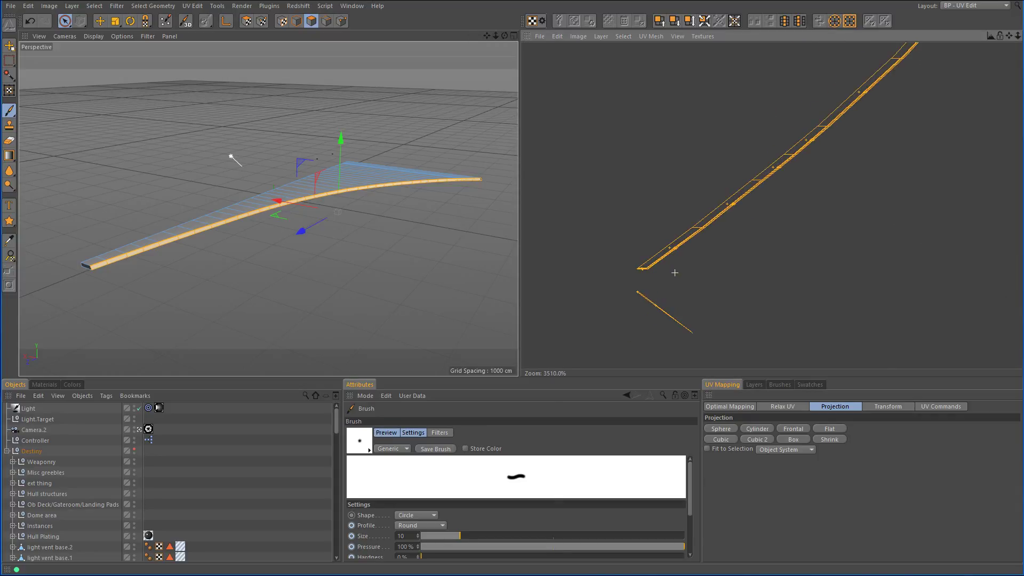
scroll(675, 273, down, 15)
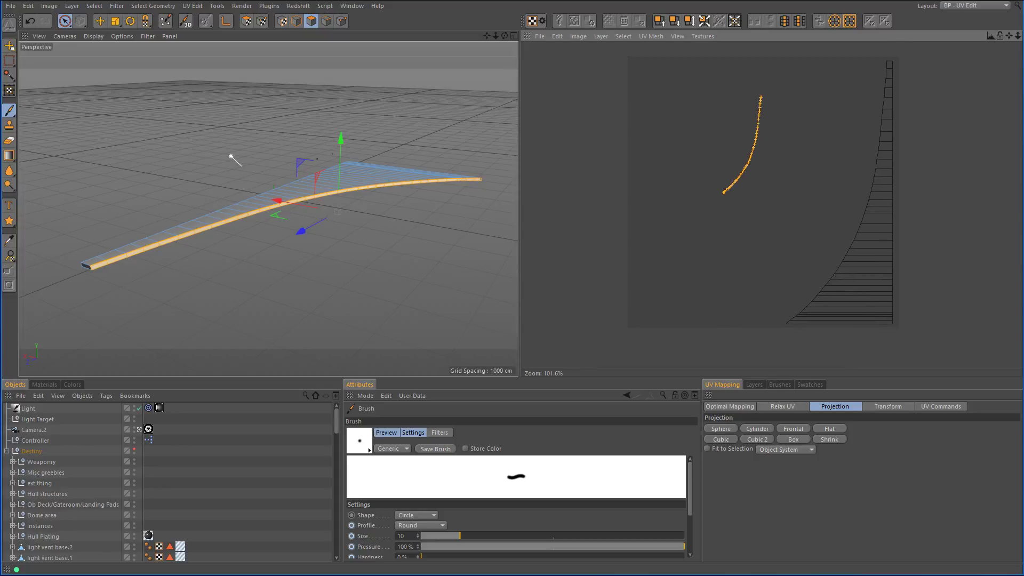
mouse_move(442, 225)
alt+mouse_down()
mouse_move(232, 223)
mouse_move(114, 199)
mouse_move(116, 177)
mouse_move(226, 190)
alt+mouse_up()
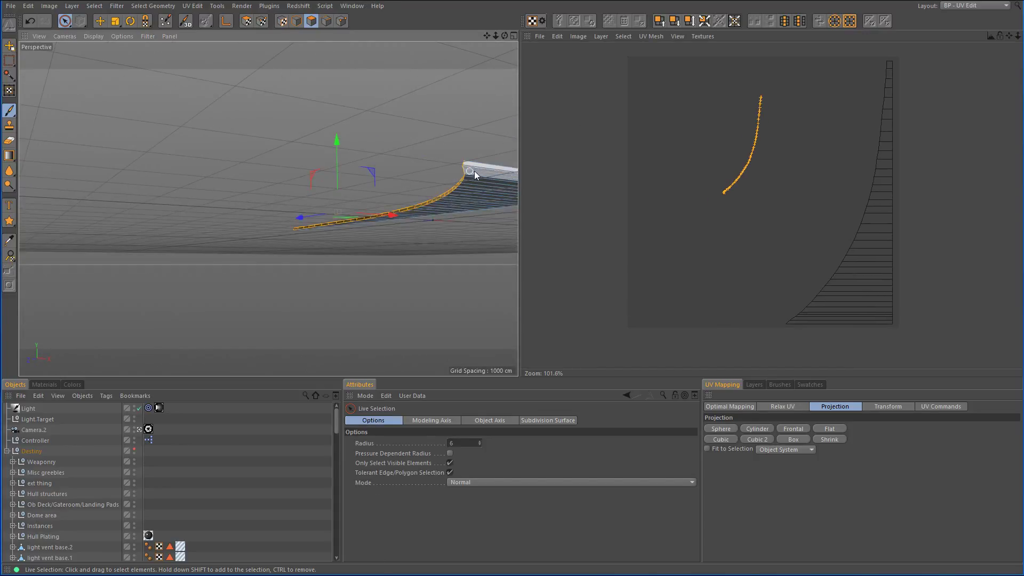
alt+drag(474, 171, 448, 181)
alt+drag(514, 220, 288, 150)
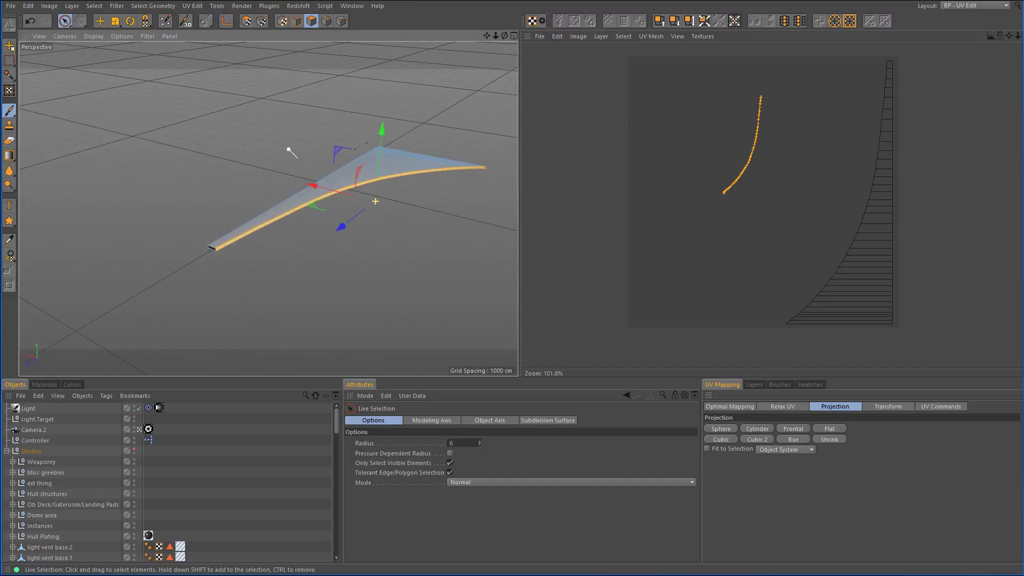
scroll(185, 239, up, 5)
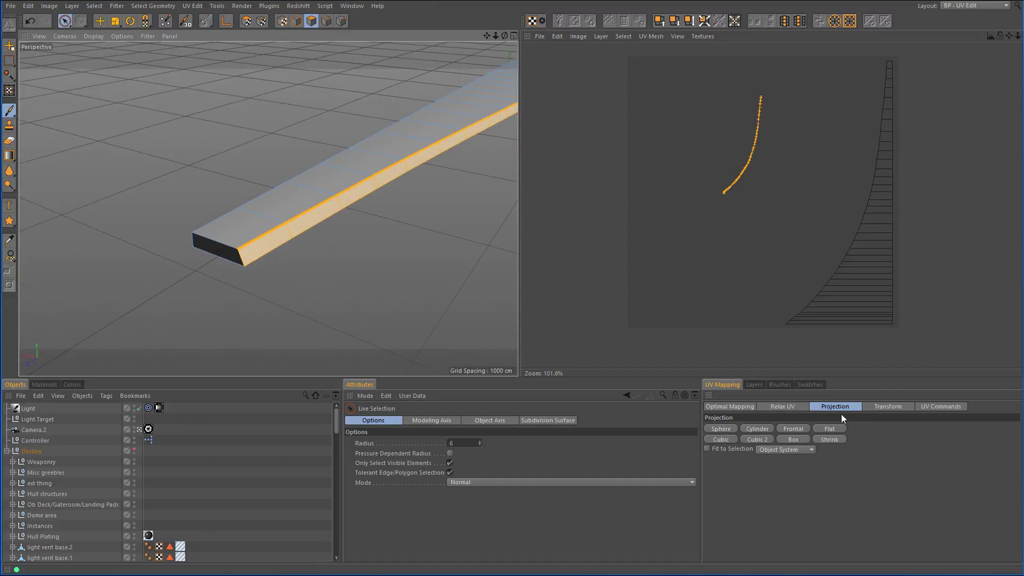
scroll(726, 192, up, 3)
scroll(725, 198, down, 5)
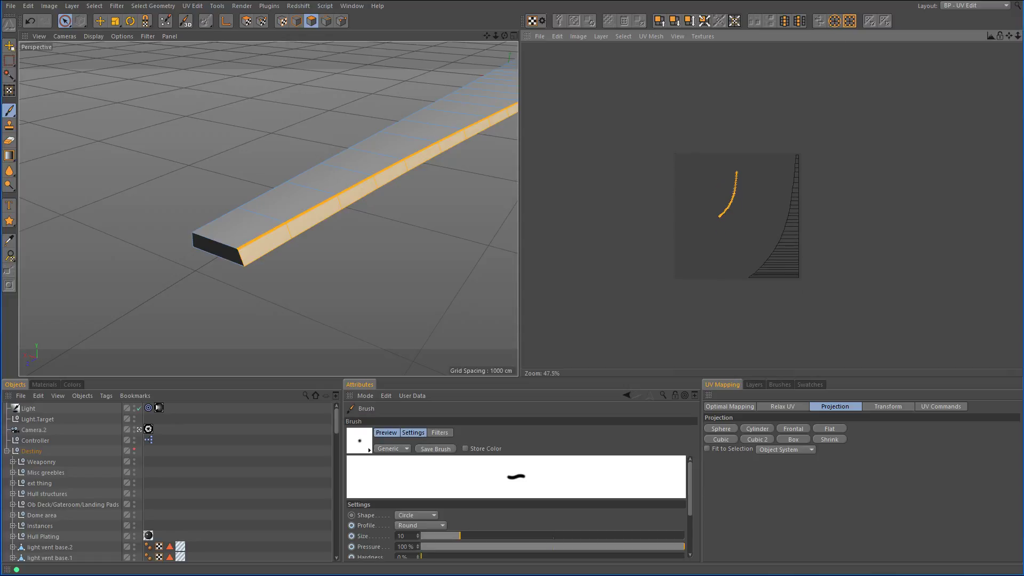
scroll(735, 220, up, 2)
alt+middle_drag(735, 219, 748, 179)
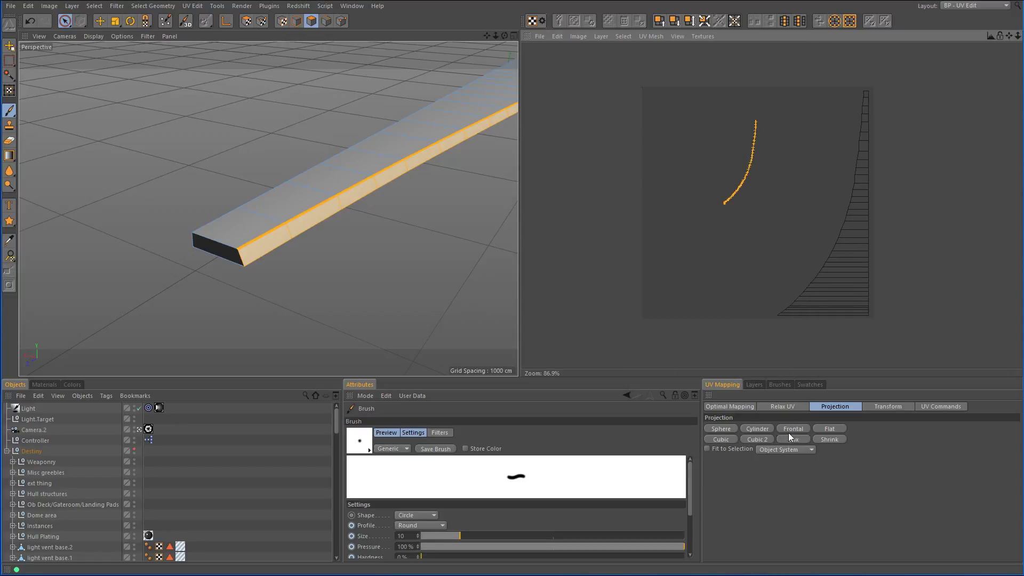
Try the Flat, Shrink, Box, Cubic 2 and Cubic projections in turn on the side faces' UVs.
click(827, 429)
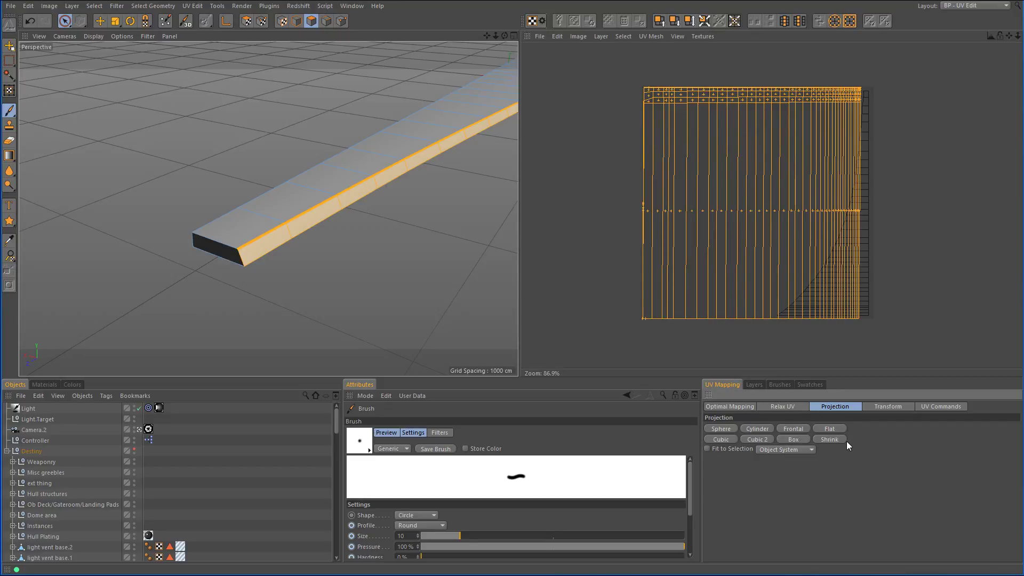
click(832, 439)
click(798, 440)
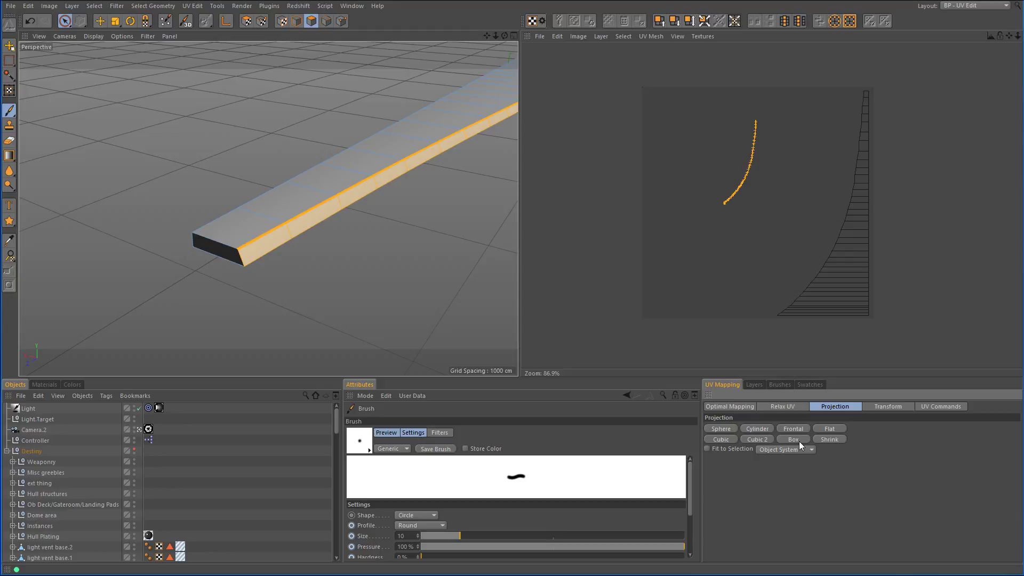
click(756, 440)
click(727, 439)
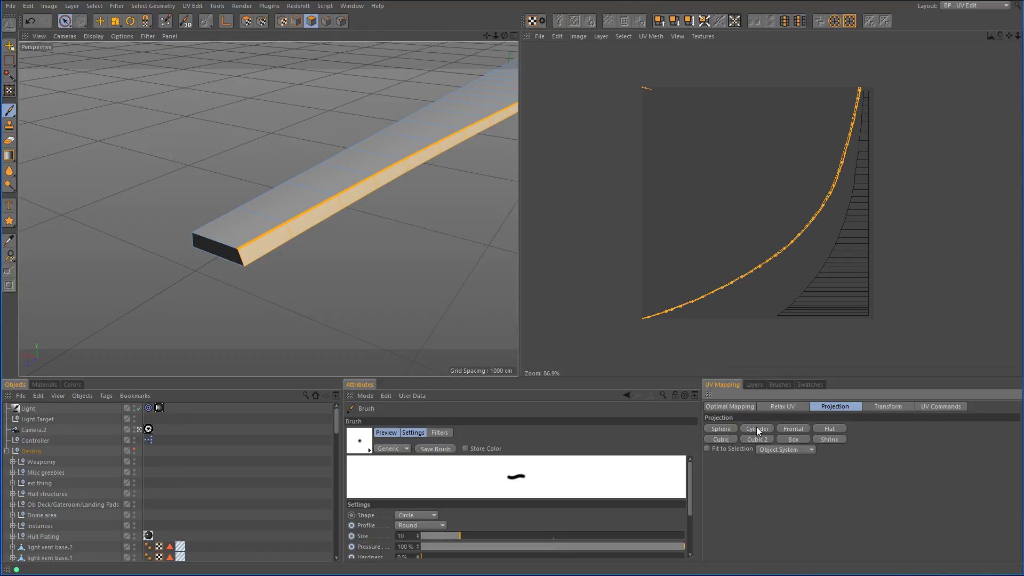
Show the panel in the Left view and apply a Frontal projection to the curved side faces' UVs.
middle_click(460, 307)
middle_click(210, 295)
scroll(333, 191, up, 5)
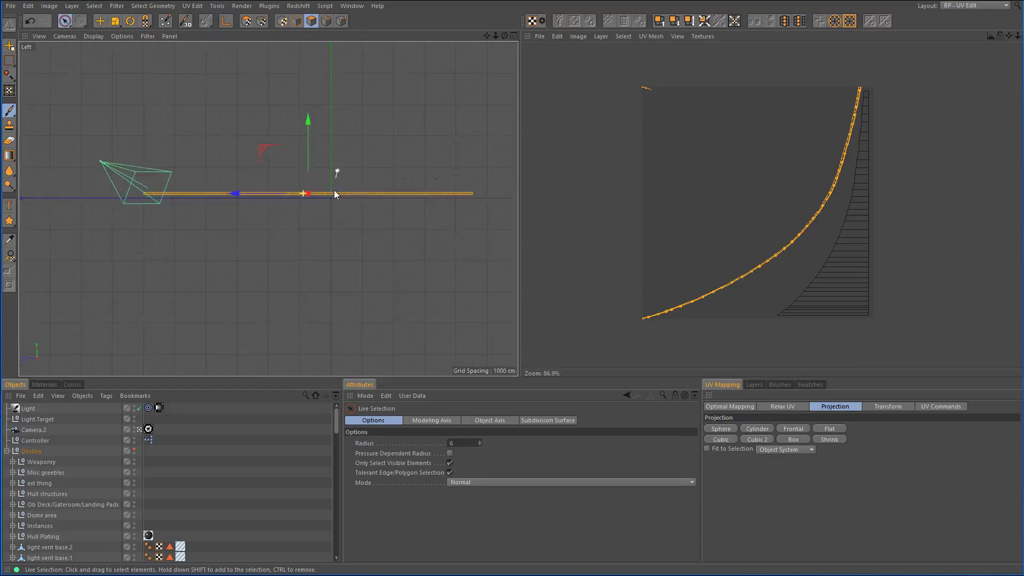
scroll(318, 214, down, 1)
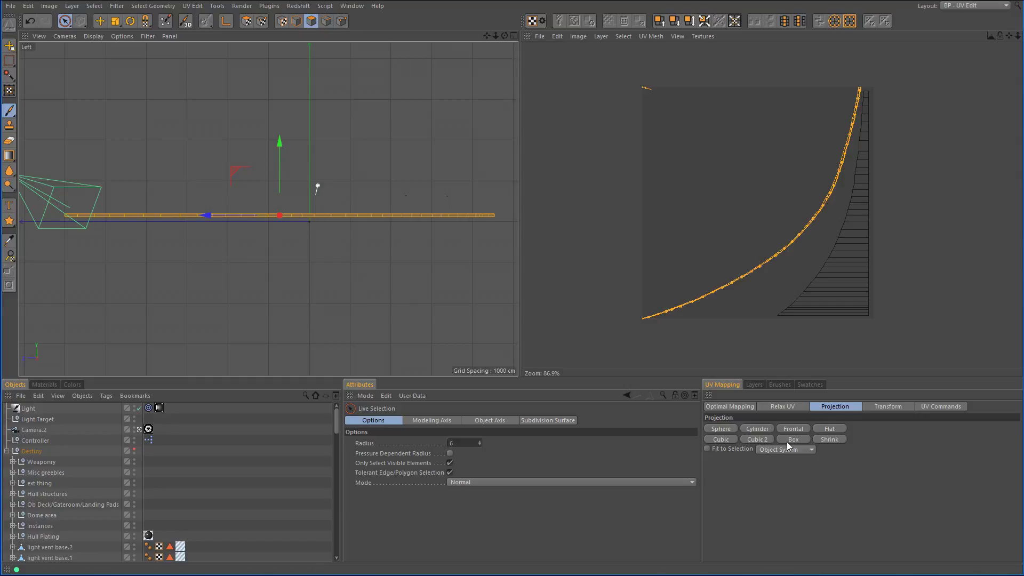
click(796, 429)
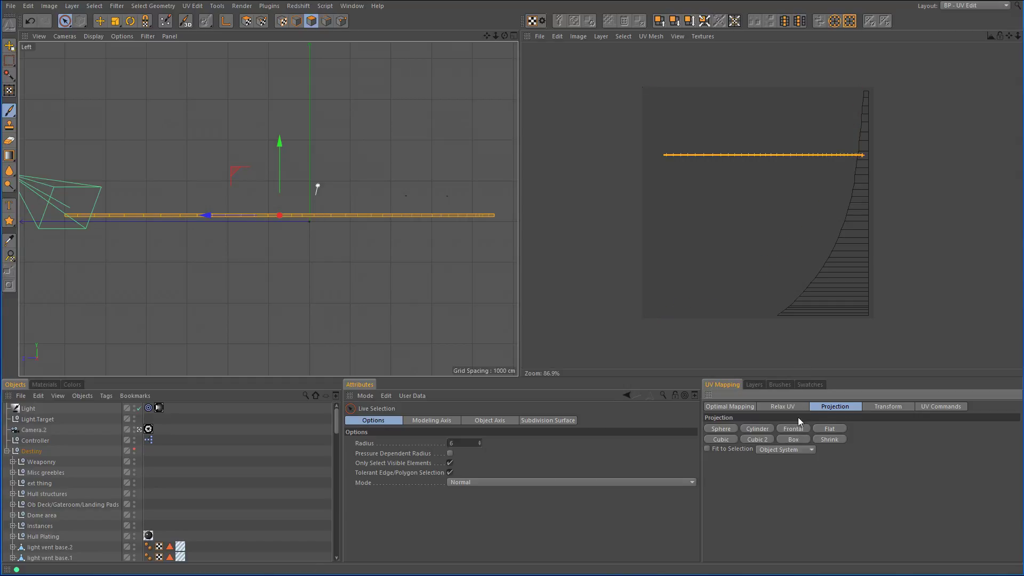
Try relaxing the side faces' UVs with the LSCM method and undo the result.
click(794, 407)
click(728, 473)
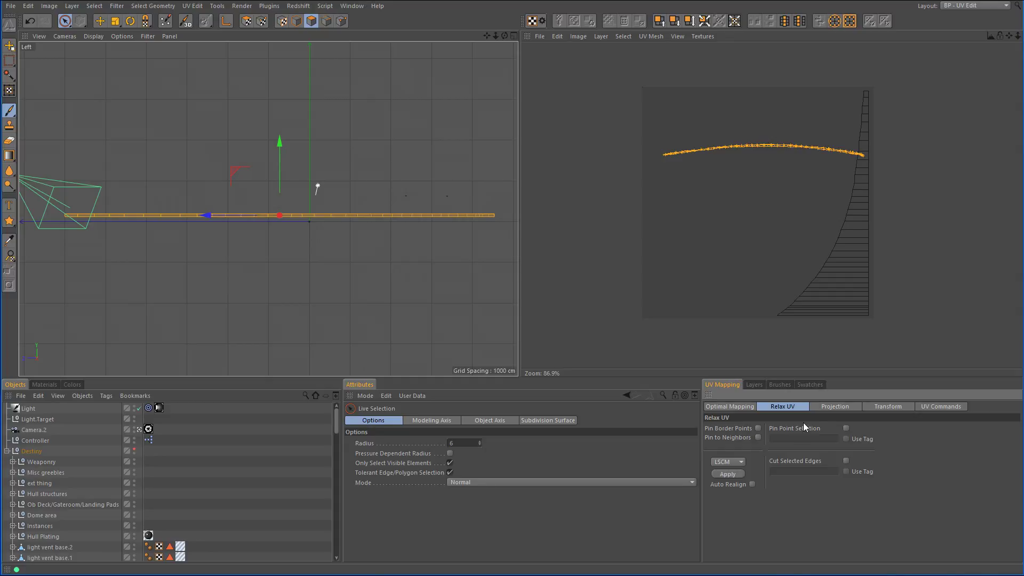
key(ctrl+z)
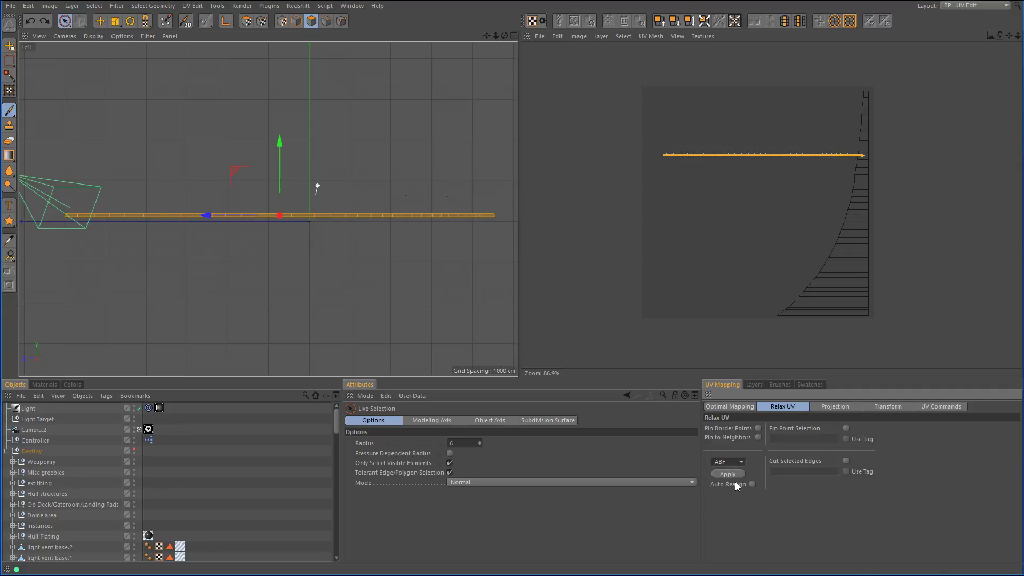
Try relaxing the side faces' UVs with the ABF method and undo the result.
click(737, 474)
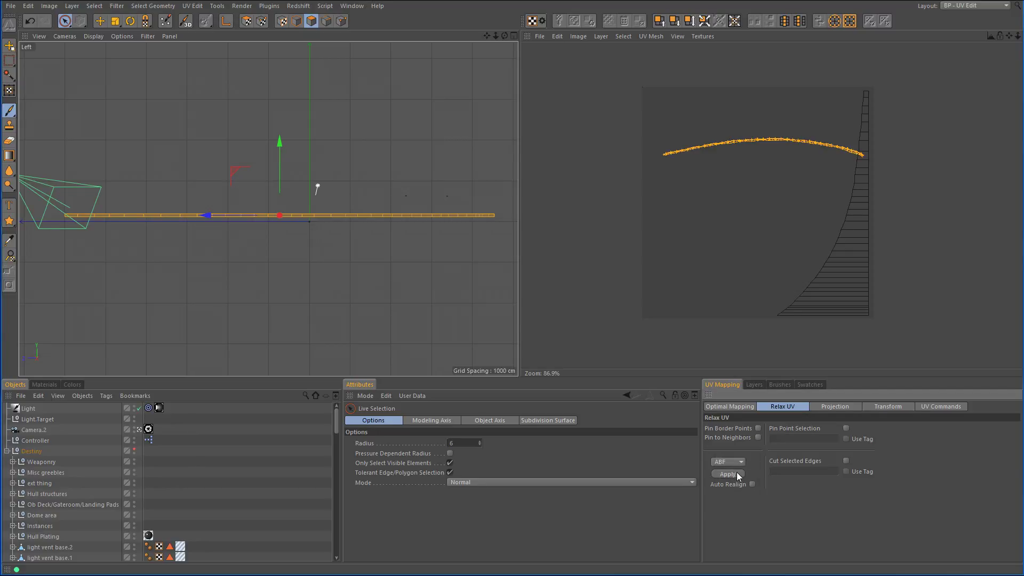
key(ctrl+z)
Relax the side faces' UVs with the LSCM method and Pin Border Points enabled, and inspect the end of the strip.
click(728, 461)
click(729, 471)
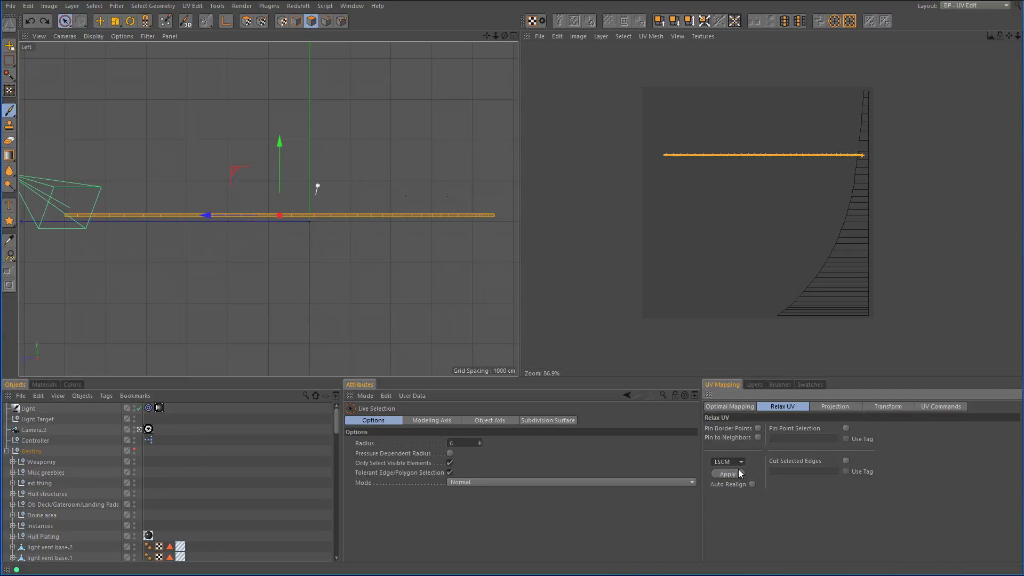
click(758, 430)
click(735, 475)
scroll(692, 154, up, 8)
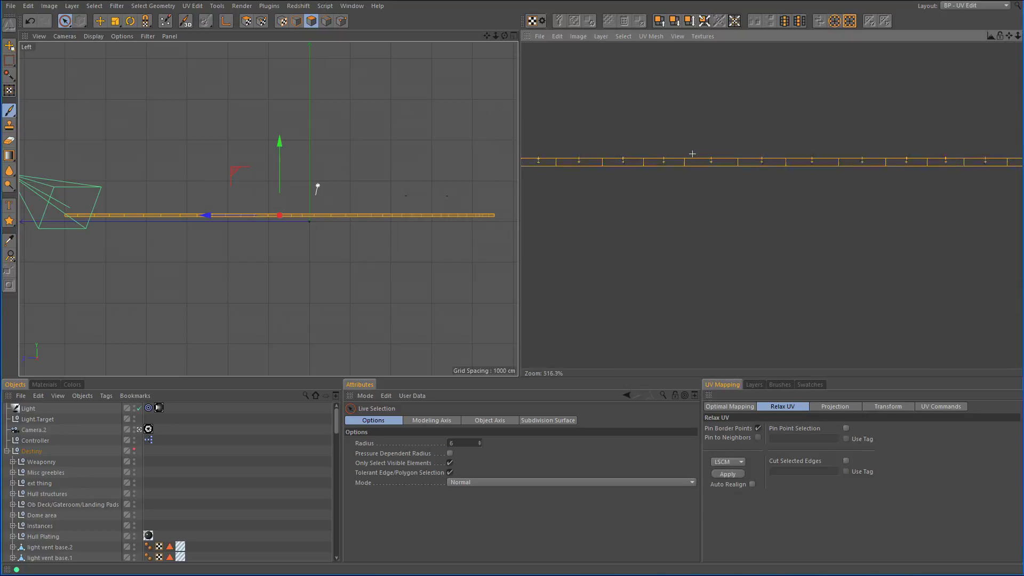
alt+middle_drag(596, 170, 593, 173)
scroll(565, 208, up, 12)
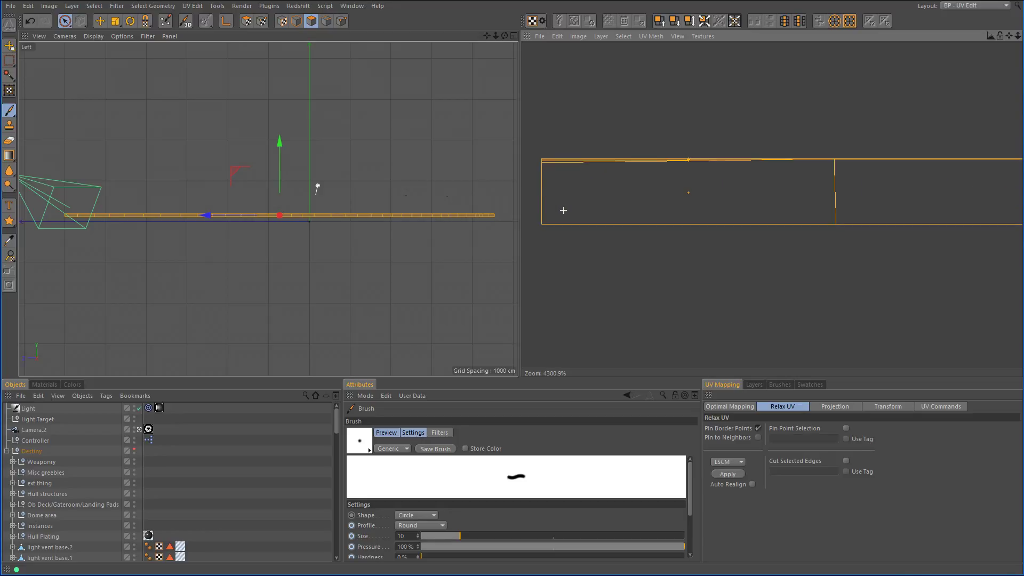
scroll(581, 171, down, 5)
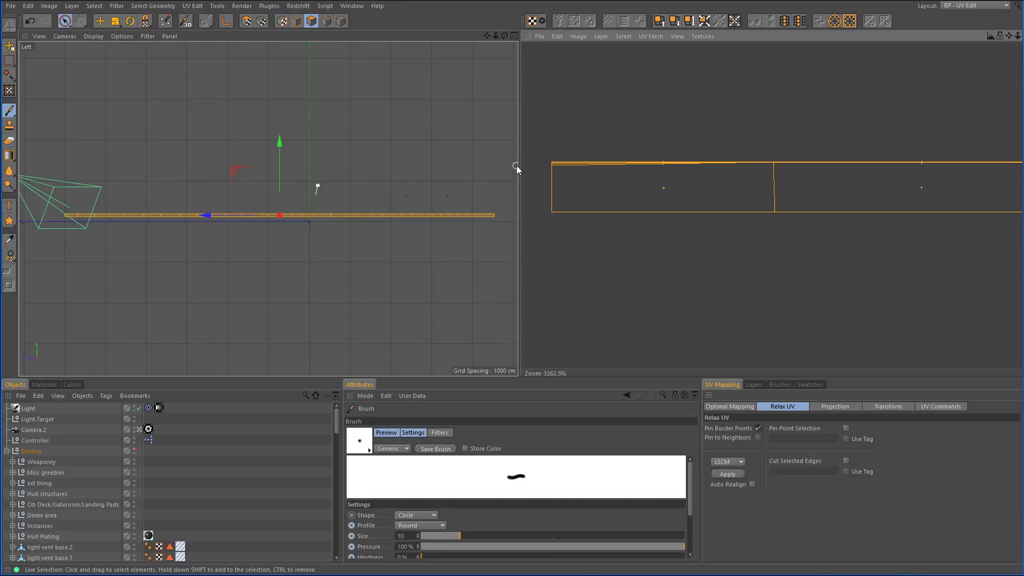
scroll(574, 172, up, 3)
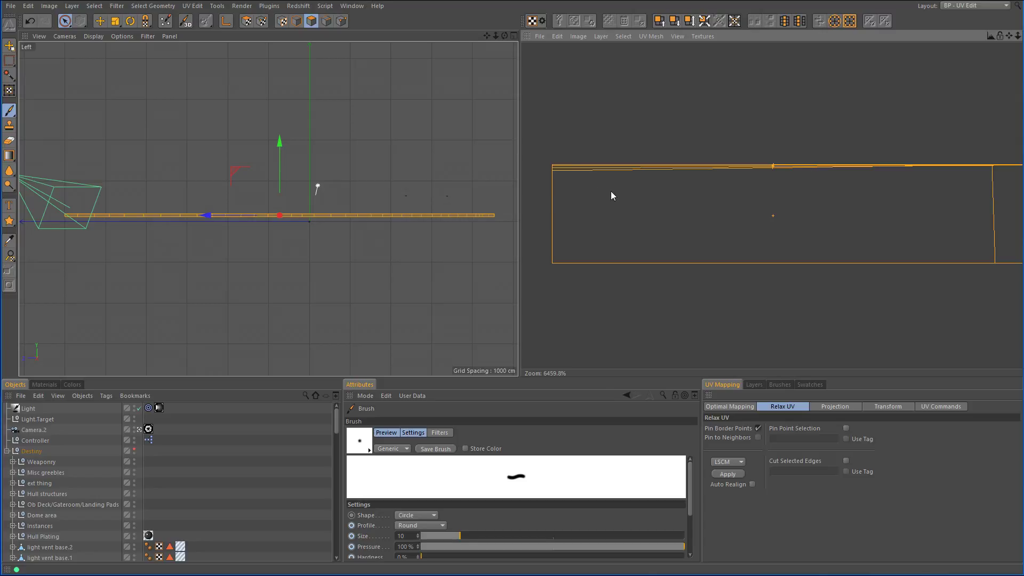
scroll(610, 191, down, 10)
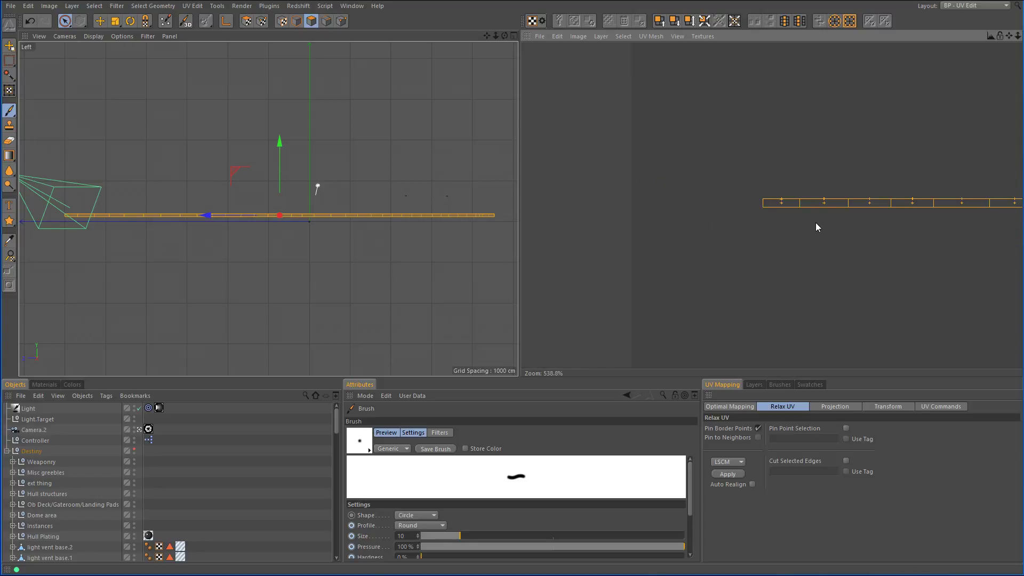
Apply a Cubic projection in the World System to the side faces' UVs and inspect the small sliver in the canvas corner.
click(835, 407)
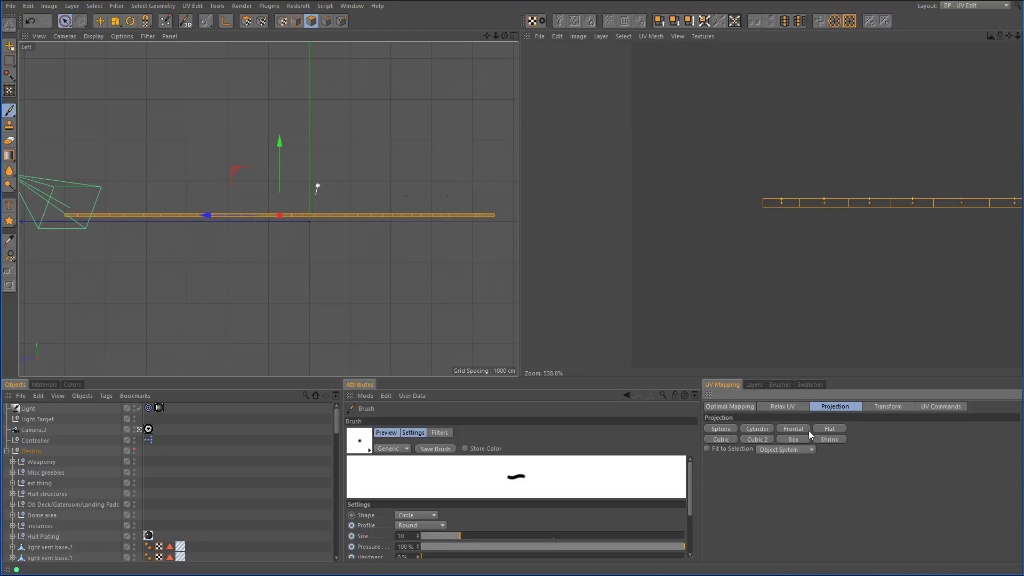
click(804, 448)
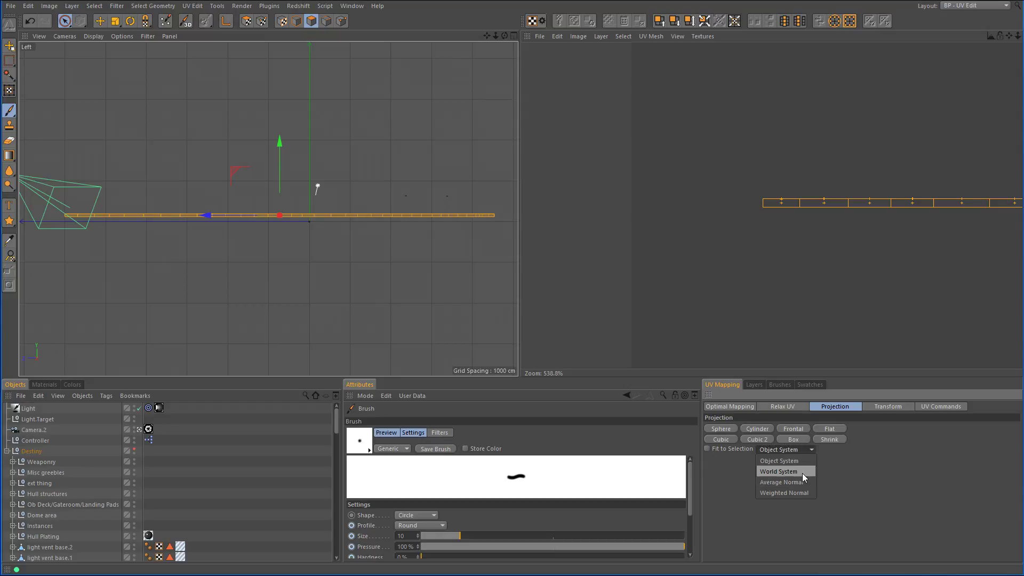
click(802, 472)
click(721, 441)
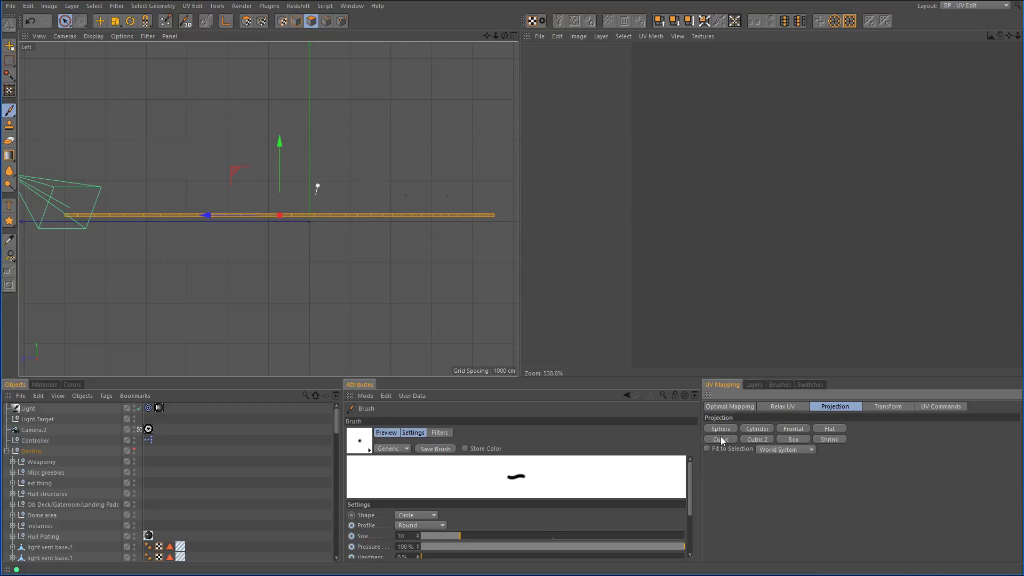
scroll(923, 307, down, 8)
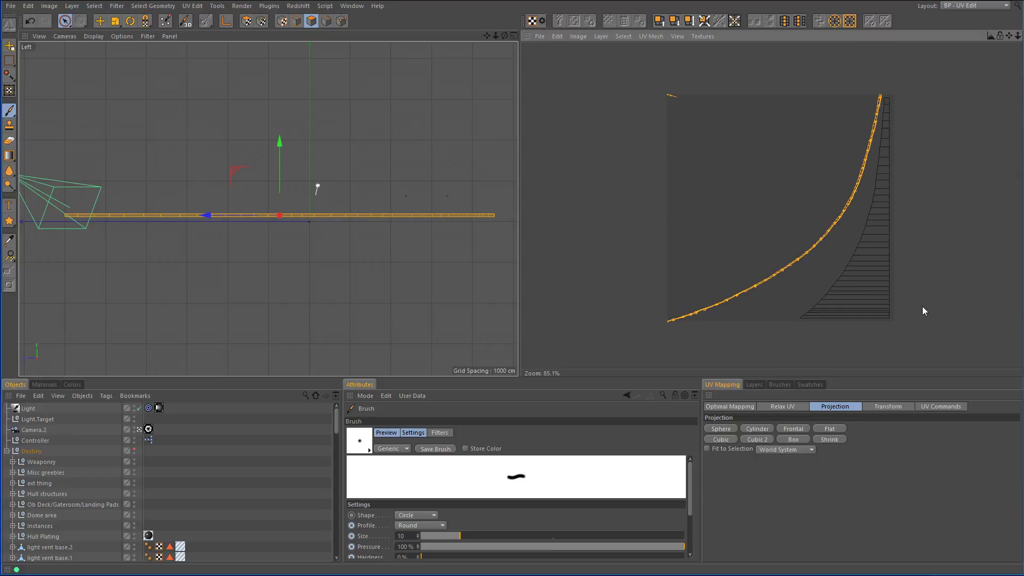
scroll(672, 95, up, 12)
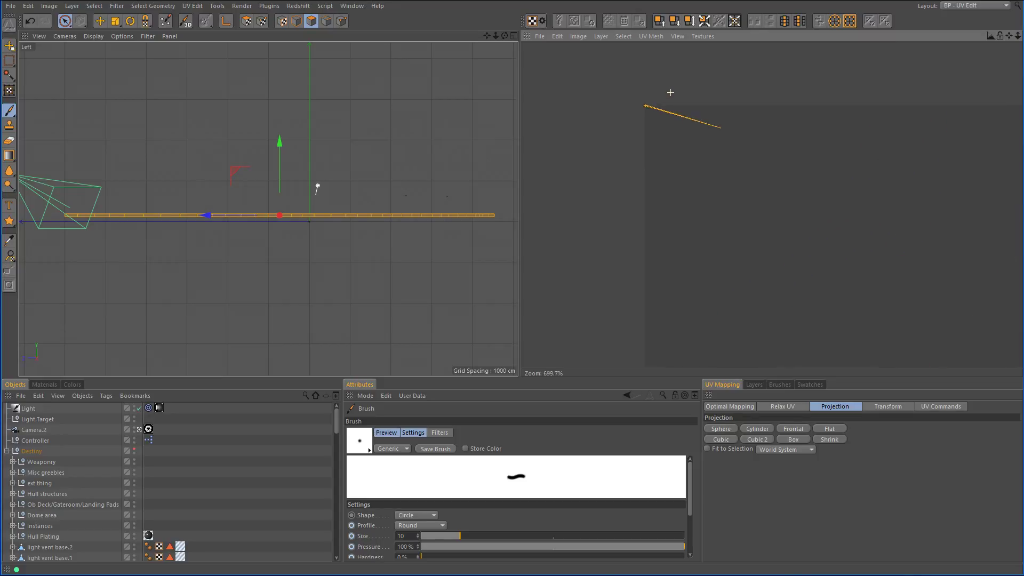
scroll(655, 129, up, 5)
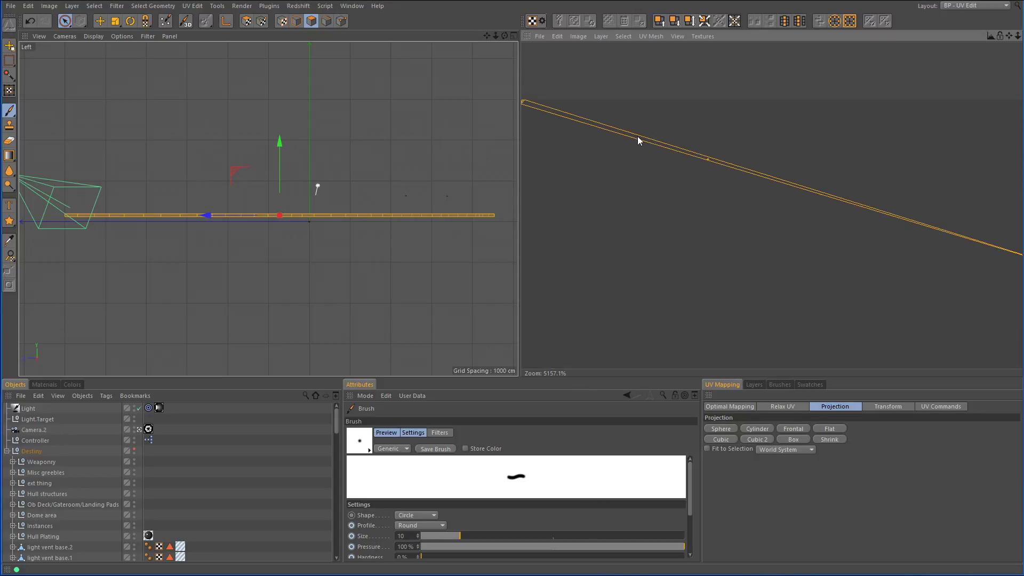
Switch to UV polygon editing and compare the selected faces in the Perspective view with the corner sliver in the UV layout.
click(246, 24)
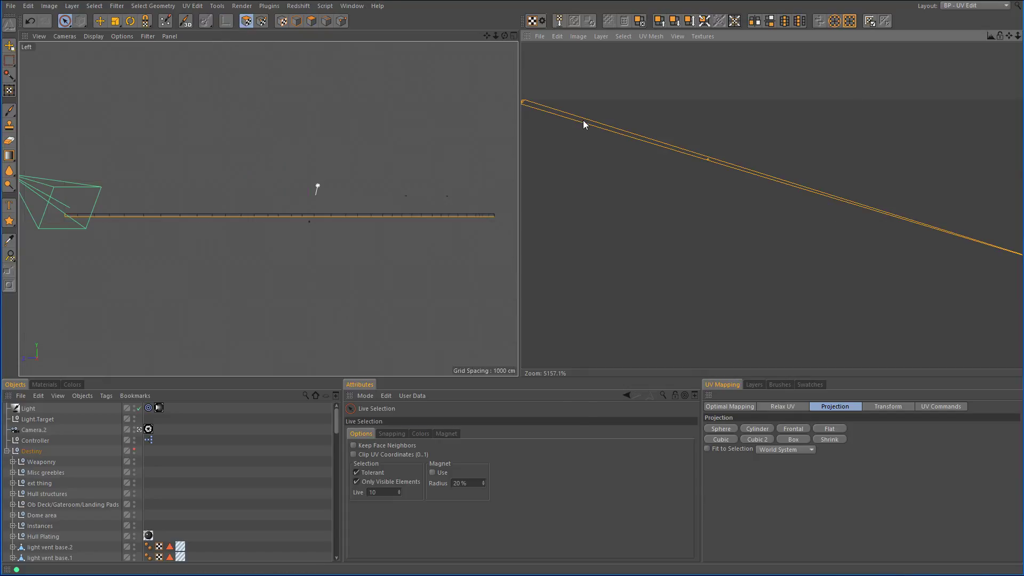
middle_click(372, 198)
middle_click(247, 167)
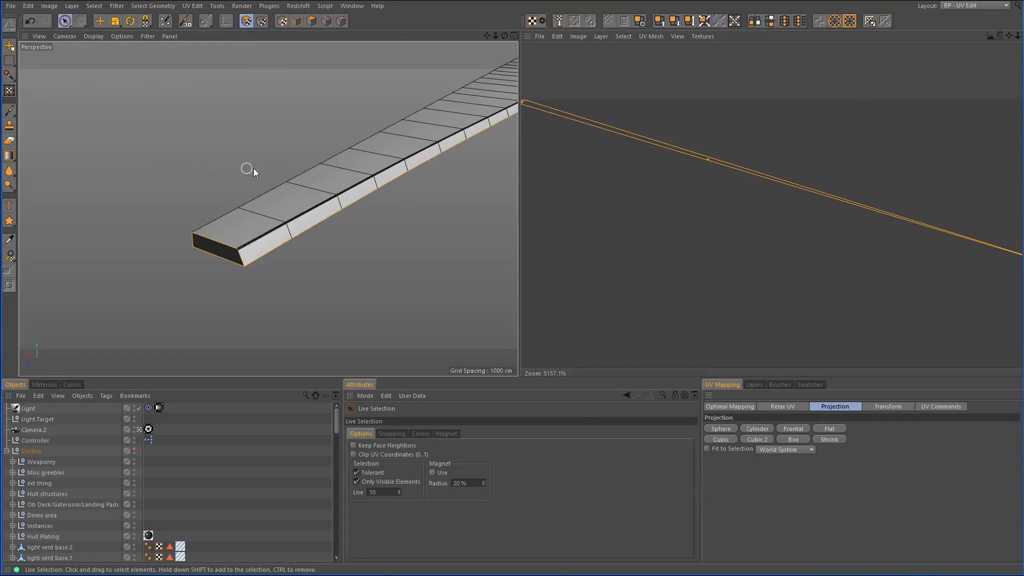
alt+drag(247, 167, 350, 208)
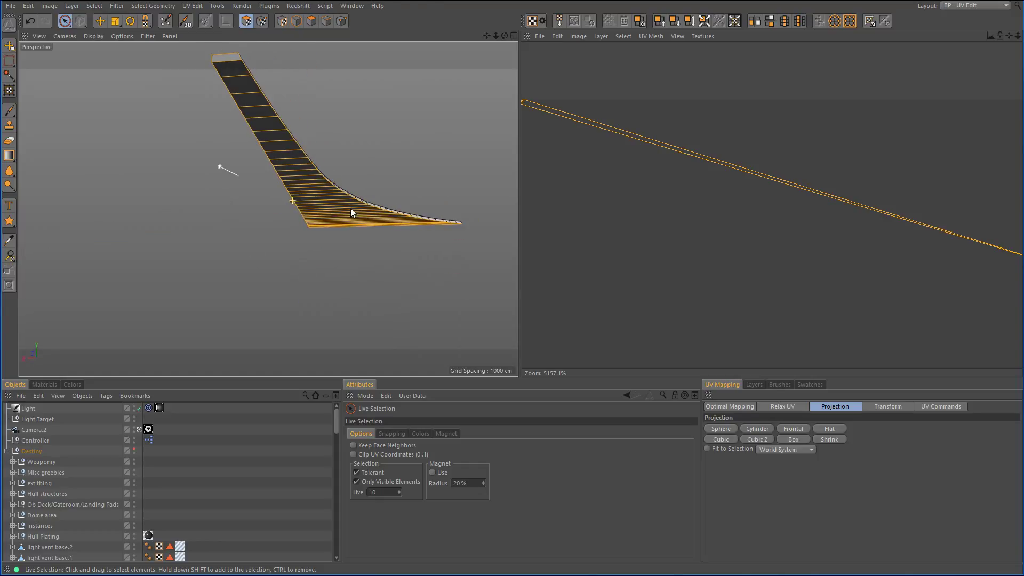
scroll(691, 241, down, 10)
scroll(691, 241, down, 5)
scroll(691, 241, up, 15)
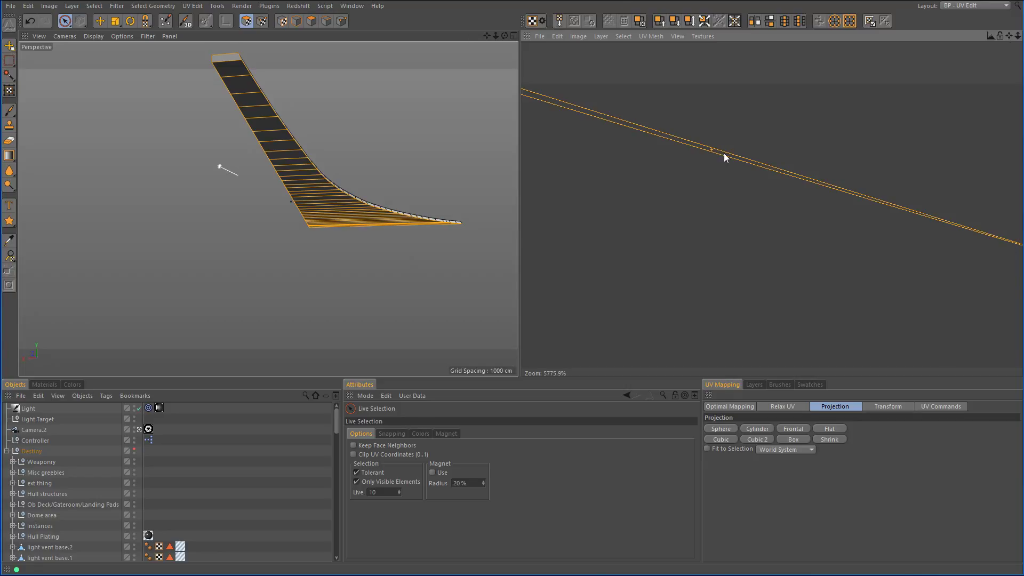
alt+middle_drag(725, 152, 659, 165)
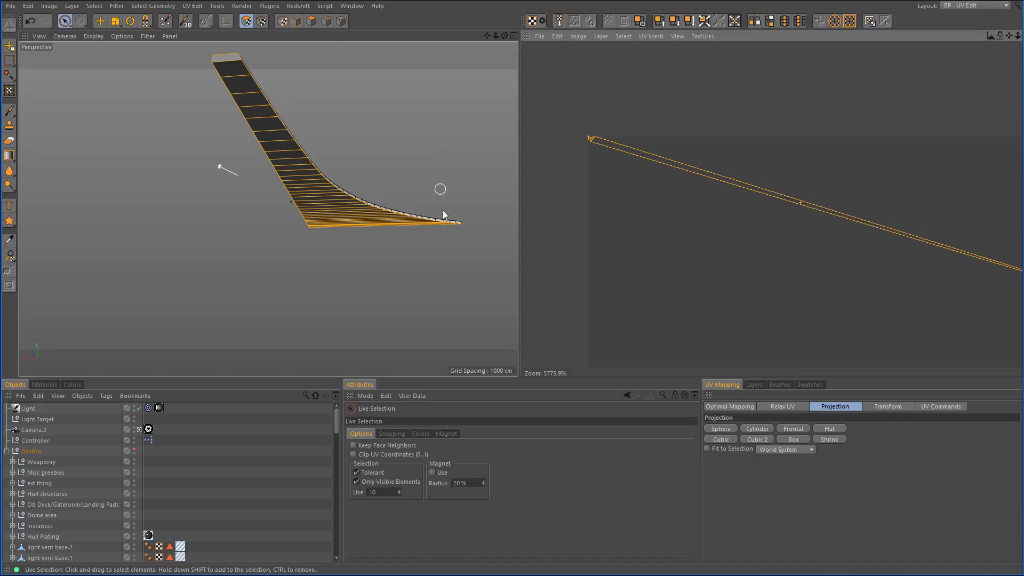
Clear the UVs of the faces currently selected in UV polygon mode.
click(939, 407)
click(766, 440)
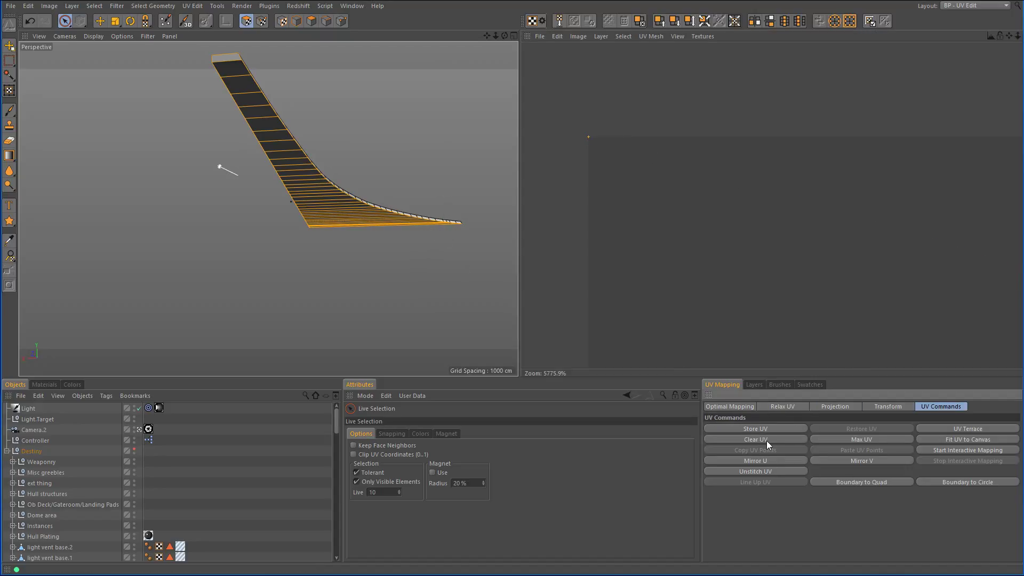
scroll(398, 223, down, 5)
scroll(852, 288, down, 5)
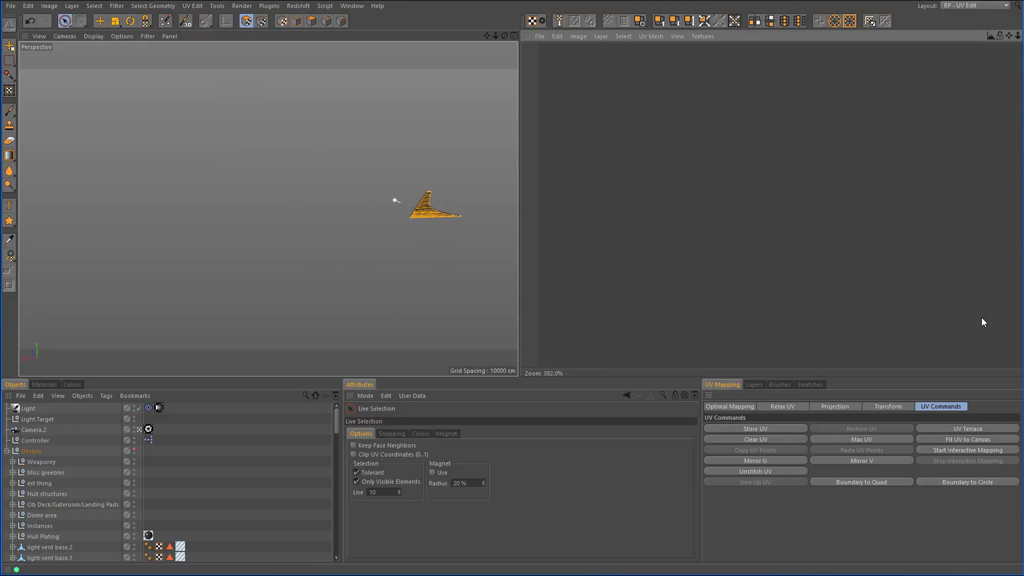
scroll(941, 322, down, 4)
scroll(937, 313, down, 1)
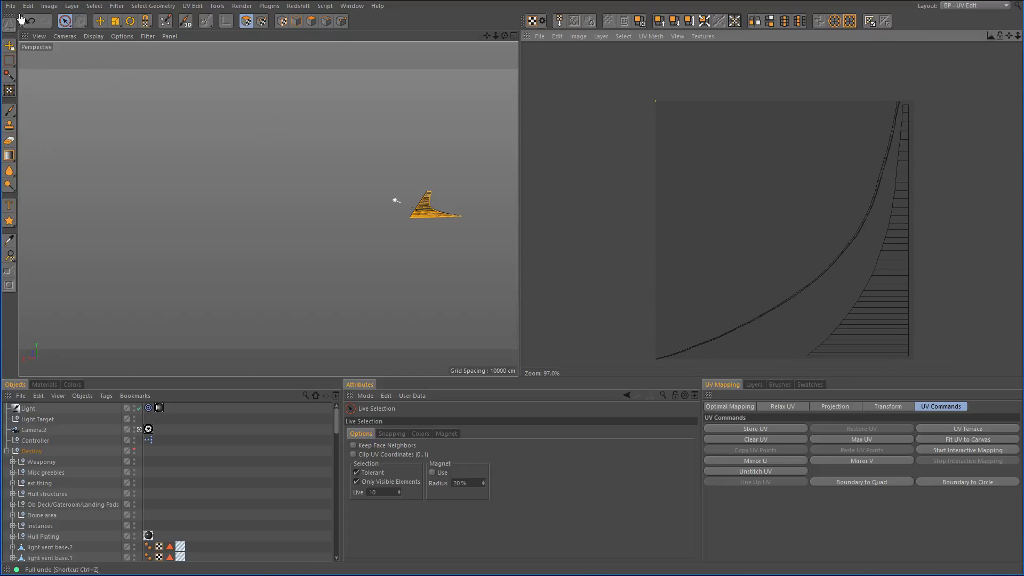
Select the whole curved UV strip with Rectangle Selection and clear its UVs.
click(65, 21)
click(106, 41)
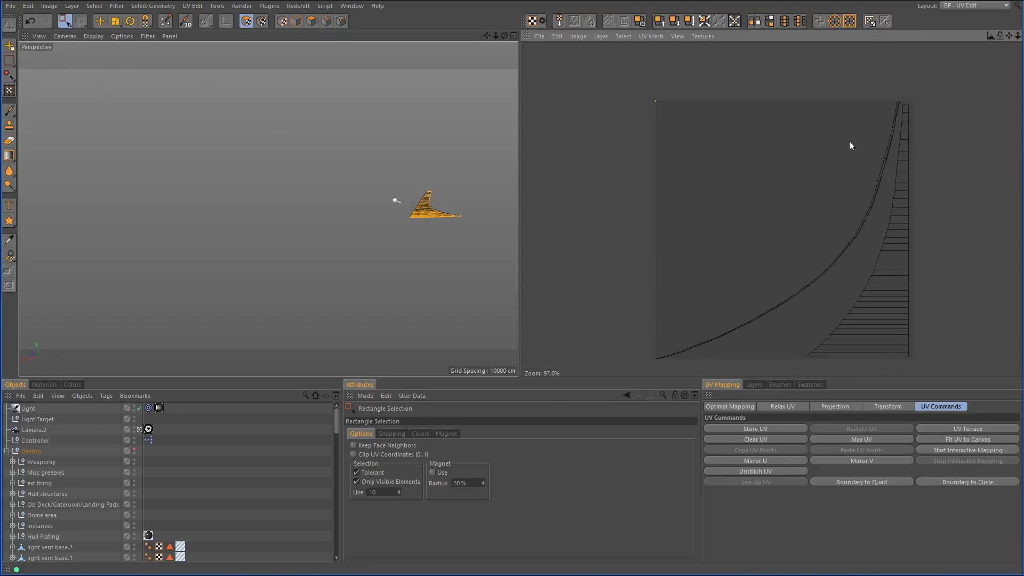
drag(873, 83, 695, 345)
shift+drag(631, 314, 718, 361)
shift+drag(944, 224, 880, 273)
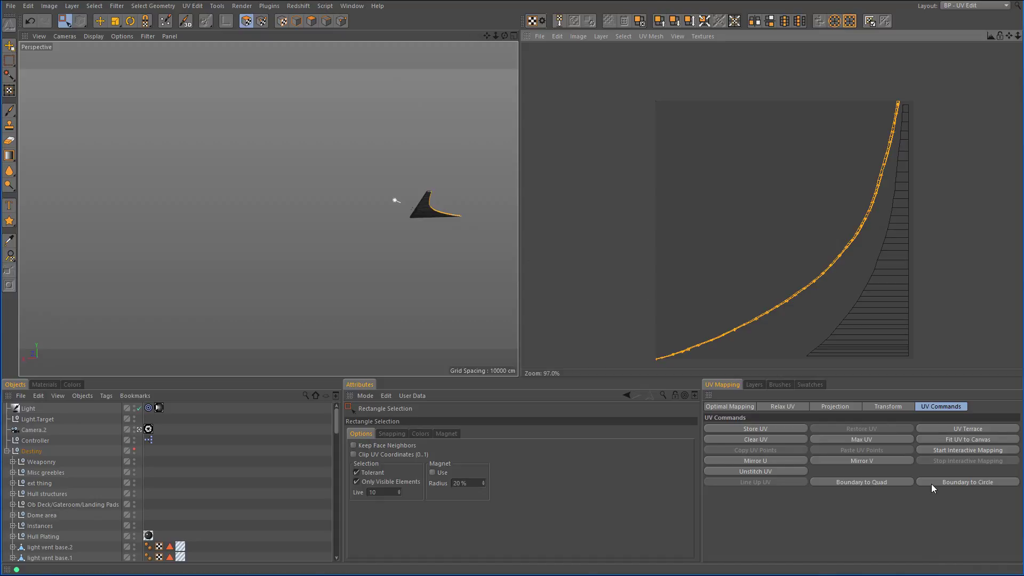
click(774, 440)
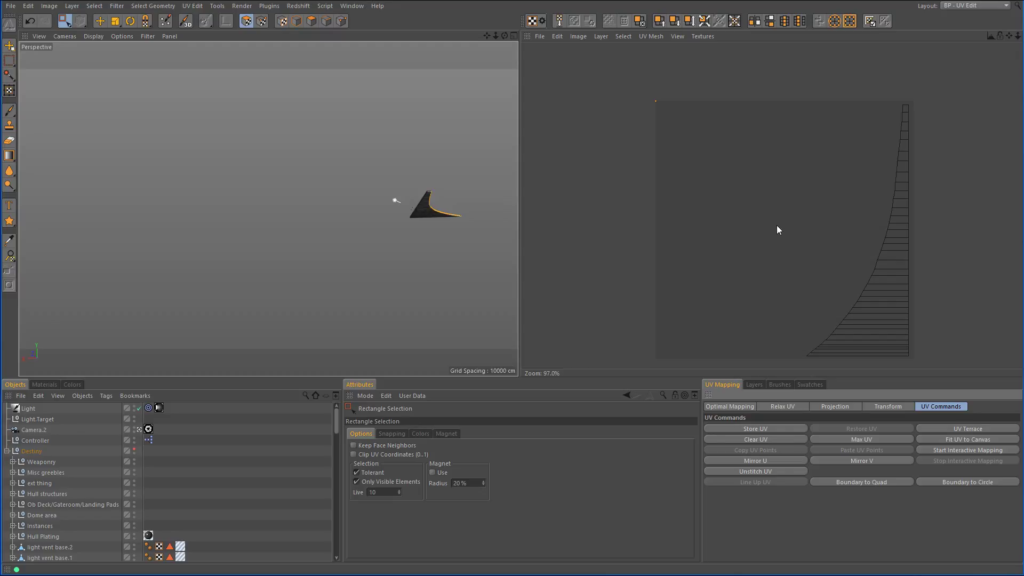
Return to polygon editing and apply the Cubic projection in the World System to the curved side faces again.
alt+drag(479, 186, 420, 232)
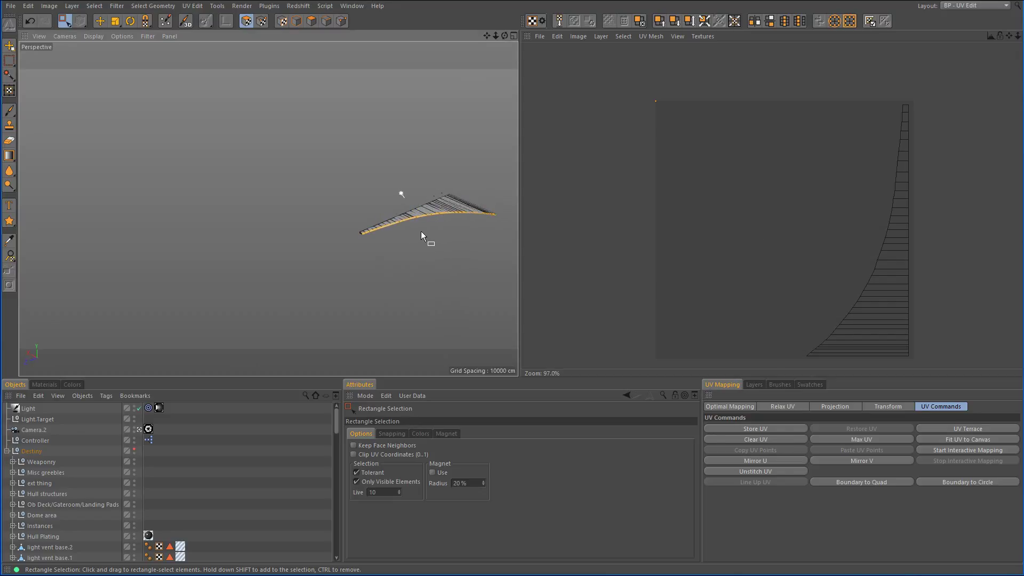
click(312, 21)
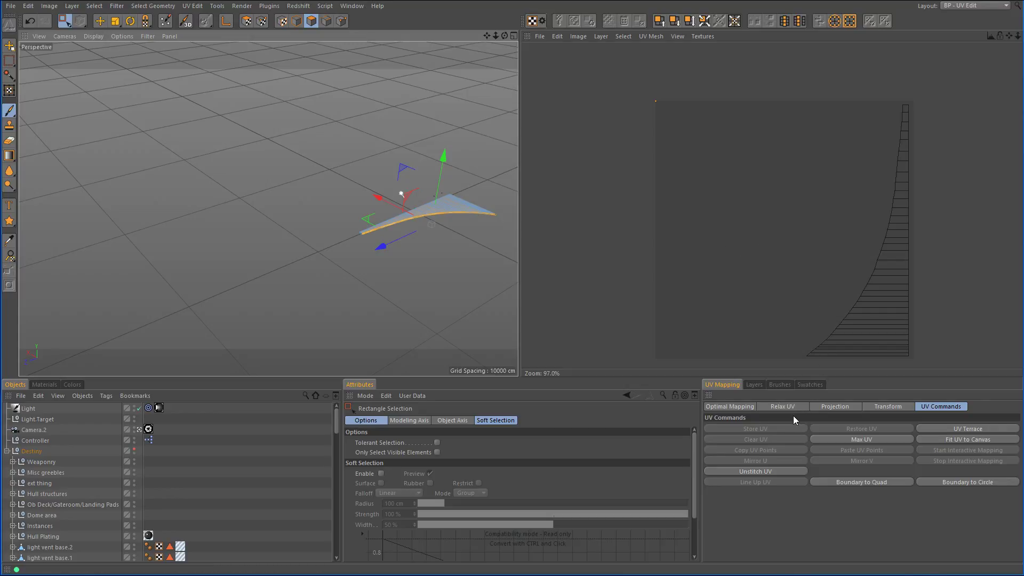
click(833, 403)
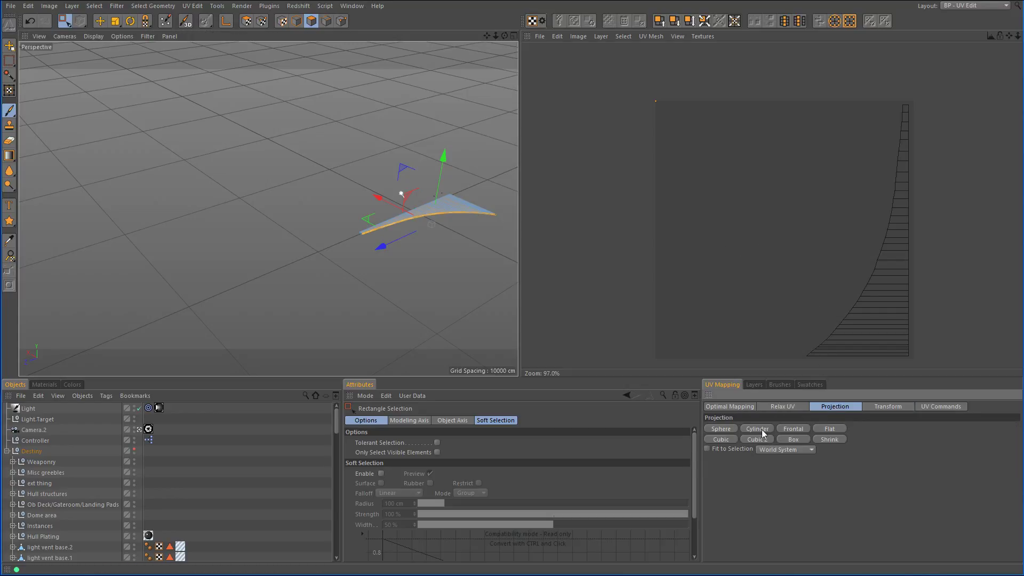
click(729, 438)
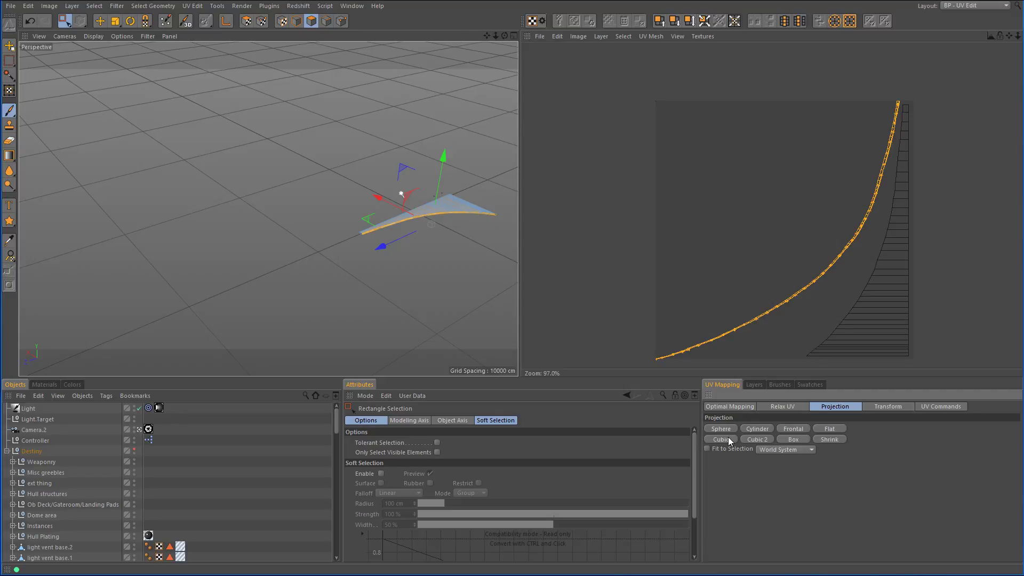
Relax the reprojected side faces' UVs with LSCM and border points pinned, and examine the strip's long edge up close.
click(776, 408)
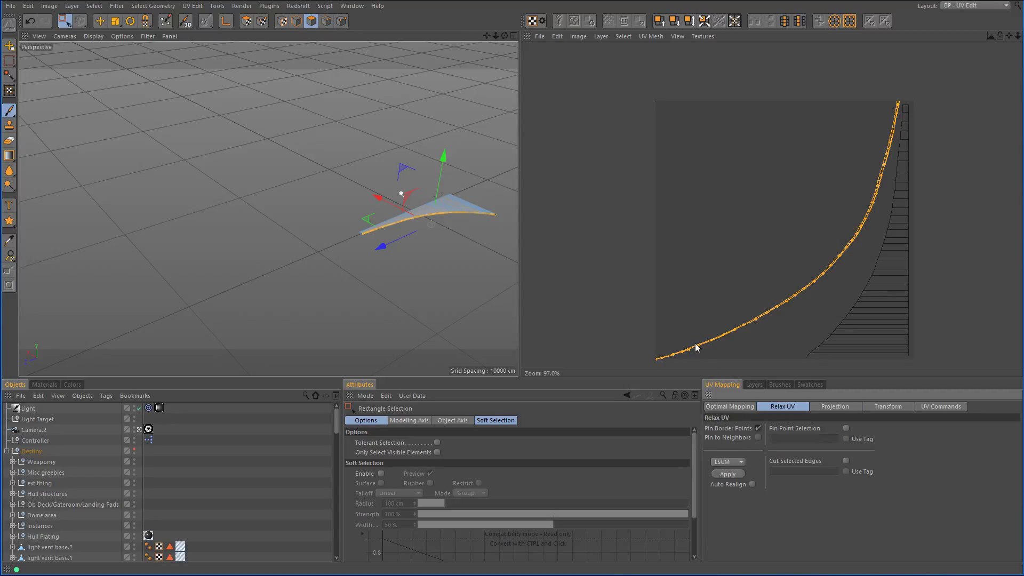
click(735, 475)
scroll(896, 123, up, 10)
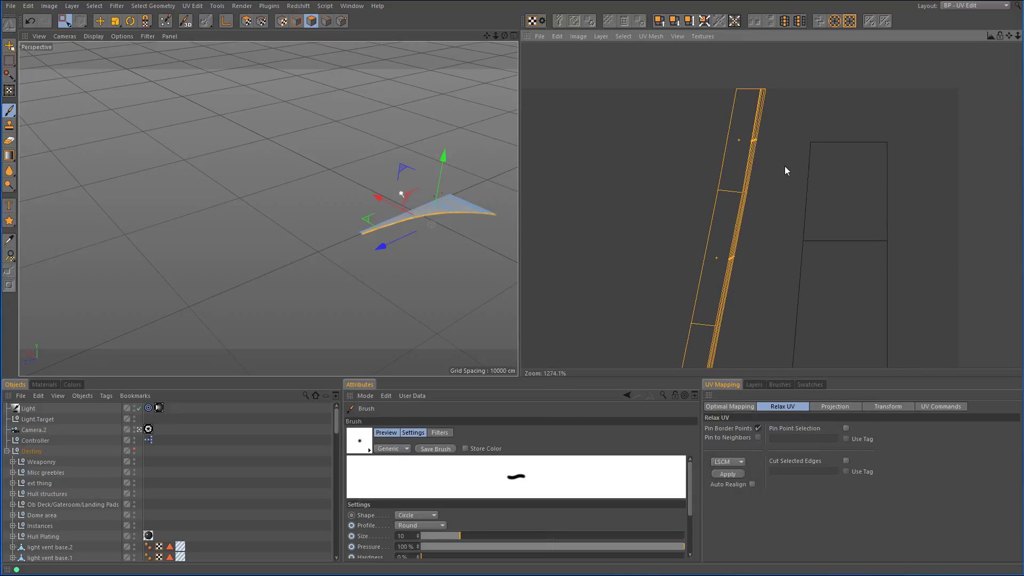
scroll(778, 214, down, 4)
scroll(753, 322, down, 4)
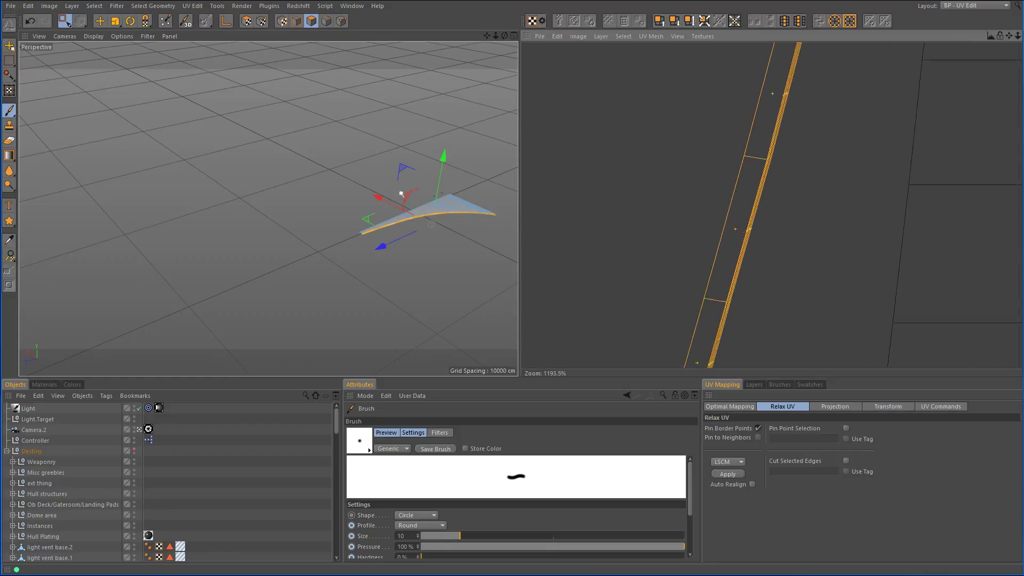
alt+middle_drag(774, 351, 779, 318)
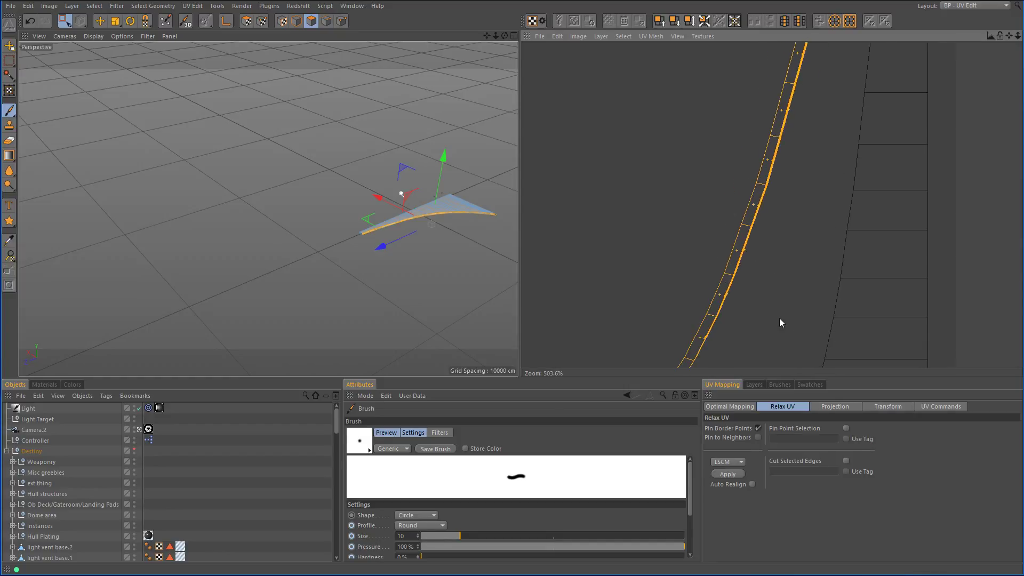
scroll(747, 213, up, 10)
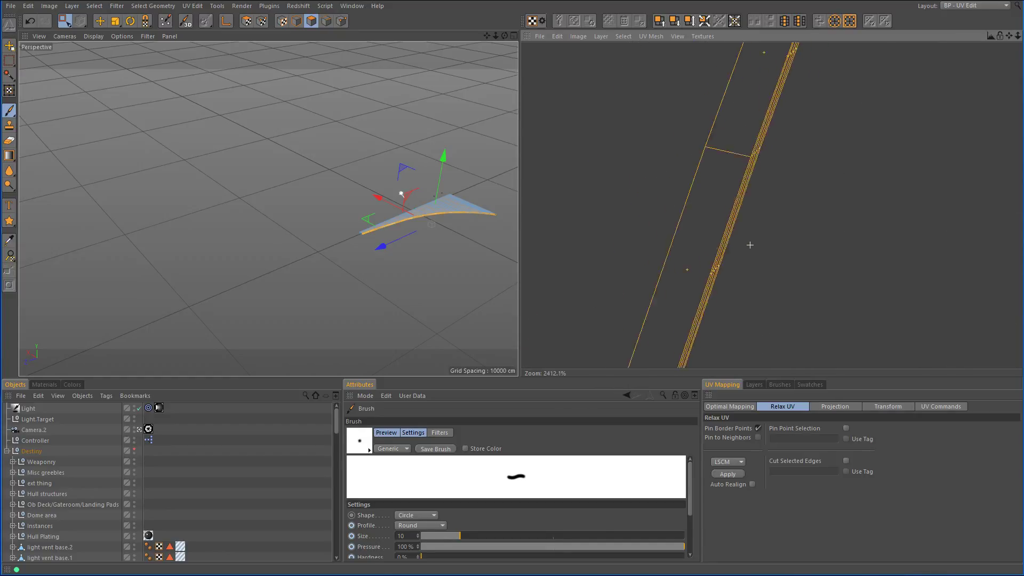
scroll(727, 335, up, 5)
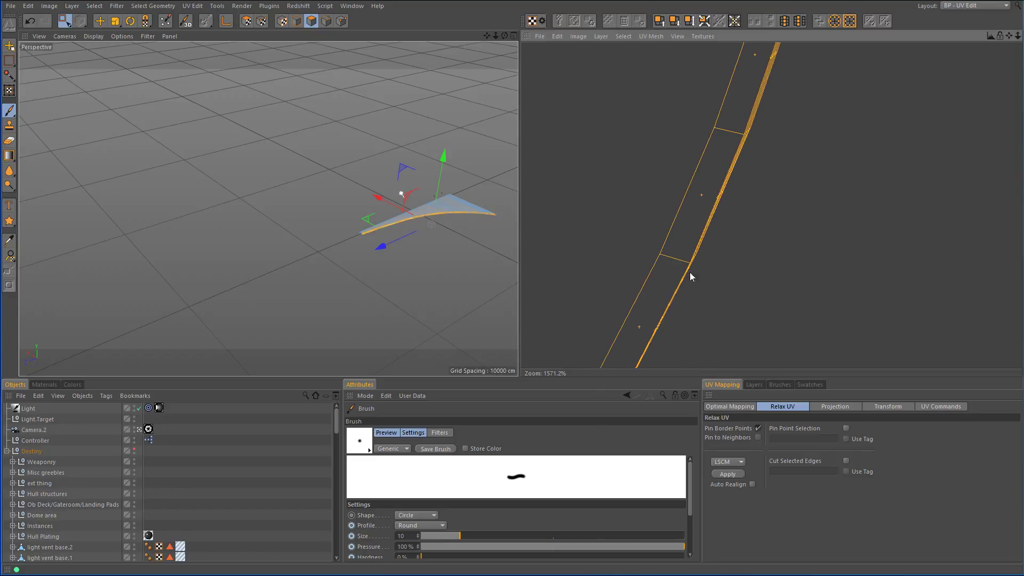
scroll(695, 271, up, 3)
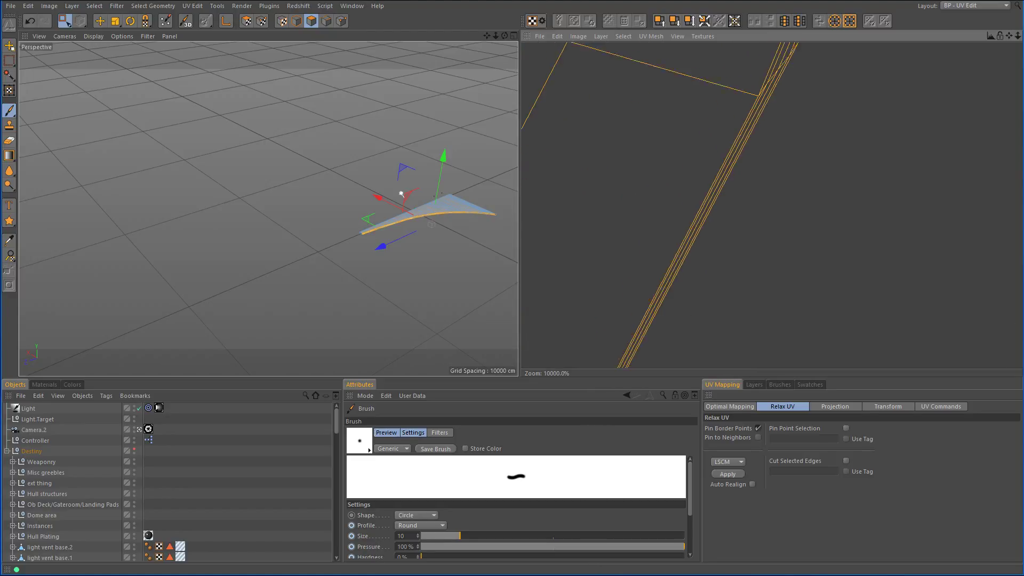
Examine the side faces' UV strip up close along its length and at its tapered end, and view it whole beside the large panel island.
scroll(668, 329, down, 9)
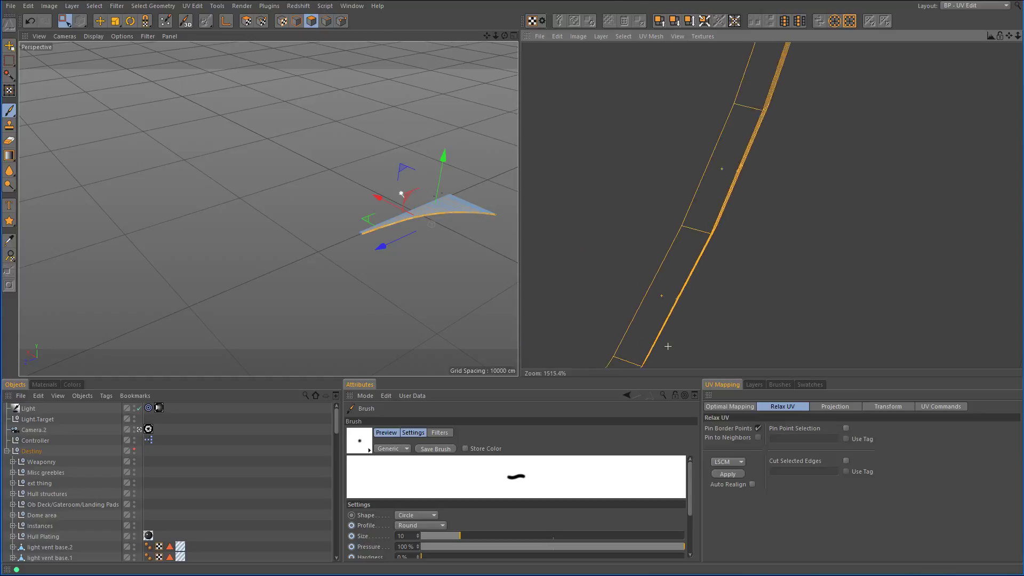
scroll(671, 299, up, 14)
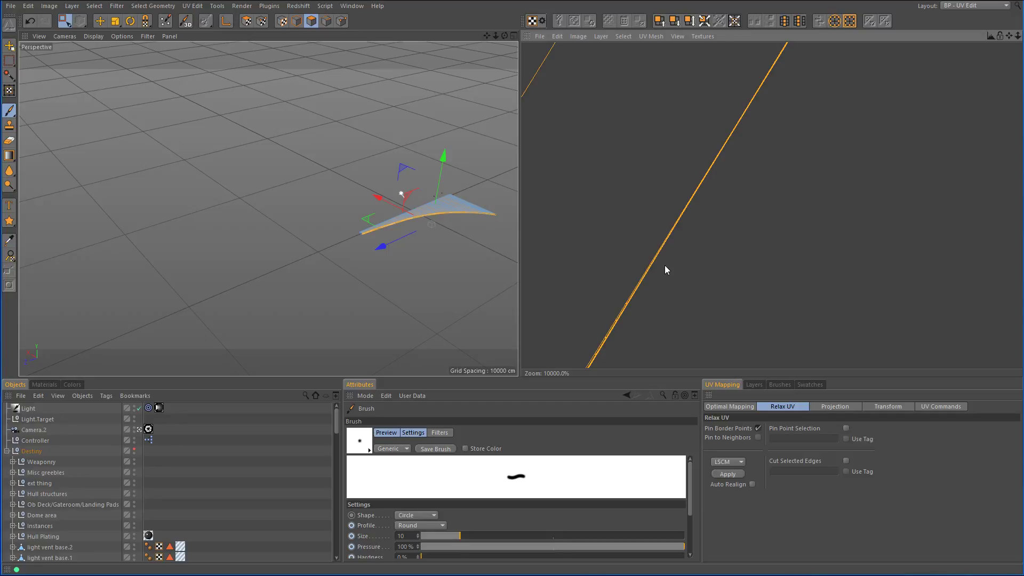
scroll(664, 265, down, 10)
scroll(732, 245, up, 3)
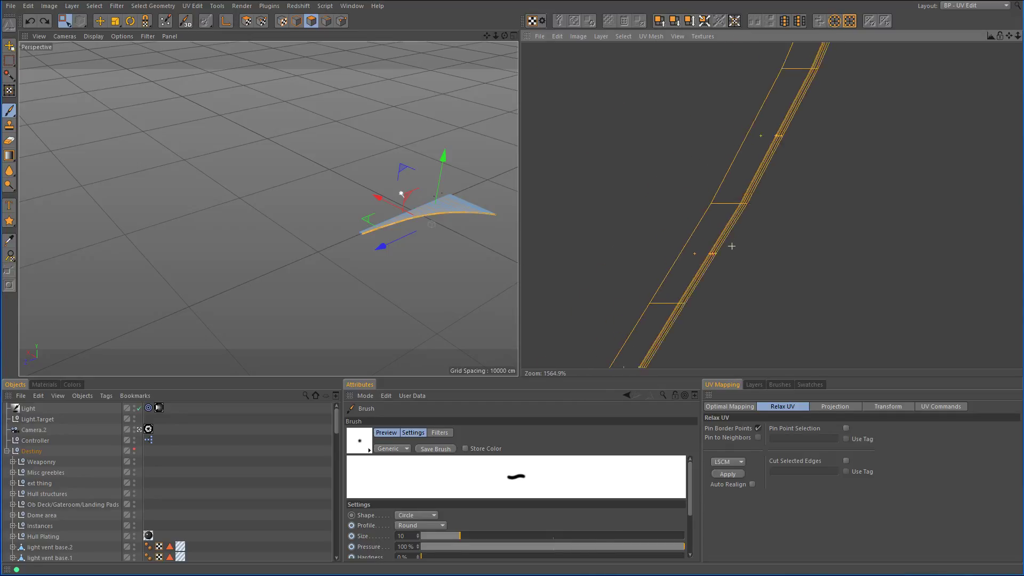
scroll(732, 246, down, 5)
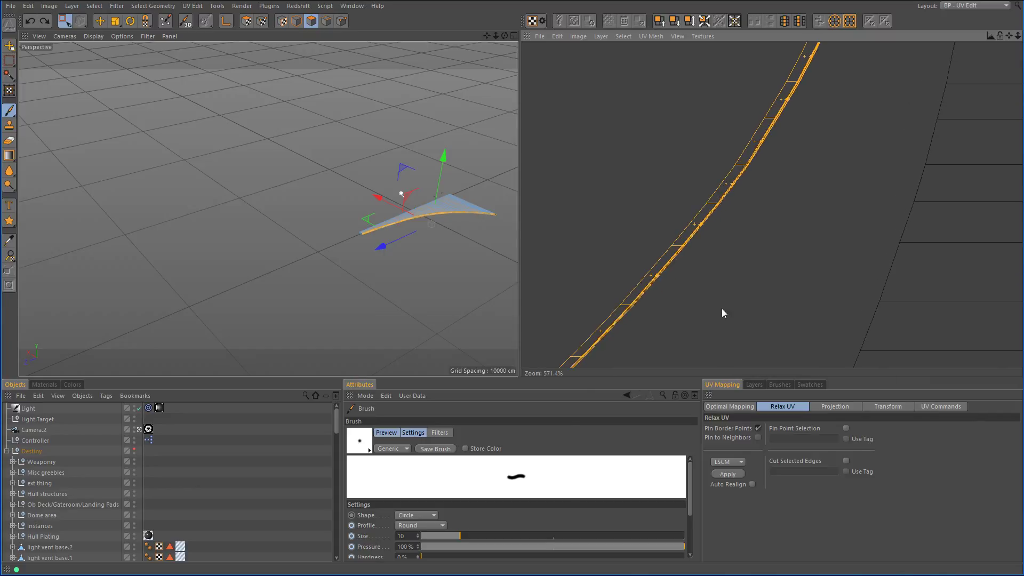
scroll(722, 309, down, 5)
alt+middle_drag(591, 322, 822, 217)
scroll(645, 256, up, 15)
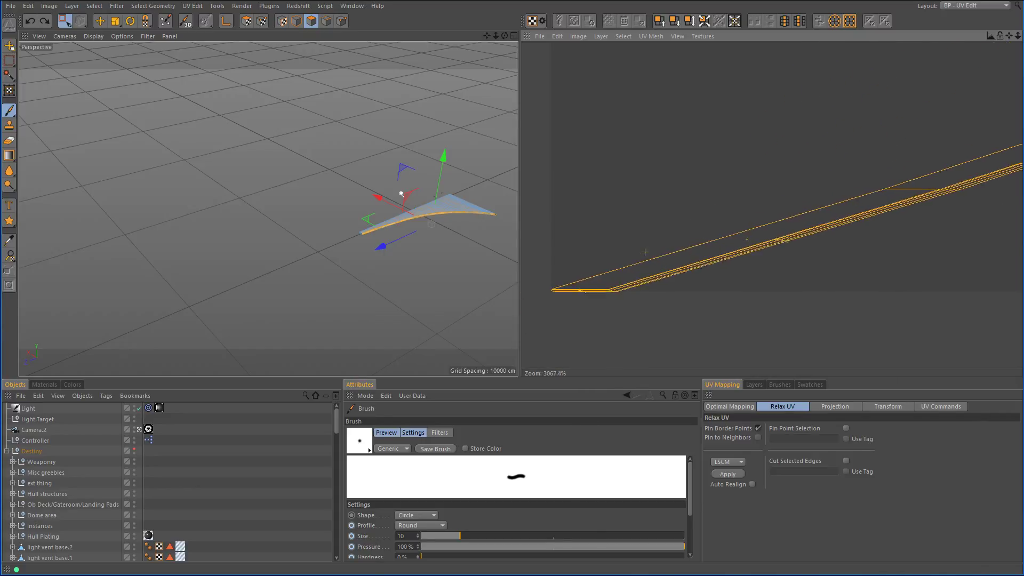
scroll(561, 305, up, 5)
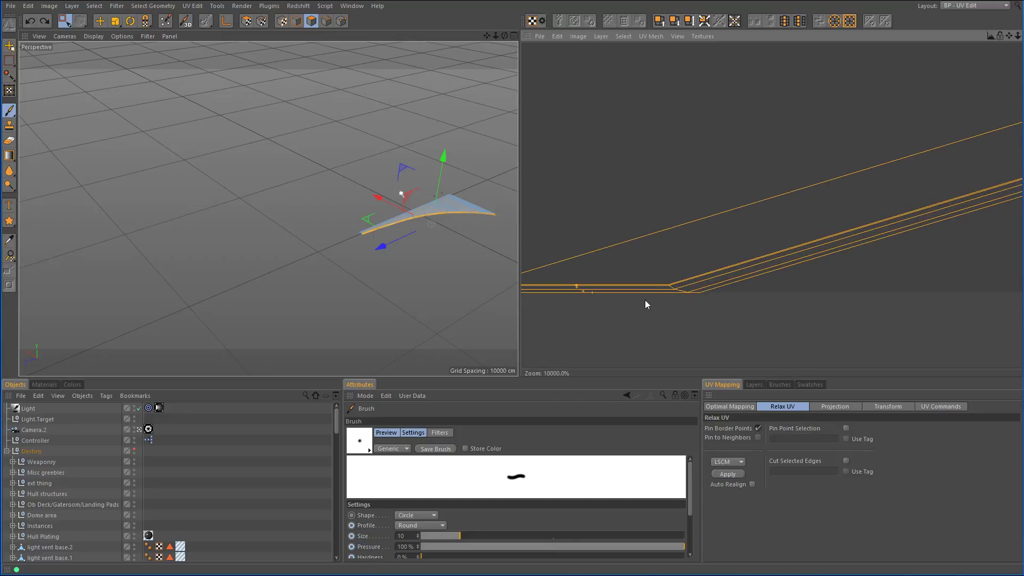
scroll(653, 287, down, 10)
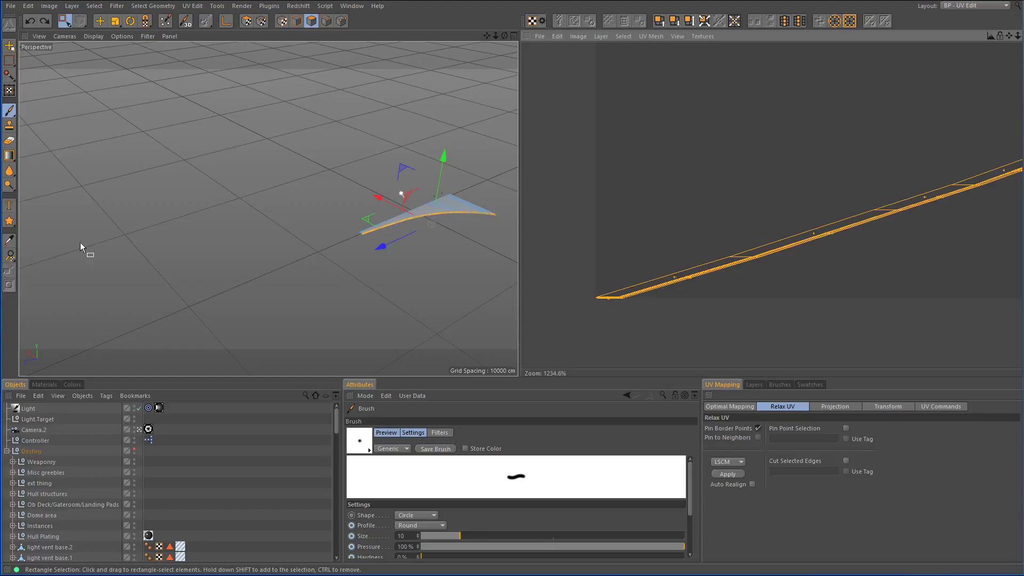
scroll(800, 235, down, 10)
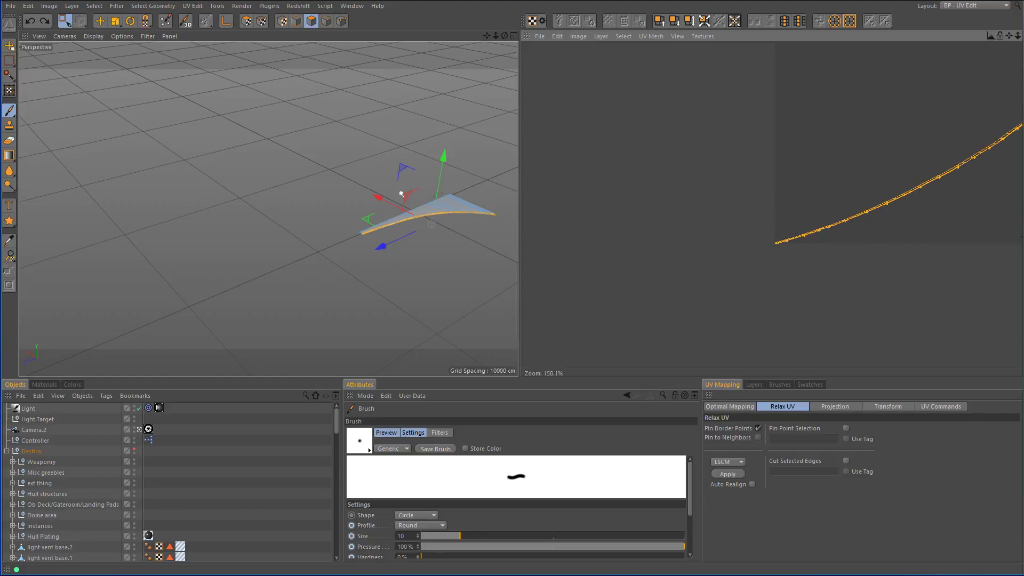
alt+middle_drag(981, 167, 798, 218)
scroll(982, 163, down, 3)
alt+middle_drag(982, 146, 823, 223)
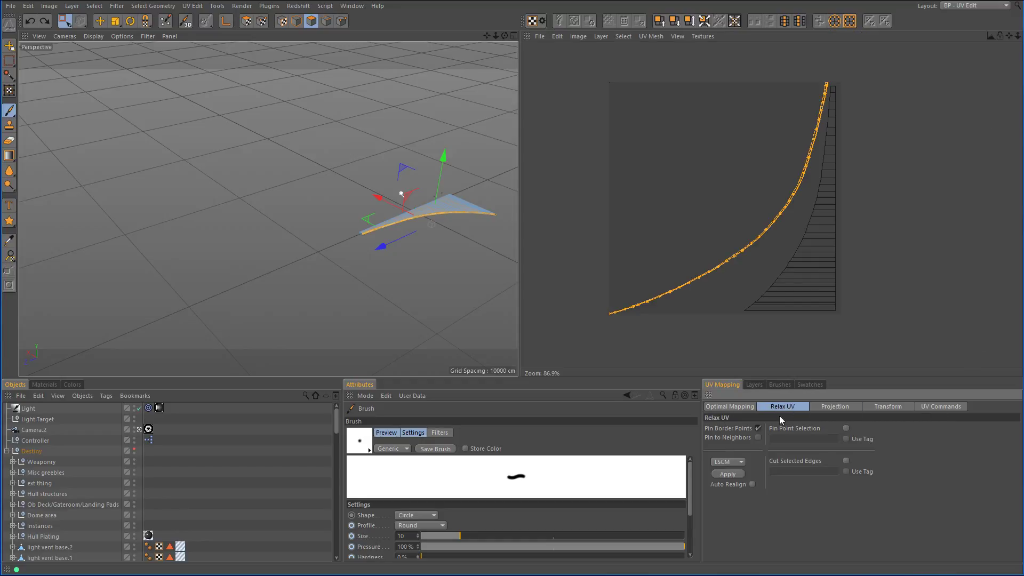
Apply the Cubic 2 projection in the World System to the curved side faces, and relax their UVs with LSCM without pinned border points.
click(838, 407)
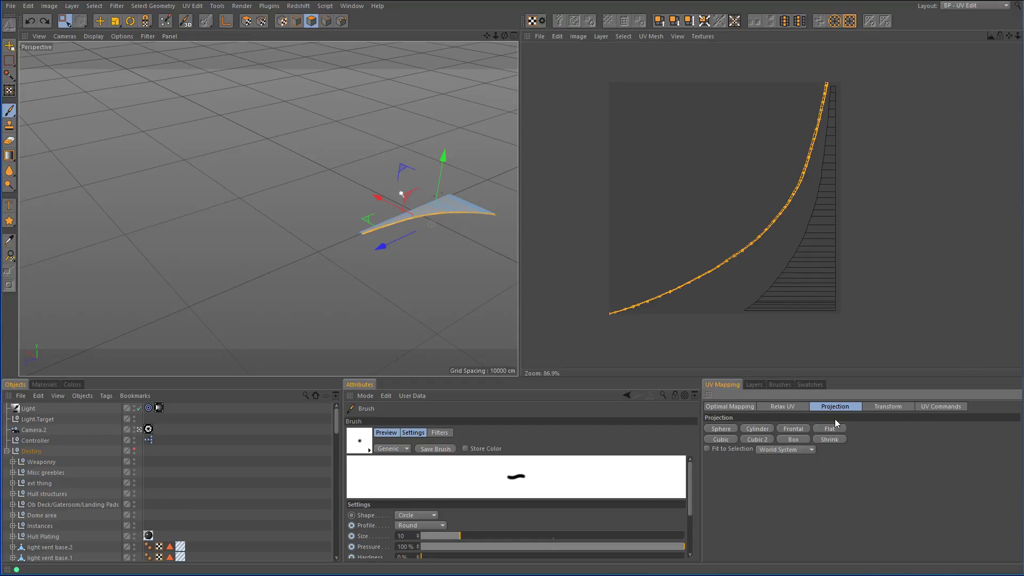
click(755, 441)
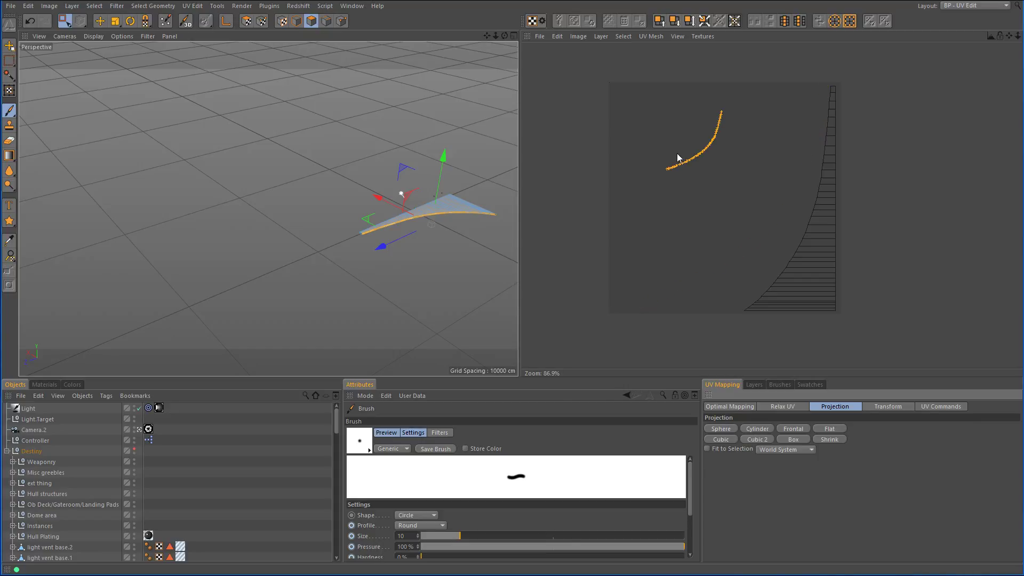
scroll(677, 155, up, 5)
scroll(645, 221, up, 10)
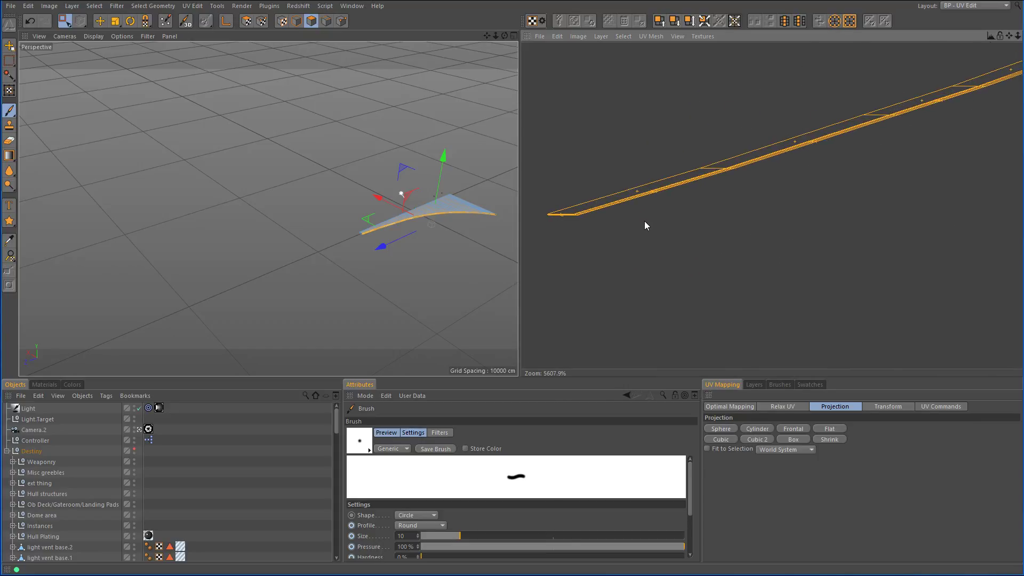
click(783, 407)
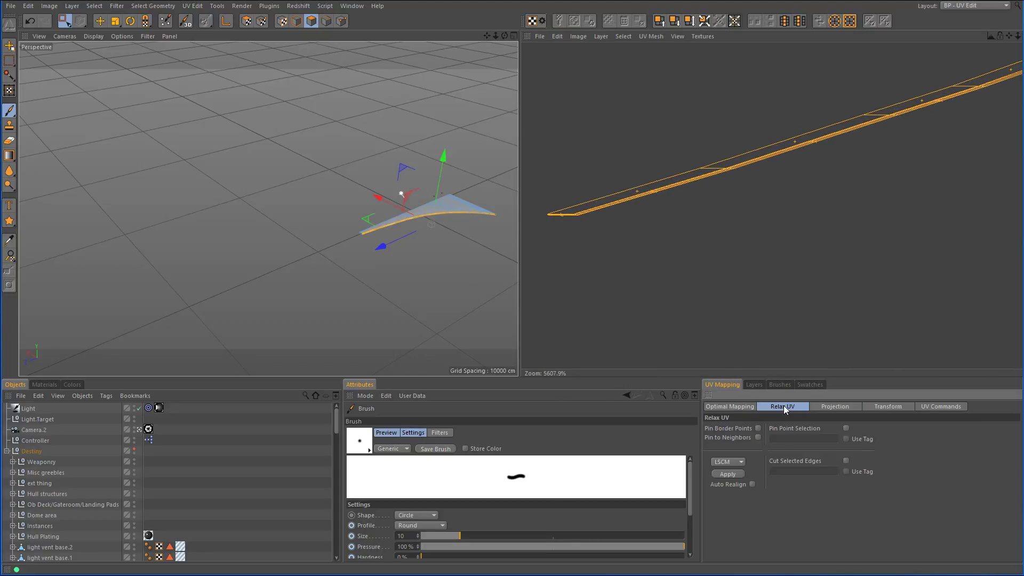
click(737, 474)
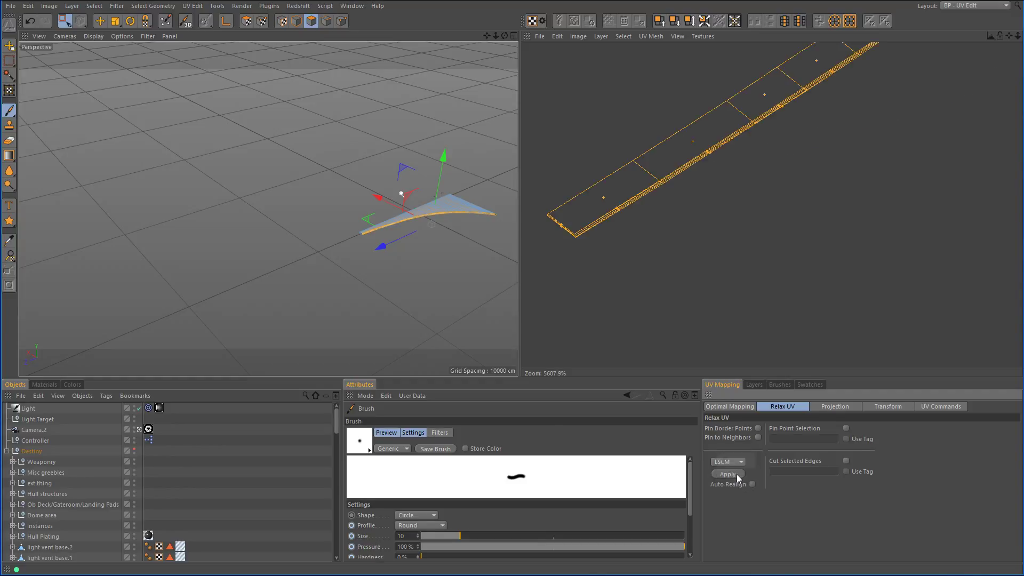
Inspect the relaxed UV strip along its full length, up to its far end and against the whole UV area.
scroll(766, 222, down, 5)
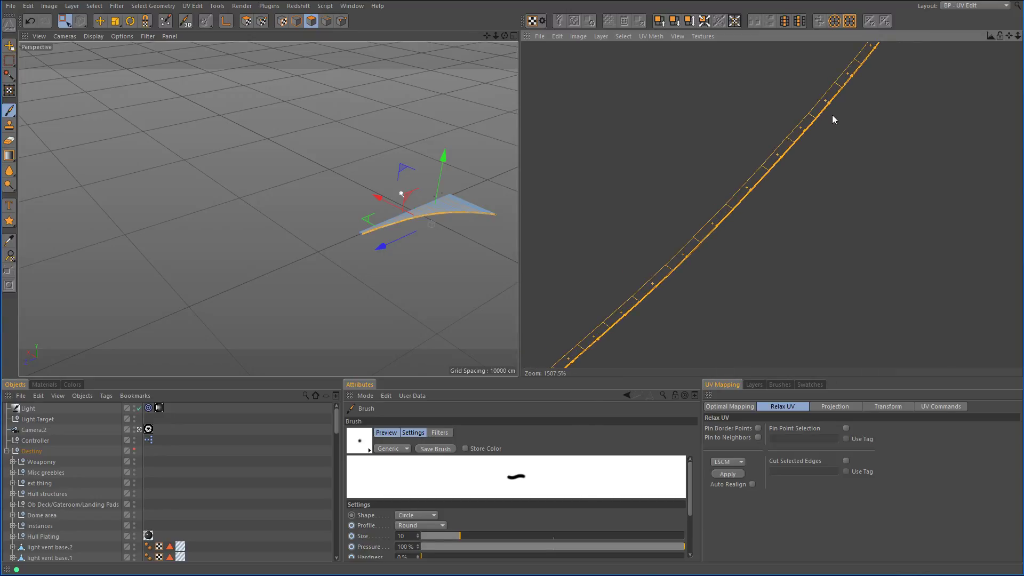
scroll(800, 134, up, 6)
scroll(931, 125, down, 4)
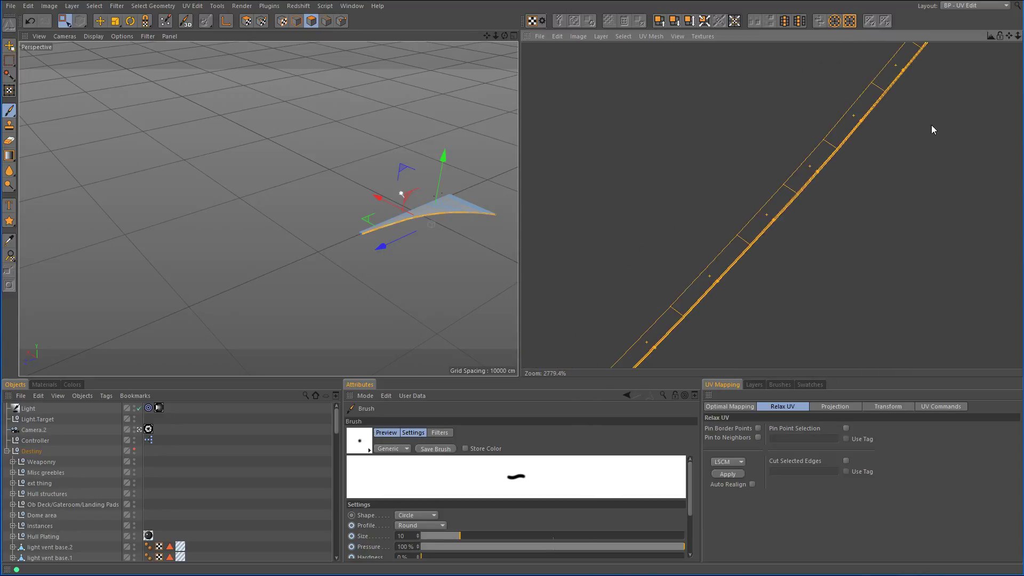
scroll(937, 87, down, 3)
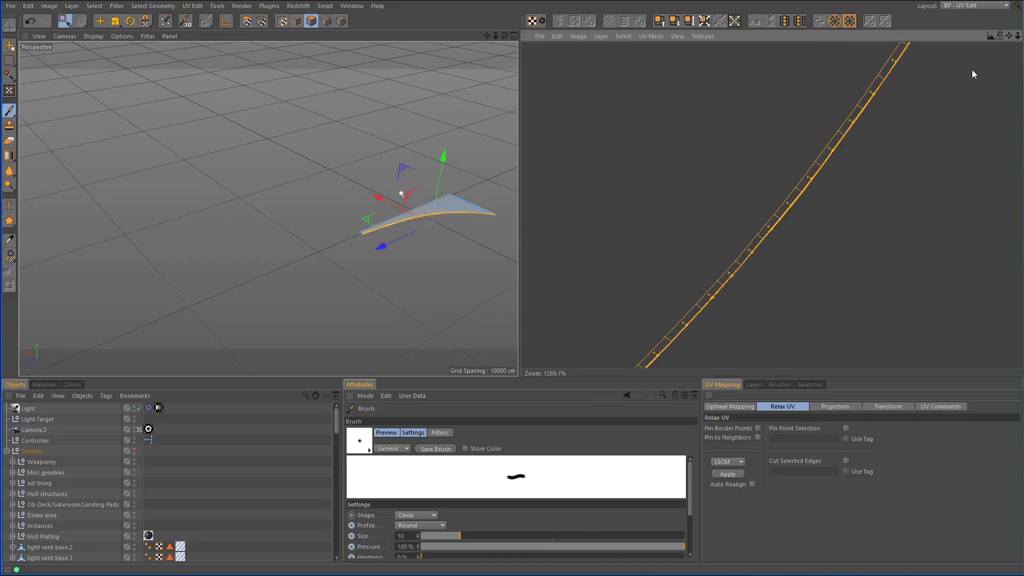
alt+middle_drag(932, 75, 900, 126)
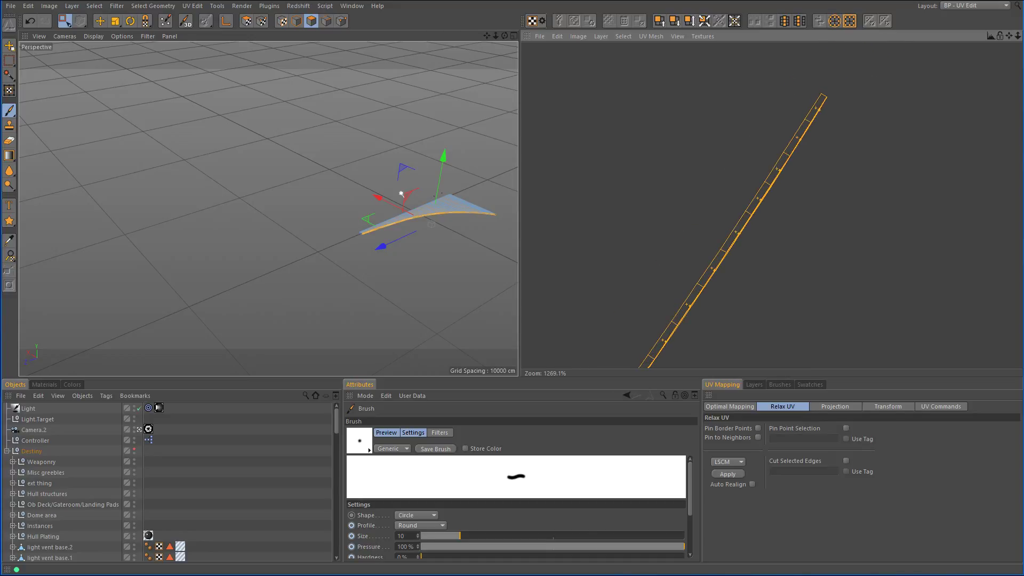
scroll(808, 127, up, 3)
scroll(809, 127, down, 10)
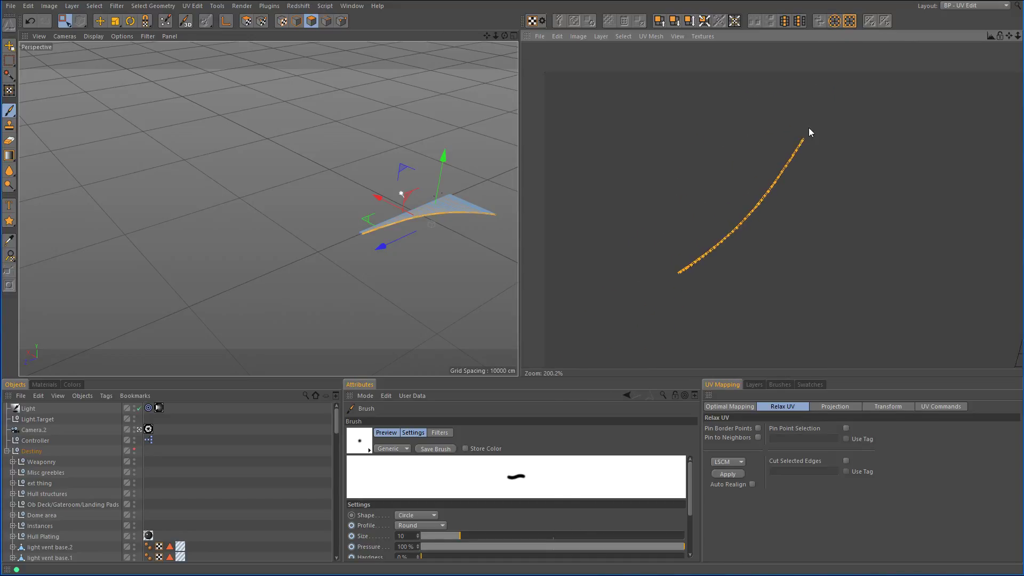
scroll(853, 203, down, 4)
scroll(800, 200, up, 2)
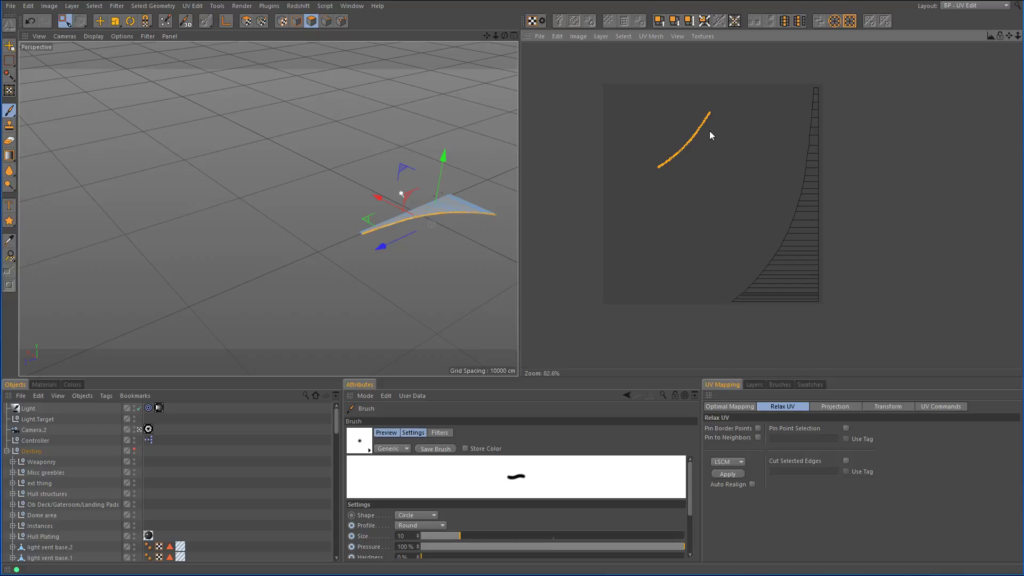
In UV polygon mode, move the side faces' UV strip to the lower-left corner of the UV area.
click(100, 20)
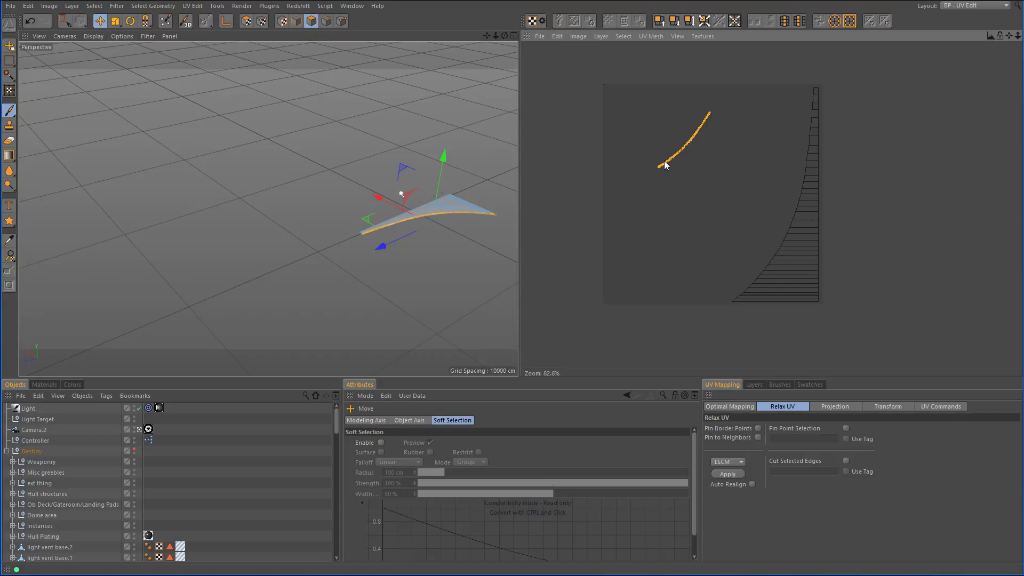
click(245, 21)
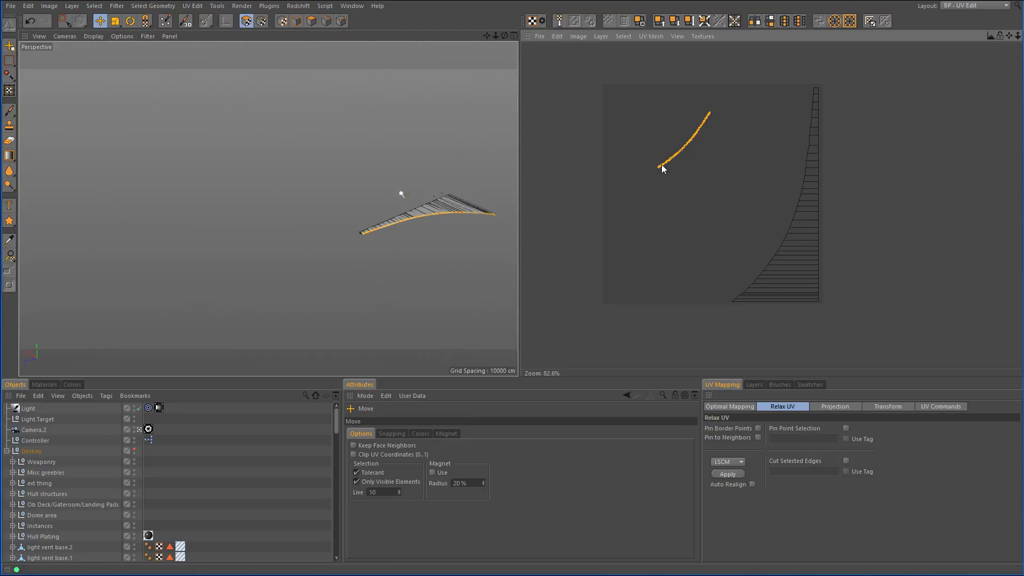
drag(684, 140, 632, 273)
Scale up and rotate the UV strip, and place it alongside the large panel island so it spans nearly the full UV area height.
key(t)
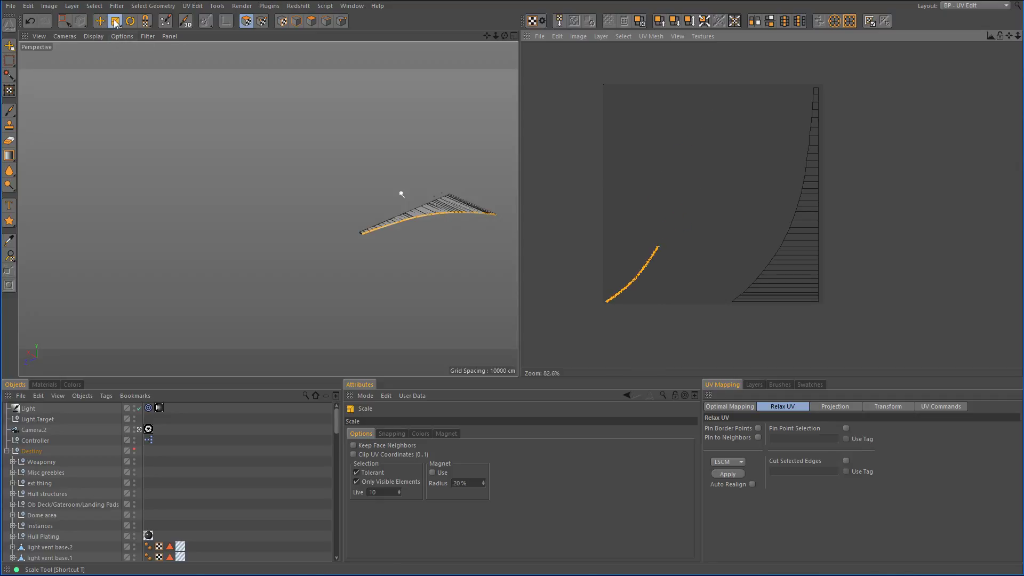
drag(605, 306, 715, 268)
key(r)
click(100, 22)
key(t)
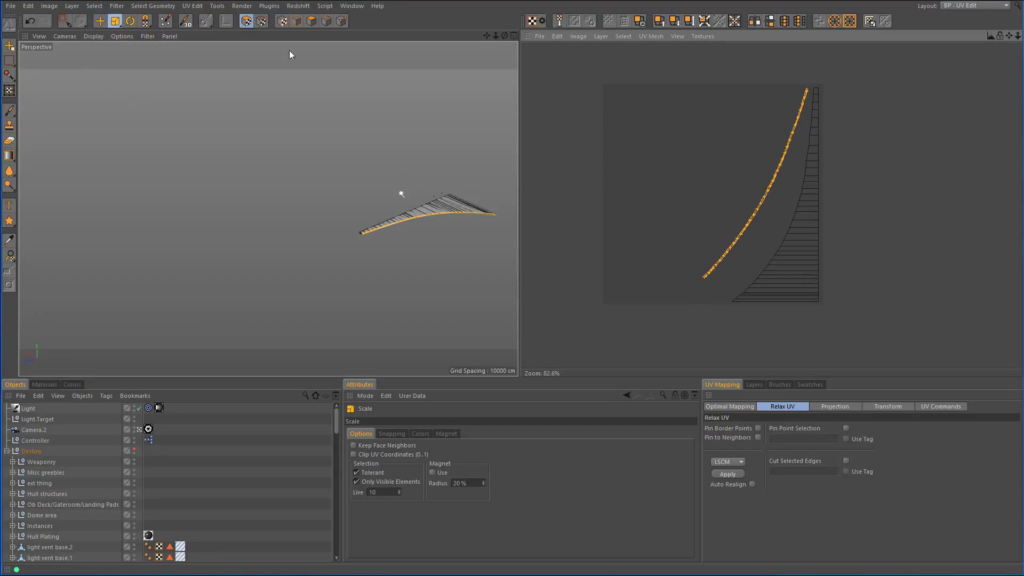
drag(804, 96, 805, 87)
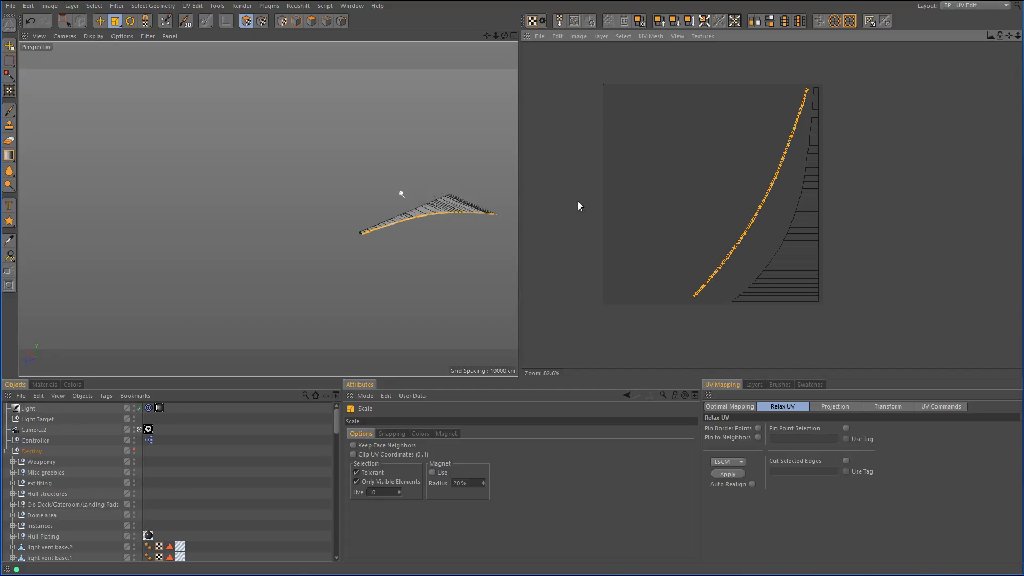
key(F5)
key(F1)
key(F5)
key(F1)
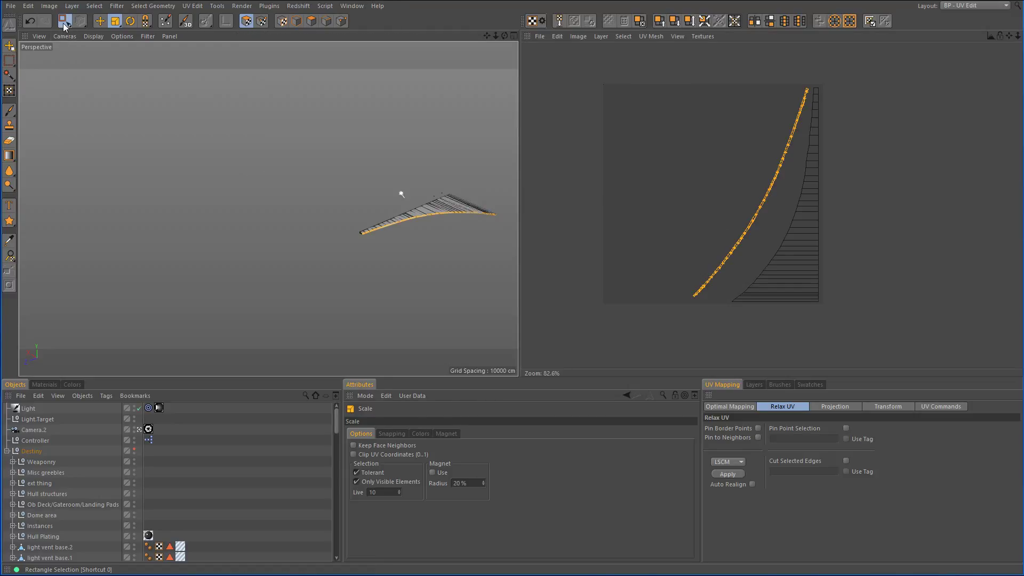
Return to polygon editing with Live Selection and bring the panel's curved side faces into close view.
drag(63, 23, 76, 33)
click(312, 22)
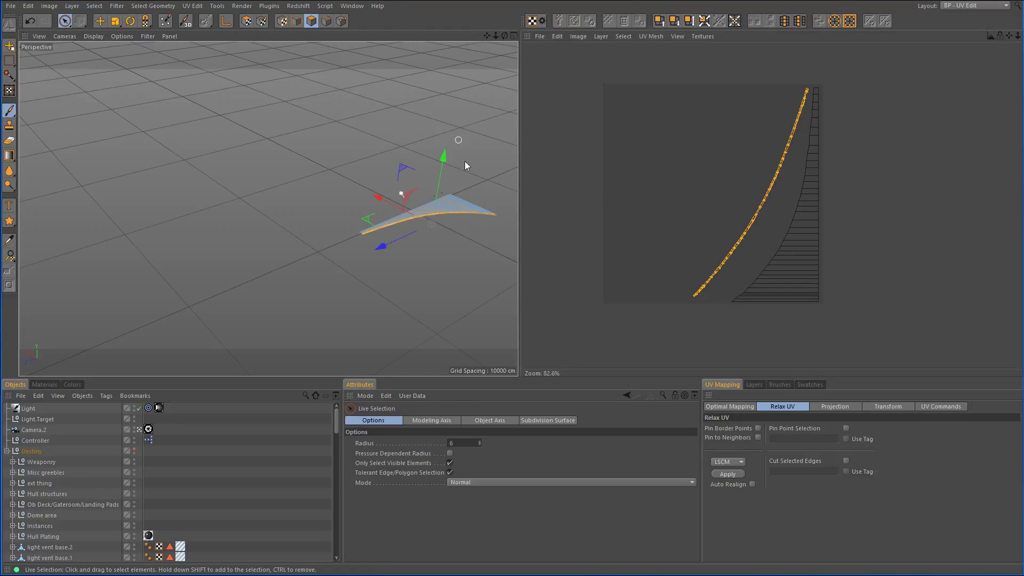
scroll(501, 225, up, 2)
alt+drag(501, 225, 376, 286)
scroll(414, 243, up, 5)
scroll(414, 244, down, 3)
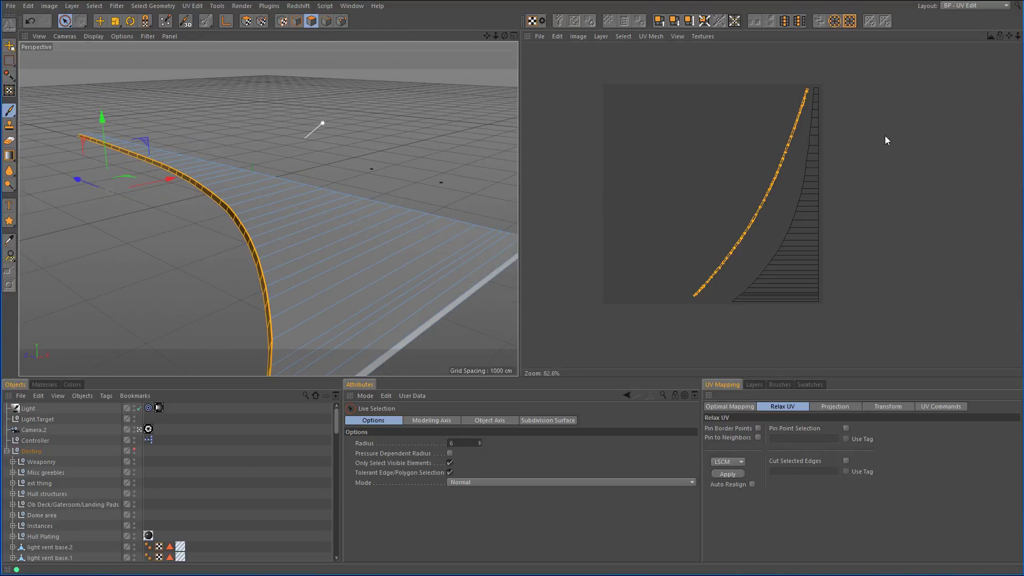
Show the whole Destiny ship and examine how the panel's curved edge sits in the surrounding hull.
click(134, 451)
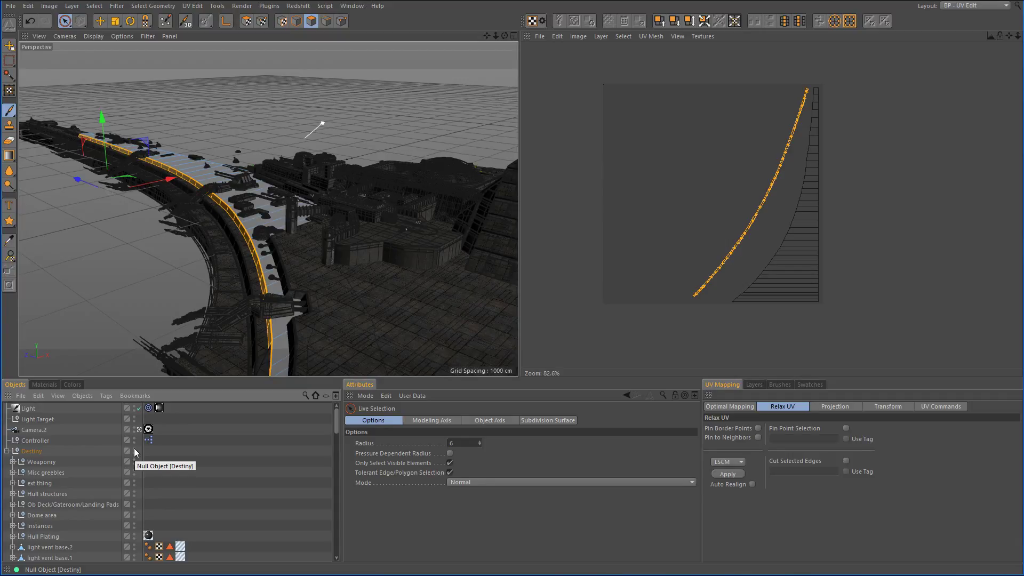
click(135, 451)
click(134, 451)
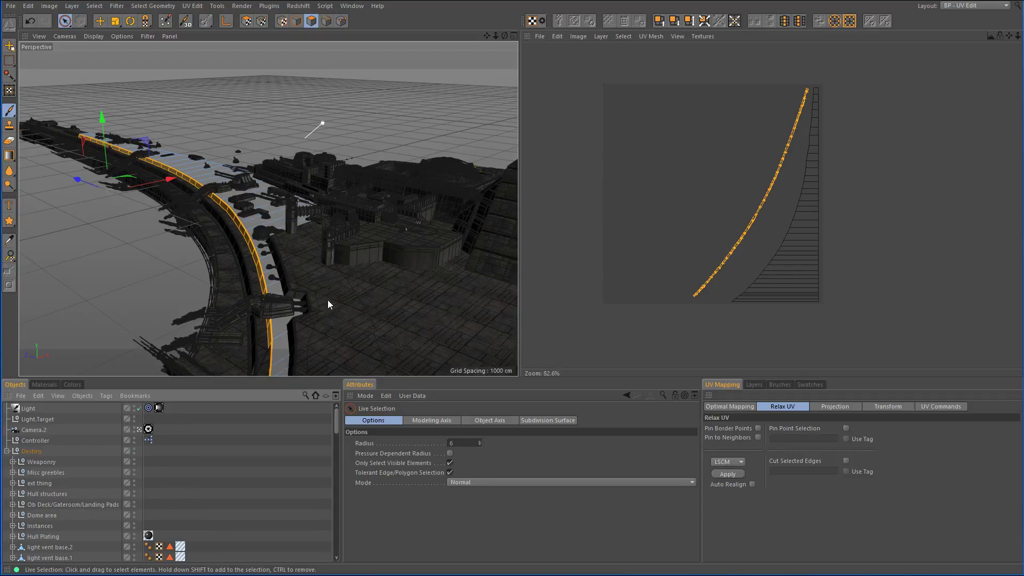
alt+drag(365, 227, 337, 224)
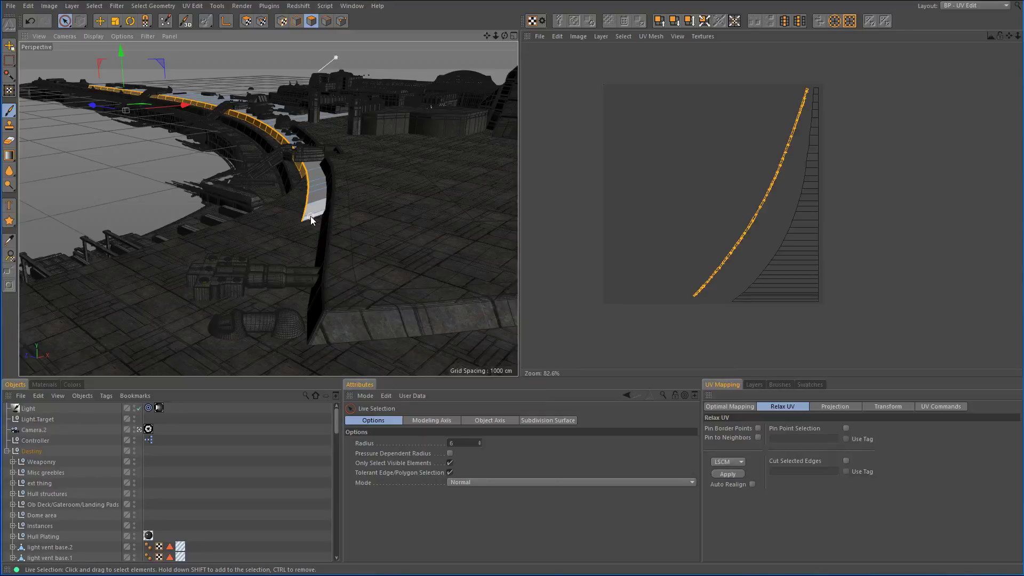
alt+right_drag(310, 216, 342, 230)
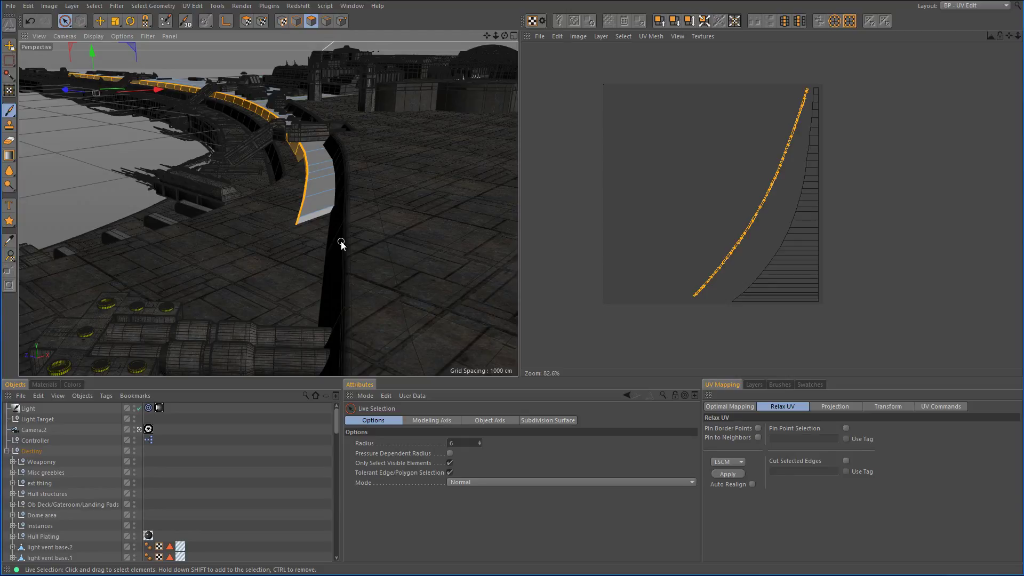
alt+drag(383, 197, 406, 187)
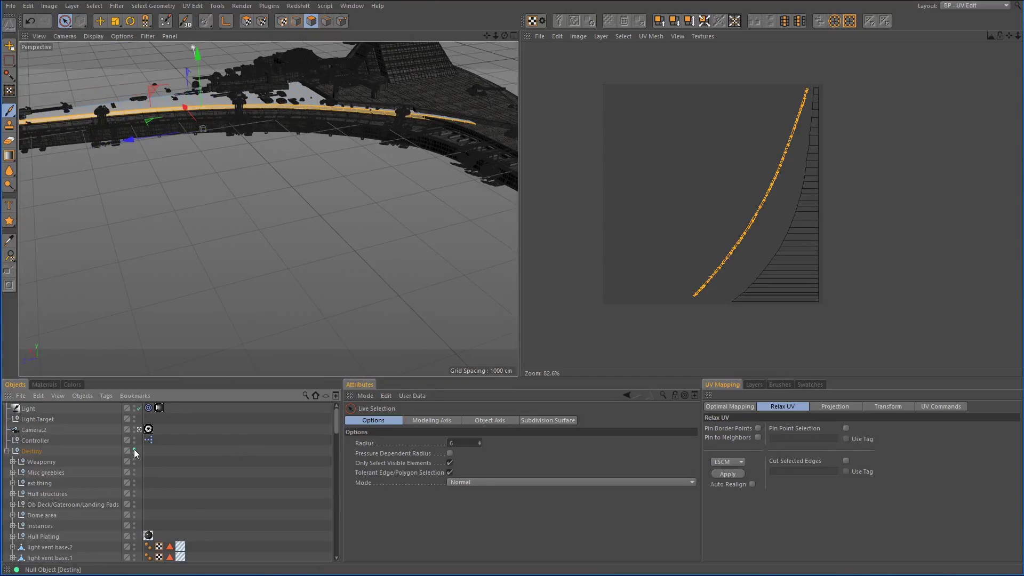
Hide the Destiny ship again and deselect the side faces of the wing-shaped panel.
click(134, 450)
mouse_move(358, 235)
alt+mouse_down()
mouse_move(360, 274)
mouse_move(301, 213)
mouse_move(299, 184)
mouse_move(335, 253)
mouse_move(258, 217)
mouse_move(179, 133)
mouse_move(430, 280)
mouse_move(323, 270)
mouse_move(336, 236)
alt+mouse_up()
alt+drag(188, 260, 439, 162)
alt+drag(436, 219, 405, 190)
click(413, 189)
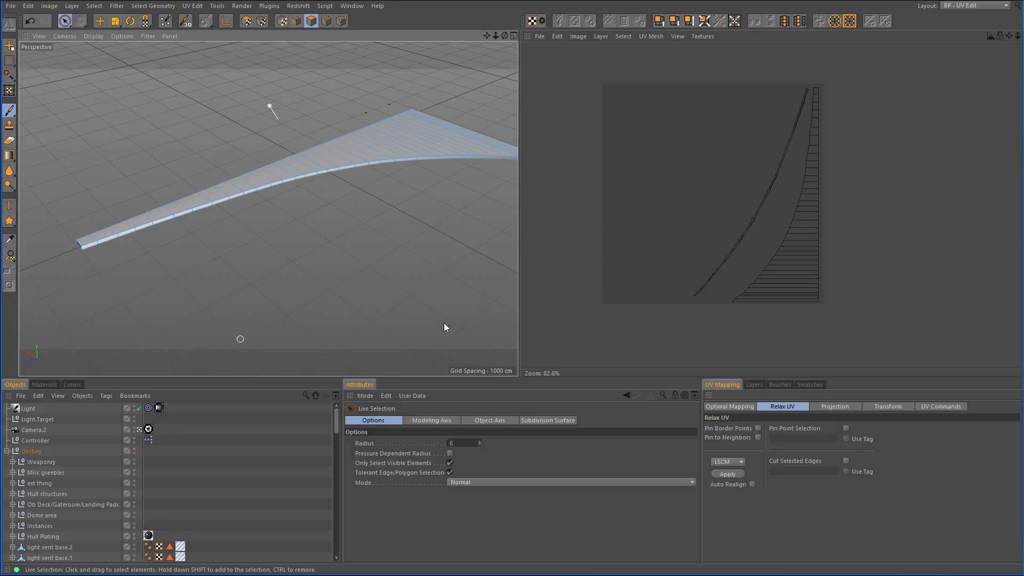
Enable the level 3 material for 3D painting and request a texture for its Color channel.
click(52, 385)
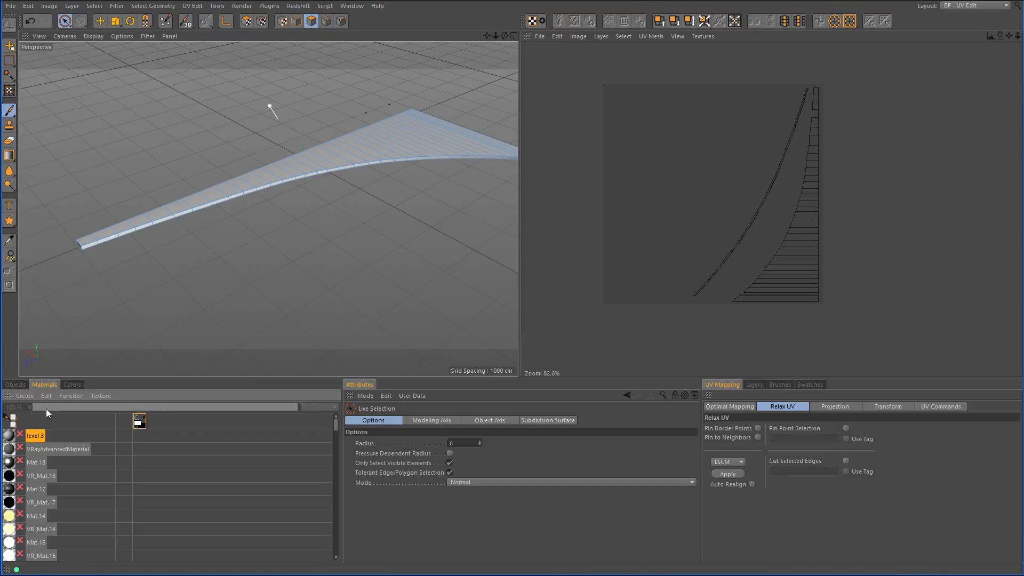
click(20, 434)
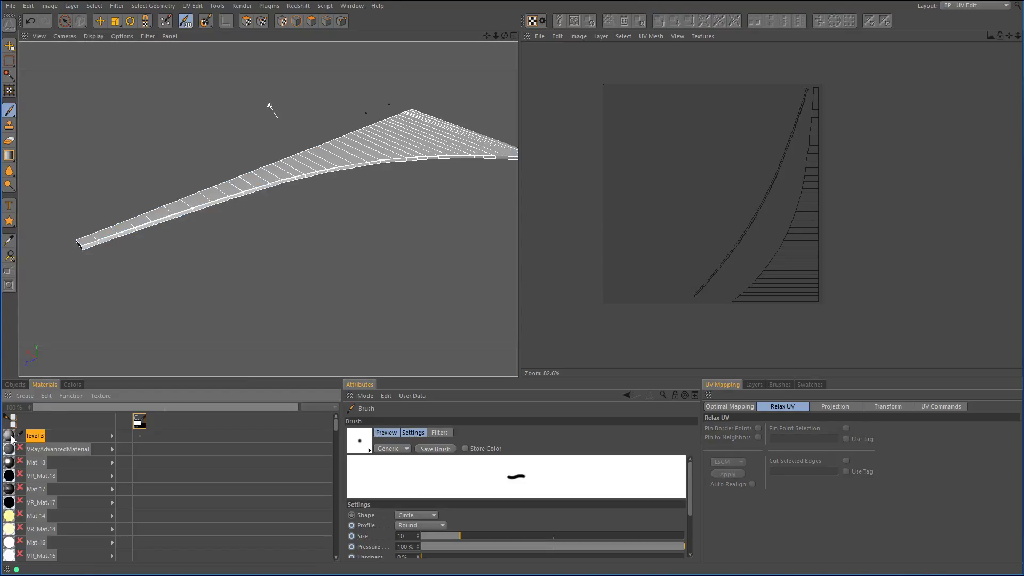
right_click(12, 441)
mouse_move(91, 320)
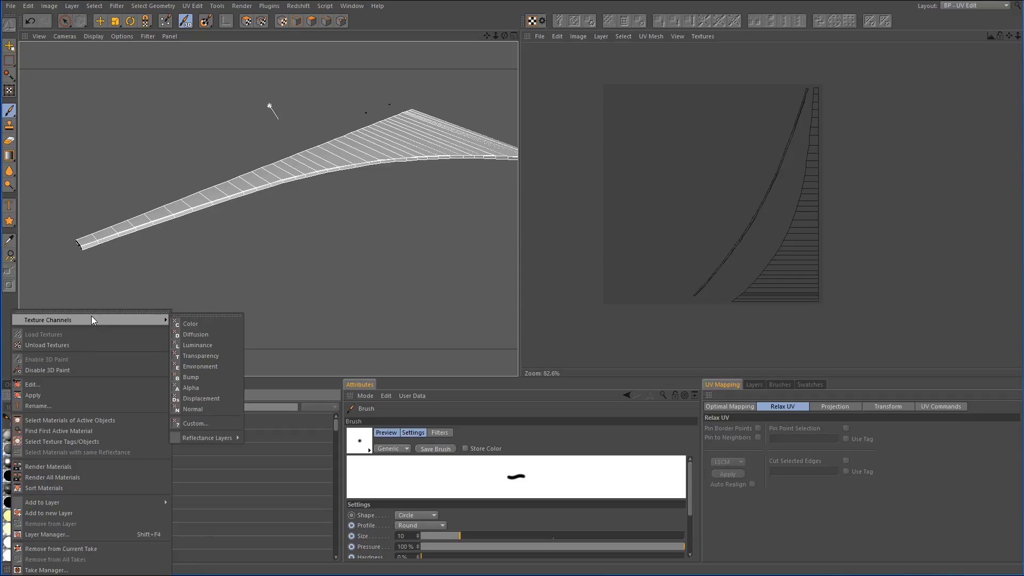
click(189, 324)
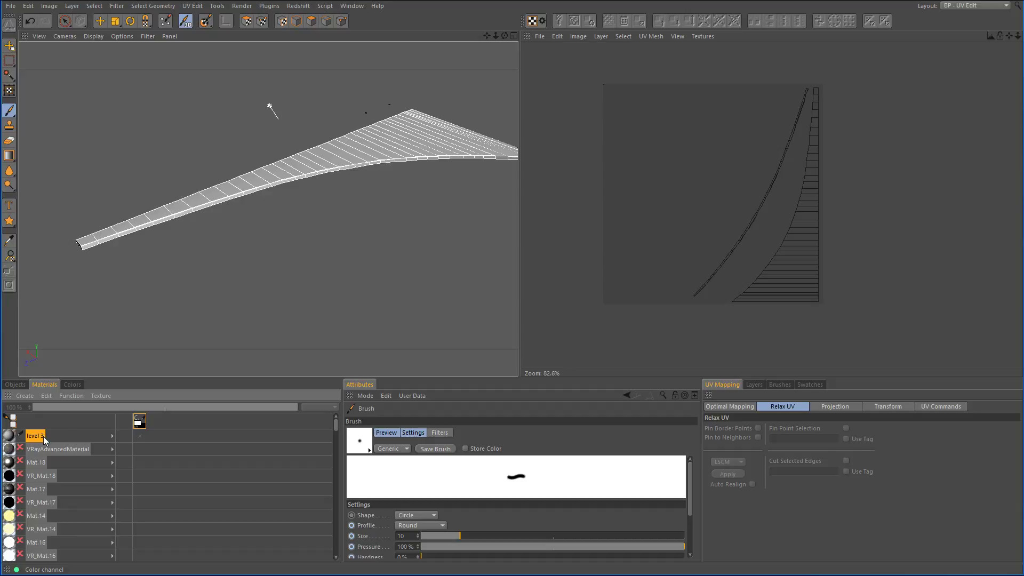
Create a new 4096 by 4096 pixel color texture for the level 3 material.
click(15, 438)
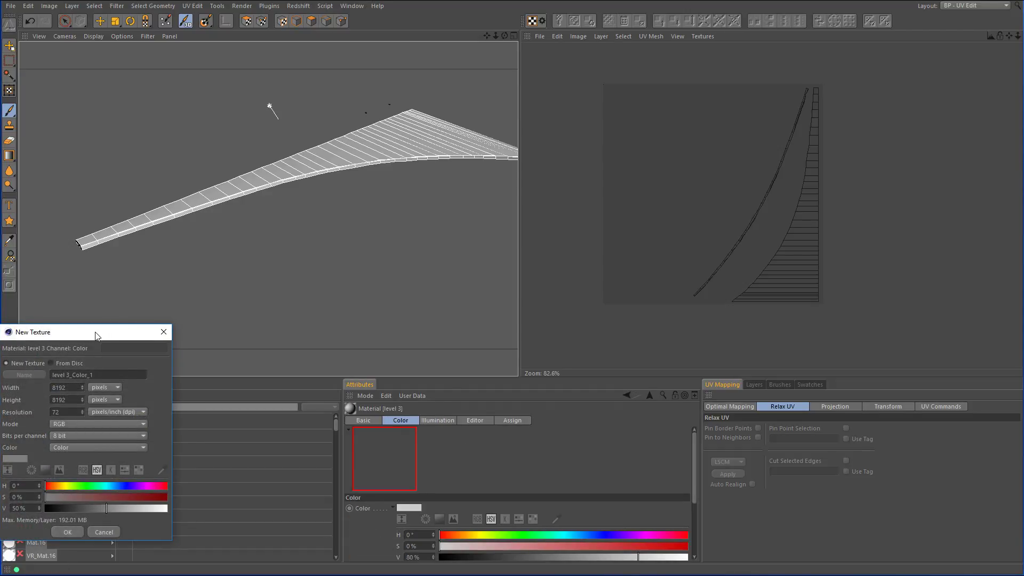
drag(96, 335, 268, 261)
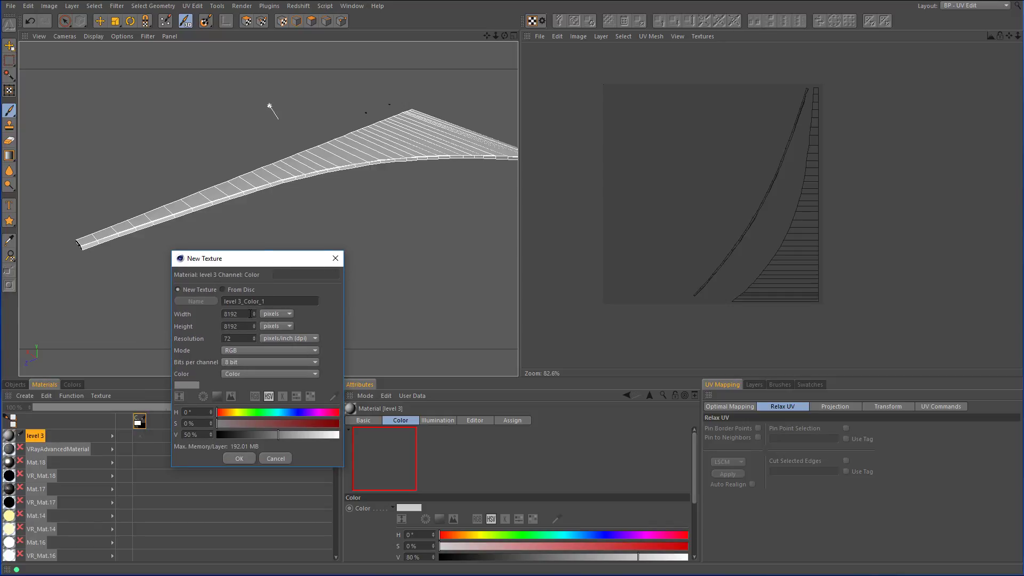
double_click(250, 313)
text(4096)
key(Tab)
text(409)
key(BackSpace)
click(246, 459)
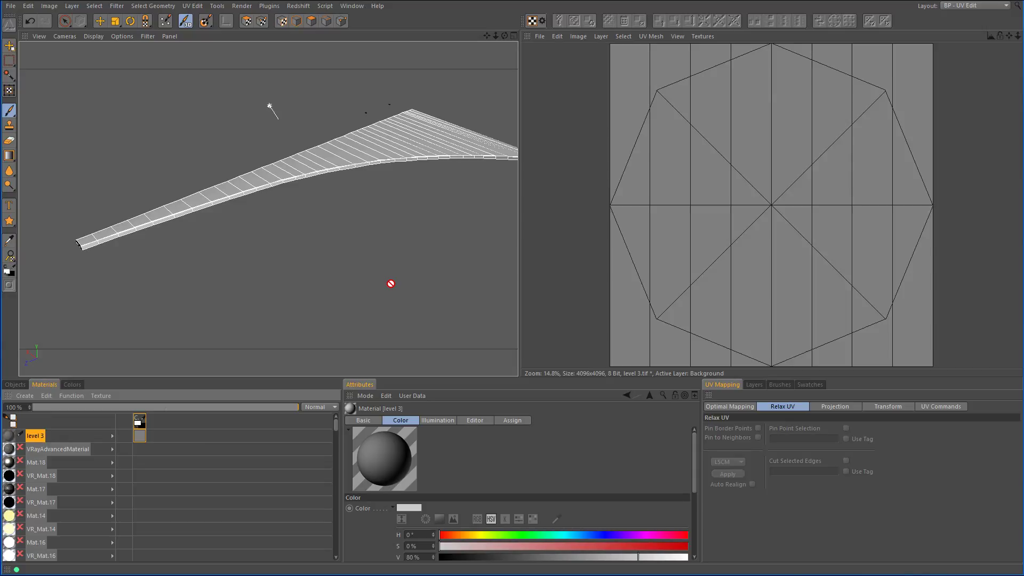
Apply the level 3 material to the visible level 3 panel object and show that object's UV mesh over the texture.
click(25, 388)
scroll(338, 432, down, 3)
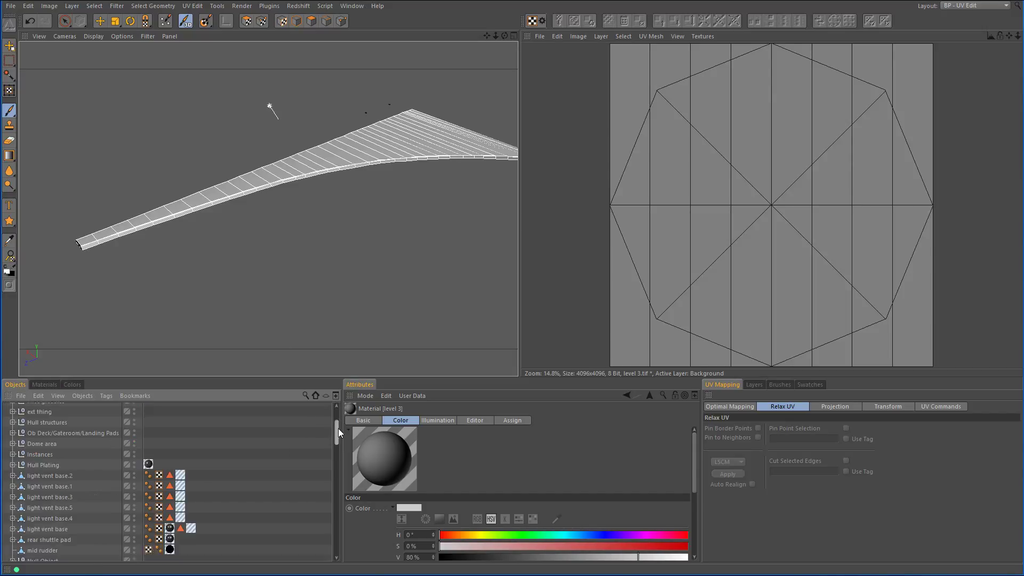
drag(339, 432, 334, 505)
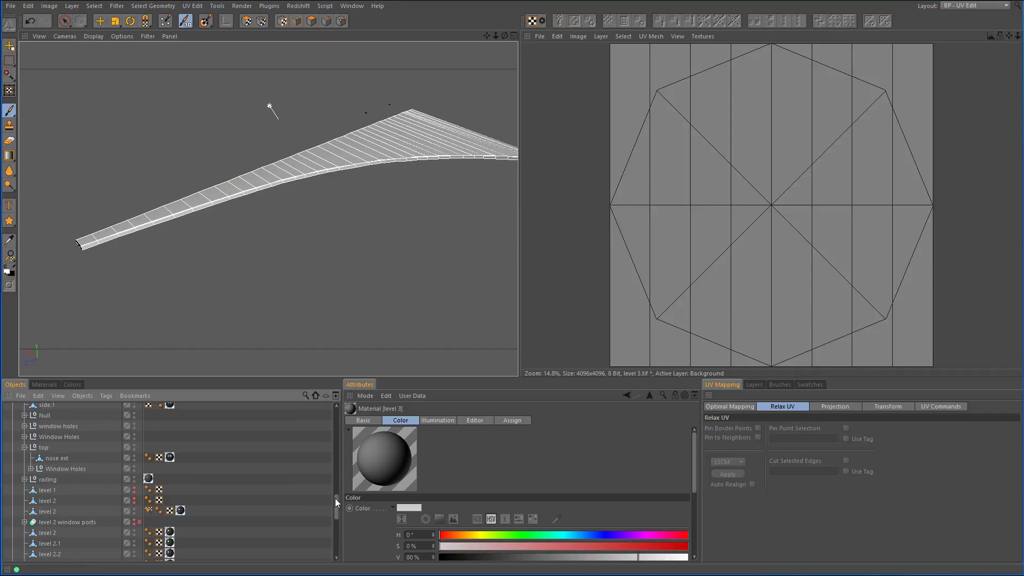
drag(336, 499, 335, 510)
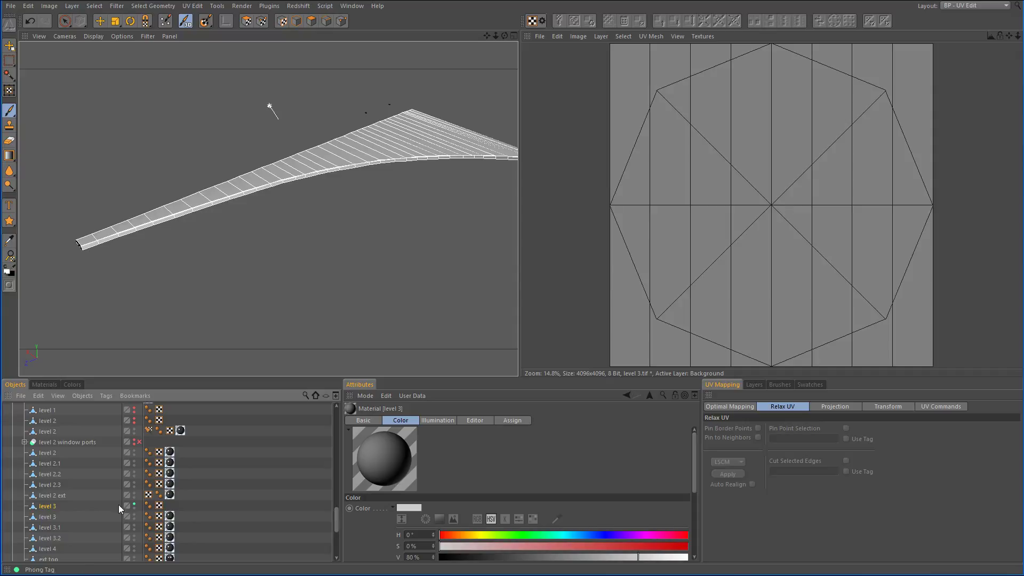
click(44, 384)
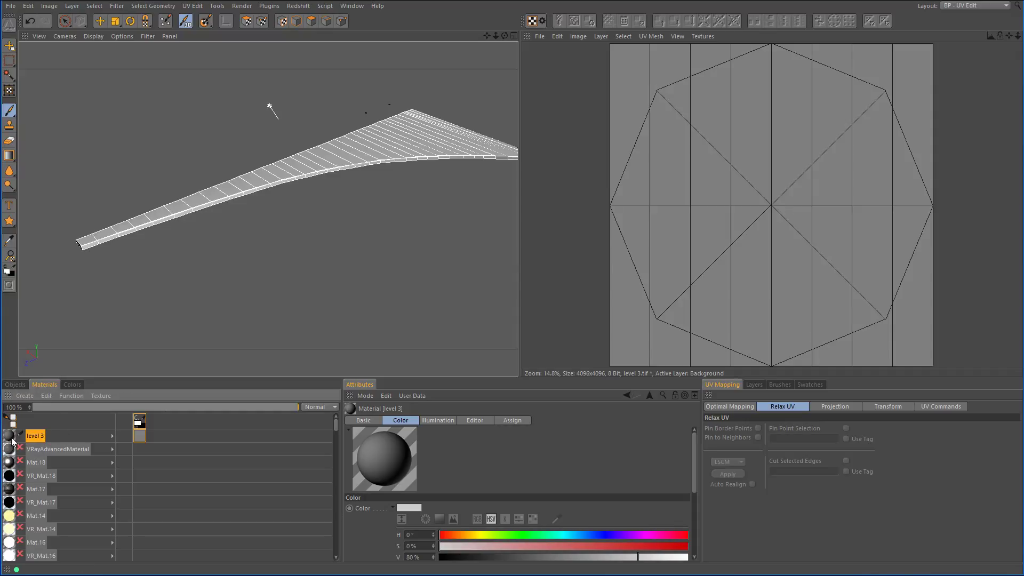
drag(12, 441, 59, 506)
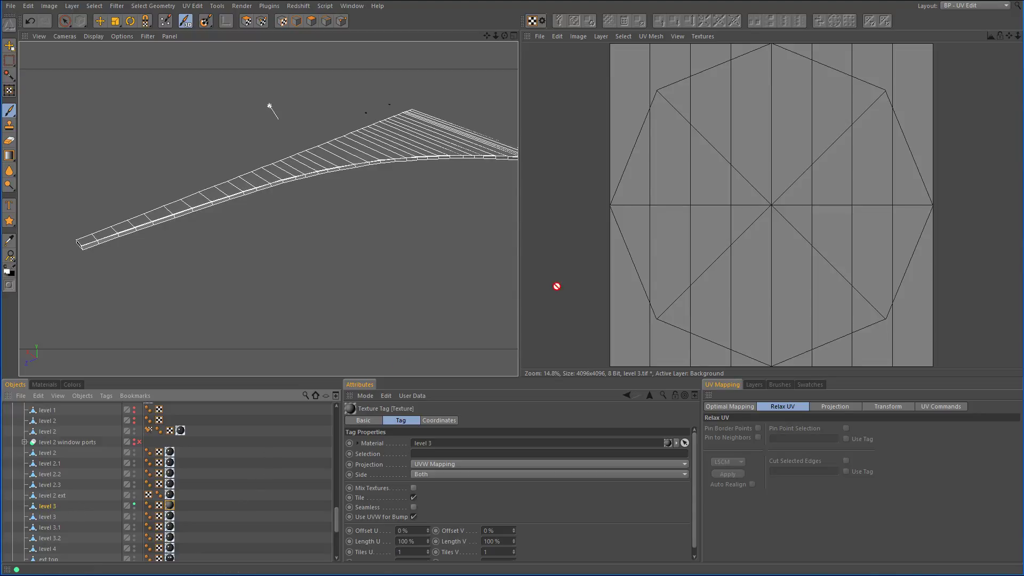
click(170, 505)
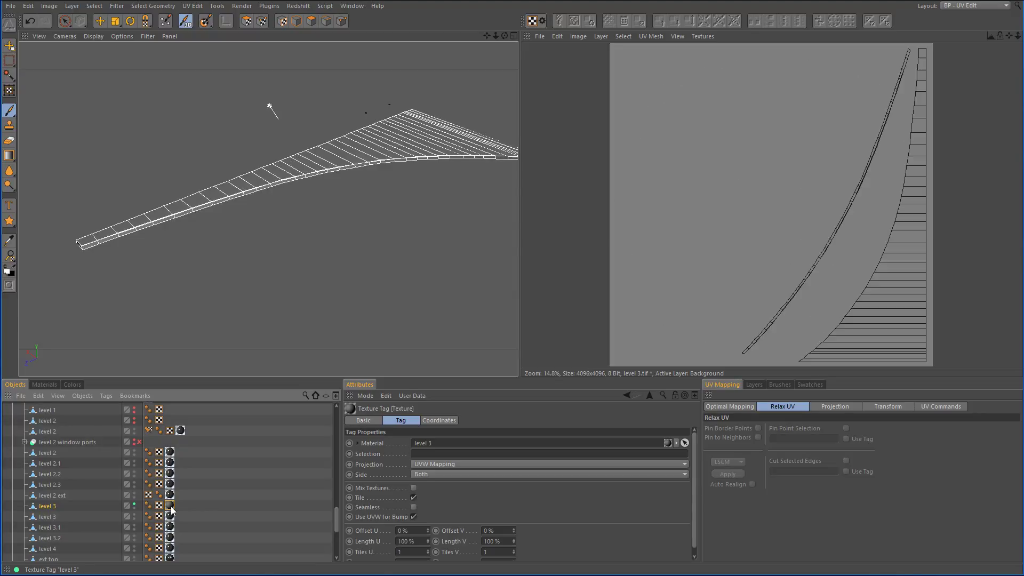
click(47, 506)
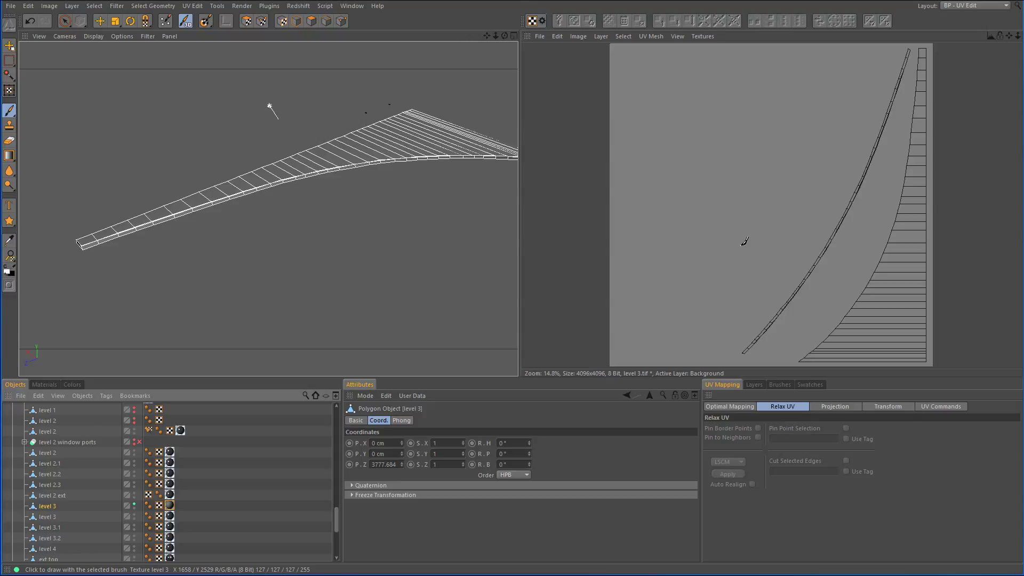
Try adding a UV mesh layer above the texture's Background layer, and undo it.
click(760, 387)
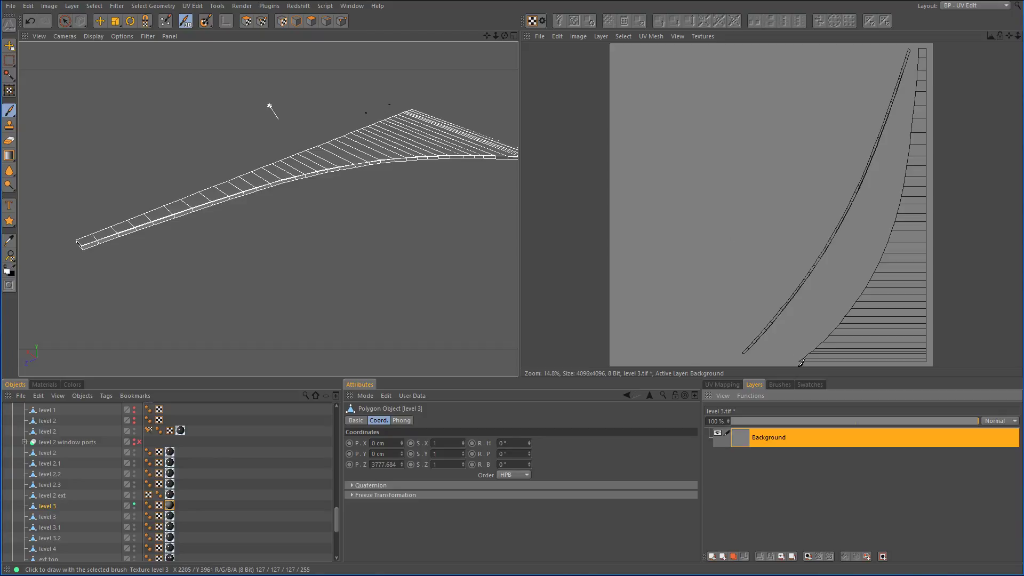
click(867, 557)
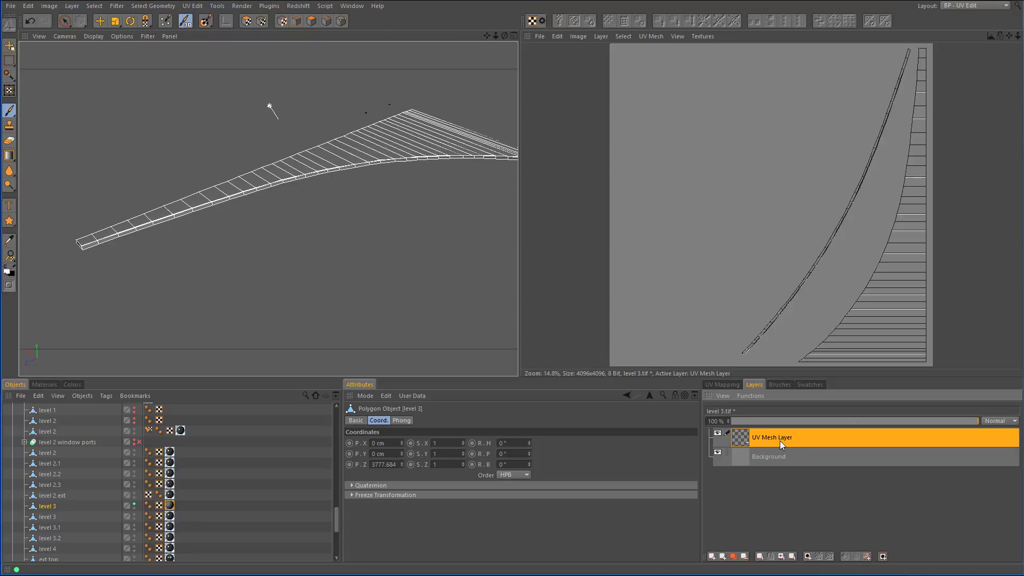
key(ctrl+z)
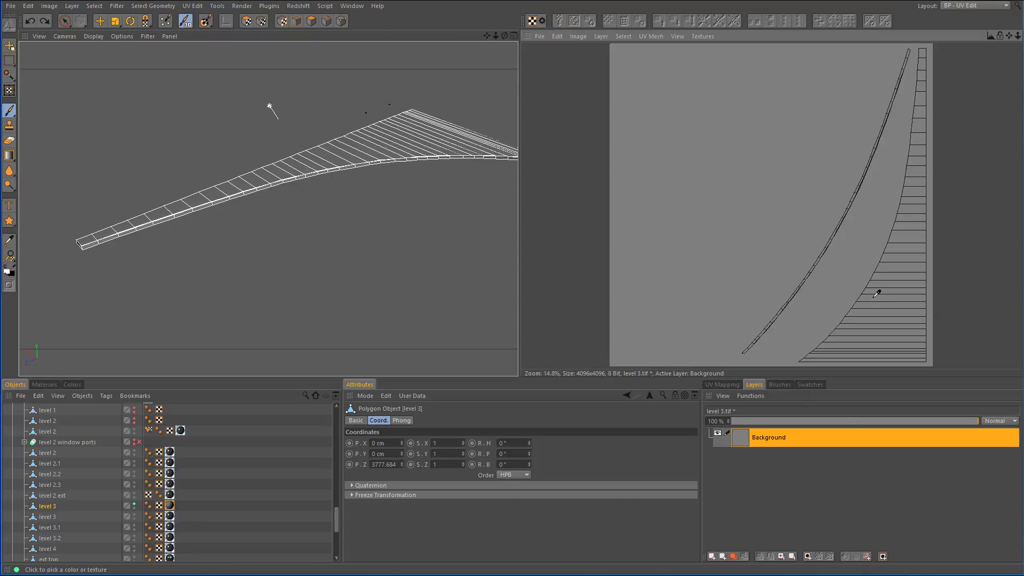
Choose black as the paint color and create a UV mesh layer above the texture's Background layer.
click(809, 385)
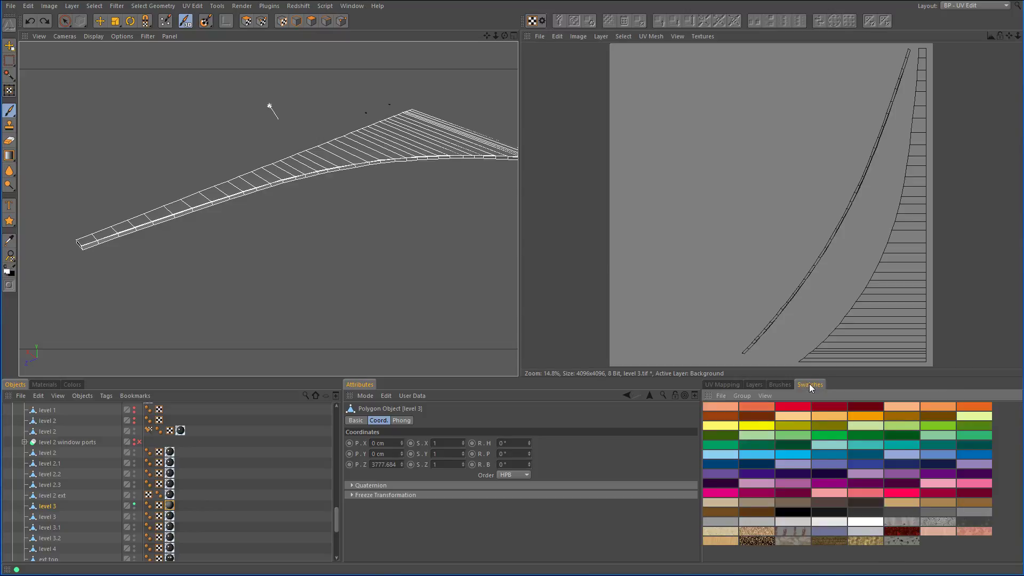
click(804, 512)
click(748, 385)
click(867, 557)
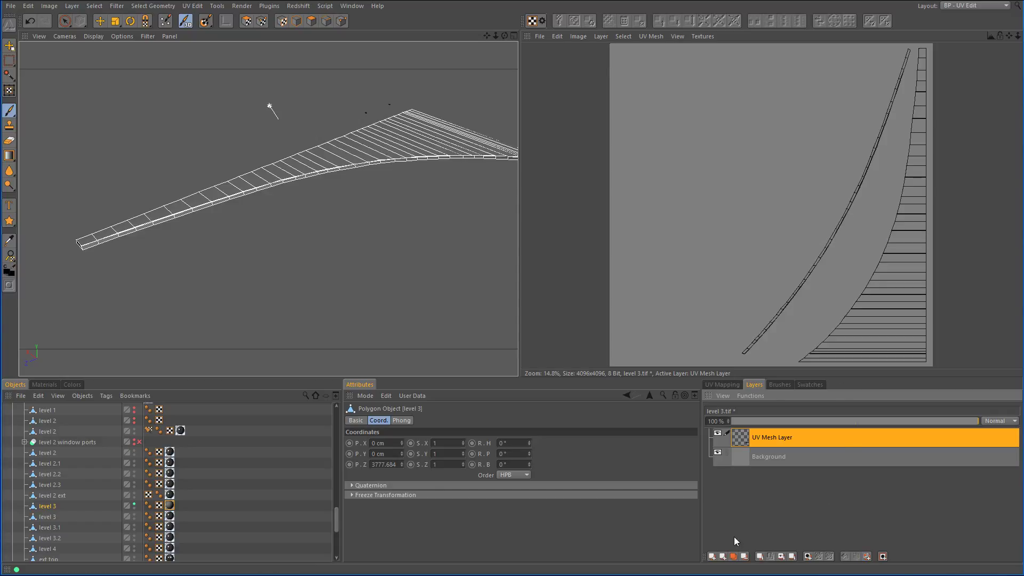
Add an empty layer above the UV mesh layer and set the Brush to size 16 with 100% hardness, undoing a test stroke.
click(769, 555)
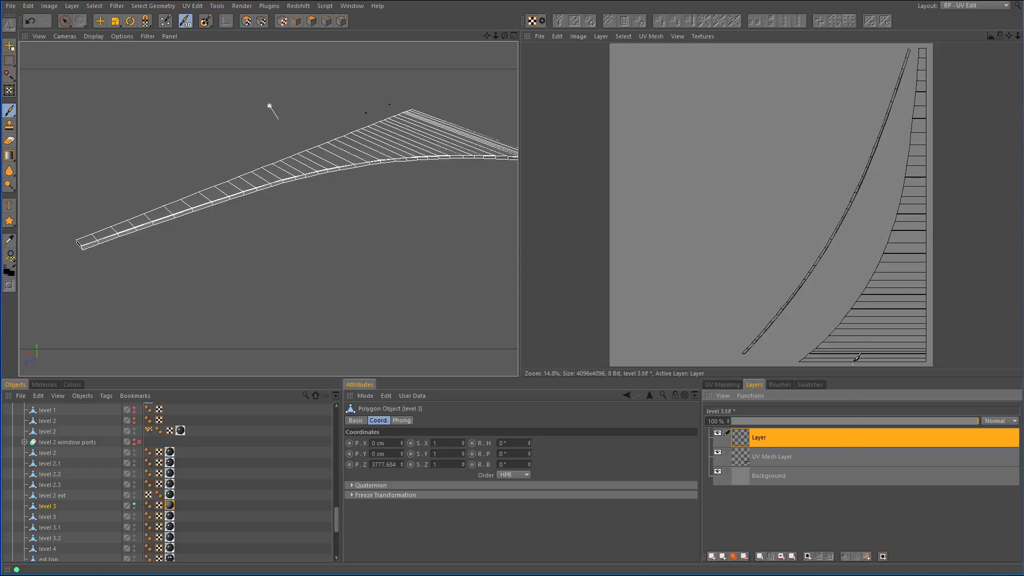
click(9, 110)
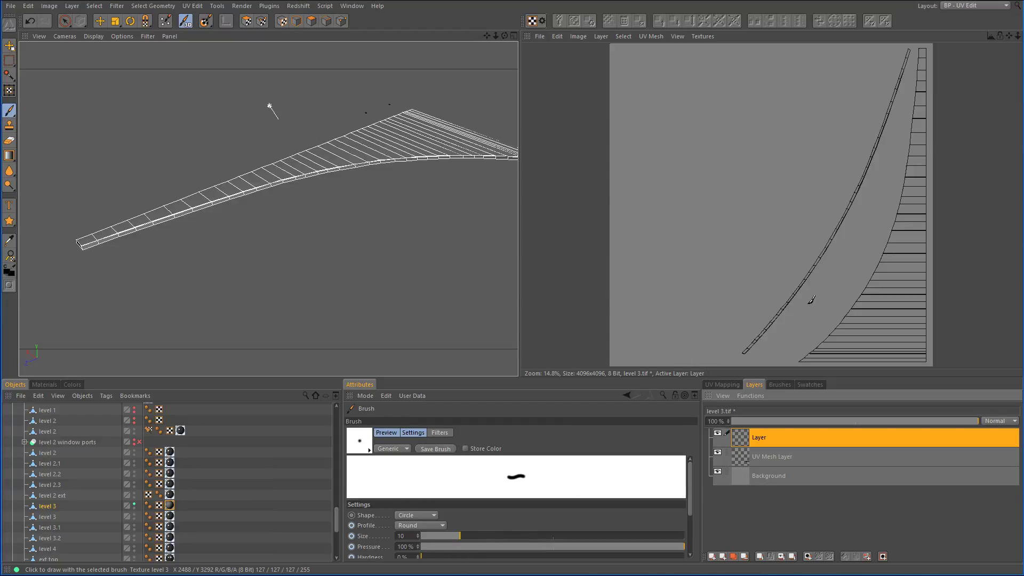
mouse_move(458, 536)
mouse_down()
mouse_move(543, 536)
mouse_move(512, 536)
mouse_up()
drag(447, 558, 685, 557)
mouse_move(873, 340)
mouse_down()
mouse_move(885, 271)
mouse_move(903, 339)
mouse_up()
key(ctrl+z)
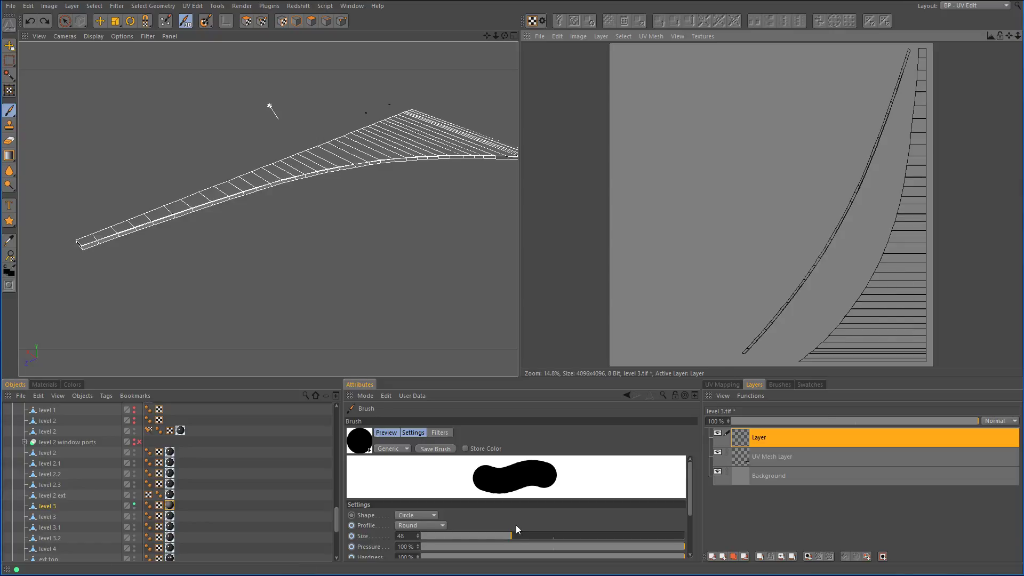
drag(512, 535, 472, 535)
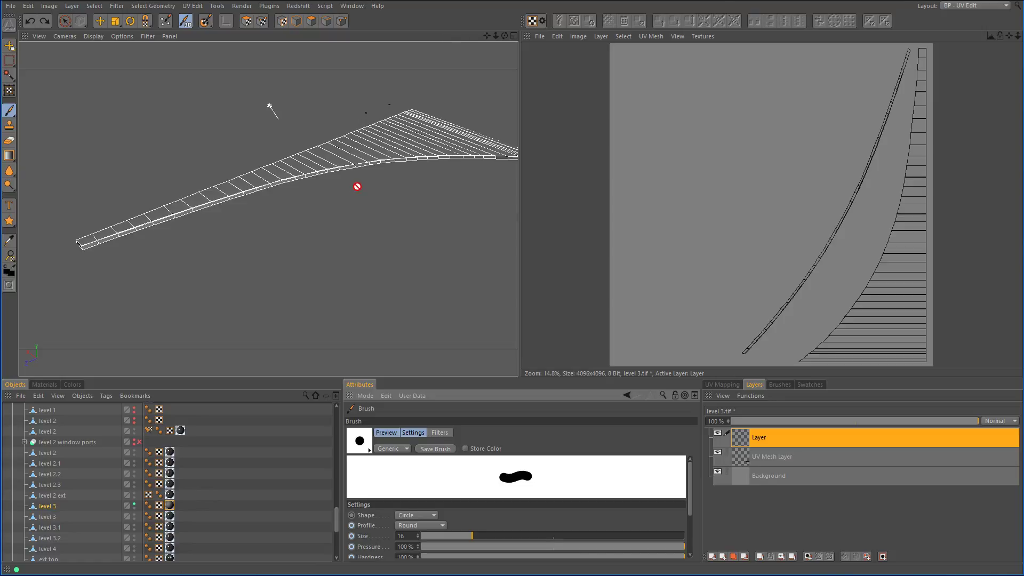
Inspect the panel's beveled tip and curved side, and delete the empty layer and the UV Mesh Layer from the texture.
scroll(247, 208, up, 6)
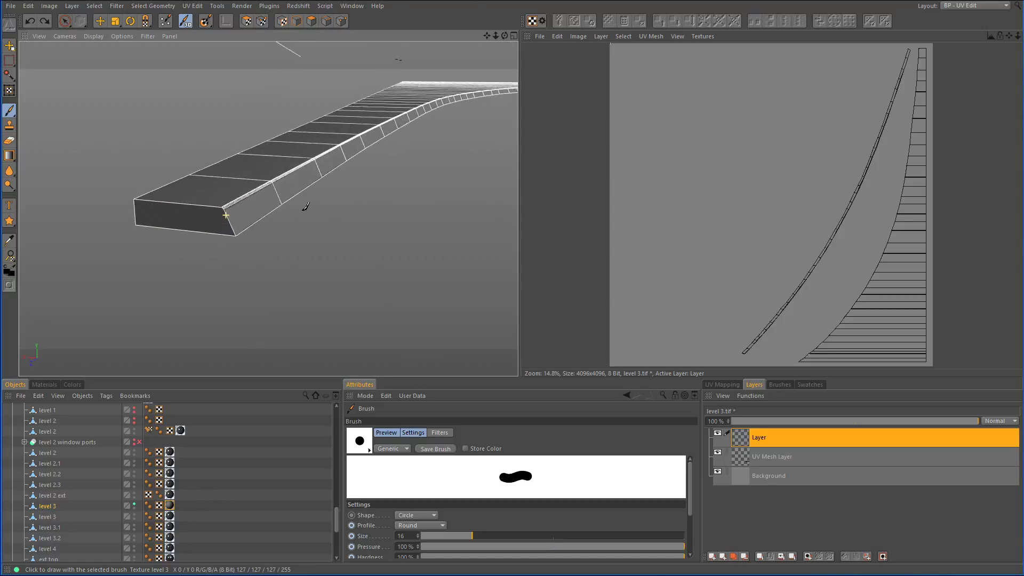
scroll(306, 207, up, 5)
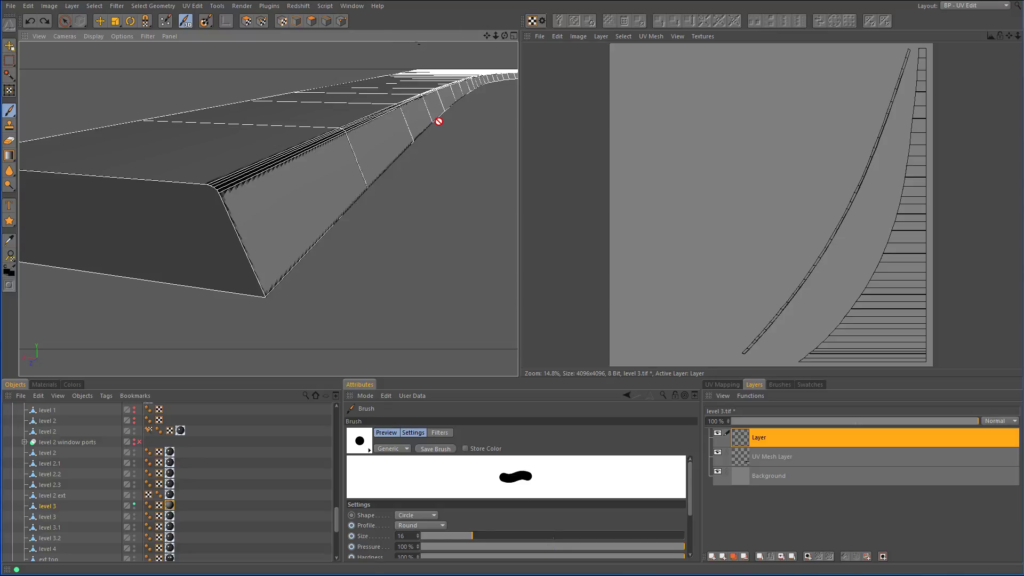
scroll(448, 199, down, 5)
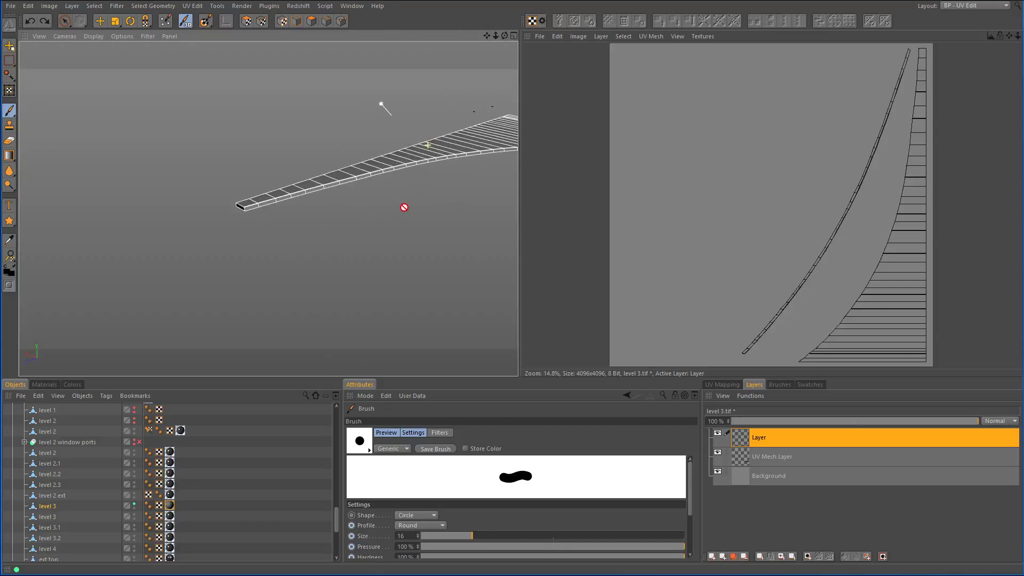
alt+middle_drag(404, 208, 320, 217)
scroll(318, 217, down, 2)
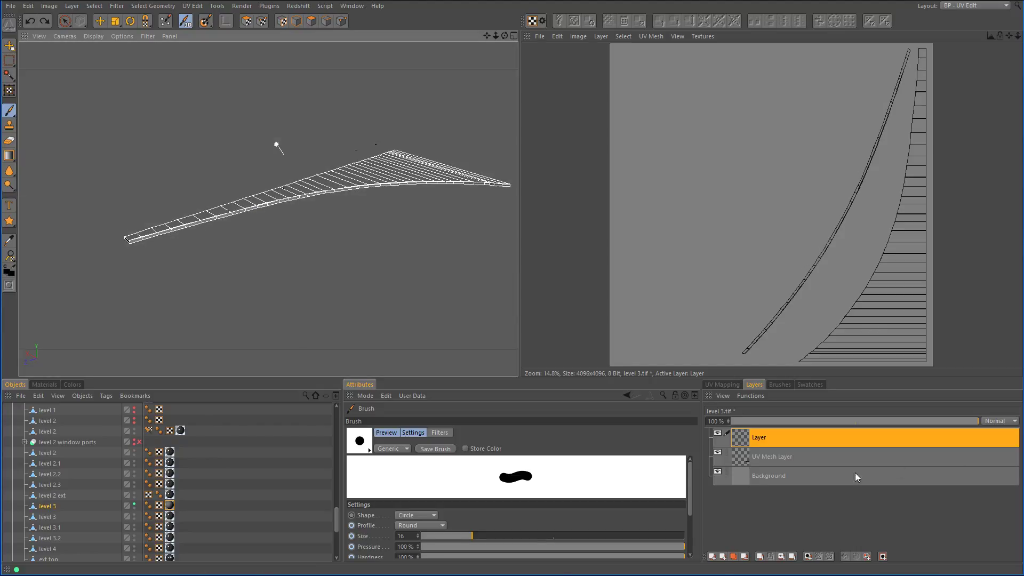
key(Delete)
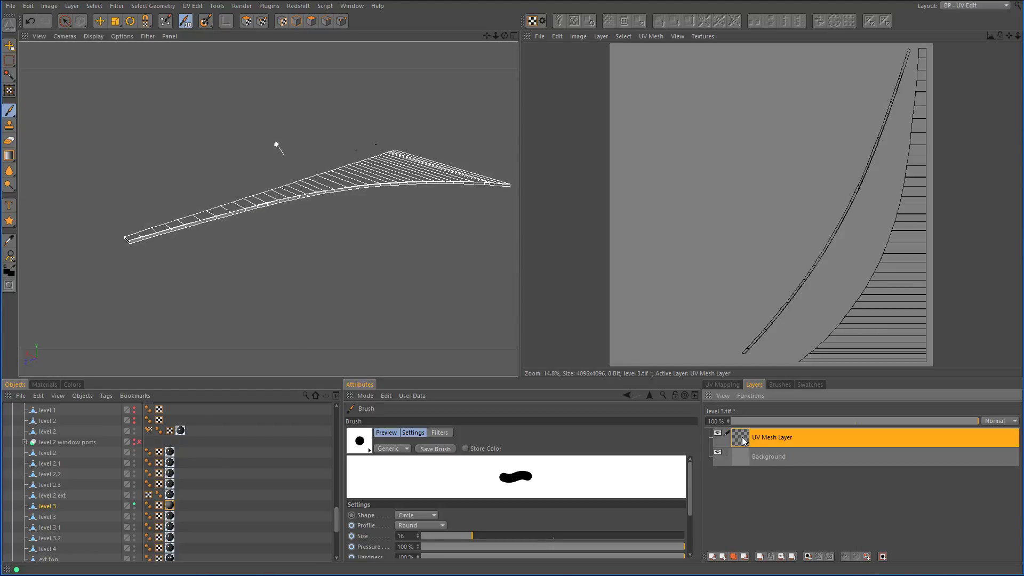
key(Delete)
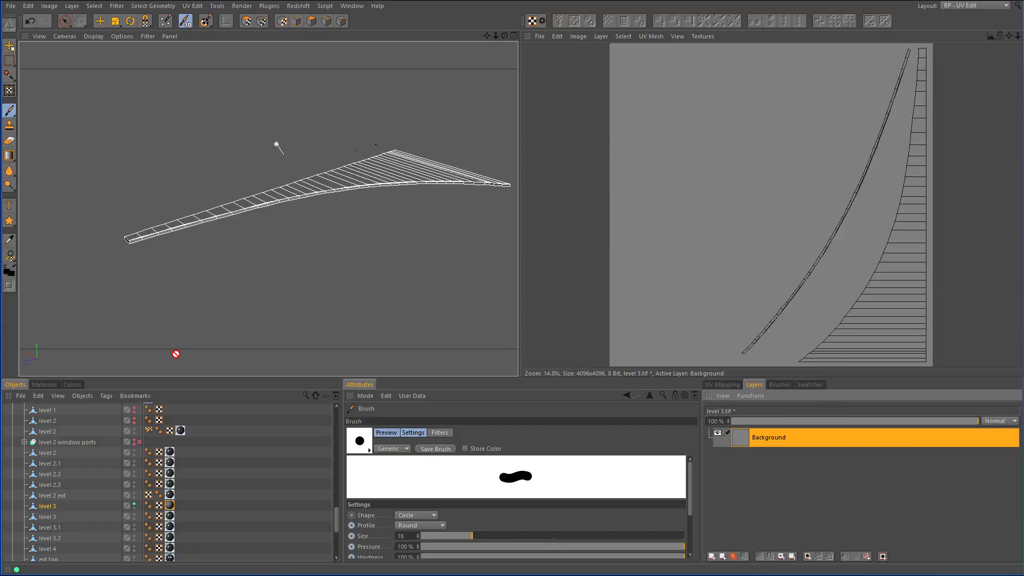
Select all of the panel's UV polygons, clear their UVs, and deselect them.
click(722, 383)
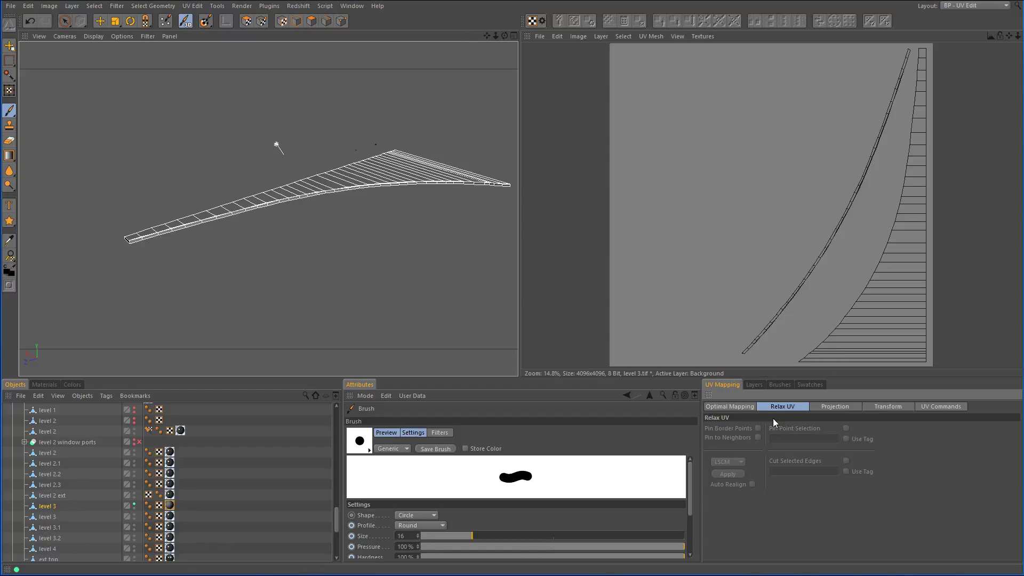
click(742, 408)
click(798, 407)
click(65, 21)
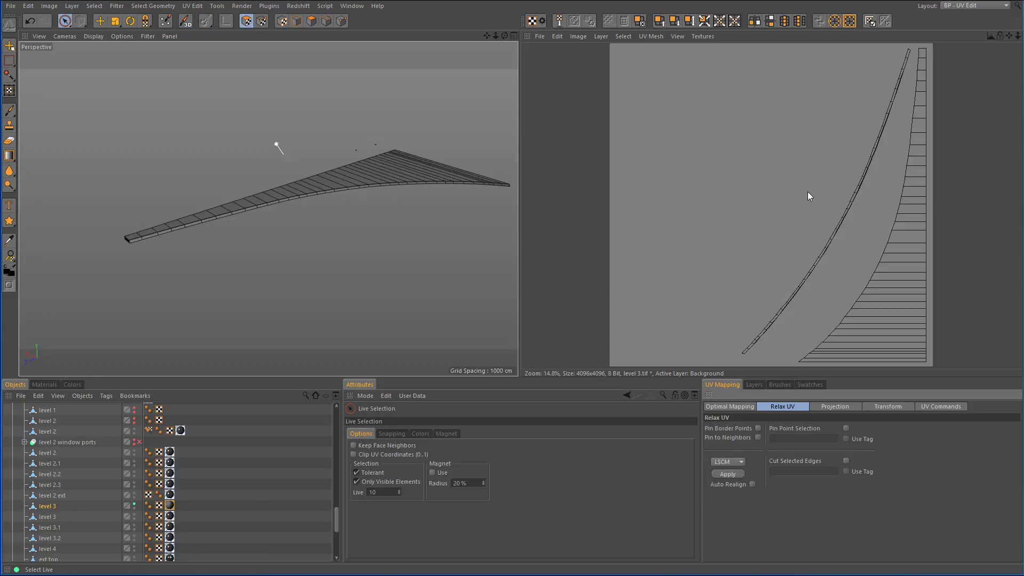
key(ctrl+a)
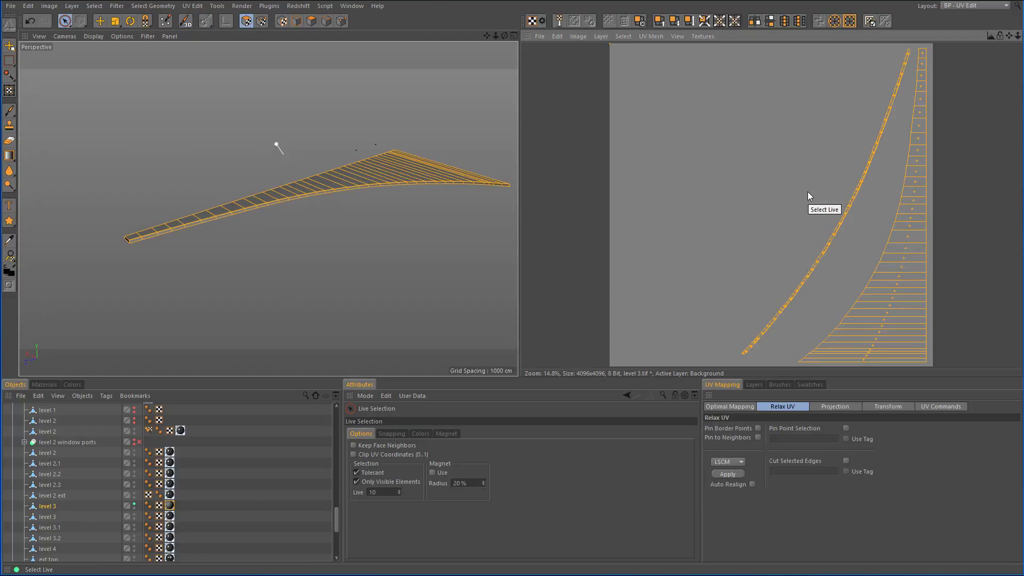
click(931, 407)
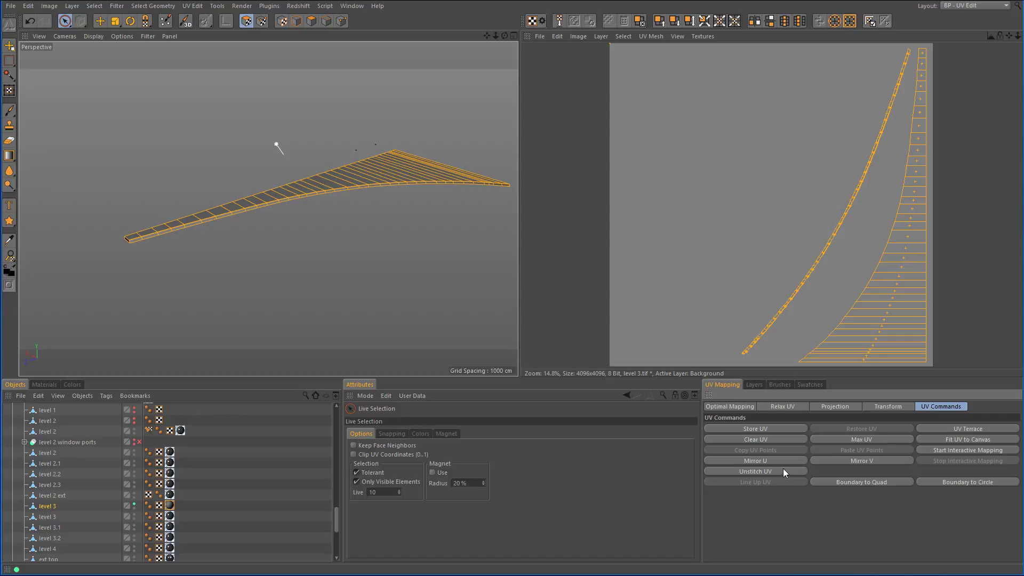
click(776, 440)
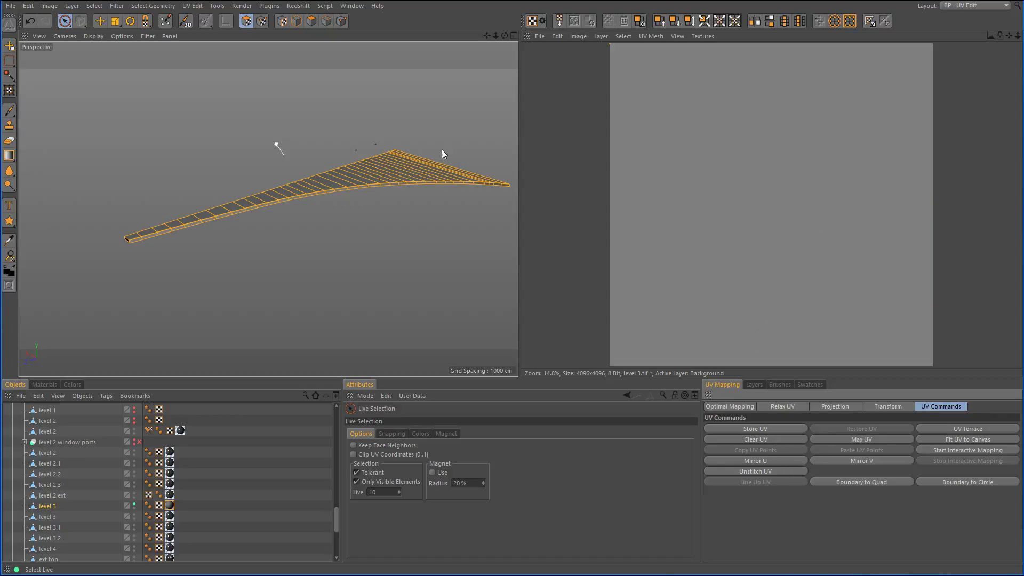
click(197, 114)
alt+drag(236, 201, 271, 201)
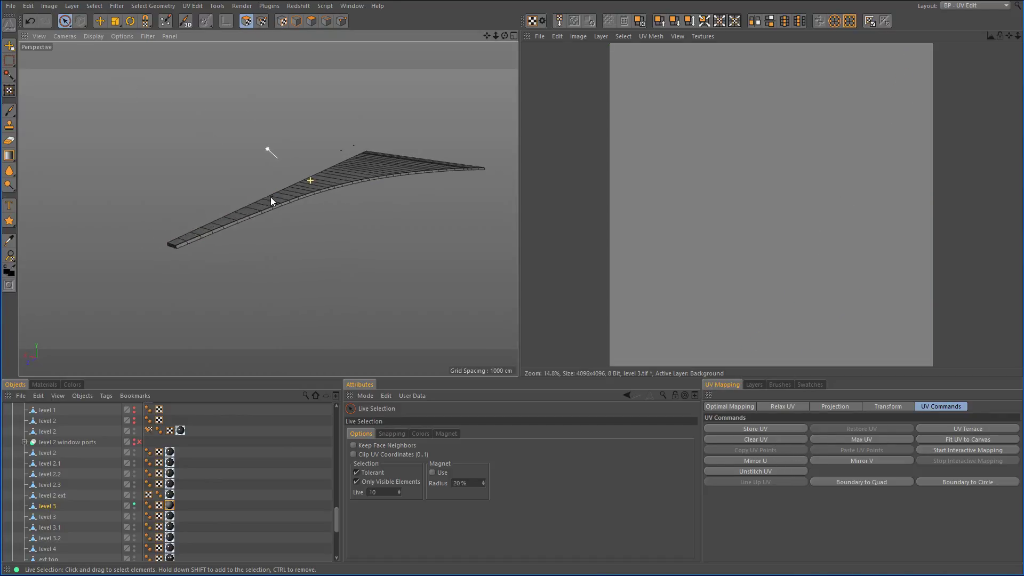
Select all of the panel's polygons except the flat end faces at the narrow tip and the wide end.
click(312, 22)
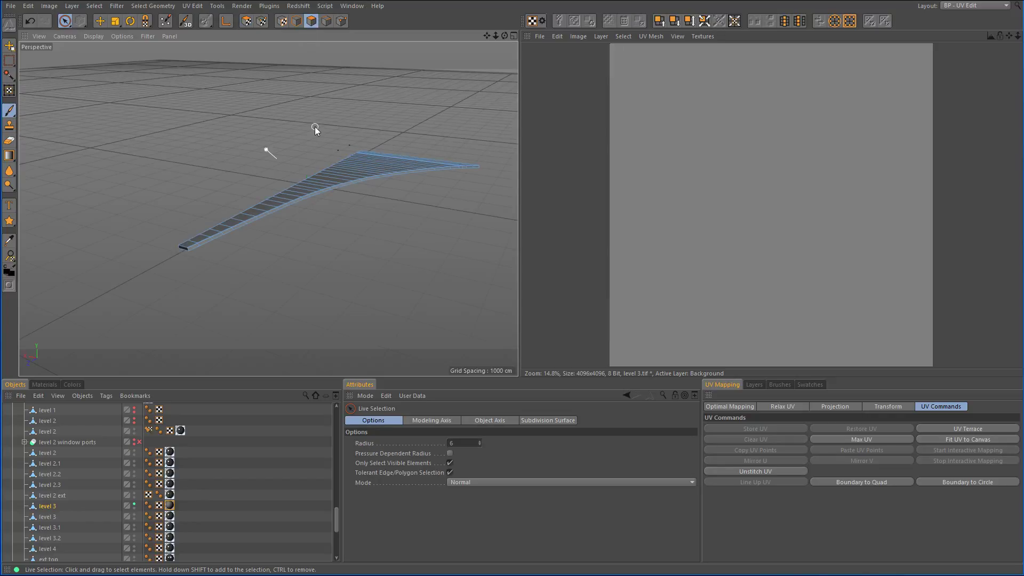
key(ctrl+a)
scroll(252, 259, up, 5)
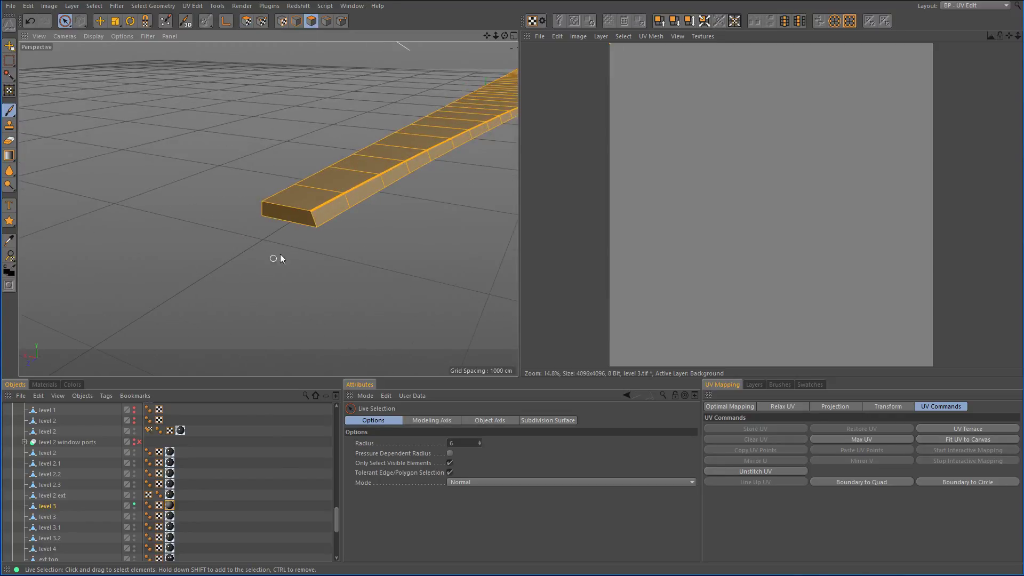
scroll(328, 230, up, 5)
scroll(345, 232, down, 3)
ctrl+click(353, 205)
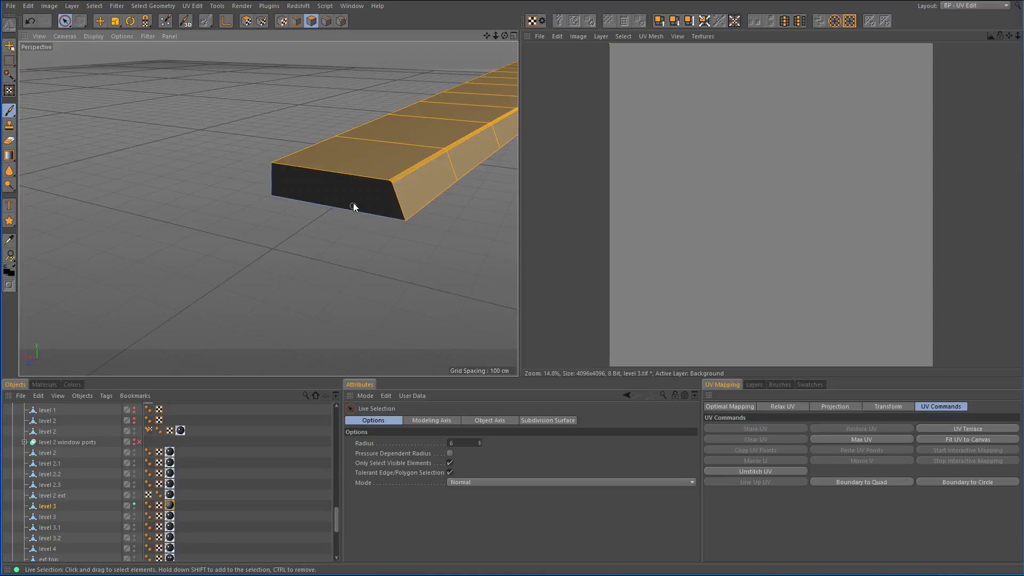
alt+right_drag(372, 219, 258, 250)
alt+drag(258, 249, 220, 227)
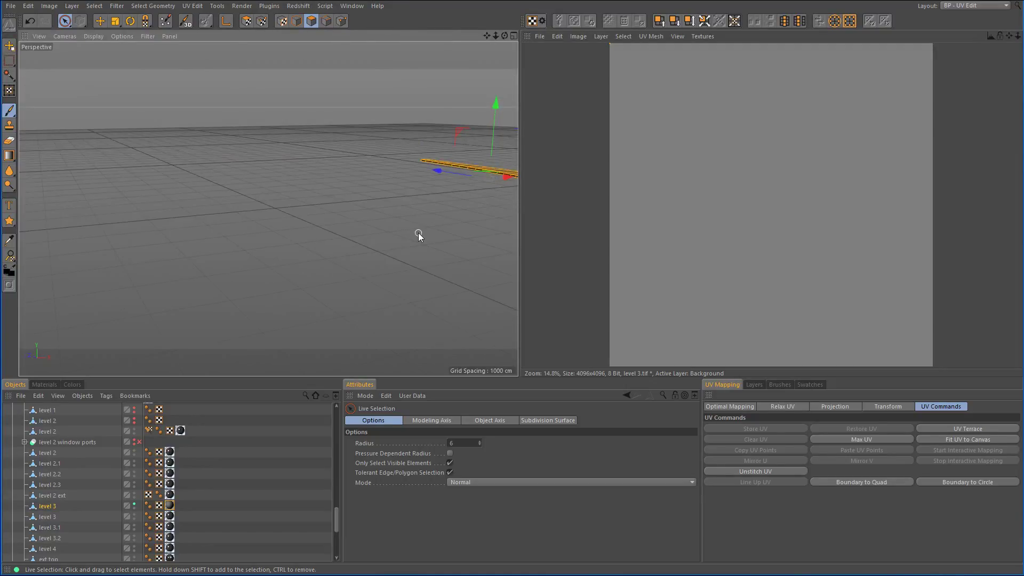
alt+drag(418, 235, 189, 236)
alt+right_drag(269, 223, 374, 222)
ctrl+click(300, 178)
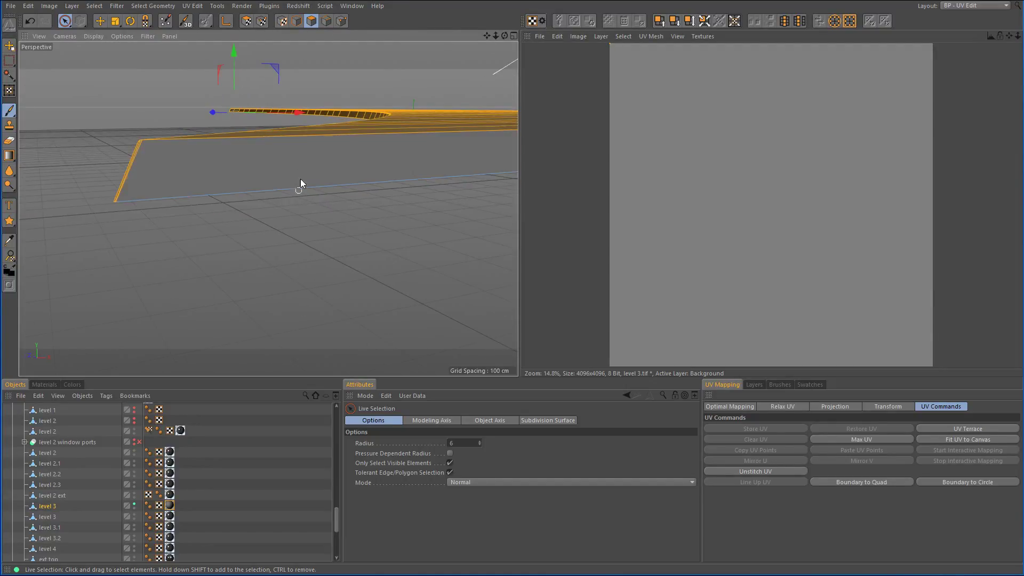
Map the selected polygons' UVs with a Frontal projection from the Top view.
alt+drag(320, 229, 296, 244)
middle_click(402, 181)
middle_click(414, 187)
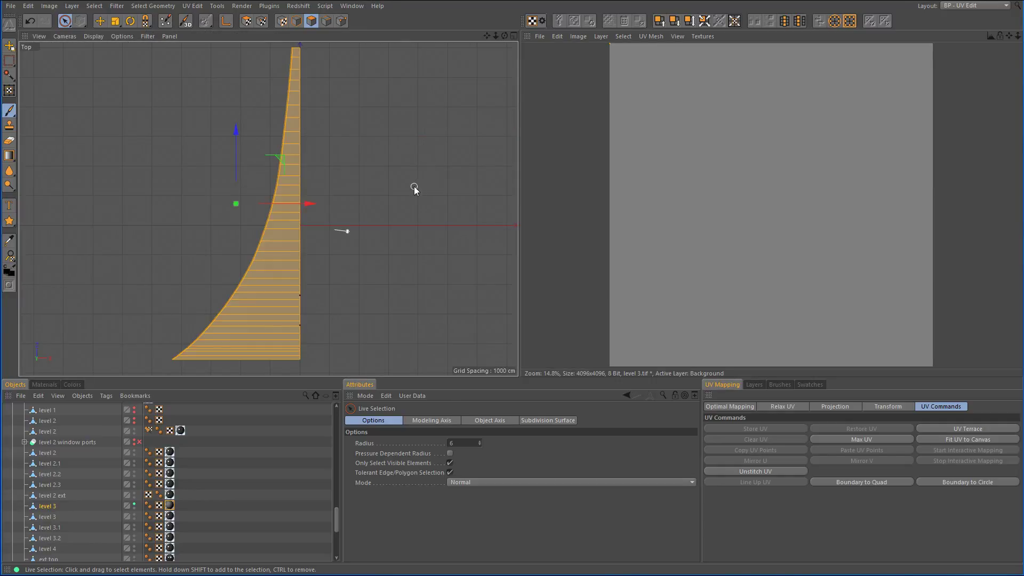
scroll(363, 197, down, 2)
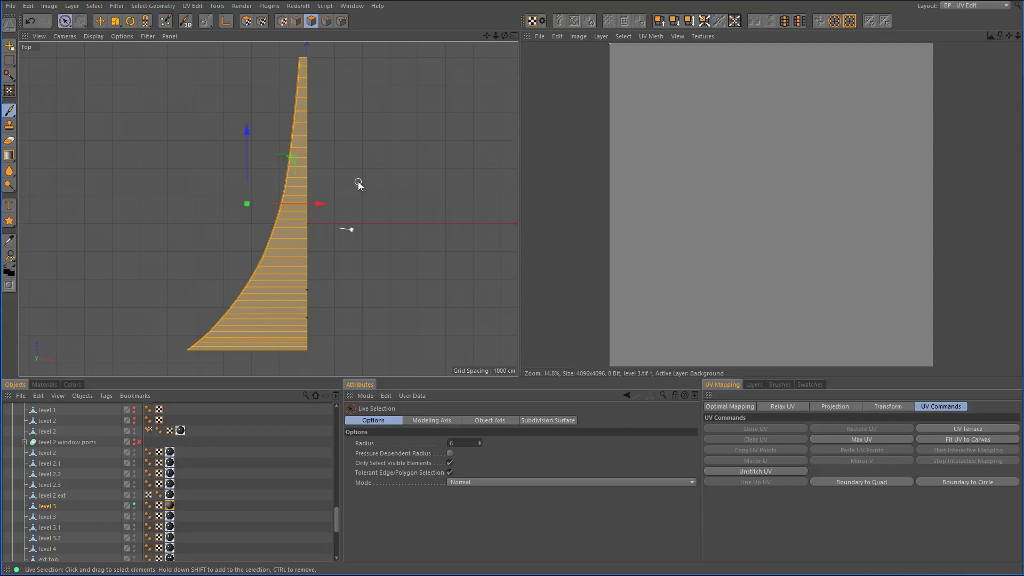
click(299, 7)
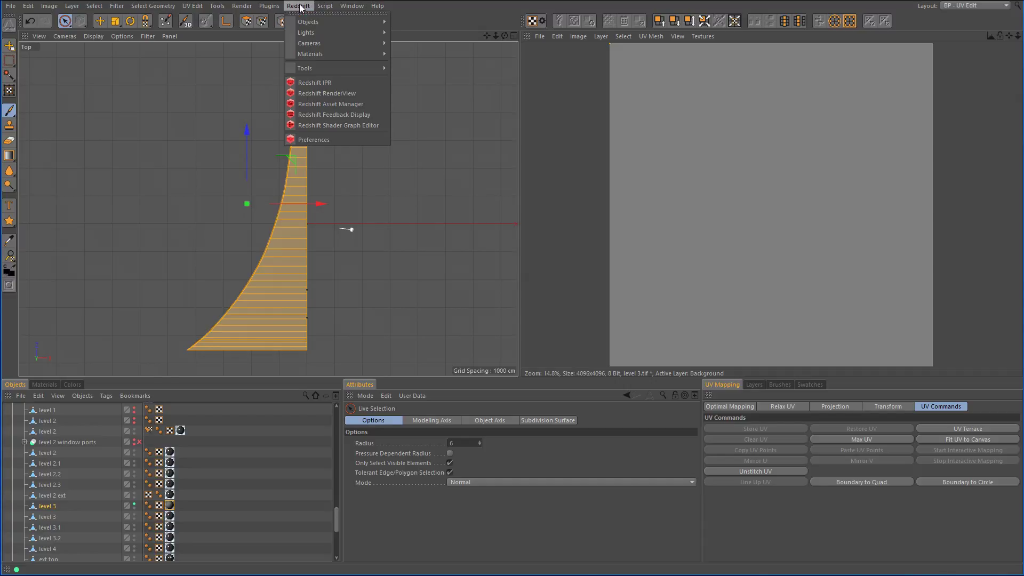
click(300, 6)
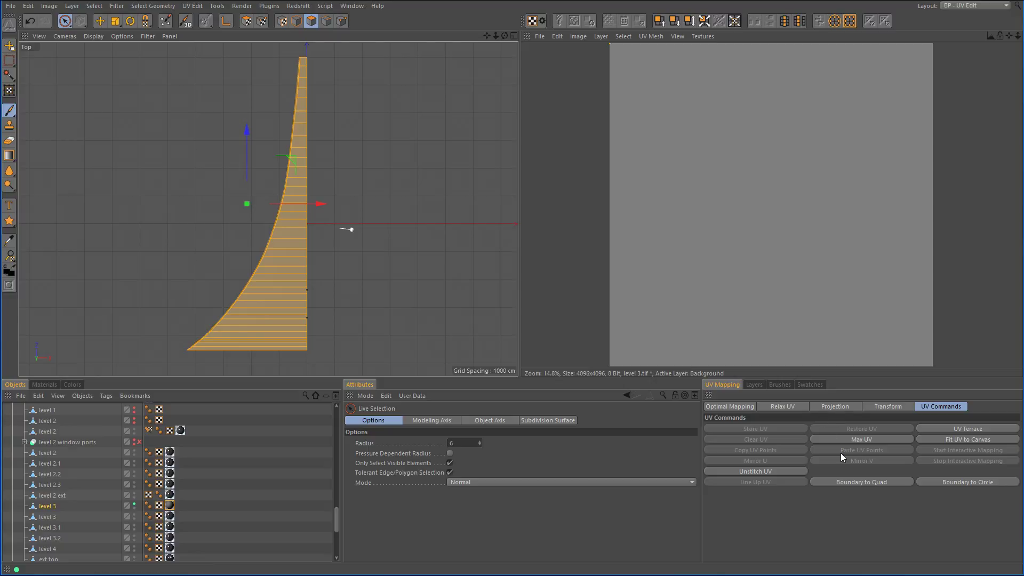
click(840, 405)
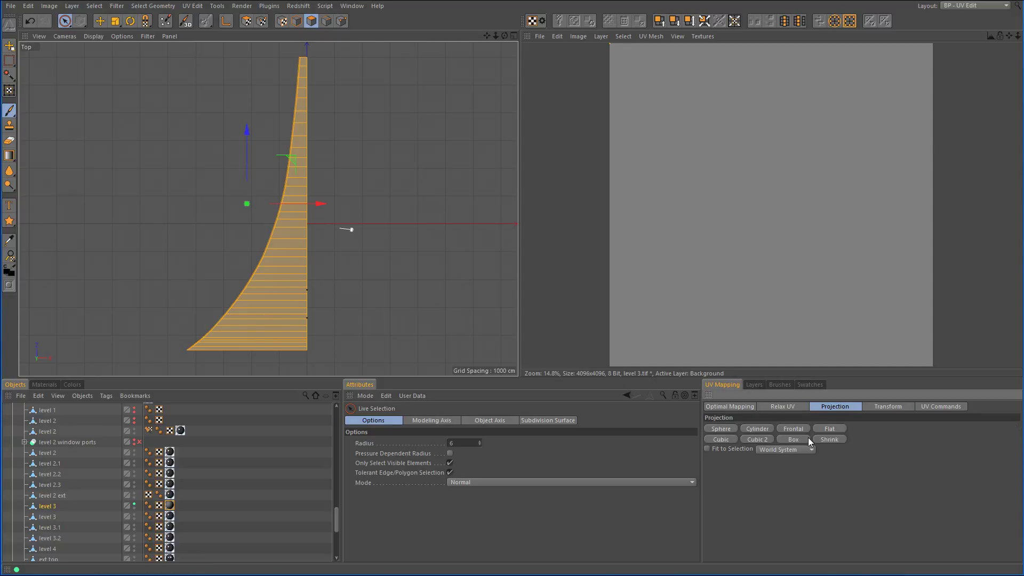
click(800, 429)
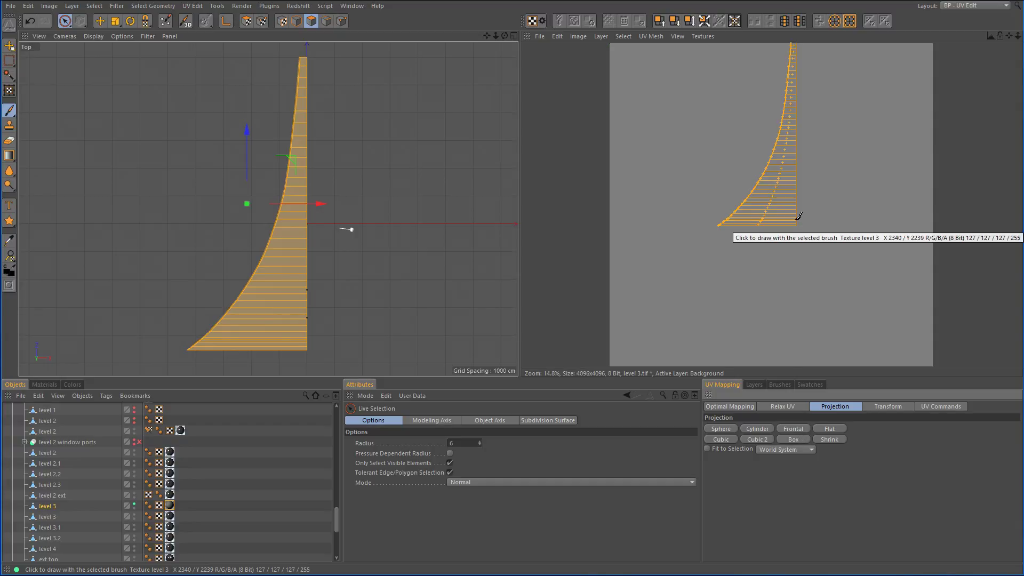
Move the projected UV island down so it lies fully inside the texture canvas.
click(100, 21)
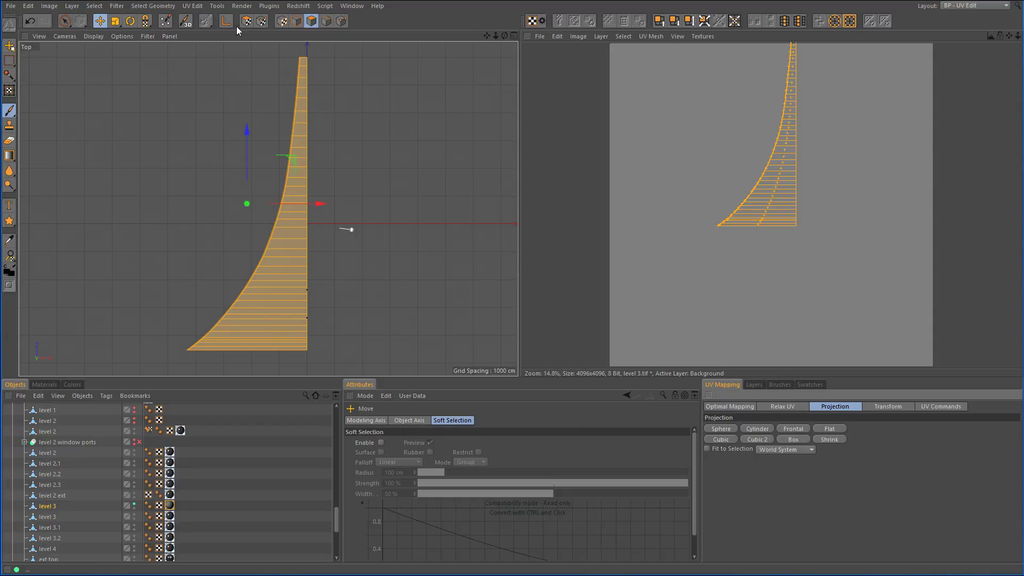
click(247, 21)
drag(777, 217, 771, 286)
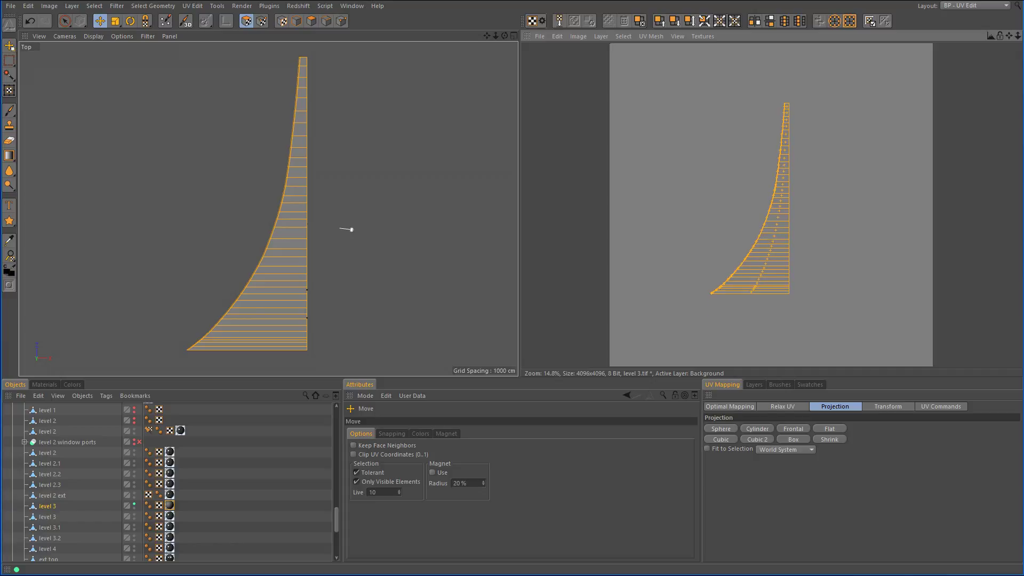
Relax the panel's UVs with the LSCM method to unfold the slanted side strip.
click(792, 407)
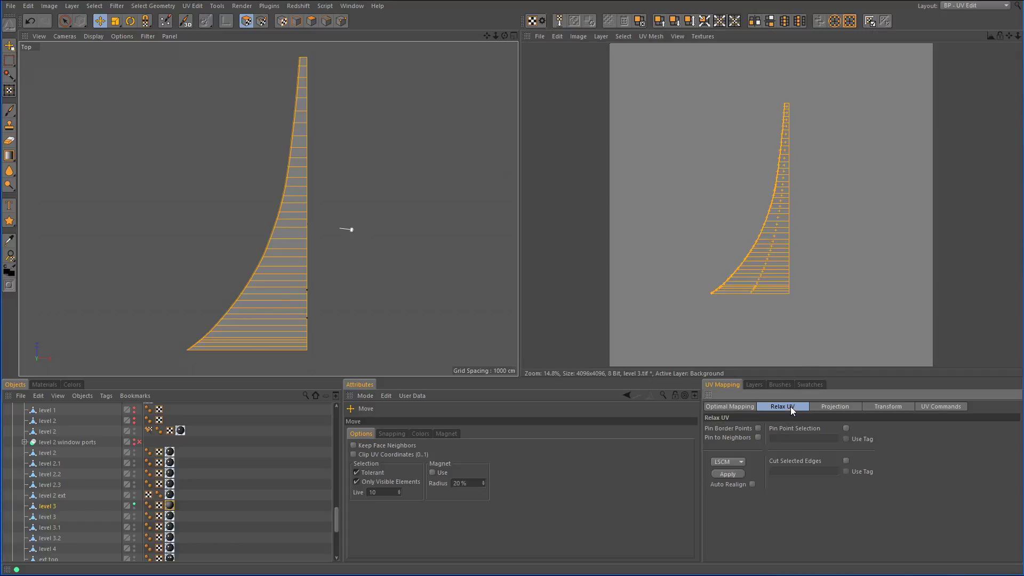
middle_click(450, 237)
middle_click(191, 155)
alt+drag(247, 222, 304, 237)
alt+right_drag(302, 233, 389, 231)
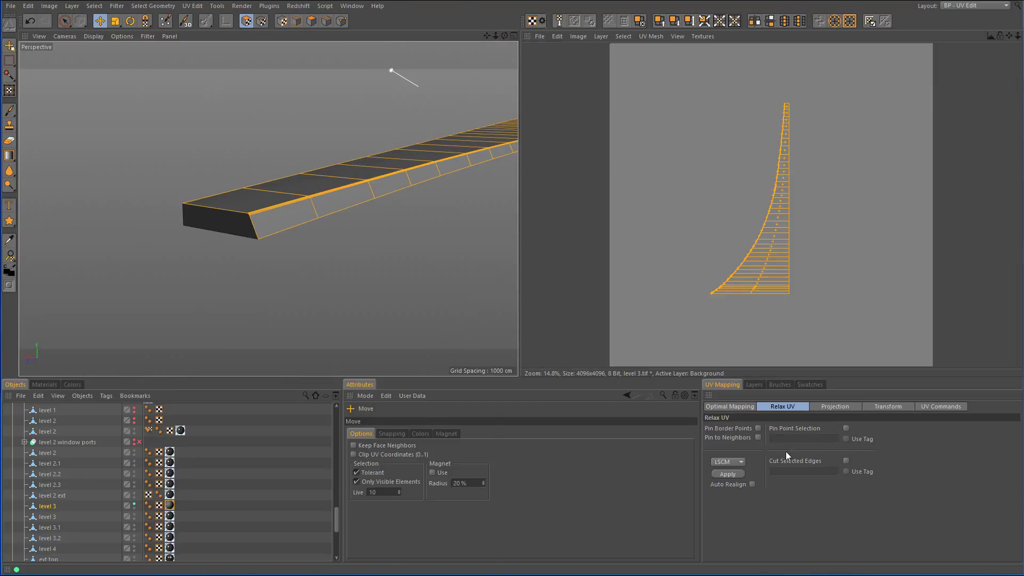
click(728, 474)
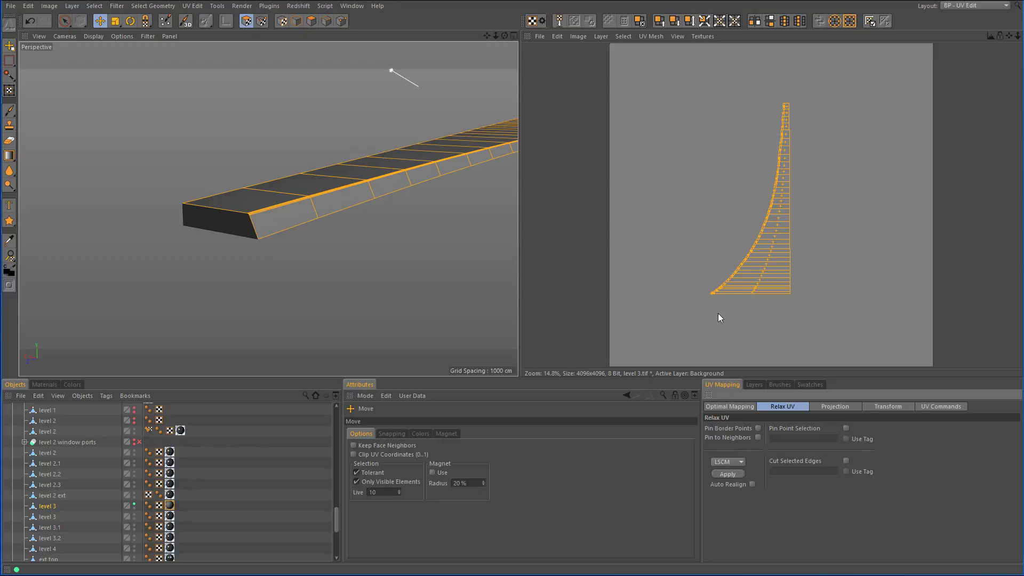
Inspect the relaxed UVs along the bevel and side strip, from the wide corner up to the narrow tip.
scroll(718, 314, up, 15)
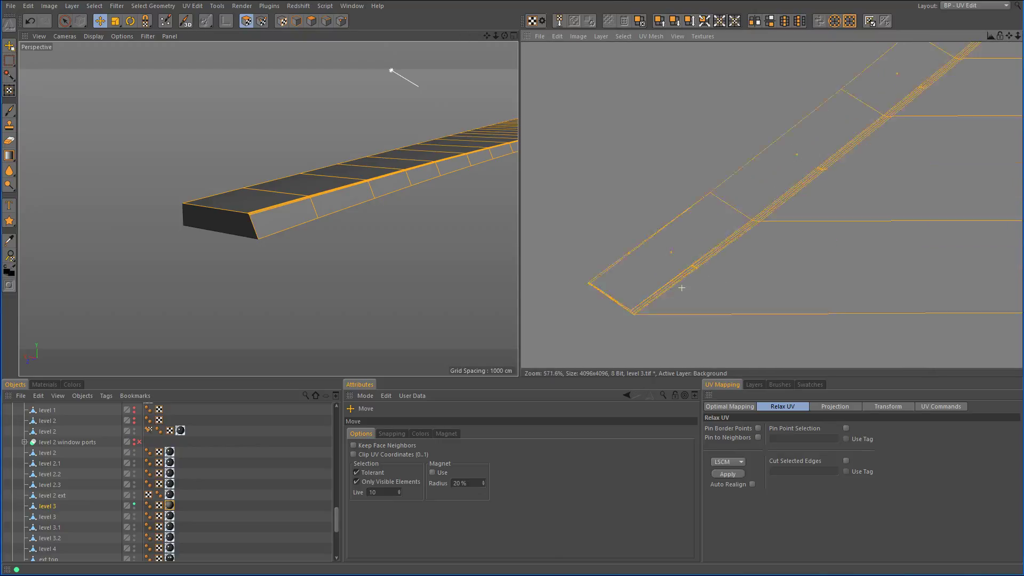
scroll(681, 287, up, 5)
scroll(681, 288, down, 12)
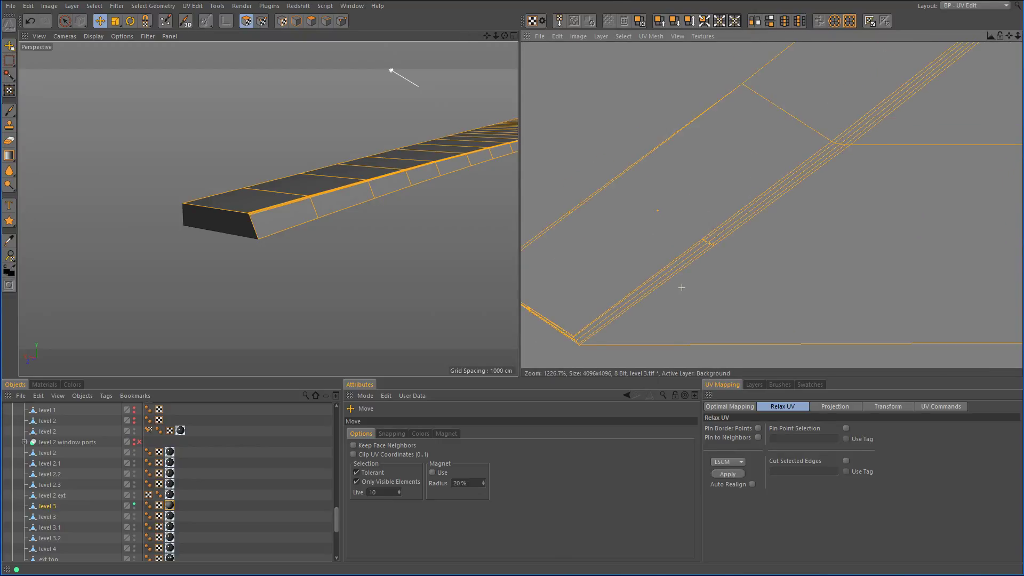
scroll(756, 230, up, 5)
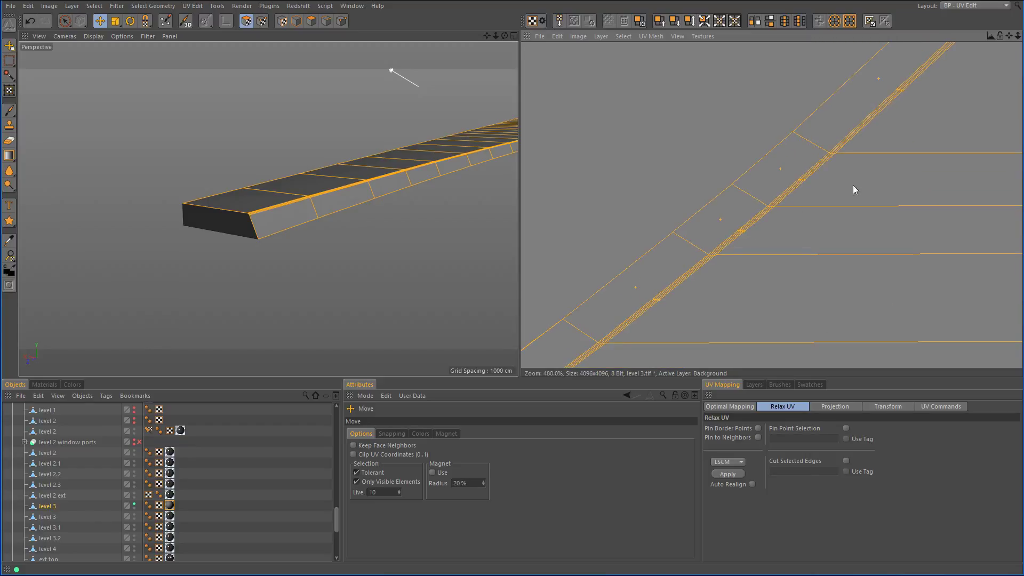
scroll(854, 186, down, 3)
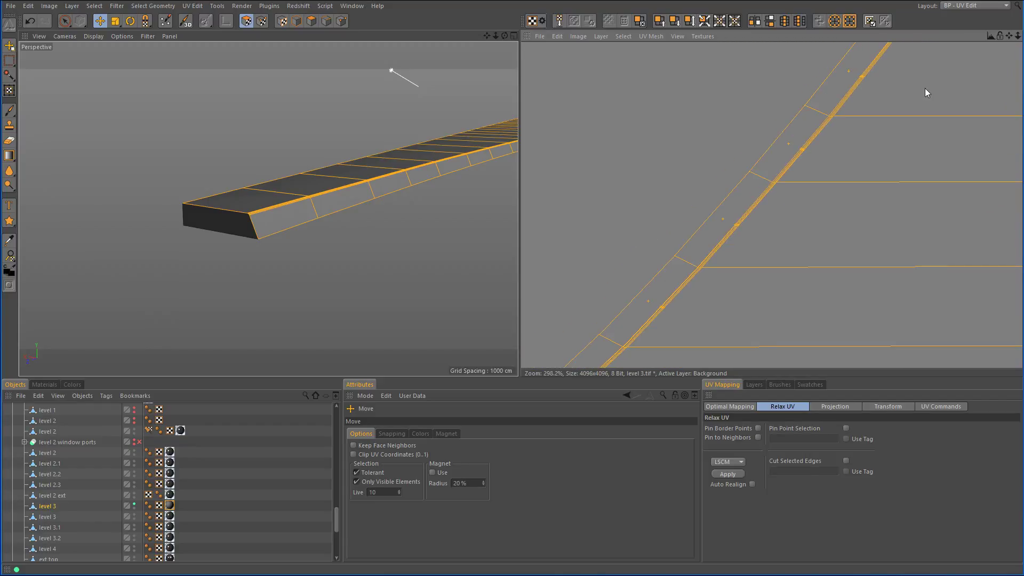
scroll(932, 79, down, 4)
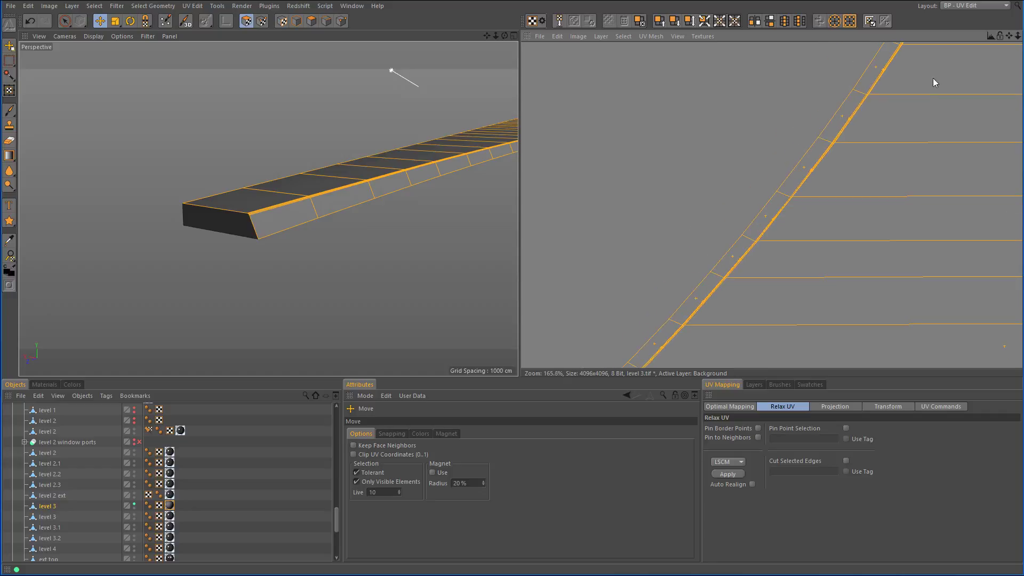
alt+middle_drag(933, 77, 844, 283)
alt+middle_drag(954, 53, 826, 133)
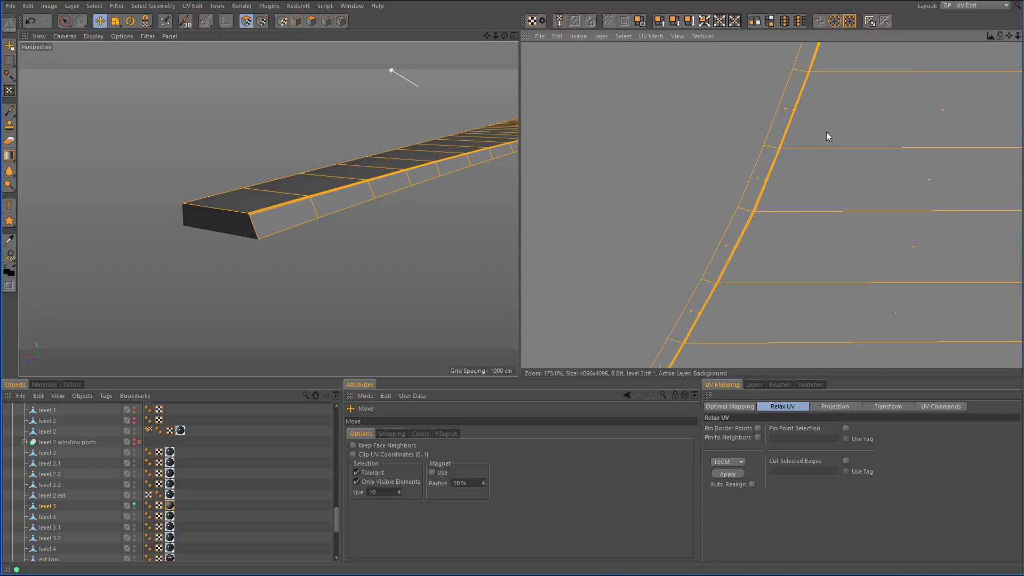
scroll(827, 133, up, 15)
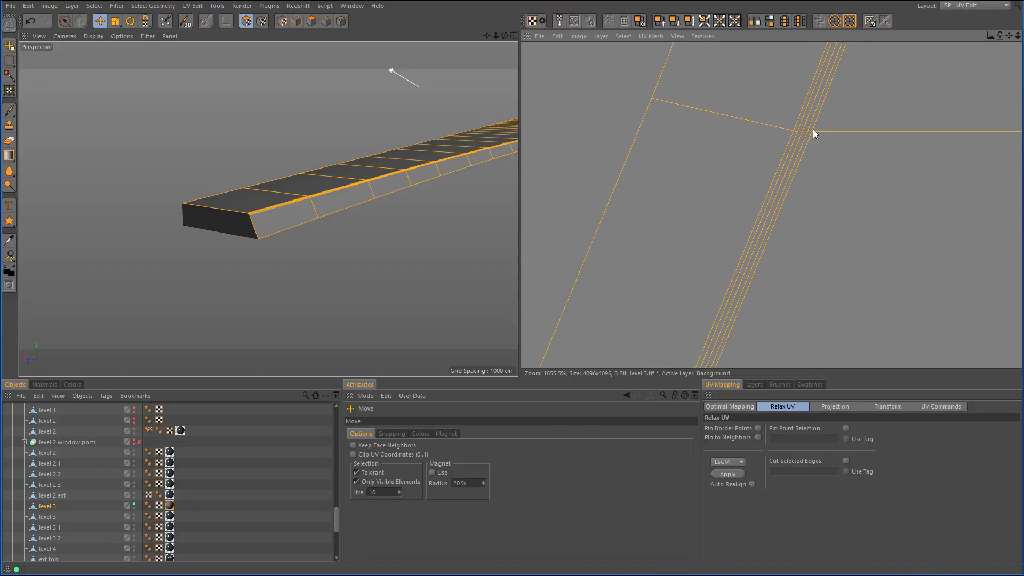
alt+middle_drag(770, 261, 805, 66)
scroll(769, 264, down, 4)
alt+middle_drag(760, 280, 773, 199)
alt+middle_drag(784, 328, 764, 289)
scroll(764, 289, down, 4)
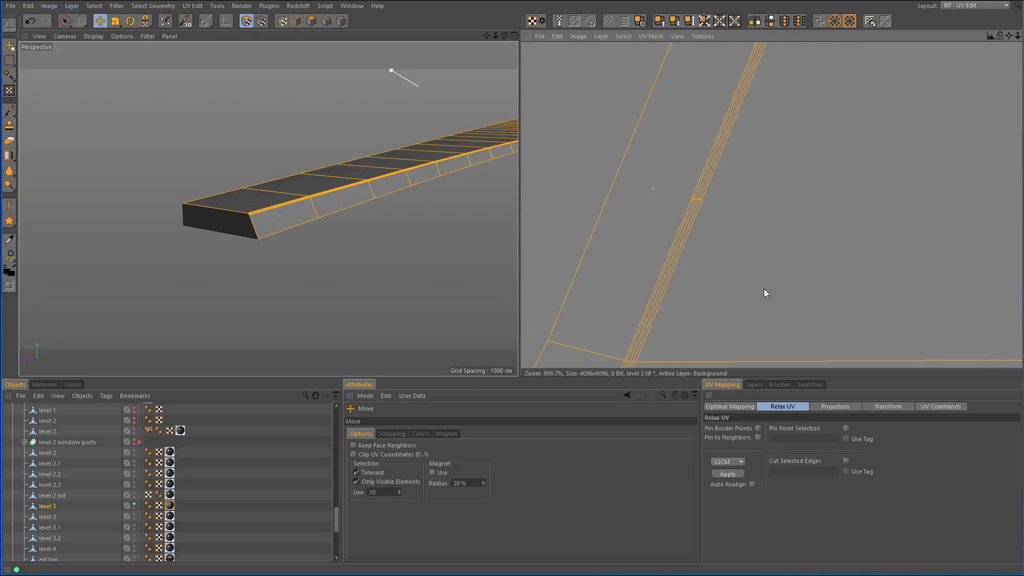
alt+middle_drag(856, 168, 834, 142)
scroll(878, 90, down, 1)
alt+middle_drag(879, 90, 886, 75)
scroll(886, 74, down, 2)
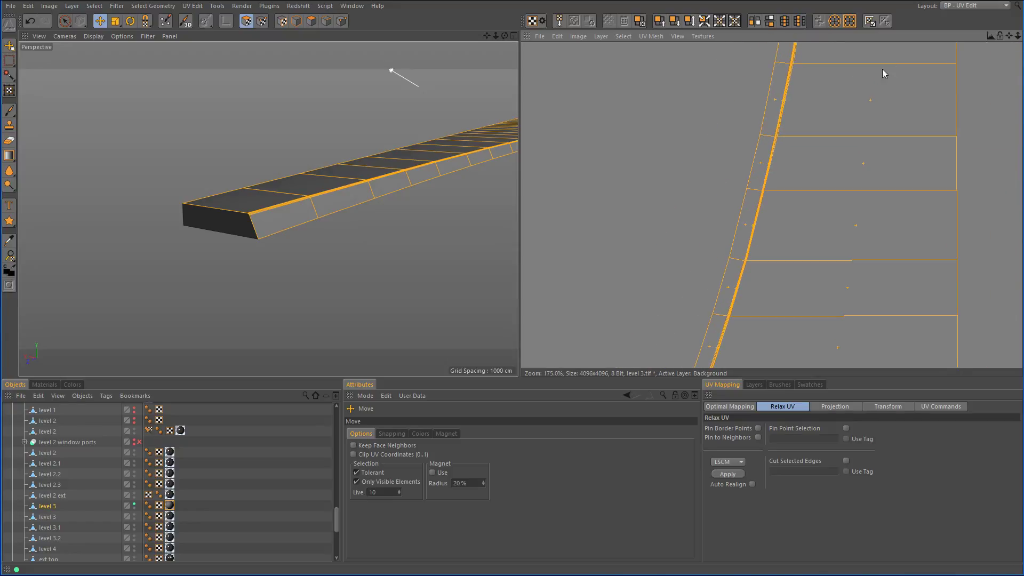
scroll(882, 69, up, 3)
alt+middle_drag(825, 69, 811, 48)
scroll(821, 75, down, 5)
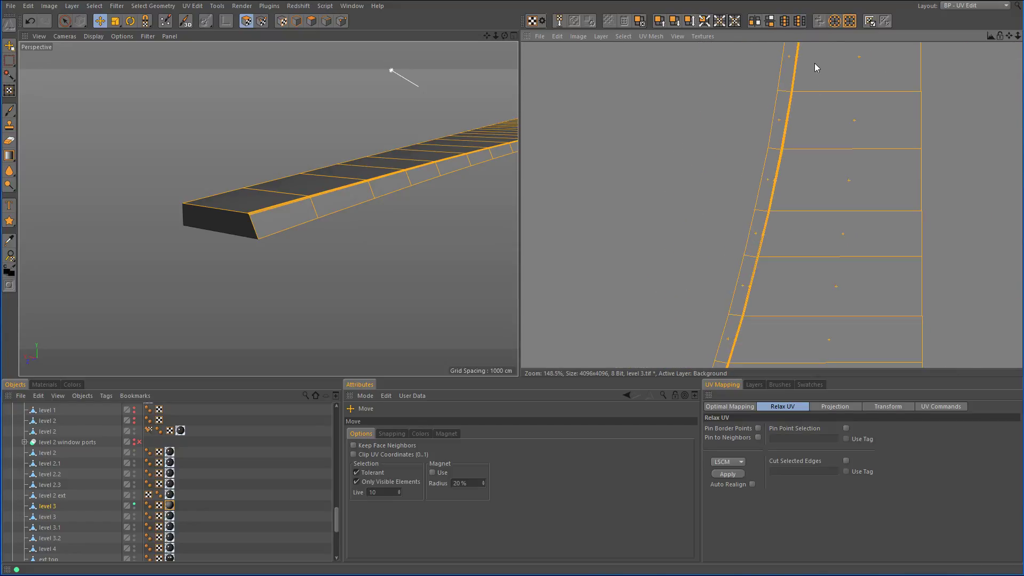
scroll(792, 95, up, 2)
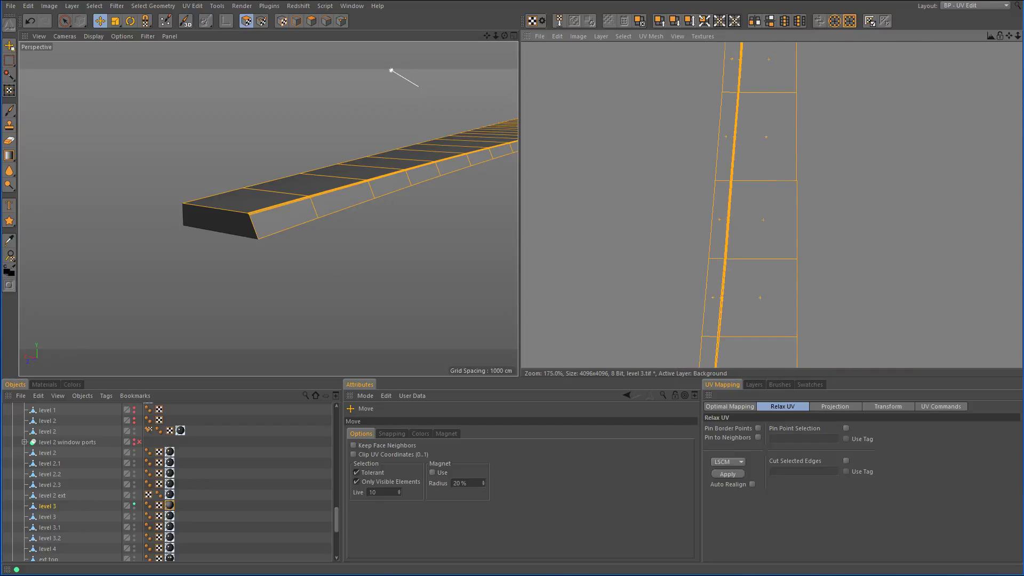
scroll(770, 75, up, 1)
scroll(755, 208, up, 8)
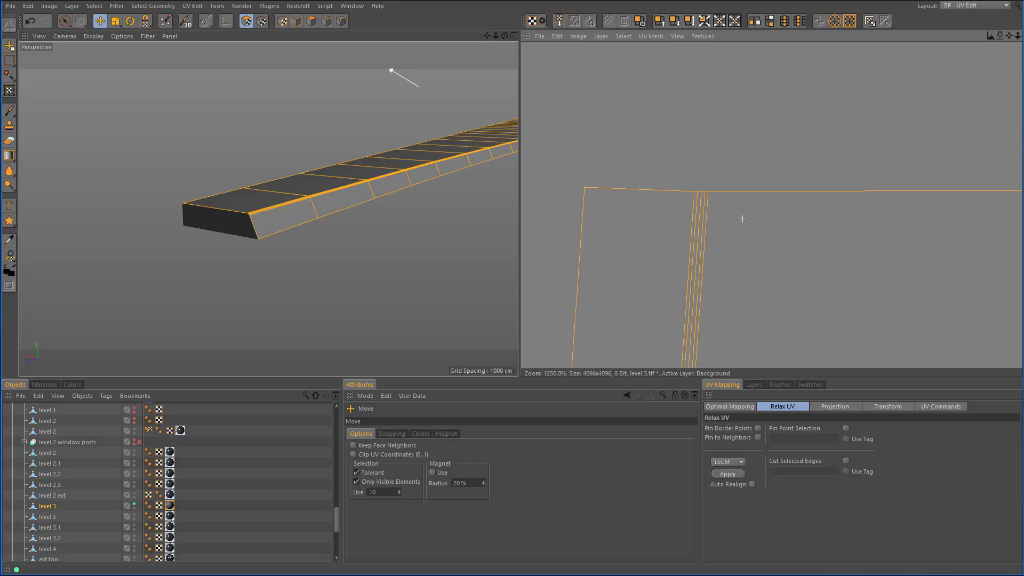
alt+middle_drag(747, 258, 754, 75)
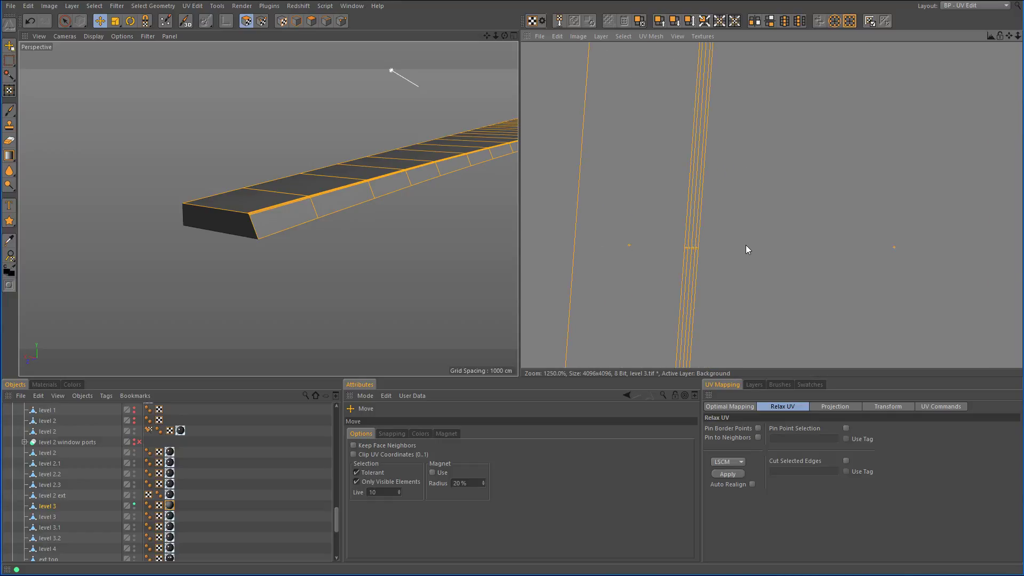
scroll(760, 226, down, 13)
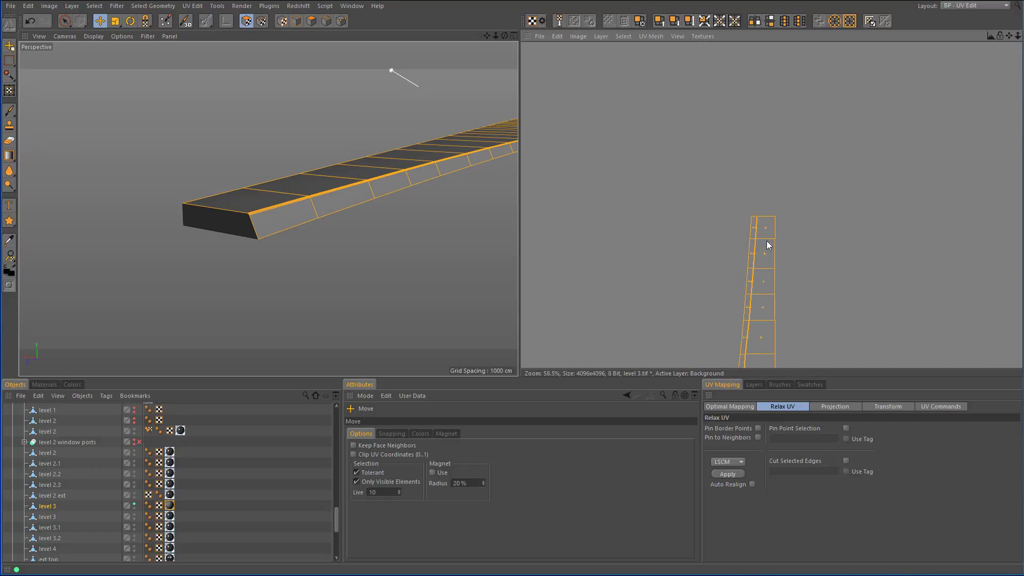
scroll(768, 245, down, 9)
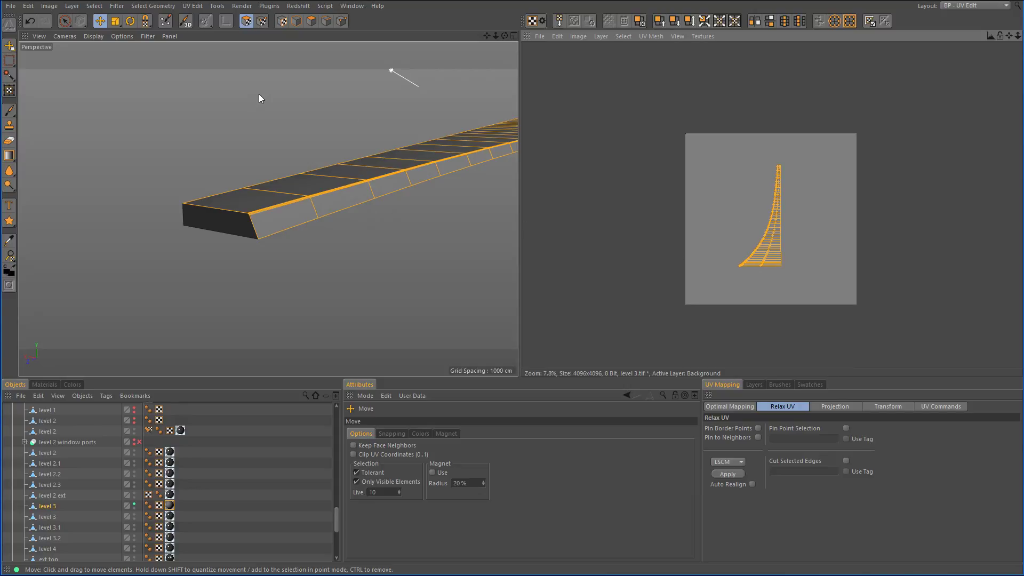
Scale the UV island up to most of the canvas height and move it into the canvas's lower-right corner.
click(115, 22)
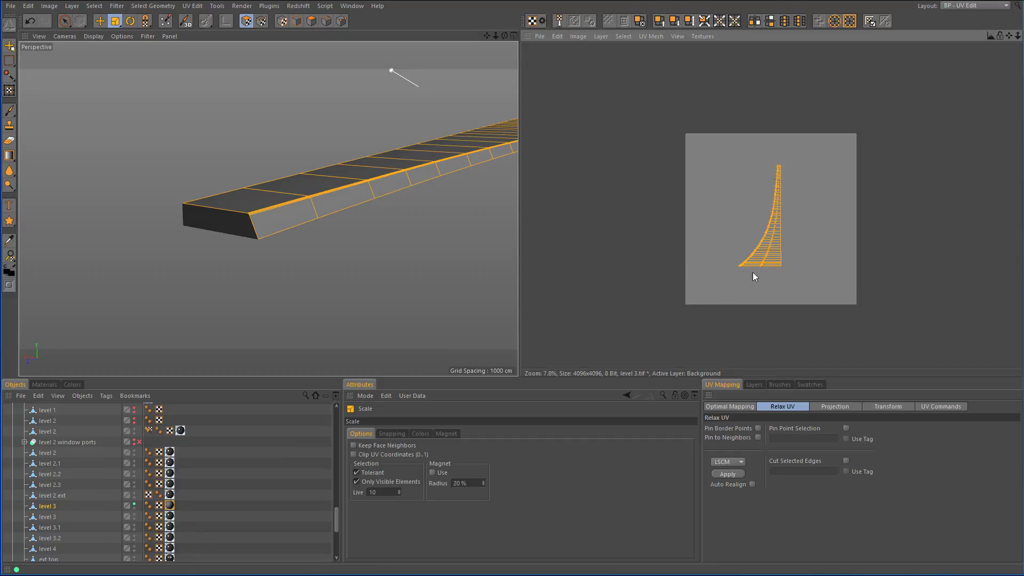
drag(772, 258, 773, 251)
key(e)
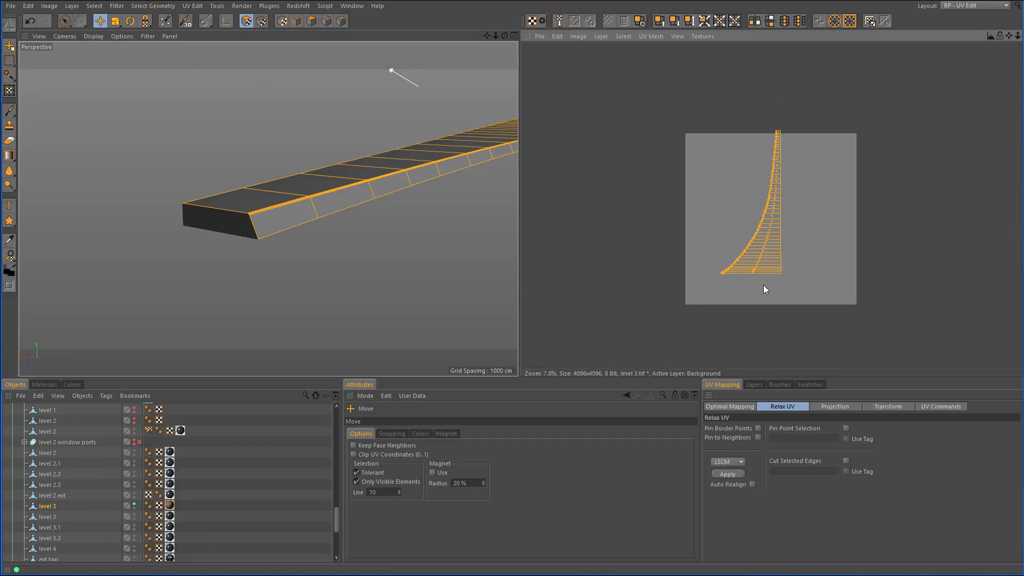
scroll(764, 285, up, 5)
alt+middle_drag(752, 250, 869, 304)
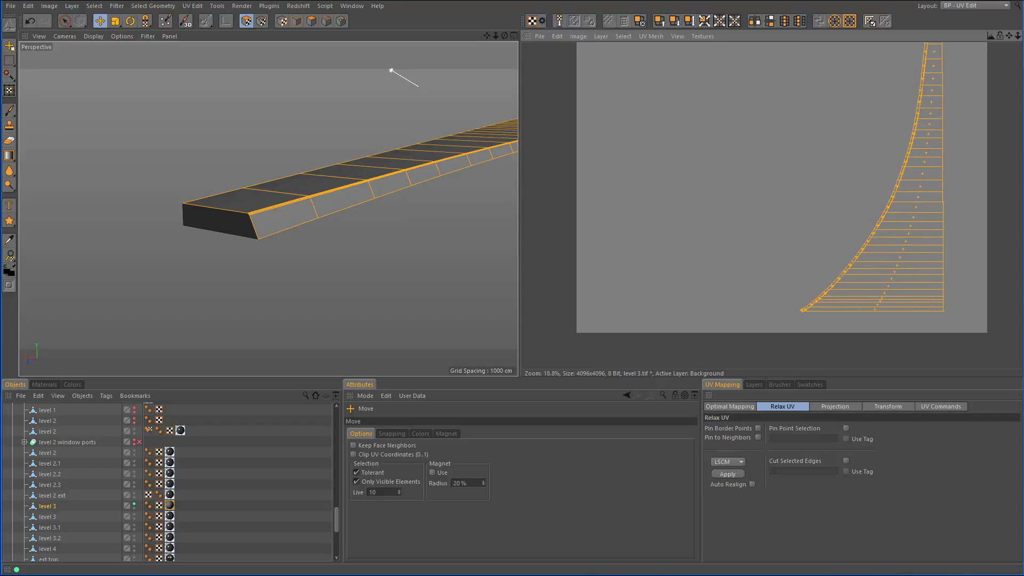
mouse_move(869, 304)
mouse_down()
mouse_move(880, 322)
mouse_move(867, 321)
mouse_up()
scroll(750, 196, down, 3)
alt+middle_drag(750, 196, 724, 232)
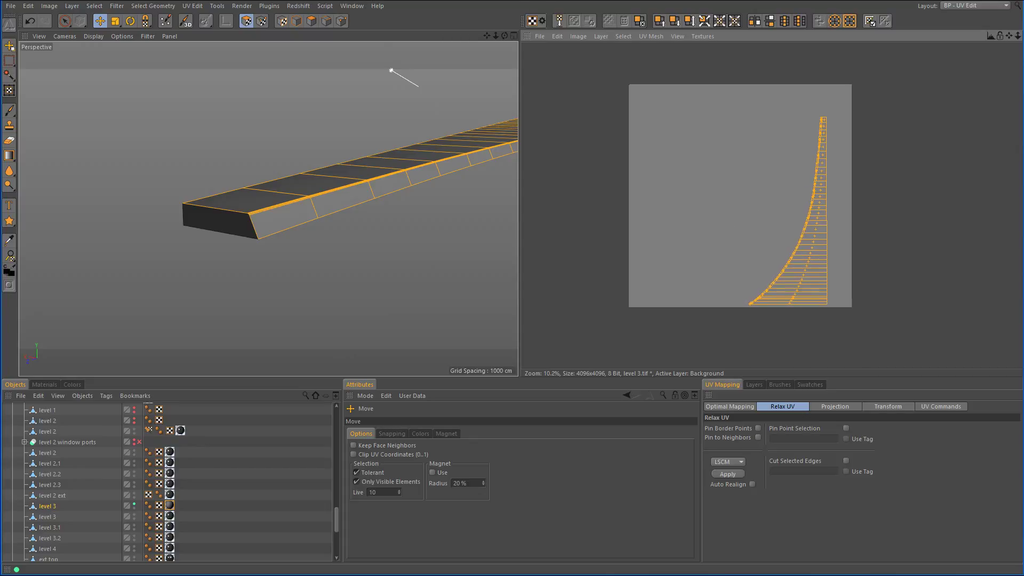
Scale the panel's UV island up until it spans nearly the full height of the texture canvas.
click(116, 21)
drag(793, 304, 771, 285)
scroll(800, 314, up, 3)
scroll(814, 279, down, 1)
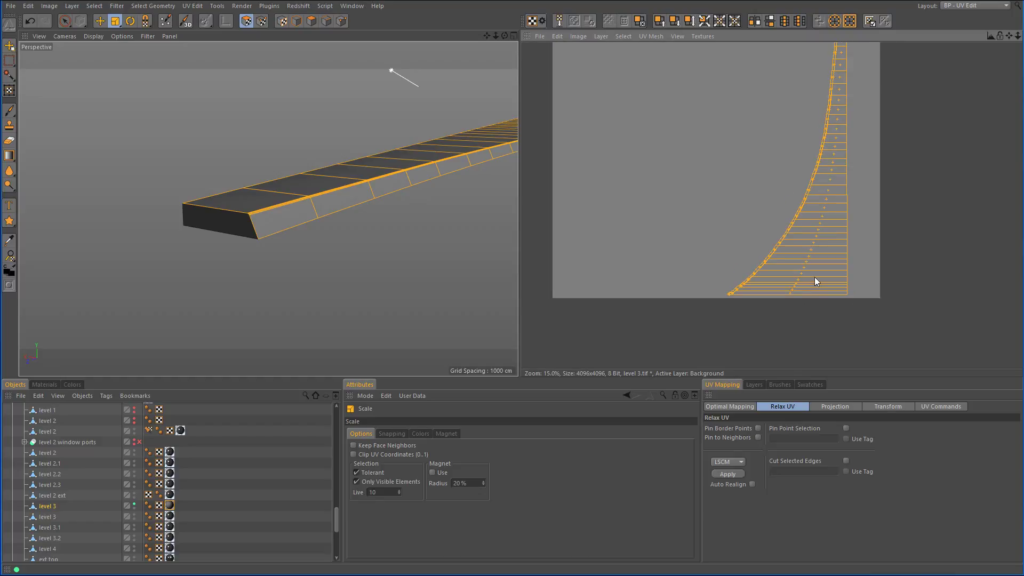
scroll(814, 277, up, 2)
scroll(813, 277, down, 3)
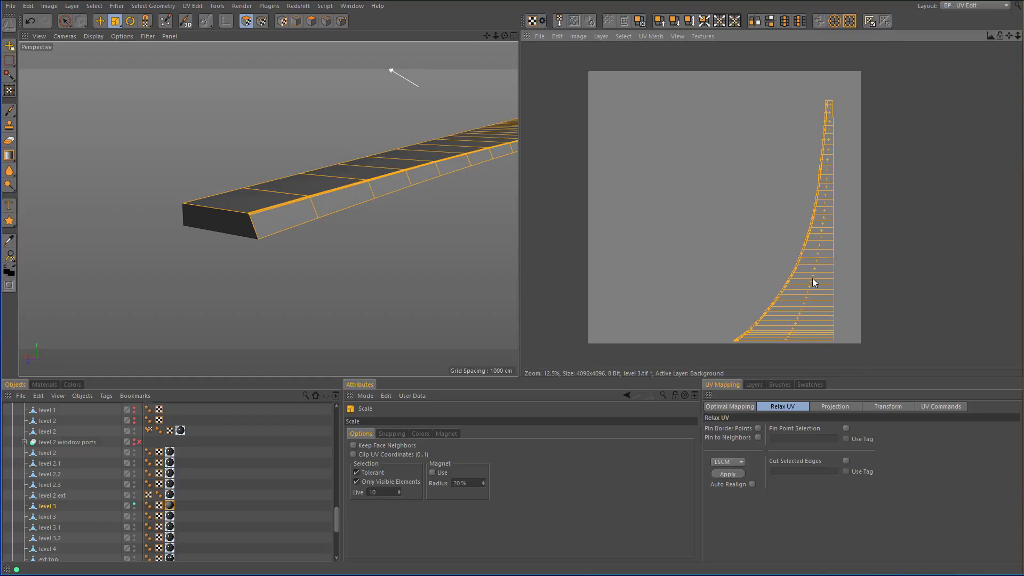
drag(803, 342, 837, 340)
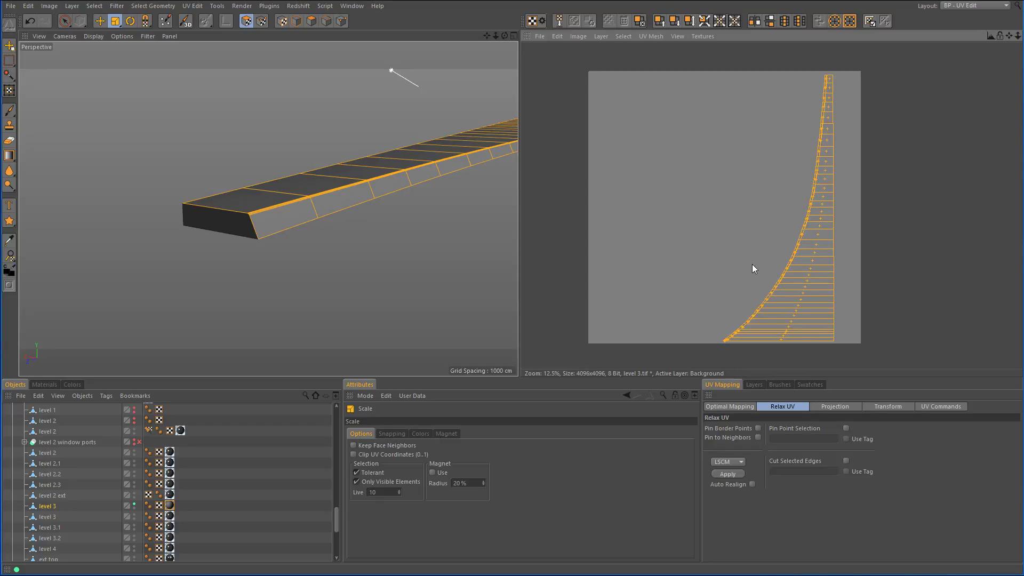
scroll(734, 208, down, 1)
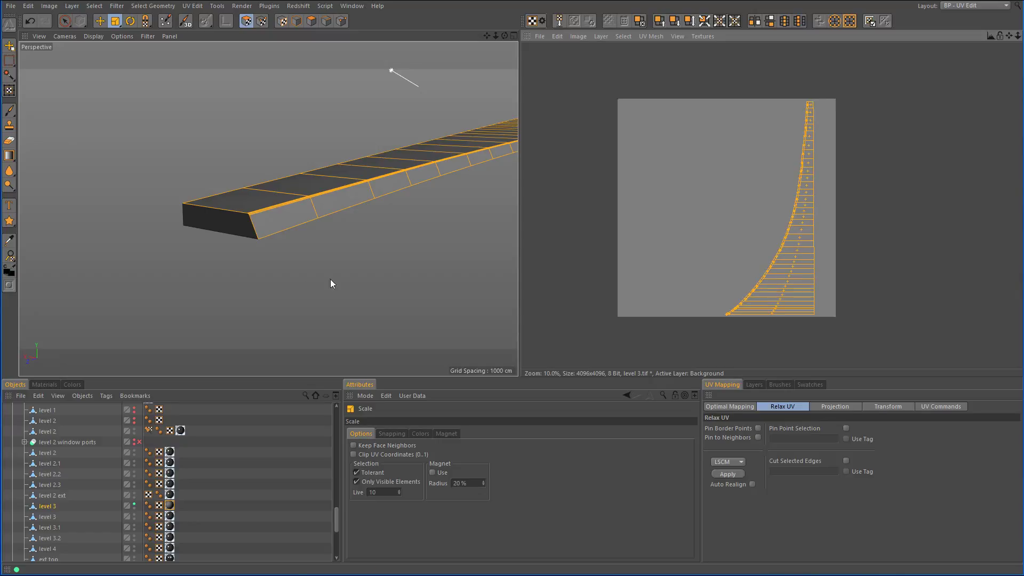
Select the panel's end-cap faces with Live Selection in place of the unwrapped UV polygons.
click(64, 21)
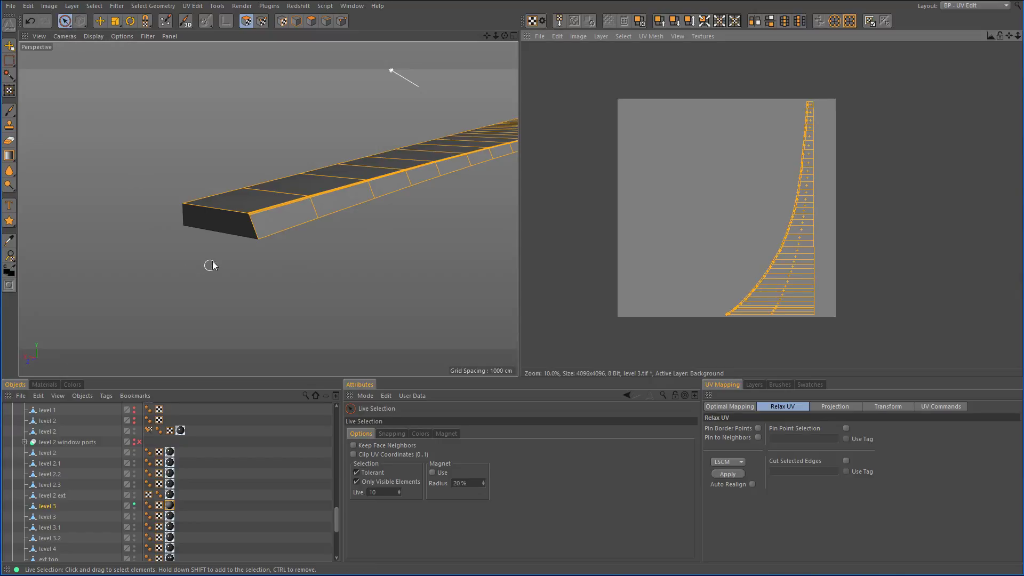
click(225, 227)
mouse_move(320, 247)
alt+right_down()
mouse_move(250, 268)
mouse_move(318, 260)
alt+right_up()
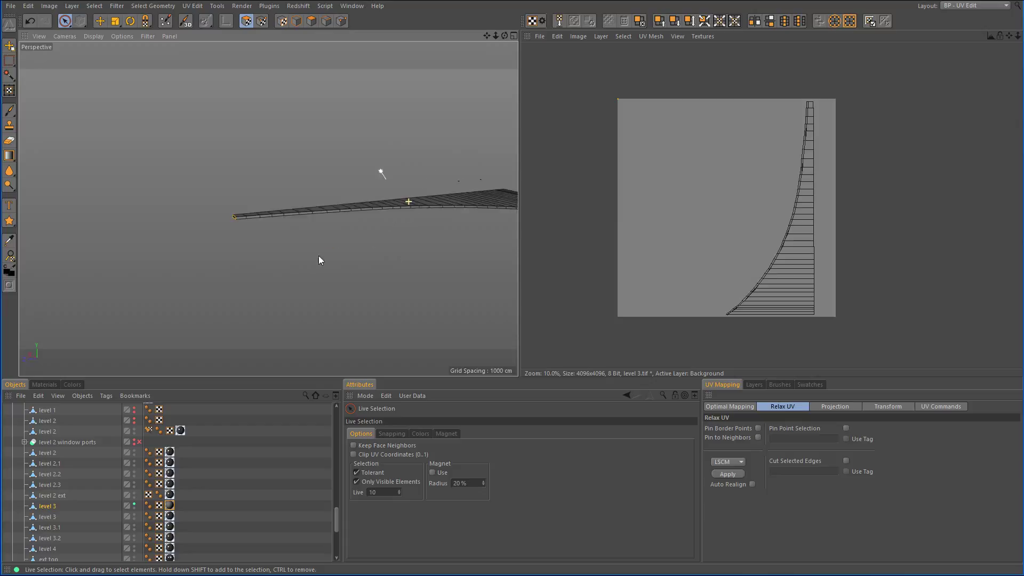
alt+drag(318, 259, 158, 251)
alt+drag(386, 238, 389, 206)
click(410, 213)
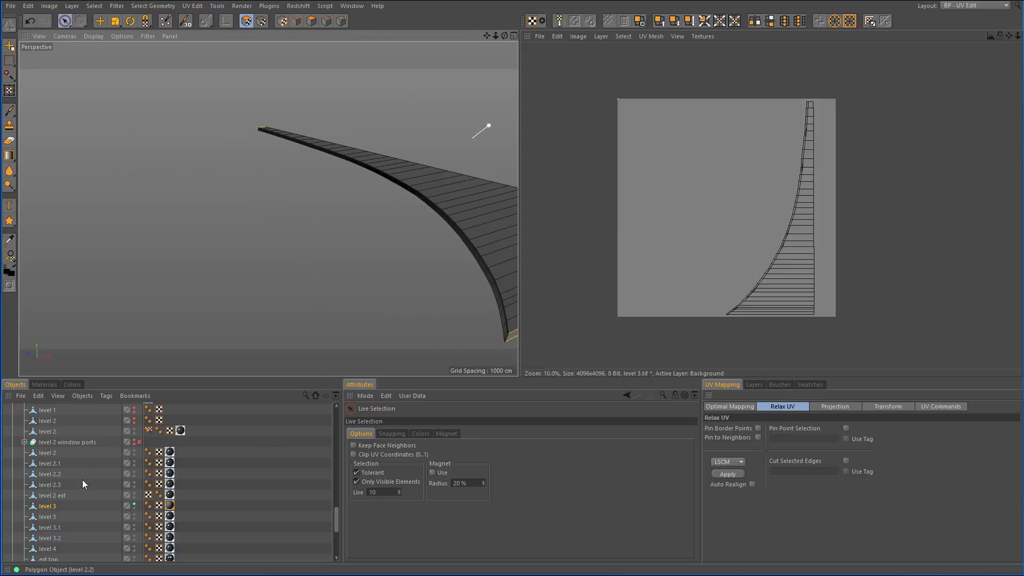
Unhide the whole Destiny ship and turn off texture display in the perspective view.
scroll(94, 484, up, 8)
scroll(97, 507, up, 5)
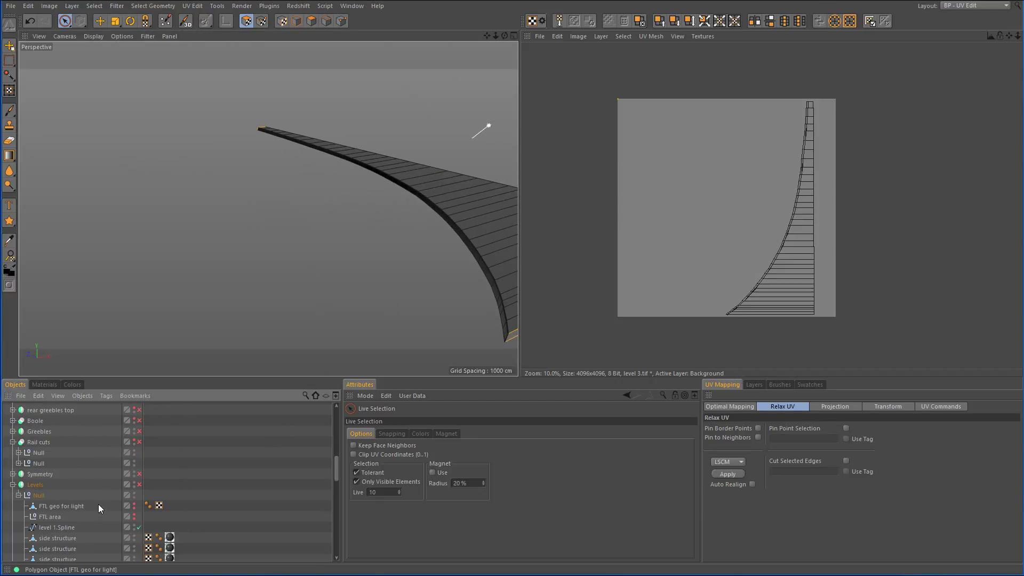
scroll(113, 491, up, 4)
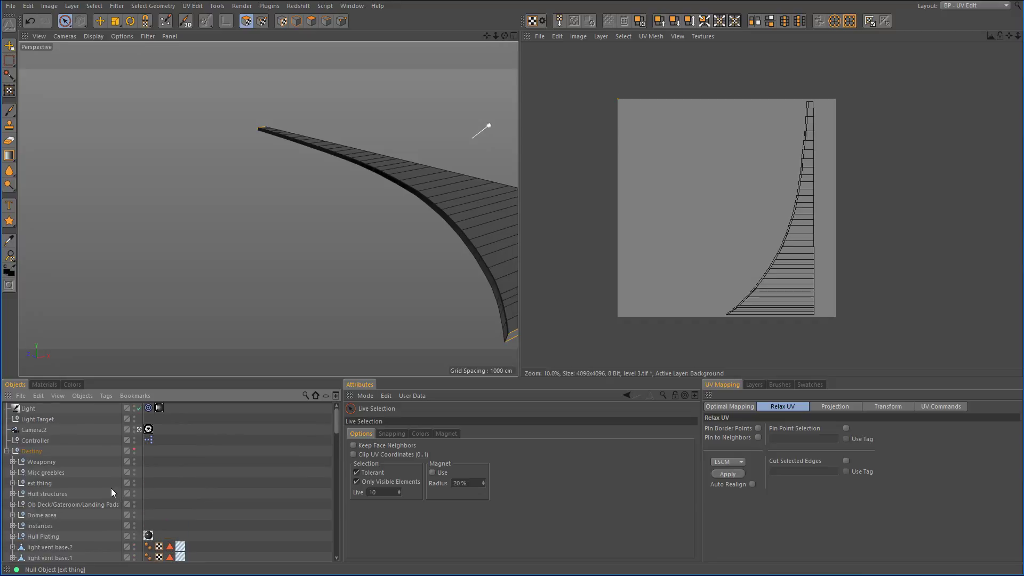
click(133, 449)
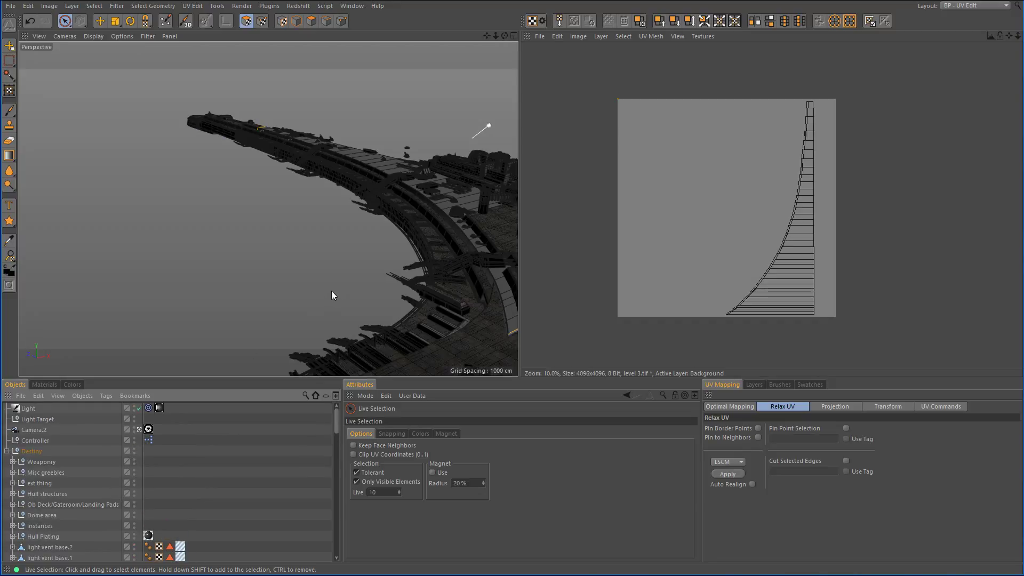
alt+drag(432, 239, 337, 184)
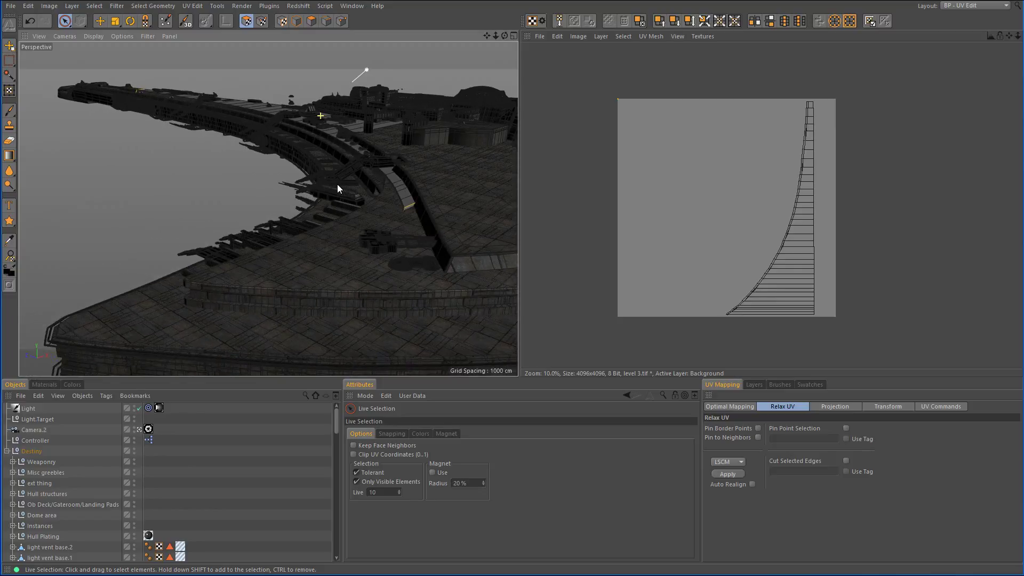
click(123, 35)
click(137, 243)
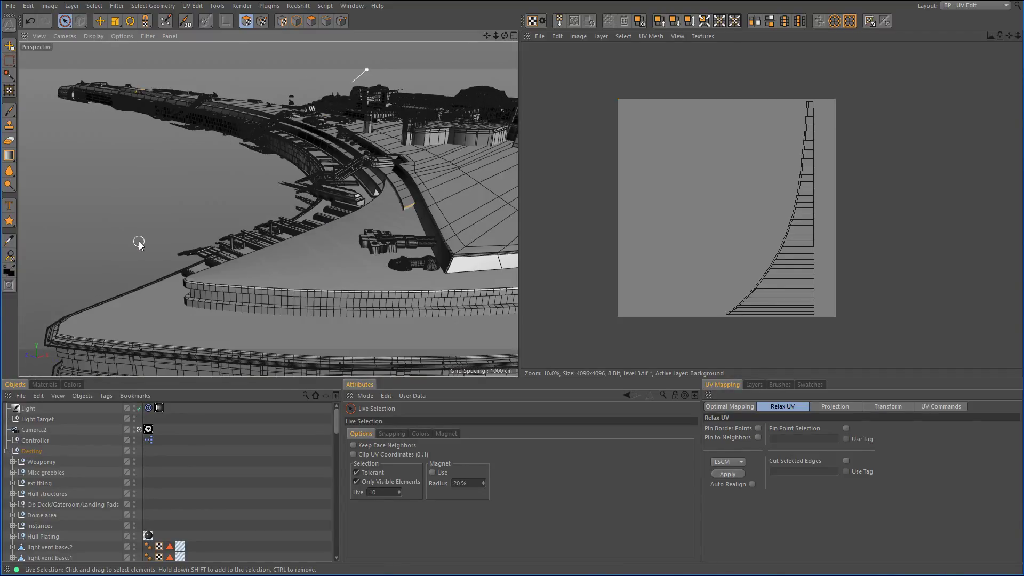
Examine how the panel's end faces meet the surrounding hull, at the wide end and at the narrow tip.
alt+right_drag(434, 193, 489, 193)
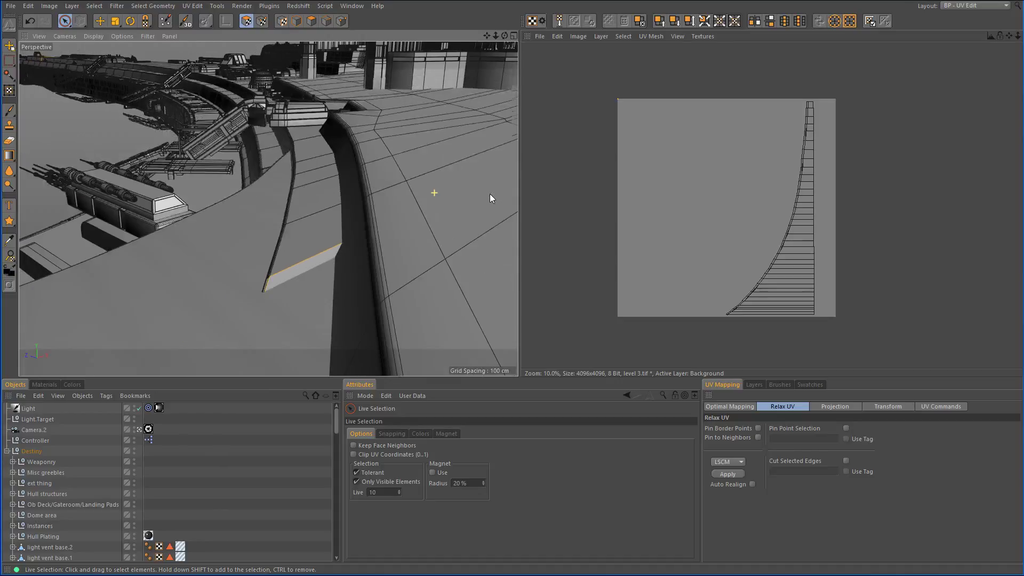
alt+drag(417, 224, 411, 219)
alt+drag(389, 158, 382, 170)
alt+right_drag(382, 170, 293, 159)
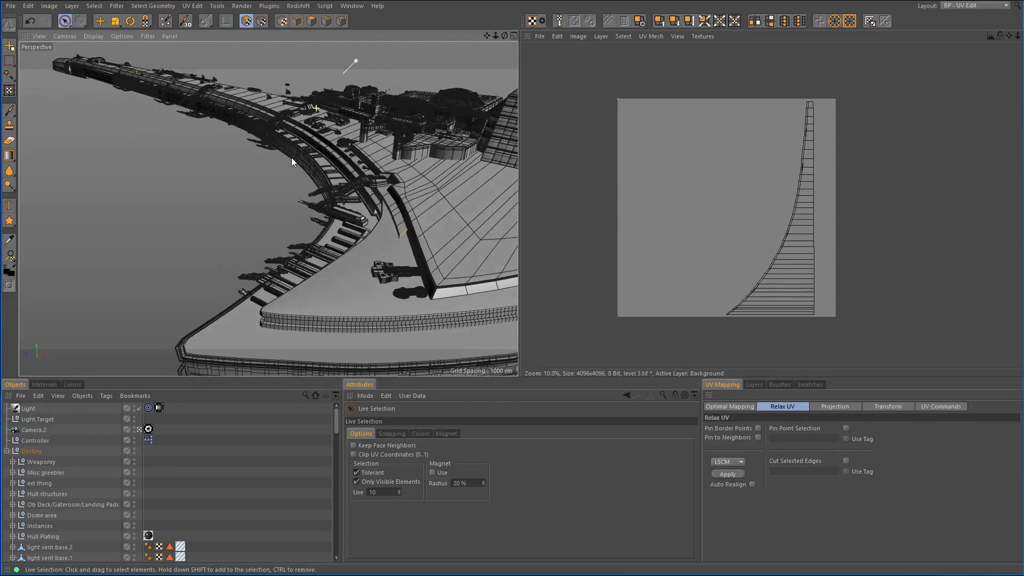
alt+right_drag(405, 229, 441, 227)
alt+drag(441, 231, 395, 163)
scroll(196, 161, up, 5)
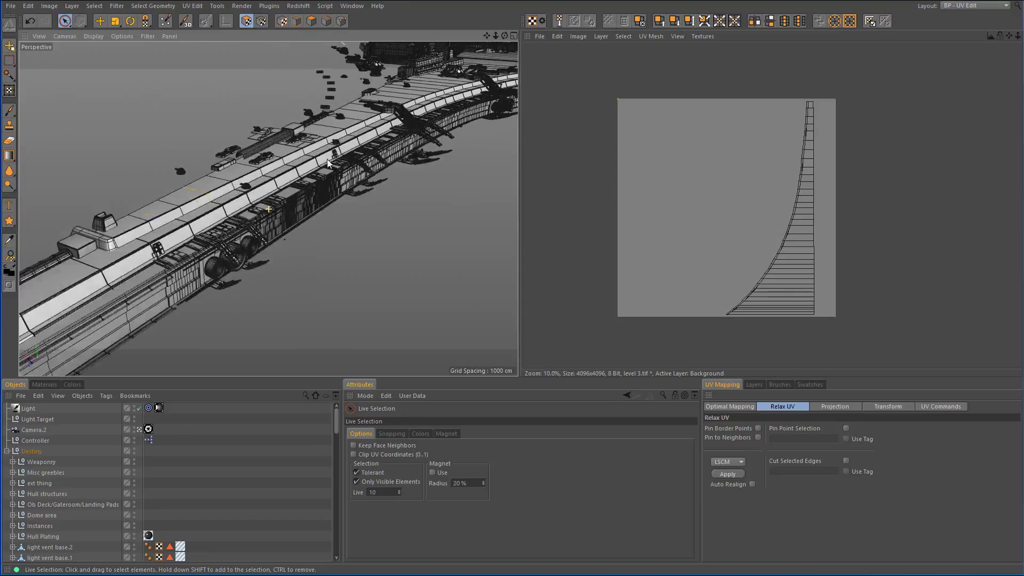
scroll(347, 198, up, 8)
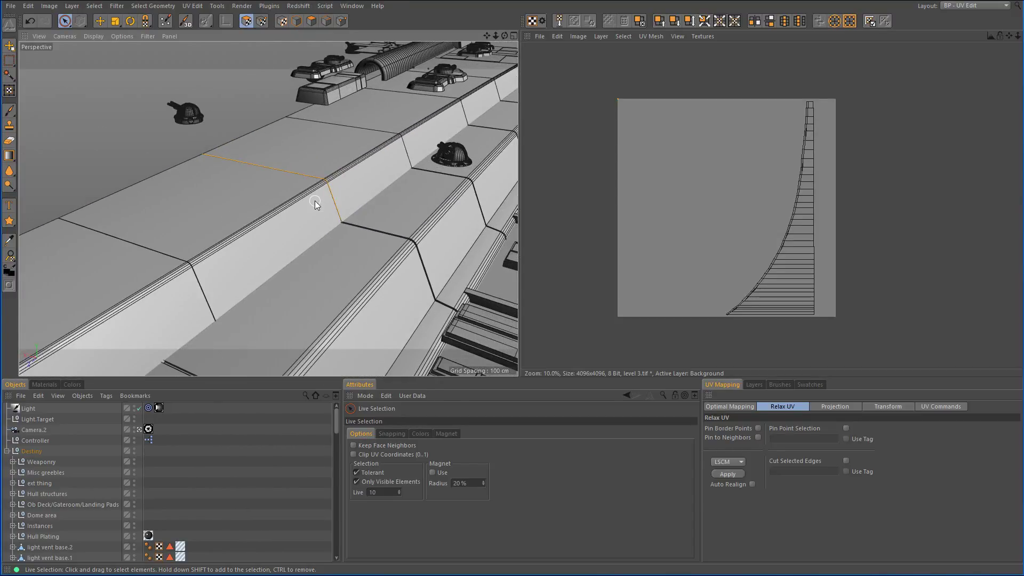
scroll(358, 196, down, 8)
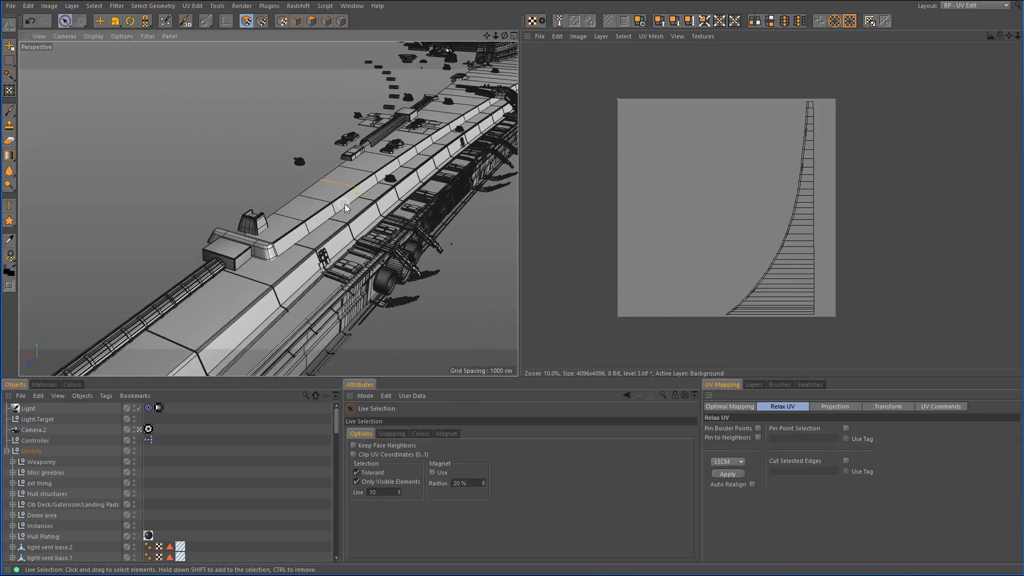
mouse_move(345, 207)
alt+mouse_down()
mouse_move(278, 208)
mouse_move(331, 213)
alt+mouse_up()
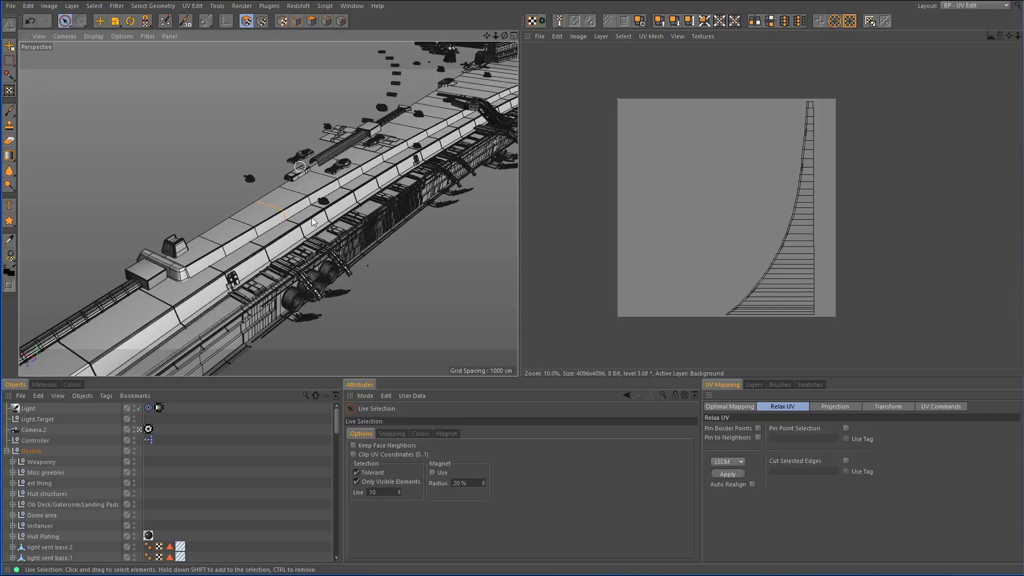
alt+drag(311, 217, 318, 206)
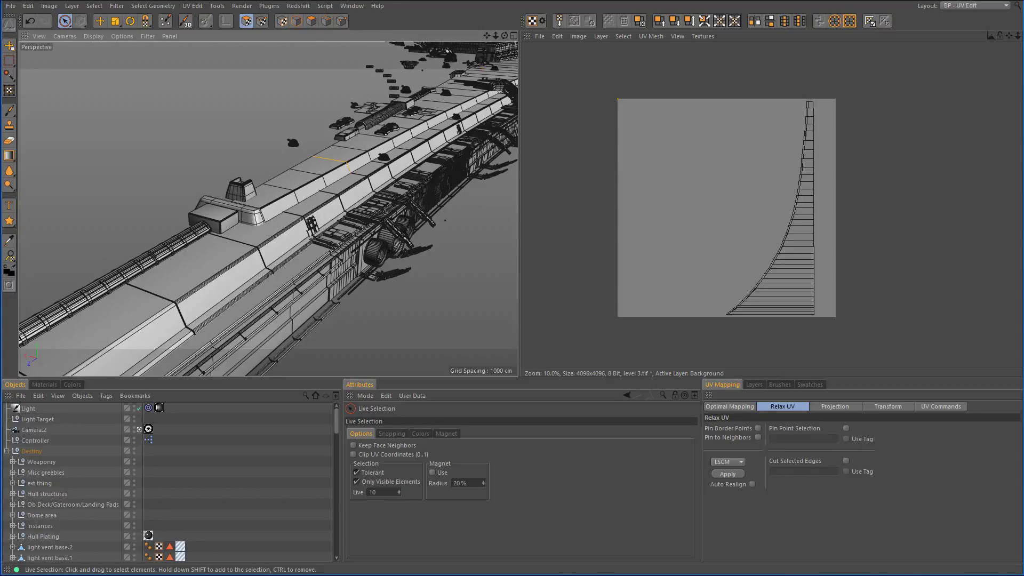
click(8, 47)
click(9, 47)
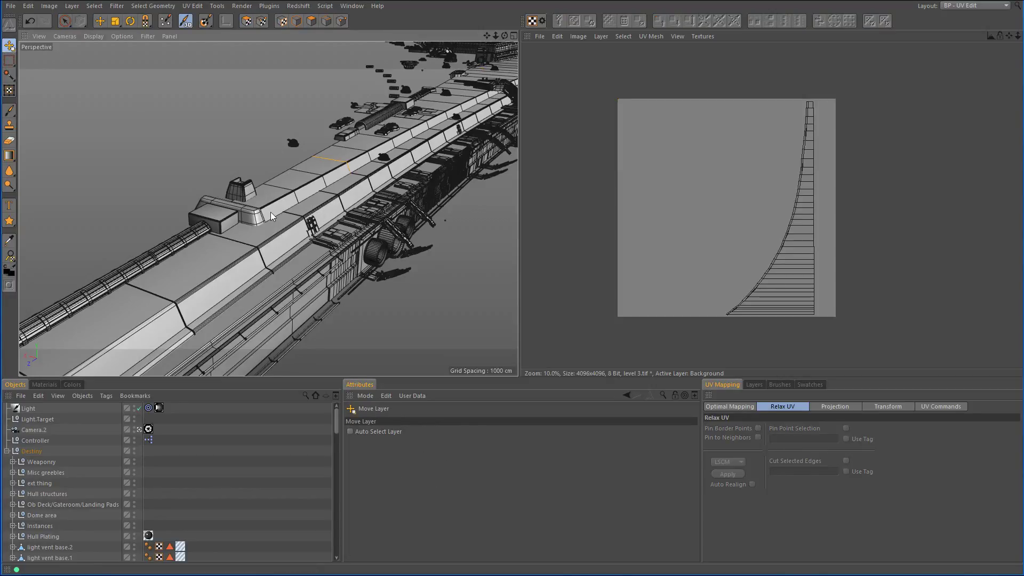
scroll(312, 191, up, 2)
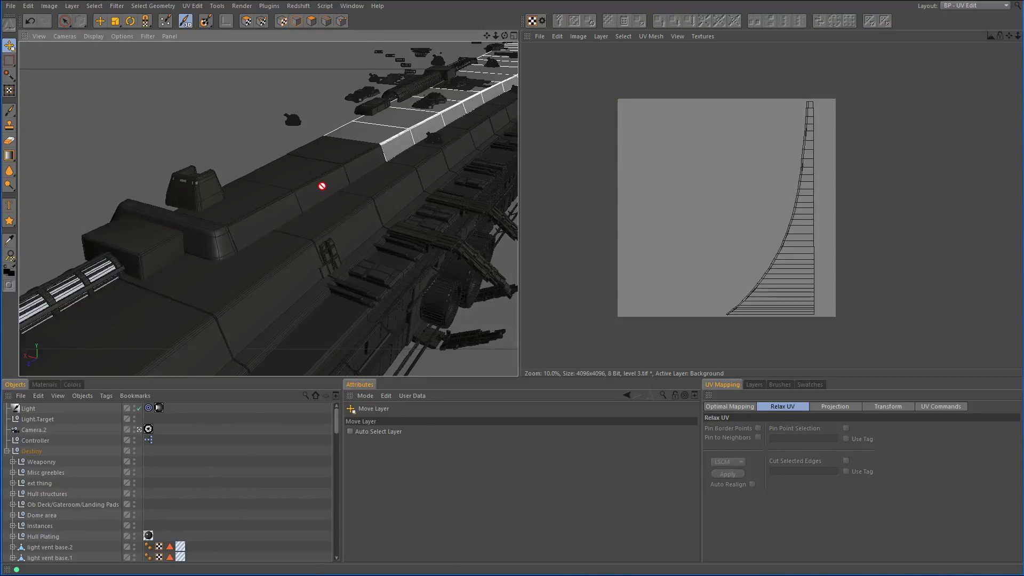
mouse_move(322, 186)
alt+mouse_down()
mouse_move(389, 187)
mouse_move(389, 199)
mouse_move(246, 115)
alt+mouse_up()
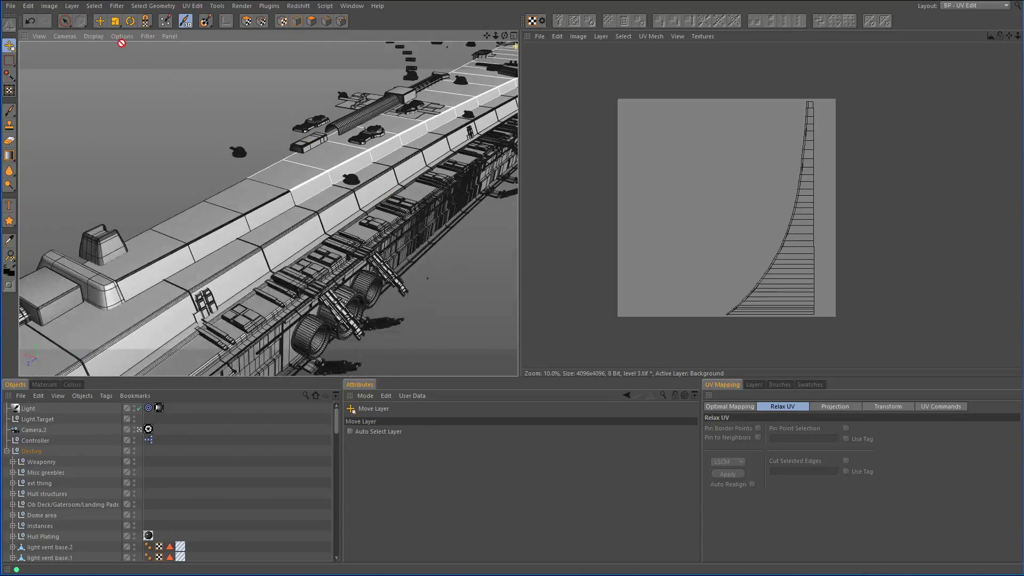
click(100, 21)
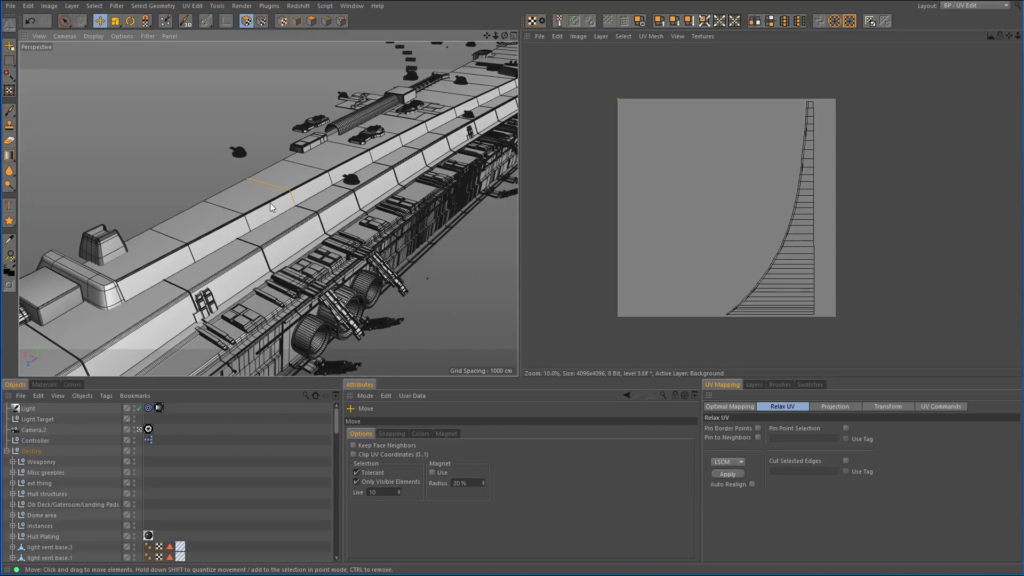
click(9, 47)
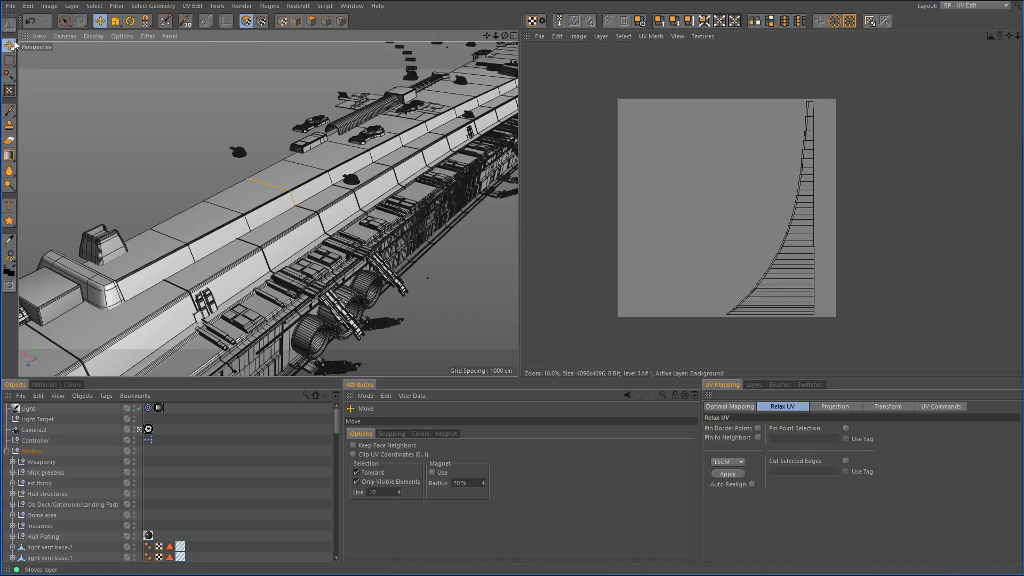
click(100, 21)
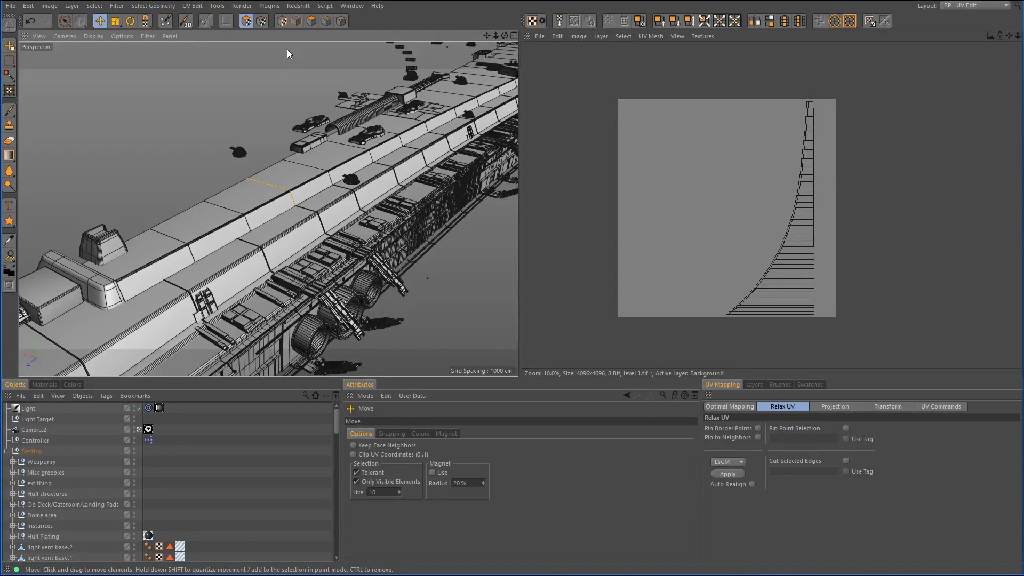
Switch to Model mode, select the separate hull block adjoining the panel's narrow tip, and locate it in the object list.
click(295, 21)
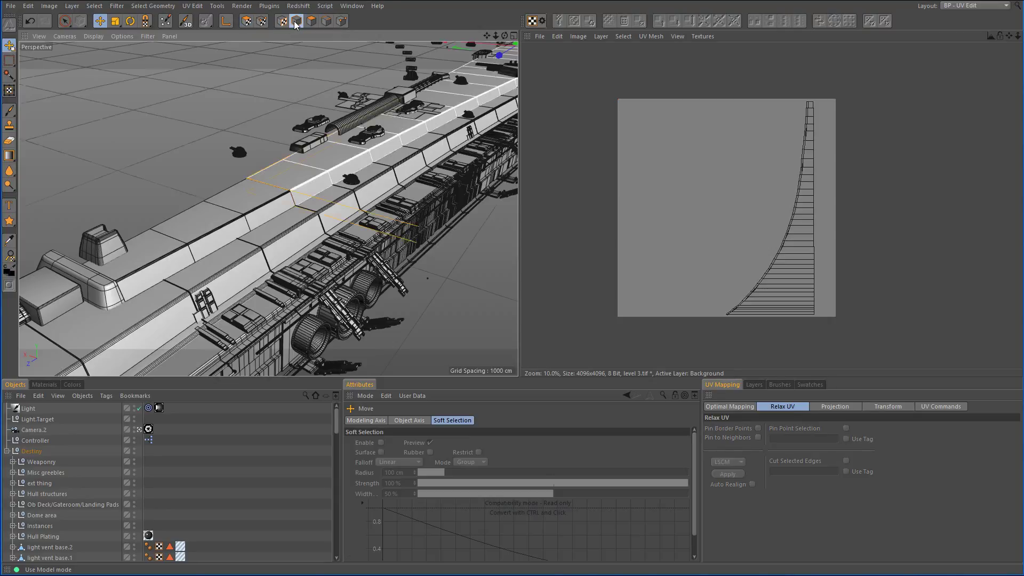
click(305, 179)
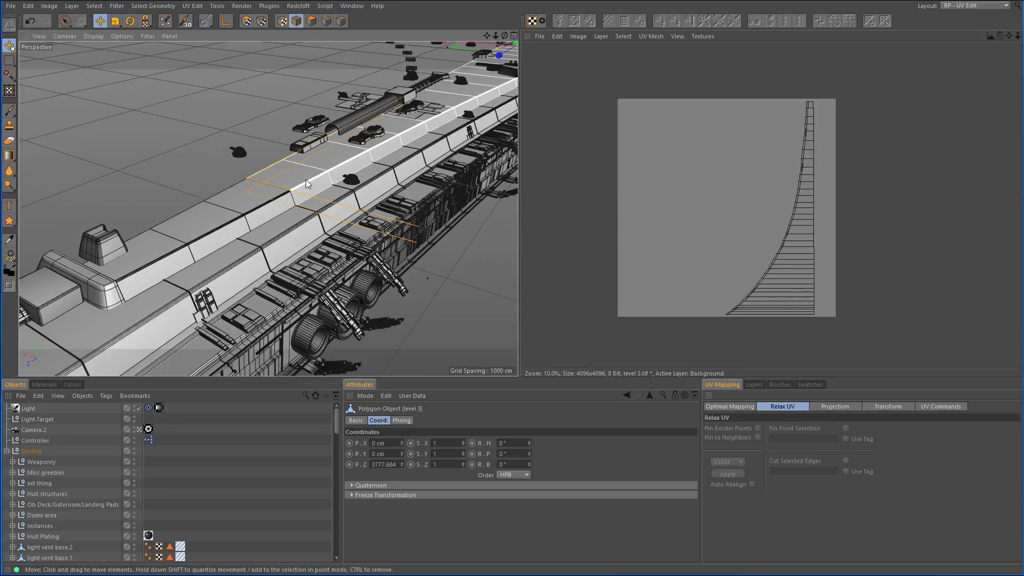
click(266, 208)
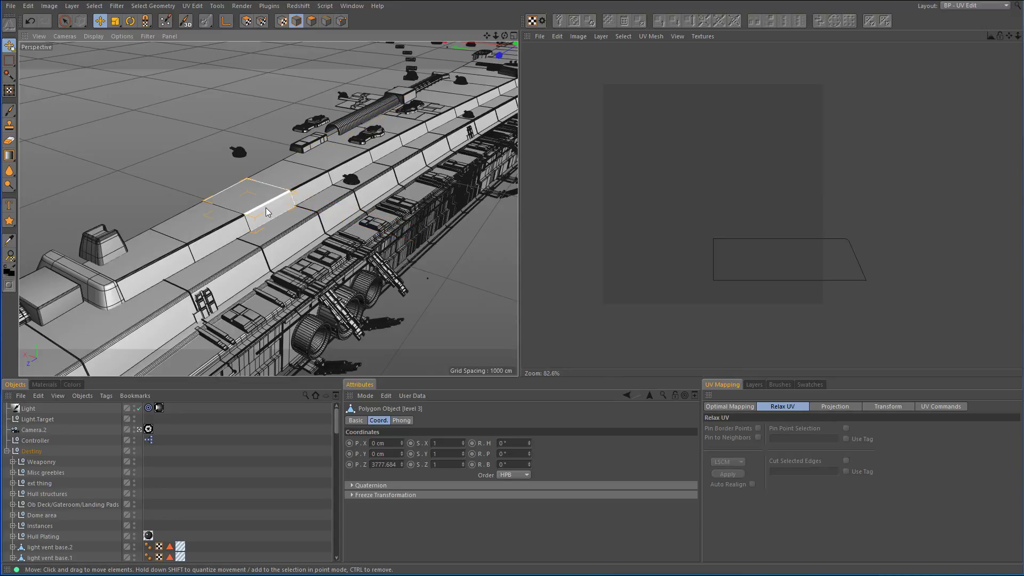
scroll(117, 453, down, 10)
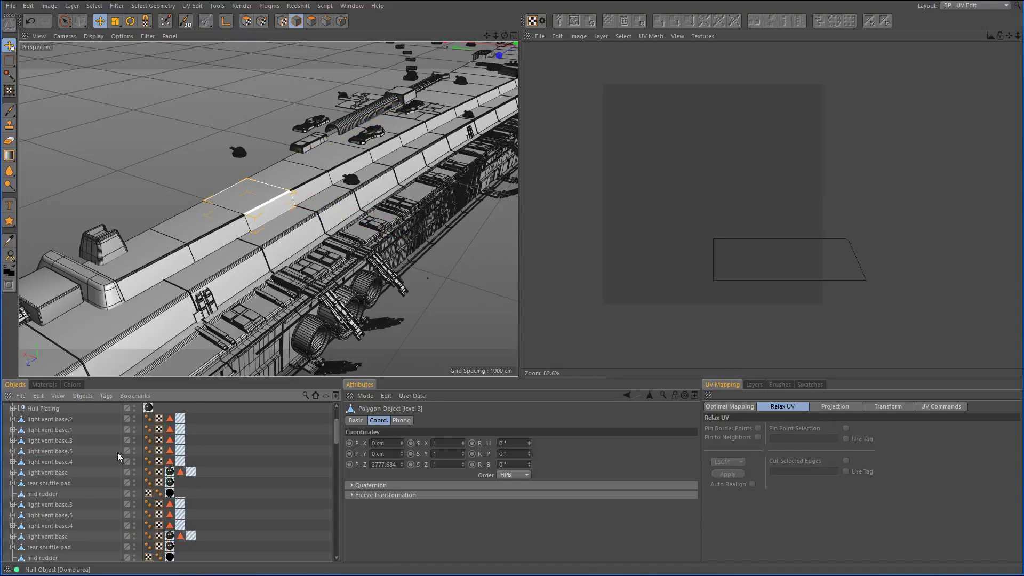
scroll(113, 452, down, 5)
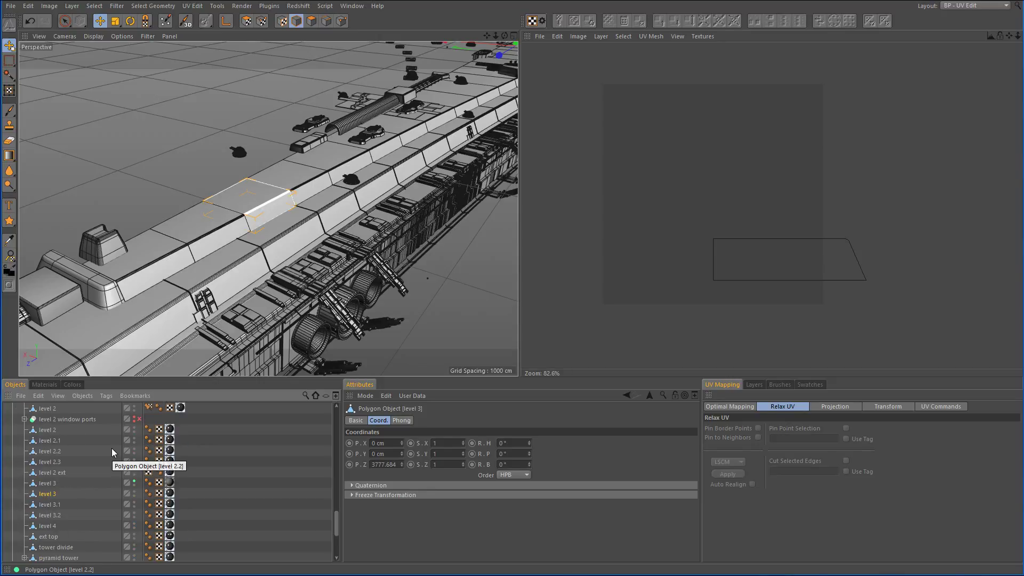
Check the neighbouring blocks toward the nose, including level 3.2, and reselect the level 3 block beside the panel's tip.
click(208, 238)
click(165, 270)
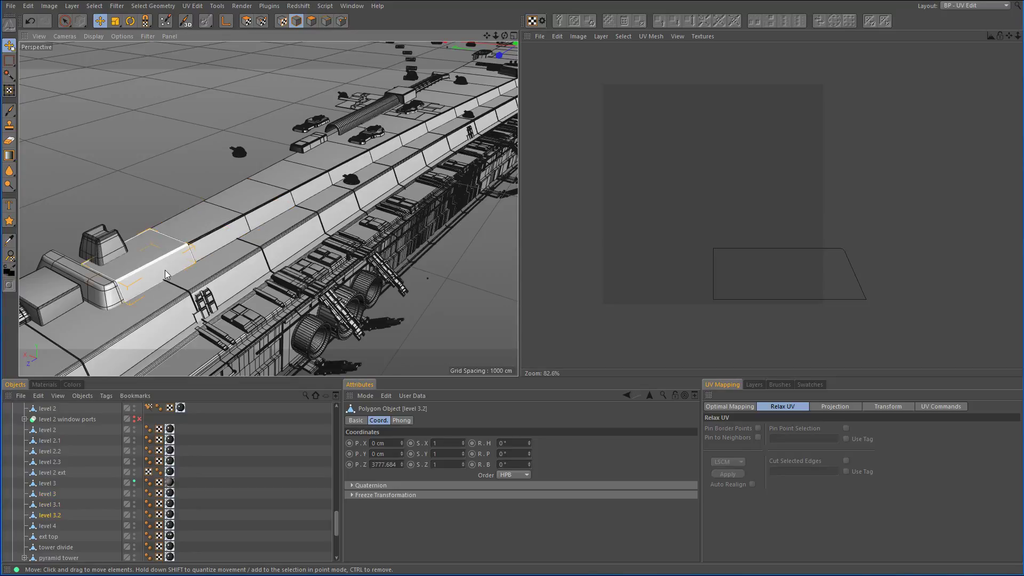
click(208, 246)
click(260, 212)
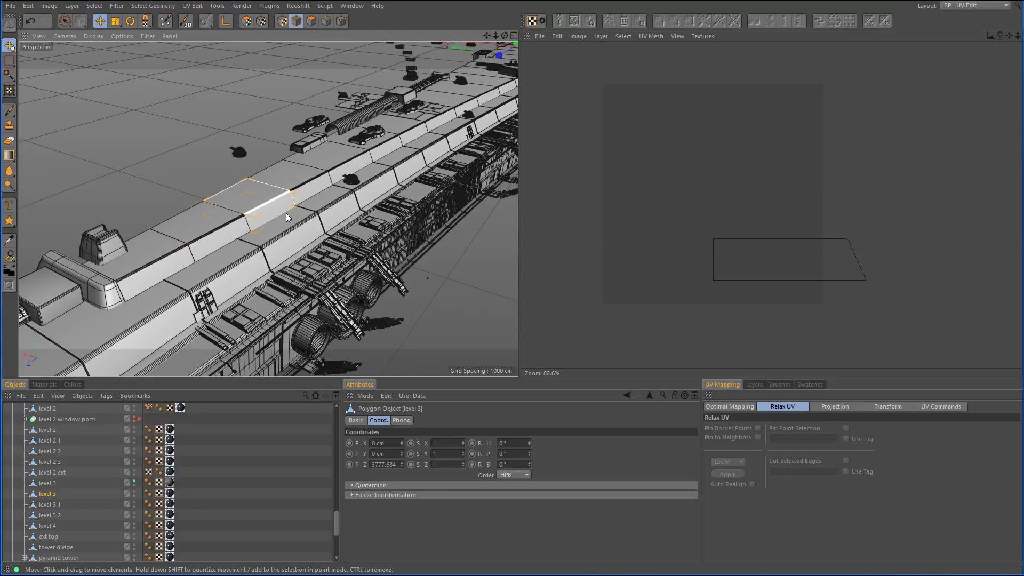
Open the release notes of the C4DtoA Arnold plugin from its help section.
alt+drag(305, 222, 312, 217)
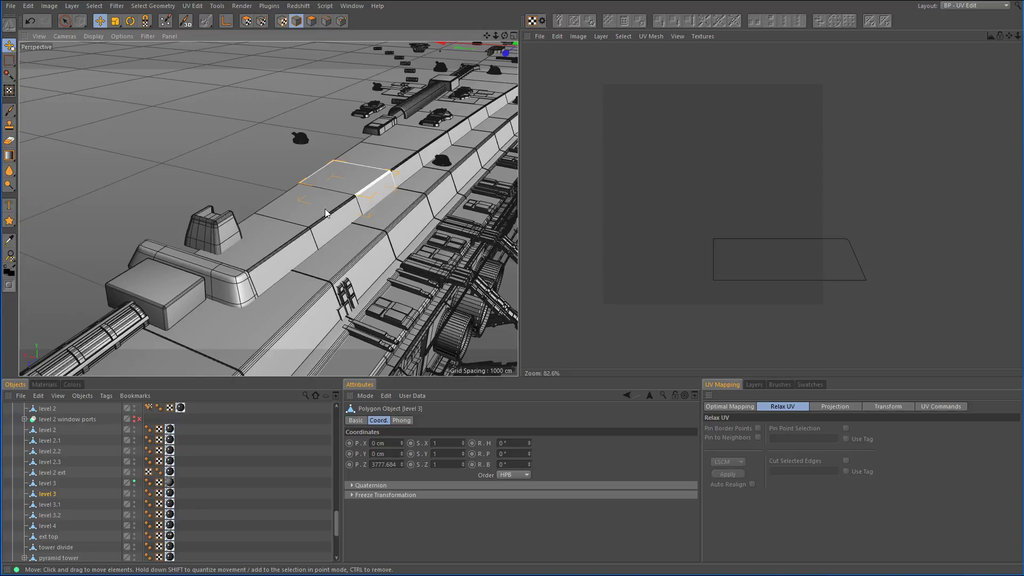
alt+drag(331, 215, 344, 207)
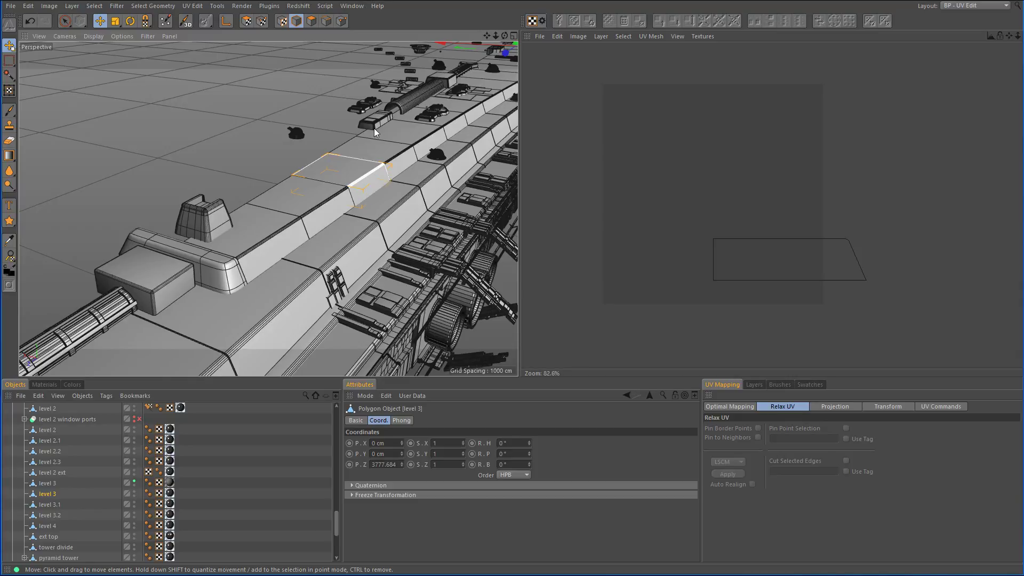
click(270, 7)
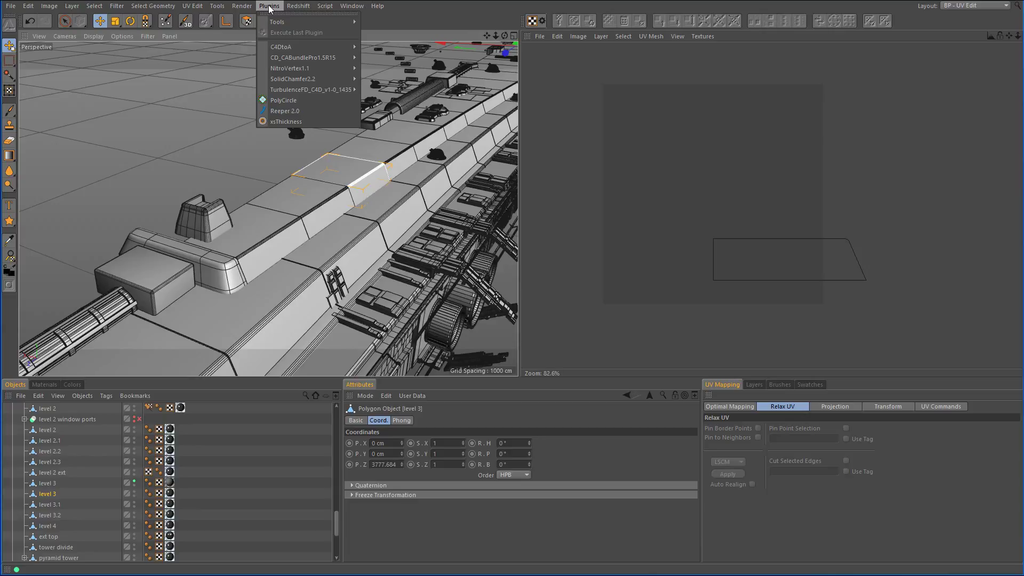
mouse_move(308, 44)
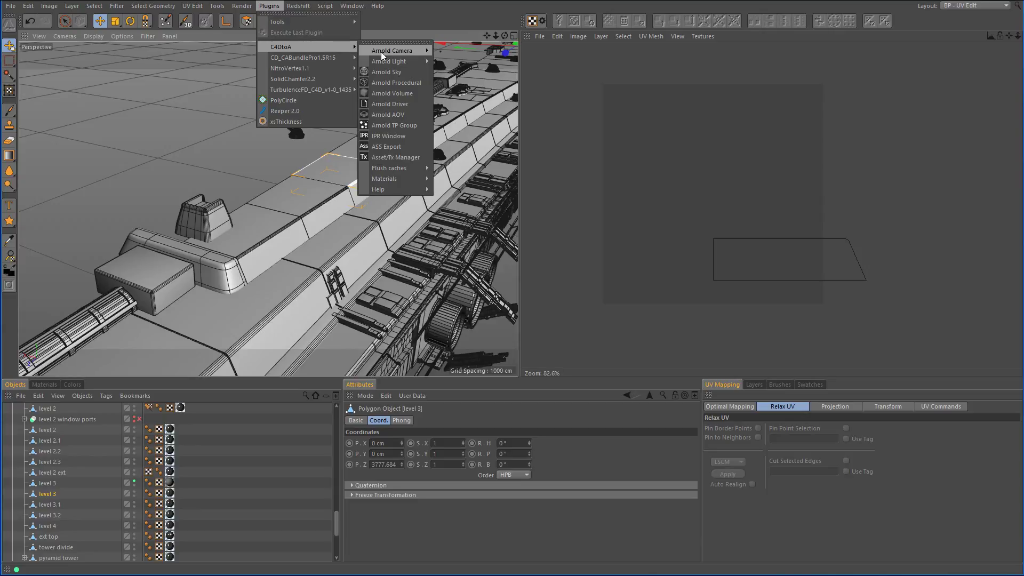
mouse_move(395, 189)
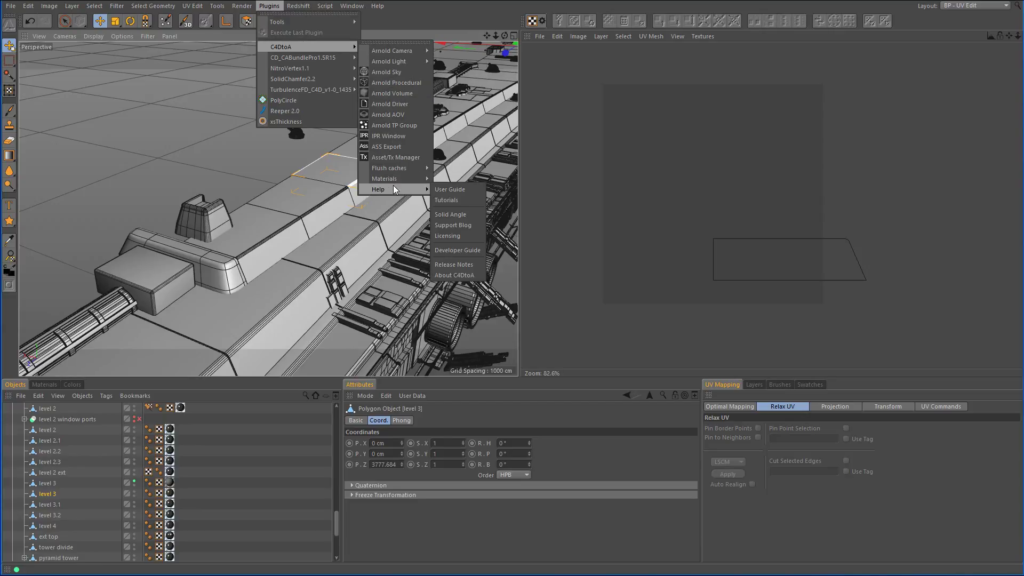
click(468, 265)
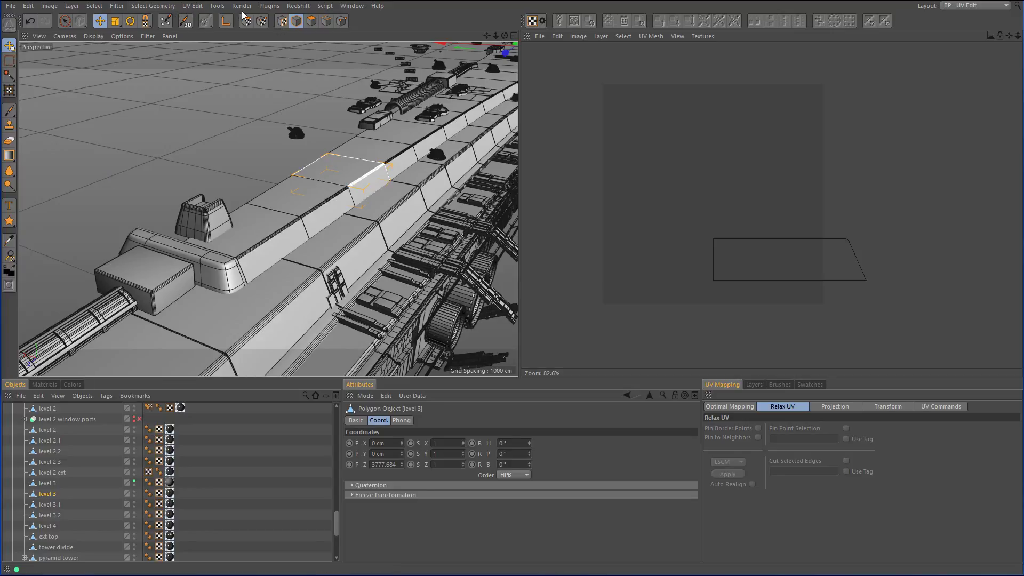
View the version information in the C4DtoA About dialog and close the dialog.
click(269, 6)
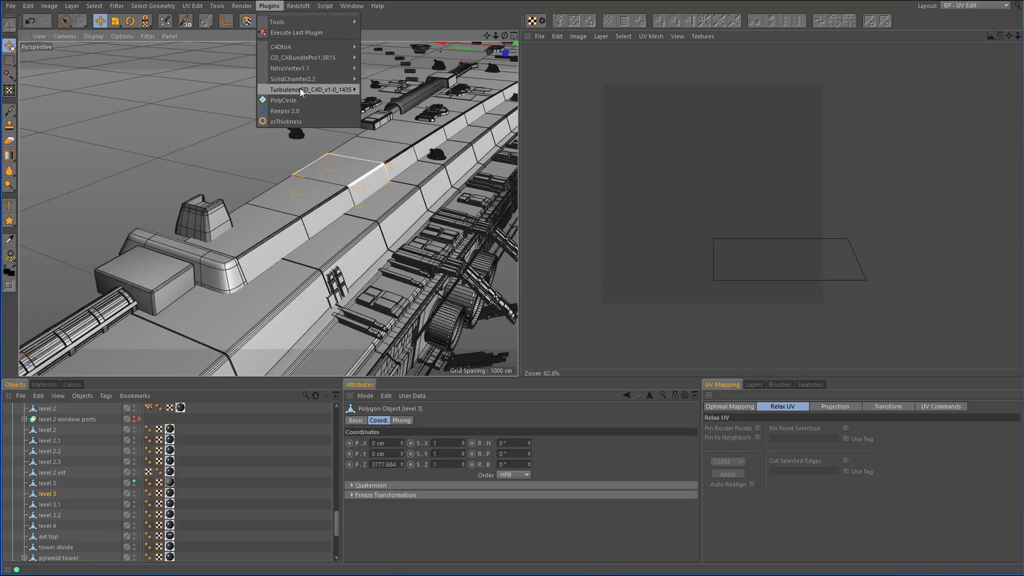
mouse_move(395, 67)
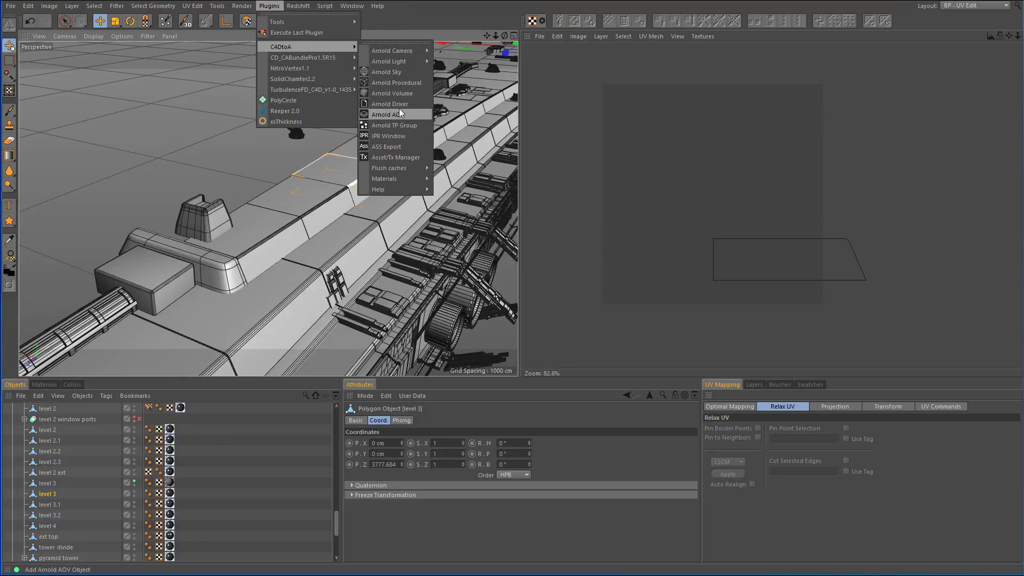
mouse_move(315, 46)
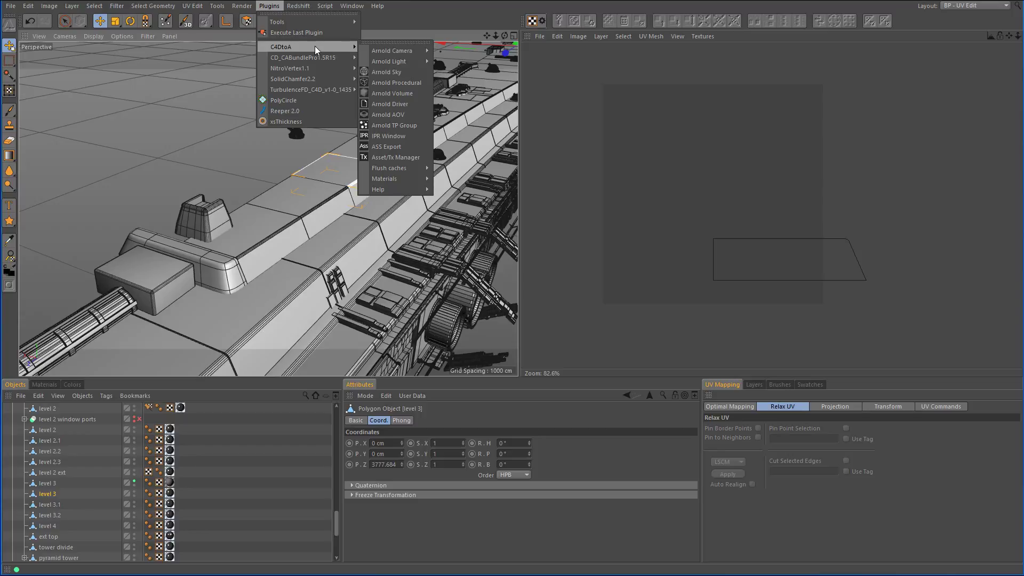
mouse_move(401, 190)
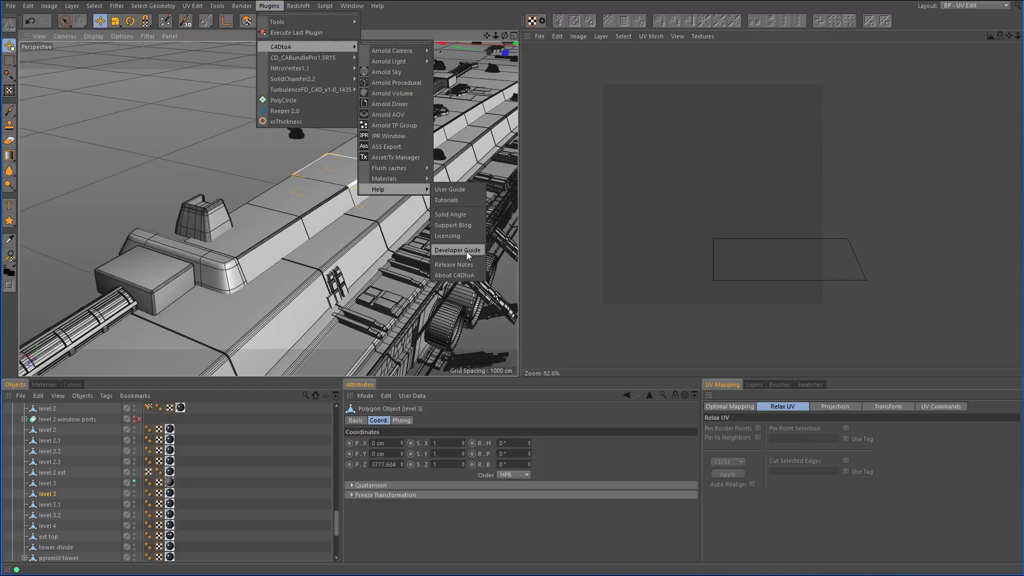
click(467, 275)
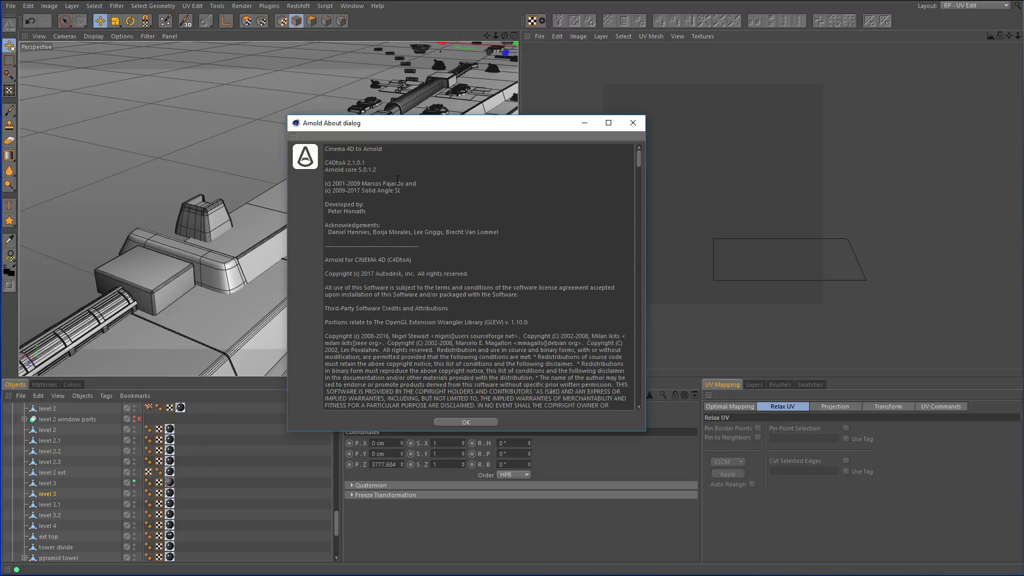
click(472, 423)
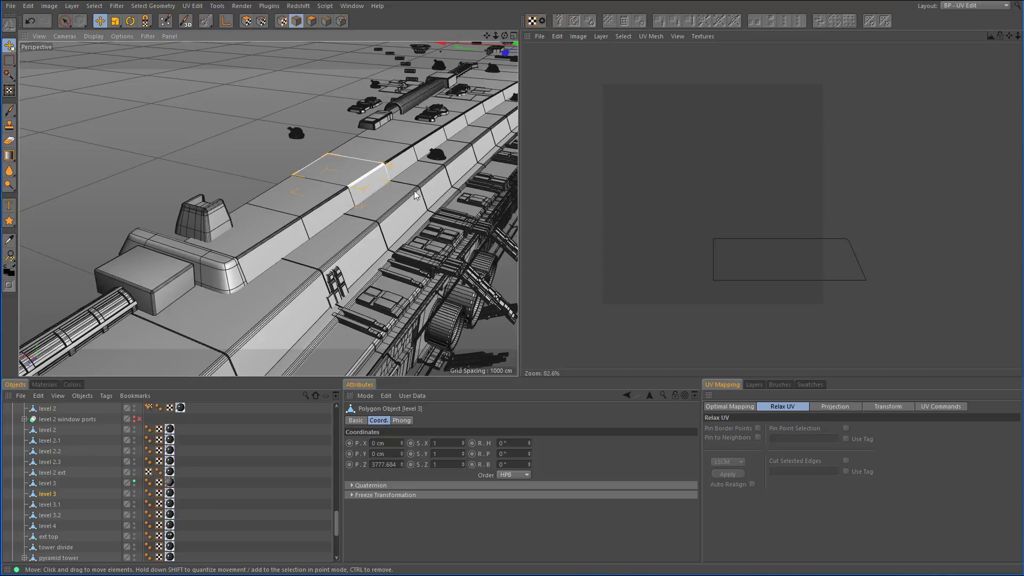
Select the long level 3 panel, the level 3 block beside it and block level 3.1 in turn to compare their UVs.
click(402, 164)
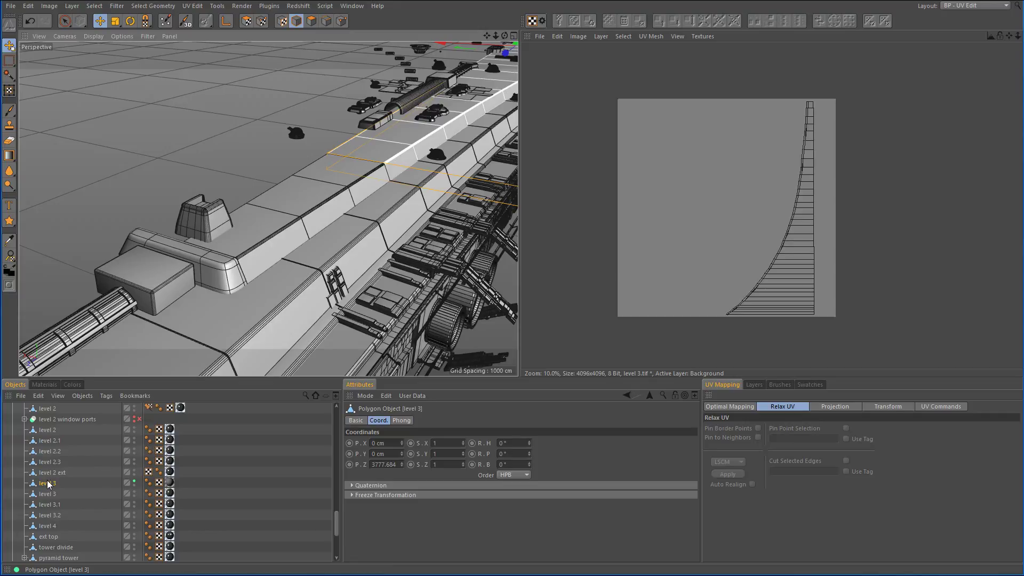
click(363, 187)
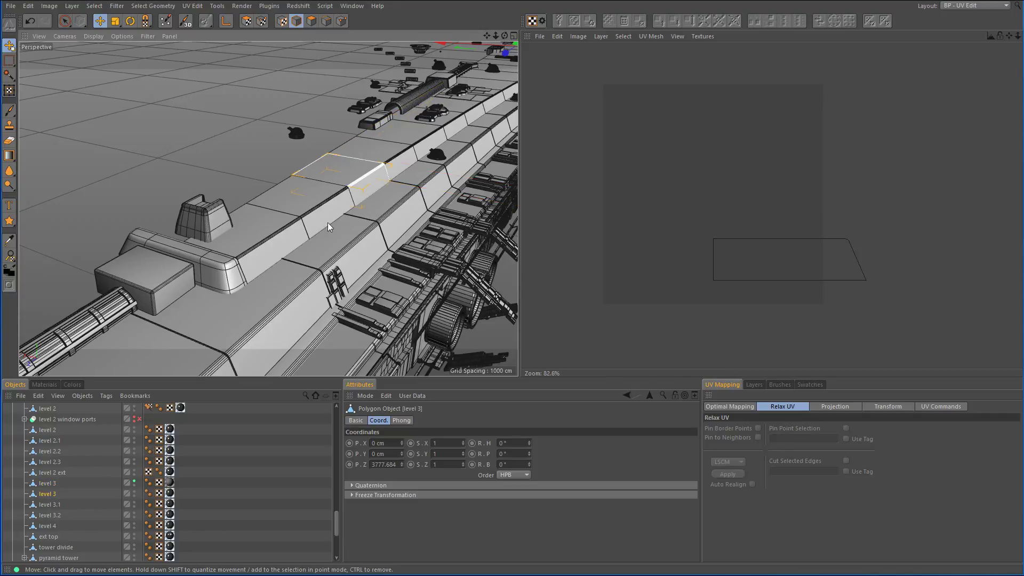
click(316, 218)
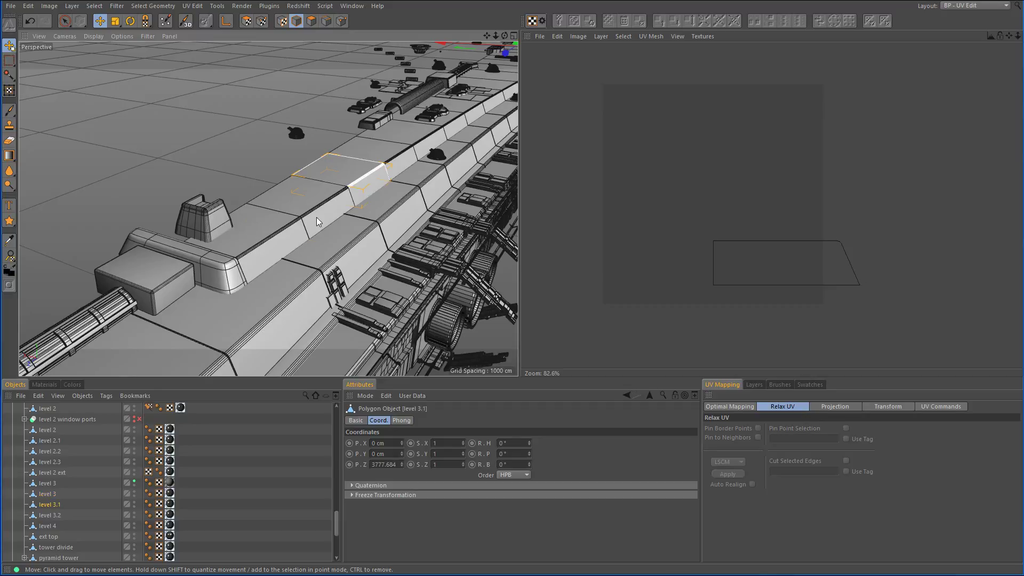
alt+right_drag(303, 255, 324, 264)
key(o)
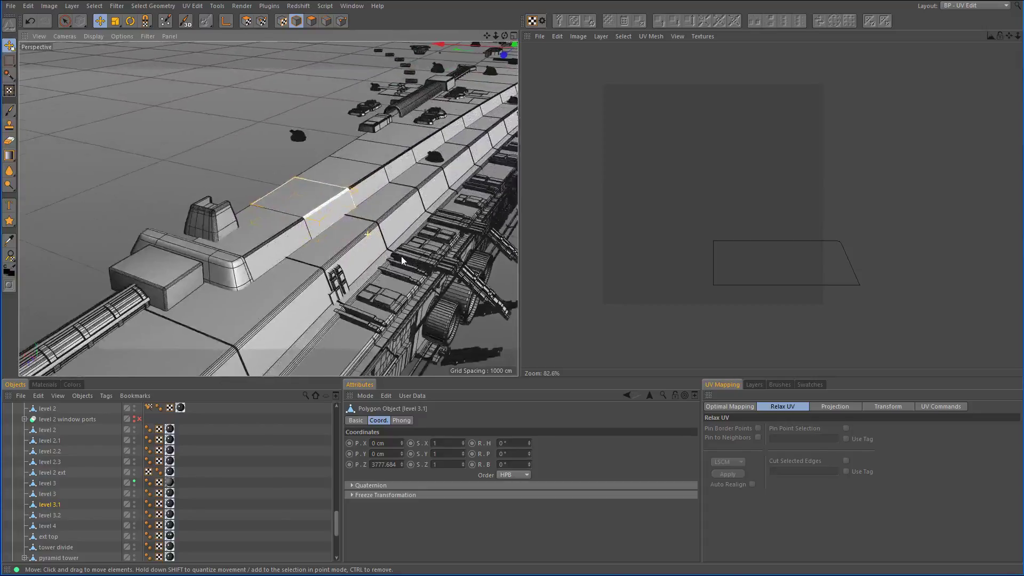
Select block level 3.2 and examine up close the seam where its bevelled edge meets the neighbouring block.
click(217, 270)
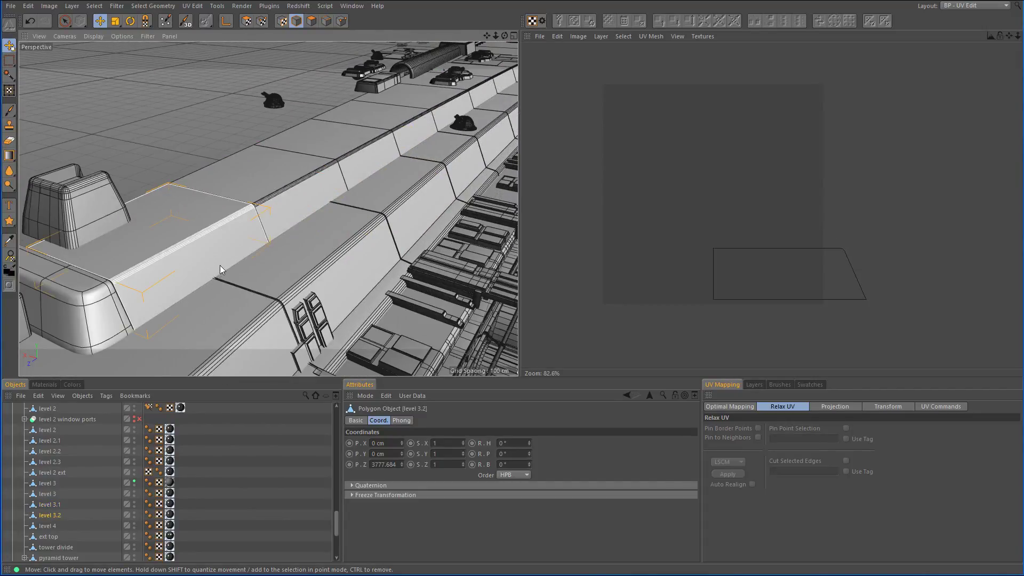
key(o)
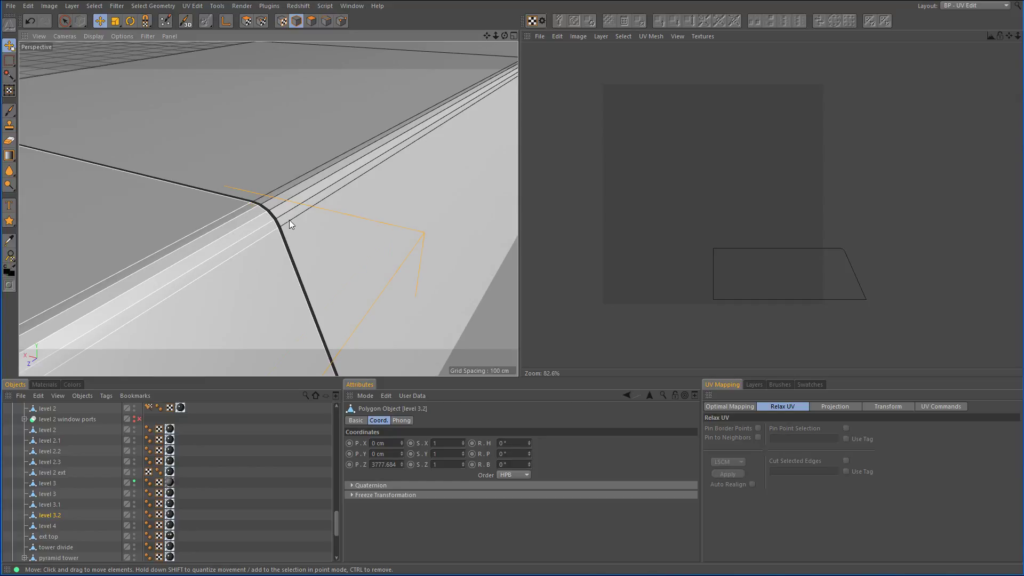
scroll(279, 230, down, 5)
scroll(287, 230, up, 2)
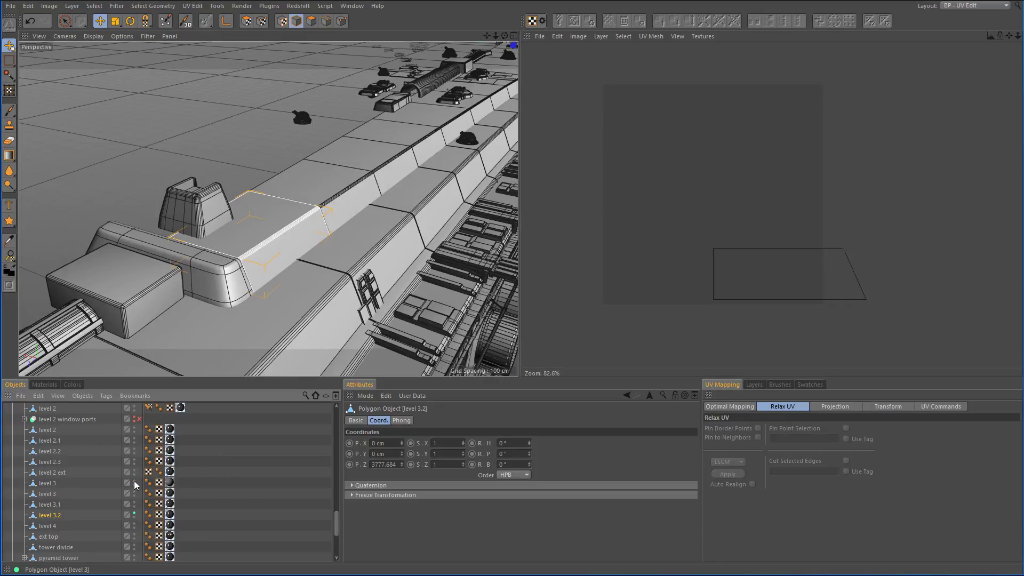
Isolate block level 3.2 by hiding the rest of the Destiny ship.
scroll(125, 480, up, 10)
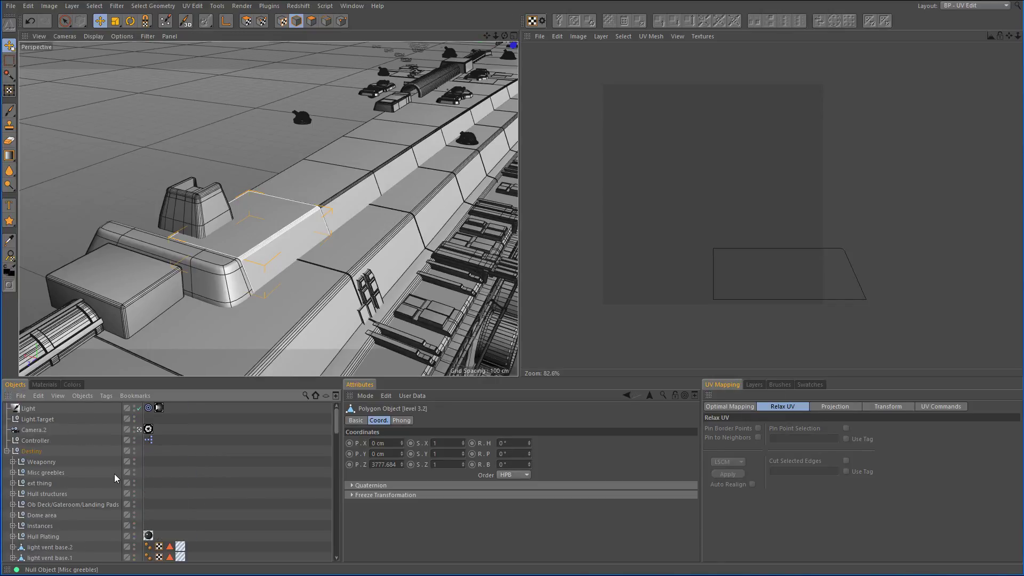
click(134, 450)
click(134, 450)
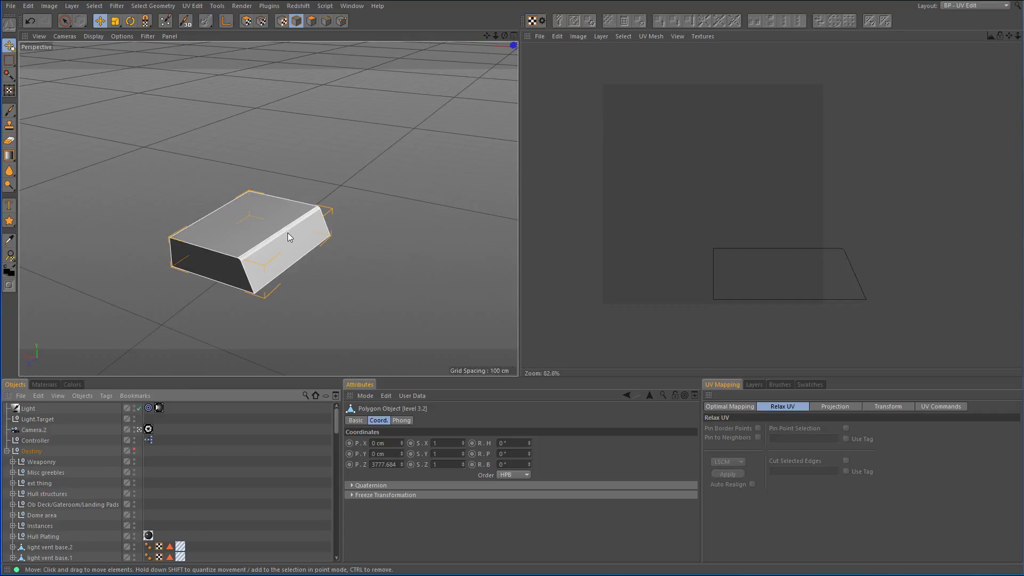
Use Live Selection in Polygon mode to select the top face of block level 3.2, and inspect the block's end and sloped side.
click(65, 21)
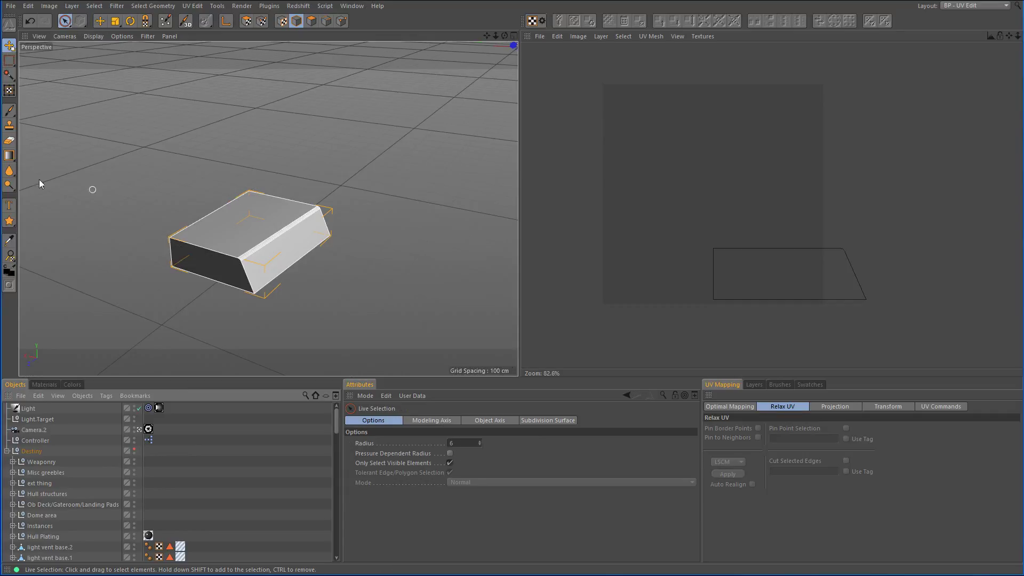
click(312, 21)
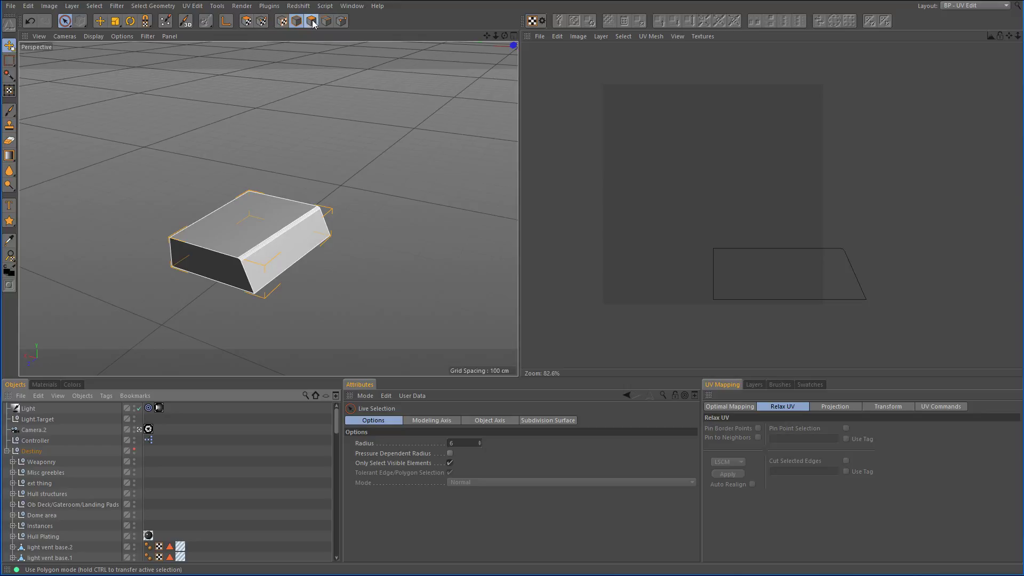
click(265, 231)
alt+drag(266, 231, 283, 265)
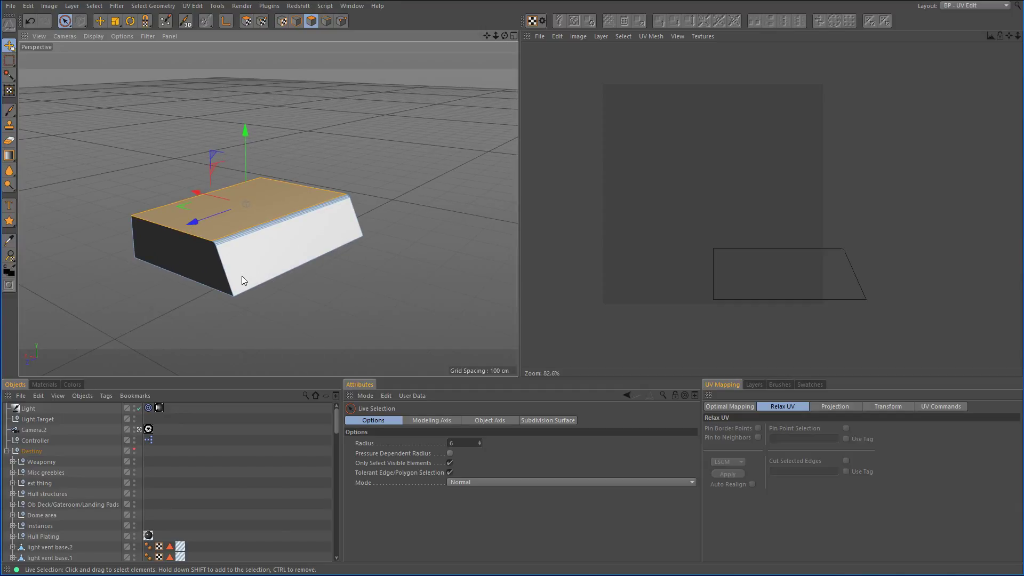
alt+drag(242, 276, 288, 245)
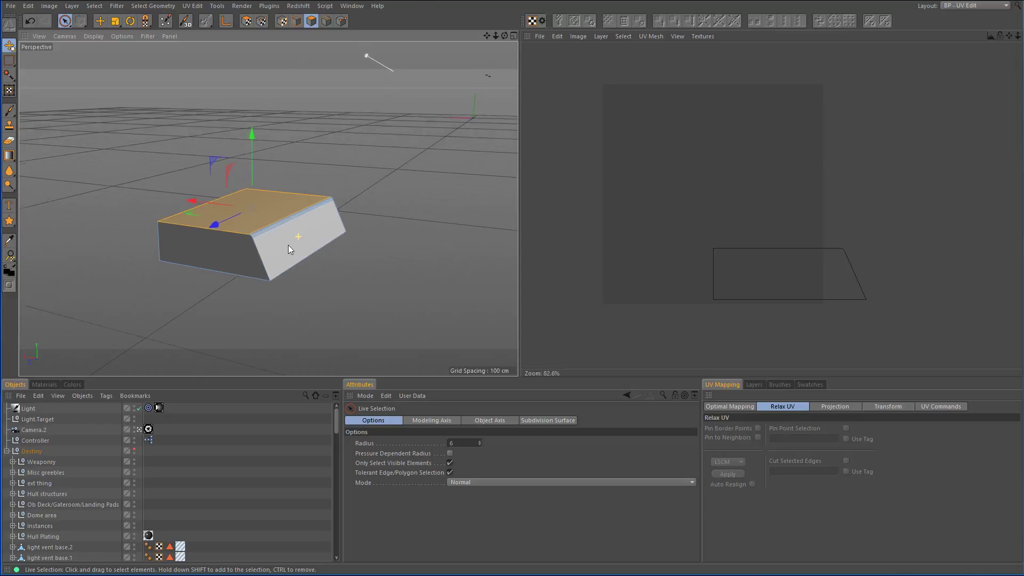
alt+right_drag(288, 244, 240, 258)
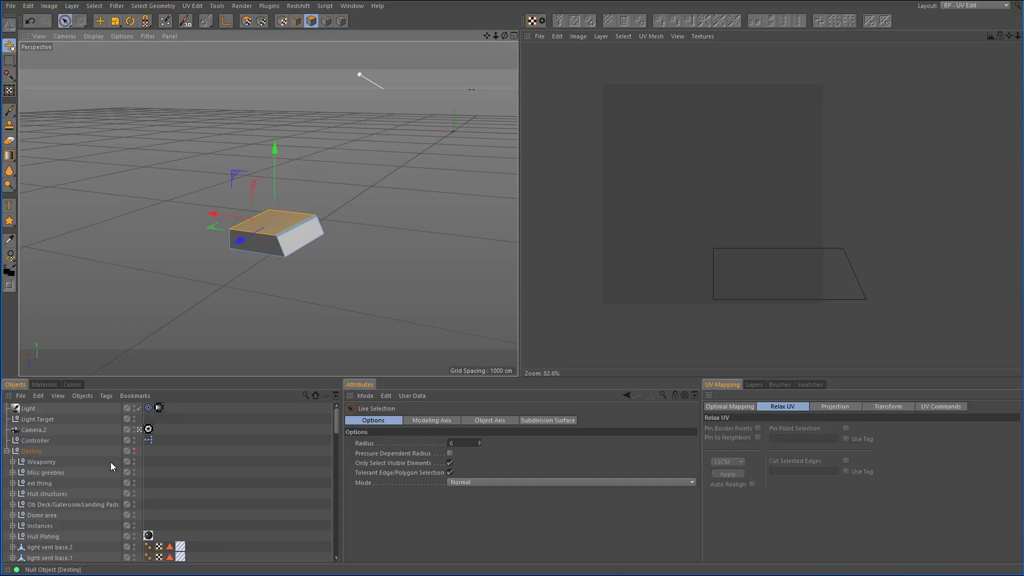
Unhide the whole Destiny ship around block level 3.2.
scroll(111, 463, down, 10)
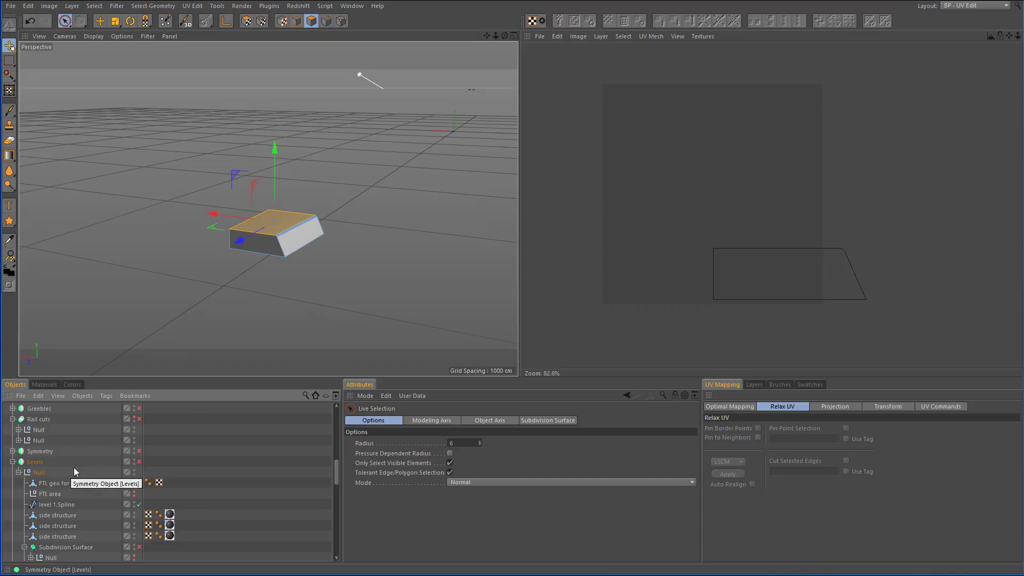
scroll(80, 470, up, 10)
click(134, 449)
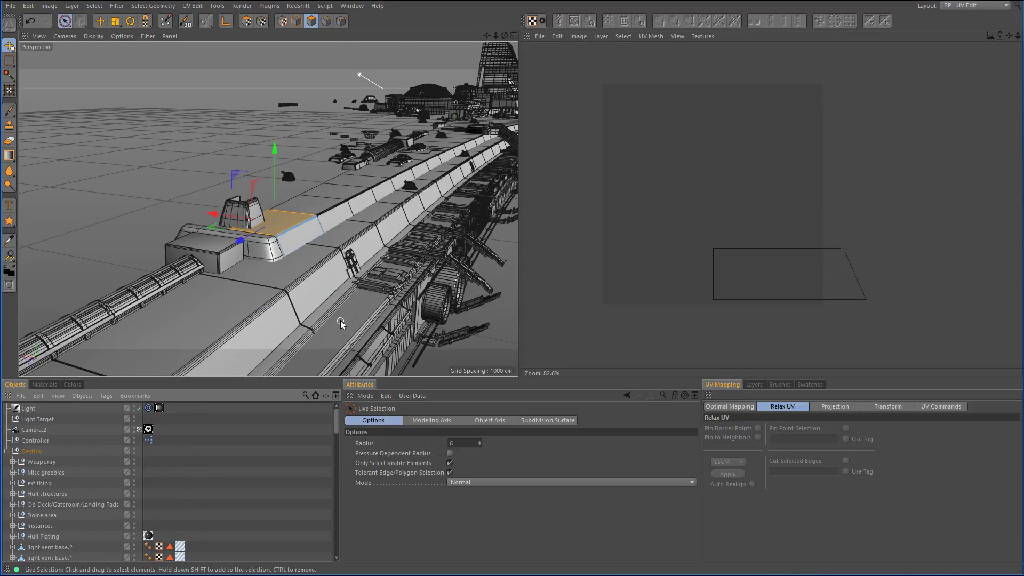
Examine the stepped hull plating along the ship's side and the upper structures as far as the observation deck dome.
alt+drag(350, 299, 370, 278)
alt+right_drag(369, 279, 450, 280)
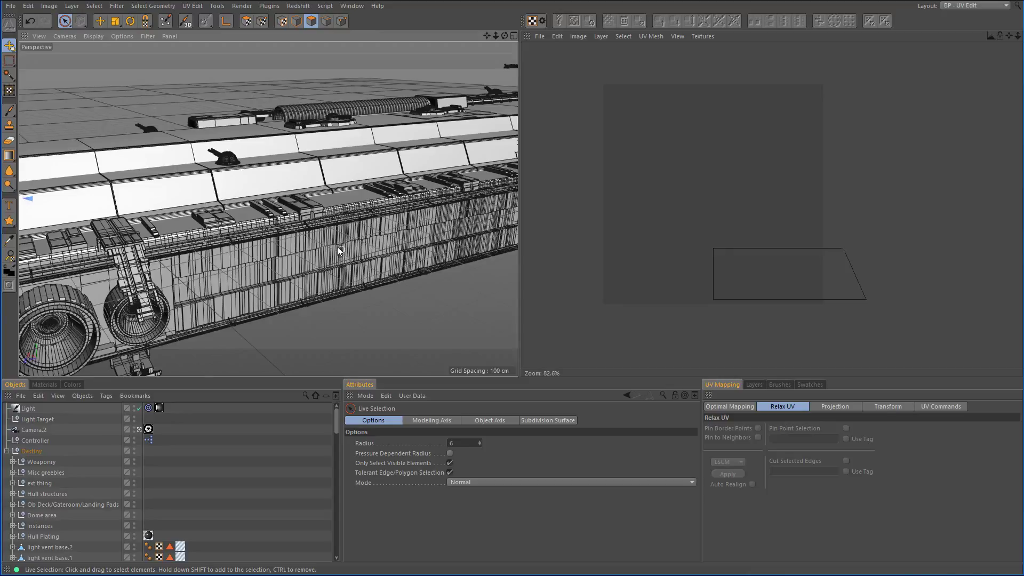
scroll(337, 247, down, 3)
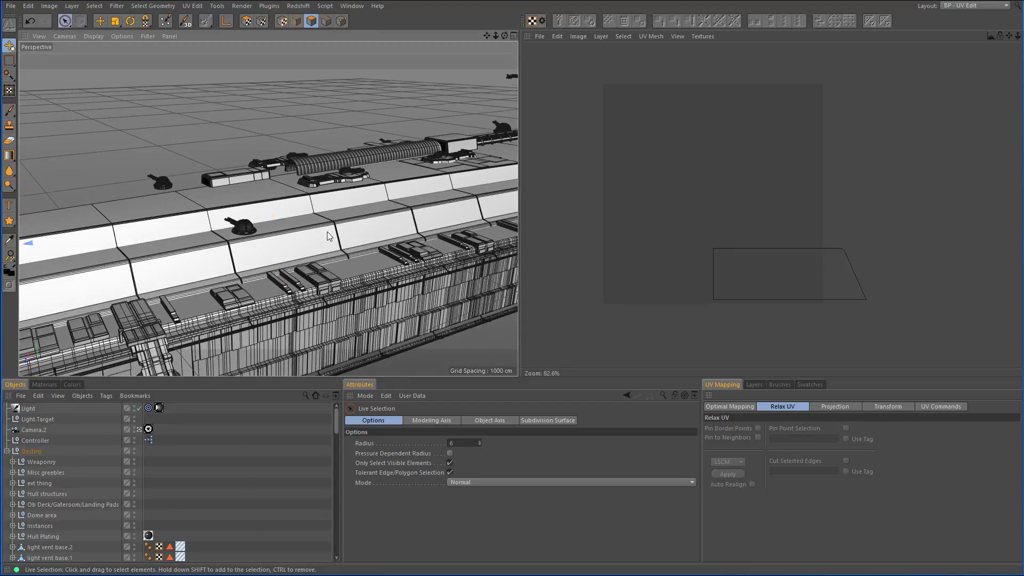
scroll(320, 224, down, 3)
mouse_move(311, 240)
alt+mouse_down()
mouse_move(384, 248)
mouse_move(208, 295)
mouse_move(481, 225)
alt+mouse_up()
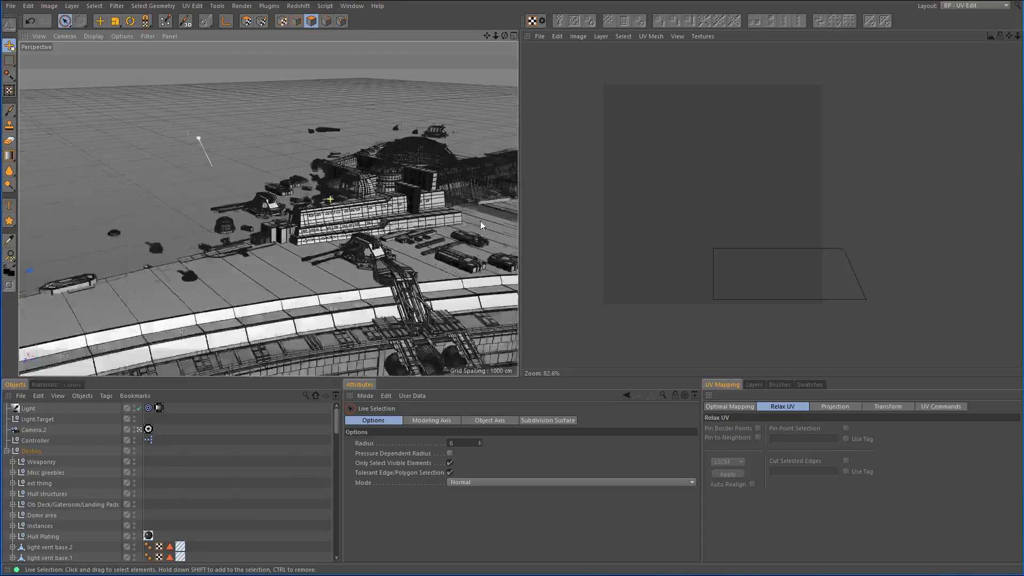
scroll(309, 224, up, 5)
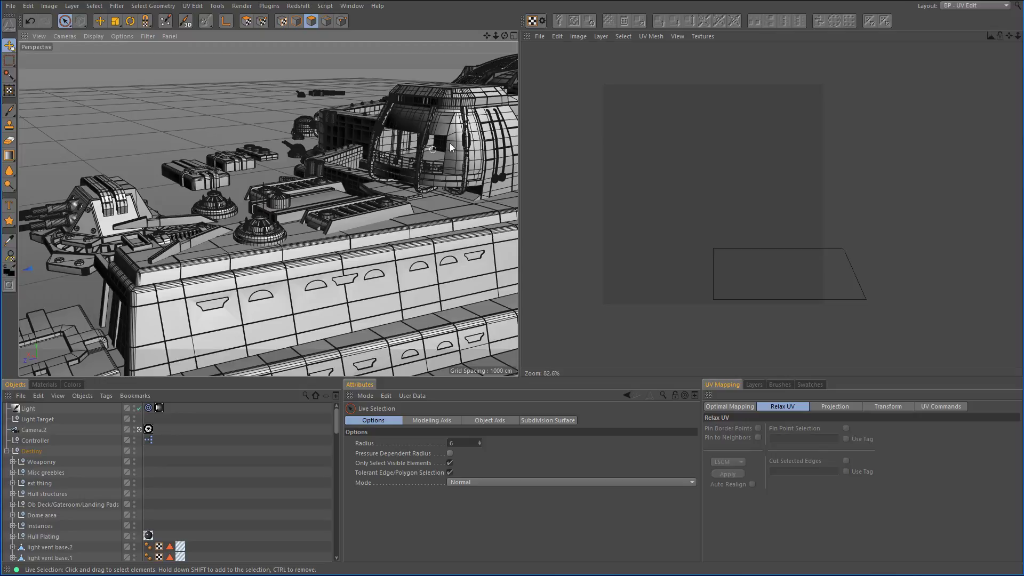
scroll(459, 141, up, 5)
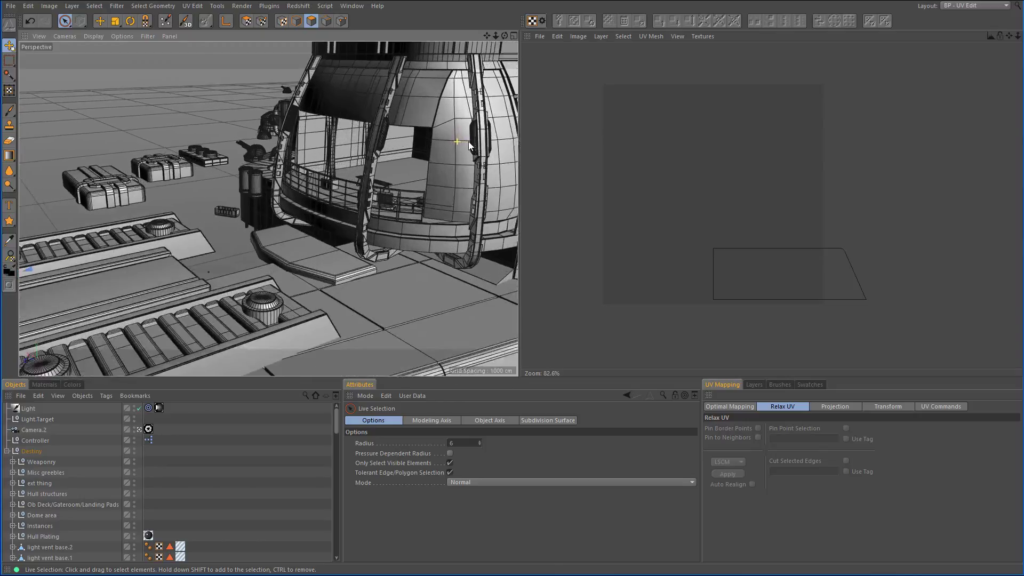
Return to Model mode with the Move tool, select the observation deck's interior walls, and inspect them with their UV layout.
click(100, 20)
click(297, 21)
click(402, 98)
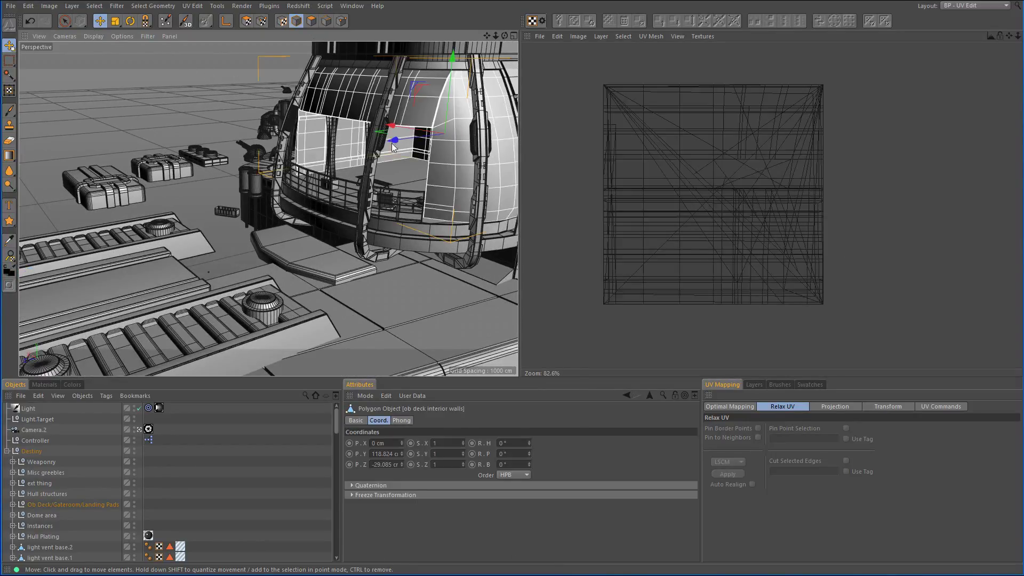
scroll(403, 157, up, 5)
scroll(402, 158, up, 8)
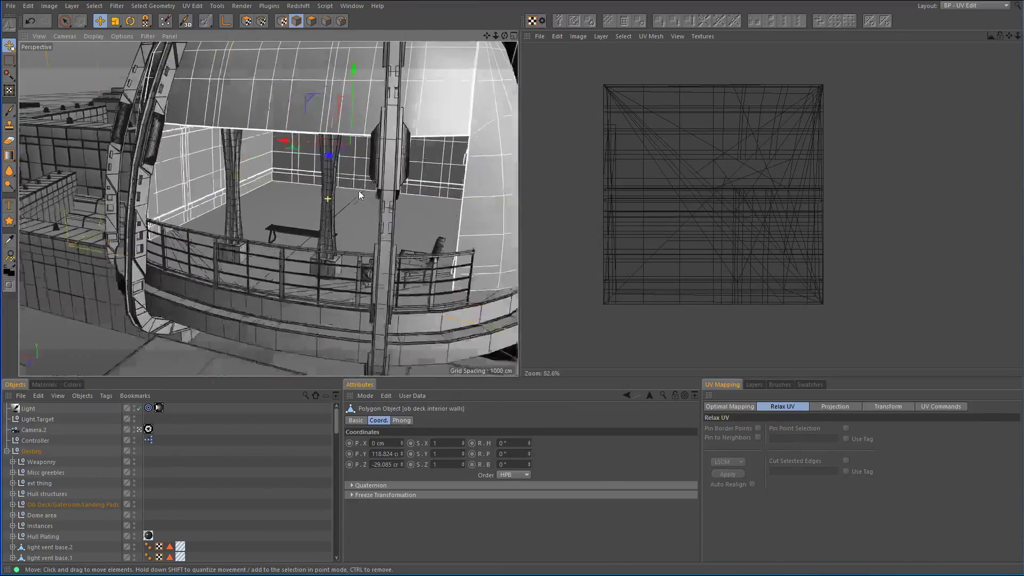
Select a plank of the observation deck's bench and inspect the bench, chairs, table and railing inside the deck.
alt+drag(367, 203, 283, 267)
click(282, 282)
scroll(297, 217, up, 5)
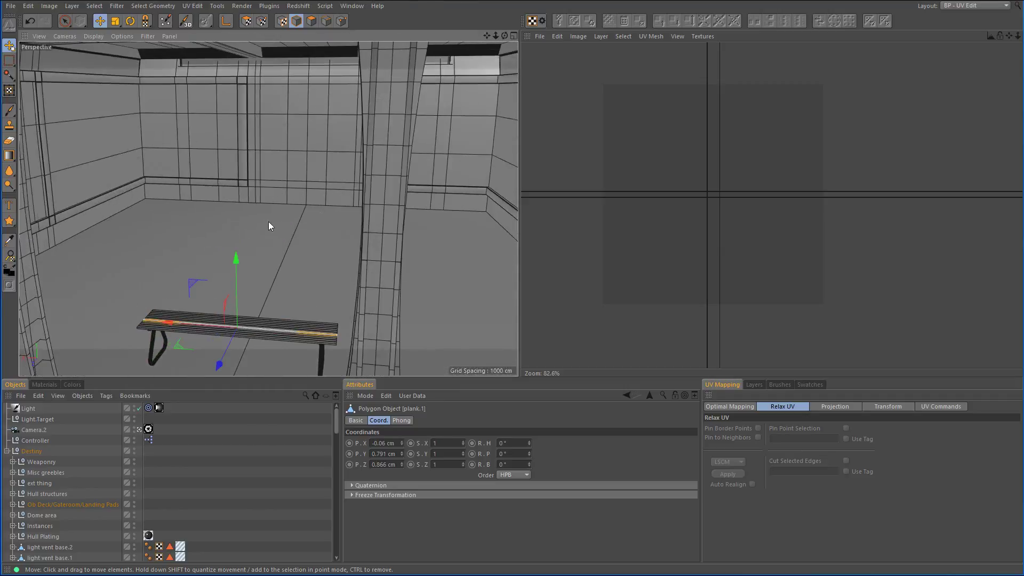
alt+drag(267, 222, 418, 227)
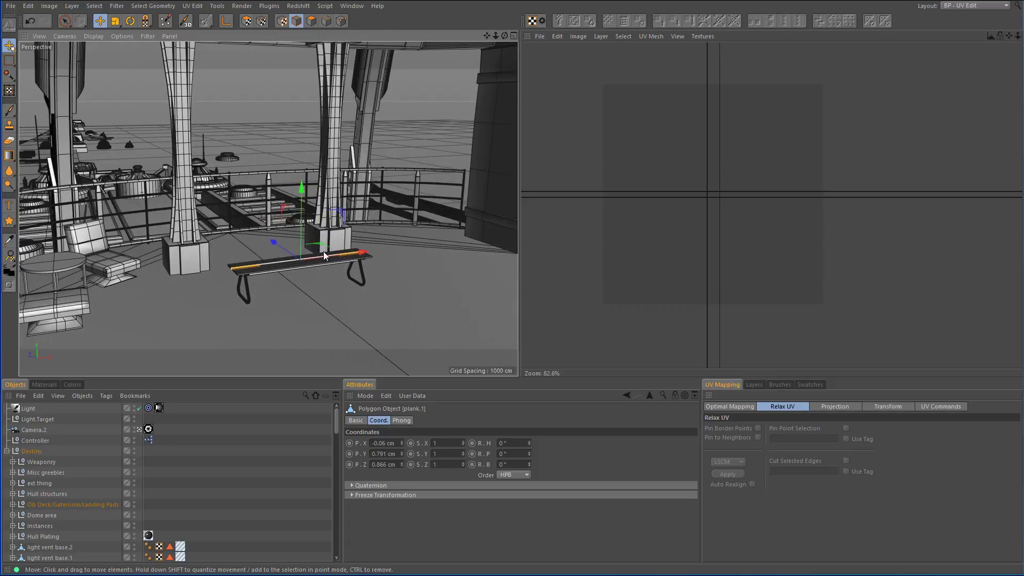
alt+drag(324, 255, 229, 214)
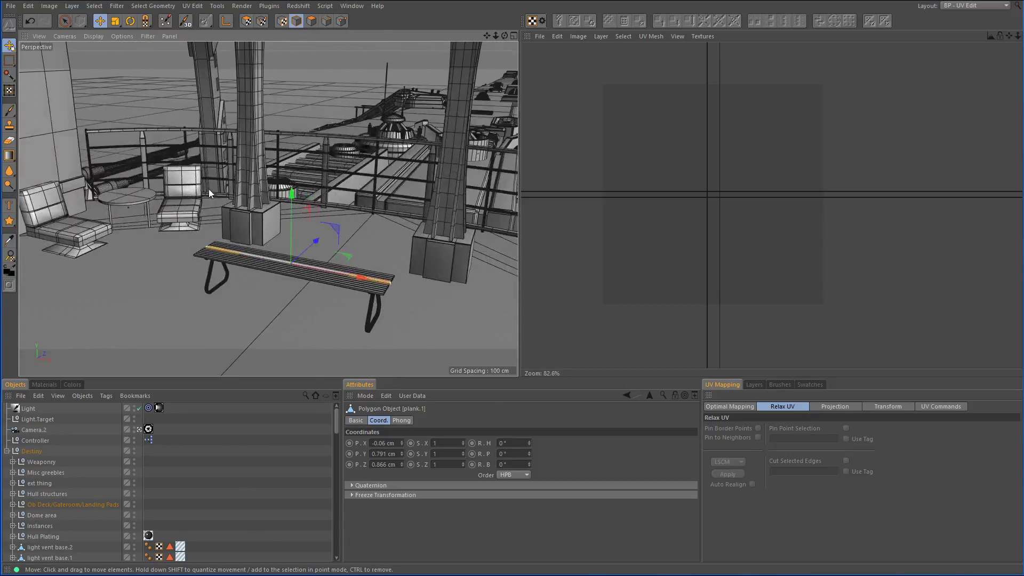
alt+middle_drag(209, 190, 388, 203)
alt+right_drag(229, 228, 290, 217)
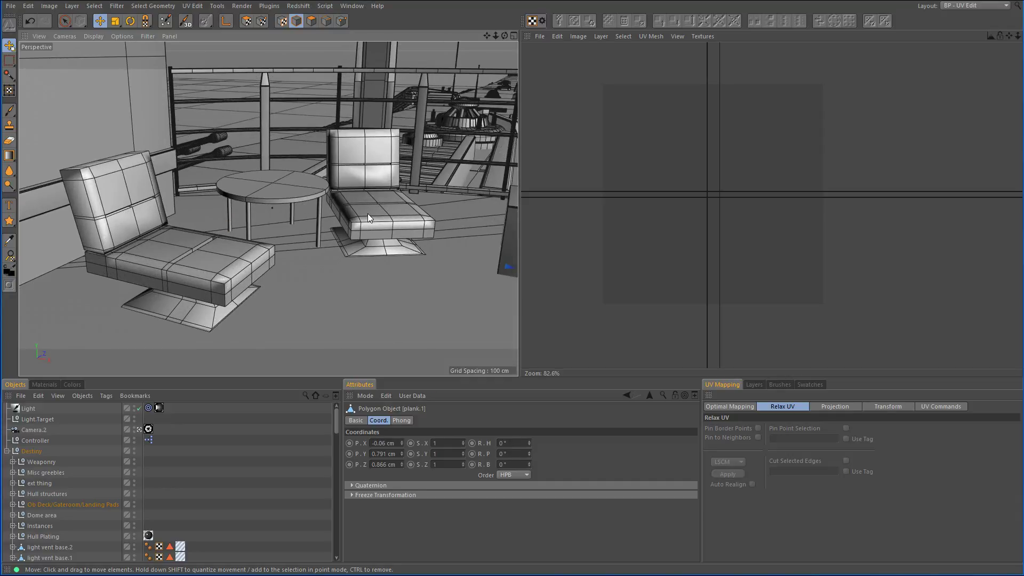
alt+right_drag(367, 213, 282, 243)
alt+drag(343, 232, 128, 229)
alt+right_drag(320, 233, 139, 254)
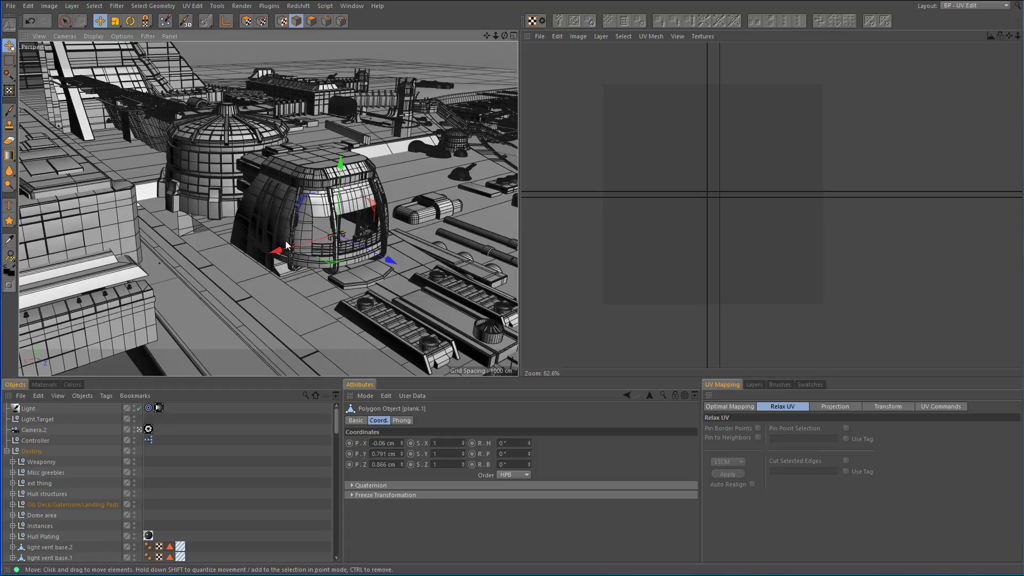
Examine the dome section and surrounding hull in the Top view, and return to the full Perspective view.
alt+drag(364, 238, 350, 181)
middle_click(374, 185)
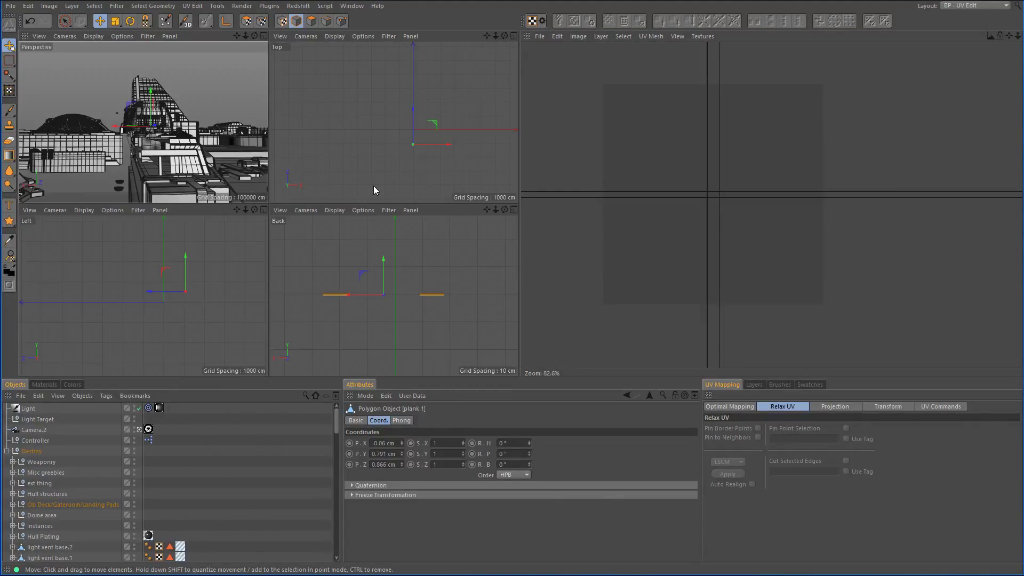
middle_click(388, 155)
scroll(334, 330, up, 5)
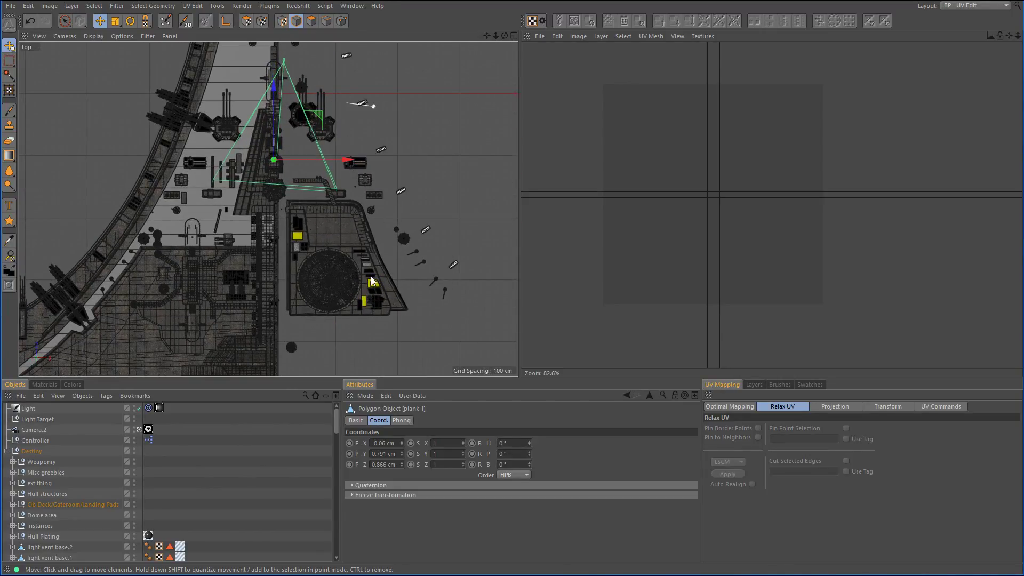
scroll(372, 304, up, 3)
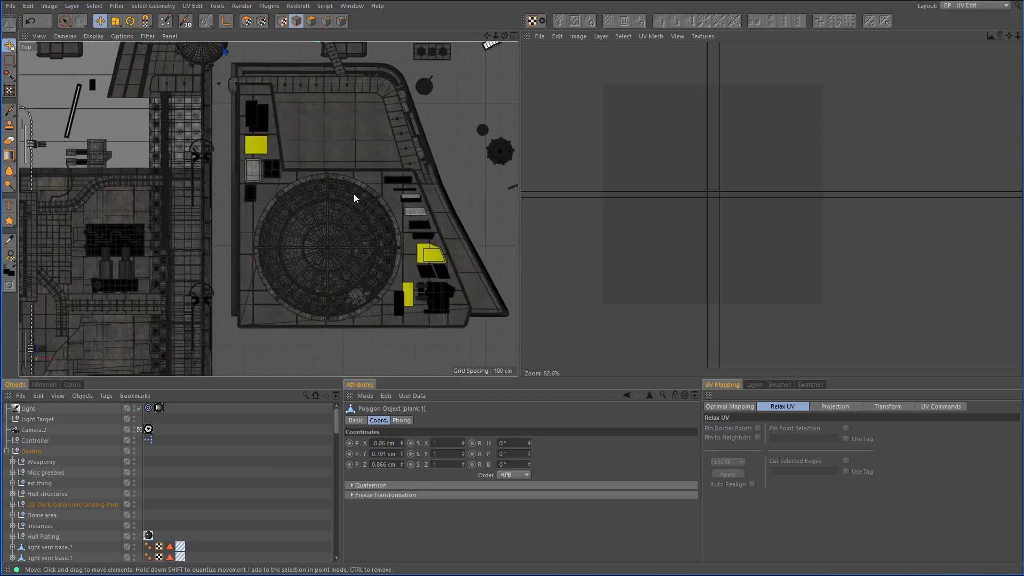
middle_click(310, 251)
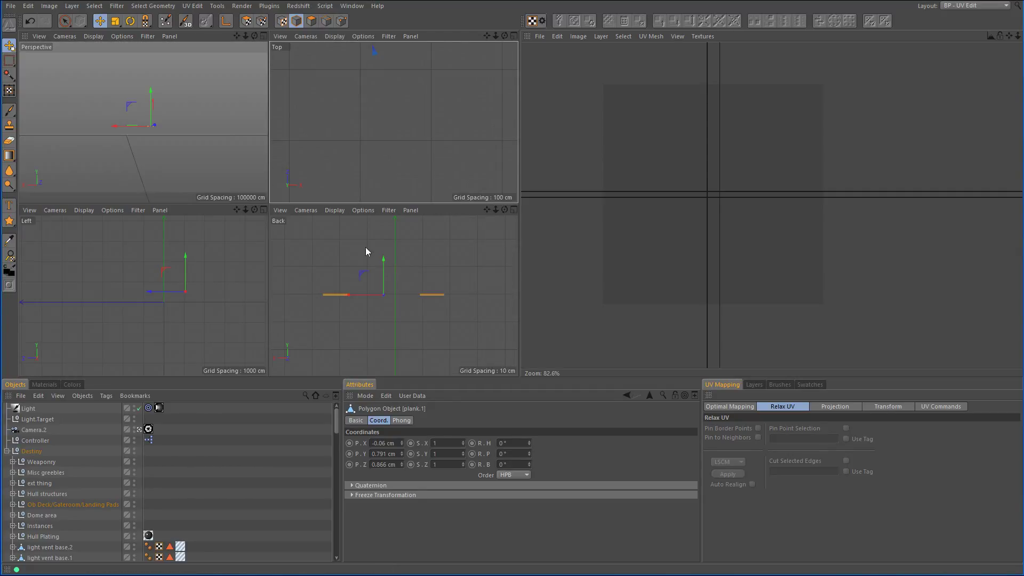
middle_click(207, 152)
Select the dome's glass and its honeycomb framing in turn, and inspect each part with its UV layout.
click(148, 220)
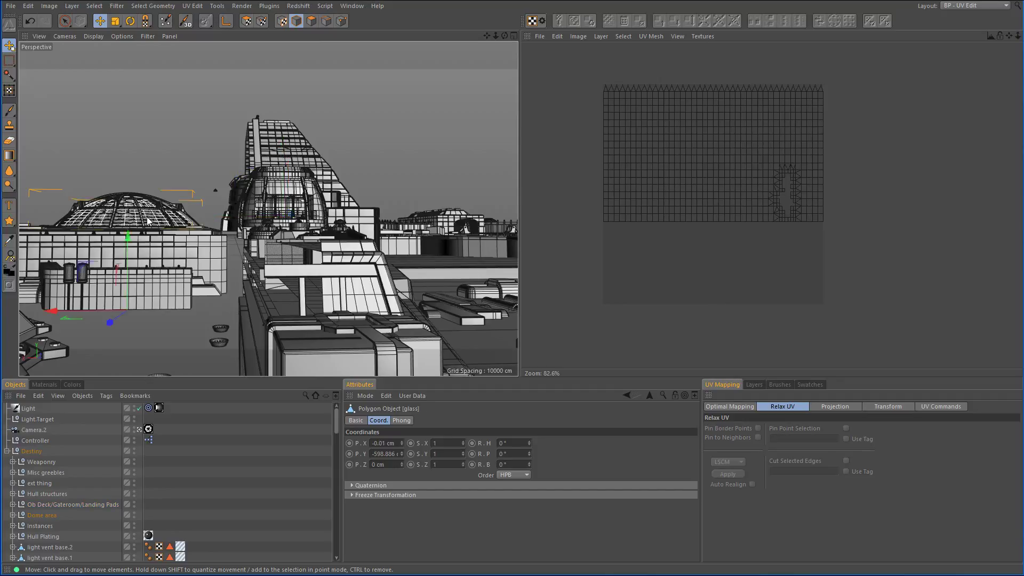
alt+drag(148, 220, 305, 260)
alt+middle_drag(305, 261, 311, 260)
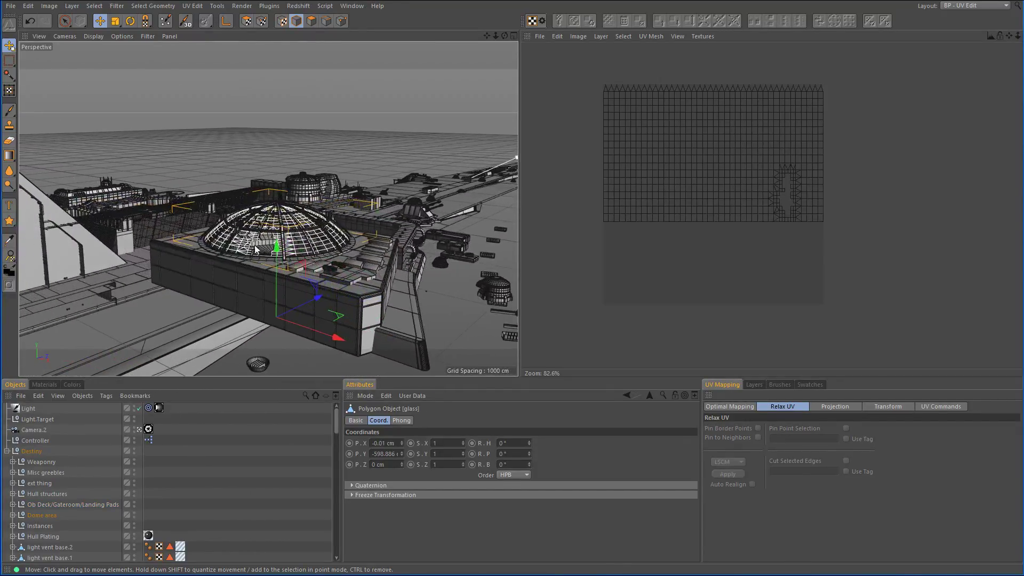
alt+right_drag(256, 247, 341, 236)
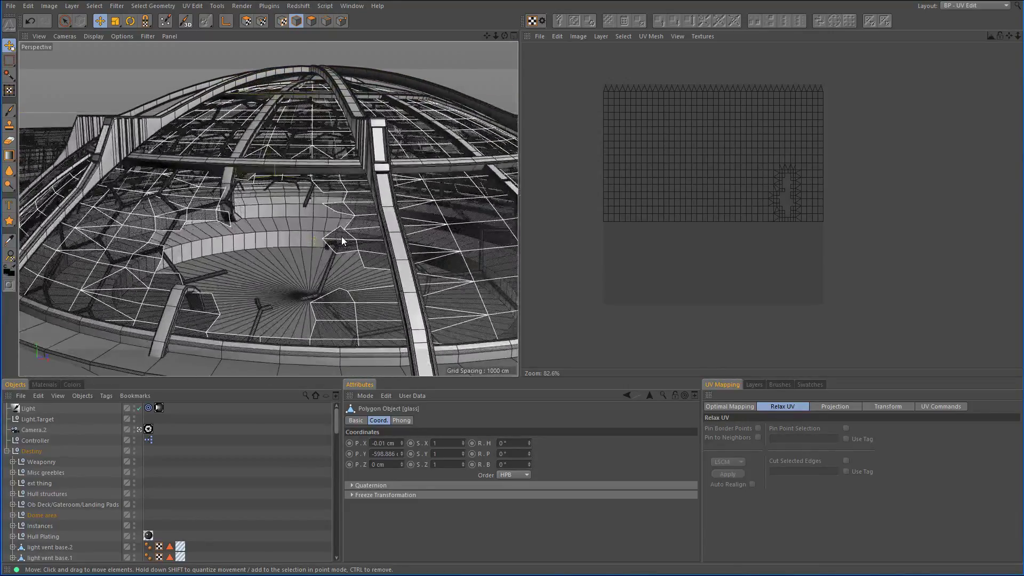
click(308, 197)
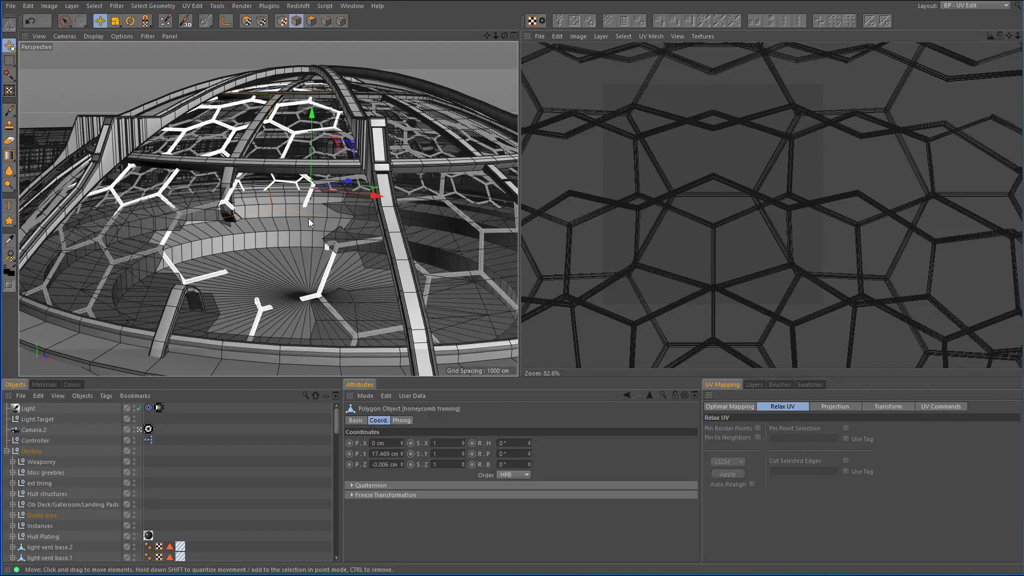
alt+right_drag(344, 219, 207, 254)
alt+drag(386, 204, 160, 223)
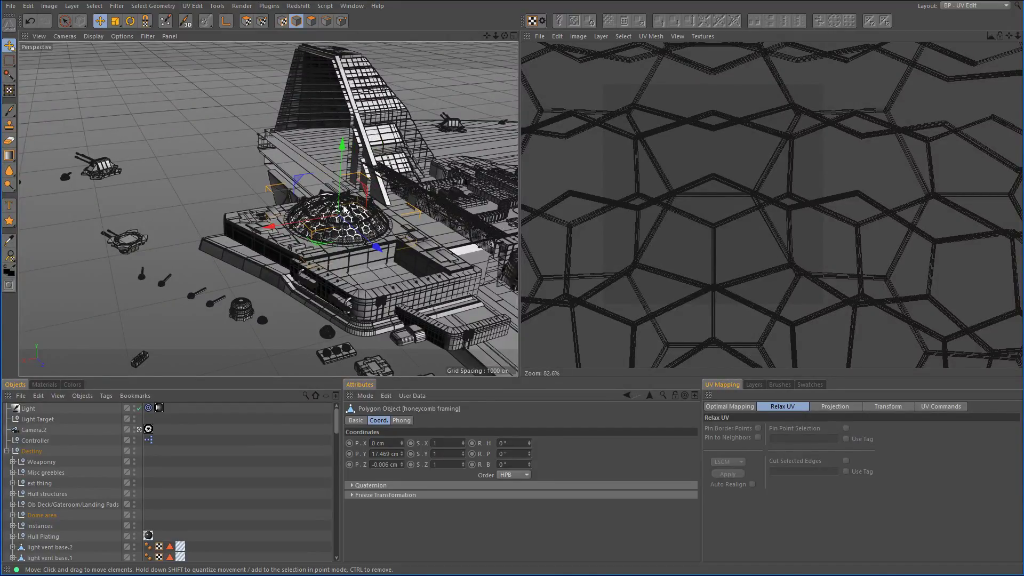
Examine the ship's long side hull from a distance and check the available interface layouts.
scroll(291, 236, down, 5)
alt+drag(291, 236, 366, 214)
alt+drag(327, 178, 405, 195)
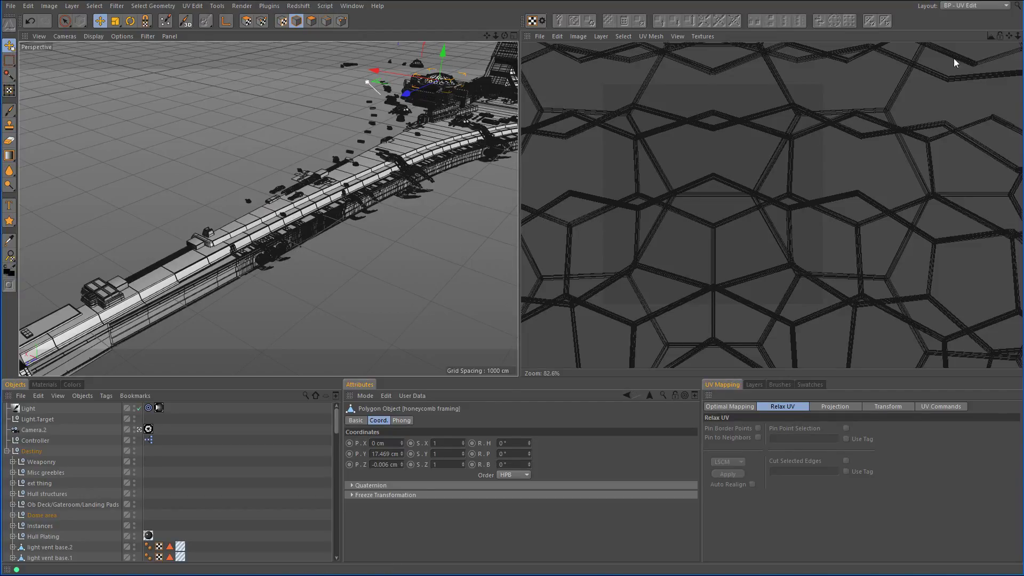
click(992, 6)
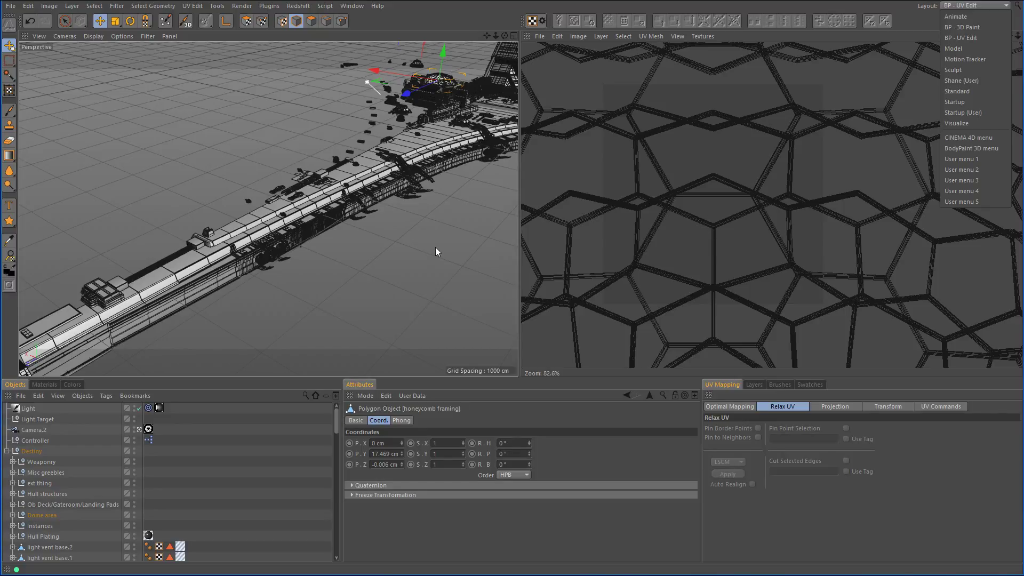
click(978, 7)
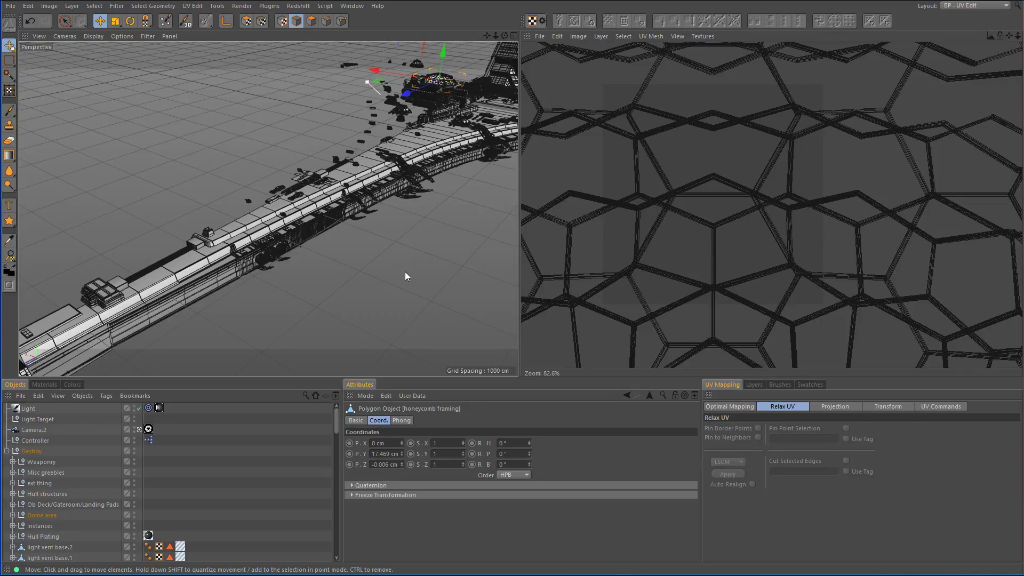
Isolate the wing-shaped level 3 panel by forcing it visible, resetting level 3.2's visibility, and hiding the Destiny group.
scroll(117, 480, down, 10)
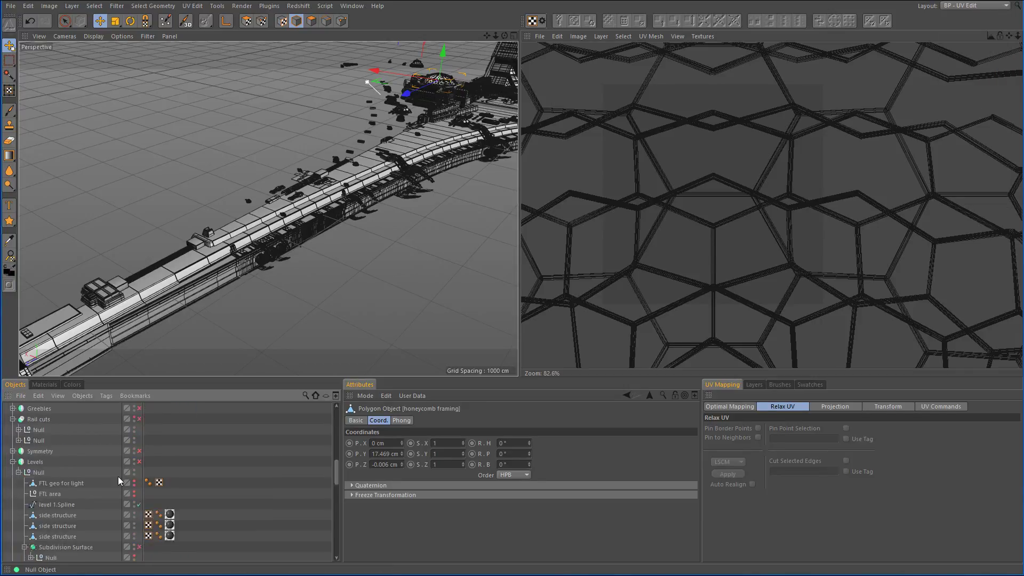
scroll(118, 477, down, 6)
scroll(118, 477, up, 6)
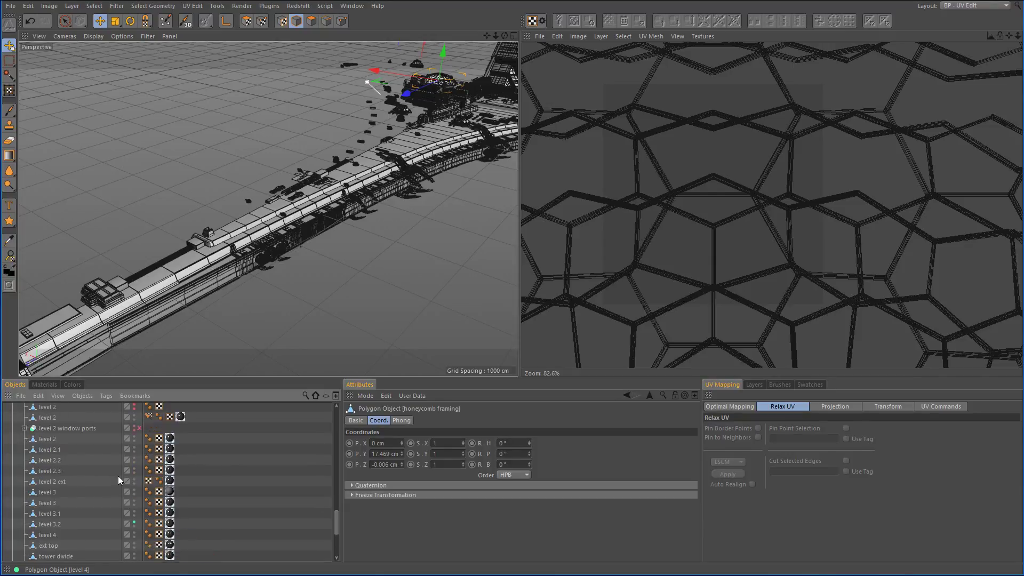
scroll(112, 482, down, 3)
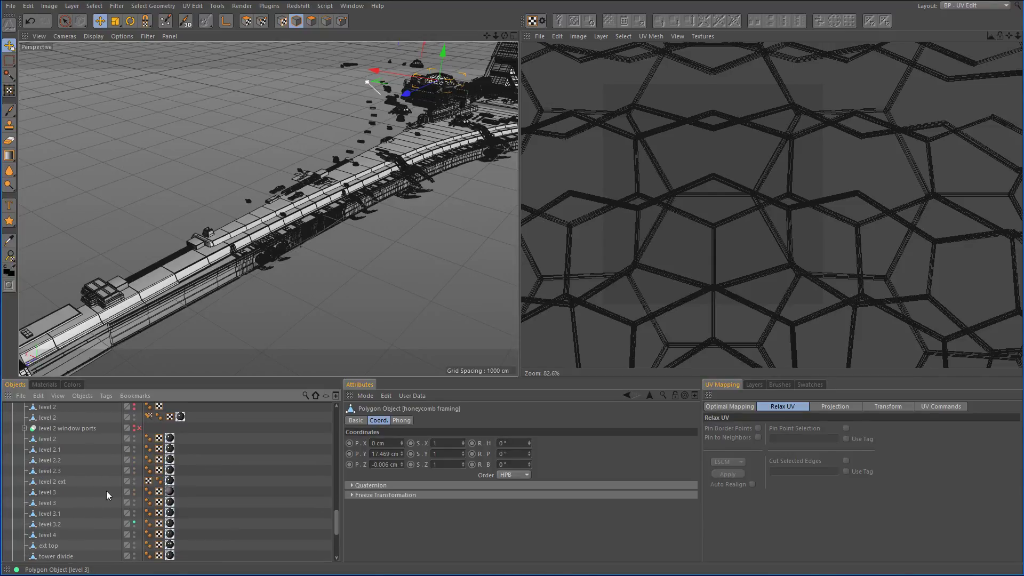
click(50, 494)
click(134, 490)
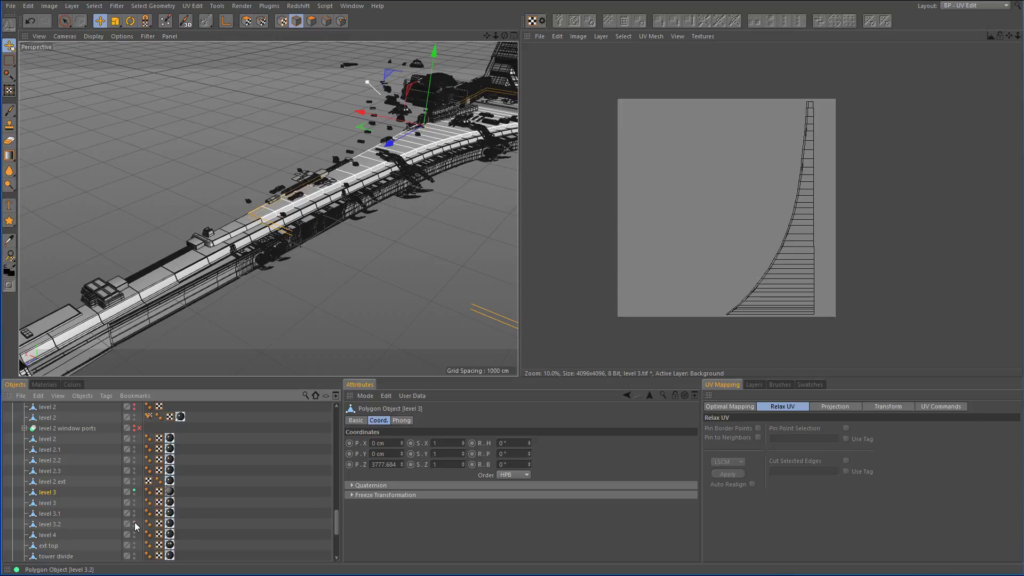
scroll(133, 528, up, 10)
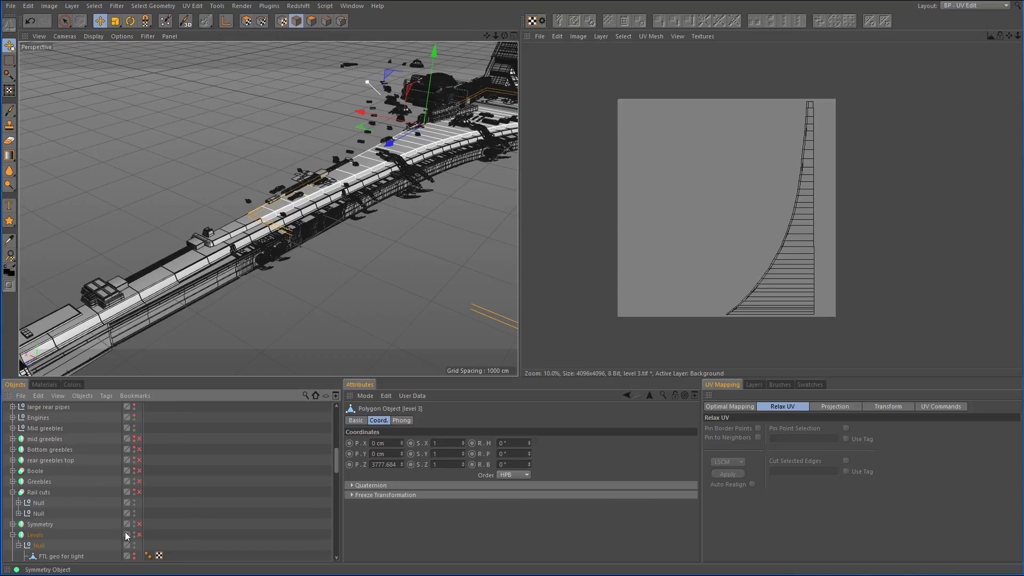
scroll(127, 543, down, 5)
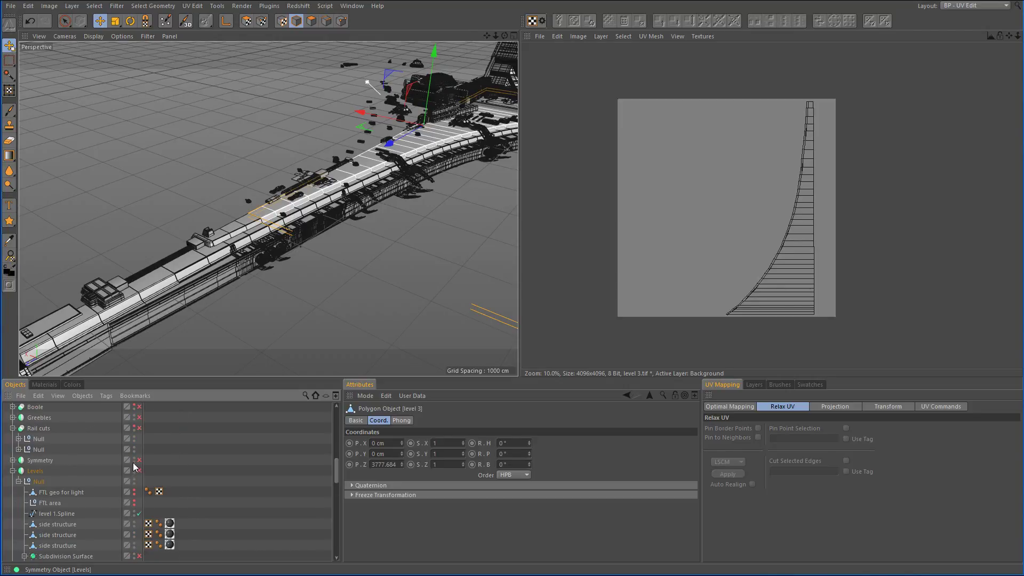
scroll(131, 474, up, 2)
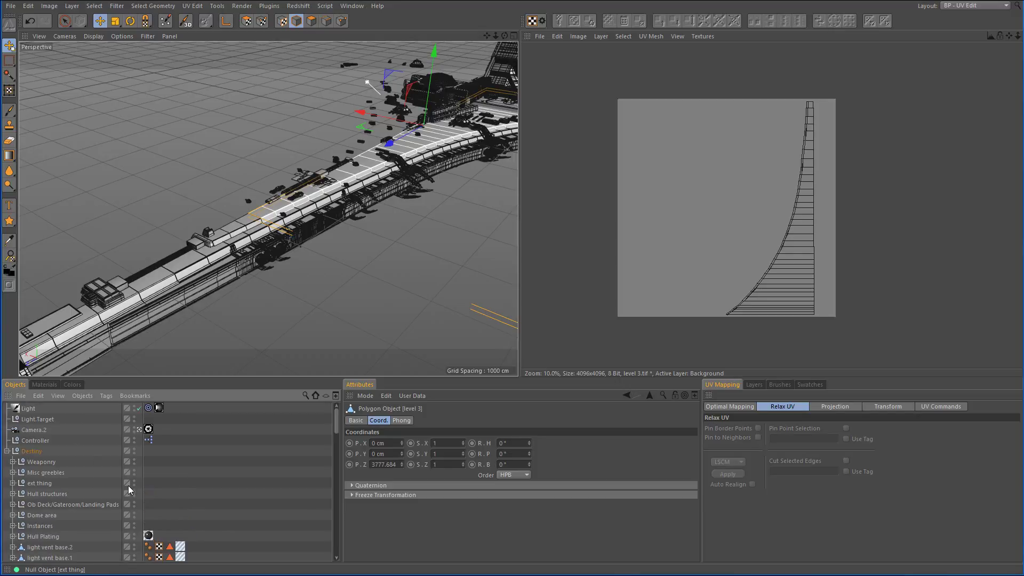
click(134, 450)
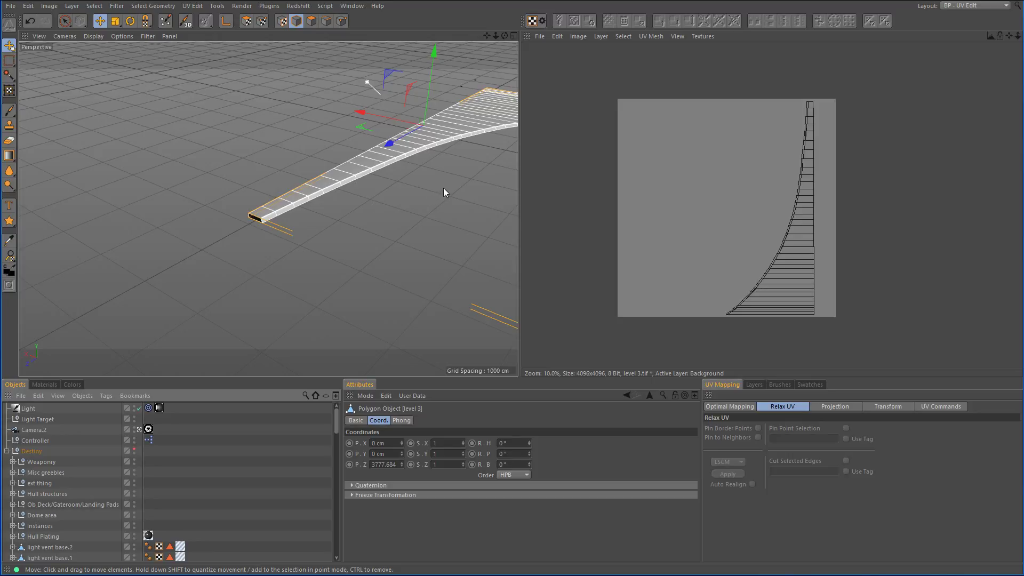
Inspect the isolated level 3 panel's end, sloped side and overall curve.
alt+drag(443, 188, 372, 216)
scroll(275, 261, up, 5)
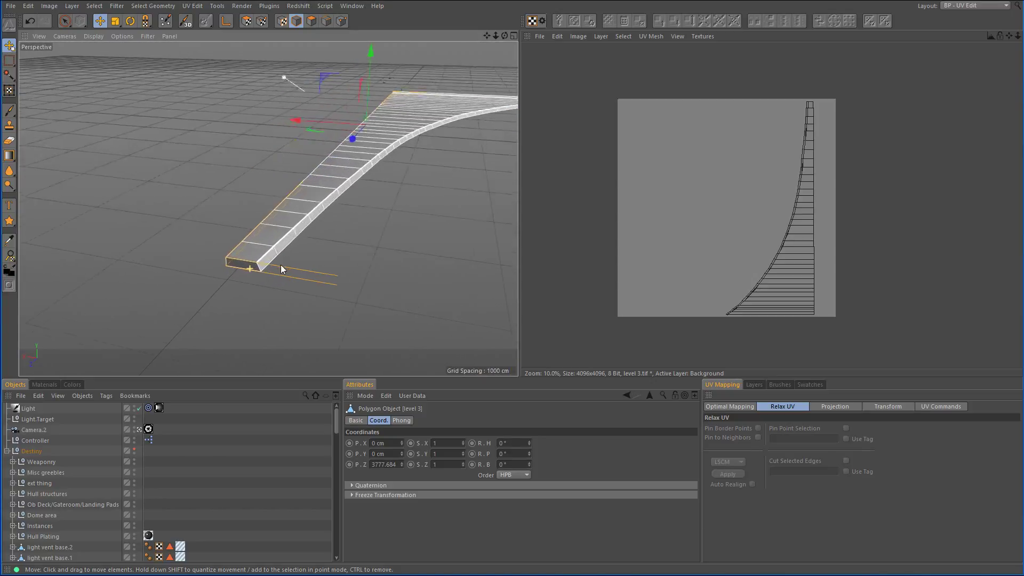
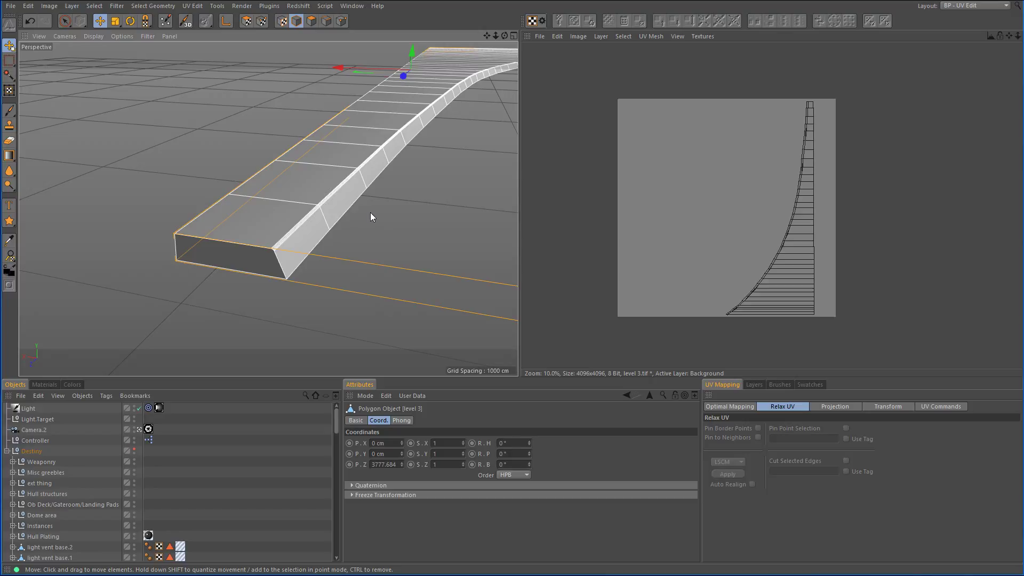
alt+drag(387, 204, 343, 213)
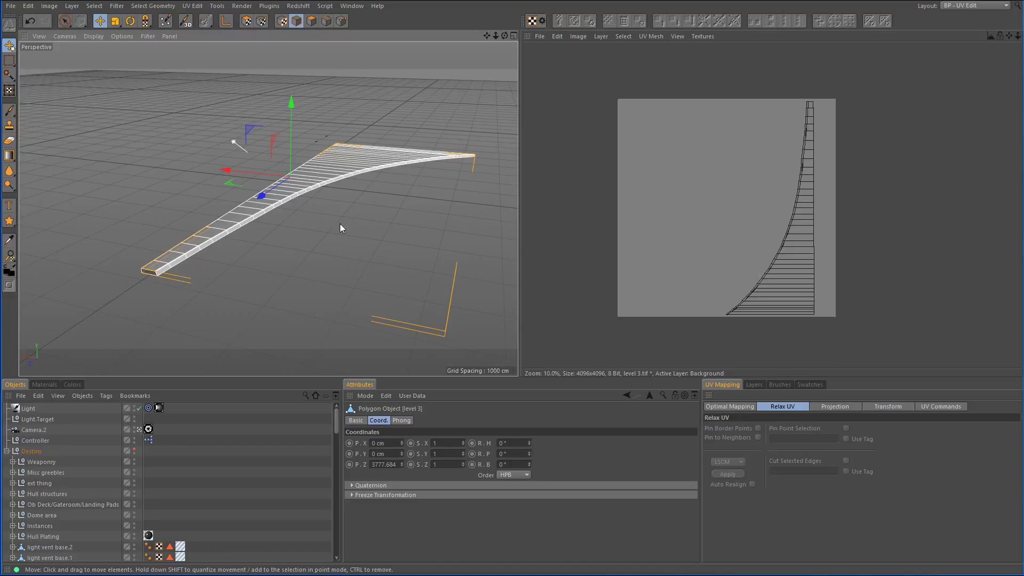
alt+drag(343, 224, 208, 281)
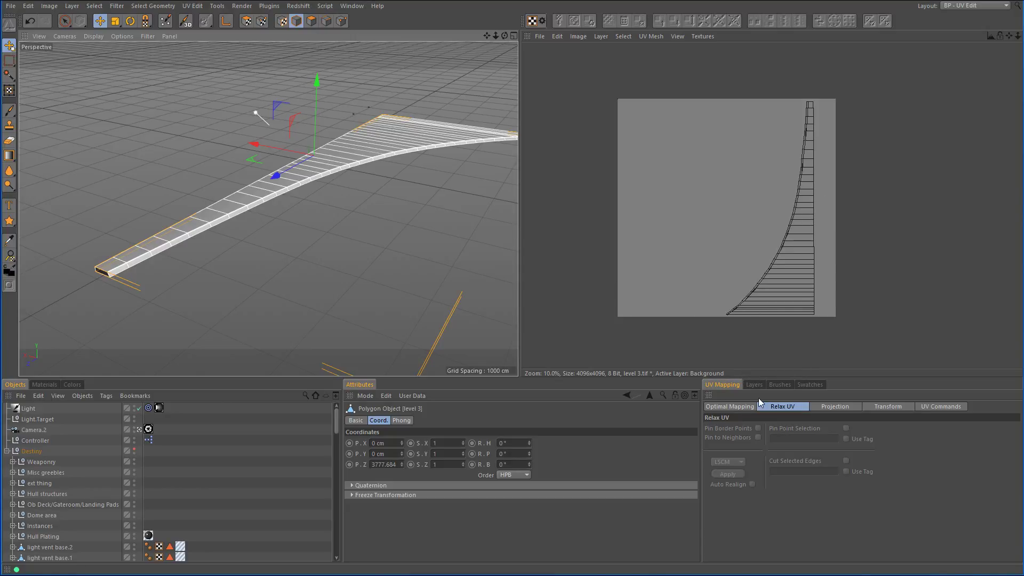
Select the level 3 panel's texture tag and review its texture layers and the colour swatches, returning to the Relax UV settings.
scroll(241, 498, down, 4)
scroll(241, 499, down, 3)
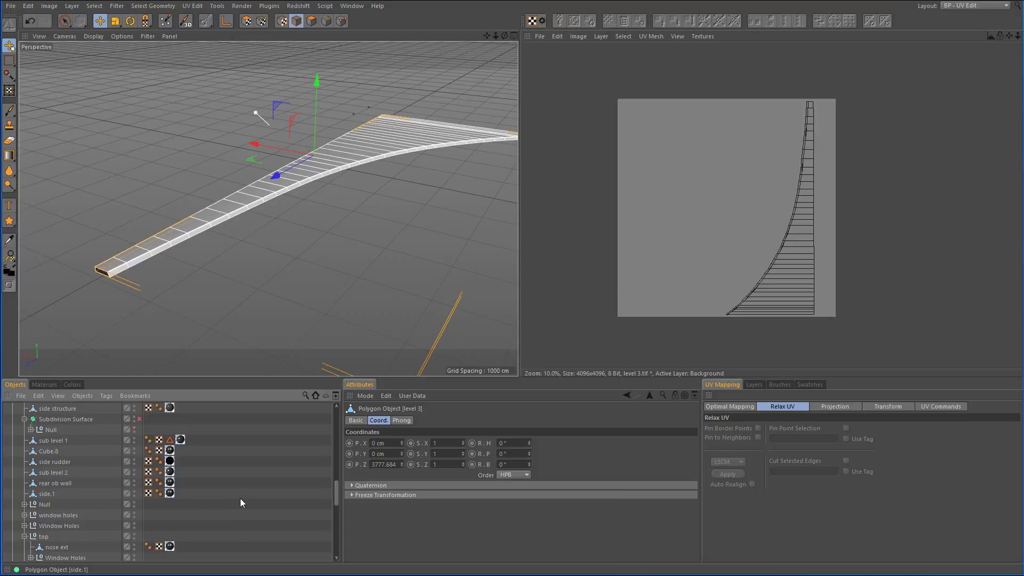
scroll(240, 500, down, 5)
scroll(240, 503, up, 2)
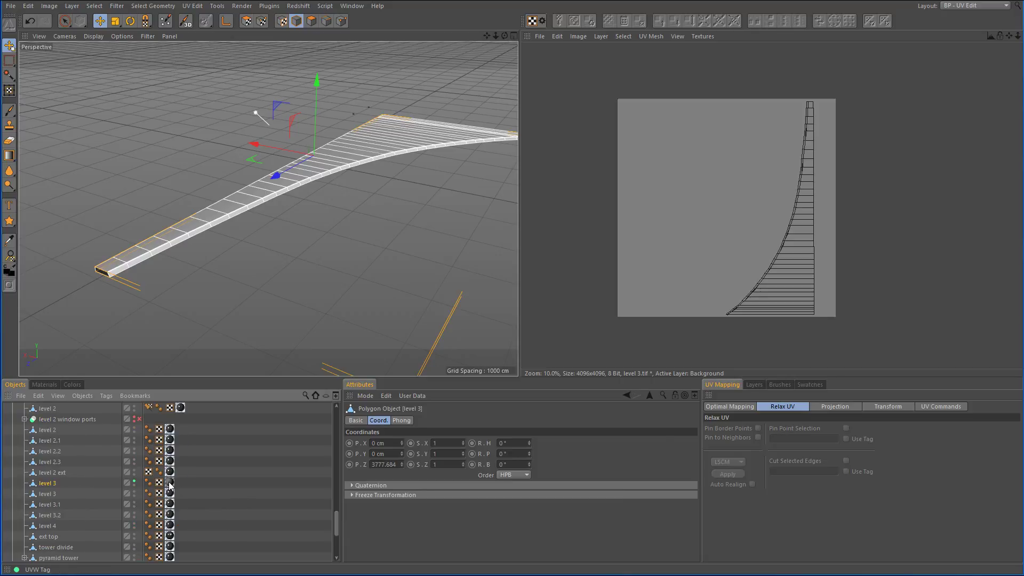
click(170, 482)
click(52, 483)
click(756, 385)
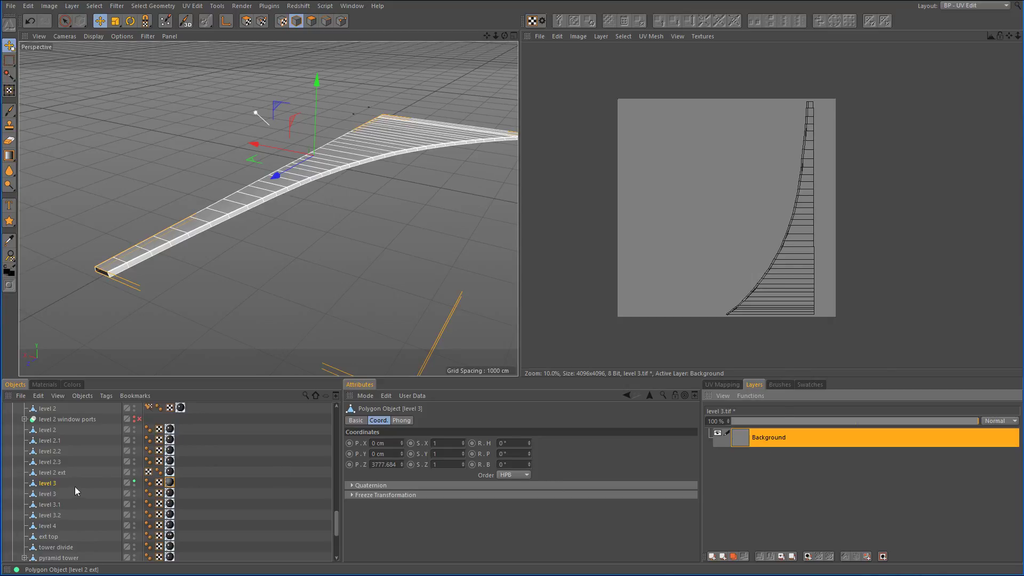
click(171, 483)
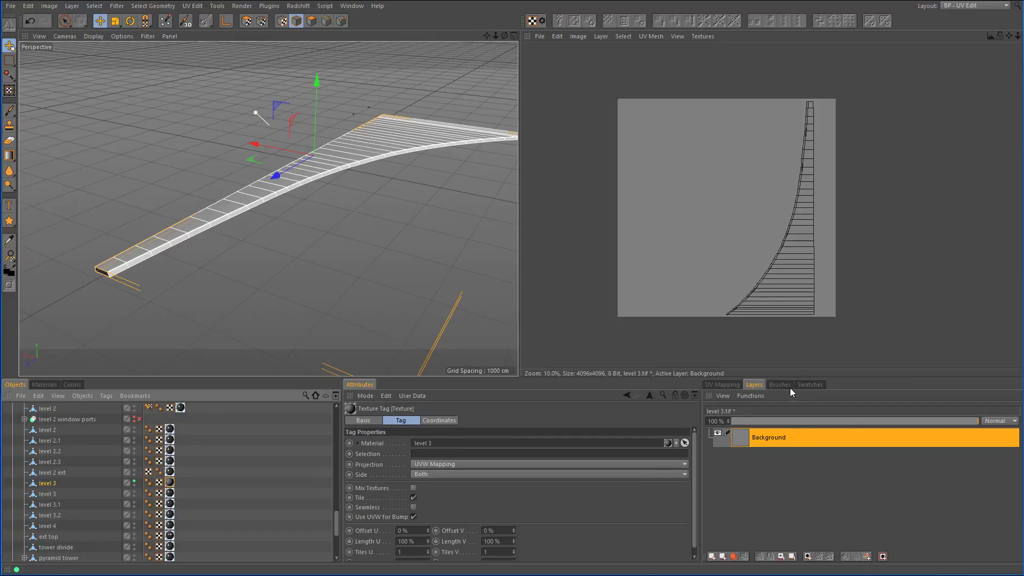
click(811, 384)
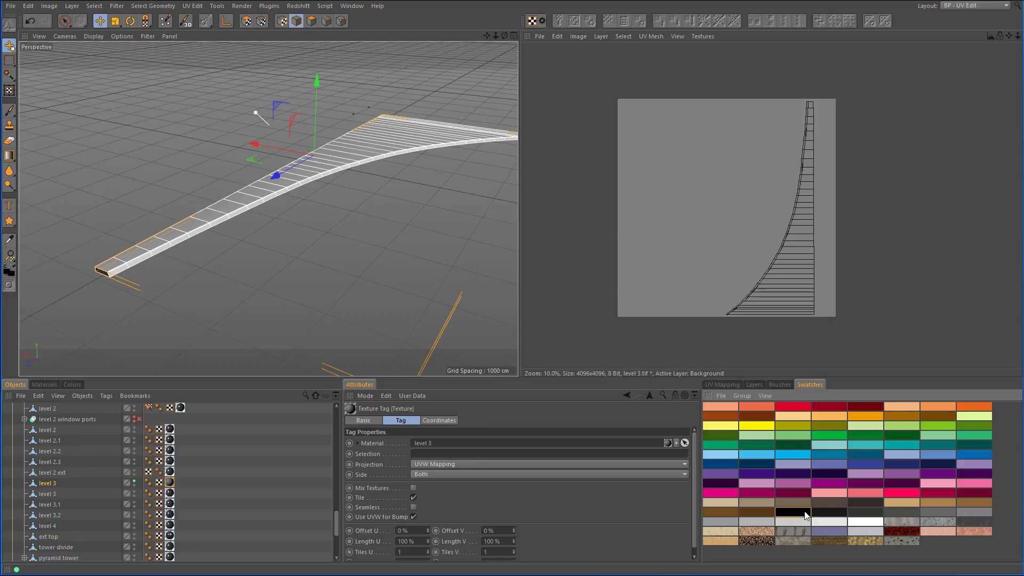
click(734, 386)
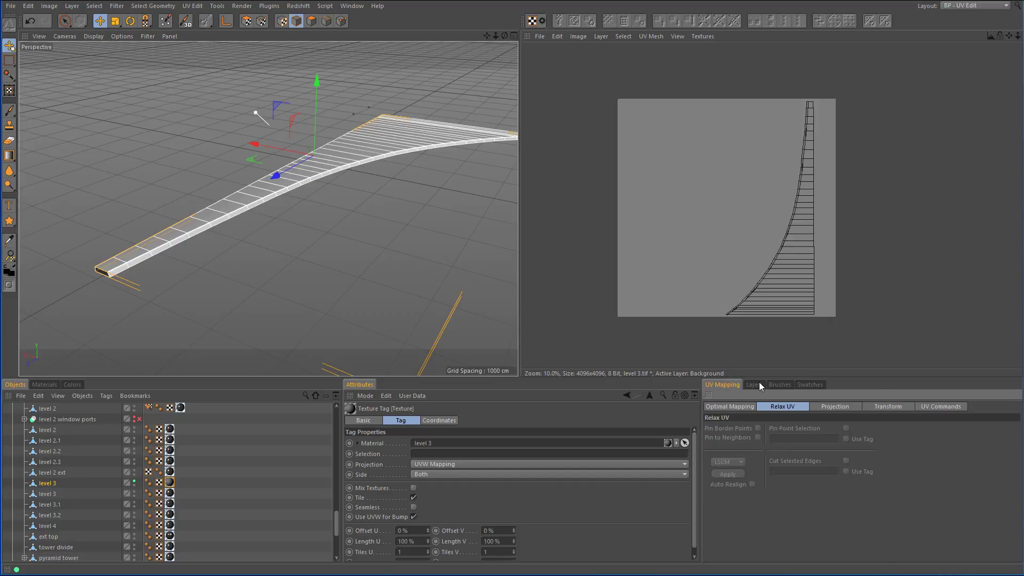
Create a UV mesh layer in the level 3 texture and add a new empty paint layer above it.
click(757, 385)
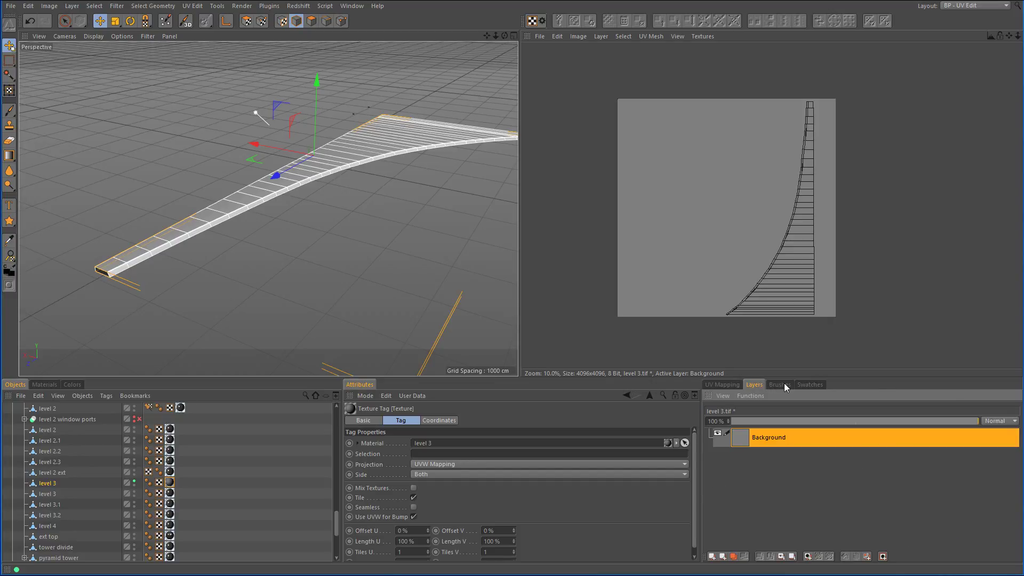
click(784, 384)
click(756, 385)
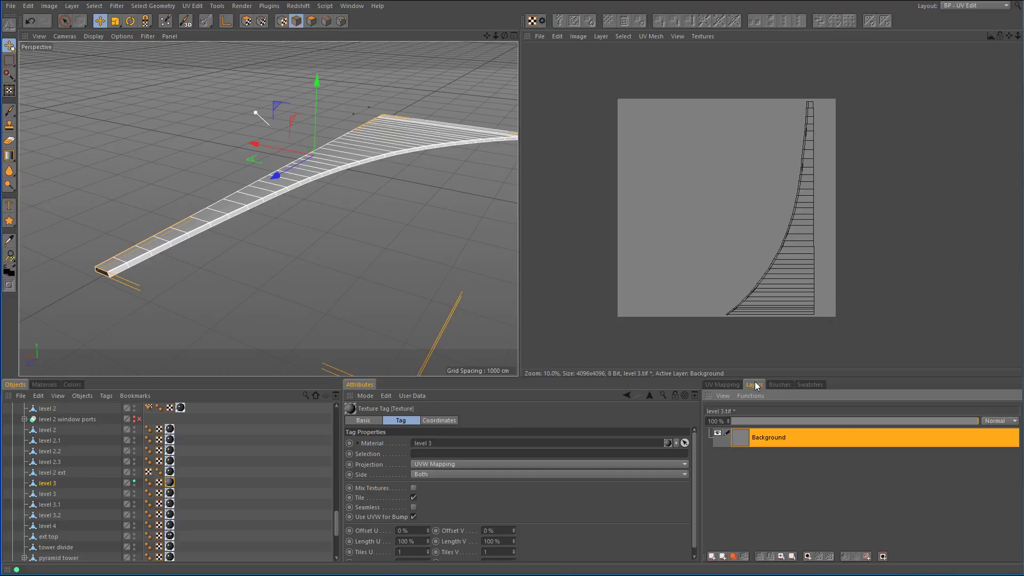
click(866, 557)
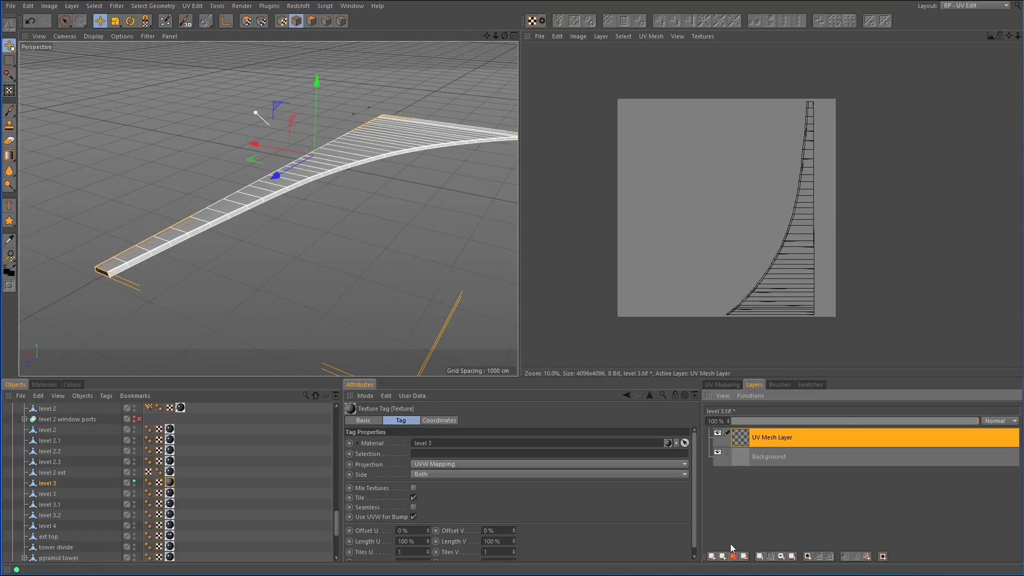
click(714, 556)
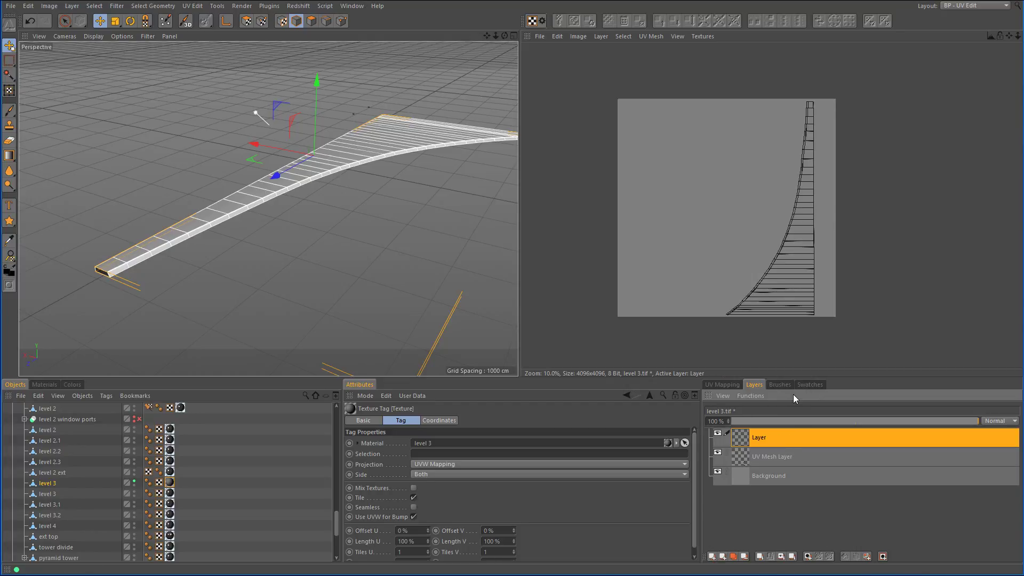
Pick a green swatch for the Brush and paint an arrow and a smiley face on the wide end of the panel's UV mesh.
click(13, 111)
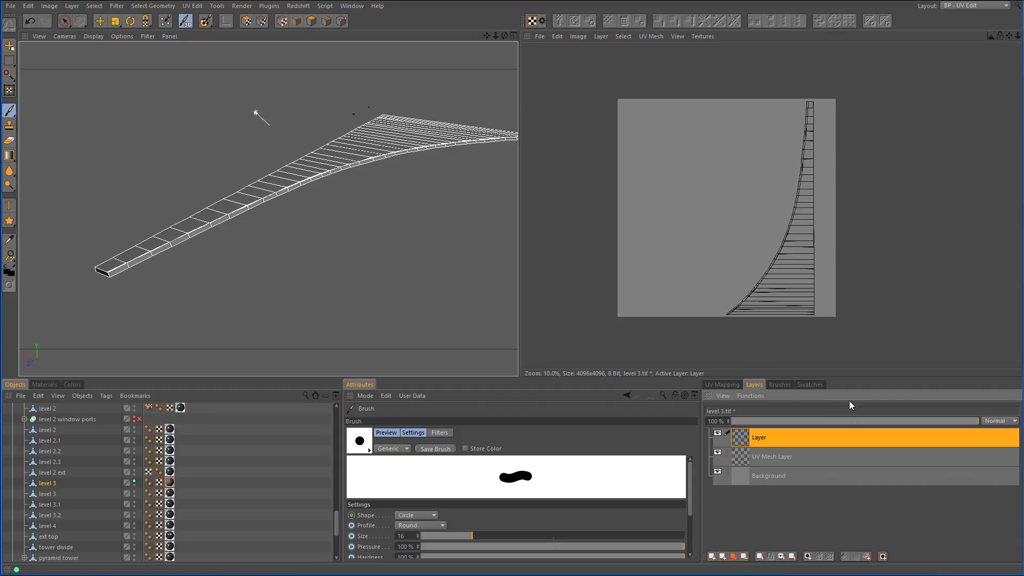
click(807, 386)
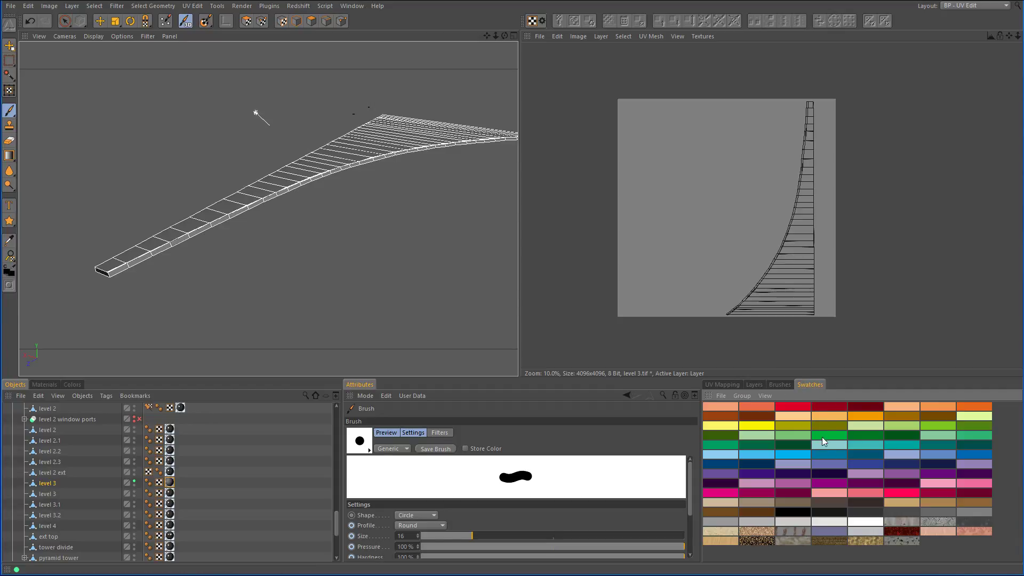
click(754, 385)
scroll(782, 318, up, 3)
scroll(783, 318, up, 2)
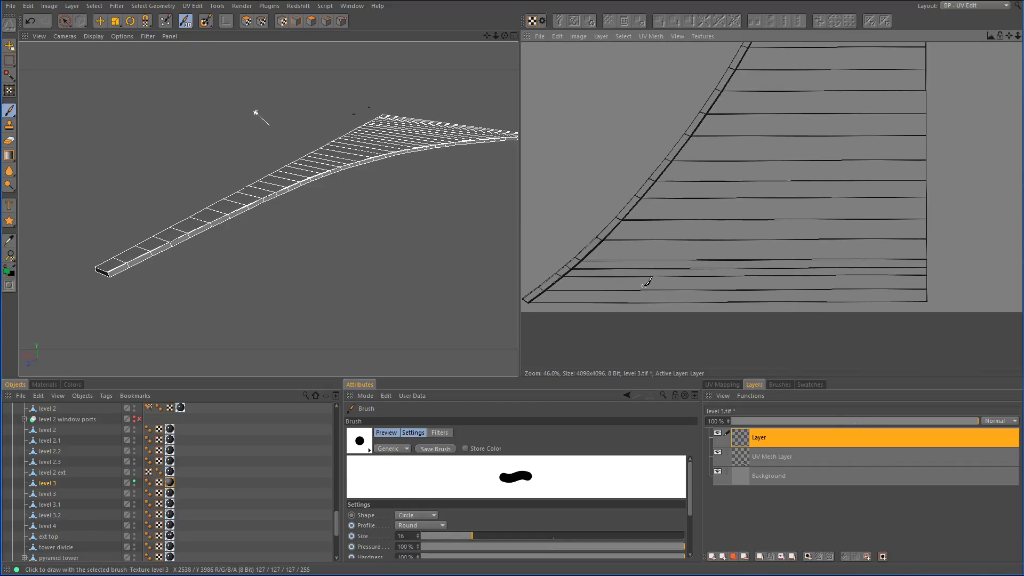
mouse_move(644, 286)
mouse_down()
mouse_move(694, 224)
mouse_move(657, 238)
mouse_up()
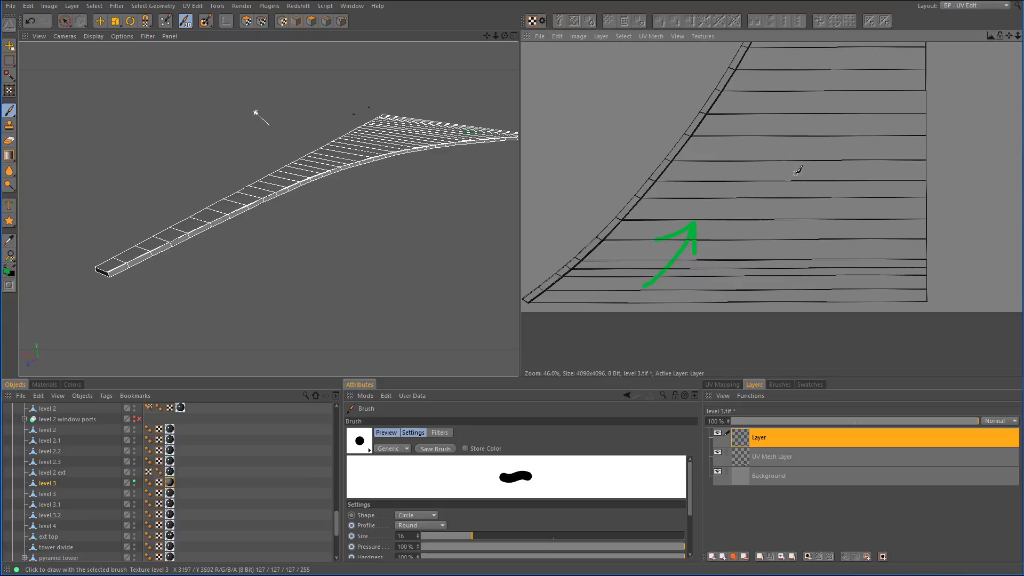
mouse_move(793, 131)
mouse_down()
mouse_move(803, 172)
mouse_move(830, 177)
mouse_move(818, 210)
mouse_move(853, 178)
mouse_up()
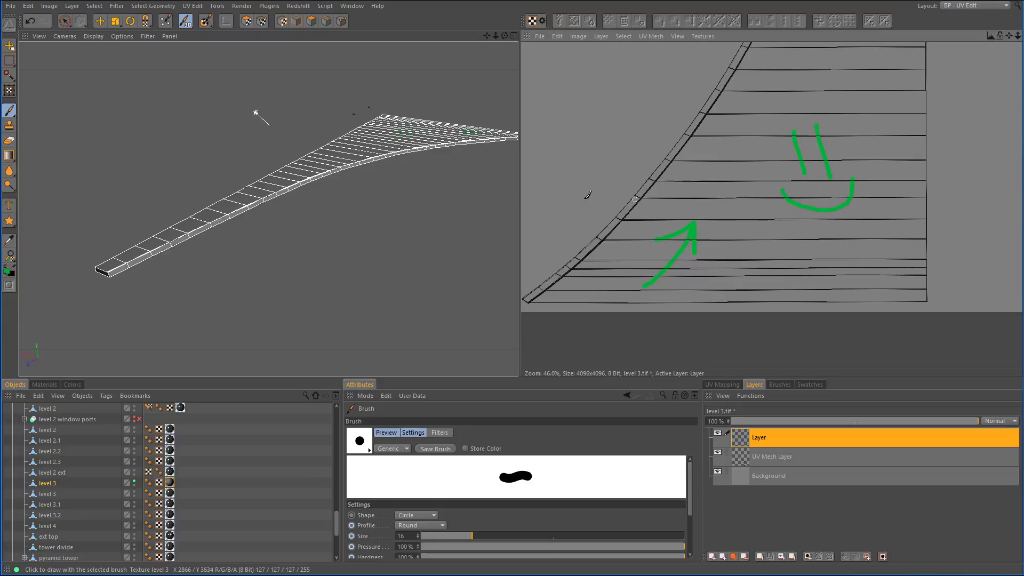
mouse_move(459, 172)
alt+mouse_down()
mouse_move(338, 210)
mouse_move(281, 172)
mouse_move(286, 166)
alt+mouse_up()
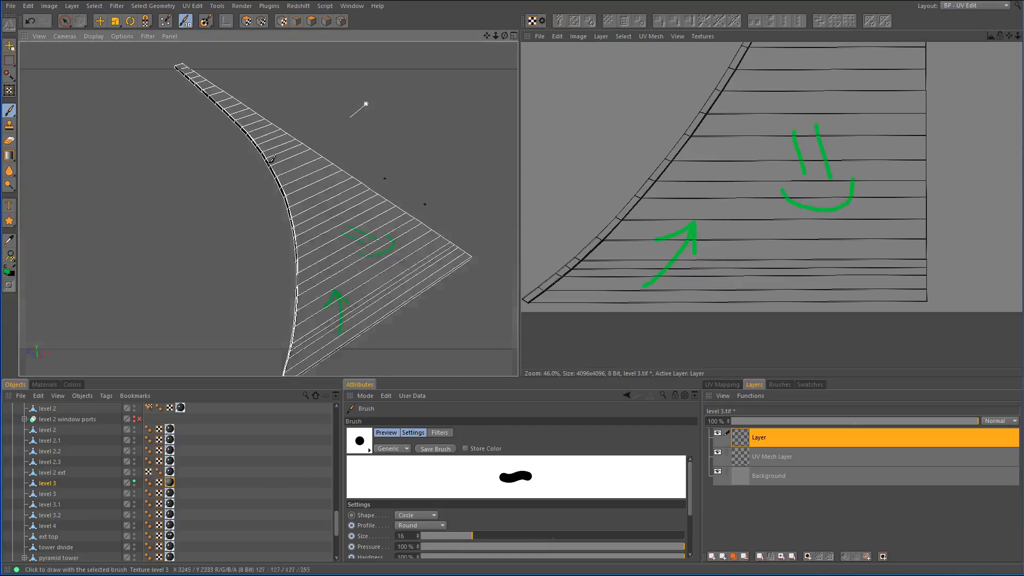
Paint a thick green arrow pointing along the narrow tip of the panel's UV mesh, filling in its arrowhead.
scroll(760, 183, down, 4)
scroll(760, 183, up, 5)
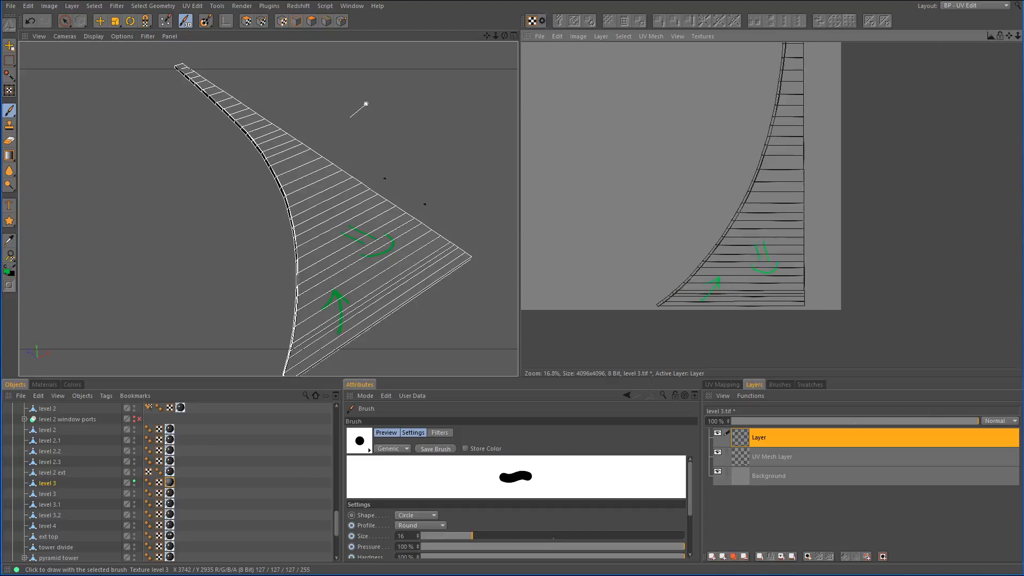
scroll(761, 71, up, 2)
scroll(761, 74, up, 8)
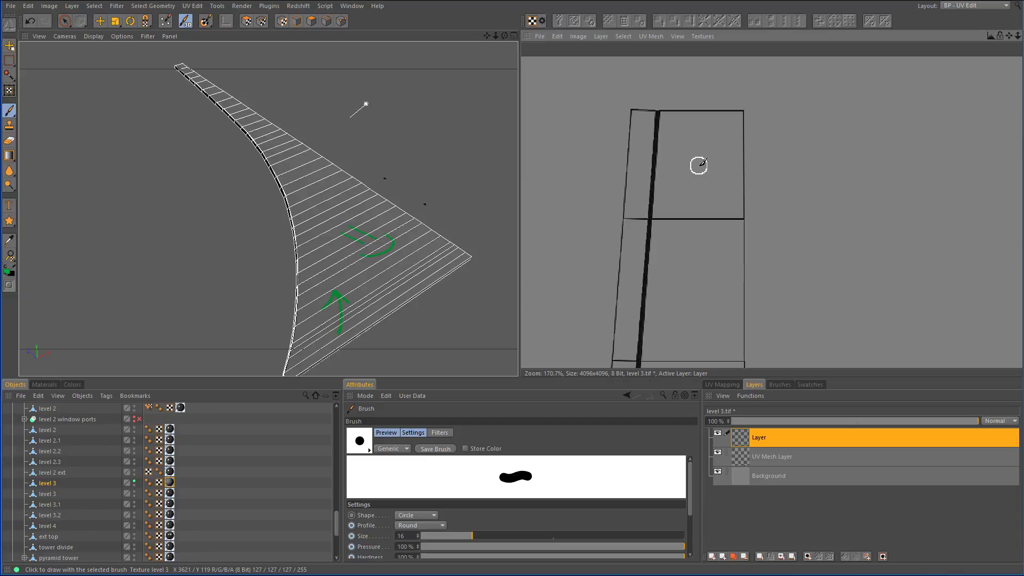
drag(701, 142, 700, 358)
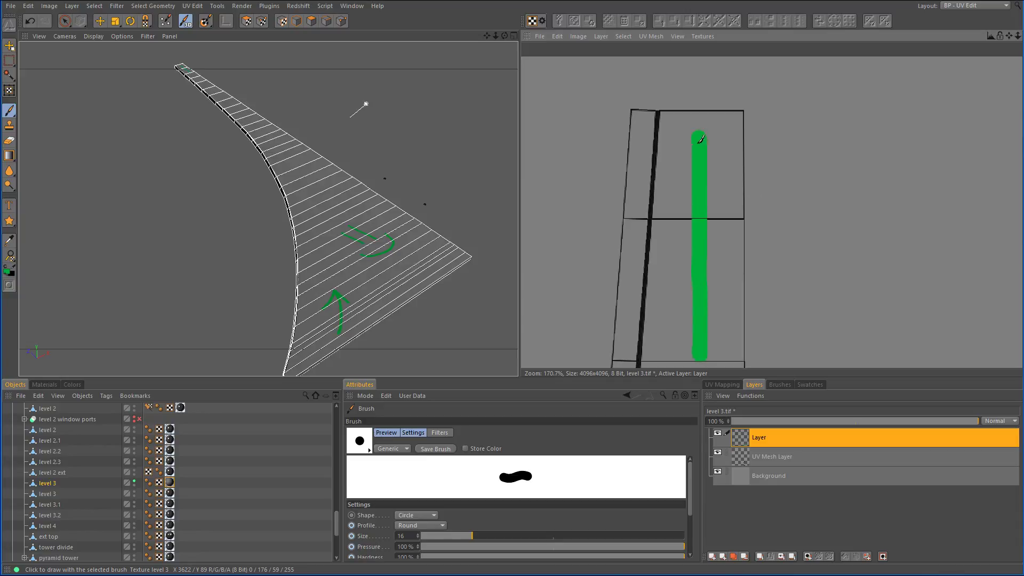
mouse_move(699, 140)
mouse_down()
mouse_move(717, 184)
mouse_move(699, 128)
mouse_move(715, 170)
mouse_up()
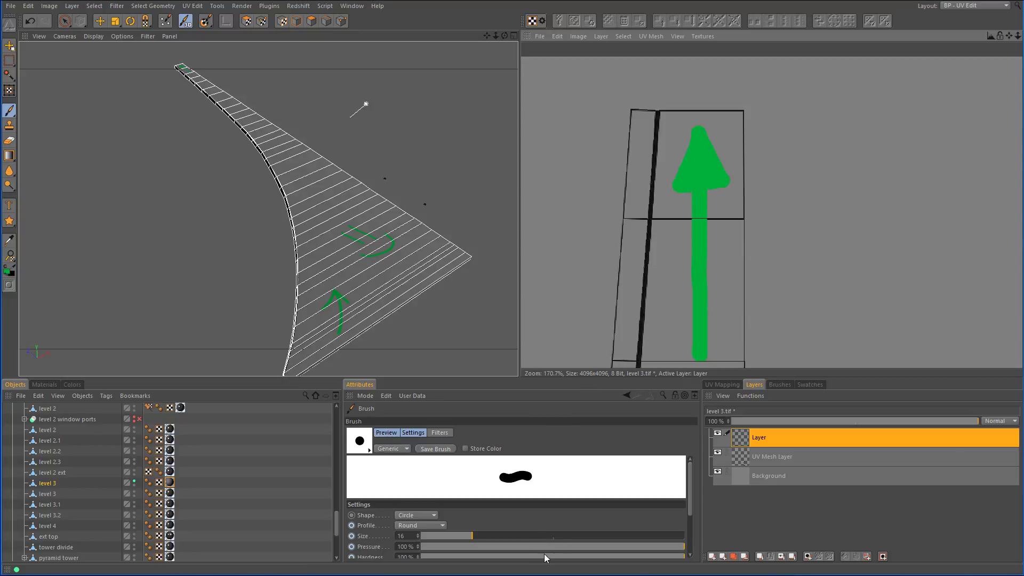
Set the brush size to 4 and paint a green zigzag across the seam between the edge strip and the panel's face, beside the arrow shaft.
drag(691, 495, 687, 520)
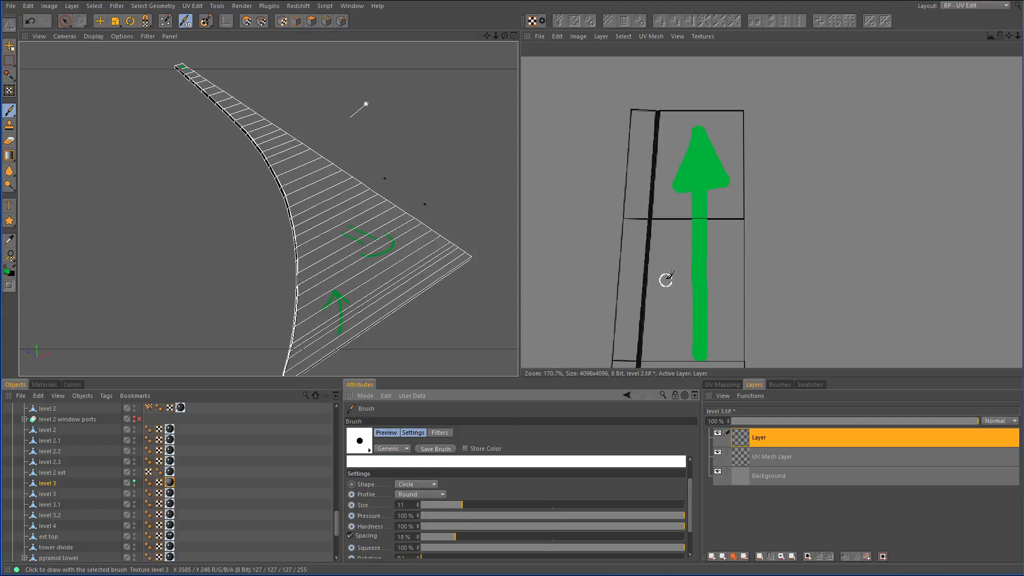
scroll(664, 280, up, 8)
scroll(736, 214, down, 1)
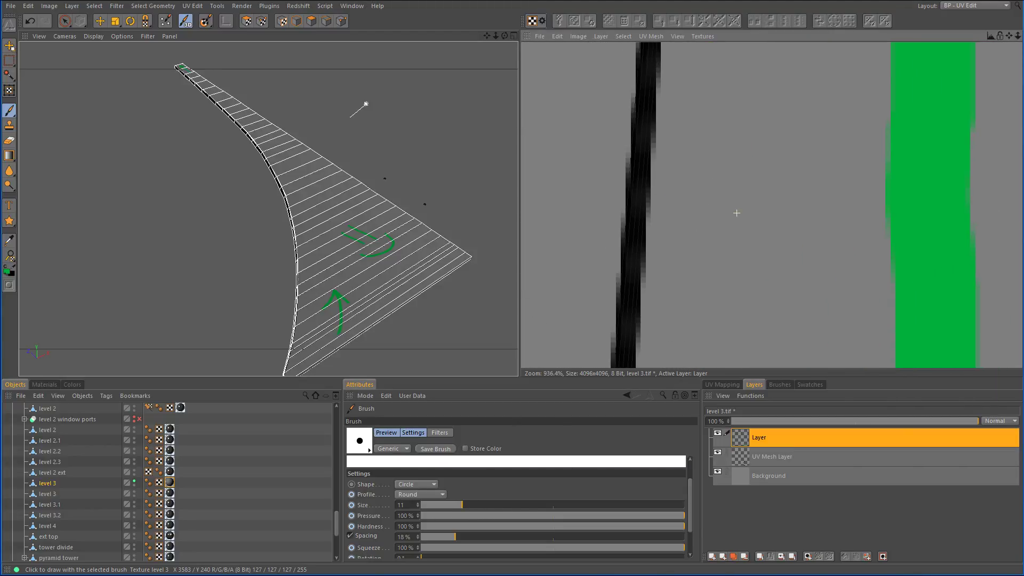
drag(462, 506, 443, 506)
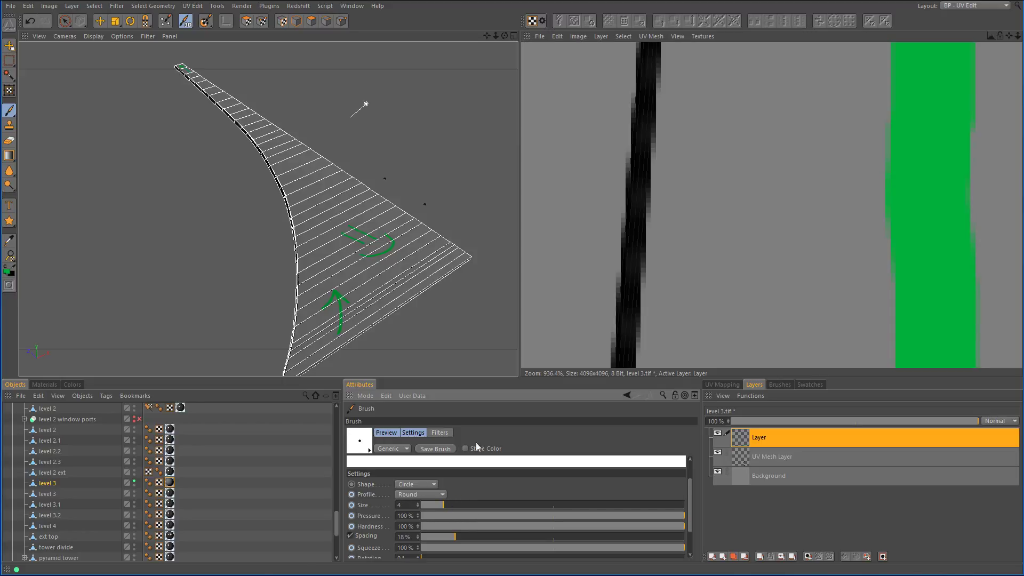
scroll(672, 239, down, 5)
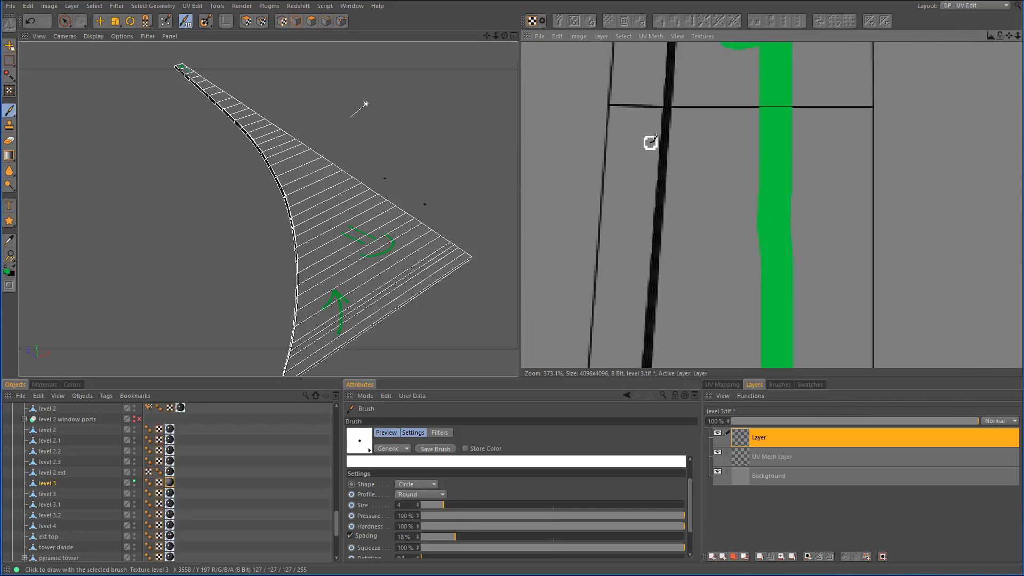
mouse_move(644, 131)
mouse_down()
mouse_move(667, 145)
mouse_move(667, 243)
mouse_move(628, 256)
mouse_move(672, 285)
mouse_move(627, 304)
mouse_move(665, 323)
mouse_up()
scroll(729, 305, down, 3)
scroll(729, 305, down, 2)
middle_drag(729, 305, 680, 256)
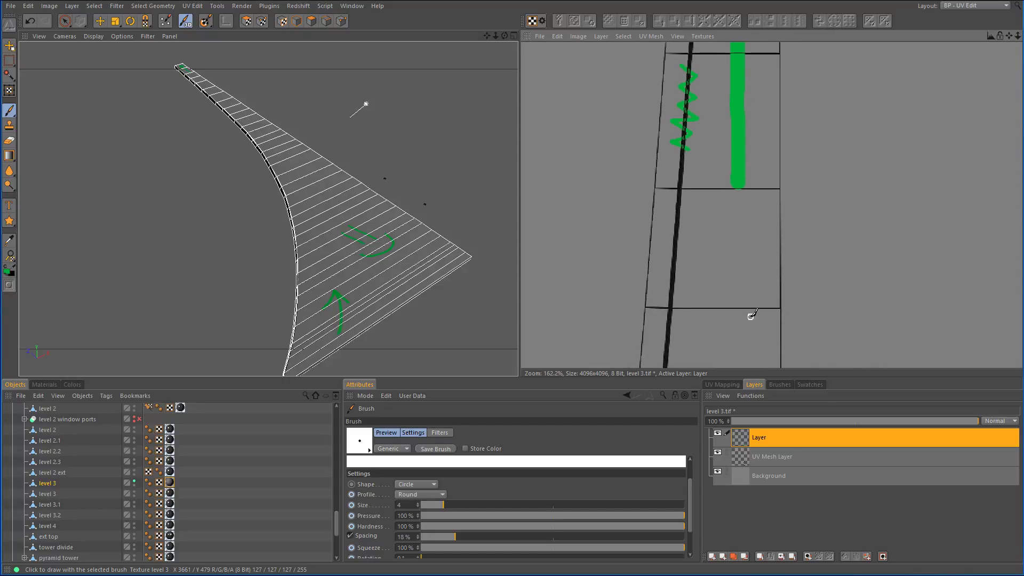
Paint wavy green lines back and forth across the edge seam in the next two UV segments beyond the arrow.
scroll(680, 256, up, 5)
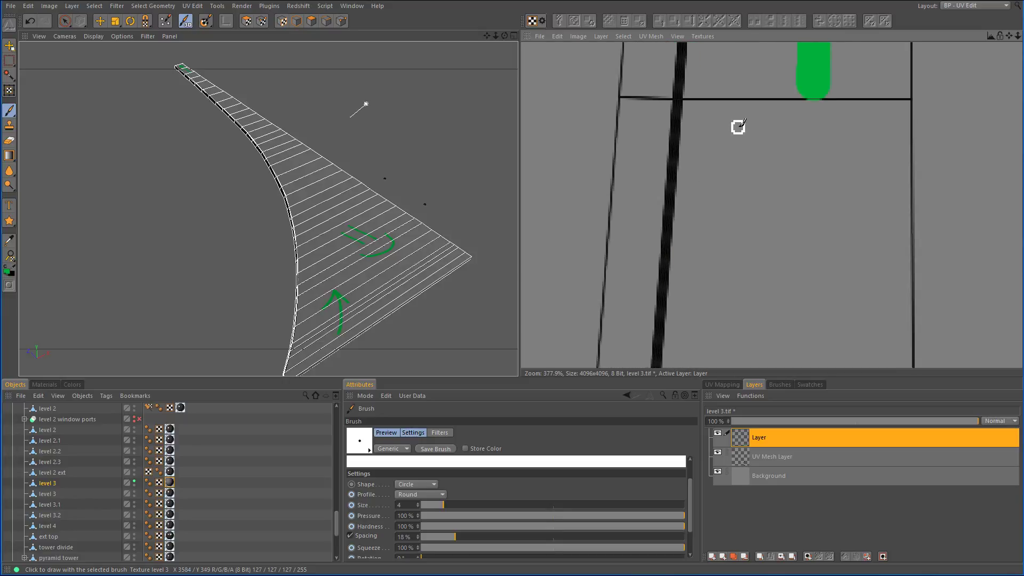
mouse_move(712, 122)
mouse_down()
mouse_move(653, 128)
mouse_move(685, 162)
mouse_move(629, 160)
mouse_move(639, 208)
mouse_move(719, 230)
mouse_move(667, 274)
mouse_move(630, 263)
mouse_move(646, 280)
mouse_move(633, 303)
mouse_move(736, 288)
mouse_move(673, 333)
mouse_move(621, 336)
mouse_move(701, 361)
mouse_up()
scroll(720, 297, down, 4)
middle_drag(739, 308, 715, 143)
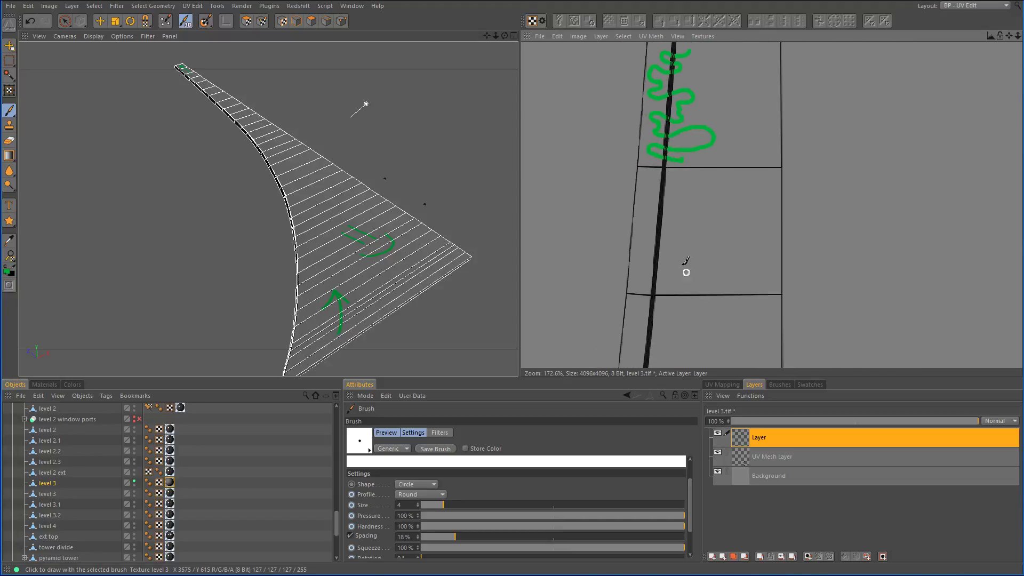
scroll(686, 262, up, 3)
mouse_move(718, 151)
mouse_down()
mouse_move(675, 153)
mouse_move(704, 280)
mouse_move(651, 336)
mouse_up()
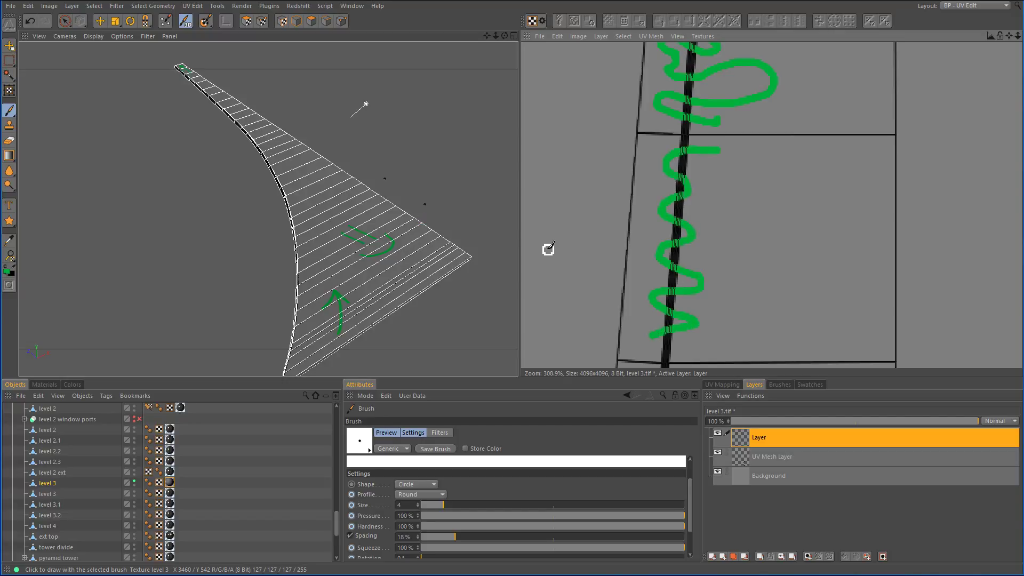
Examine how the painted strokes wrap over the panel's edge in 3D, and the edge strip's corner at the UV mesh's wide end.
alt+drag(218, 153, 309, 192)
mouse_move(142, 283)
alt+right_down()
mouse_move(208, 279)
mouse_move(226, 266)
alt+right_up()
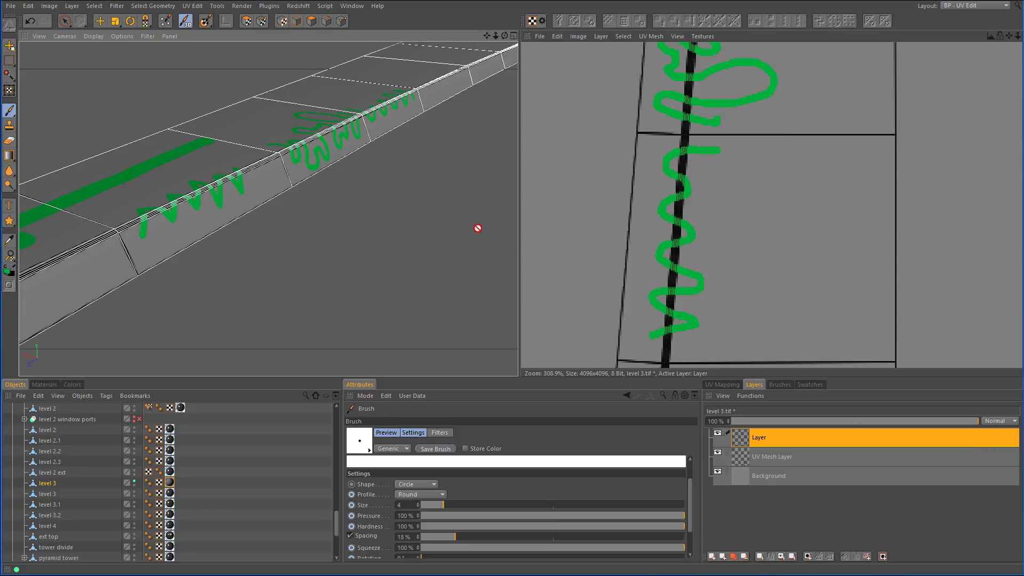
alt+right_drag(398, 202, 357, 228)
alt+drag(306, 227, 364, 200)
mouse_move(242, 193)
alt+right_down()
mouse_move(263, 190)
mouse_move(287, 242)
alt+right_up()
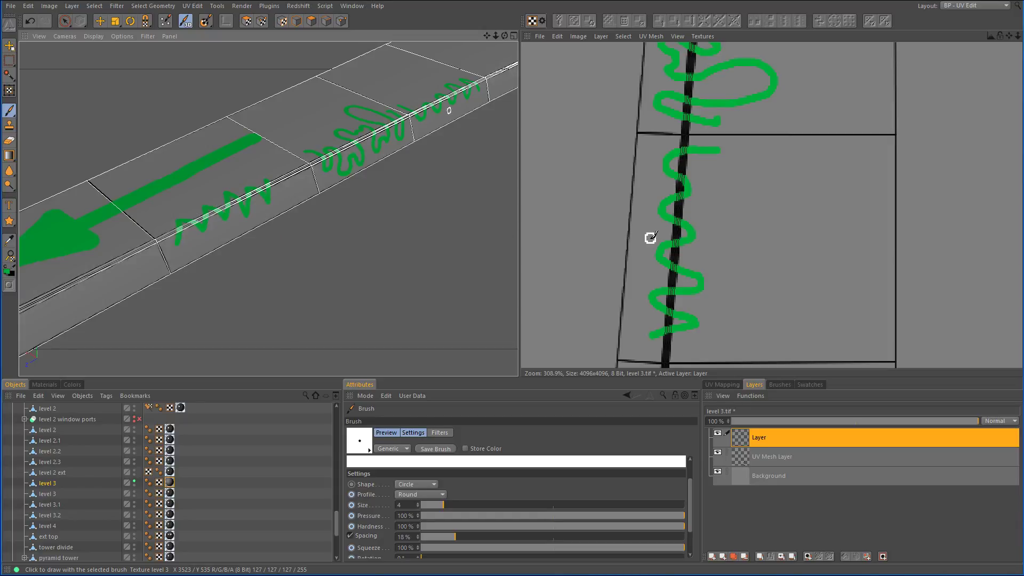
scroll(661, 240, down, 6)
scroll(676, 248, down, 3)
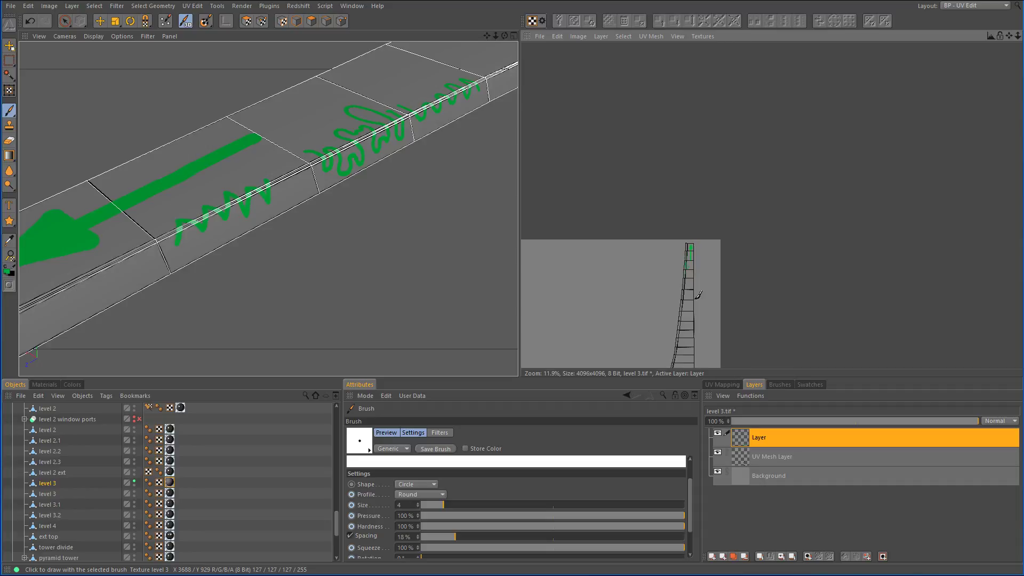
scroll(693, 273, up, 8)
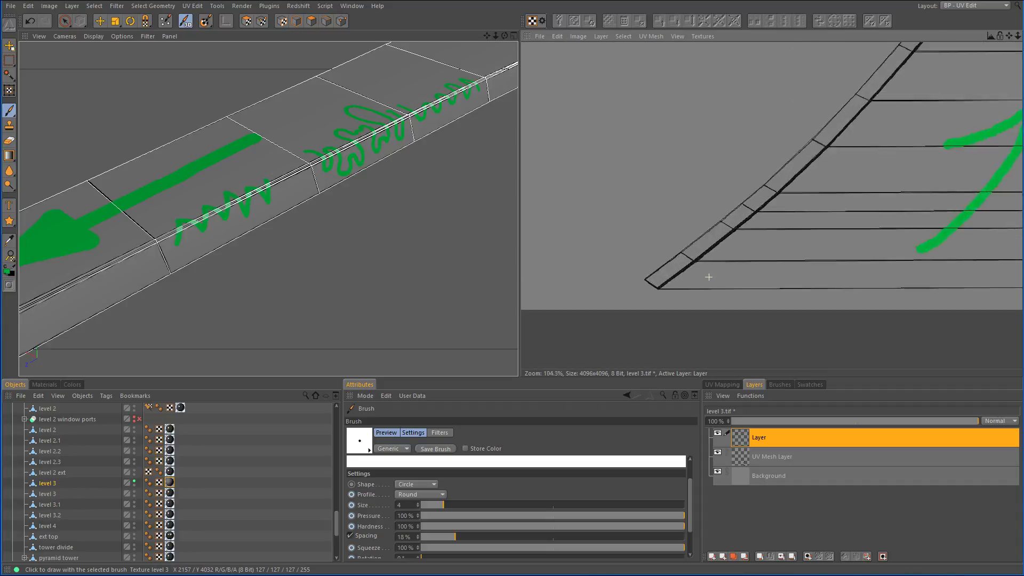
scroll(600, 293, up, 2)
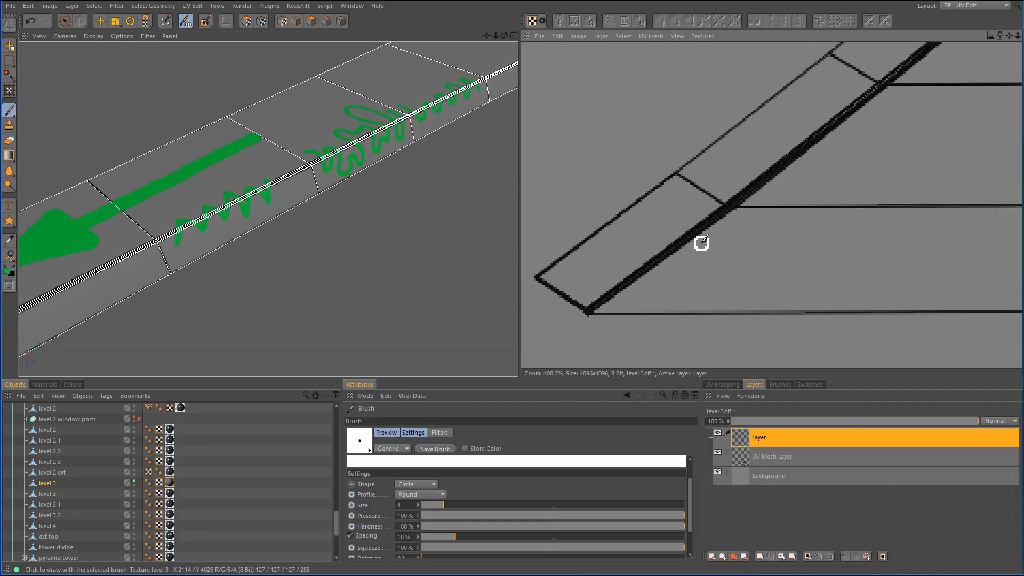
Examine how the green brush strokes along the panel's edge line up between the UV layout and the 3D model.
mouse_move(743, 235)
mouse_down()
mouse_move(680, 228)
mouse_move(640, 246)
mouse_move(627, 288)
mouse_move(608, 280)
mouse_up()
mouse_move(743, 160)
mouse_down()
mouse_move(800, 184)
mouse_move(867, 152)
mouse_move(824, 129)
mouse_up()
scroll(662, 304, down, 7)
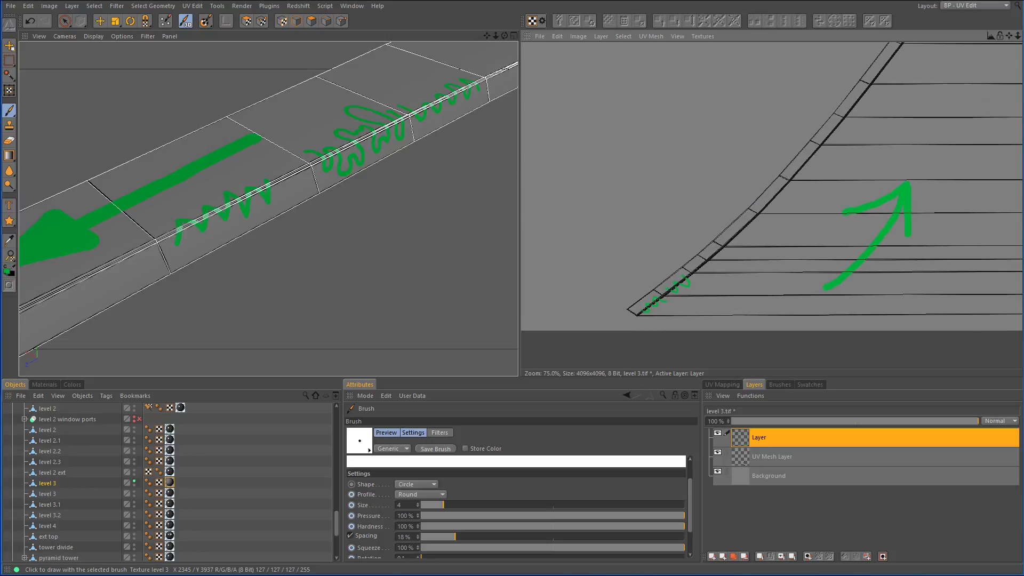
scroll(286, 183, down, 10)
alt+right_drag(286, 183, 260, 188)
alt+middle_drag(465, 164, 267, 228)
mouse_move(378, 161)
alt+right_down()
mouse_move(565, 162)
mouse_move(310, 184)
alt+right_up()
mouse_move(350, 190)
alt+mouse_down()
mouse_move(375, 173)
mouse_move(415, 199)
mouse_move(416, 213)
mouse_move(320, 176)
mouse_move(313, 201)
alt+mouse_up()
mouse_move(314, 201)
alt+right_down()
mouse_move(316, 219)
mouse_move(333, 217)
alt+right_up()
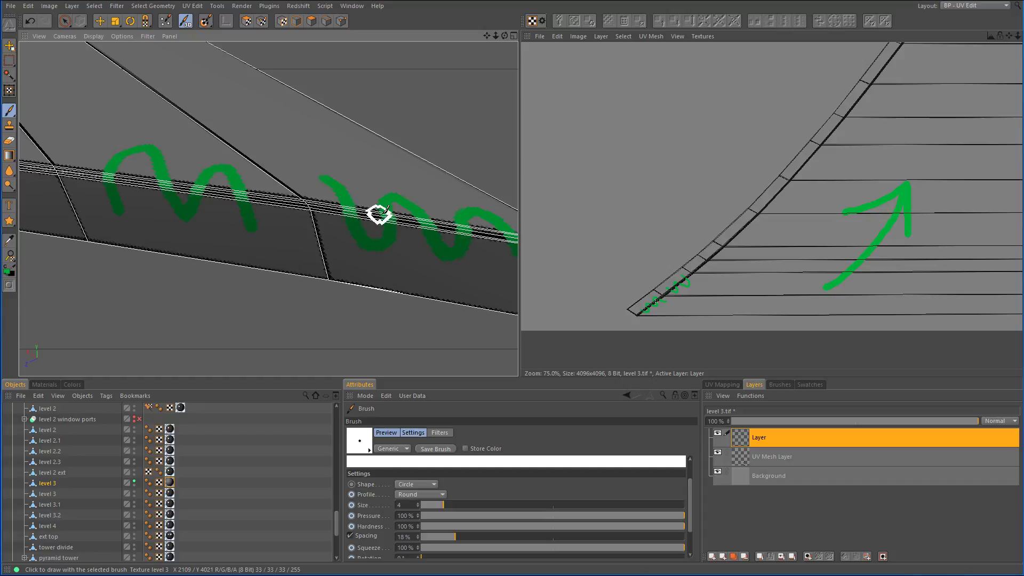
mouse_move(378, 215)
alt+mouse_down()
mouse_move(237, 222)
mouse_move(198, 247)
mouse_move(210, 217)
mouse_move(338, 197)
alt+mouse_up()
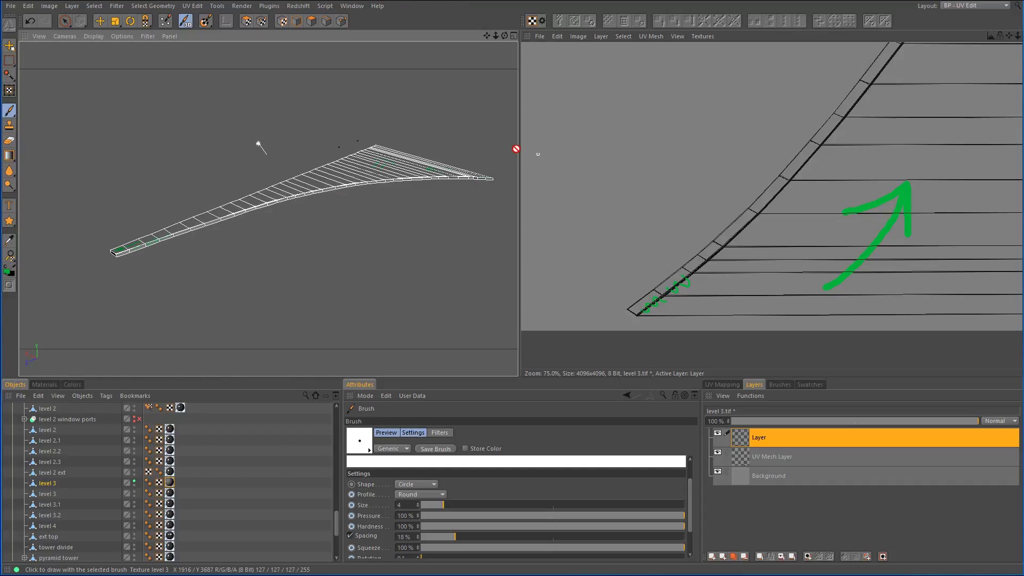
Switch to the Move tool and save the project together with its texture changes.
click(99, 22)
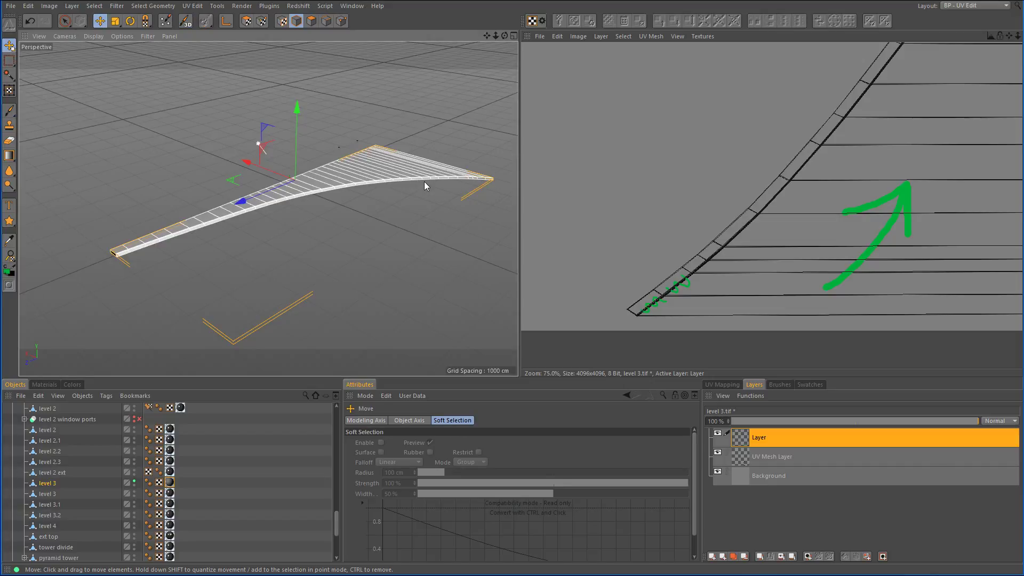
key(ctrl+s)
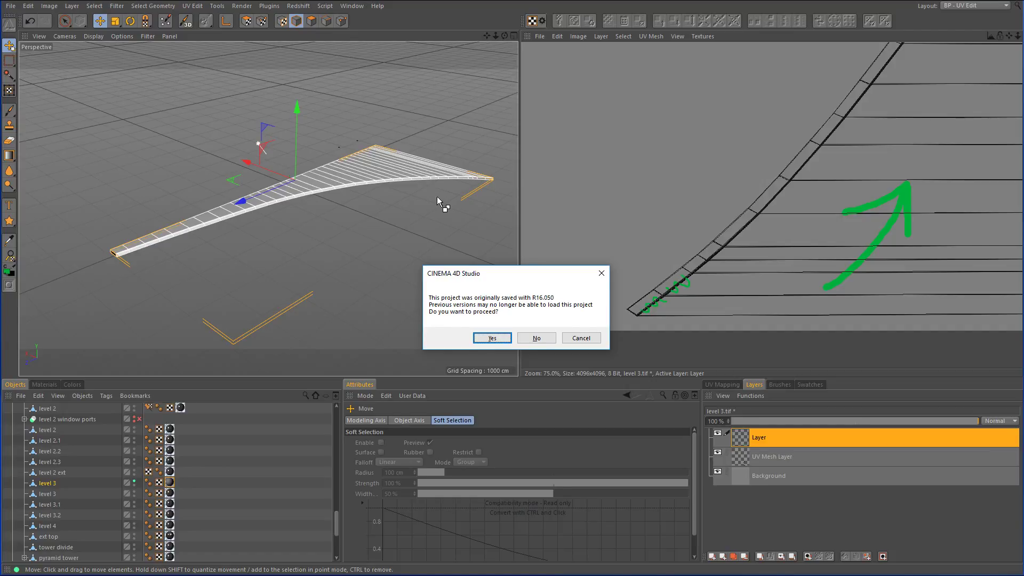
click(492, 338)
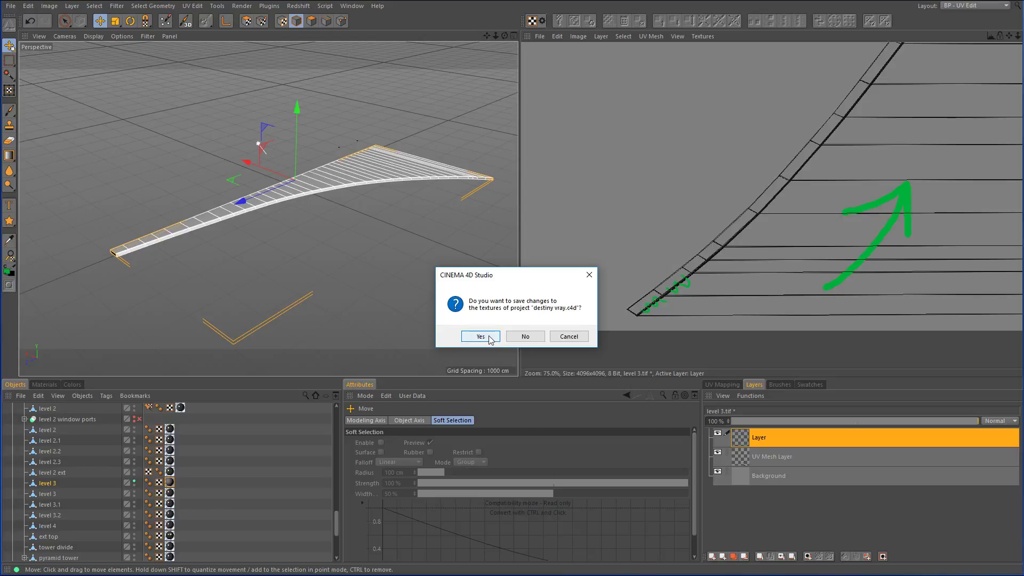
click(489, 337)
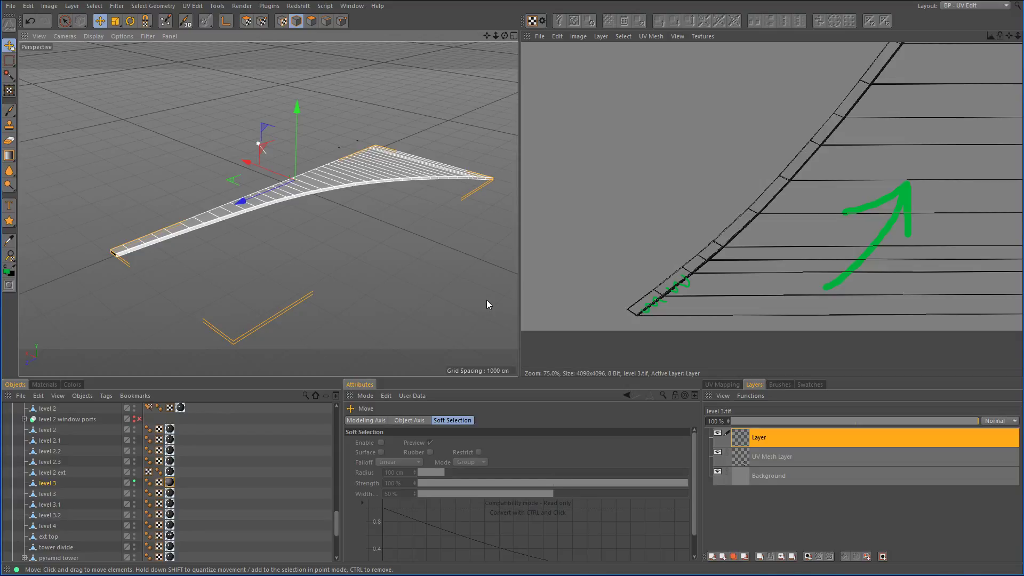
Open the level 3 texture from the tex folder in Photoshop.
mouse_move(363, 254)
alt+mouse_down()
mouse_move(391, 254)
mouse_move(362, 265)
alt+mouse_up()
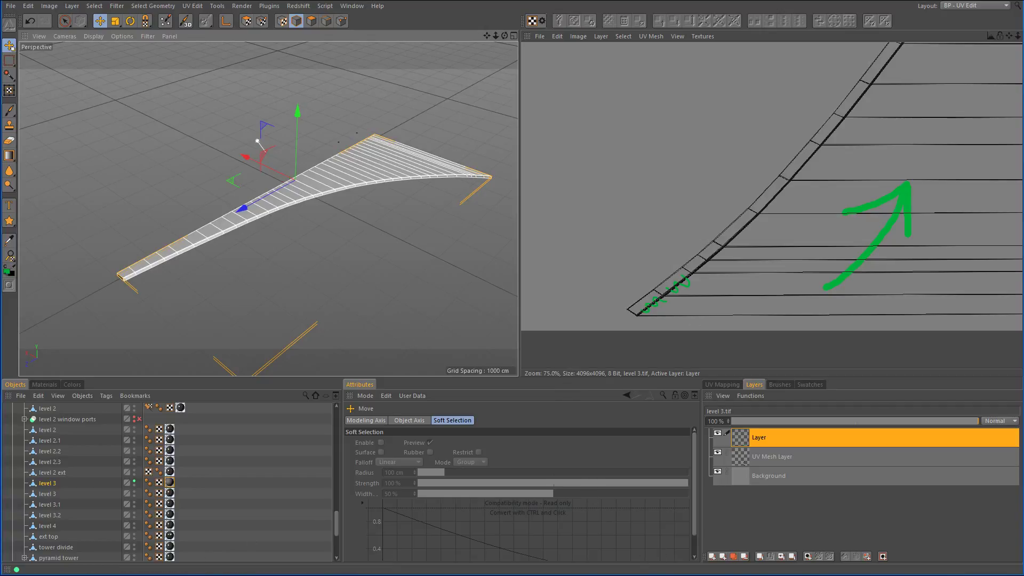
mouse_move(163, 575)
click(272, 552)
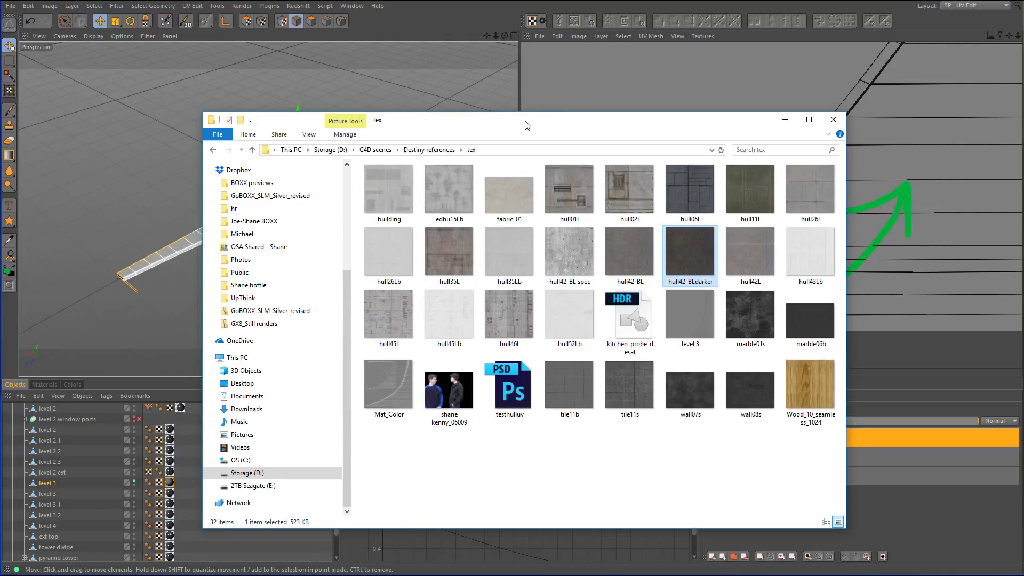
drag(521, 125, 416, 116)
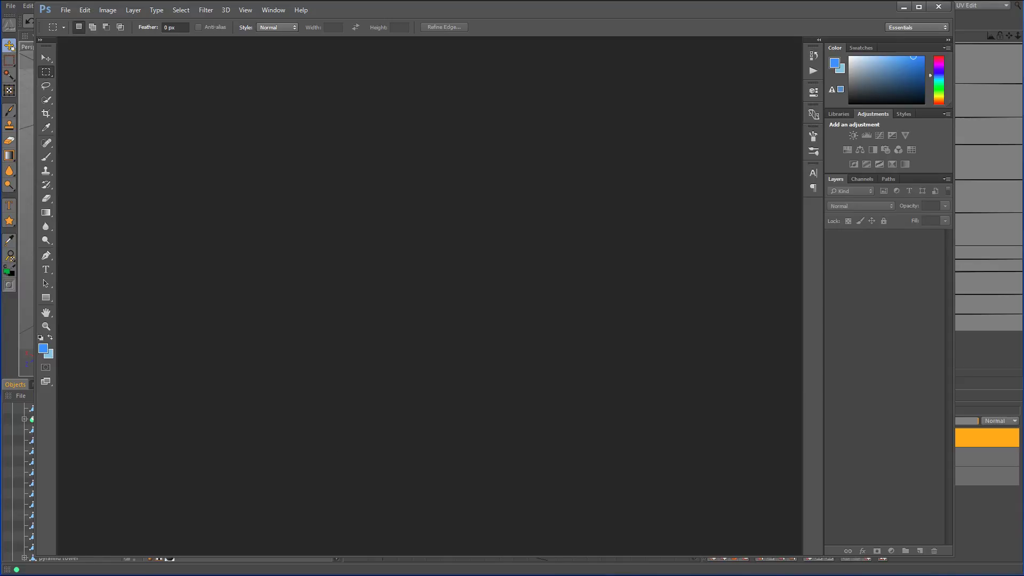
mouse_move(150, 573)
click(271, 549)
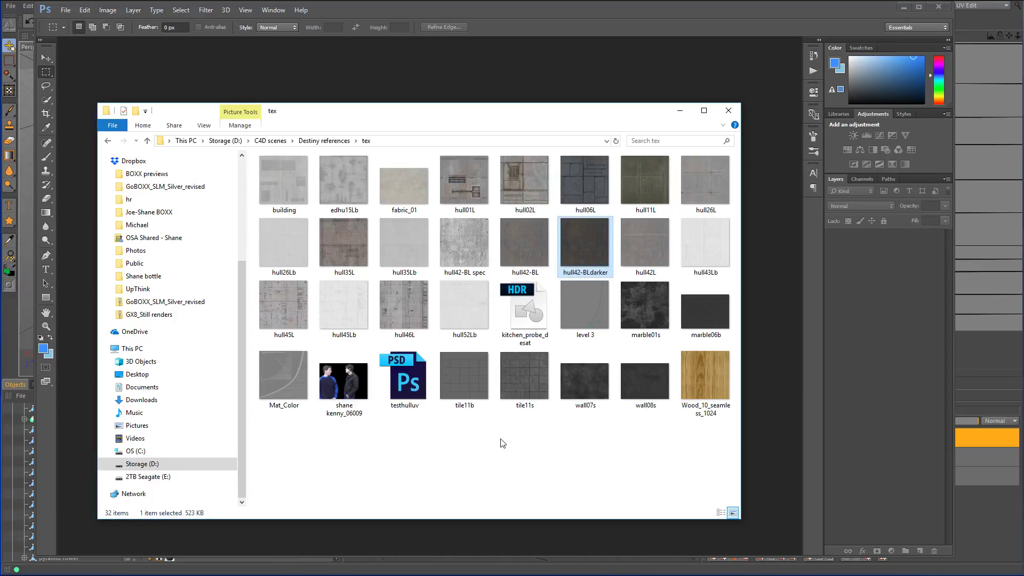
click(589, 304)
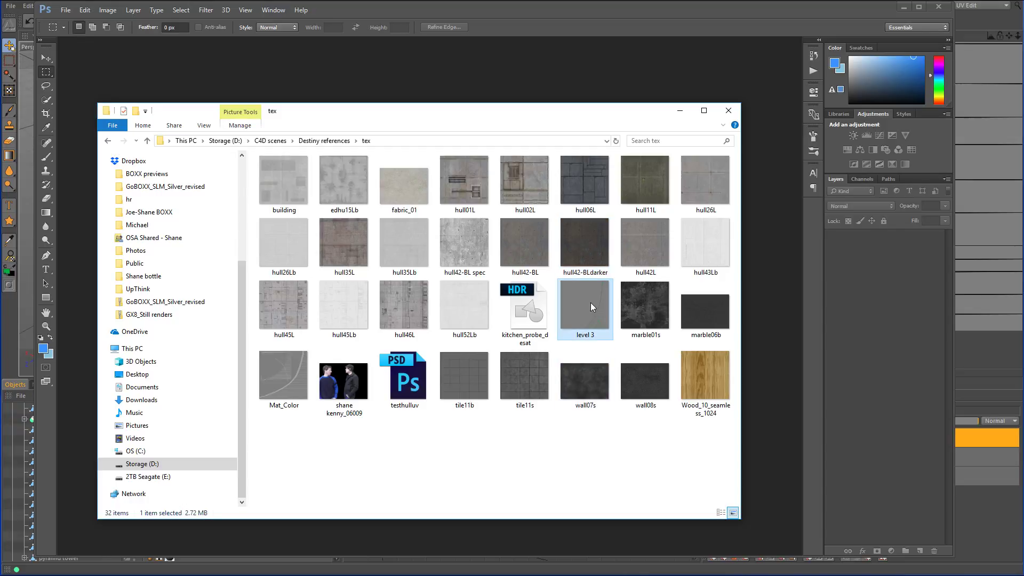
drag(578, 311, 764, 299)
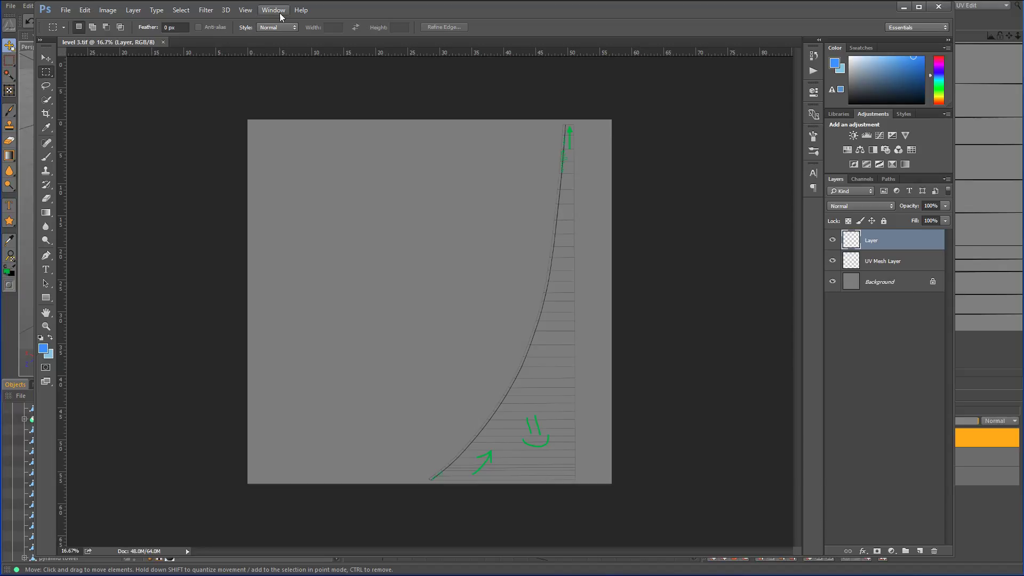
Check the image size of the level 3.tif texture.
click(107, 10)
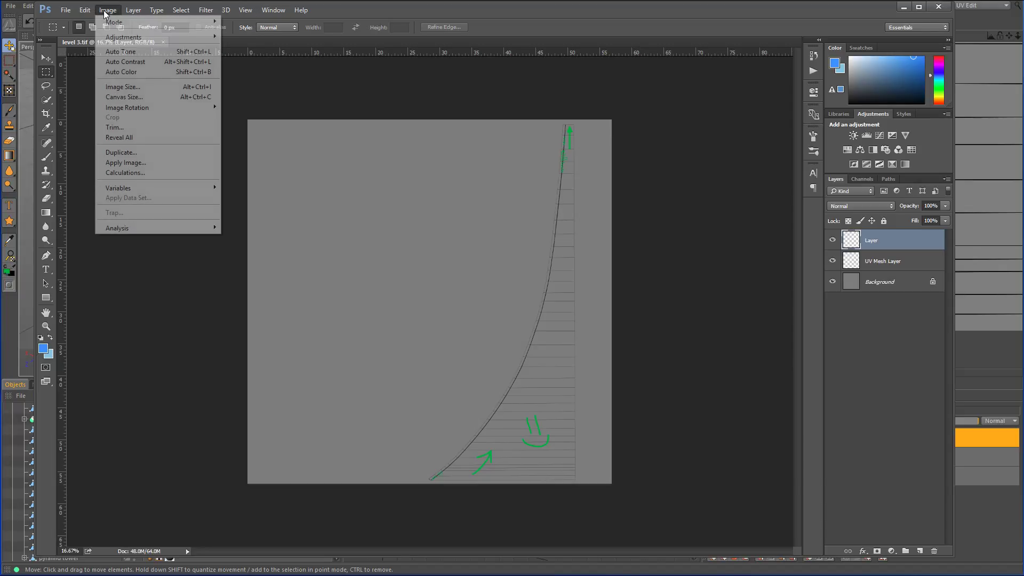
click(124, 87)
click(635, 285)
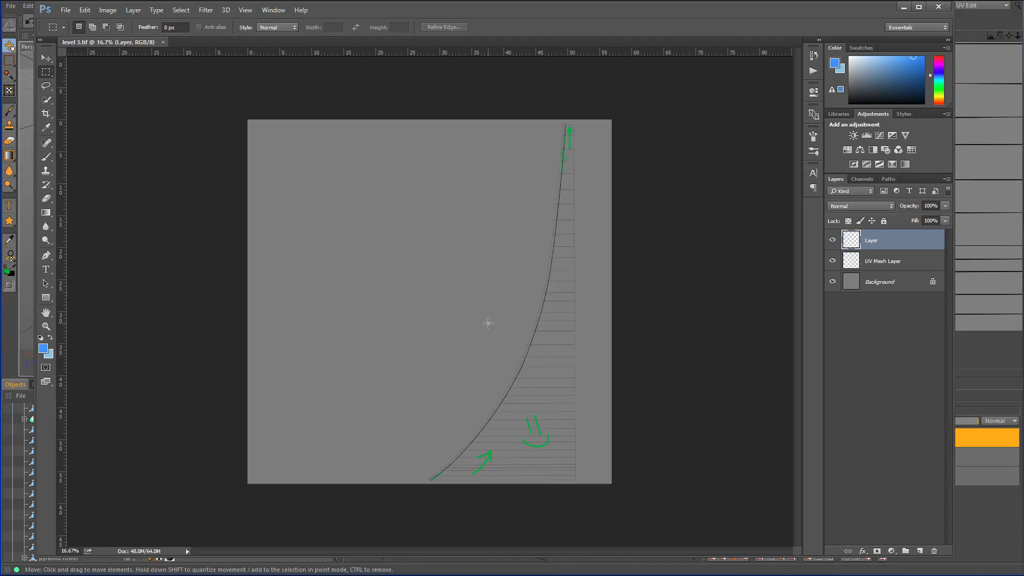
Return to the tex folder and compare the hull42-BL and hull42-BLdarker textures in Photos.
mouse_move(164, 569)
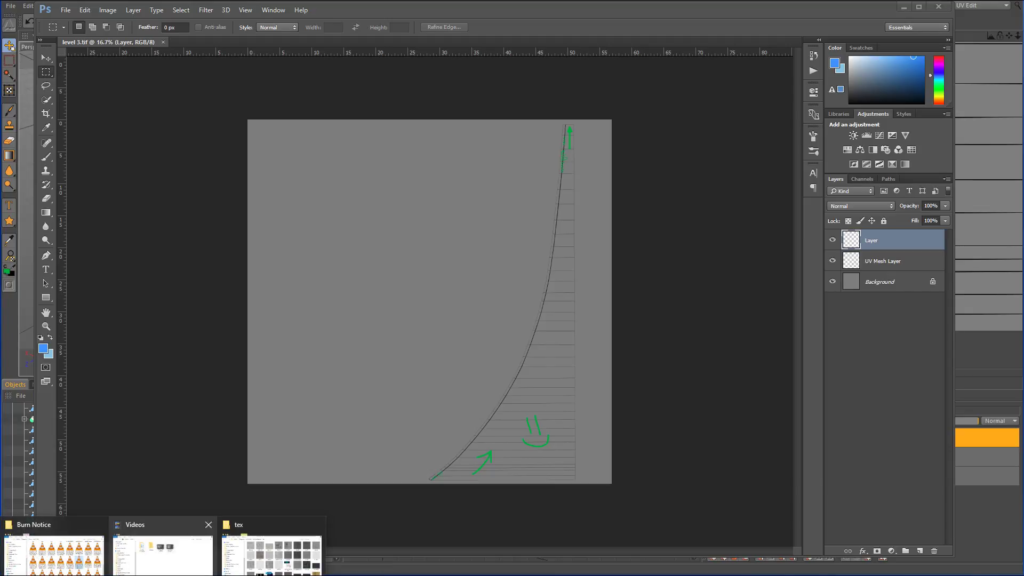
click(320, 564)
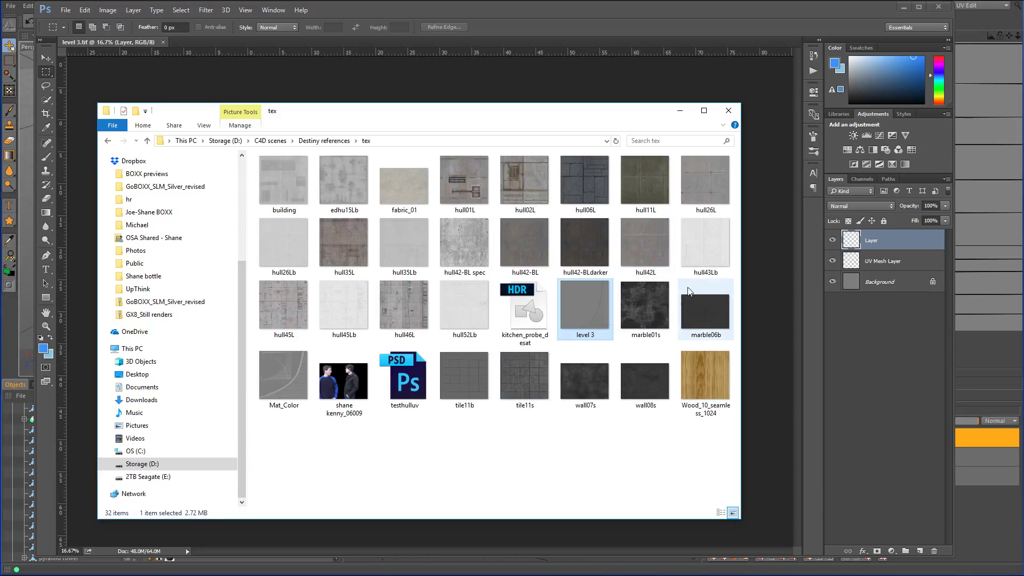
double_click(538, 250)
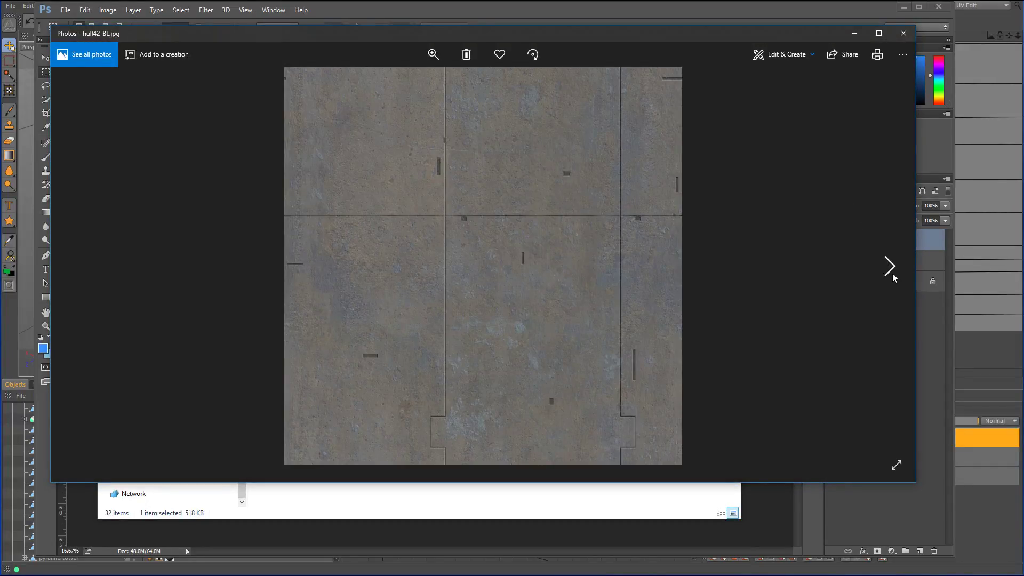
click(890, 267)
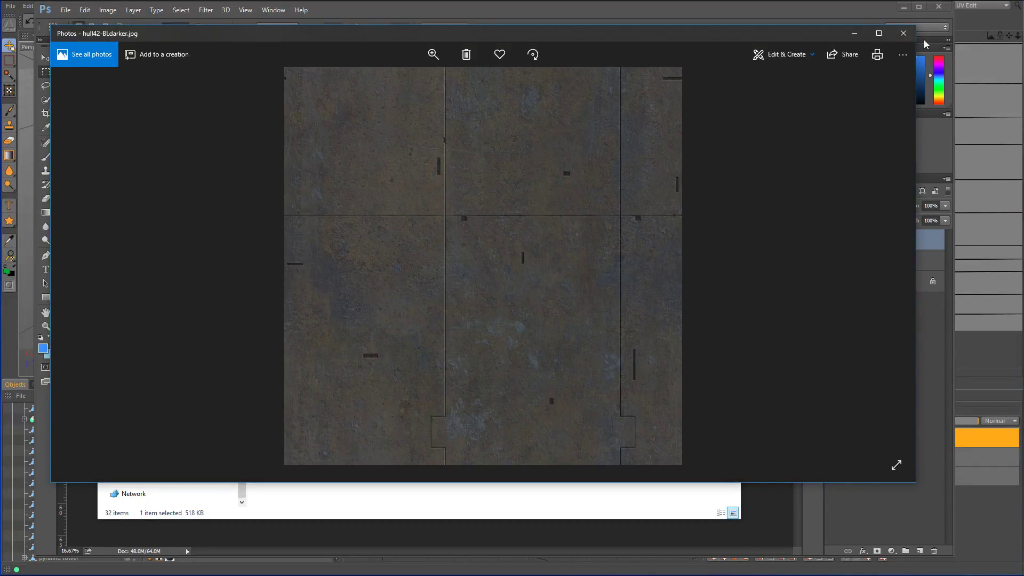
click(907, 34)
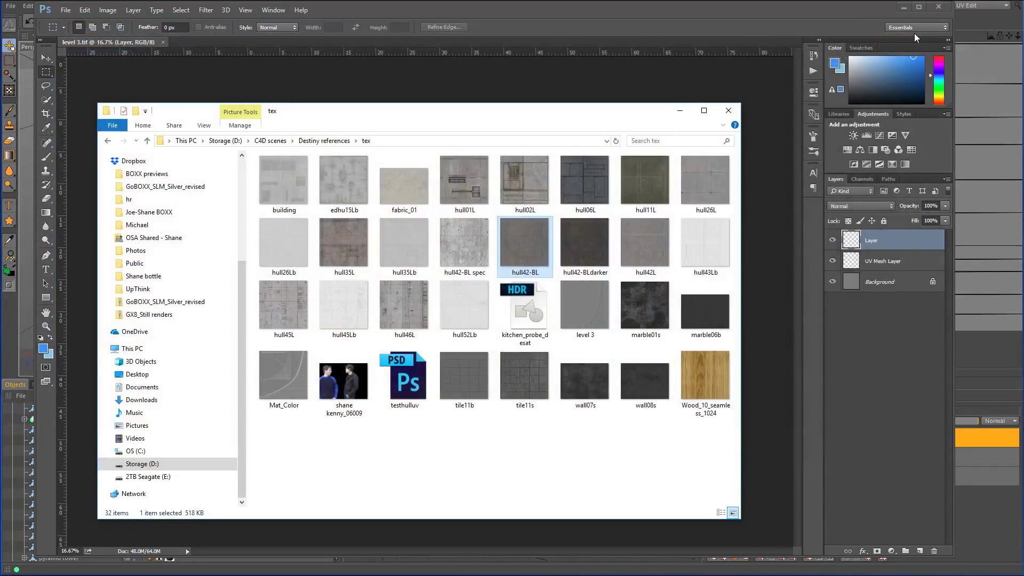
double_click(542, 247)
click(883, 267)
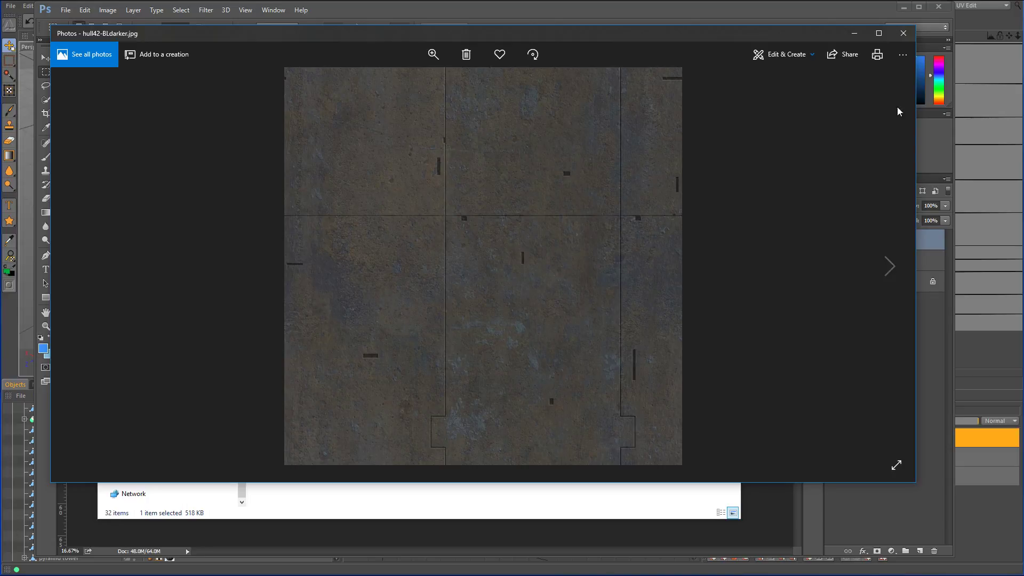
click(903, 33)
Preview the hull42L and hull06L textures from the tex folder.
click(595, 258)
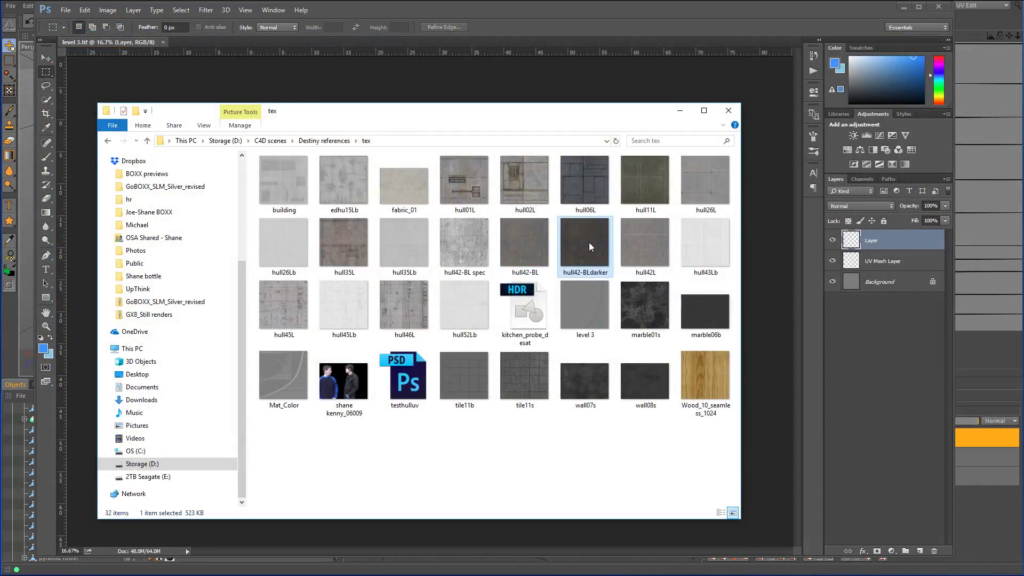
double_click(654, 247)
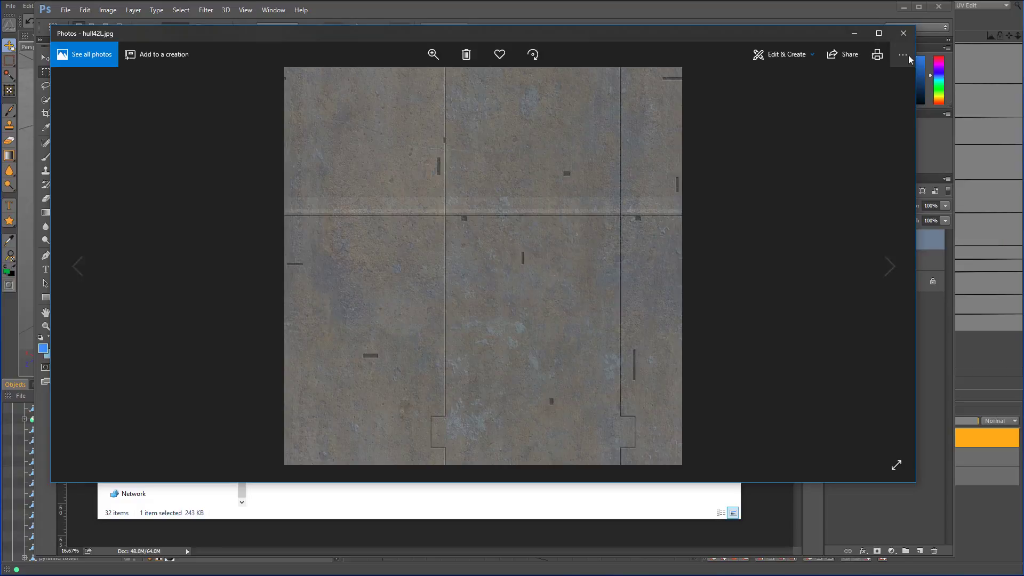
click(903, 33)
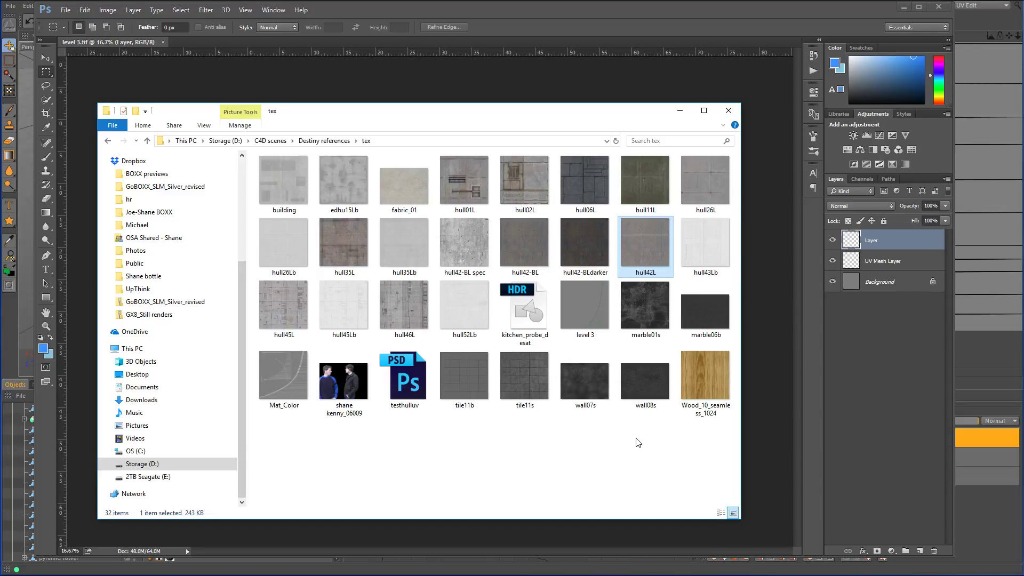
mouse_move(661, 309)
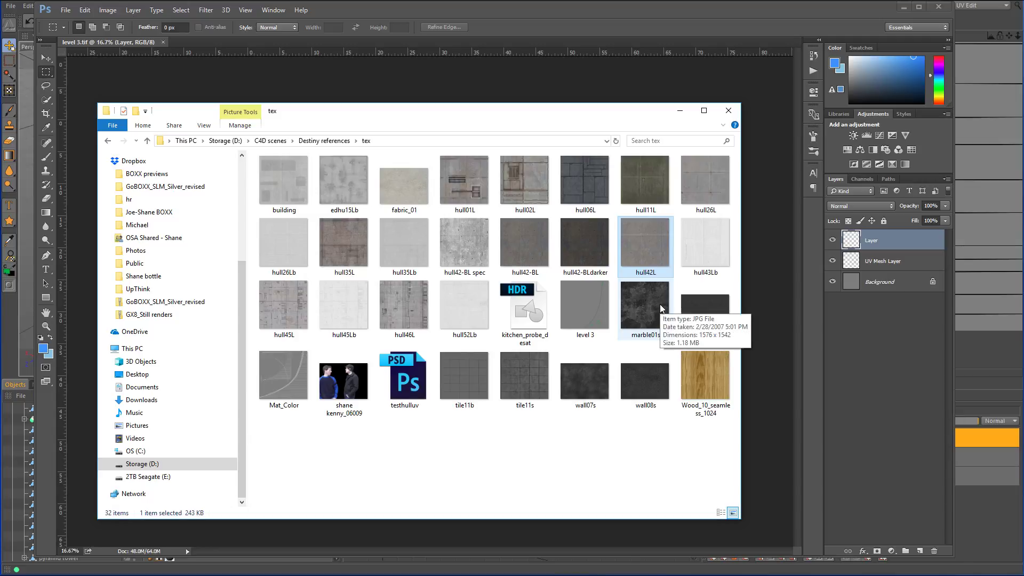
double_click(597, 182)
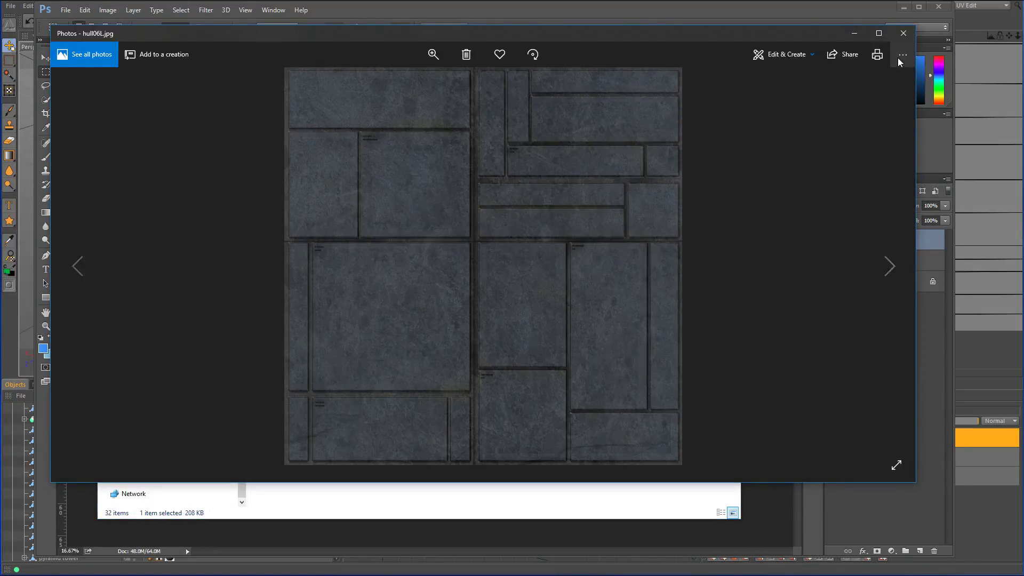
click(903, 33)
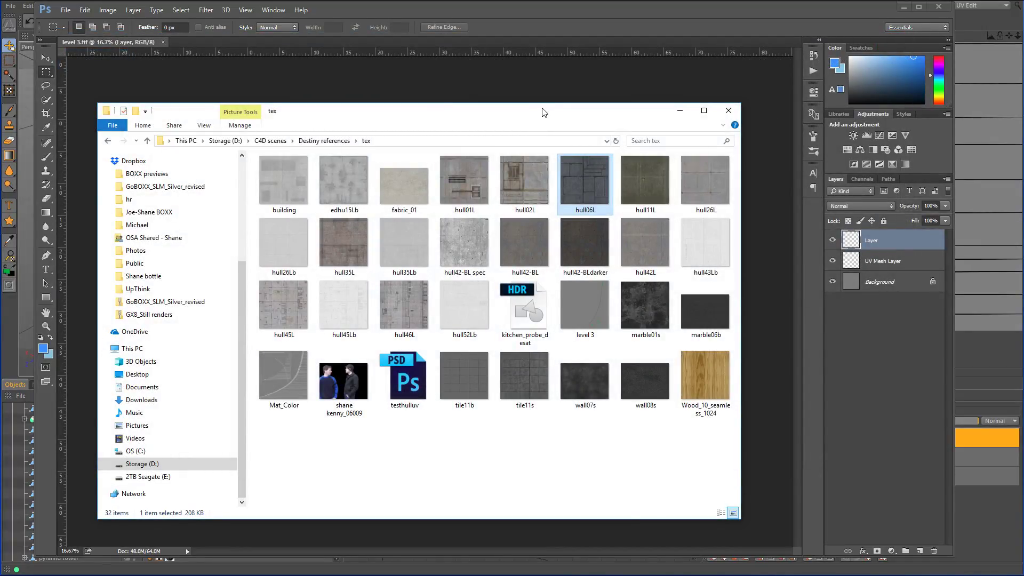
Open the hull42-BLdarker texture in Photoshop and set up the Clone Stamp with a 91 px brush at 0% hardness.
click(589, 252)
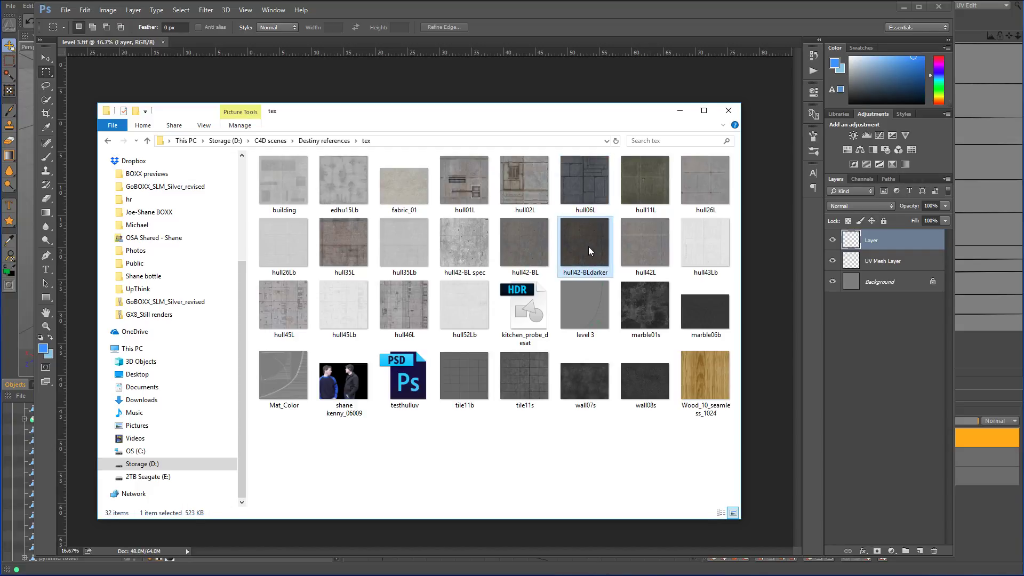
drag(588, 250, 257, 45)
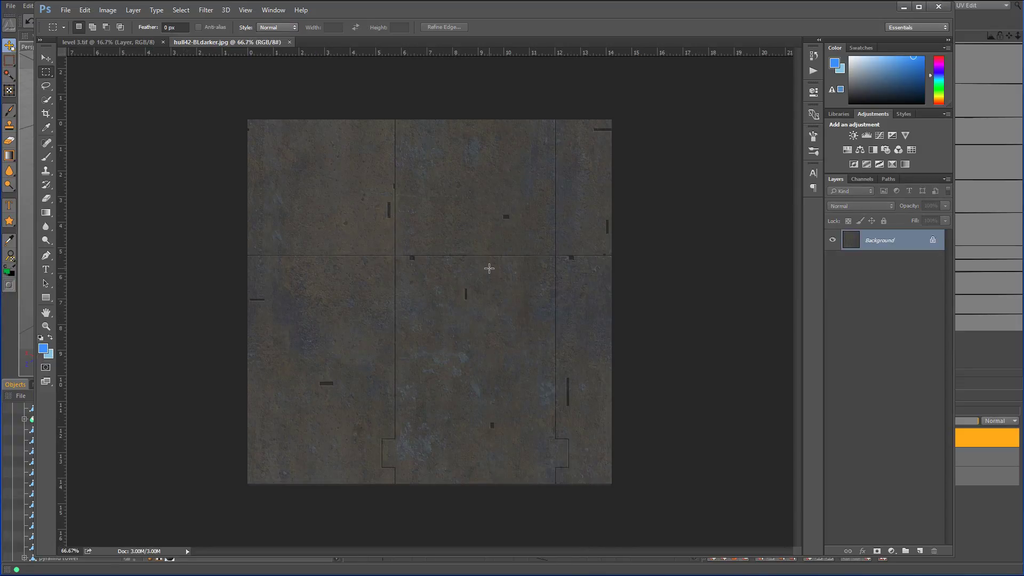
click(46, 171)
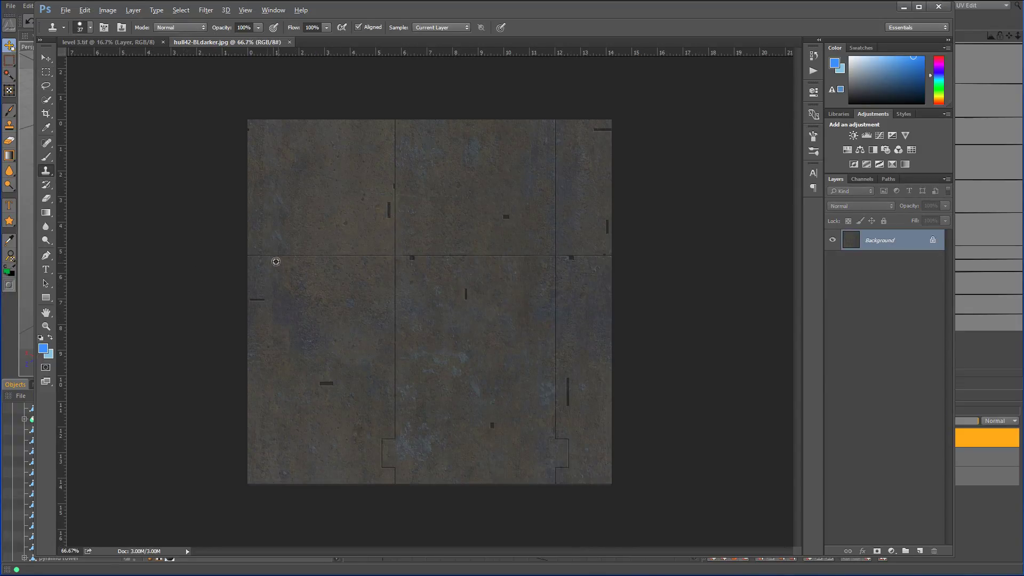
mouse_move(265, 257)
alt+right_down()
mouse_move(293, 262)
mouse_move(274, 251)
alt+right_up()
alt+scroll(274, 251, up, 3)
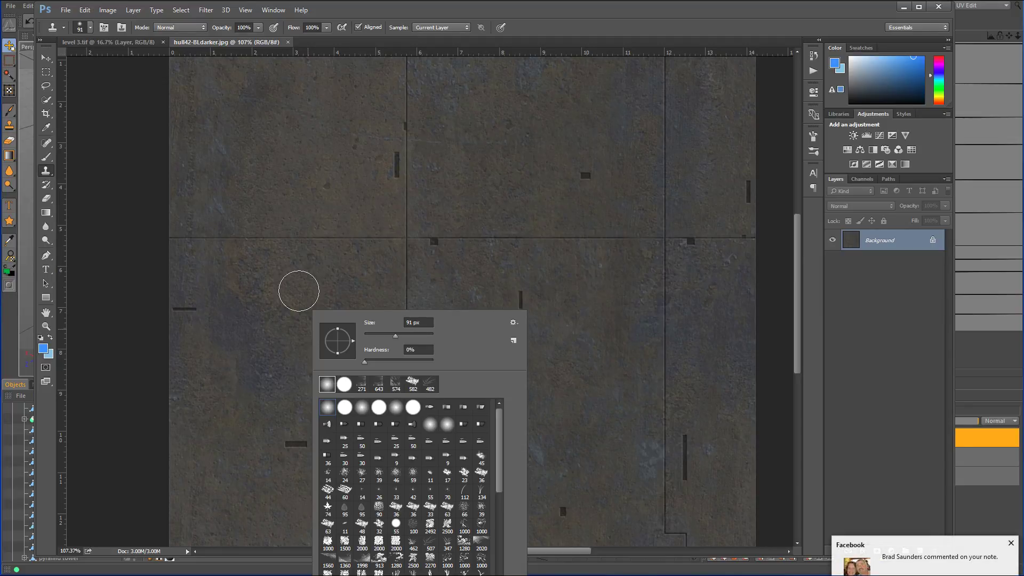
click(1011, 542)
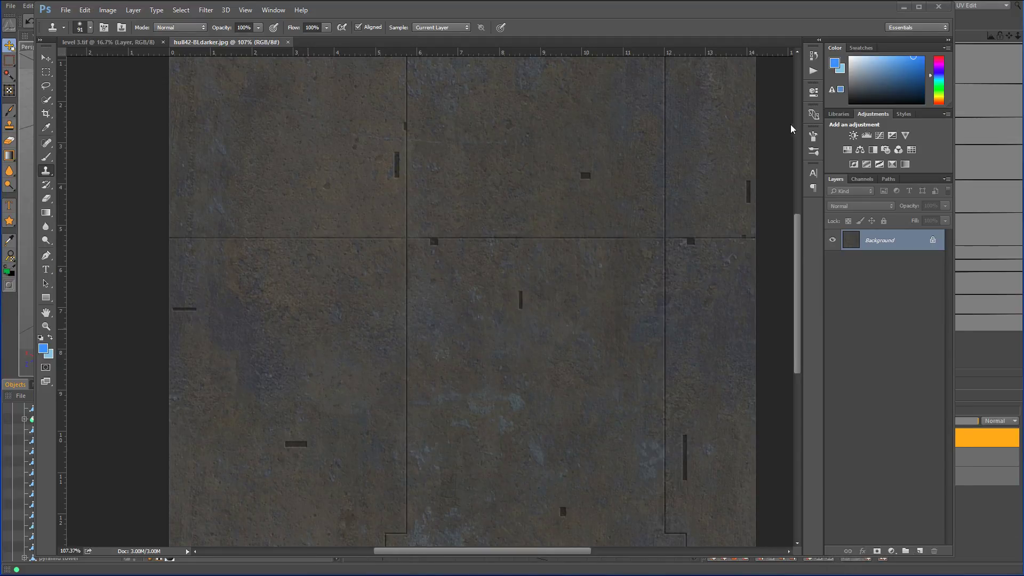
Switch back to Cinema 4D and make the whole Destiny hierarchy visible in the perspective view.
click(903, 7)
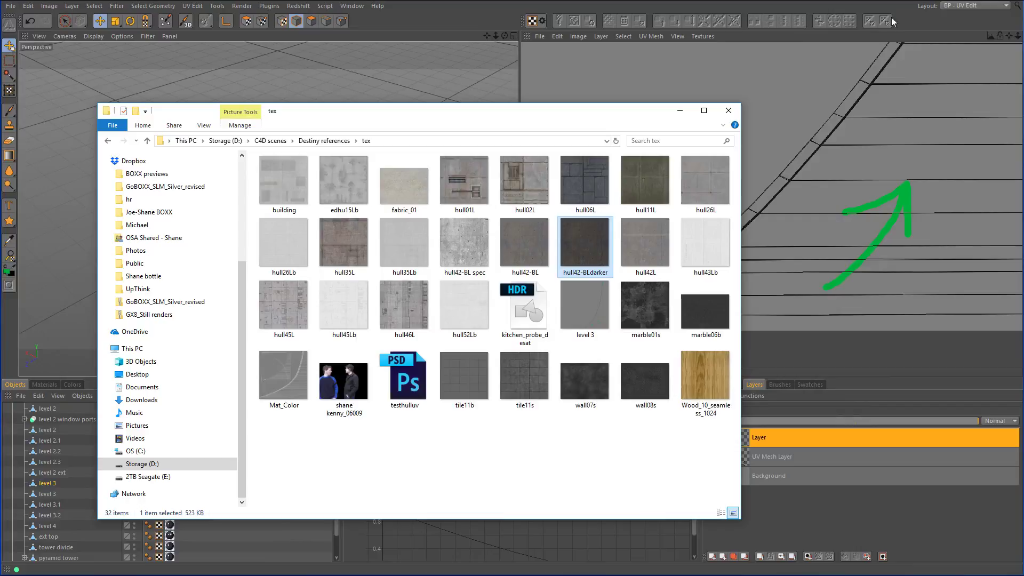
click(473, 3)
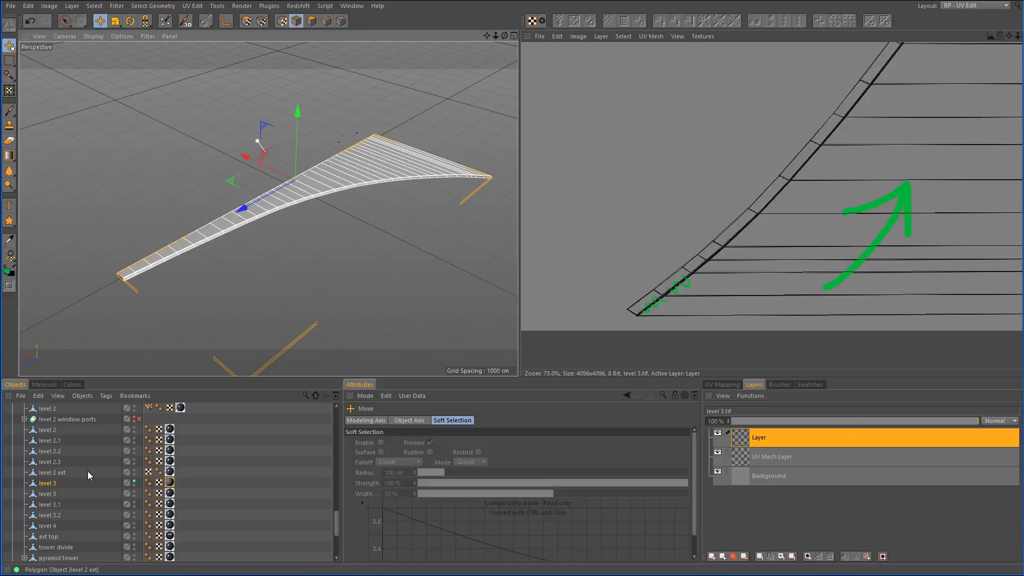
scroll(98, 482, up, 5)
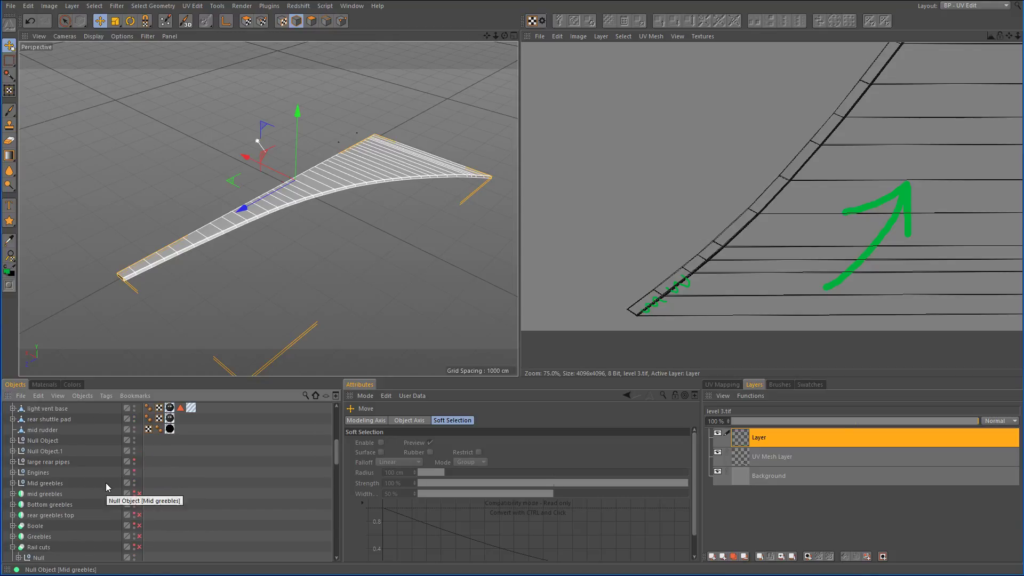
scroll(106, 482, up, 5)
click(134, 451)
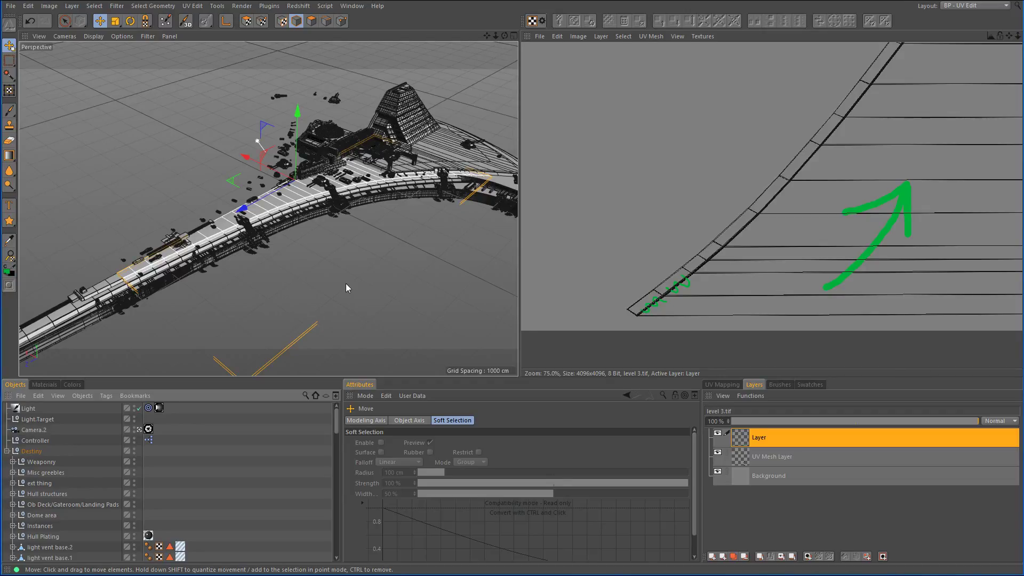
alt+drag(344, 274, 400, 236)
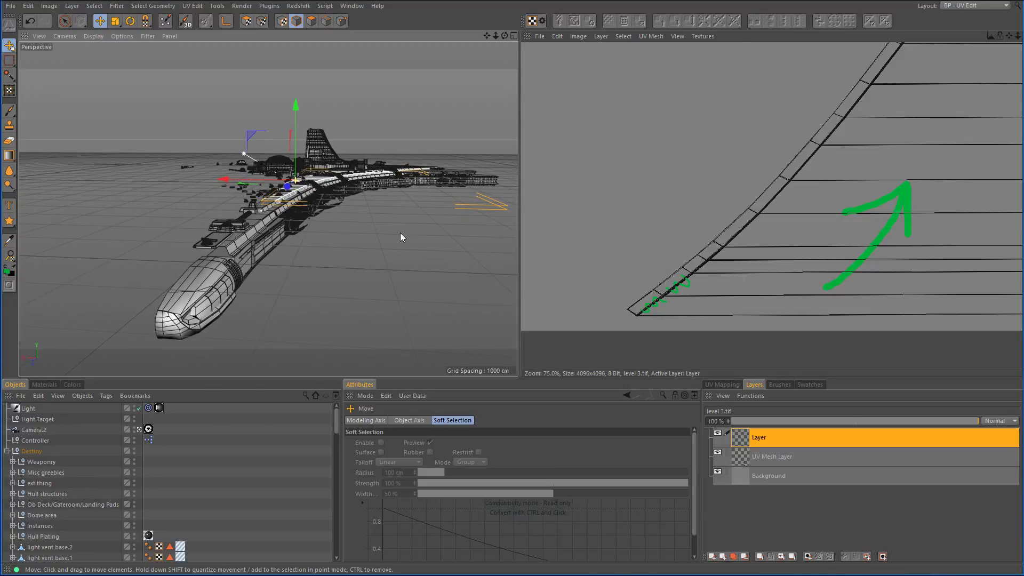
alt+drag(401, 233, 353, 257)
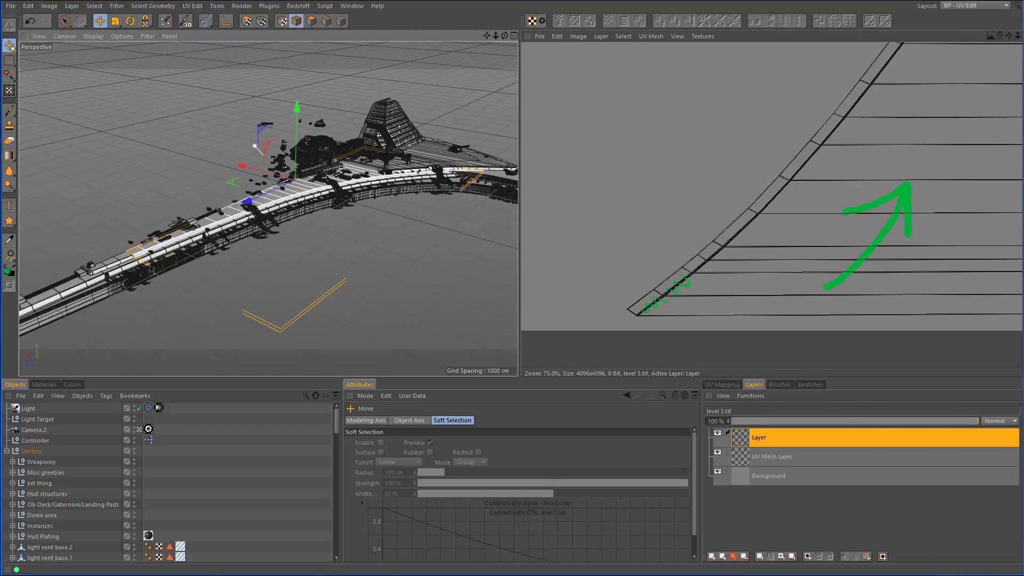
Set the perspective view's display mode to Gouraud Shading and view the ship from a lower angle.
mouse_move(504, 35)
mouse_down()
mouse_move(467, 42)
mouse_move(504, 37)
mouse_up()
click(93, 36)
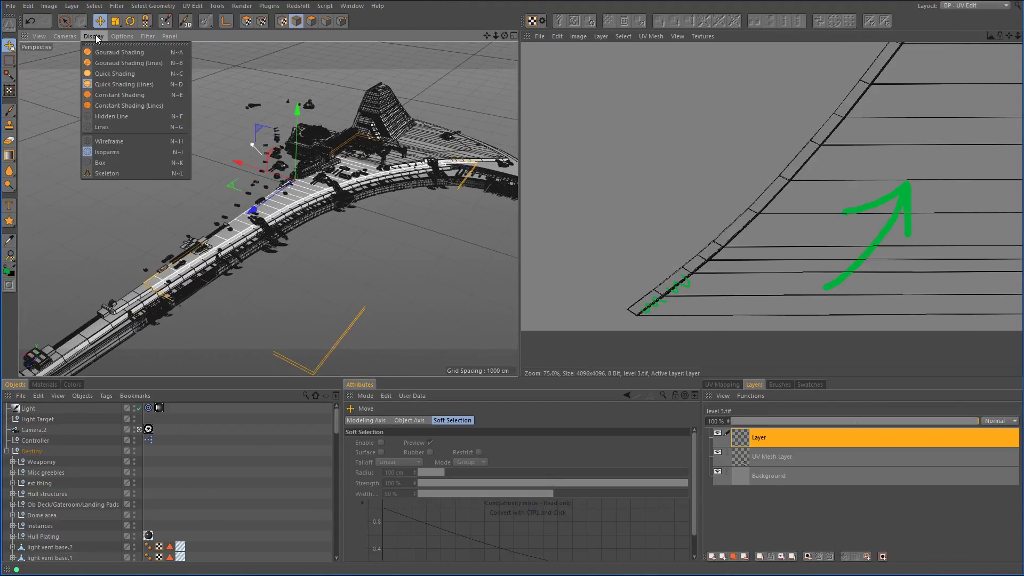
click(108, 52)
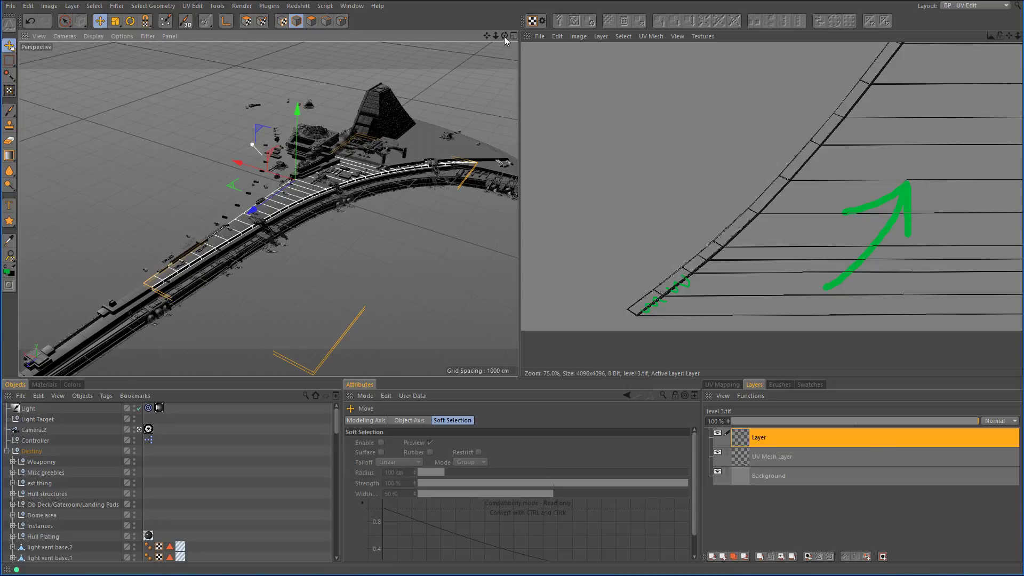
drag(503, 36, 475, 99)
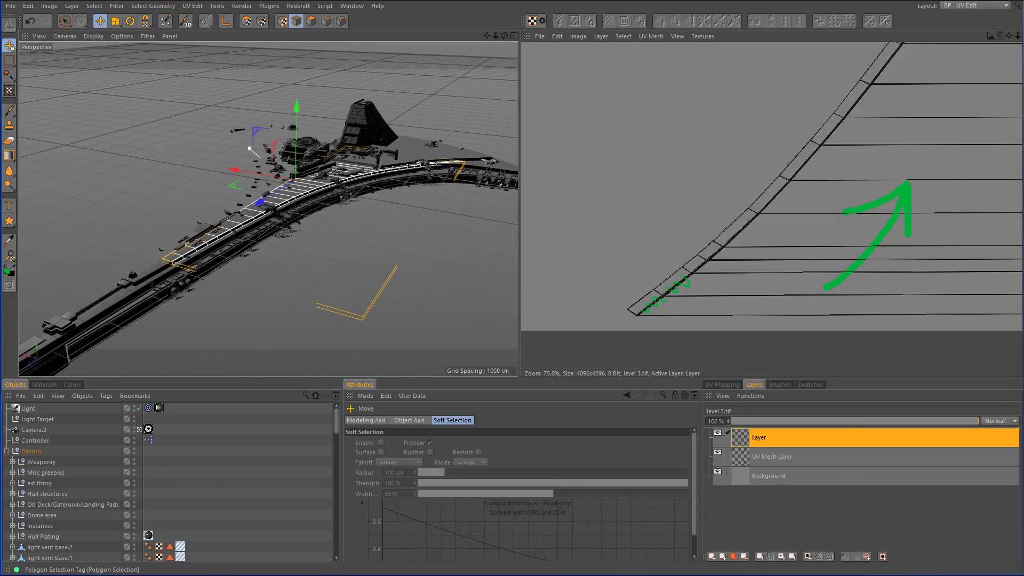
Go up from the tex folder to Destiny references and view the vlcsnap-45760 image of the ship.
mouse_move(163, 572)
click(271, 571)
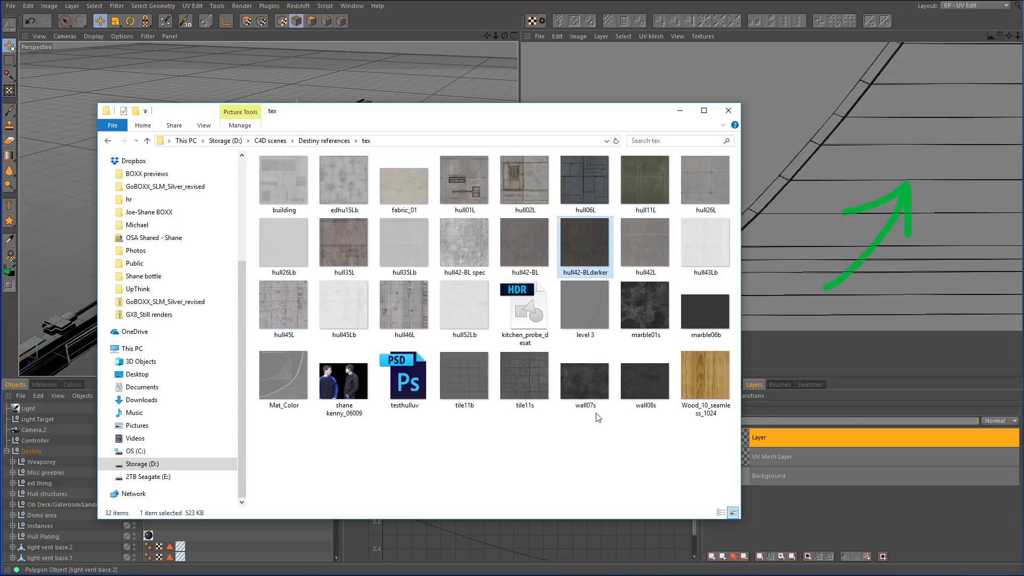
click(347, 141)
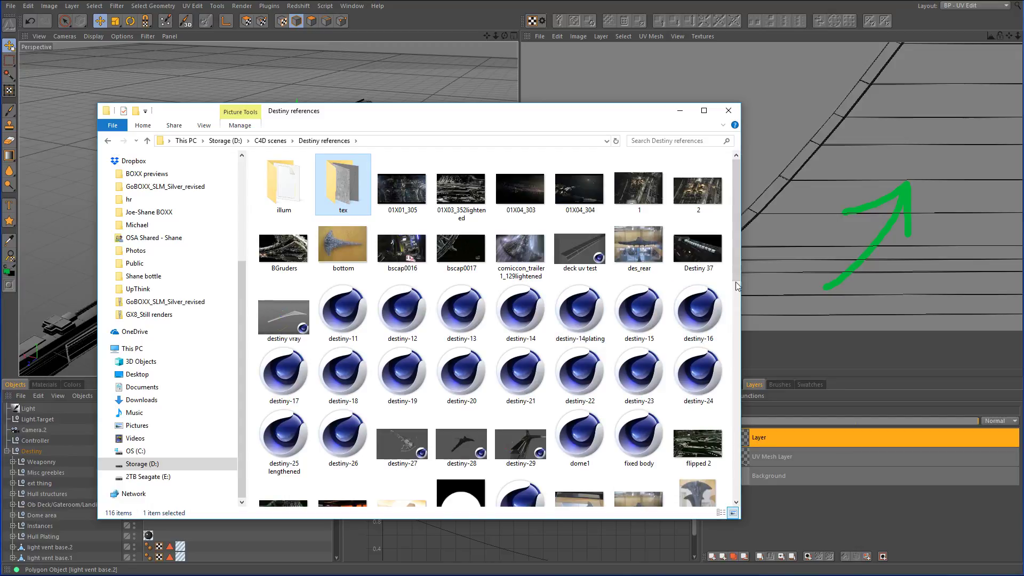
drag(741, 240, 741, 422)
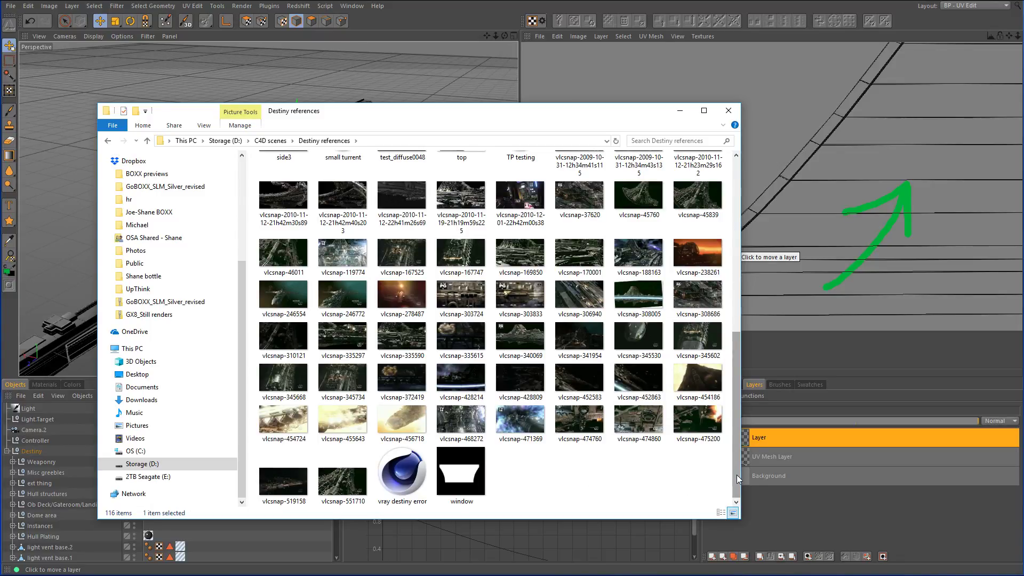
drag(737, 475, 737, 424)
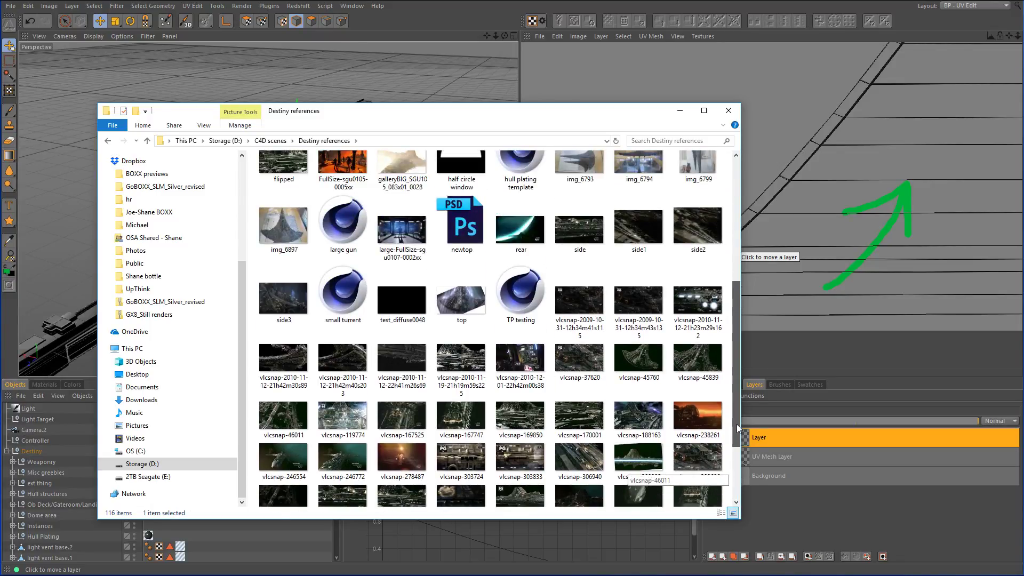
double_click(638, 354)
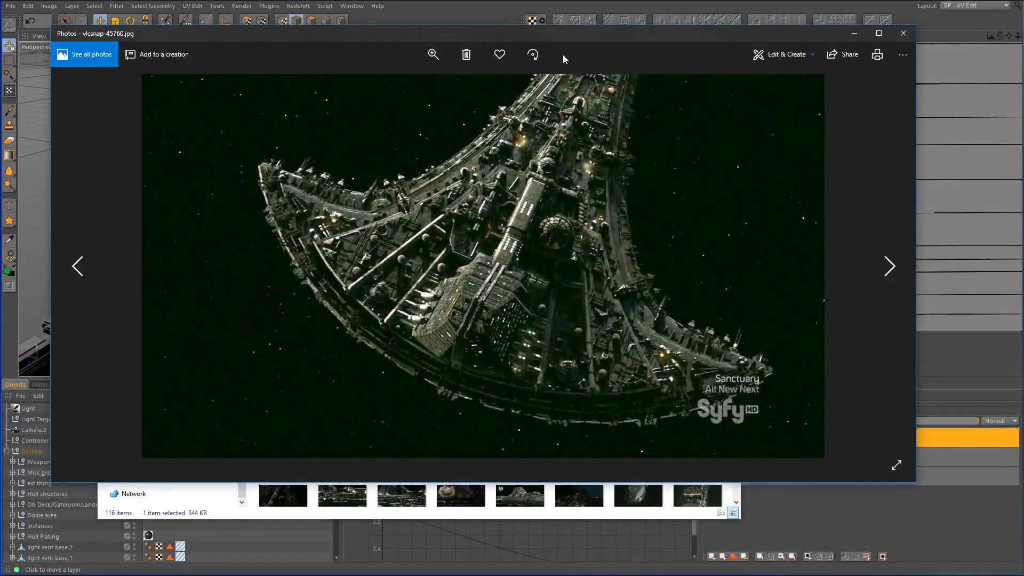
drag(574, 37, 573, 62)
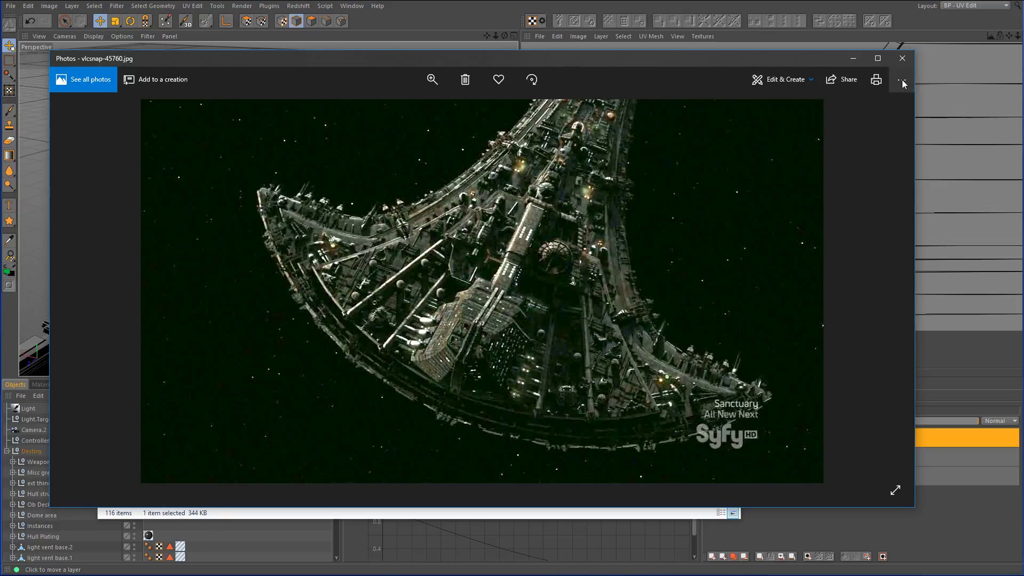
click(902, 58)
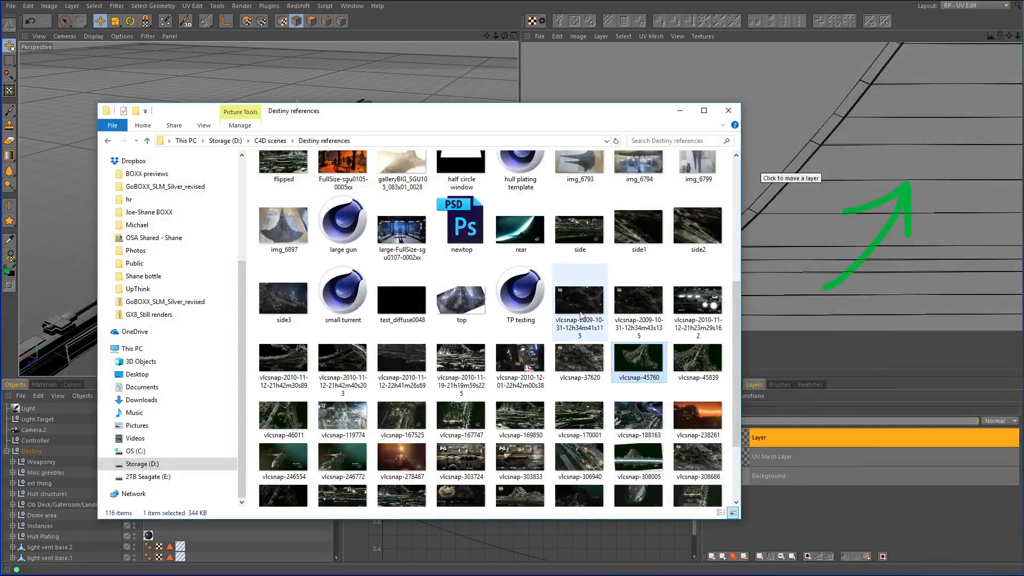
double_click(283, 358)
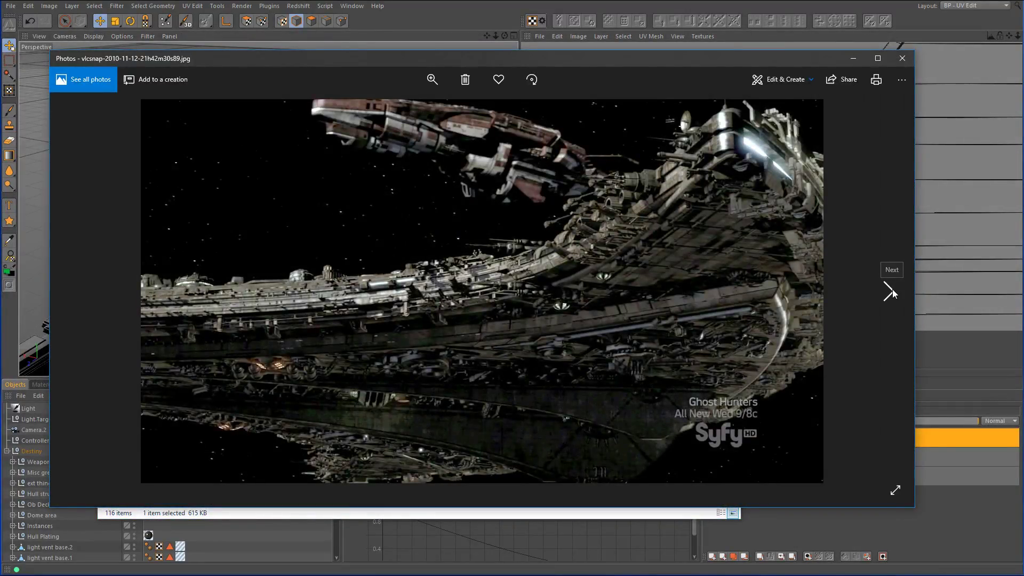
click(889, 292)
click(889, 292)
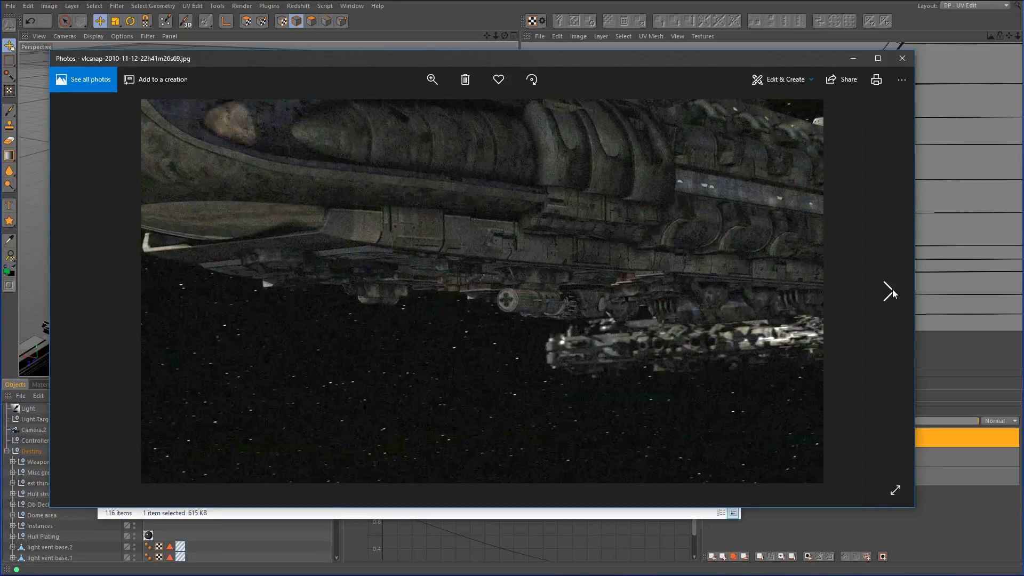
click(889, 292)
click(902, 58)
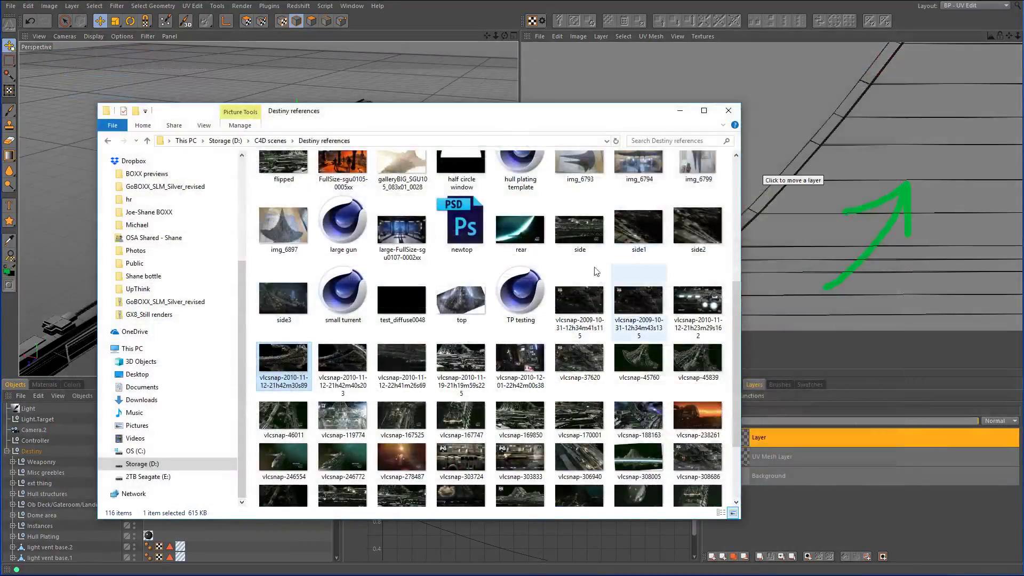
View the comiccon_trailer1_129lightened and bottom reference images of the ship.
scroll(602, 299, up, 5)
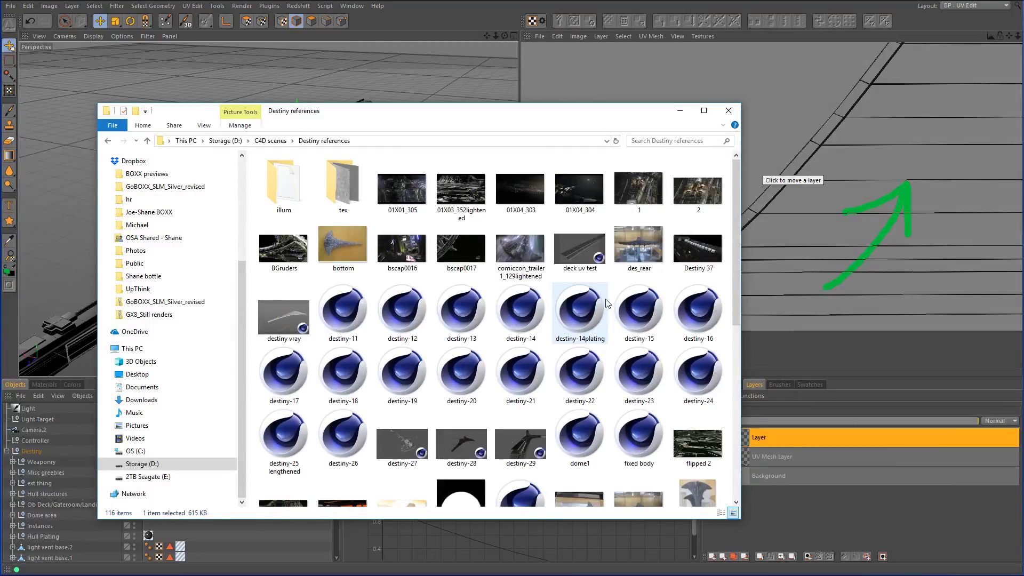
double_click(536, 248)
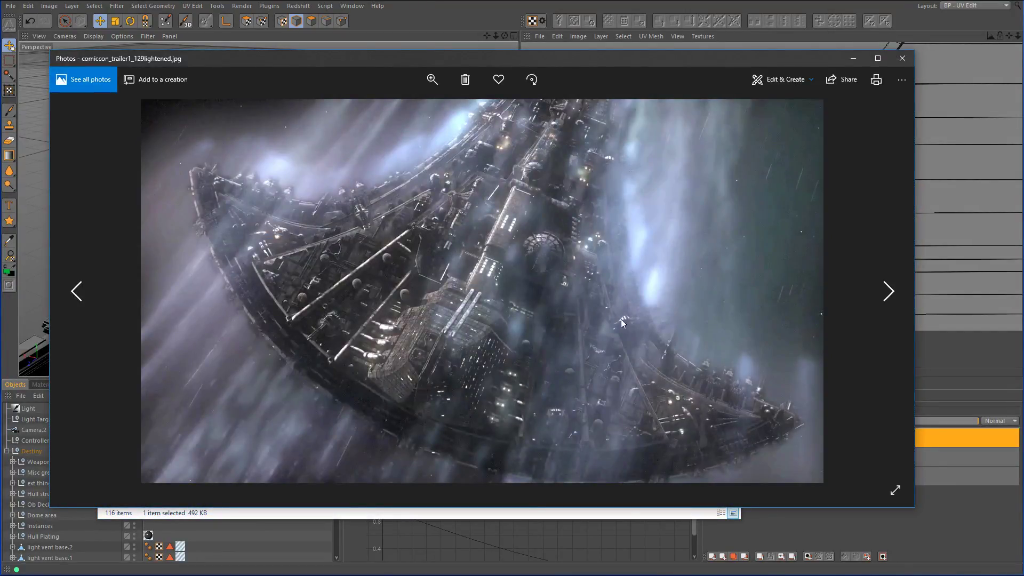
click(903, 58)
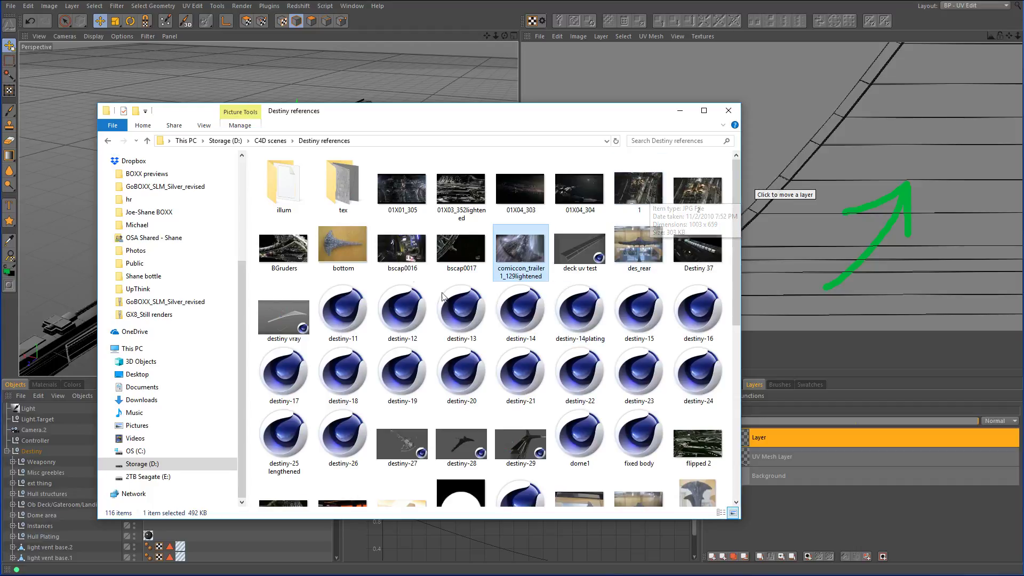
double_click(335, 241)
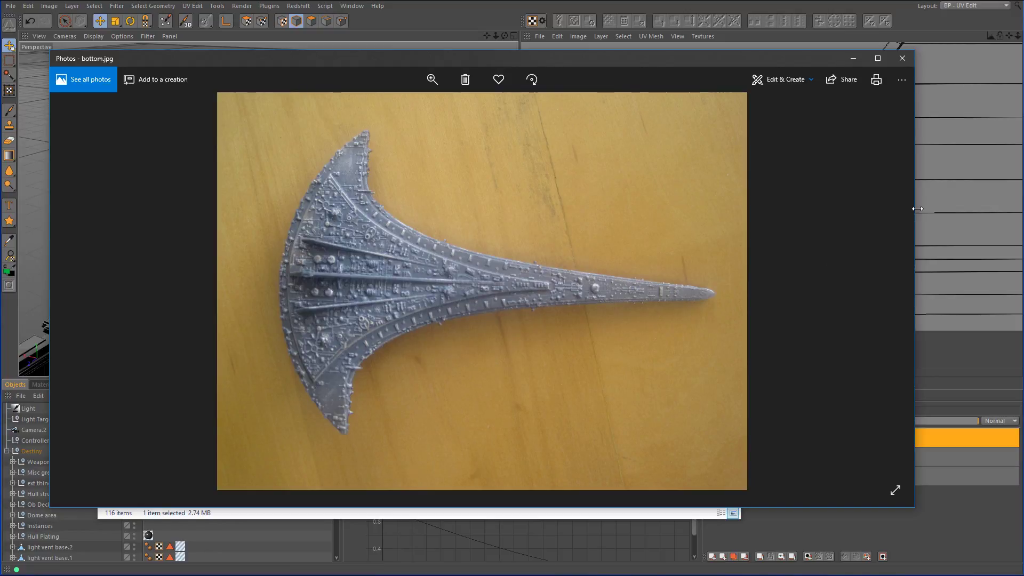
click(902, 58)
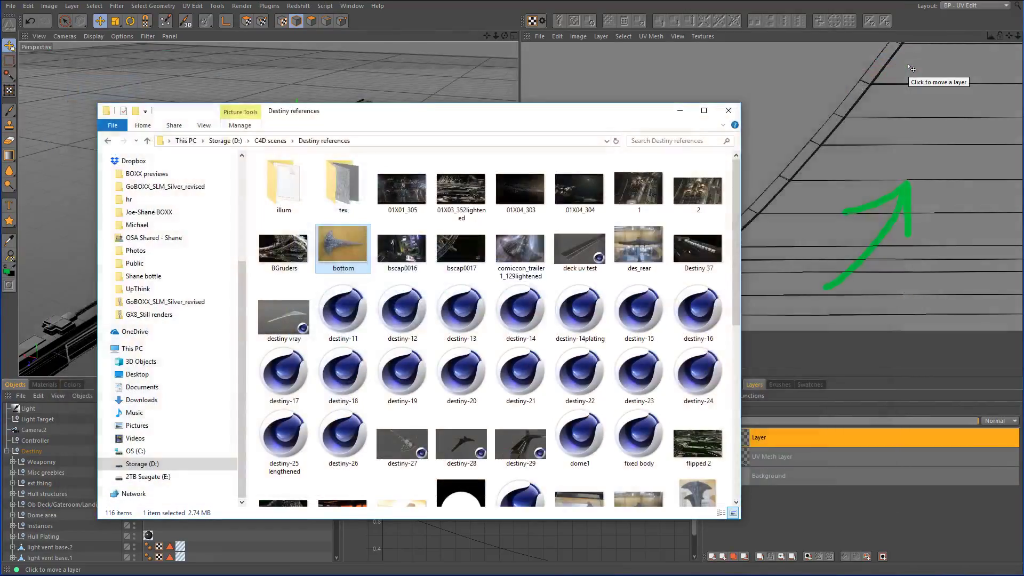
Return to Cinema 4D and hide the Light object in the viewport so the default lighting shows the rear deck.
click(433, 99)
scroll(343, 170, up, 3)
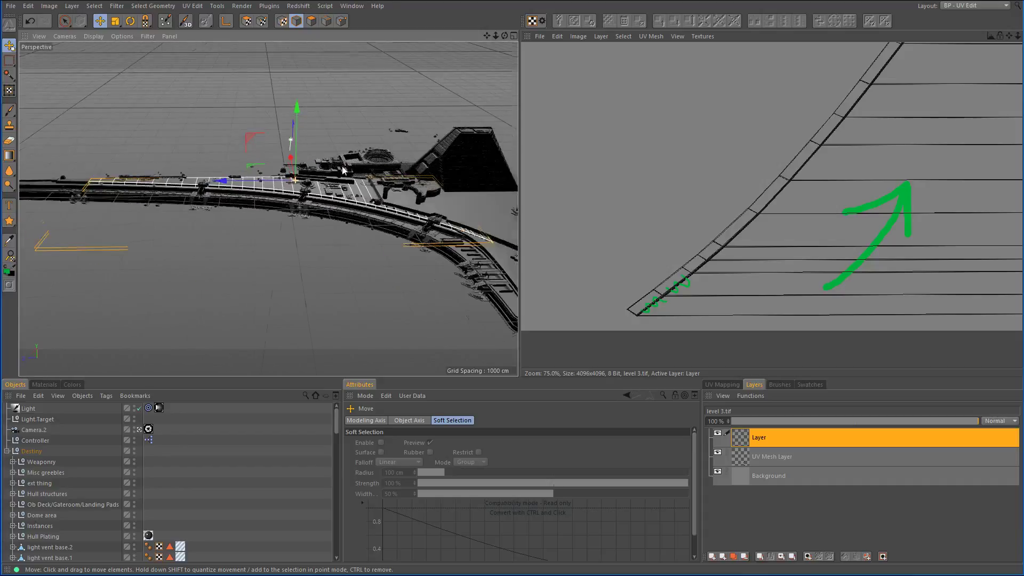
alt+drag(343, 170, 466, 251)
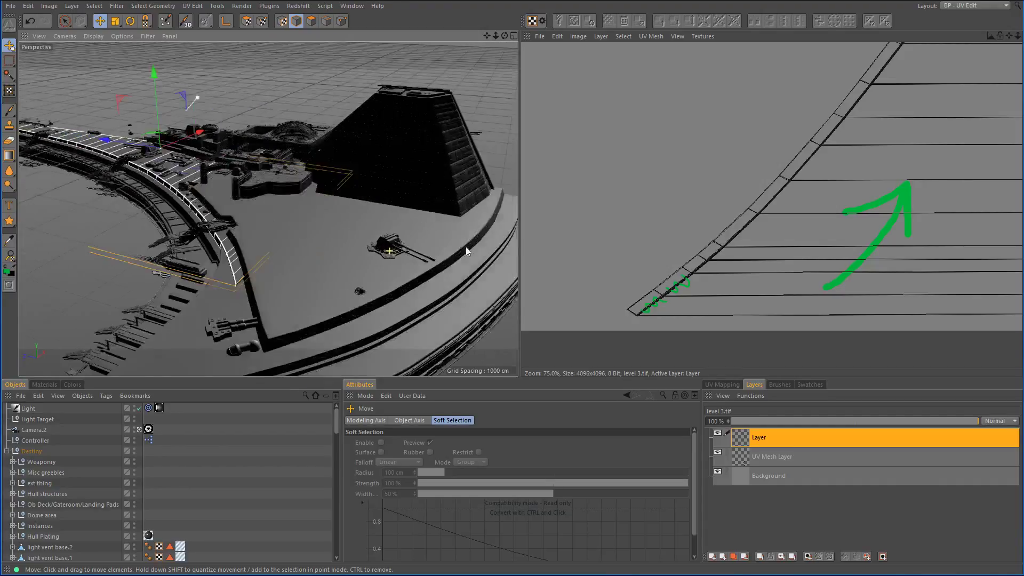
scroll(480, 248, up, 5)
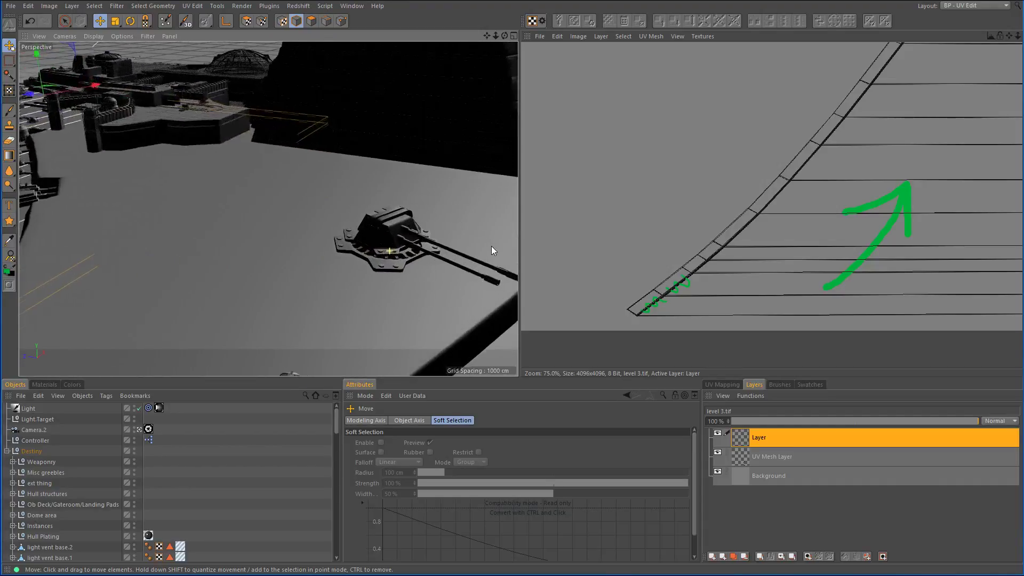
double_click(134, 407)
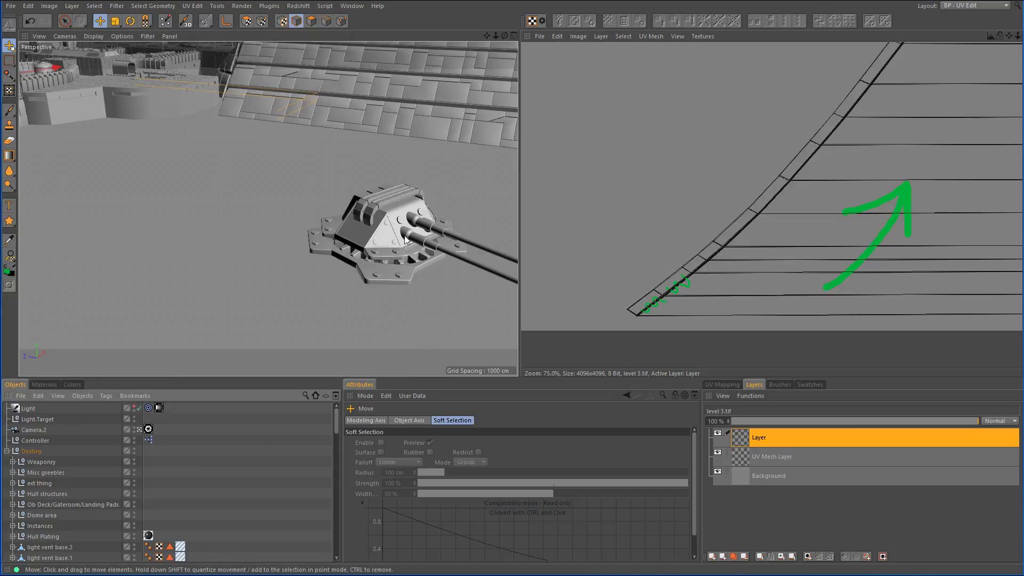
Select the large turret instance on the rear deck and examine its geometry from several sides and distances.
scroll(405, 240, up, 4)
click(341, 225)
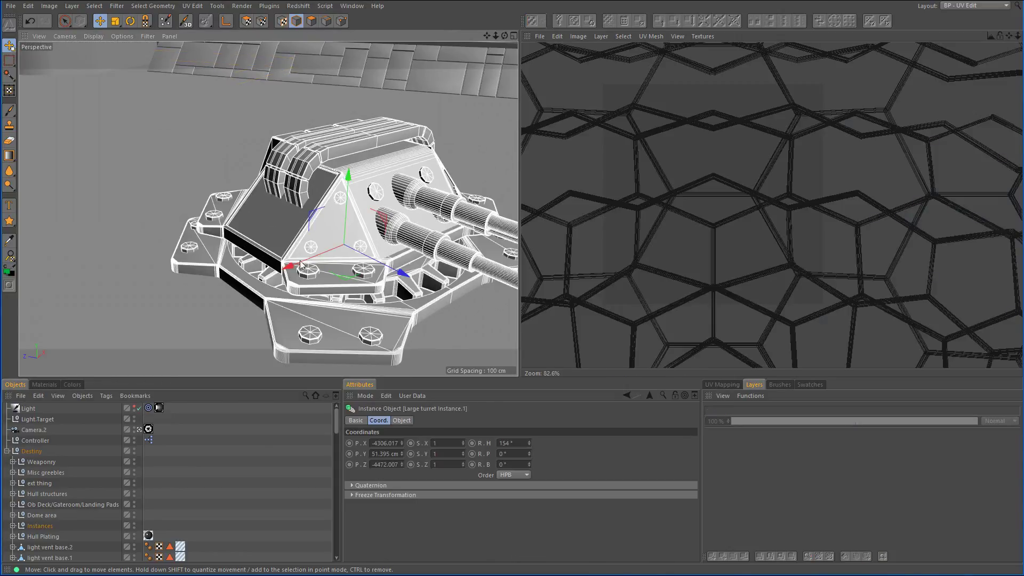
scroll(300, 264, down, 4)
alt+drag(300, 264, 349, 276)
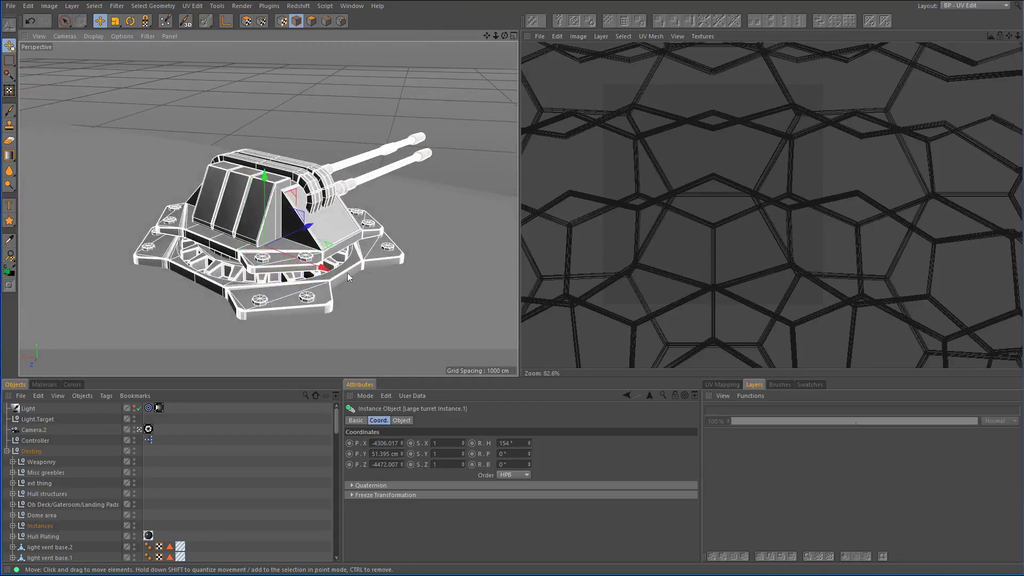
scroll(349, 277, up, 4)
scroll(60, 497, down, 2)
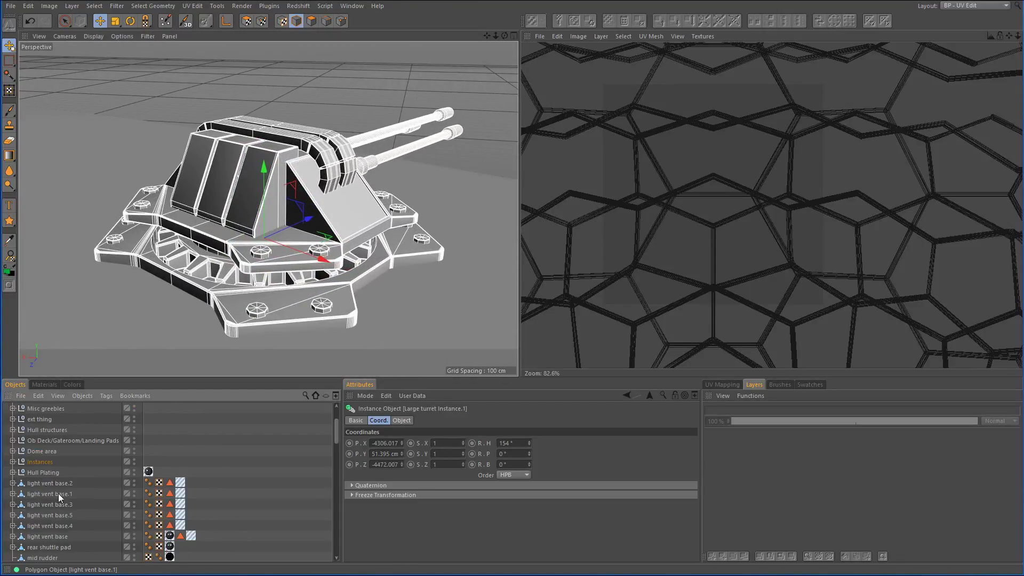
scroll(79, 338, down, 5)
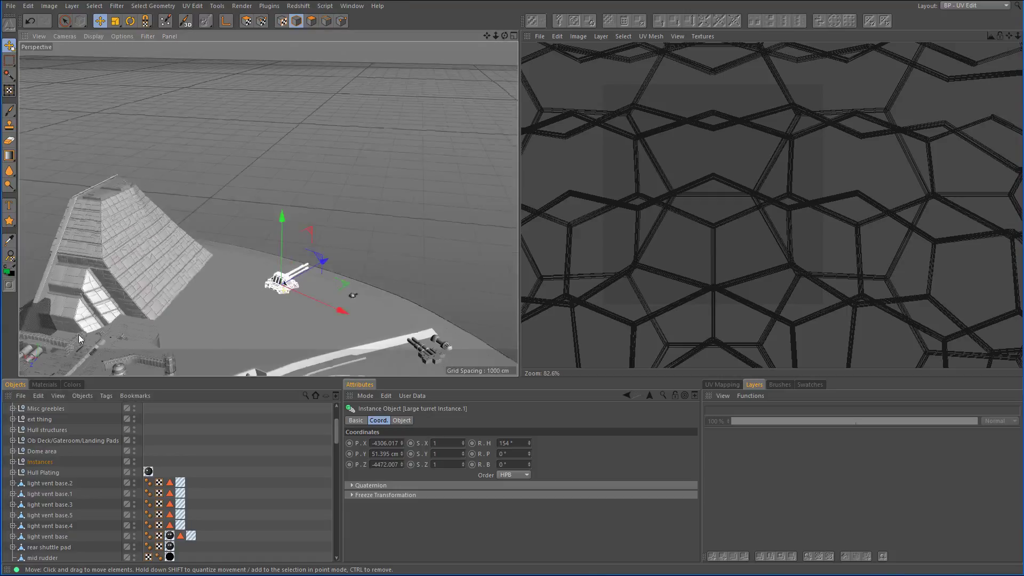
scroll(262, 294, up, 8)
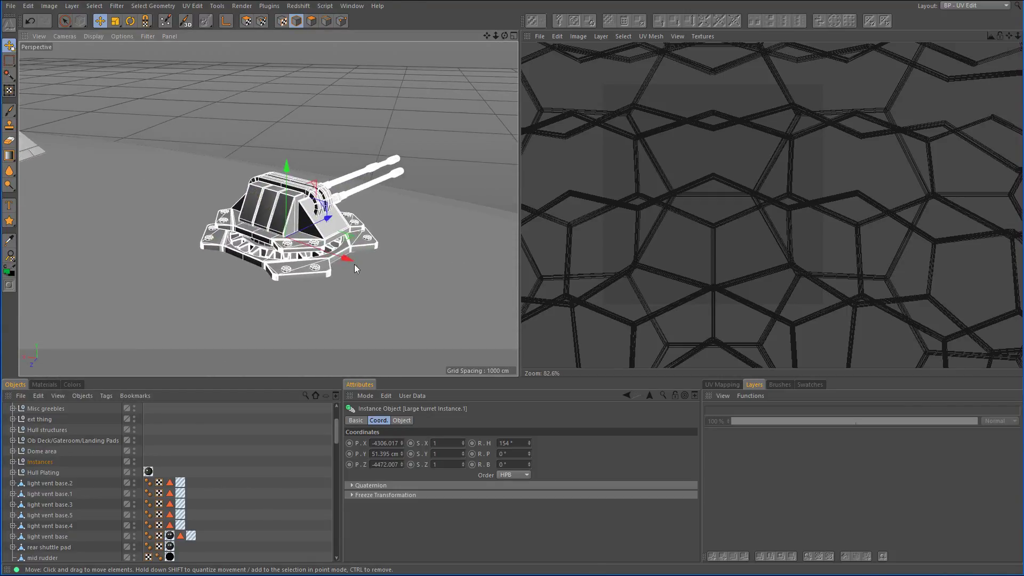
scroll(356, 268, up, 8)
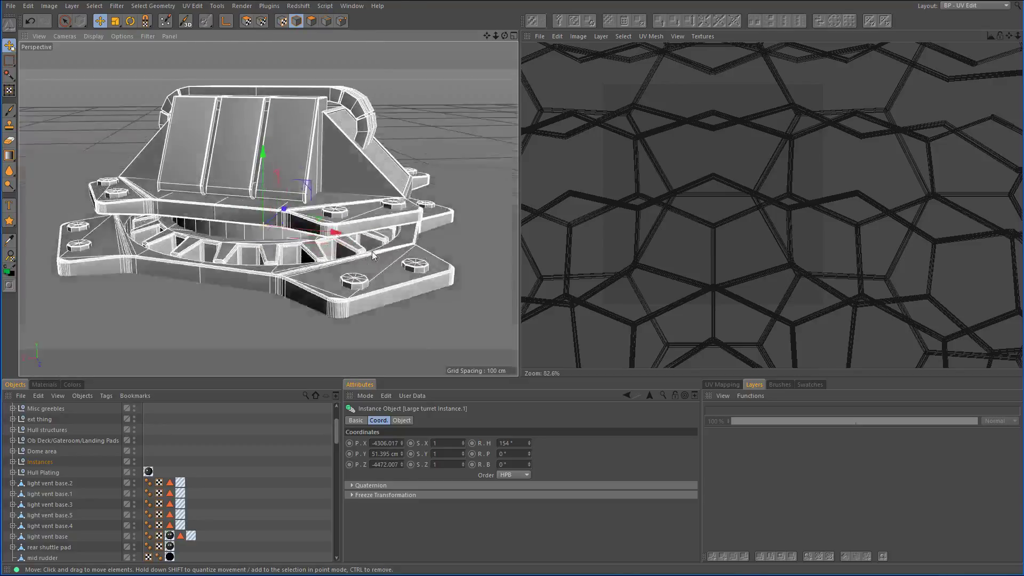
scroll(372, 255, up, 2)
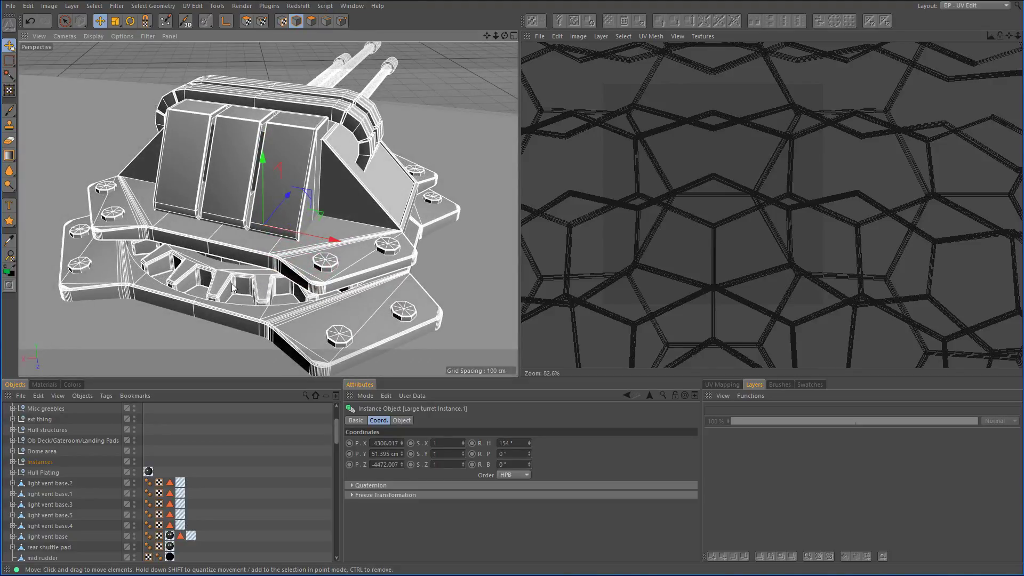
Finish examining the large turret, then select the small domed turret near the deck edge and inspect its dome, ribs and base up close.
alt+drag(222, 281, 378, 260)
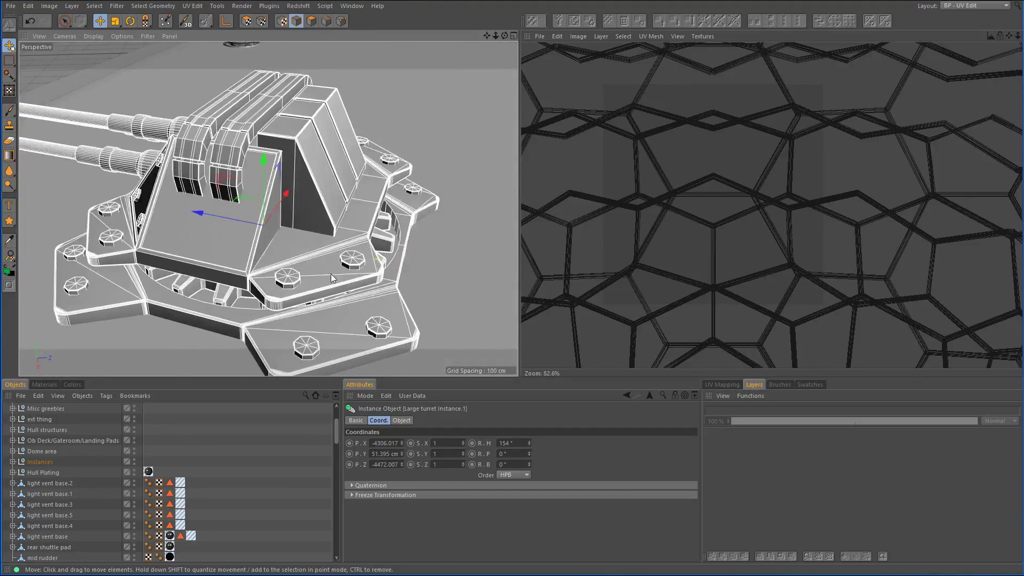
scroll(378, 260, down, 8)
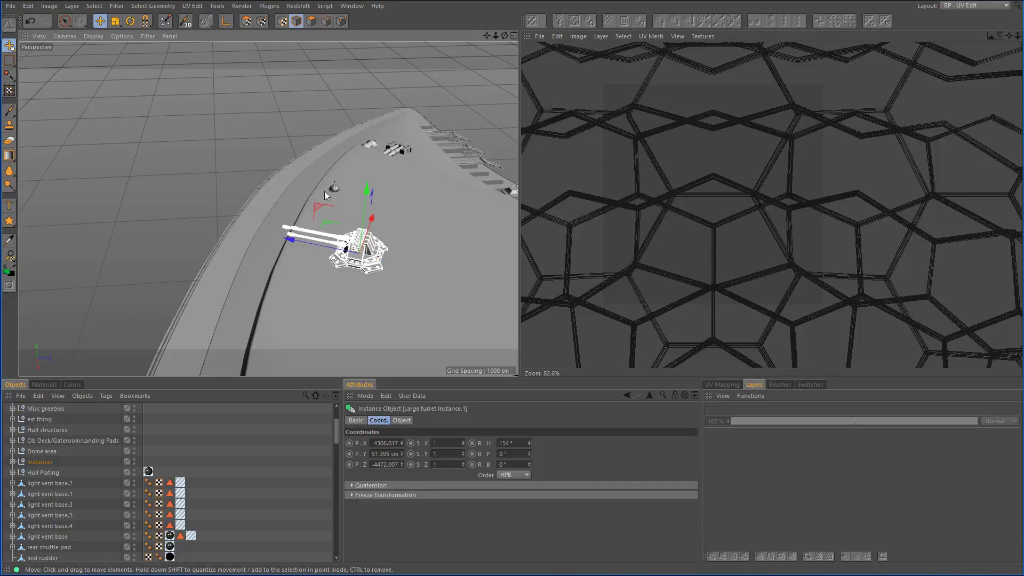
scroll(326, 193, up, 5)
scroll(328, 193, up, 6)
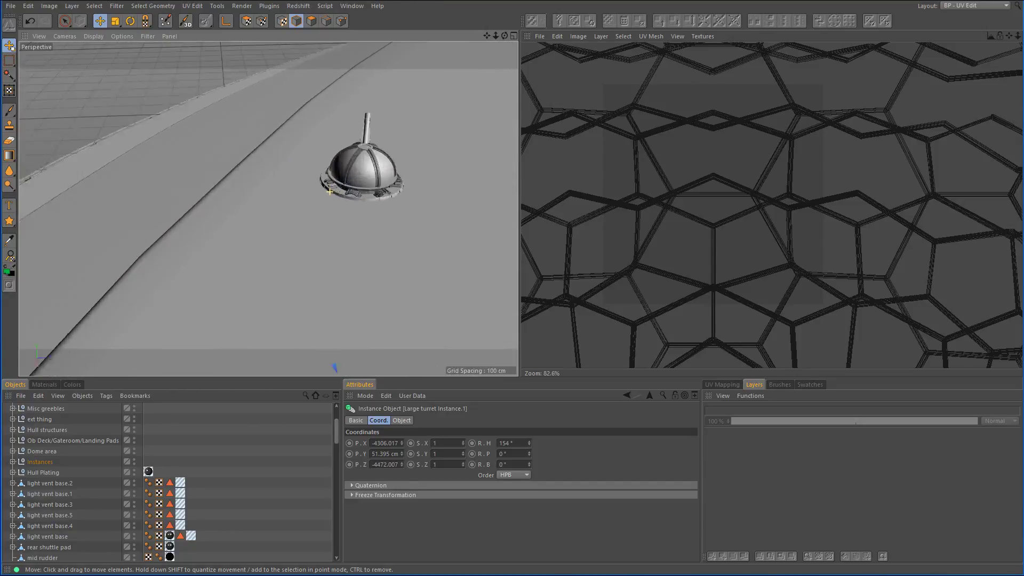
click(391, 177)
alt+middle_drag(391, 177, 321, 220)
scroll(320, 221, up, 5)
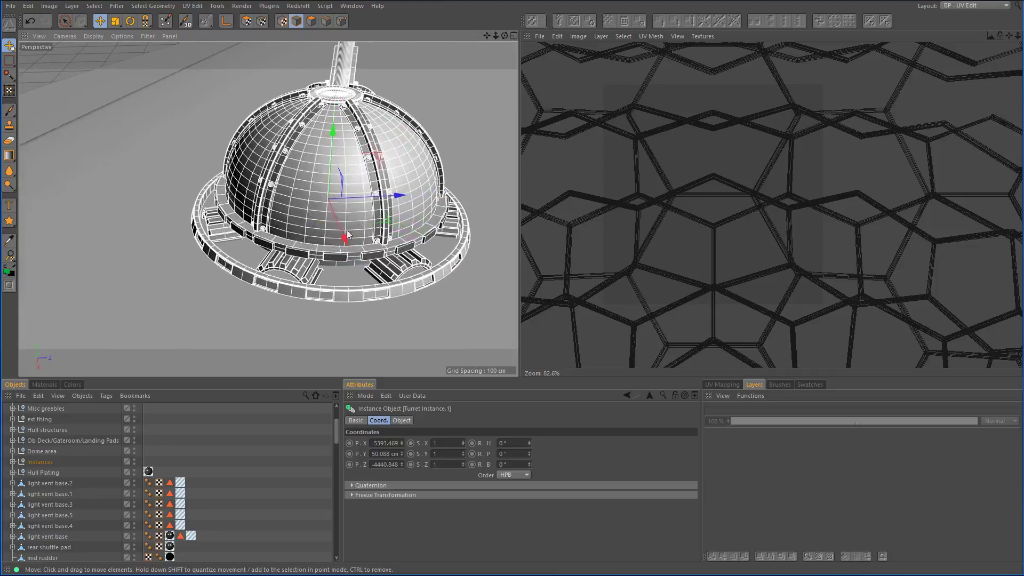
alt+drag(320, 259, 345, 251)
scroll(352, 252, up, 5)
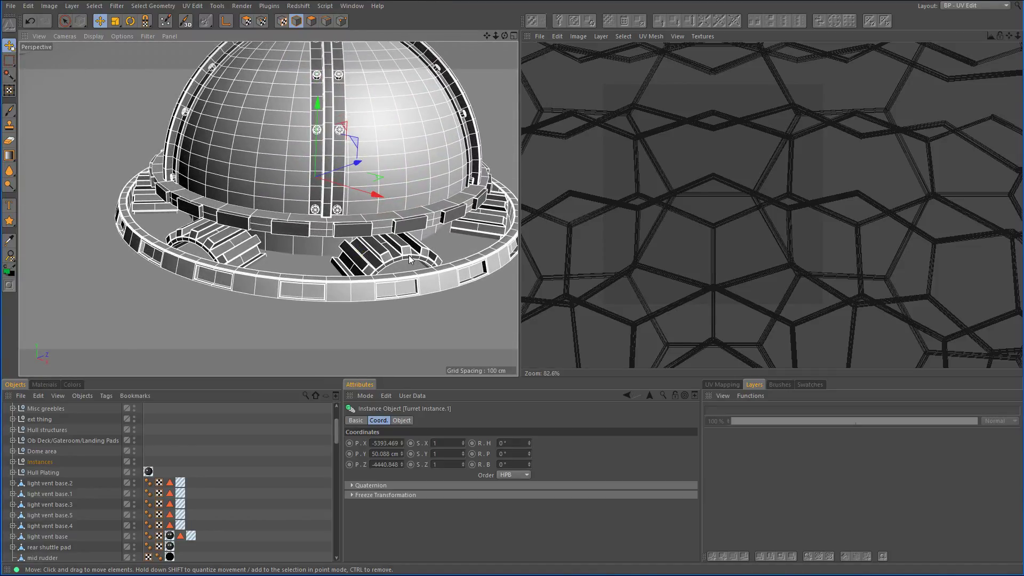
alt+drag(221, 185, 359, 215)
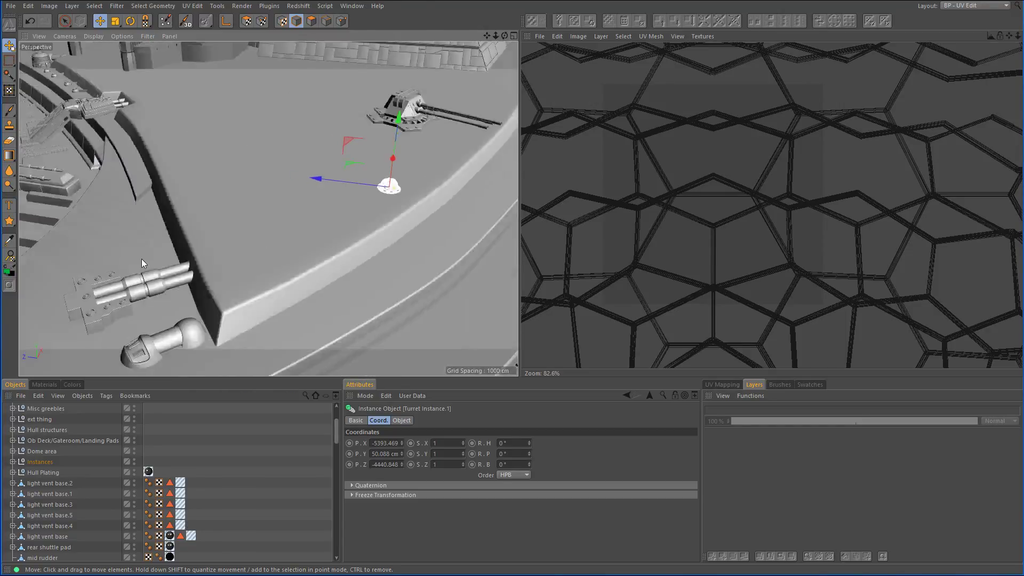
Survey the whole ship from several angles and distances, including the rear deck, the curved hull edge and the scattered detail objects.
alt+right_drag(143, 262, 196, 253)
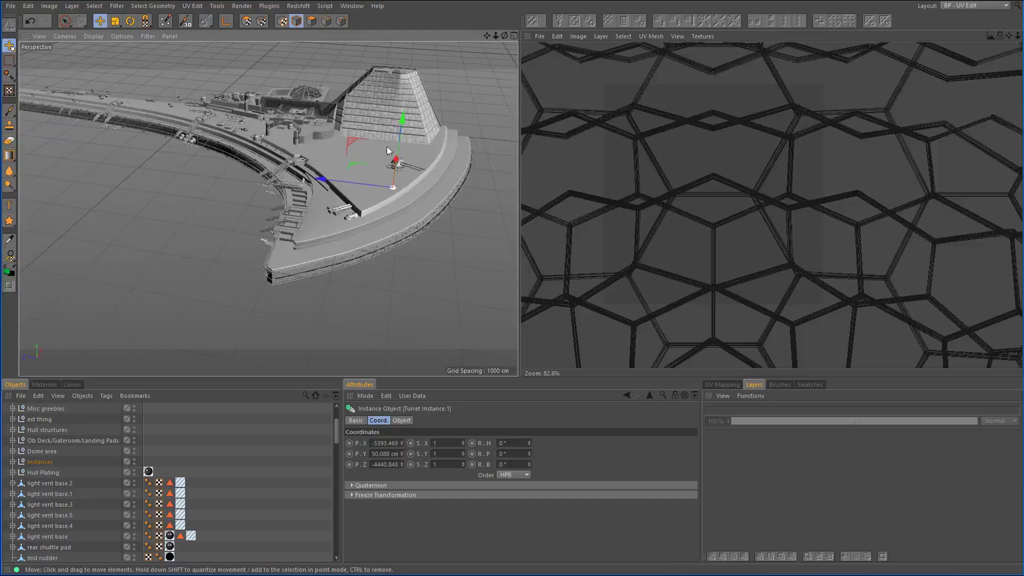
alt+middle_drag(387, 147, 355, 212)
alt+drag(266, 205, 293, 207)
scroll(299, 204, up, 6)
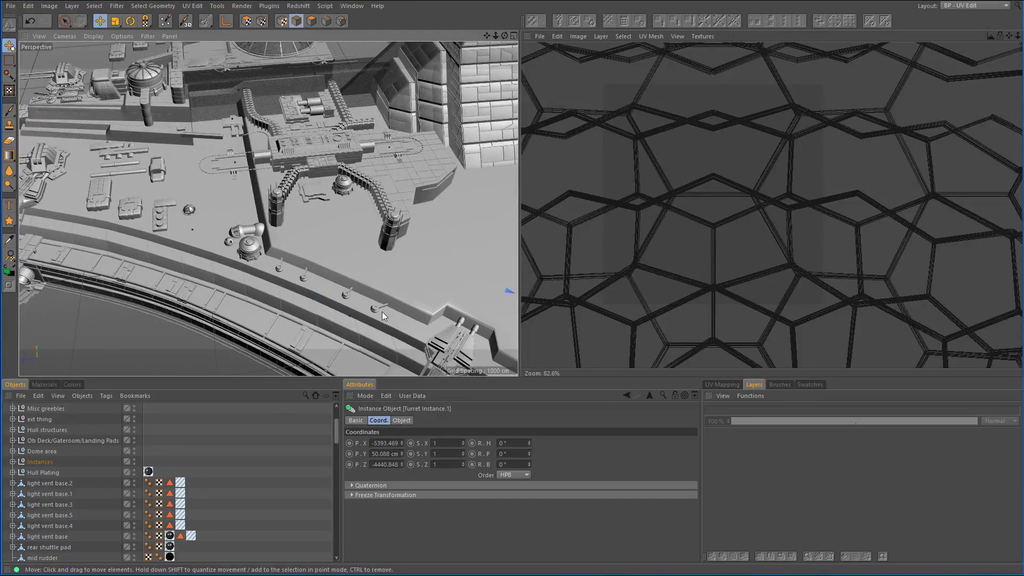
alt+drag(382, 312, 350, 304)
alt+right_drag(349, 304, 252, 231)
alt+drag(252, 231, 350, 254)
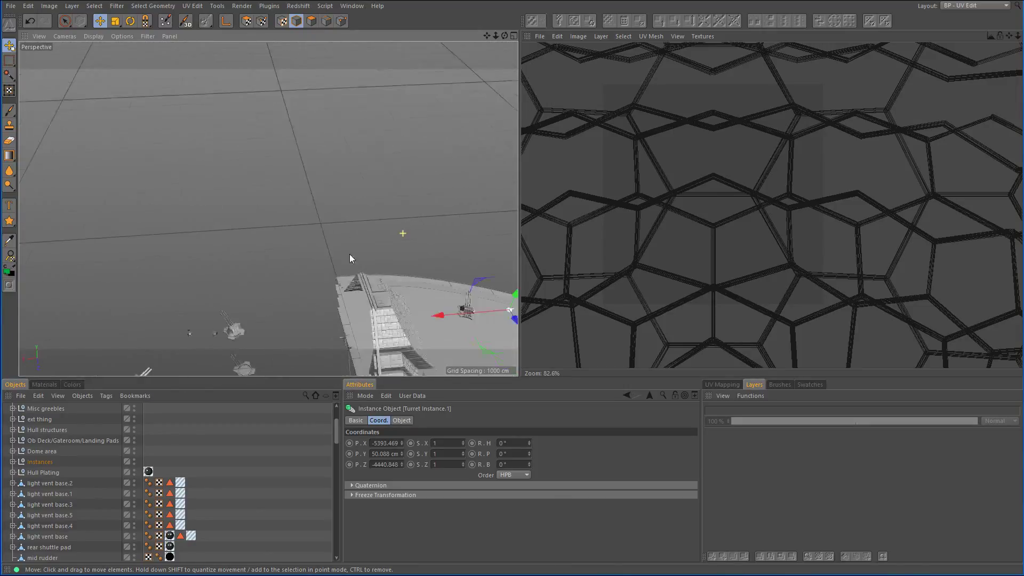
alt+right_drag(350, 254, 320, 262)
alt+middle_drag(426, 279, 339, 206)
alt+drag(269, 209, 322, 217)
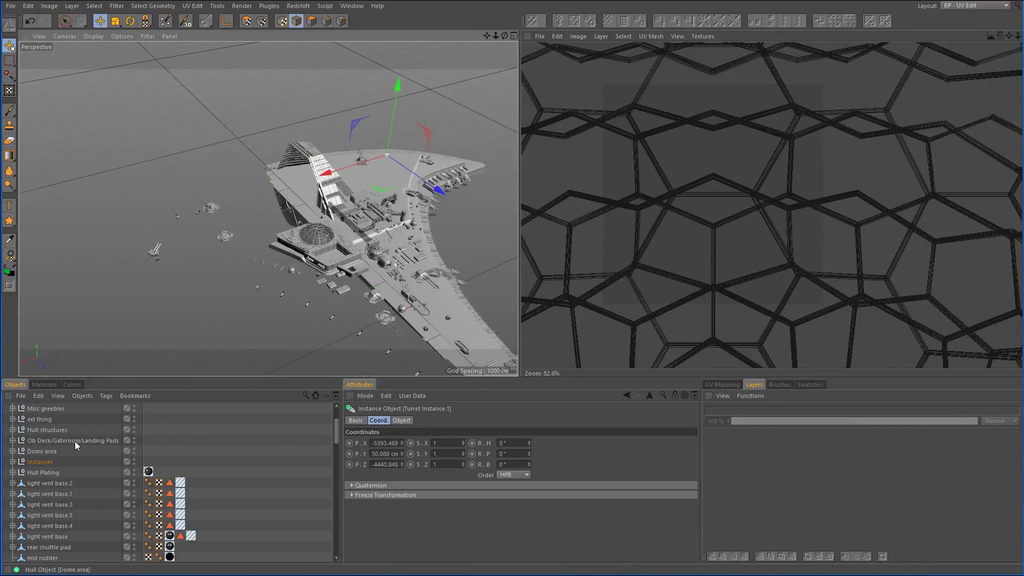
Expand the Instances group and reveal the reference object of Turret Instance.1 in the object hierarchy.
click(12, 462)
scroll(114, 458, down, 4)
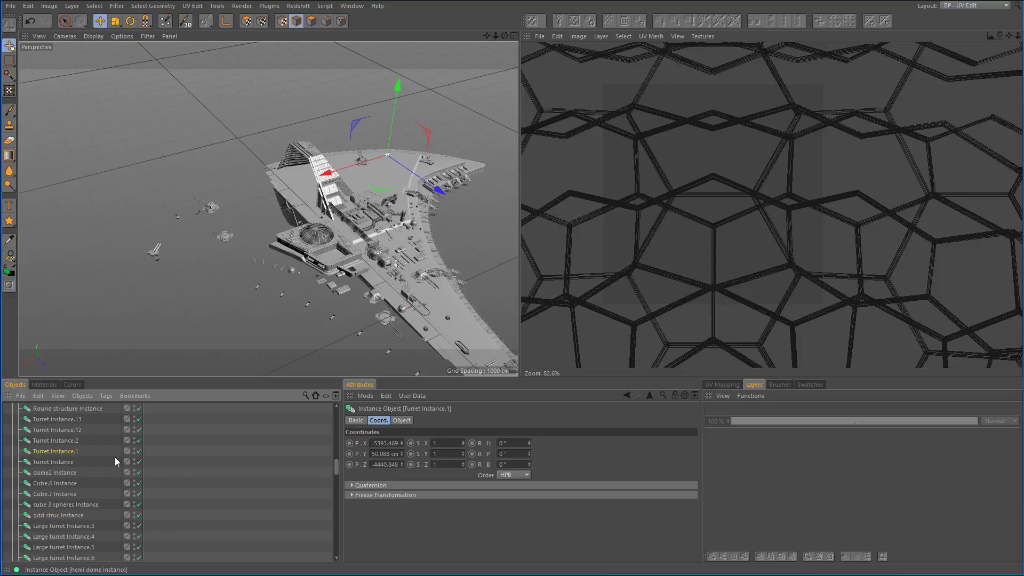
scroll(117, 462, up, 3)
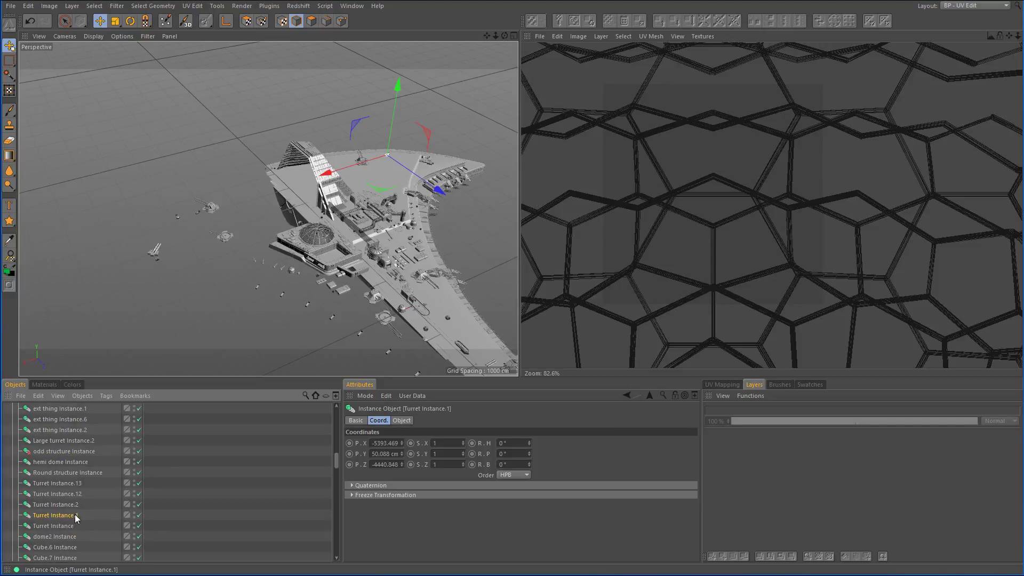
click(402, 421)
click(685, 443)
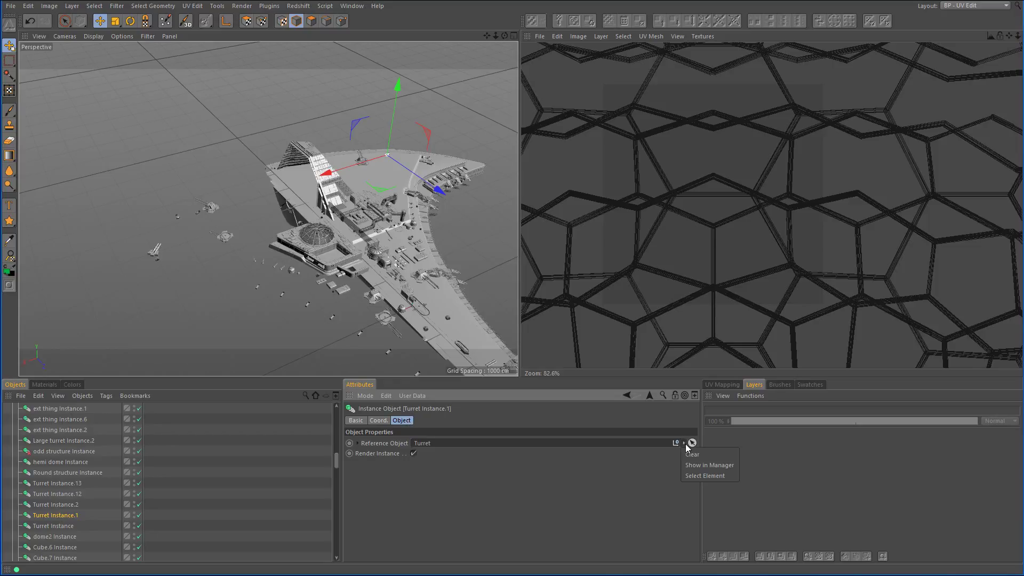
click(704, 465)
Look through the object hierarchy for the turret instances and the source Turret object they reference.
scroll(115, 480, down, 5)
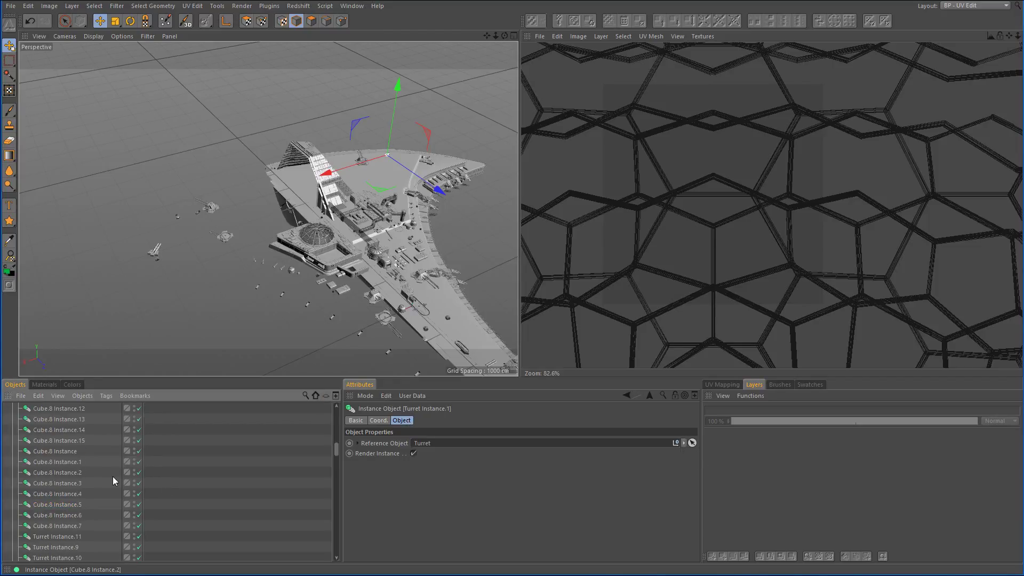
scroll(109, 479, down, 5)
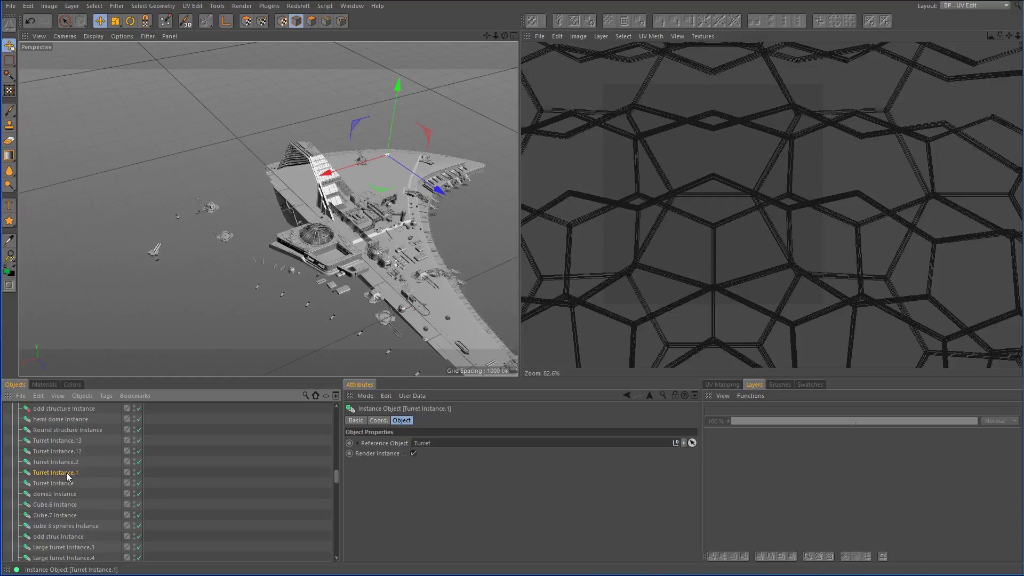
scroll(94, 473, up, 10)
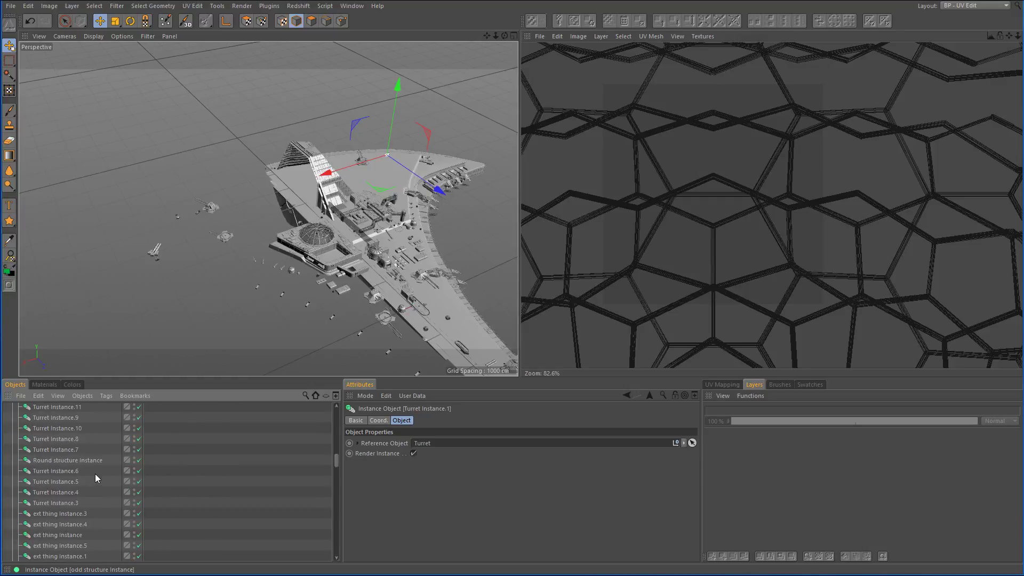
scroll(95, 474, up, 10)
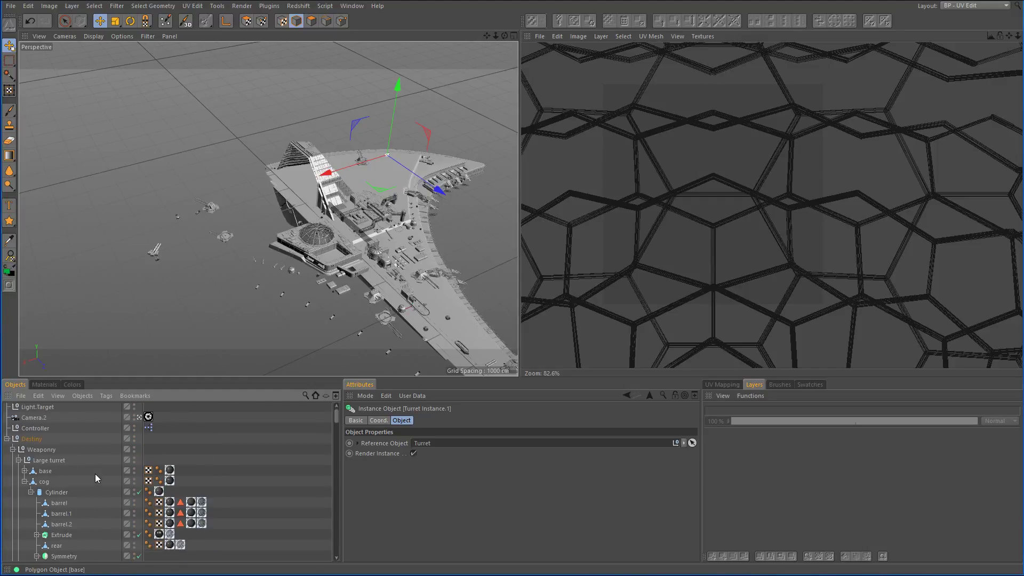
scroll(94, 473, down, 10)
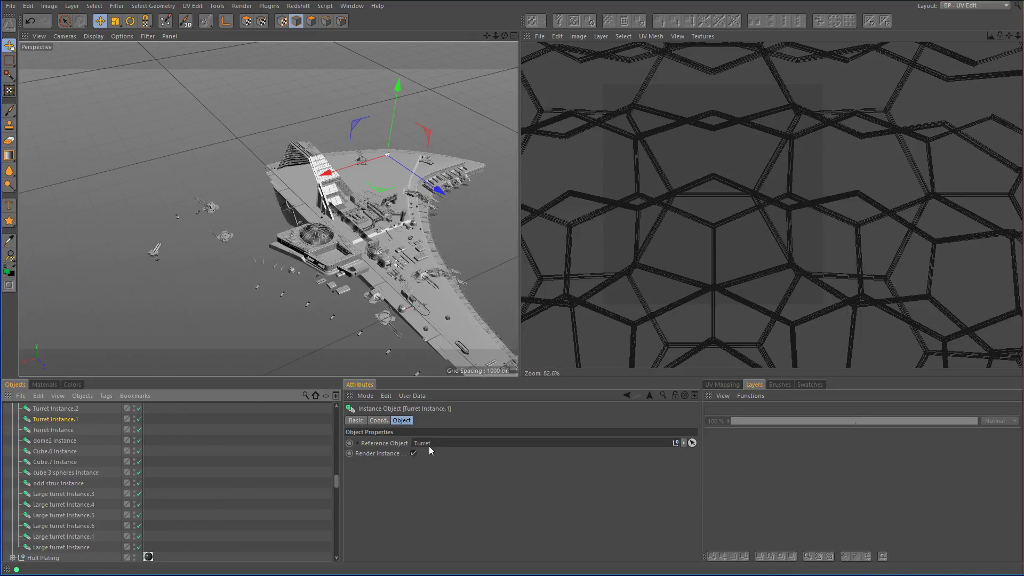
scroll(103, 482, down, 5)
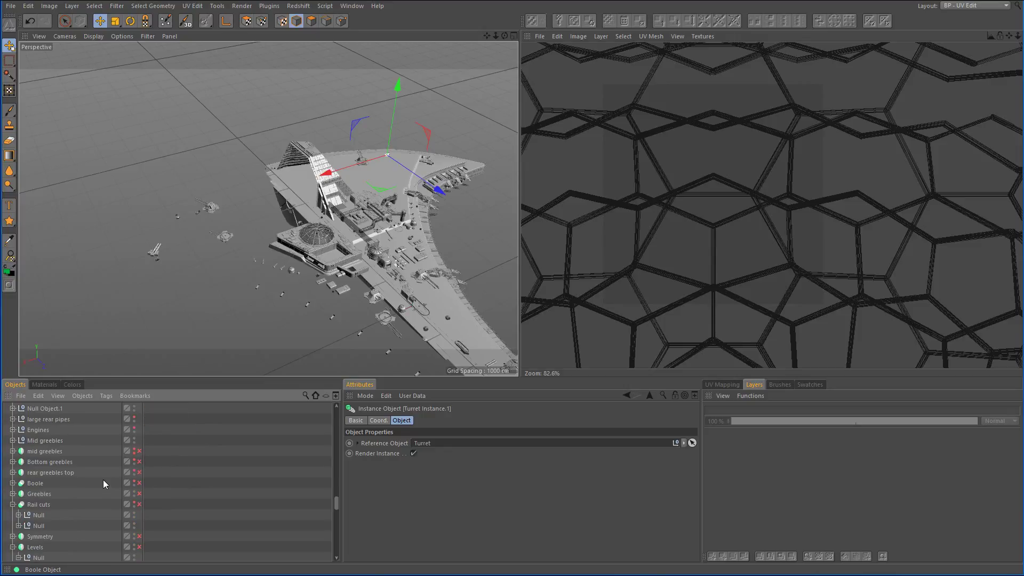
scroll(103, 479, up, 10)
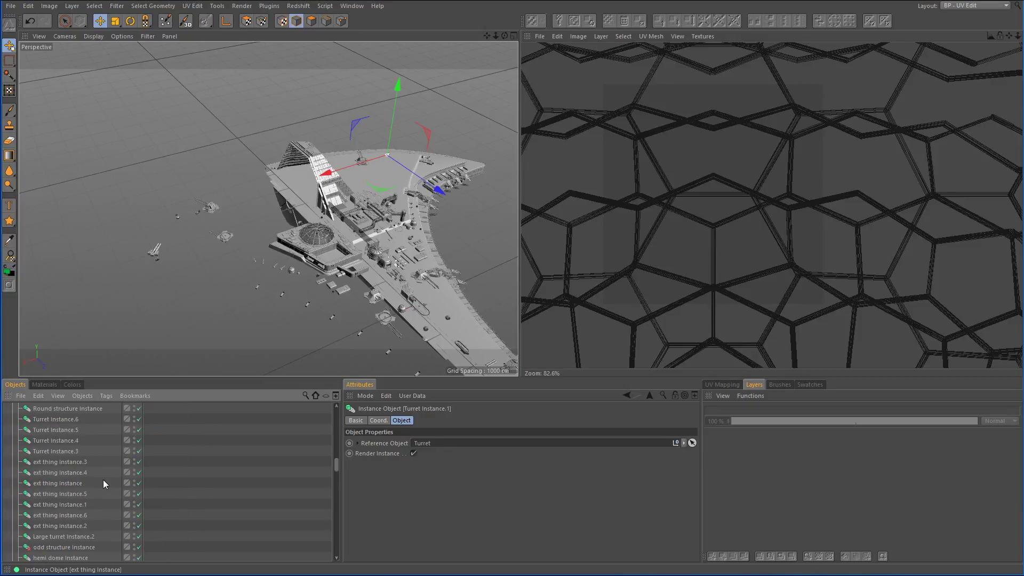
scroll(103, 479, up, 5)
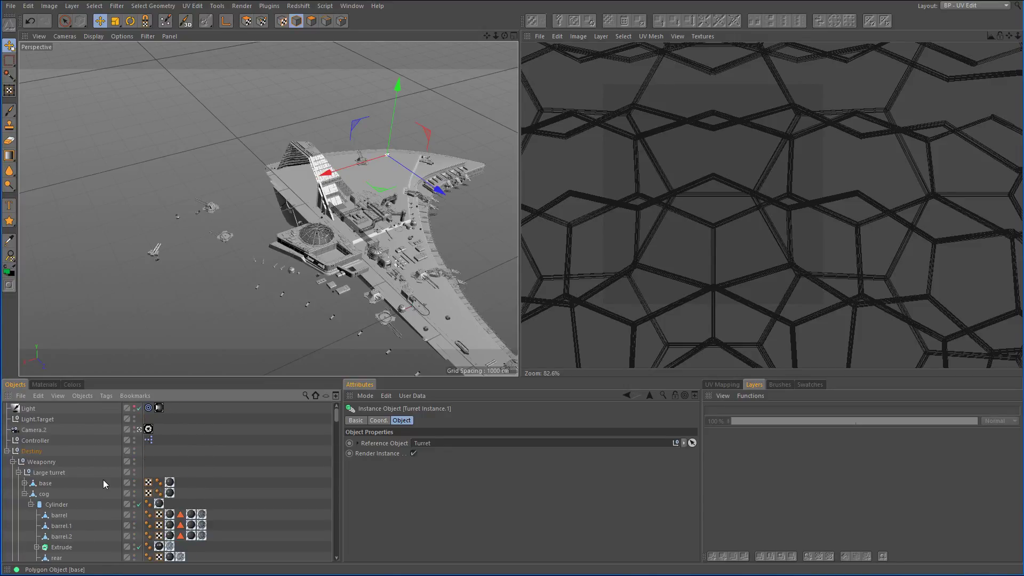
scroll(103, 479, down, 5)
scroll(103, 483, down, 6)
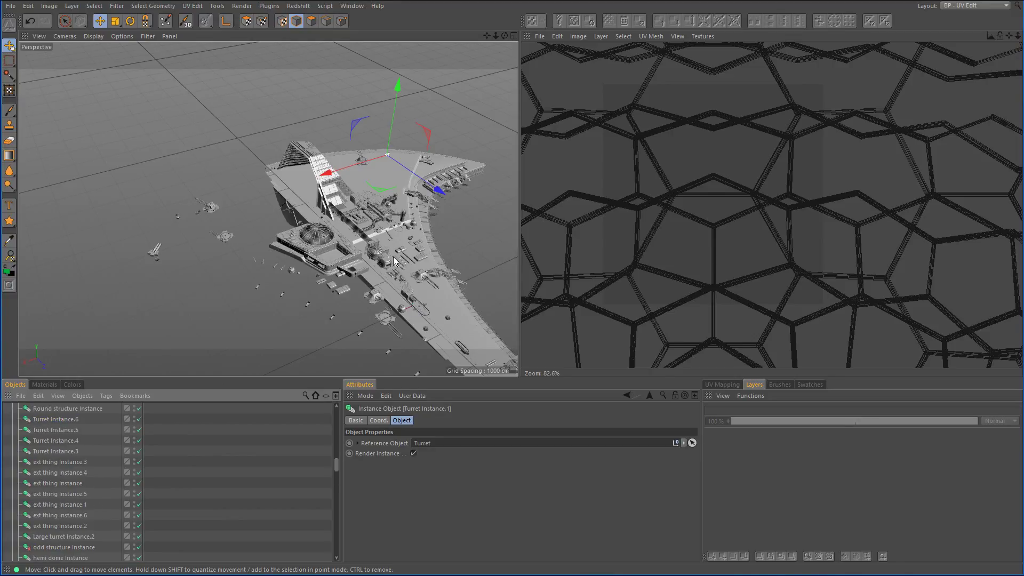
Hide the Instances group in the viewport and view the hull edge beside the rear deck without it.
scroll(112, 477, up, 8)
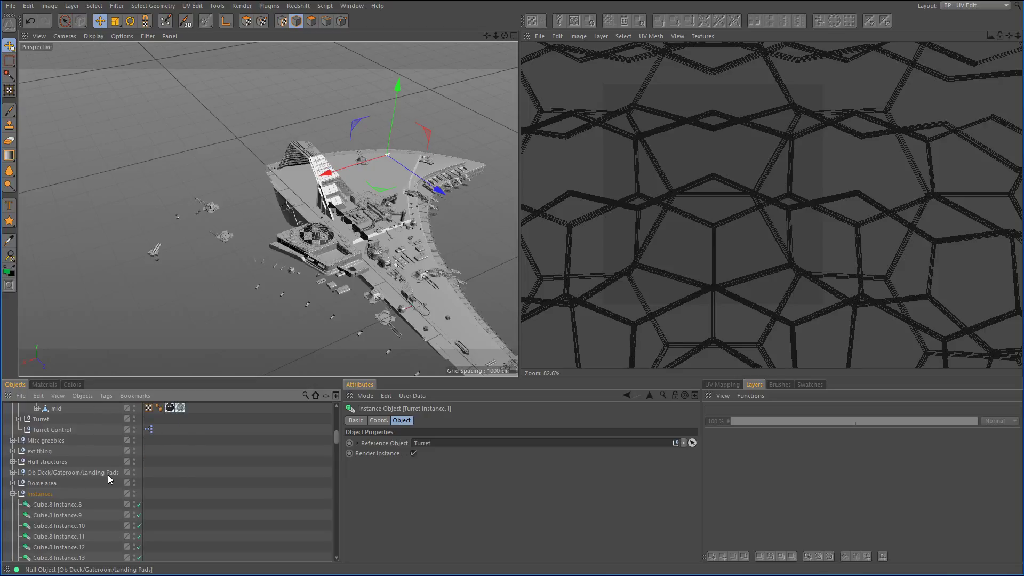
click(134, 491)
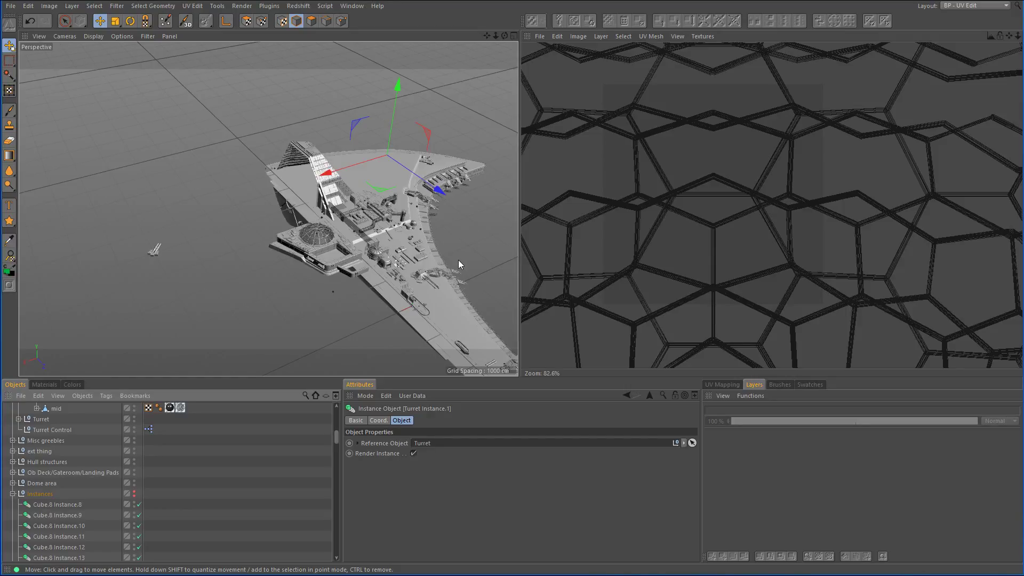
alt+drag(459, 205, 324, 152)
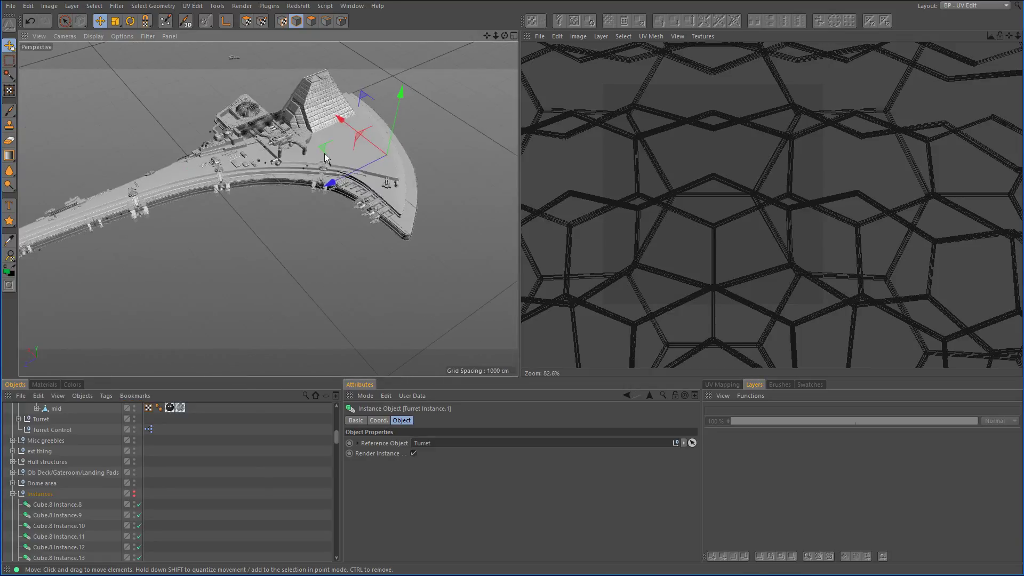
alt+right_drag(324, 152, 511, 183)
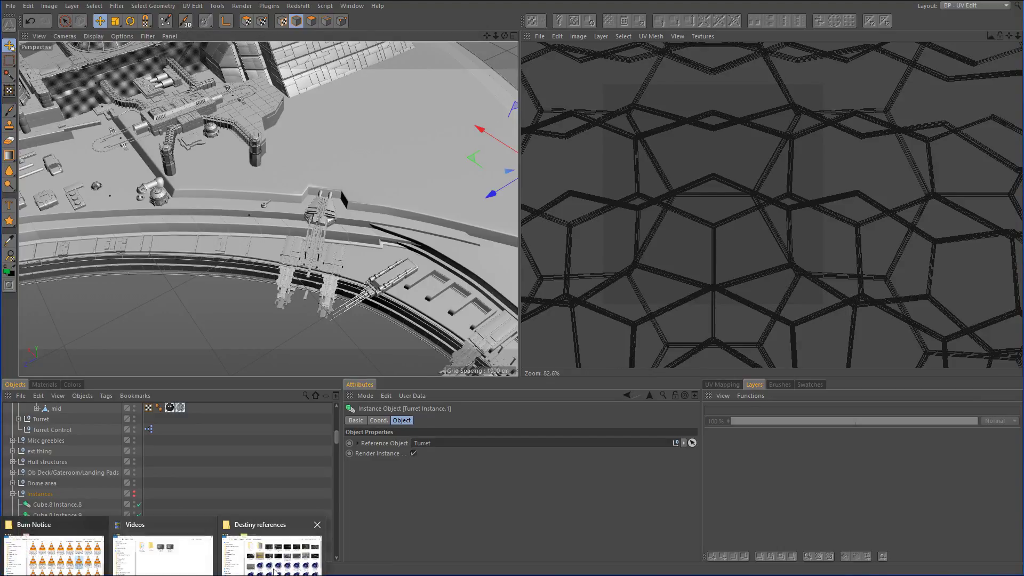
View the comiccon_trailer1_129lightened image from the Destiny references folder, close it and return to Cinema 4D.
click(274, 571)
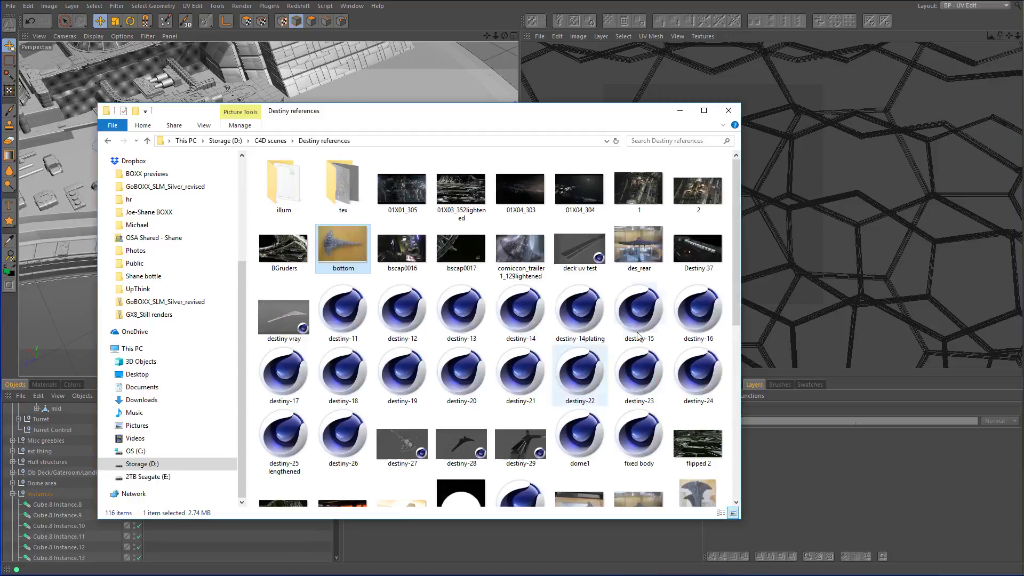
double_click(530, 251)
click(901, 58)
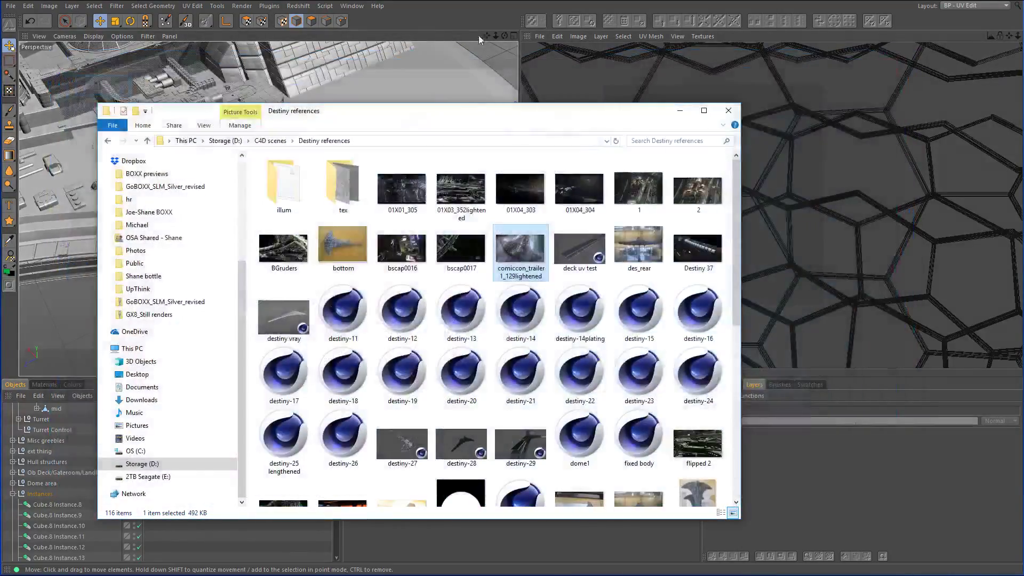
click(479, 40)
Select the level 4 hull object and examine its surface around the deck structure and towers.
alt+drag(308, 193, 358, 154)
click(283, 255)
alt+drag(255, 270, 289, 233)
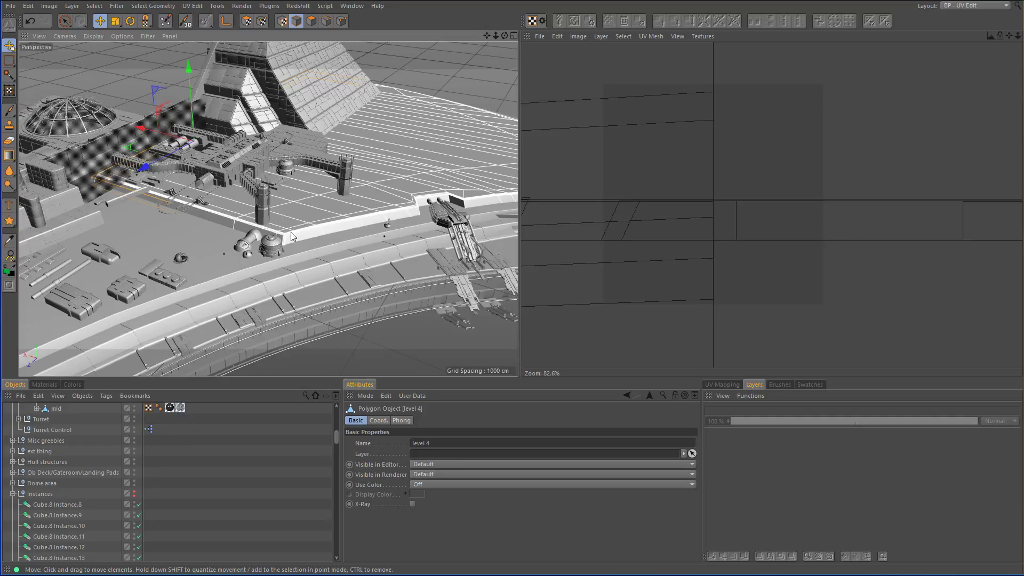
scroll(291, 235, up, 5)
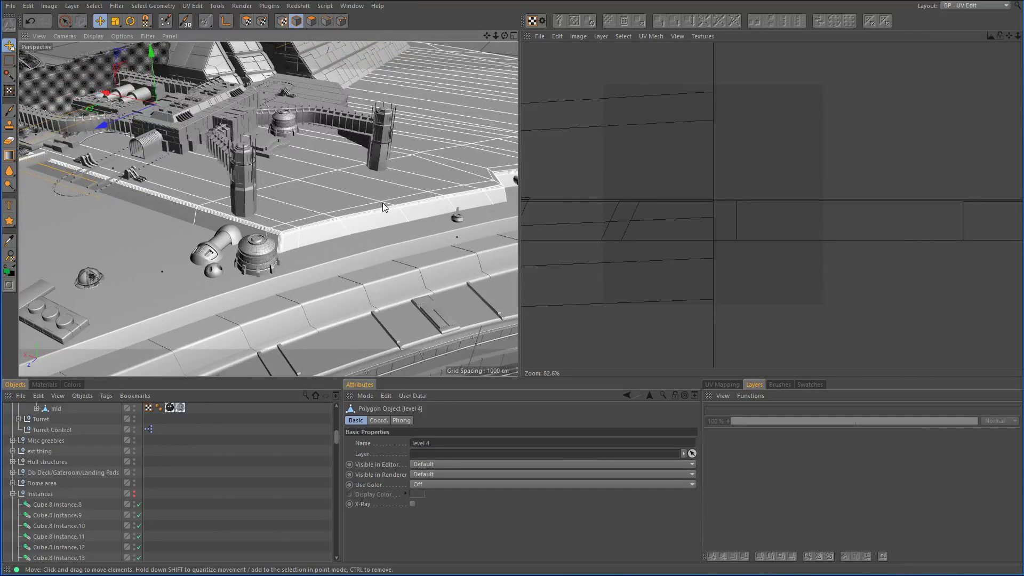
scroll(309, 212, down, 5)
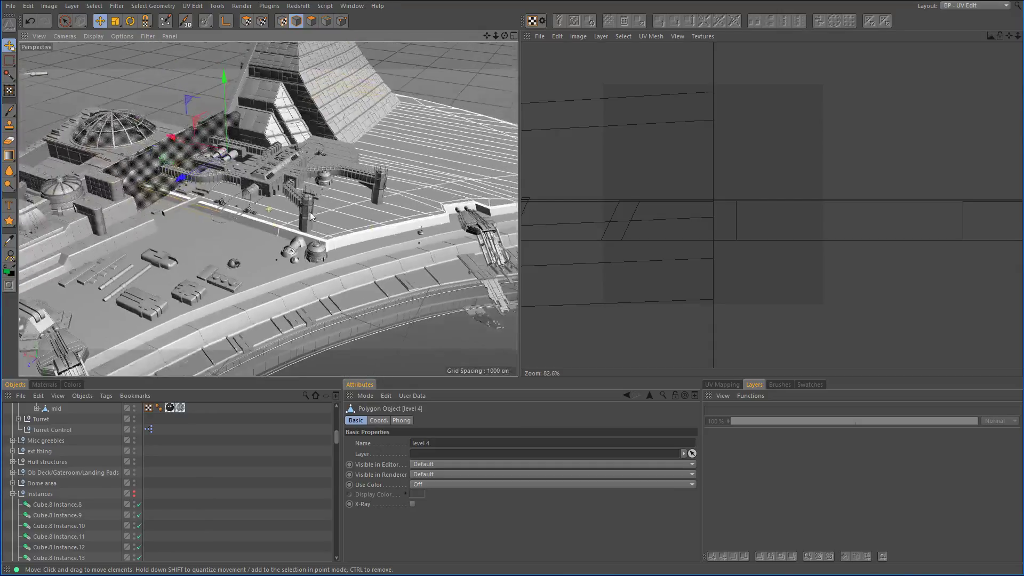
scroll(309, 212, up, 8)
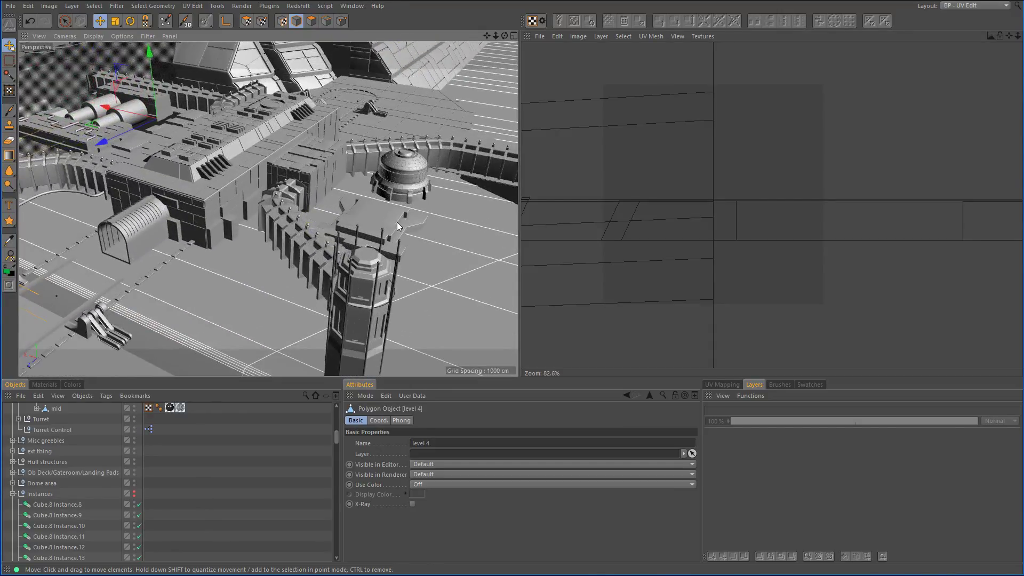
Select the tower in front of the deck structure and render the view to check it with its textures.
click(373, 312)
scroll(338, 247, up, 5)
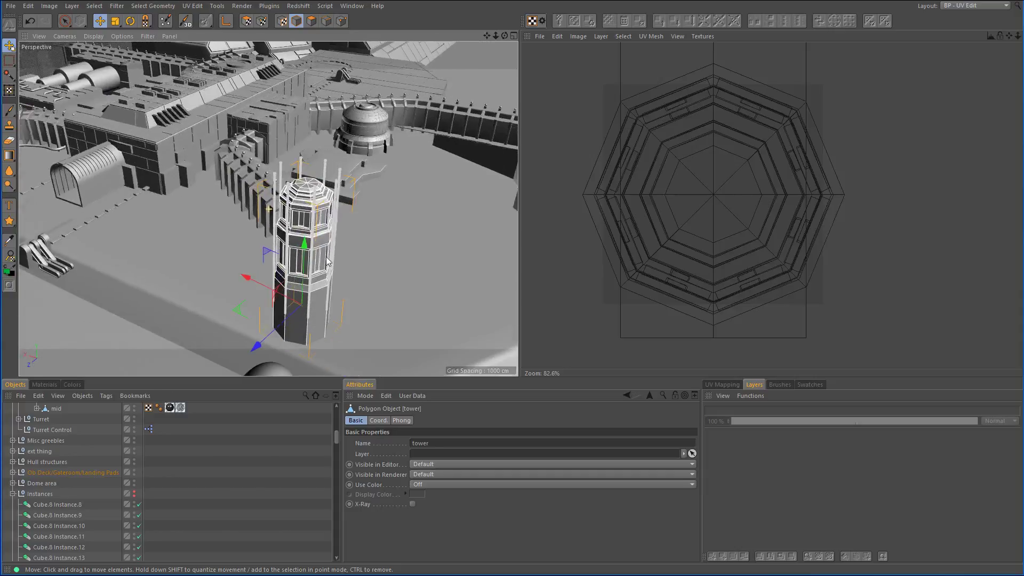
scroll(338, 246, down, 6)
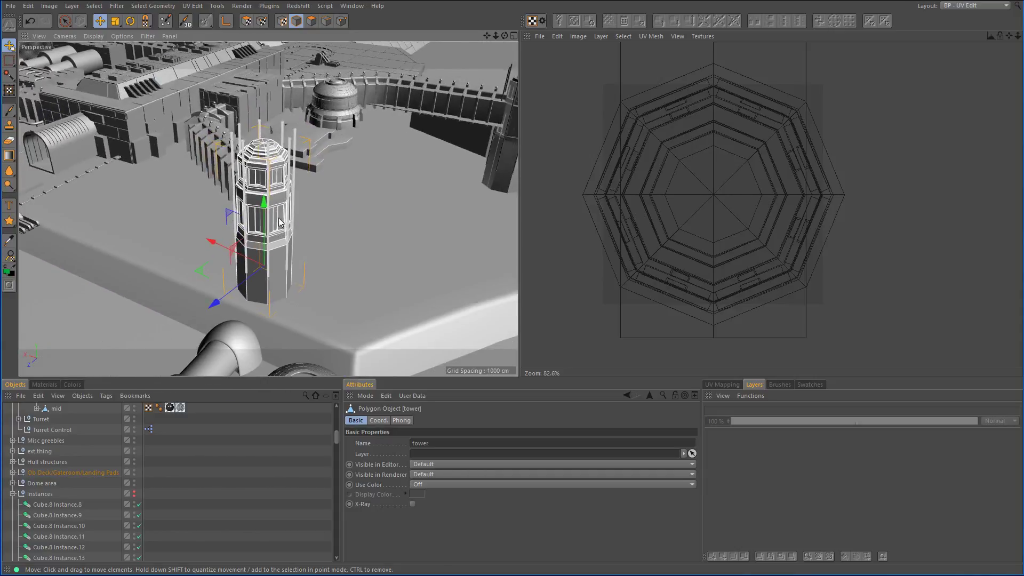
click(242, 6)
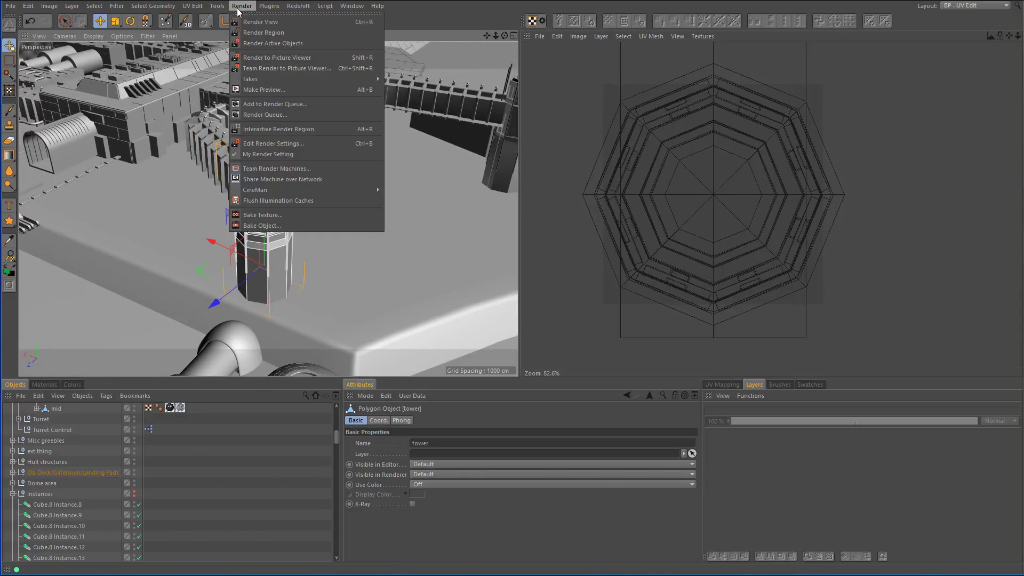
click(254, 24)
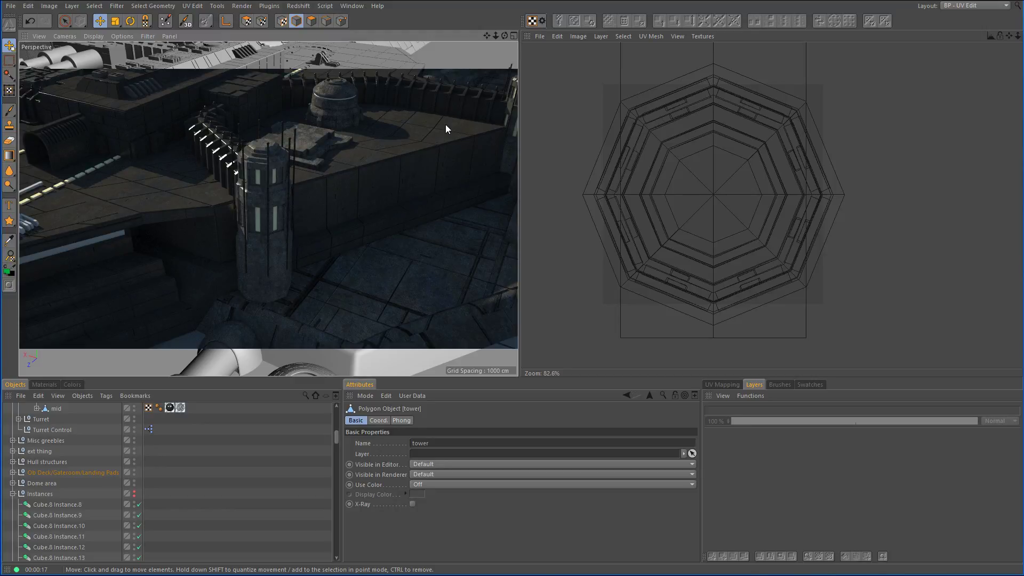
scroll(368, 174, down, 4)
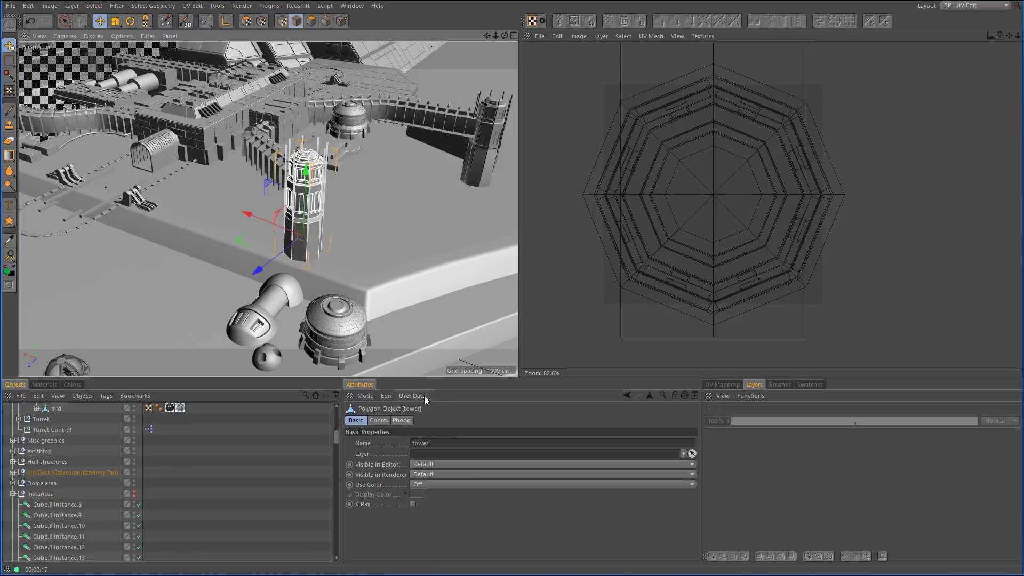
Display the project settings in place of the tower's attributes.
click(366, 396)
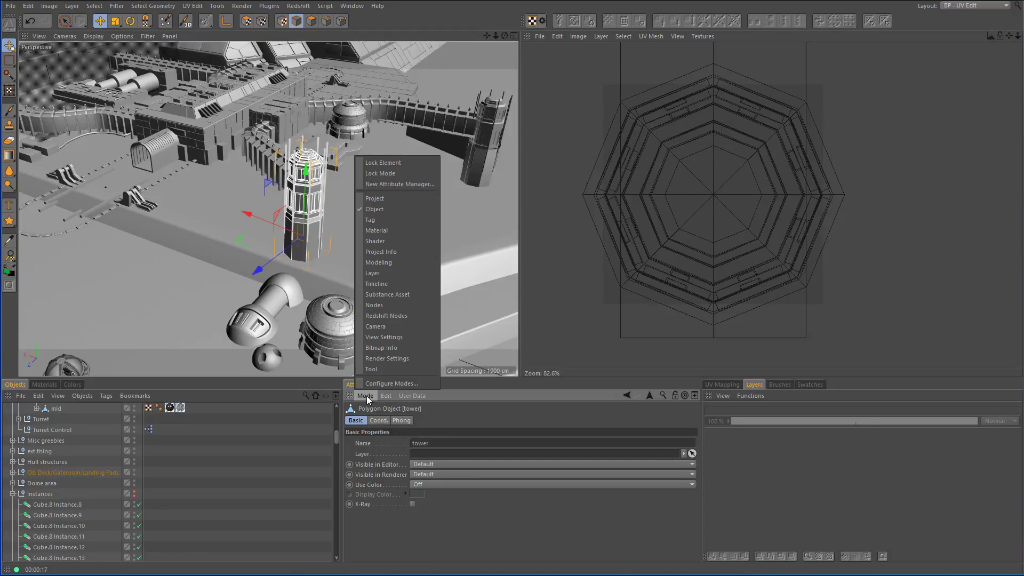
click(366, 396)
click(367, 395)
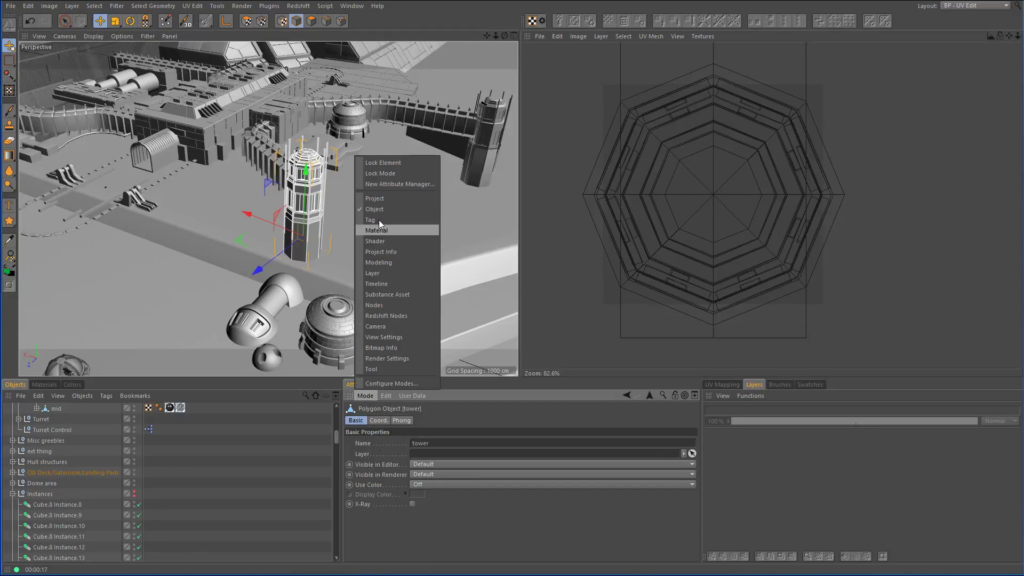
click(381, 199)
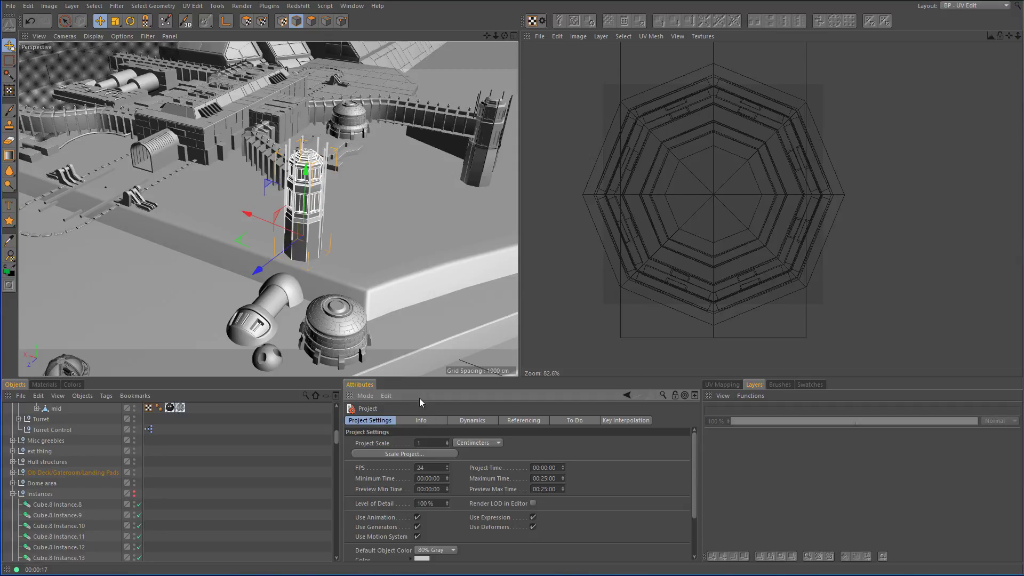
click(374, 395)
click(374, 396)
Switch the interface layout to Shane (User) and enlarge the program window to cover the screen.
click(1000, 7)
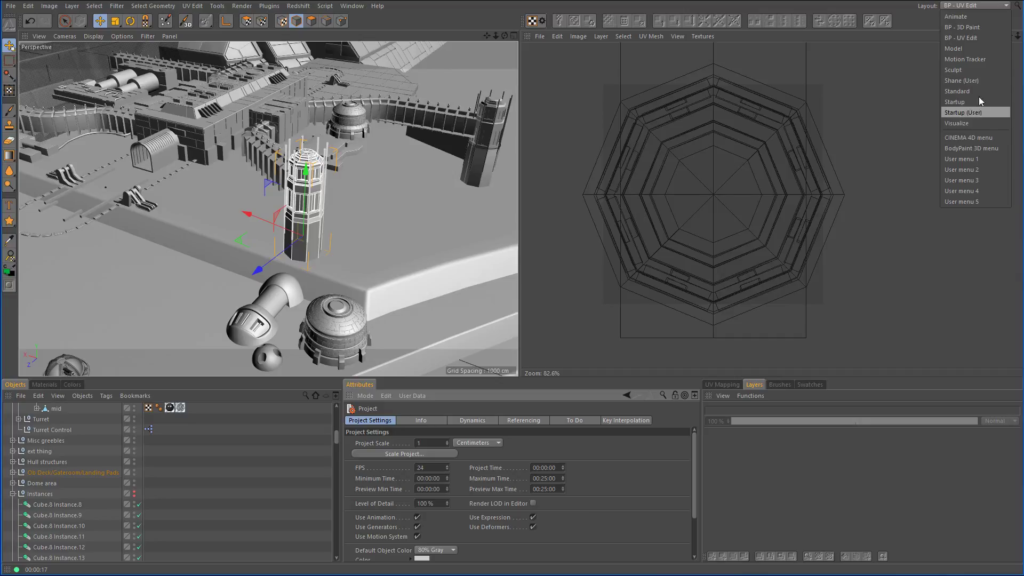
click(979, 79)
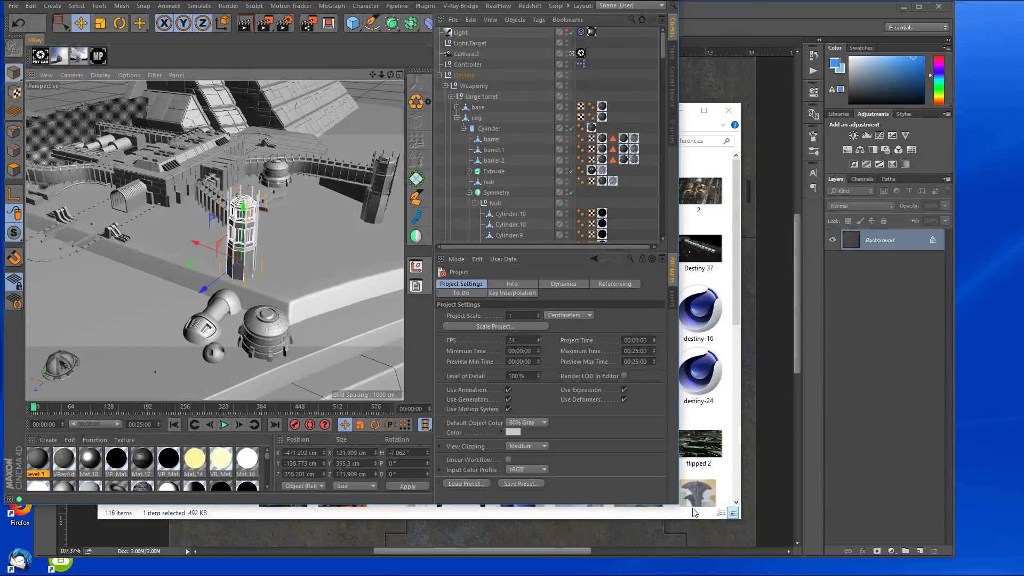
drag(678, 506, 1020, 560)
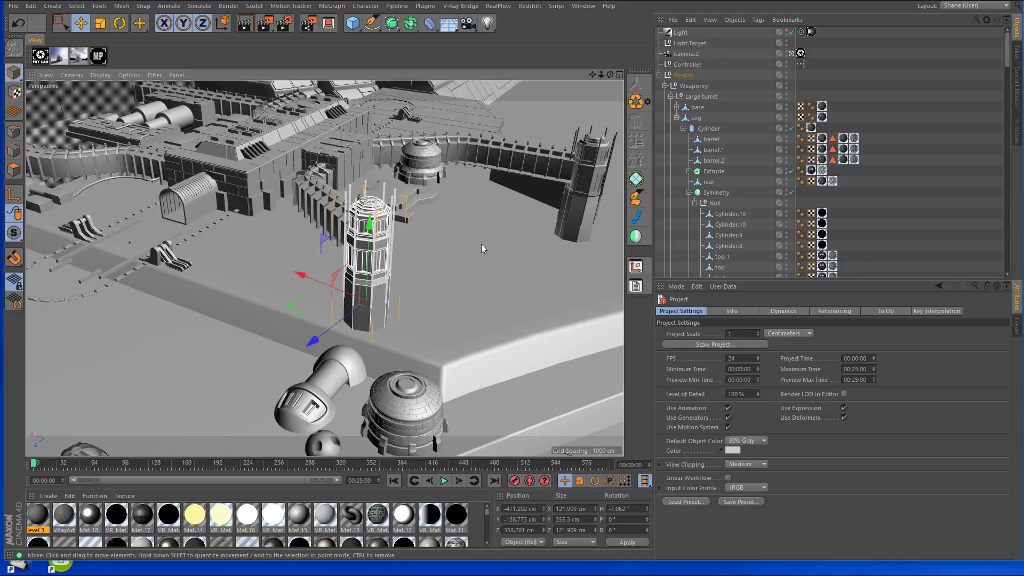
View the project information on memory, points, polygons and objects while looking through the hierarchy, and close it.
click(742, 20)
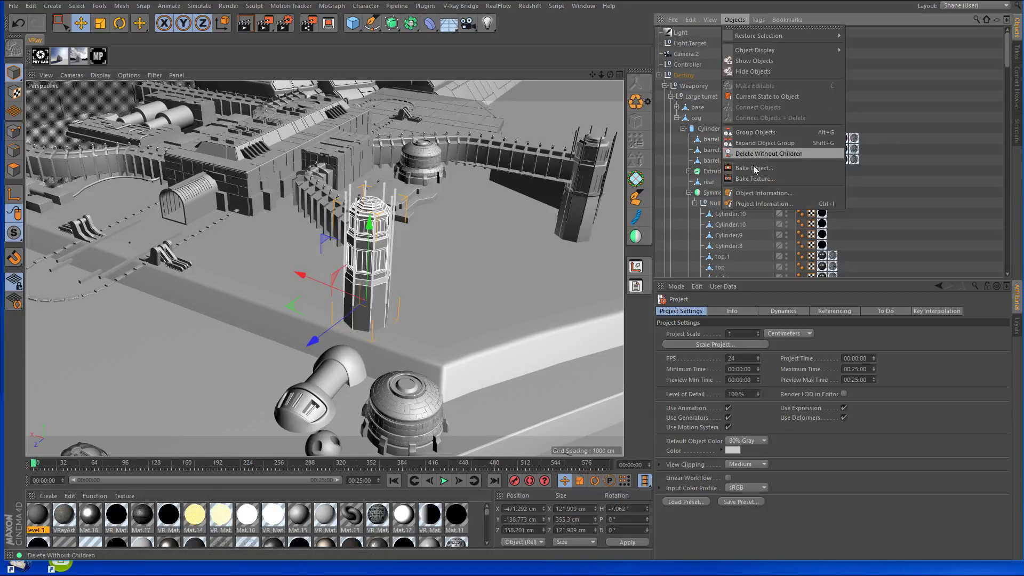
click(756, 204)
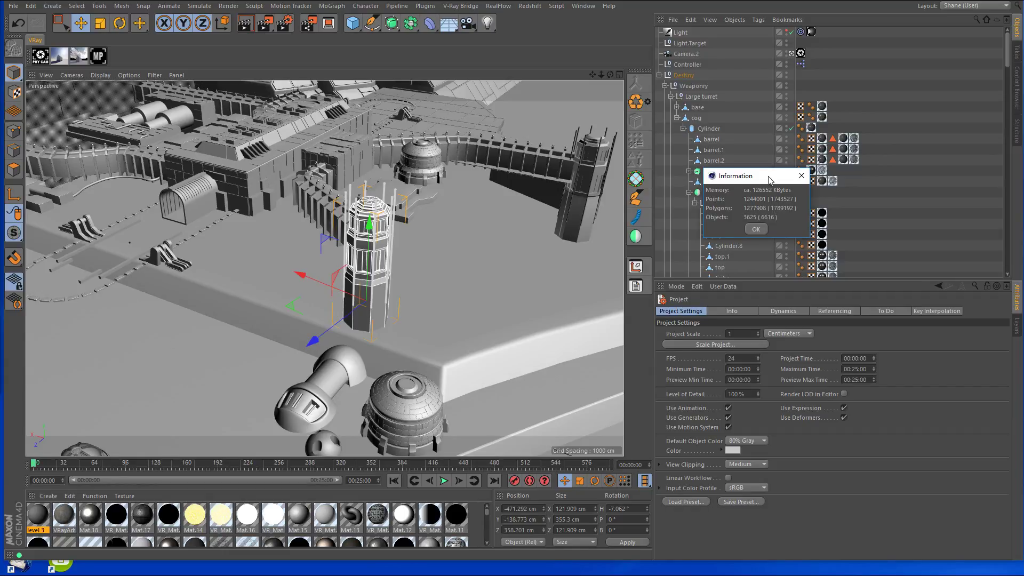
drag(770, 181, 520, 171)
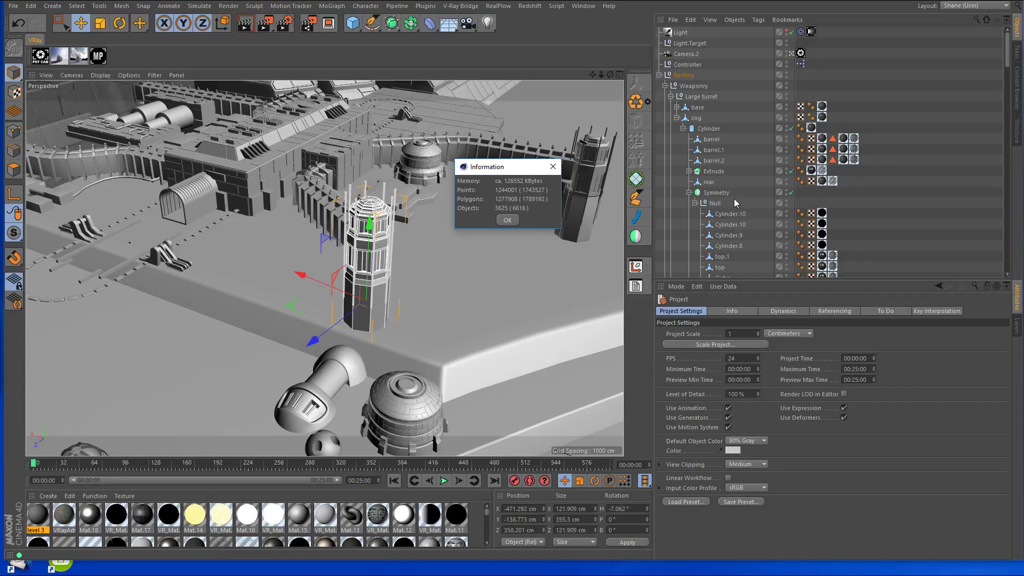
scroll(734, 199, down, 3)
scroll(752, 198, down, 10)
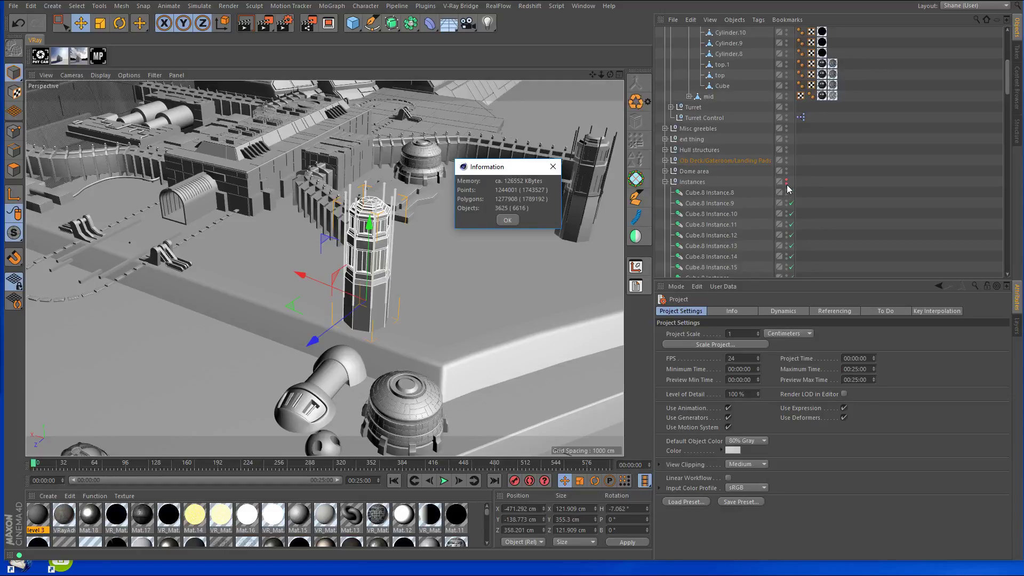
scroll(753, 201, down, 3)
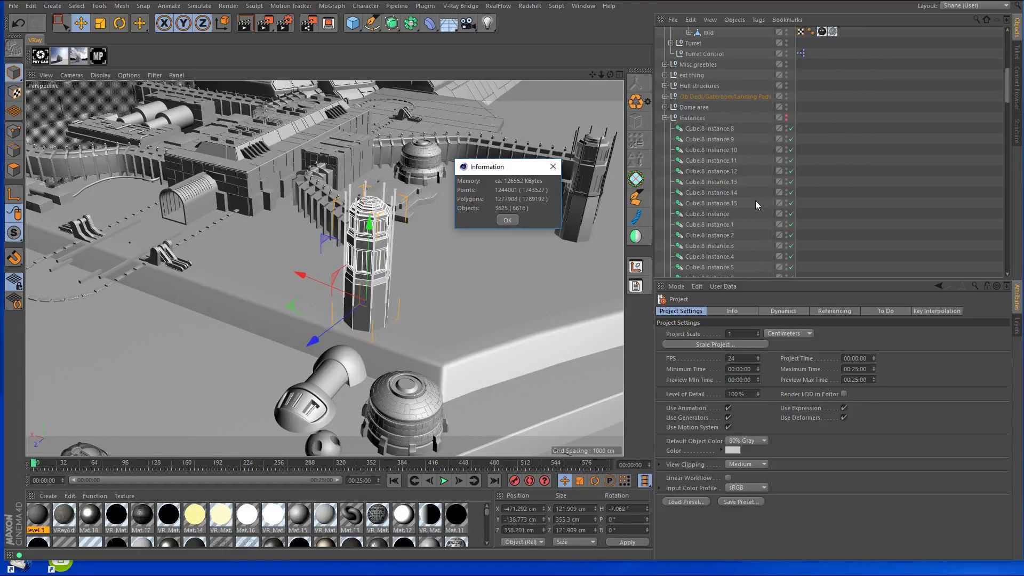
click(516, 221)
Enable the Levels, Symmetry, Greebles, rear greebles top and Bottom greebles symmetry objects.
scroll(744, 176, down, 6)
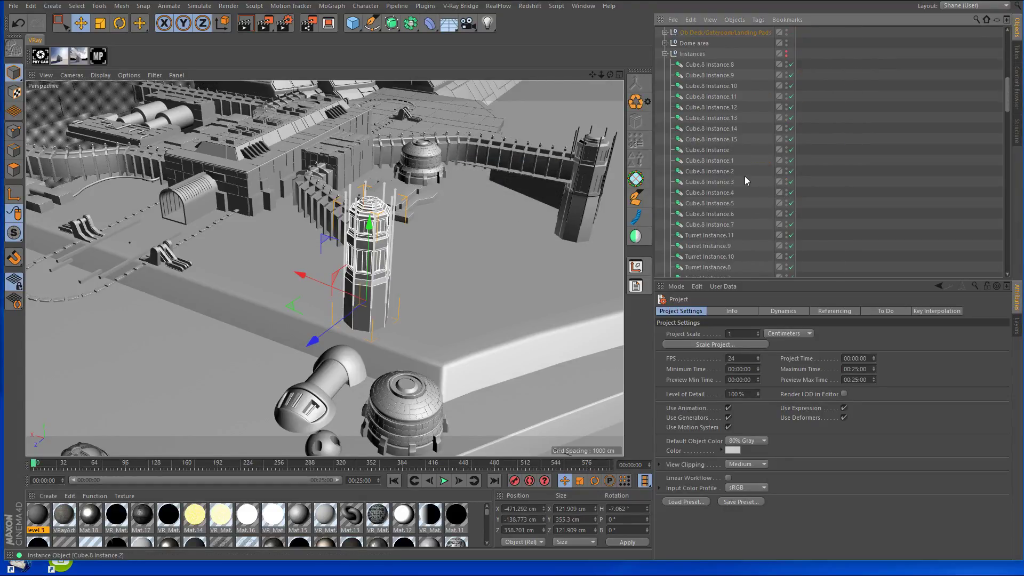
scroll(766, 178, down, 15)
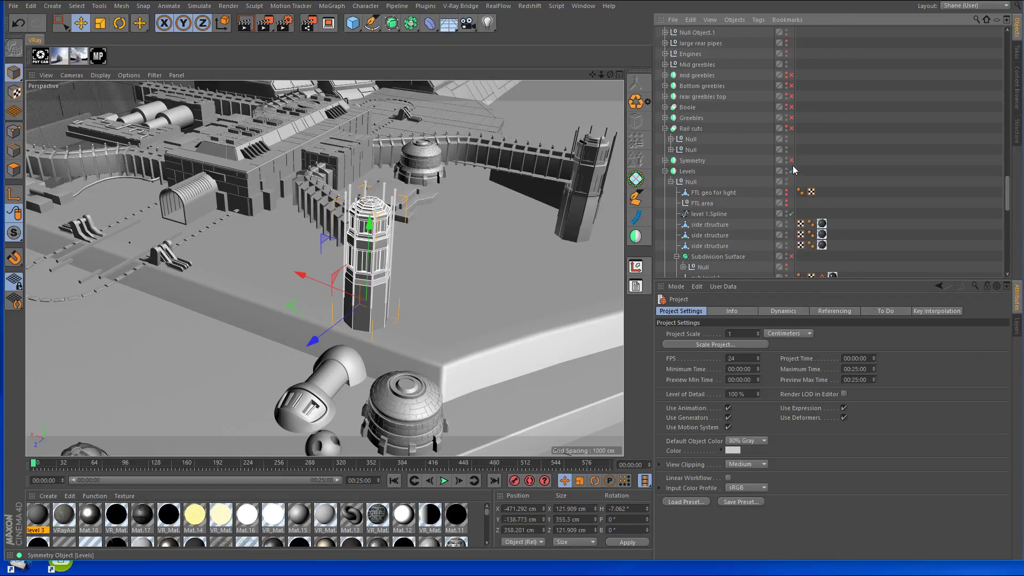
click(791, 170)
click(791, 160)
click(791, 117)
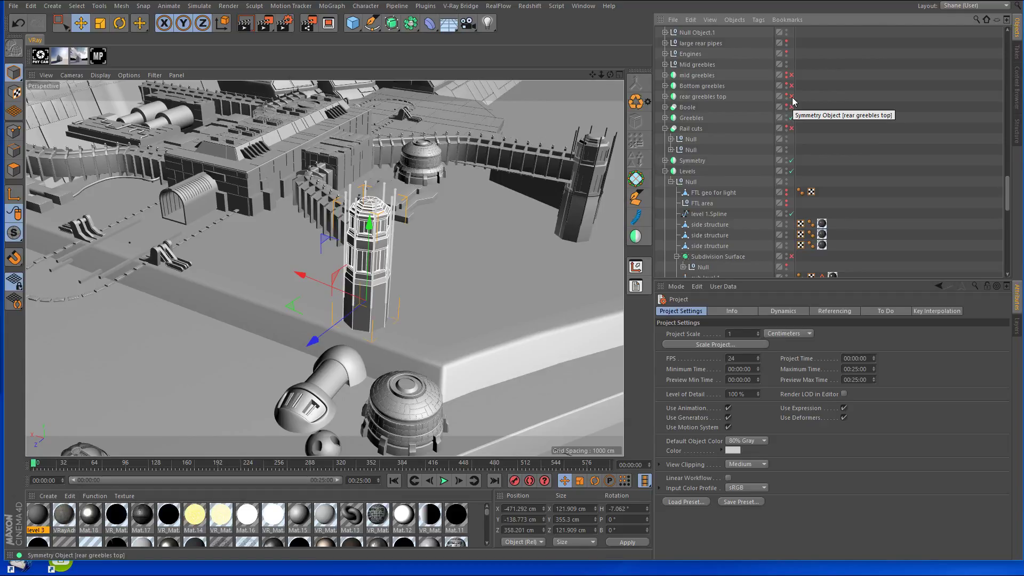
click(792, 97)
click(792, 86)
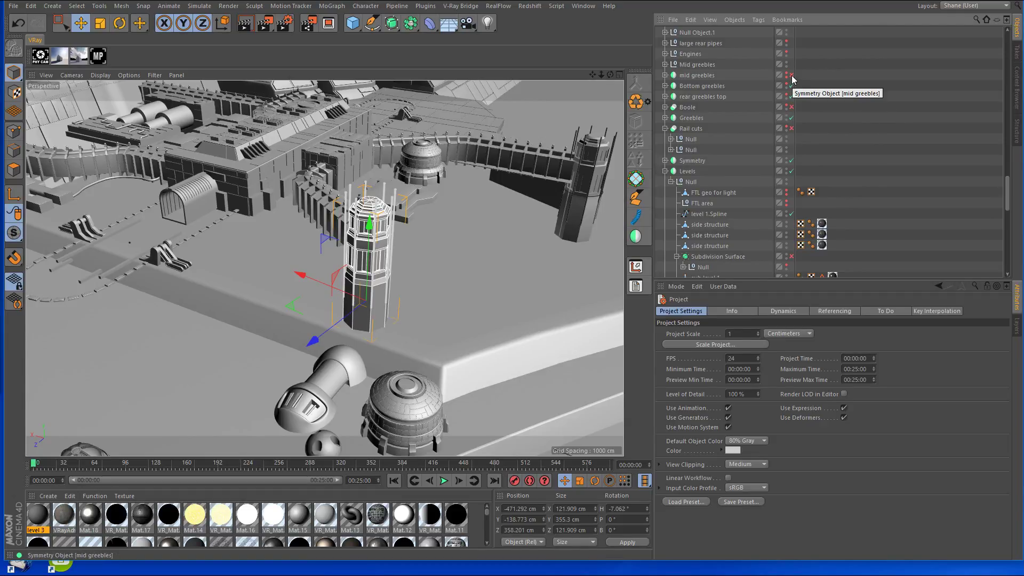
Look through the rest of the hierarchy, check the project information with the symmetry objects enabled, and close it.
scroll(786, 152, down, 4)
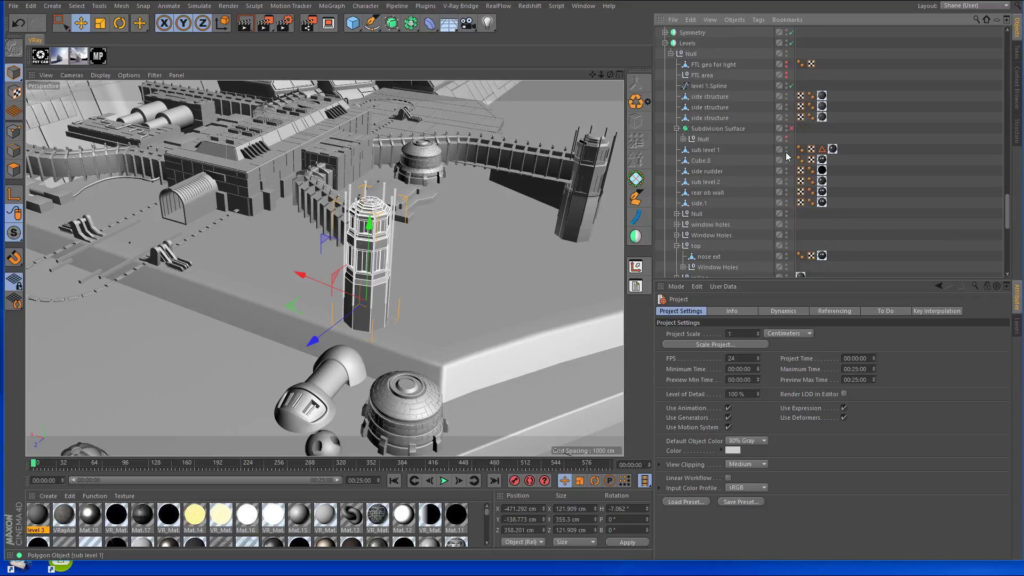
scroll(785, 152, down, 8)
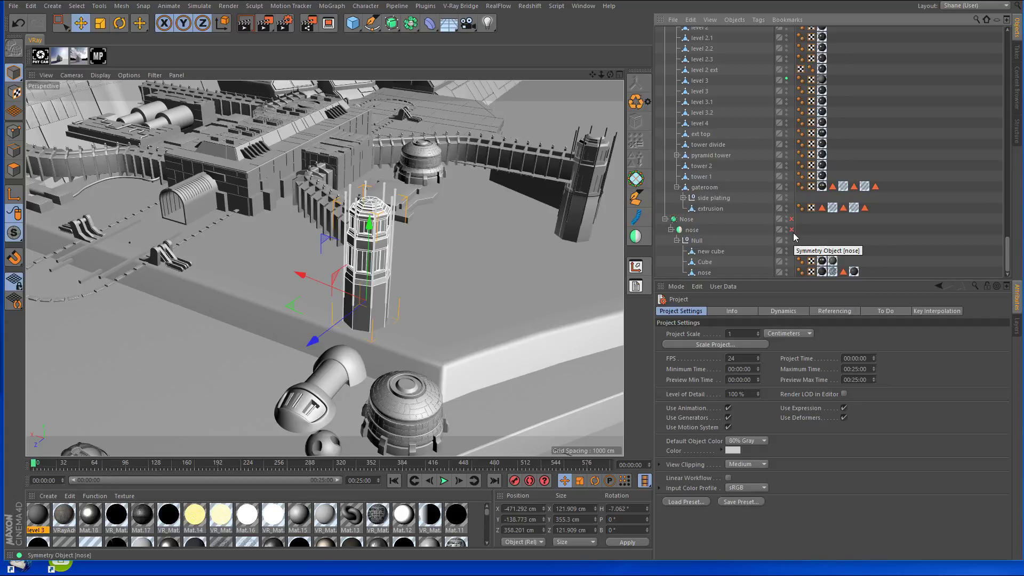
click(735, 19)
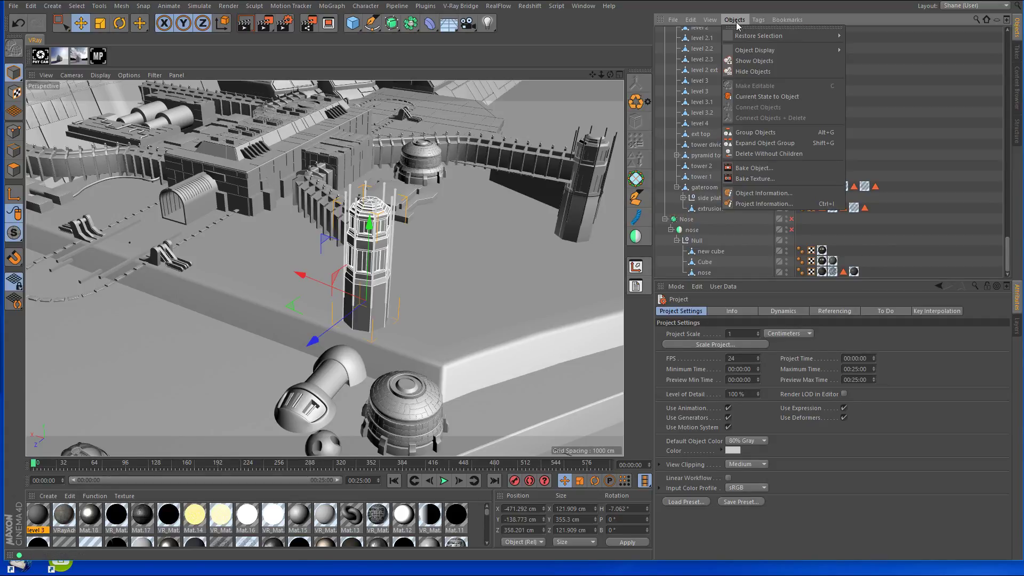
click(764, 203)
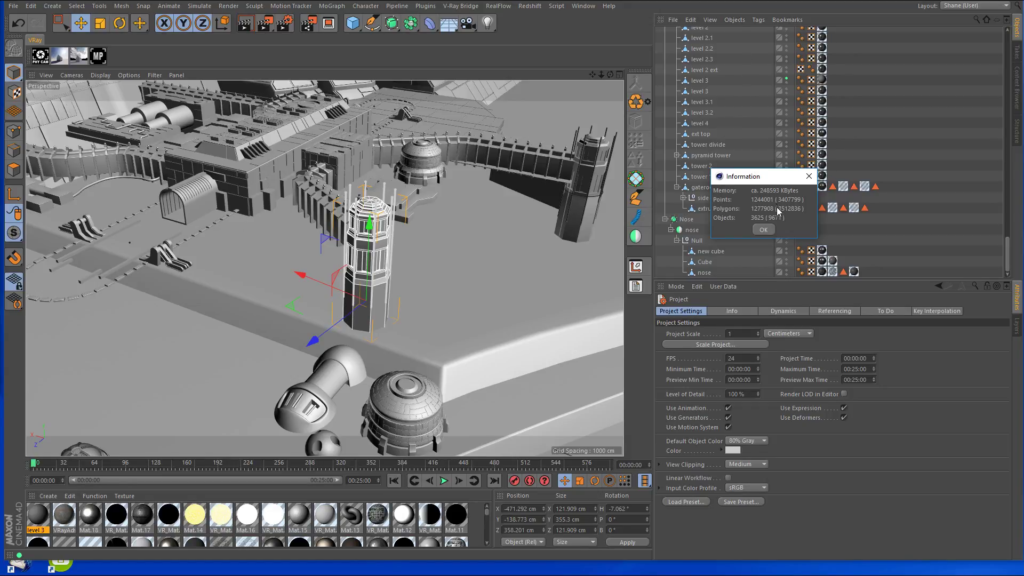
click(763, 230)
View the object information of the selected tower and close it.
click(733, 19)
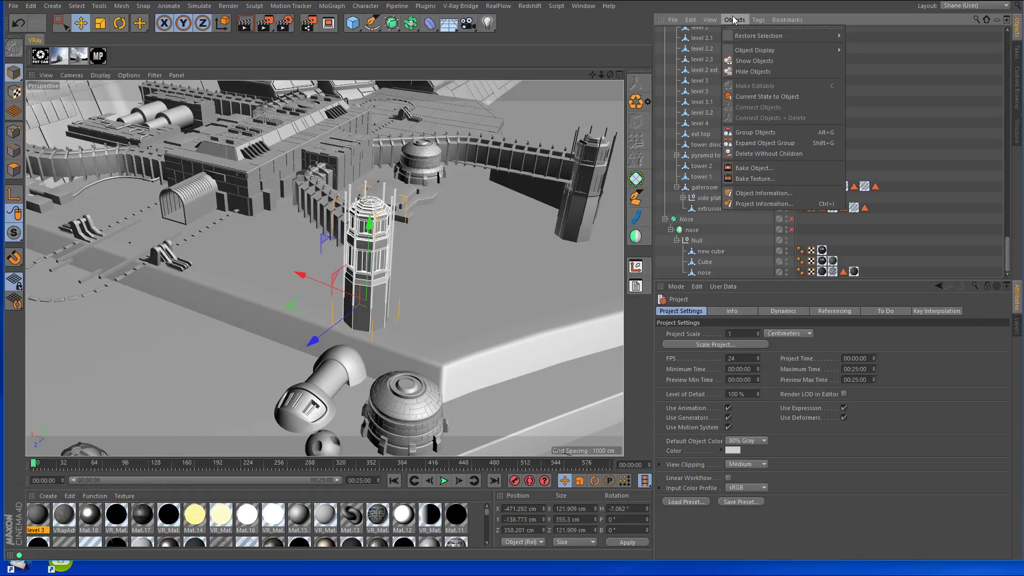
click(760, 194)
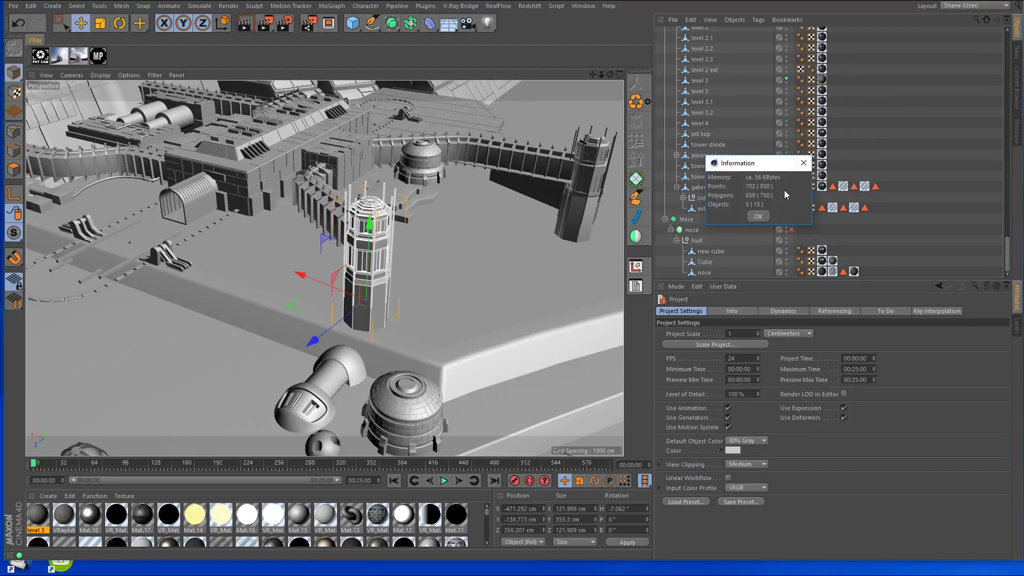
click(760, 217)
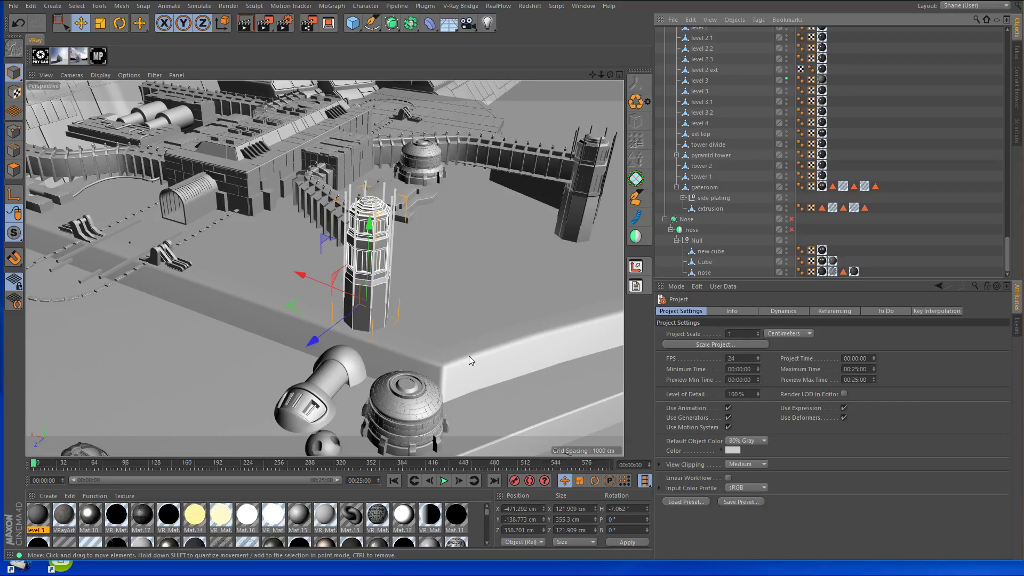
Enable Material Override in the V-Ray Bridge options of the render settings and close the settings.
scroll(412, 308, down, 6)
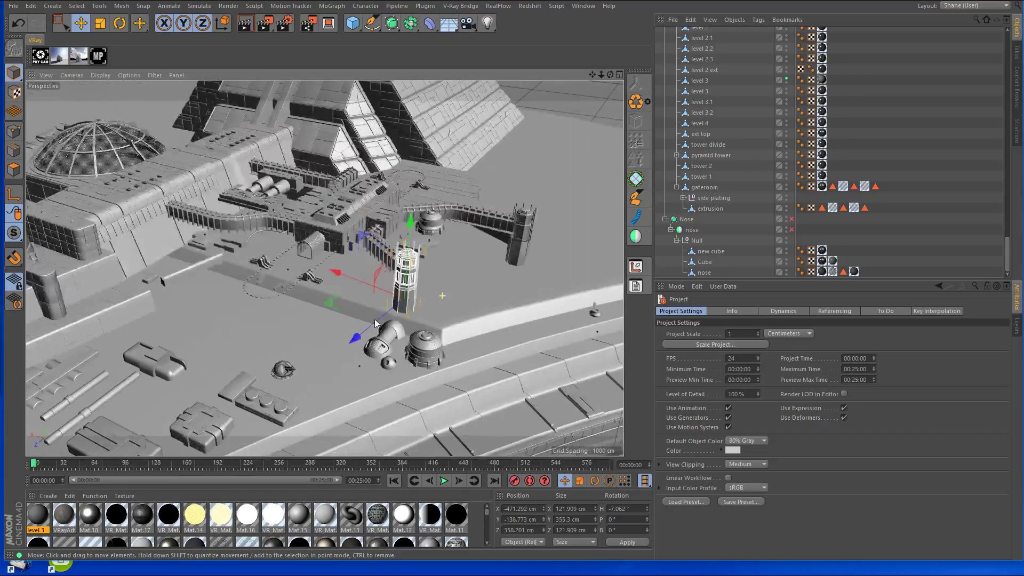
click(126, 75)
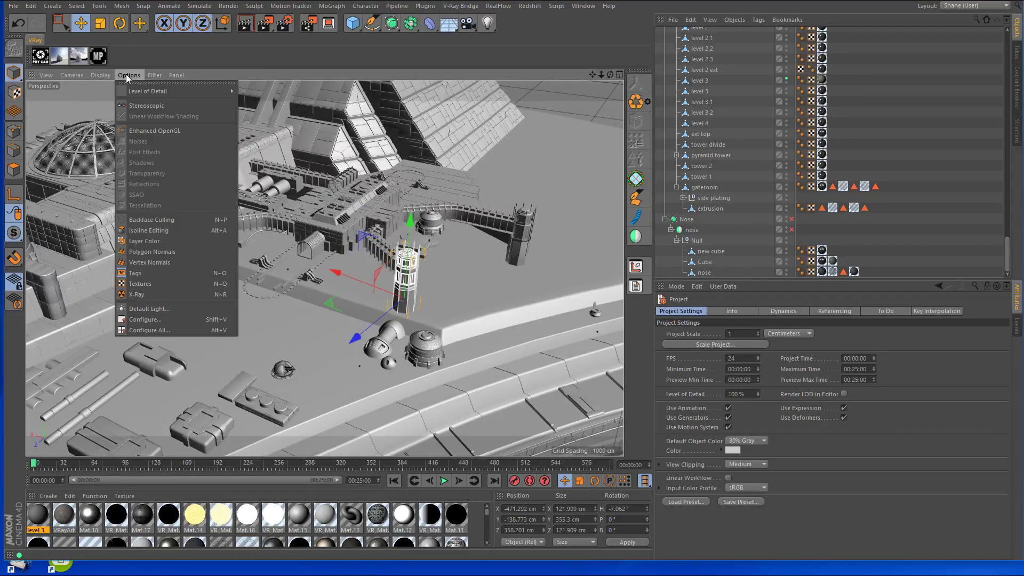
mouse_move(104, 75)
click(284, 24)
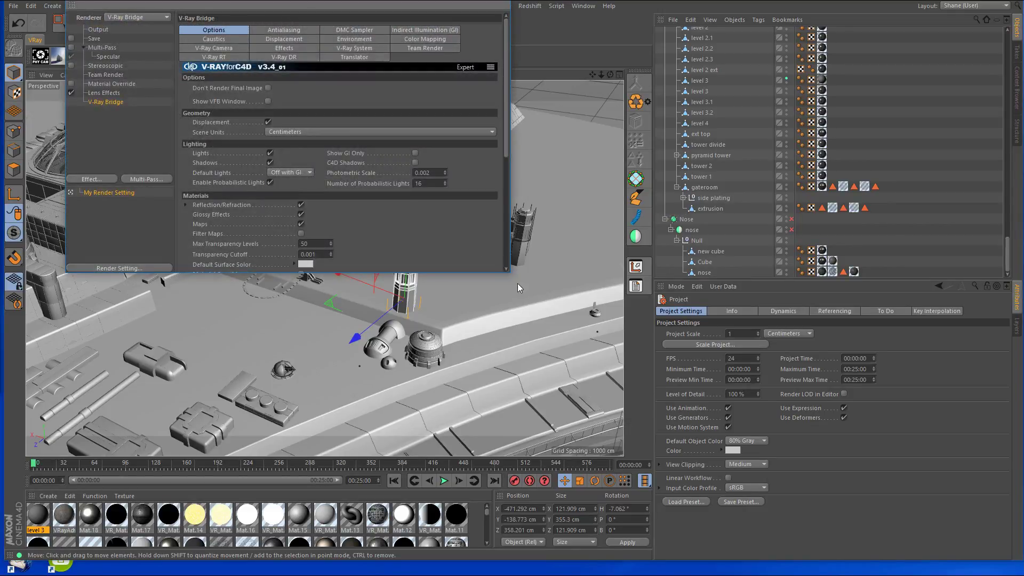
drag(510, 280, 654, 477)
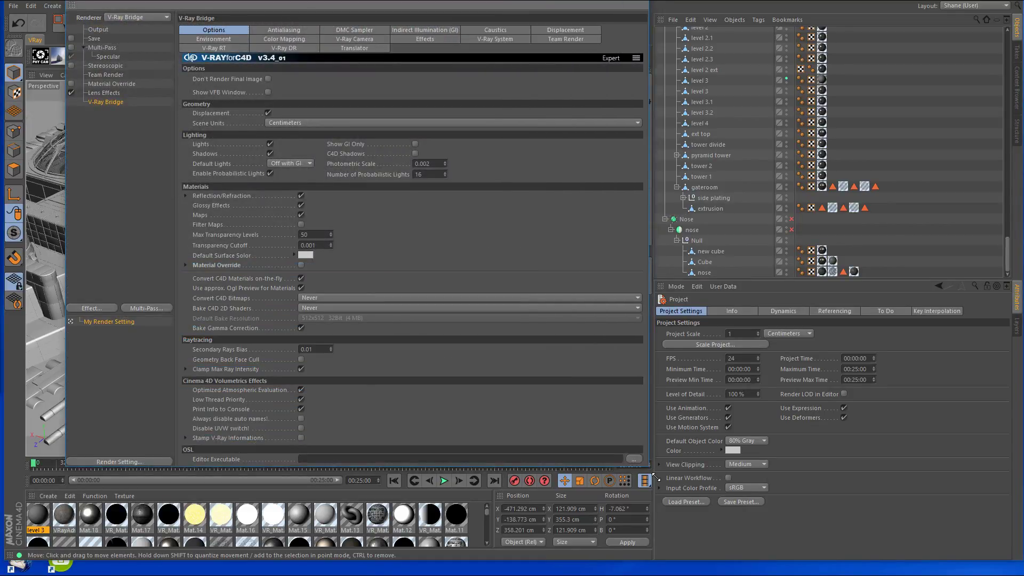
click(301, 265)
click(646, 6)
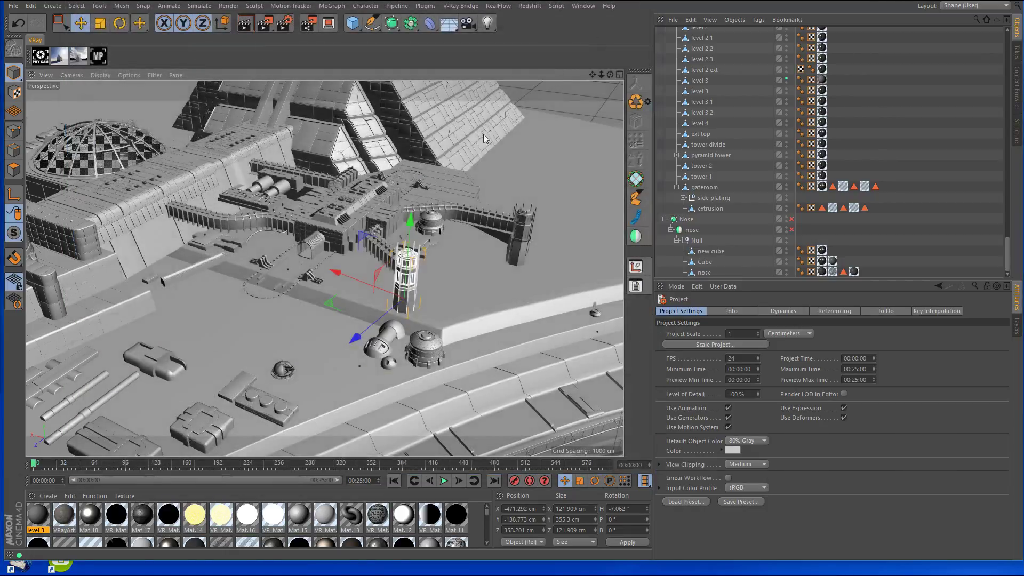
Inspect the hull edge and turrets, frame the pyramid and forward decks at an angle, and render that view in the viewport.
scroll(462, 261, down, 5)
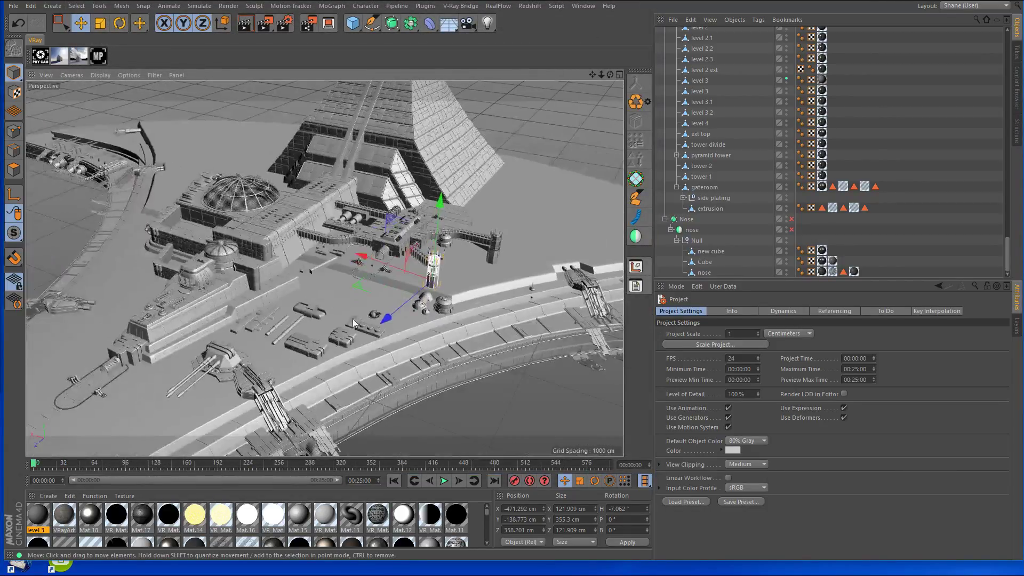
alt+middle_drag(354, 318, 460, 242)
scroll(424, 283, down, 3)
scroll(416, 272, up, 4)
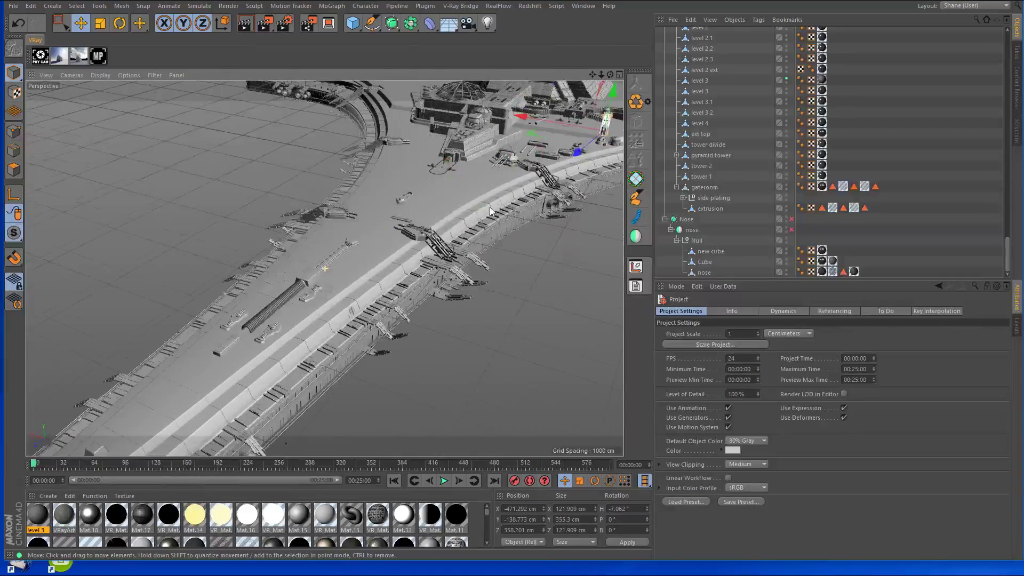
scroll(408, 260, up, 3)
scroll(355, 272, up, 3)
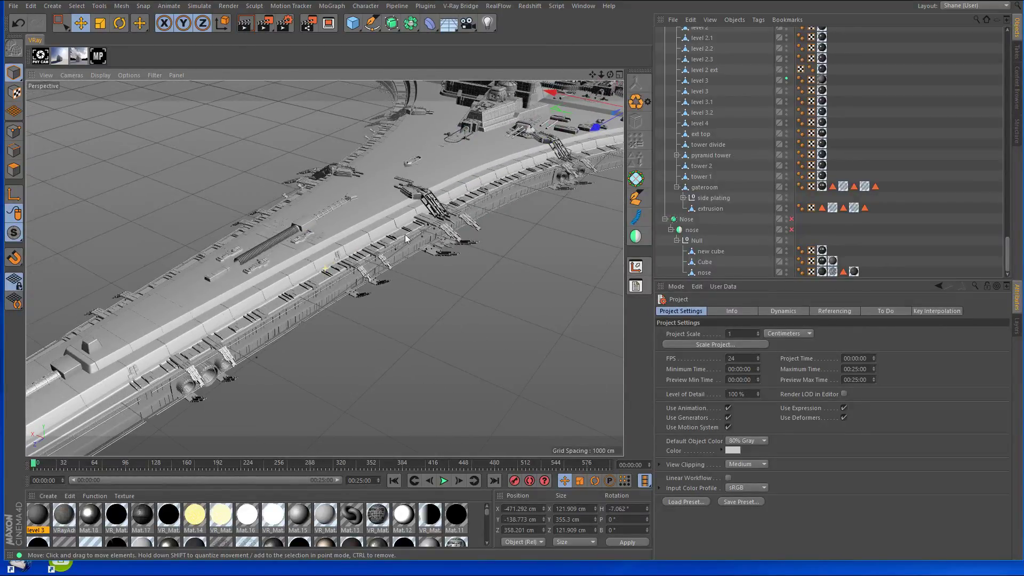
scroll(408, 238, up, 2)
scroll(447, 204, up, 1)
scroll(448, 204, down, 8)
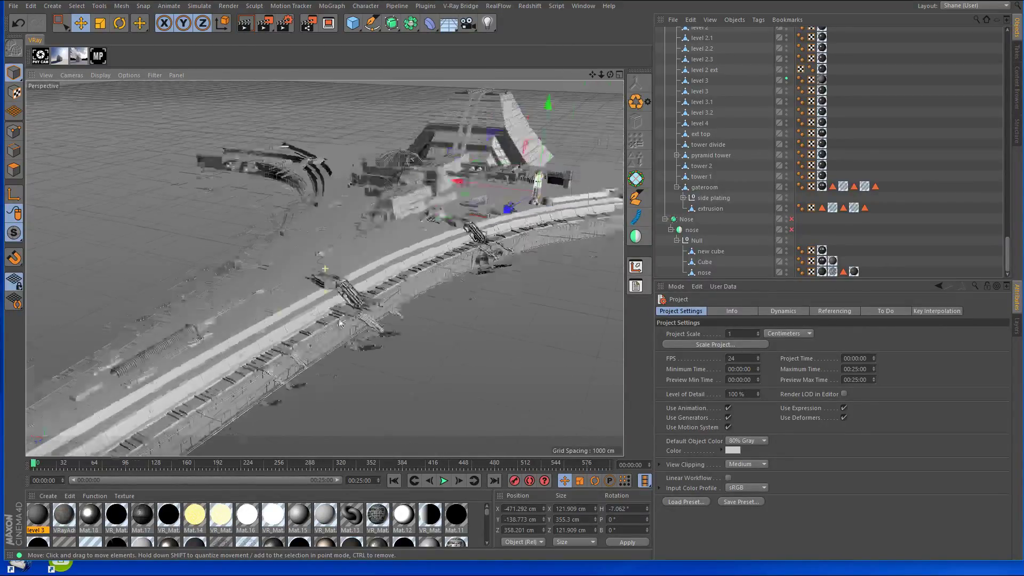
scroll(437, 245, down, 1)
scroll(788, 156, up, 5)
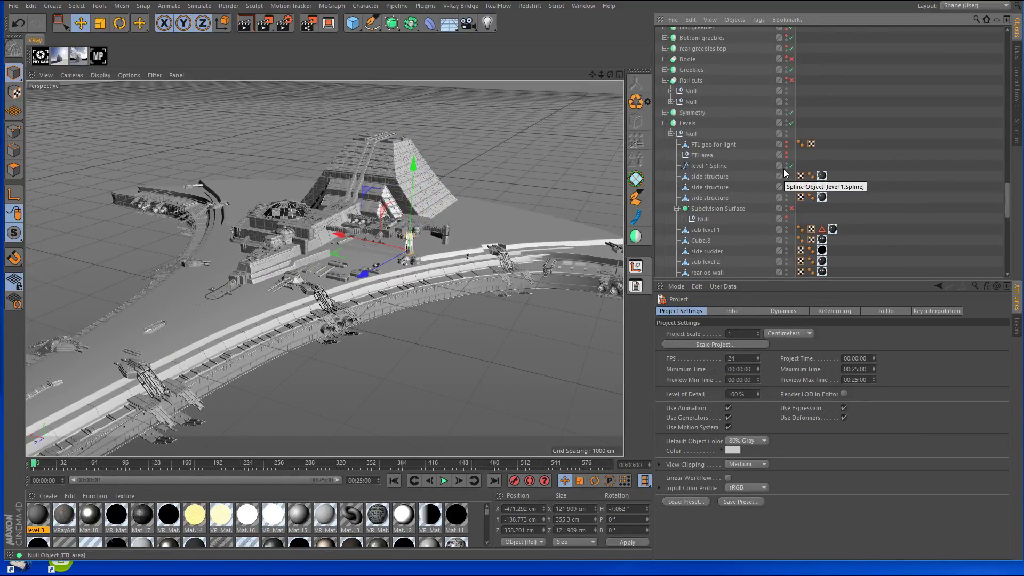
scroll(783, 169, up, 4)
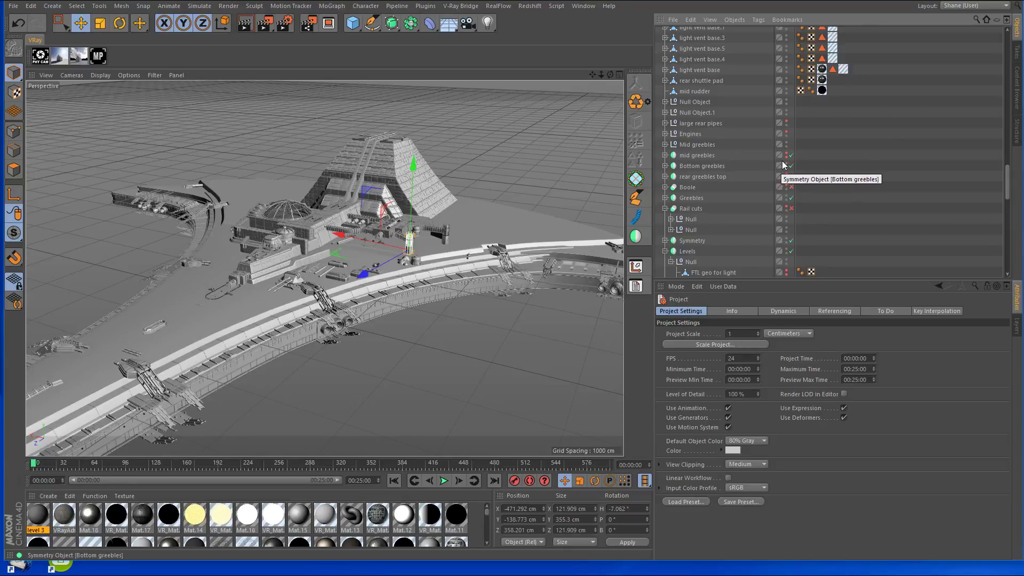
click(245, 23)
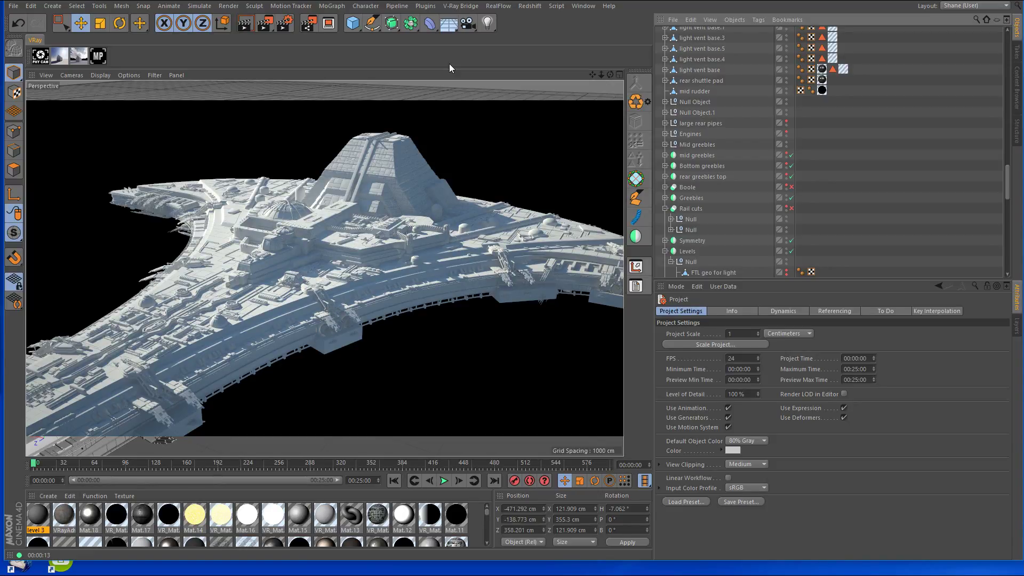
Open the render settings, look through the available renderers while keeping V-Ray Bridge, and dismiss the desktop notifications.
click(280, 23)
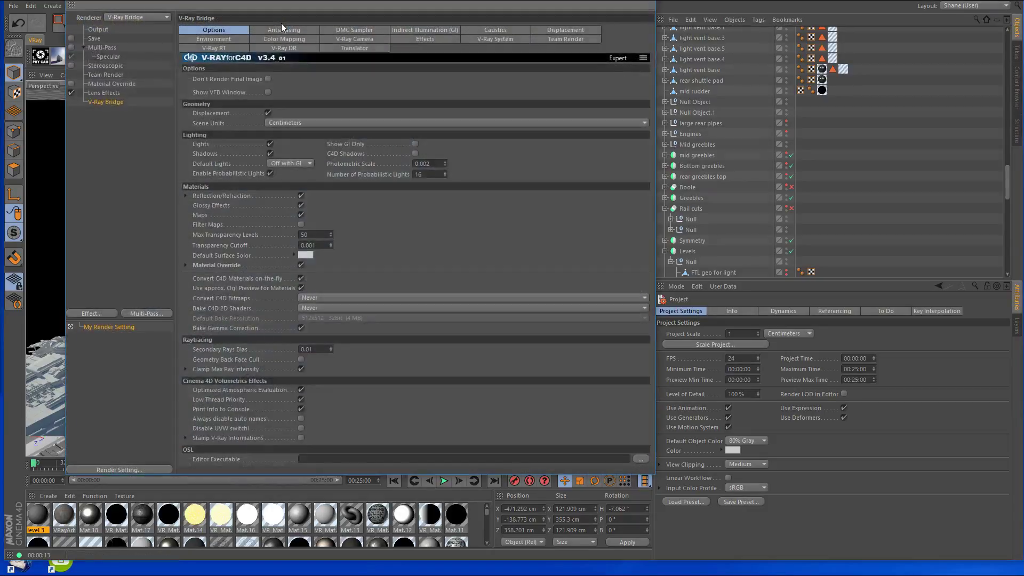
click(154, 18)
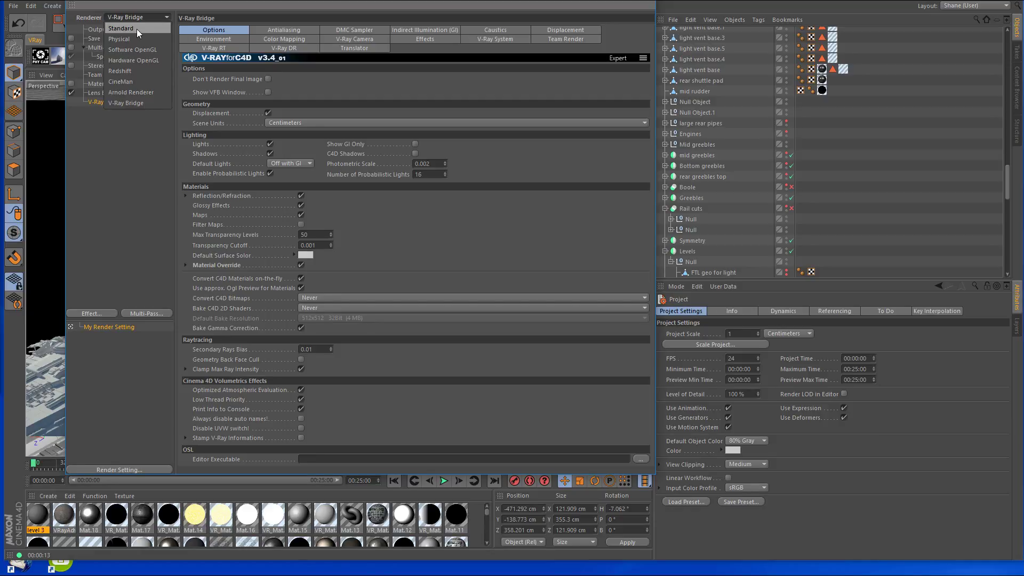
click(155, 178)
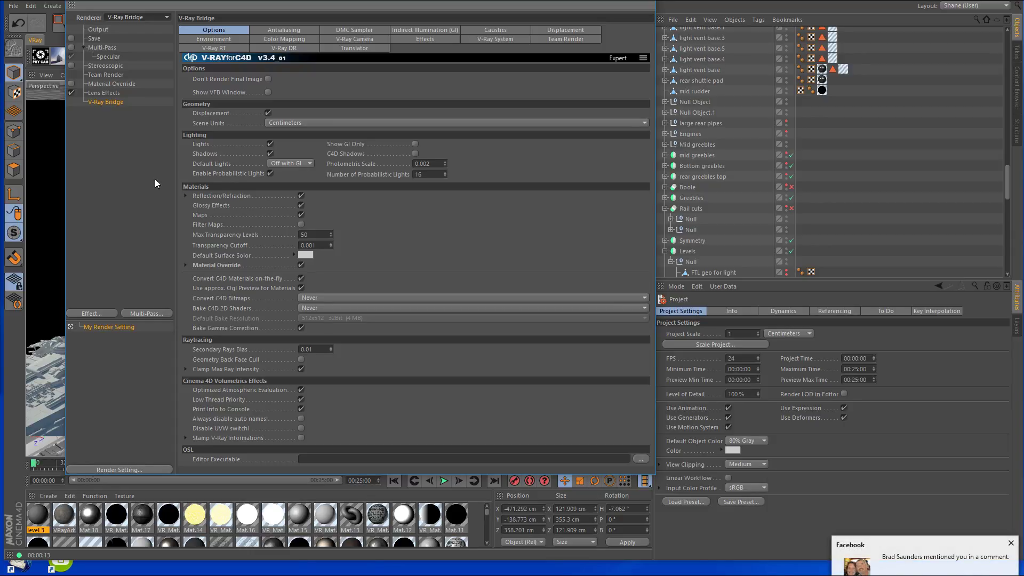
click(1012, 544)
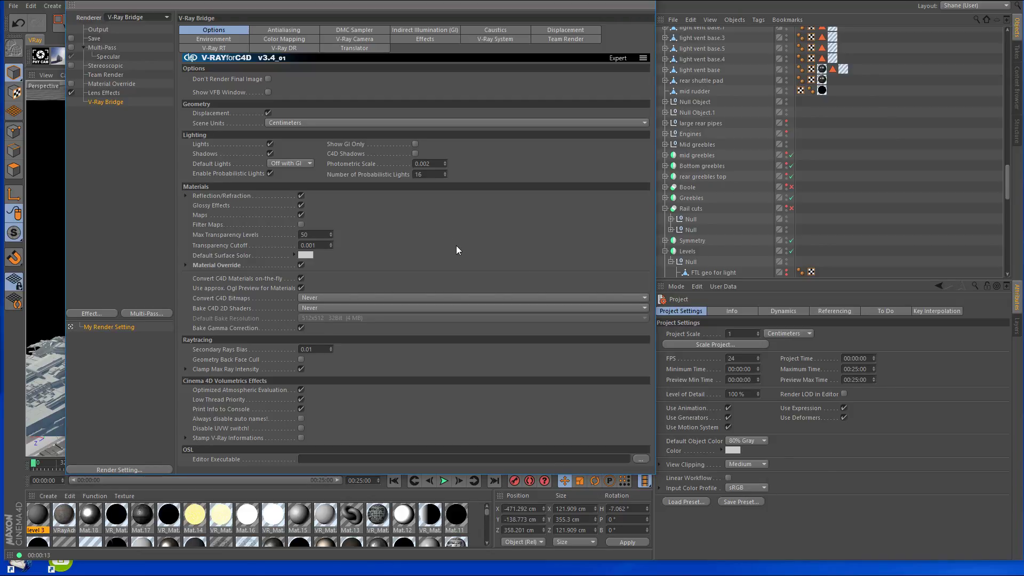
click(1014, 563)
View the V-Ray Bridge antialiasing settings, including the Bucket sampler, and put the render settings away.
click(293, 31)
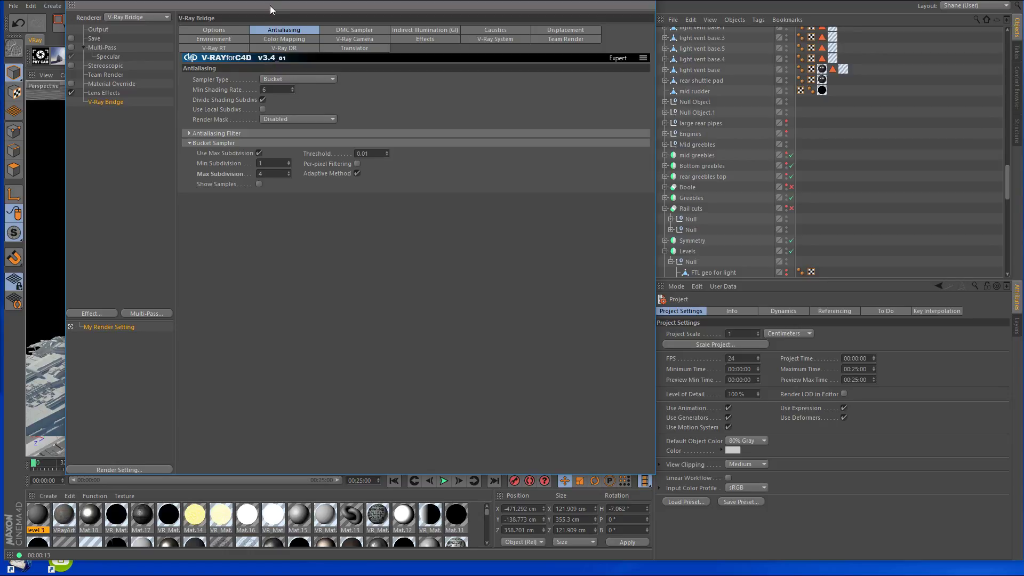
drag(269, 5, 304, 34)
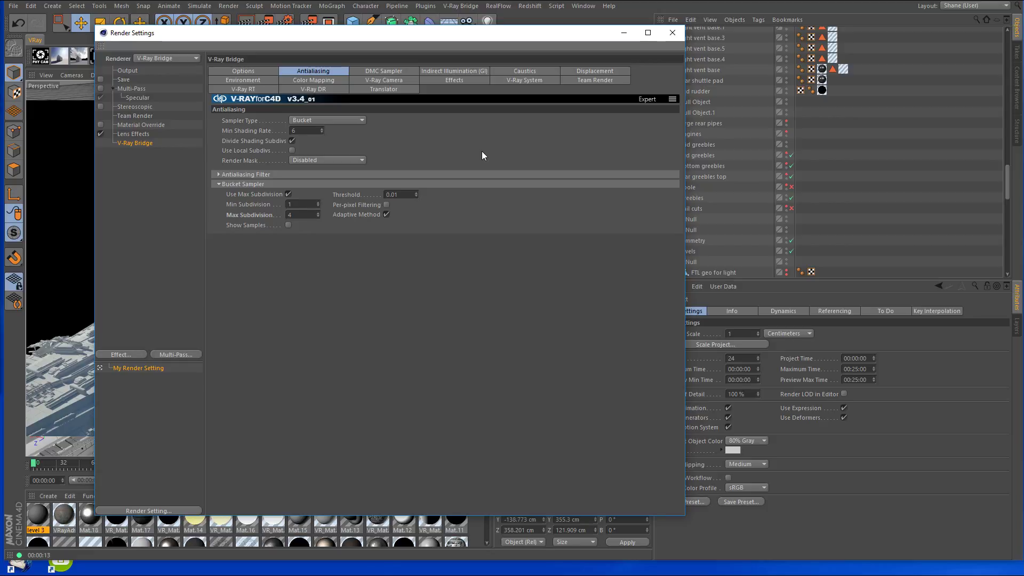
drag(391, 36, 468, 59)
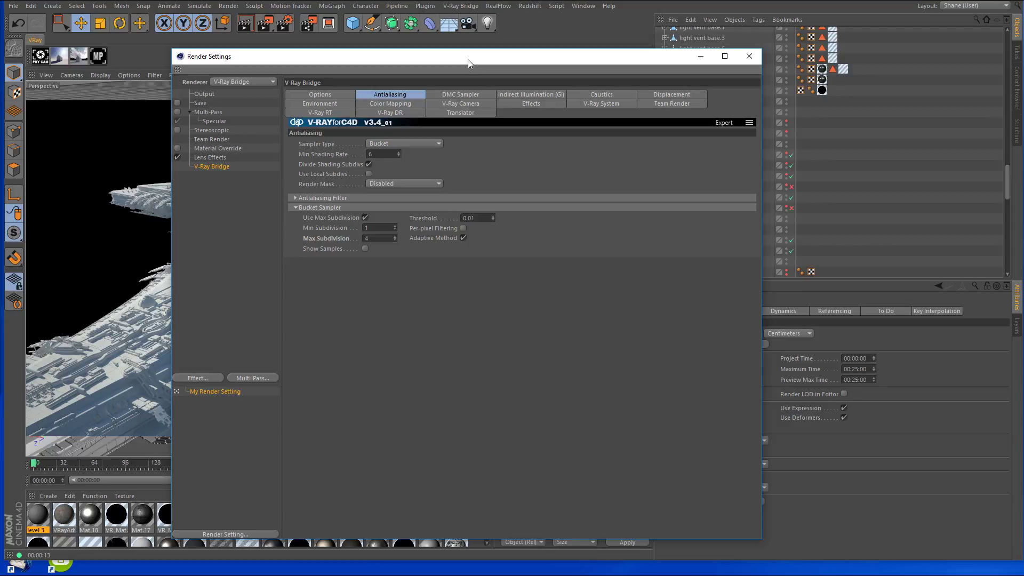
click(706, 60)
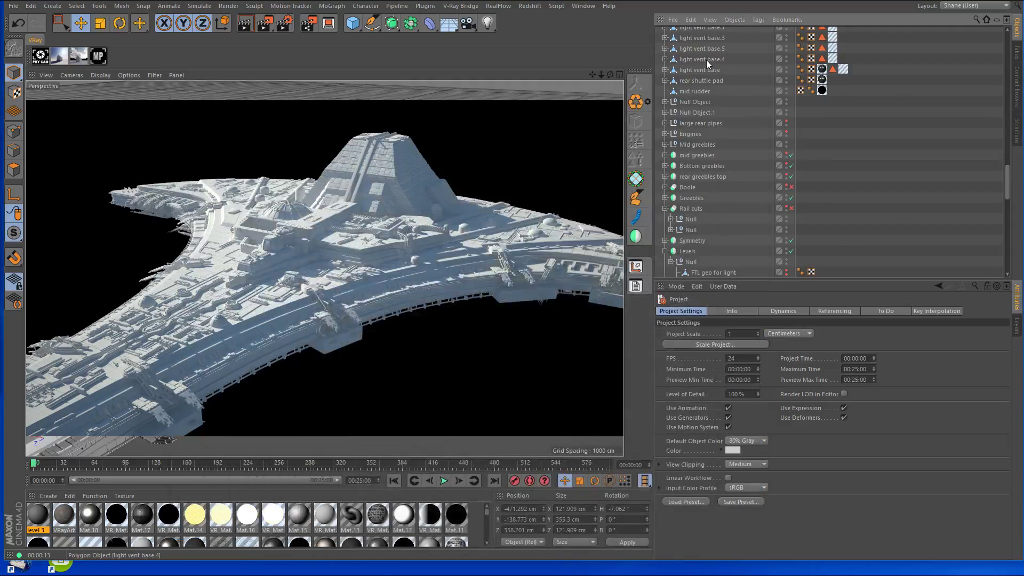
Switch the viewport's texture display on and back off to compare the textured and untextured ship.
click(100, 76)
mouse_move(128, 76)
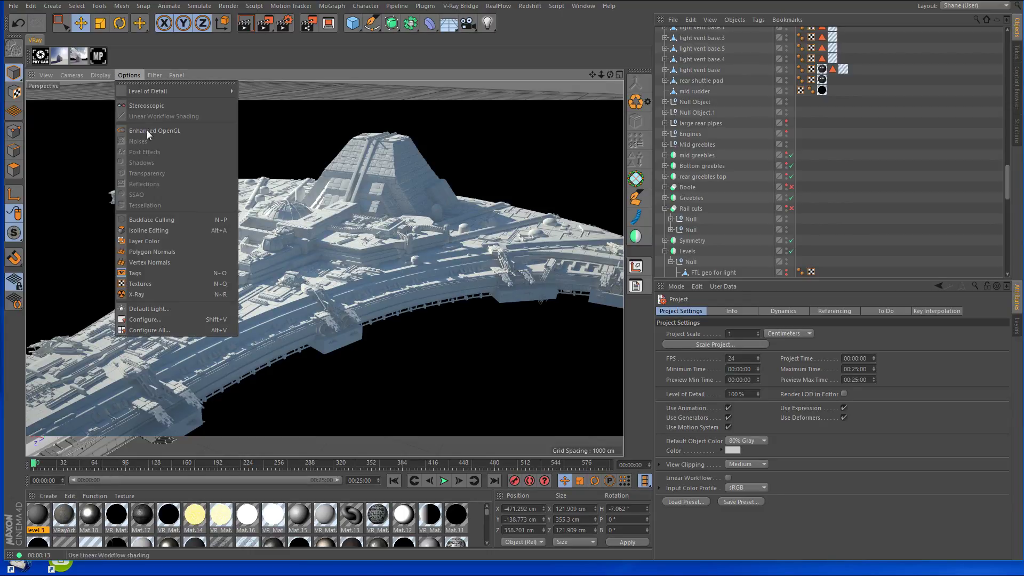
click(148, 284)
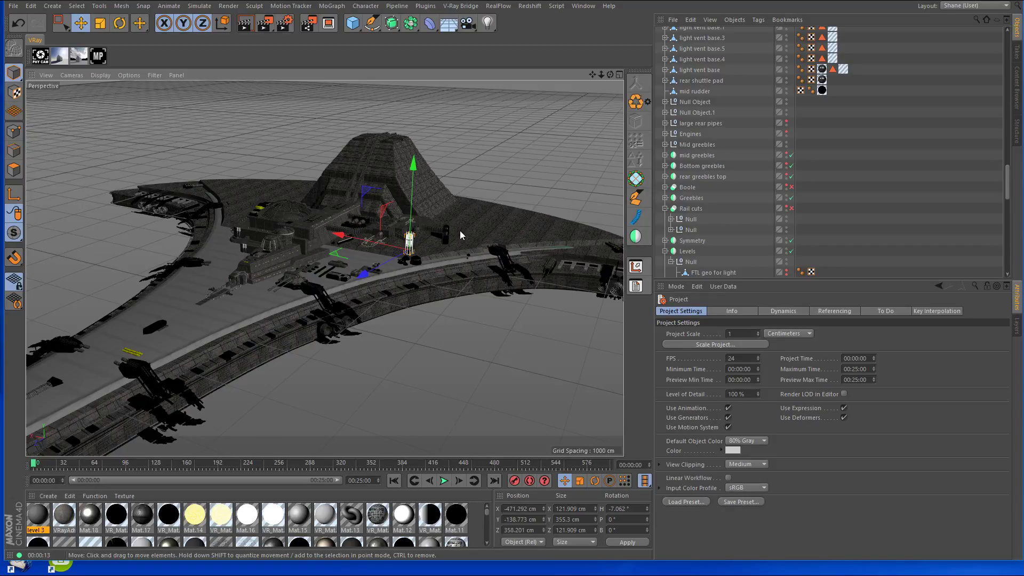
click(129, 75)
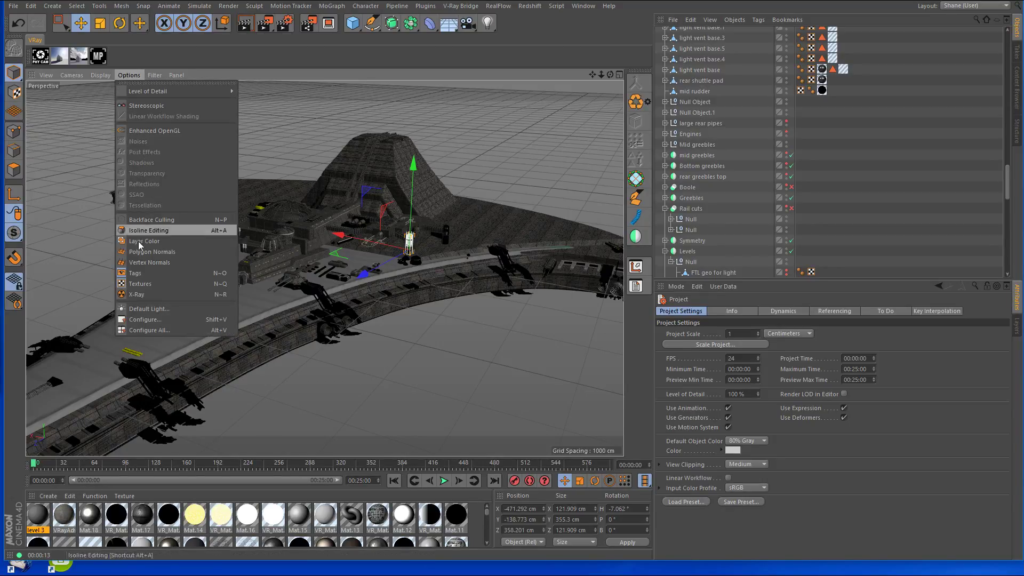
click(138, 284)
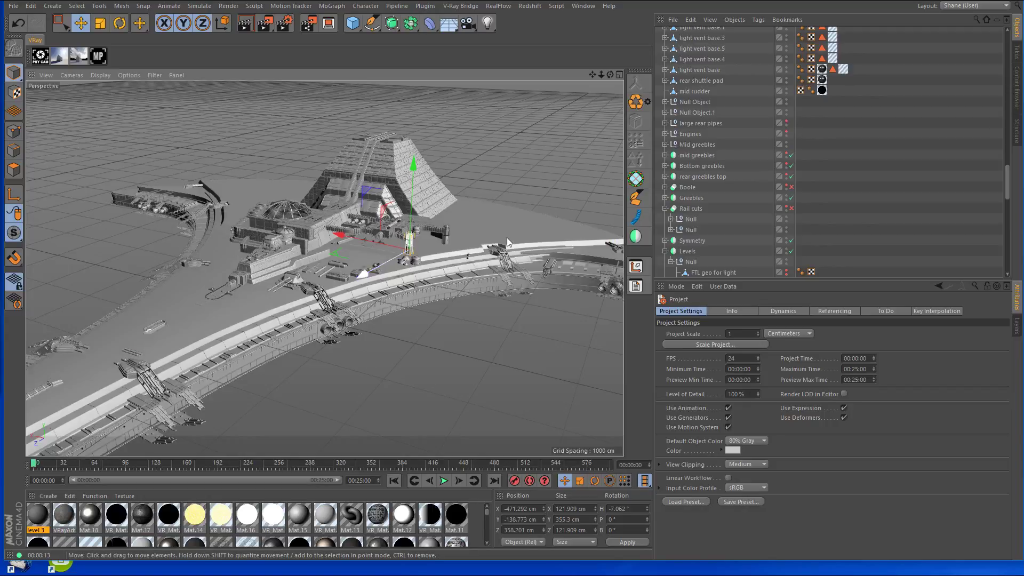
Turn on the viewport's texture display and view the textured hull from the rear side of the ship.
alt+drag(506, 237, 487, 228)
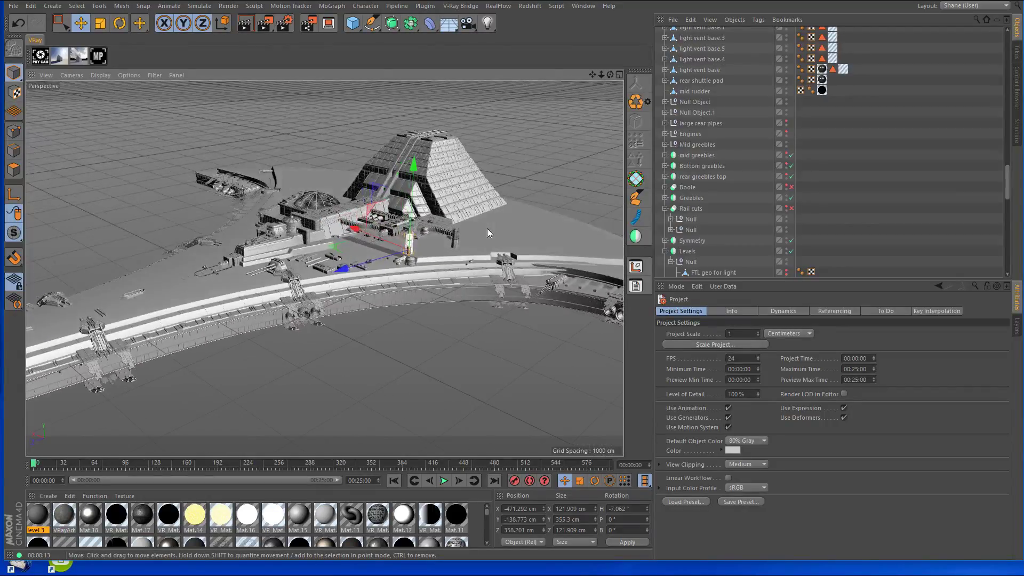
click(124, 74)
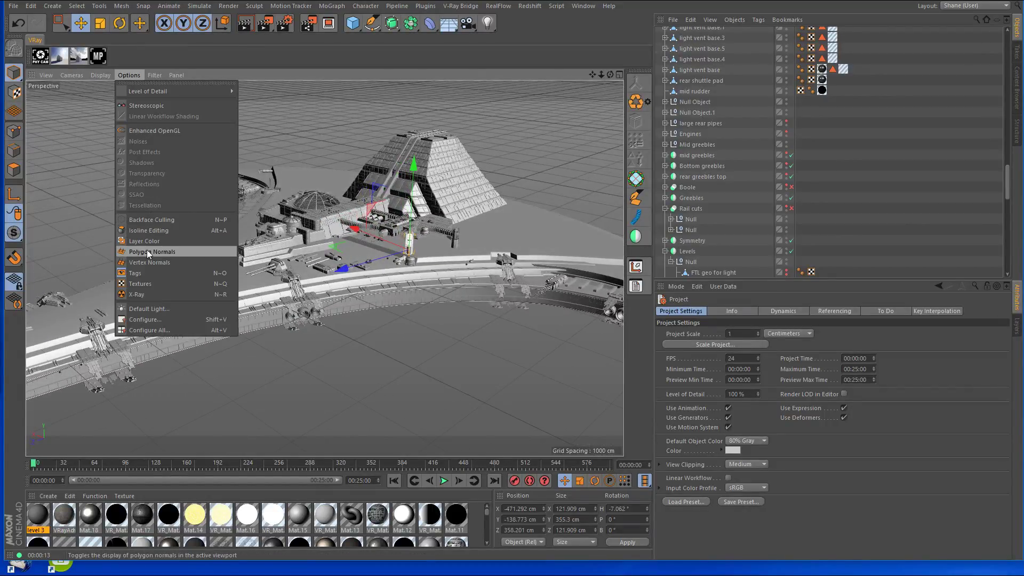
click(138, 284)
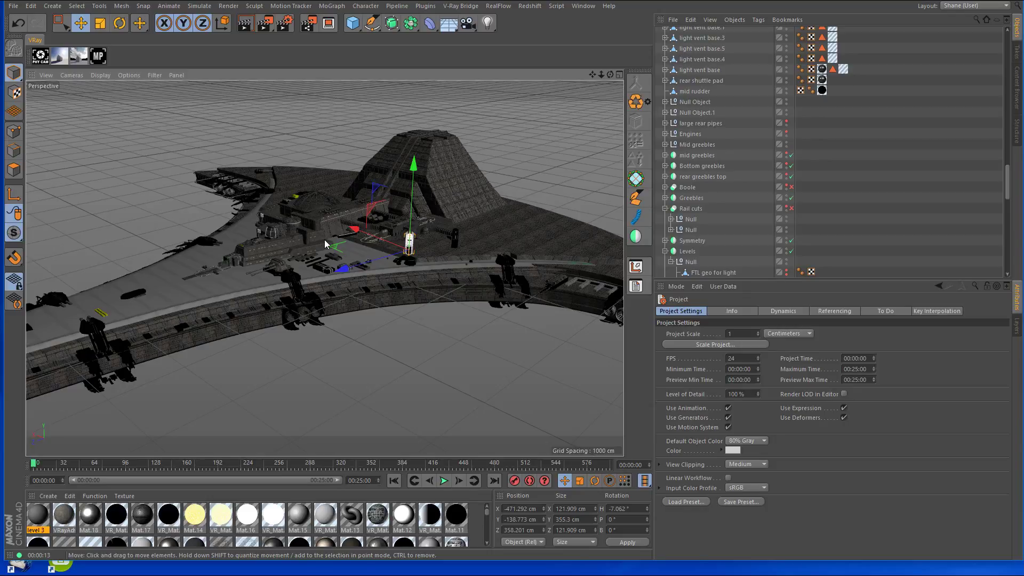
alt+drag(469, 229, 401, 220)
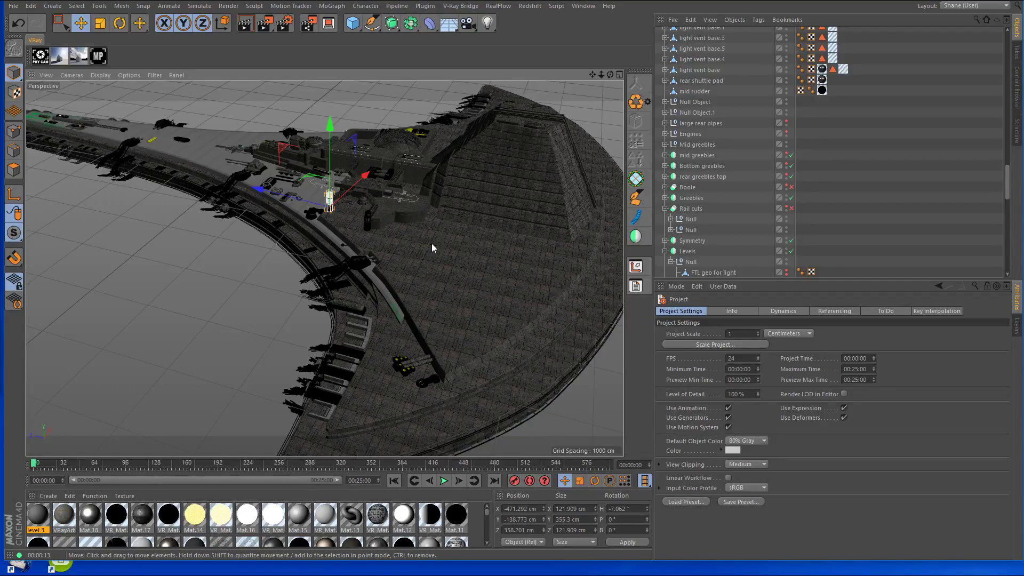
View the available interface layouts, and check the projection types of the light vent base's VR_checkered texture tag, keeping Cubic.
click(1001, 7)
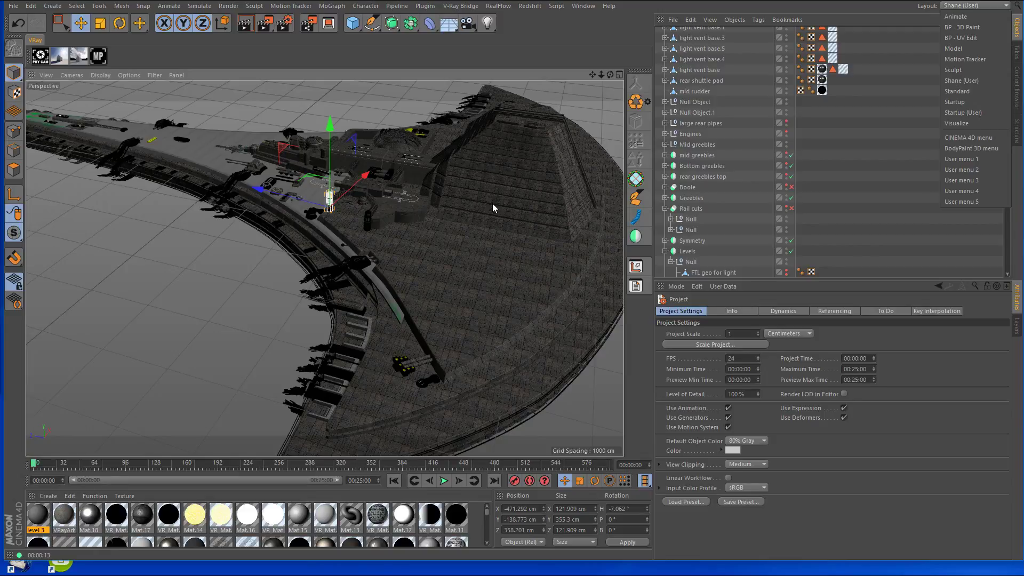
click(823, 78)
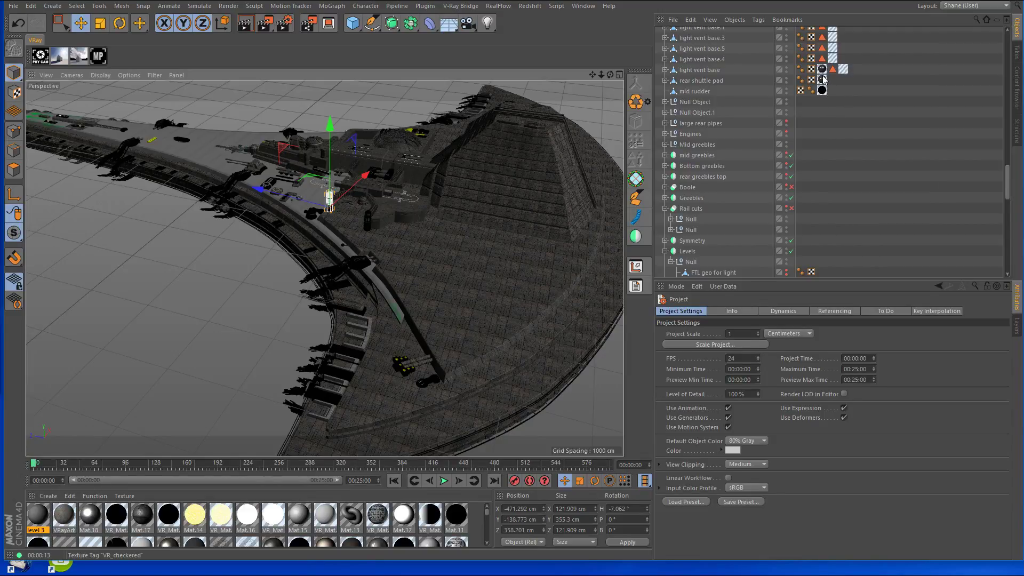
click(823, 69)
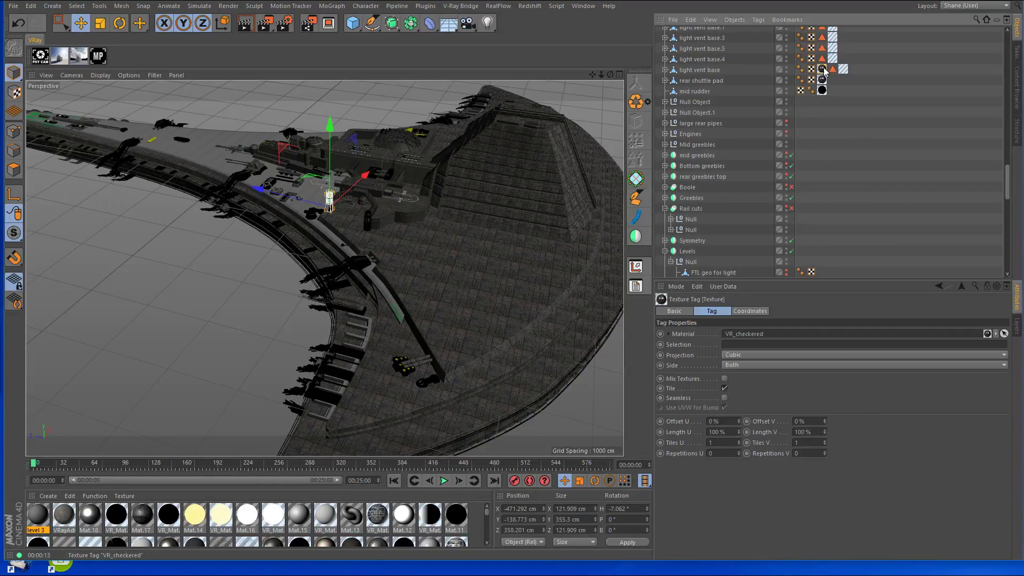
click(740, 354)
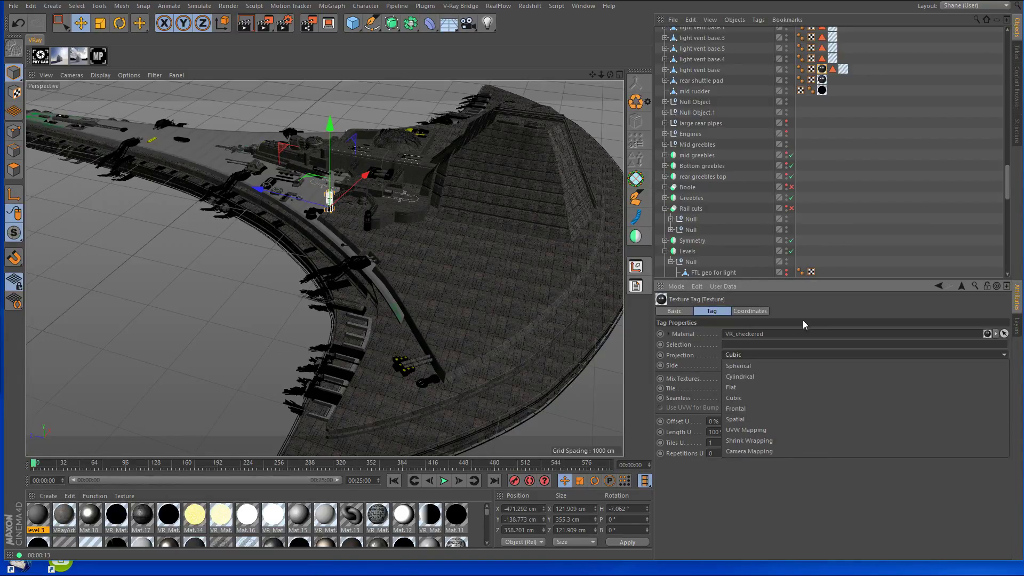
click(813, 301)
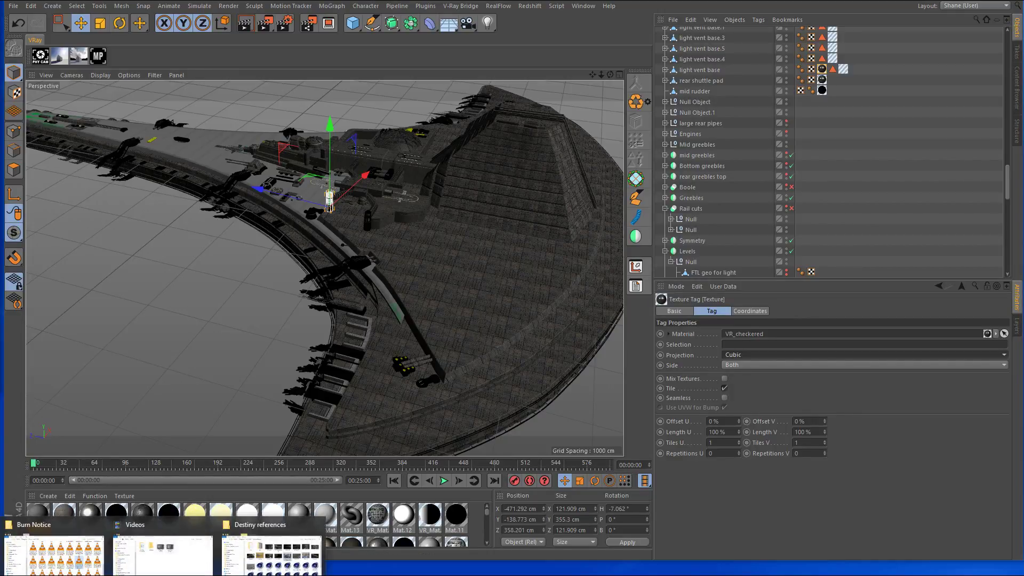
Switch to the Destiny references folder, view the hull01L image from its tex subfolder, close it and return to Cinema 4D.
click(261, 572)
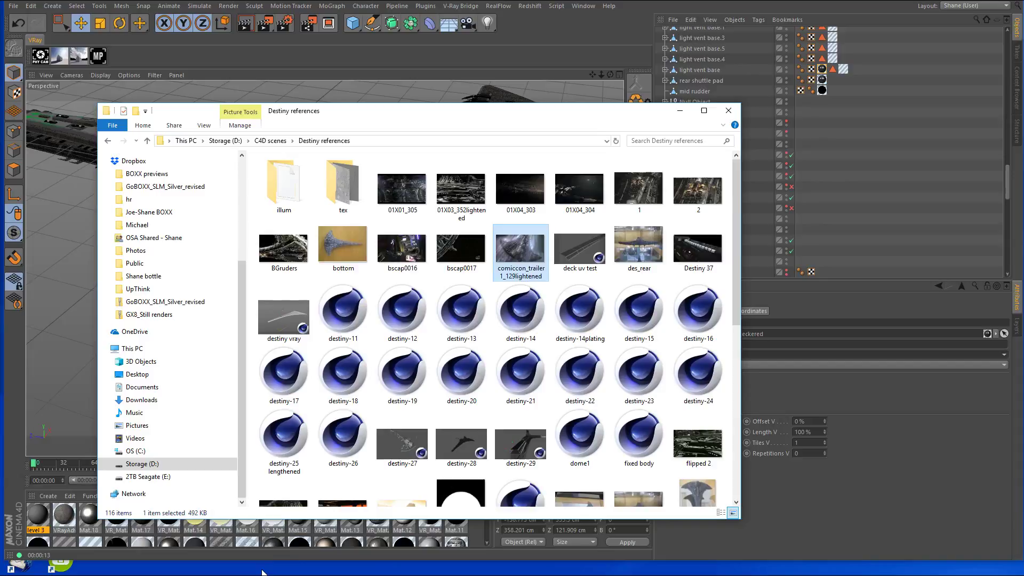
double_click(352, 190)
double_click(471, 181)
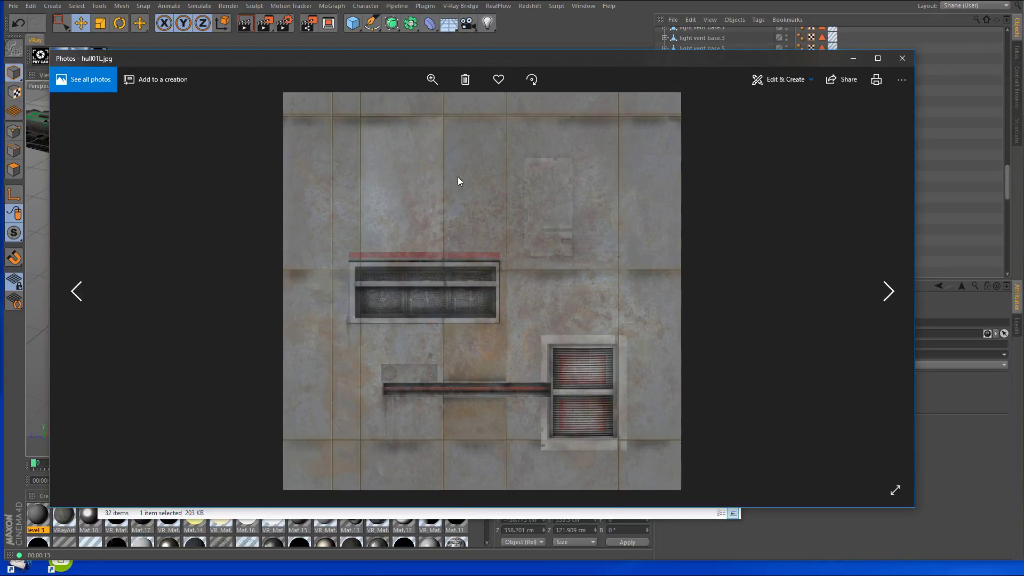
click(902, 58)
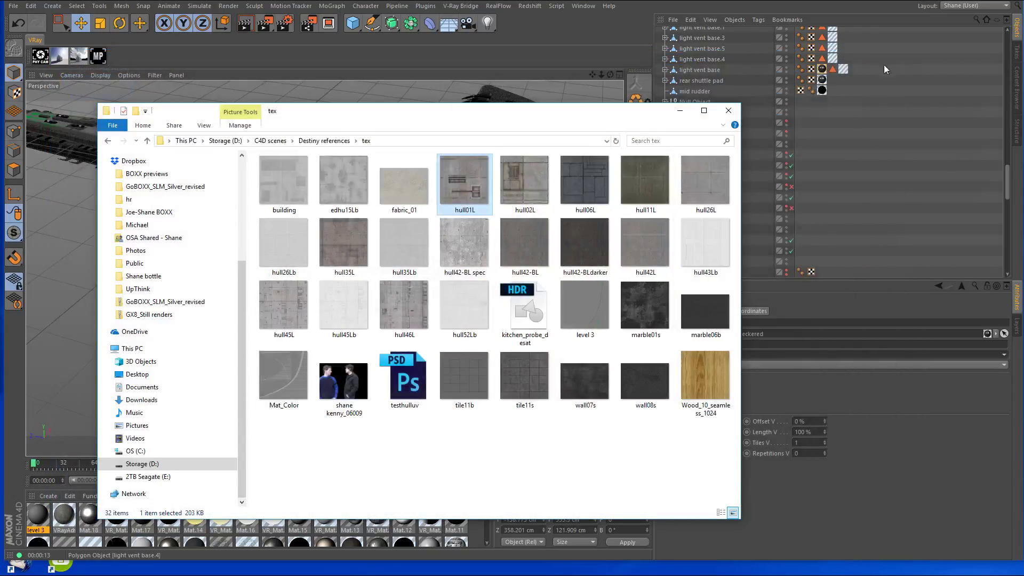
click(610, 36)
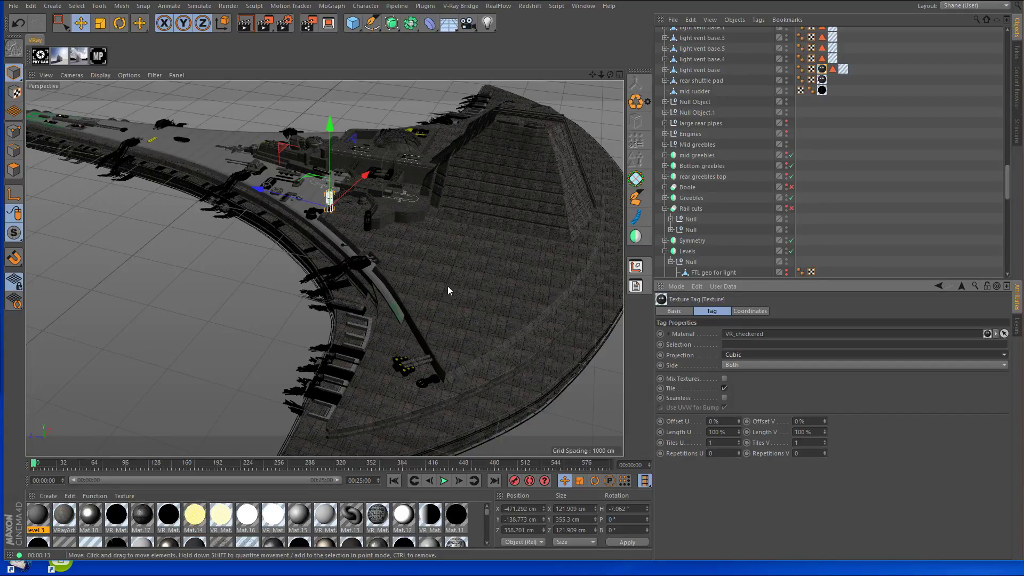
Examine the textured plating and windows on the stepped structure in front of the domes up close.
alt+drag(383, 276, 332, 291)
scroll(243, 270, up, 5)
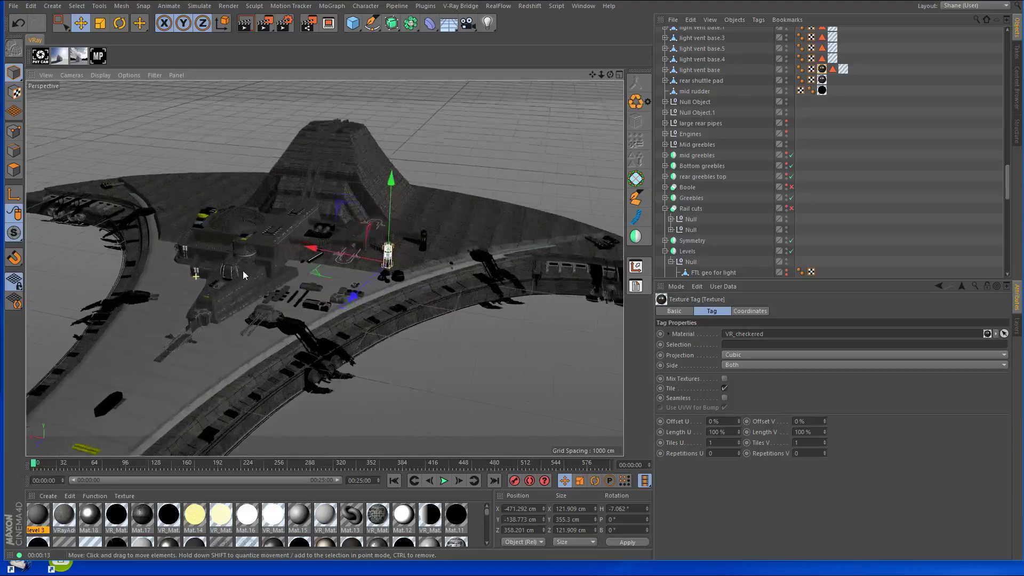
alt+middle_drag(242, 270, 321, 270)
scroll(324, 267, up, 2)
alt+drag(325, 266, 308, 276)
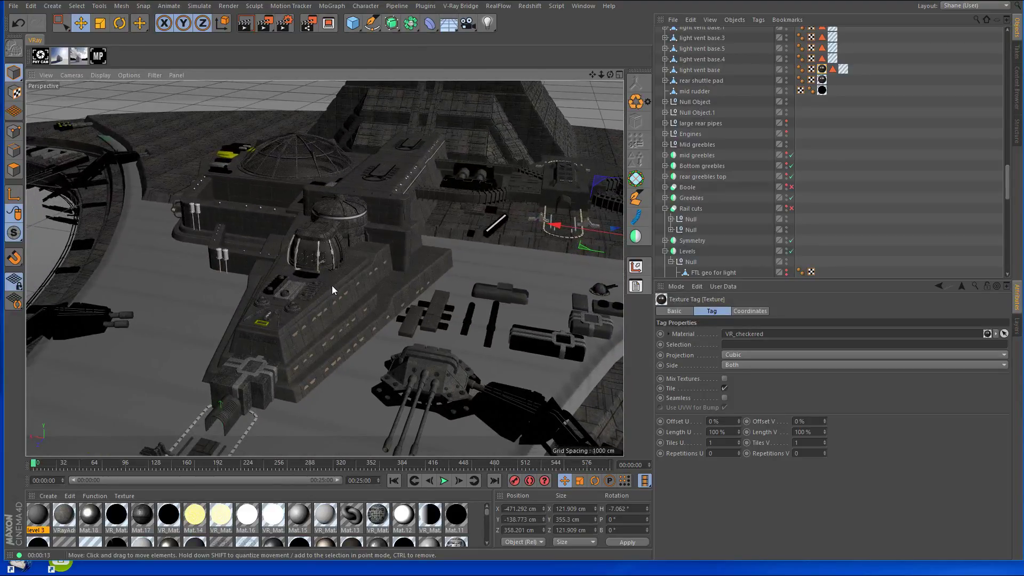
scroll(308, 320, up, 8)
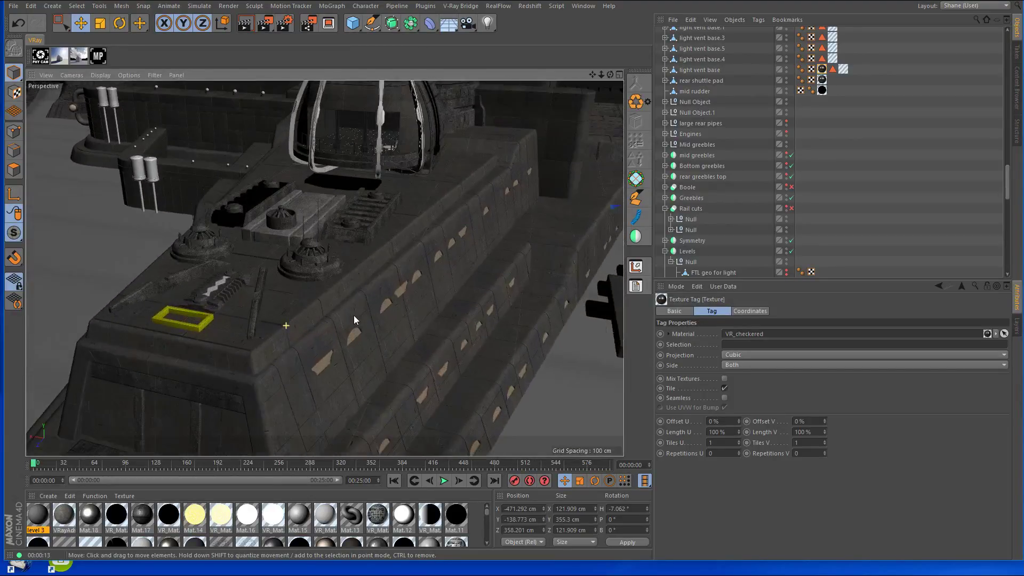
Turn off the V-Ray Material Override in the render options and render the stepped hull with its textures.
alt+right_drag(353, 315, 356, 314)
alt+middle_drag(356, 314, 370, 283)
alt+drag(371, 283, 373, 283)
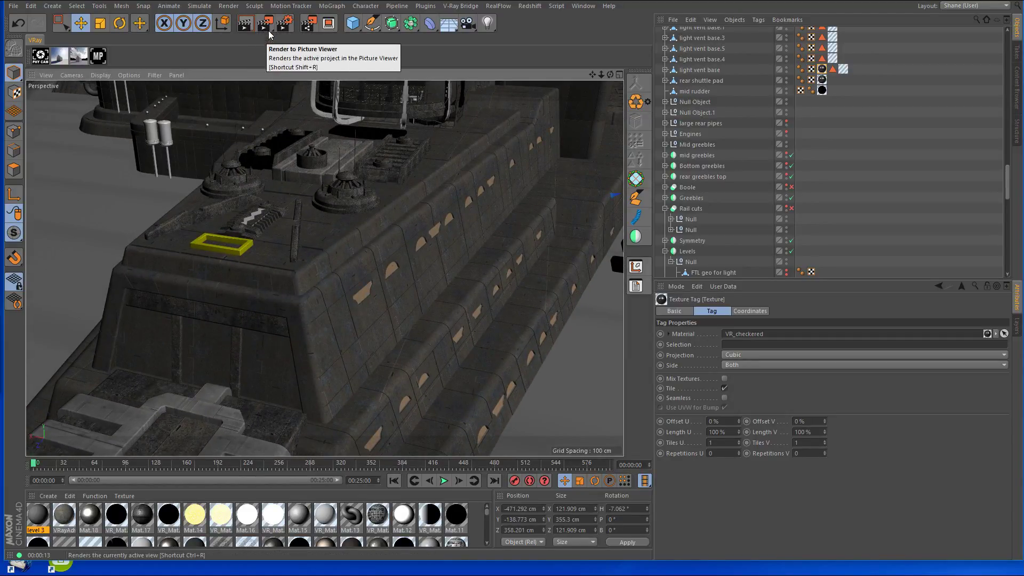
click(286, 23)
click(337, 94)
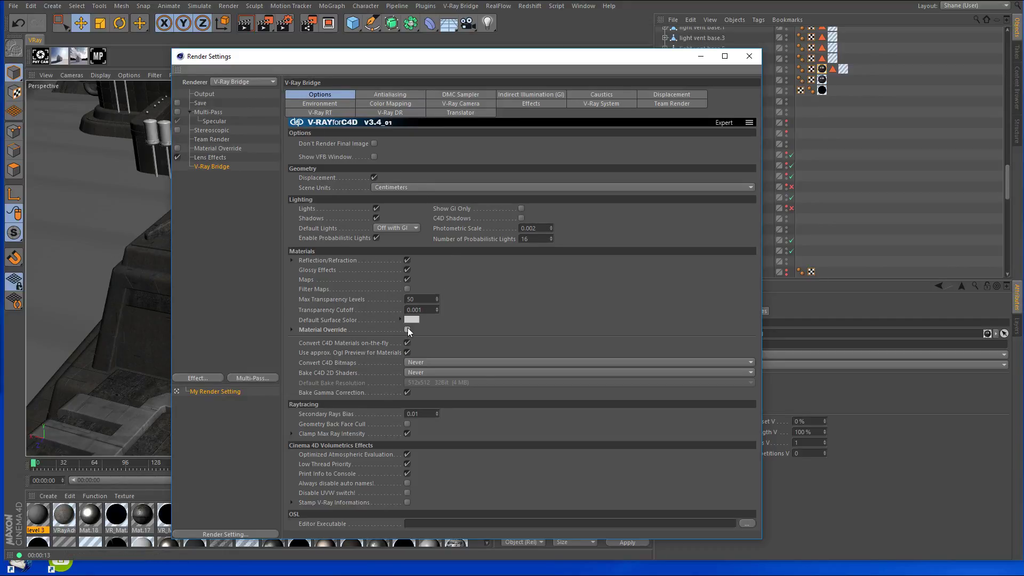
click(750, 56)
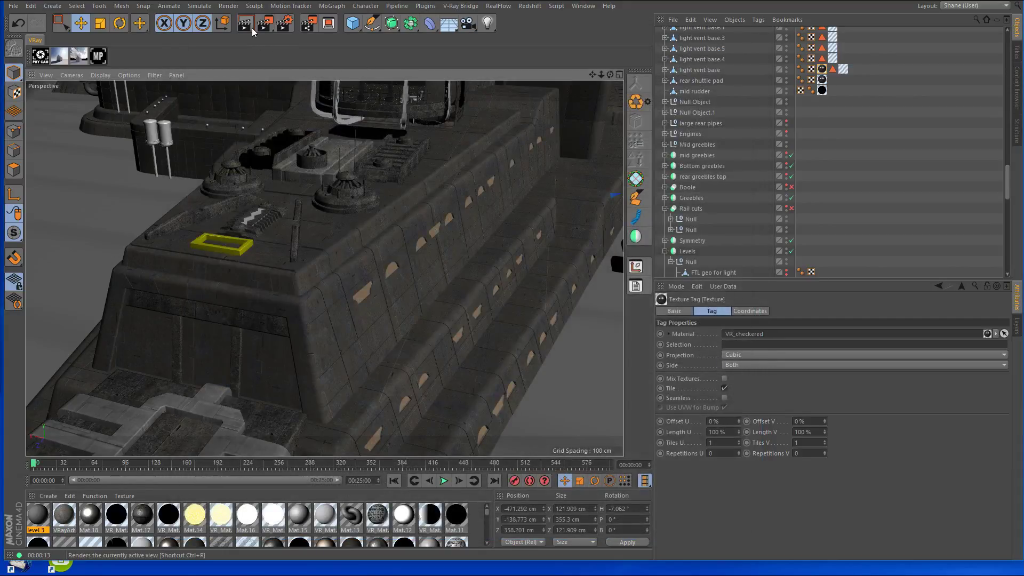
click(251, 26)
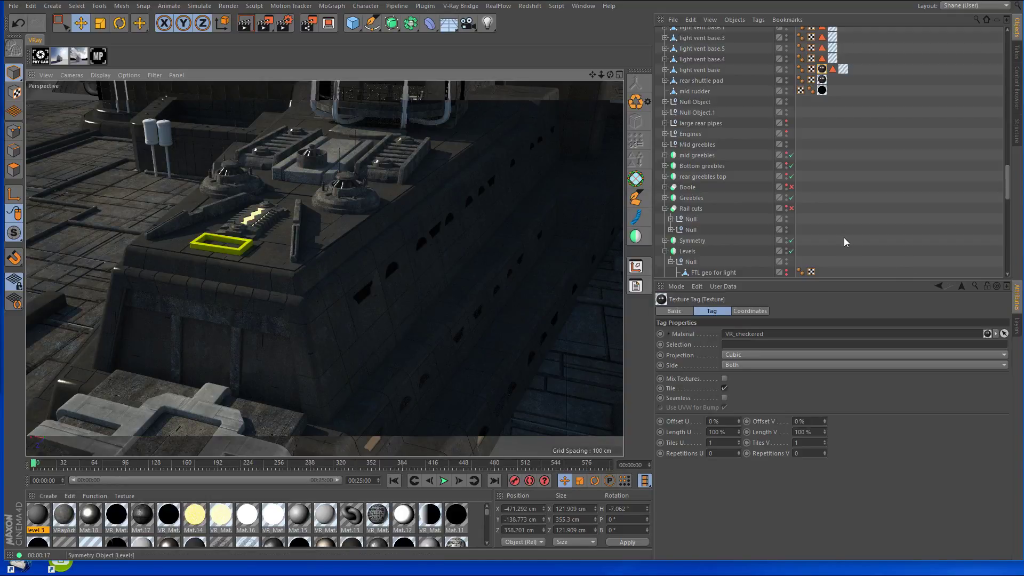
Set the V-Ray sun light's sky intensity to 8%, physical-camera horizon illumination to 23900 and intensity multiplier to 11.4%, and render the view.
scroll(851, 225, up, 10)
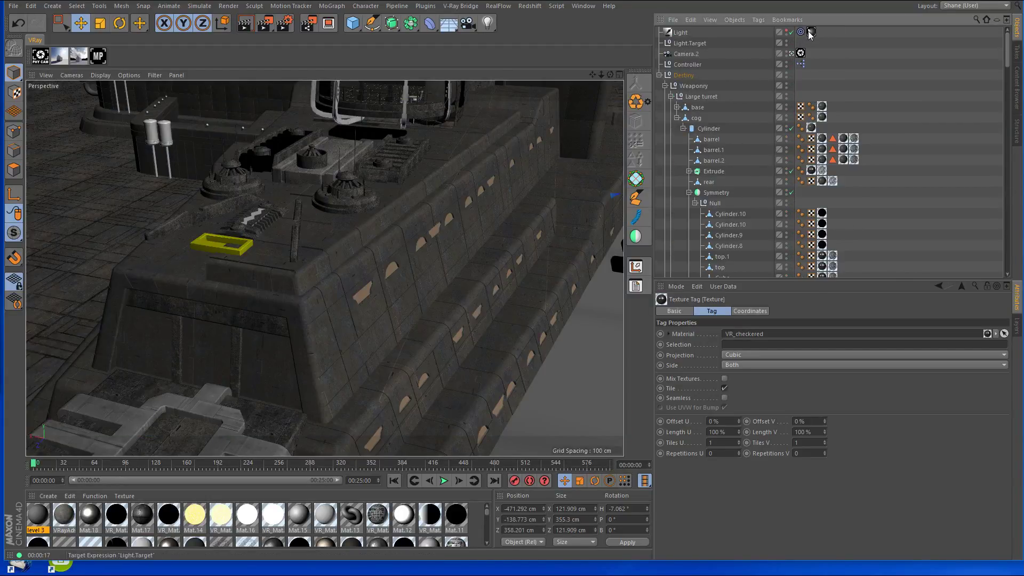
click(811, 33)
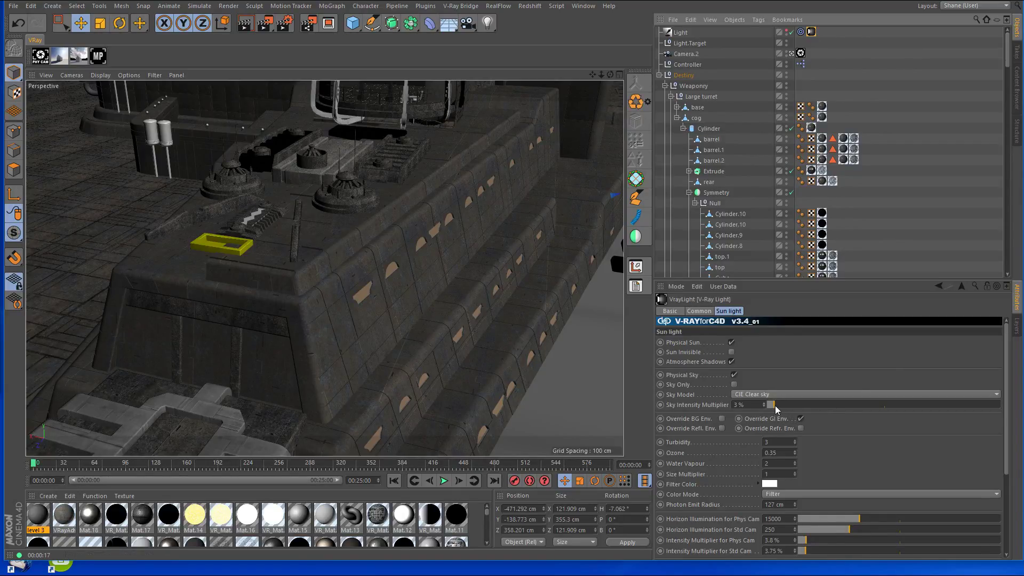
drag(776, 405, 785, 406)
drag(853, 518, 896, 519)
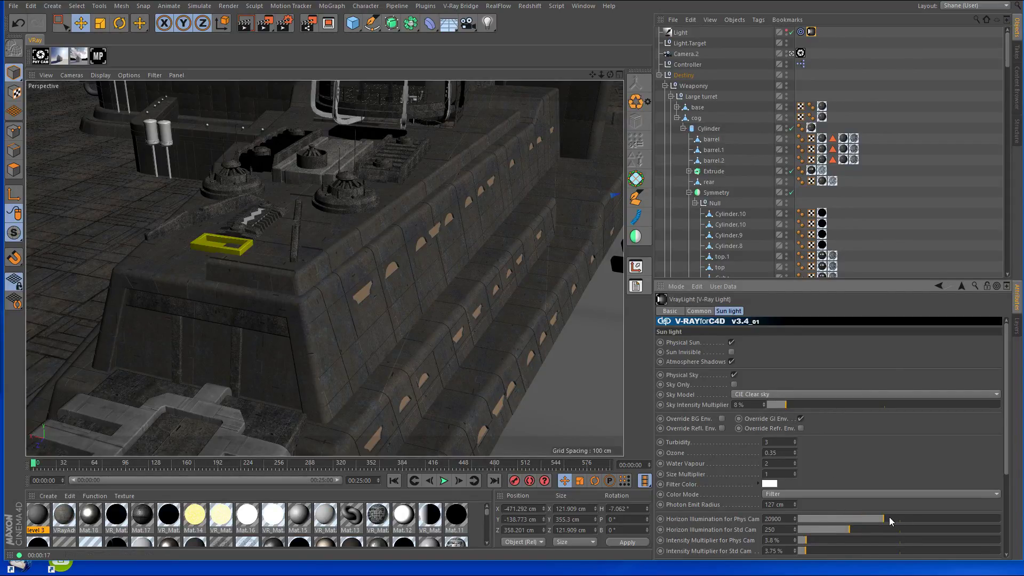
drag(803, 540, 819, 542)
click(248, 25)
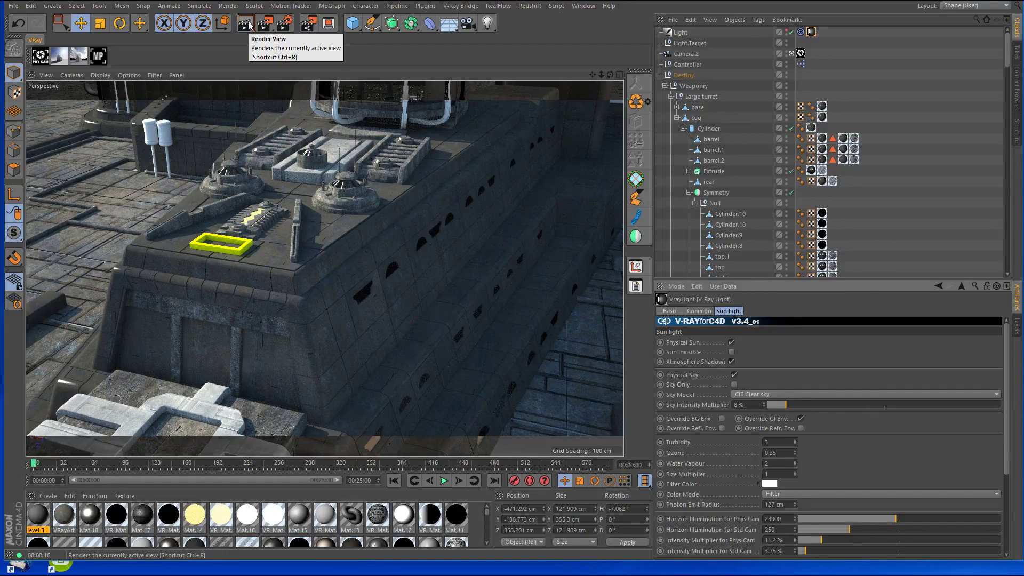
Create a new material, turn off its reflectance and assign a Layer shader as its color texture.
double_click(479, 515)
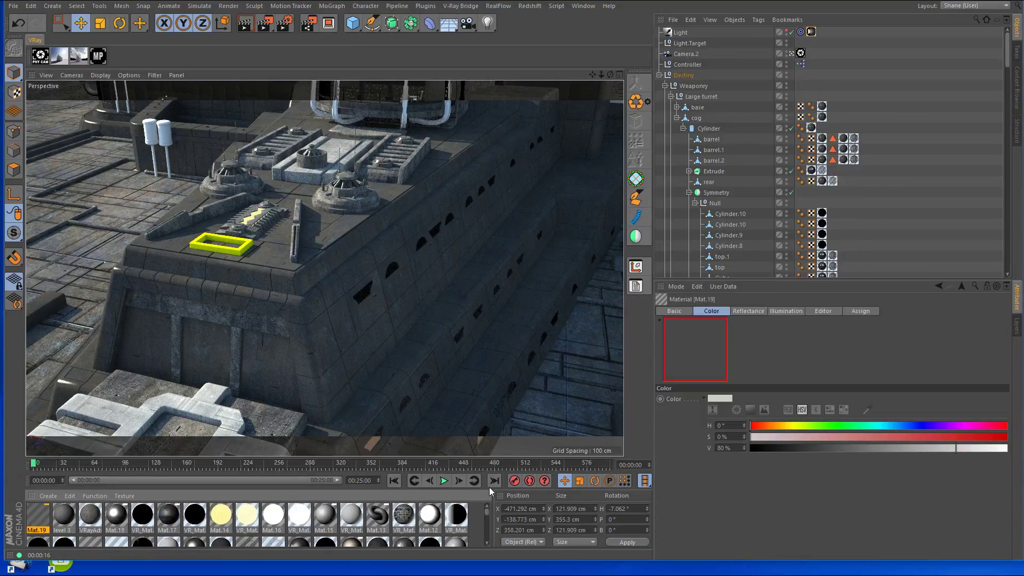
double_click(38, 516)
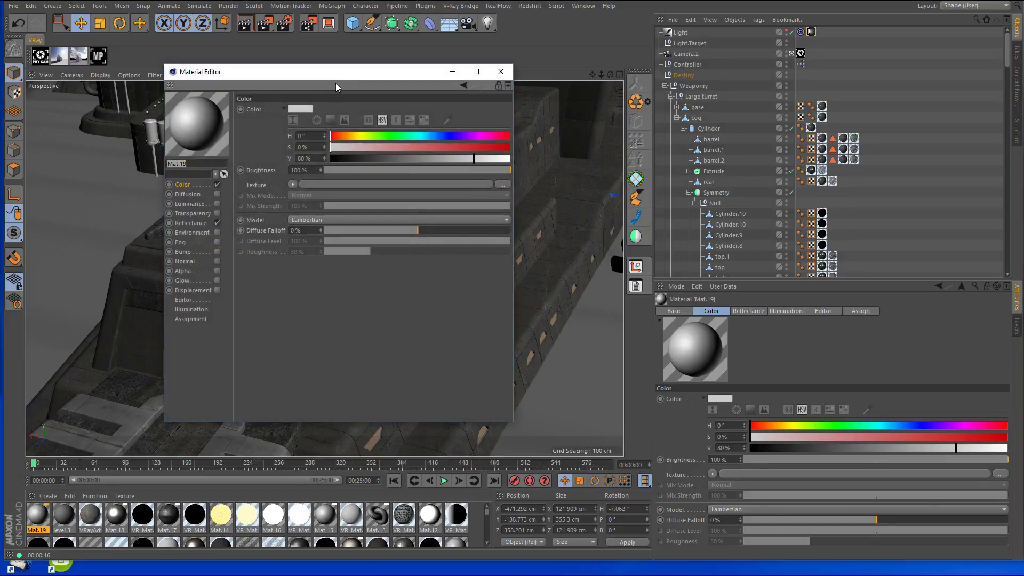
drag(344, 78, 478, 60)
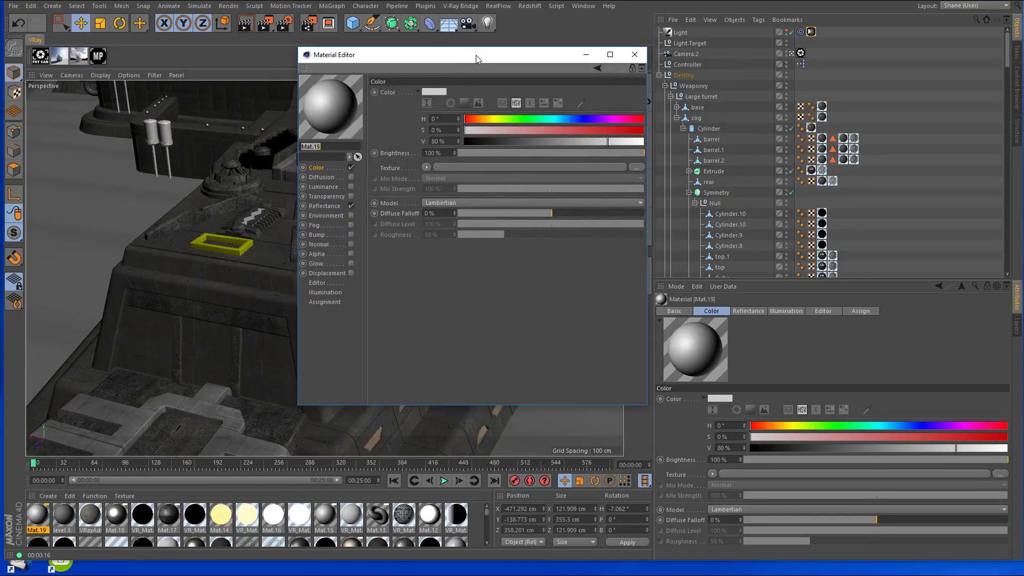
click(351, 206)
drag(646, 404, 778, 491)
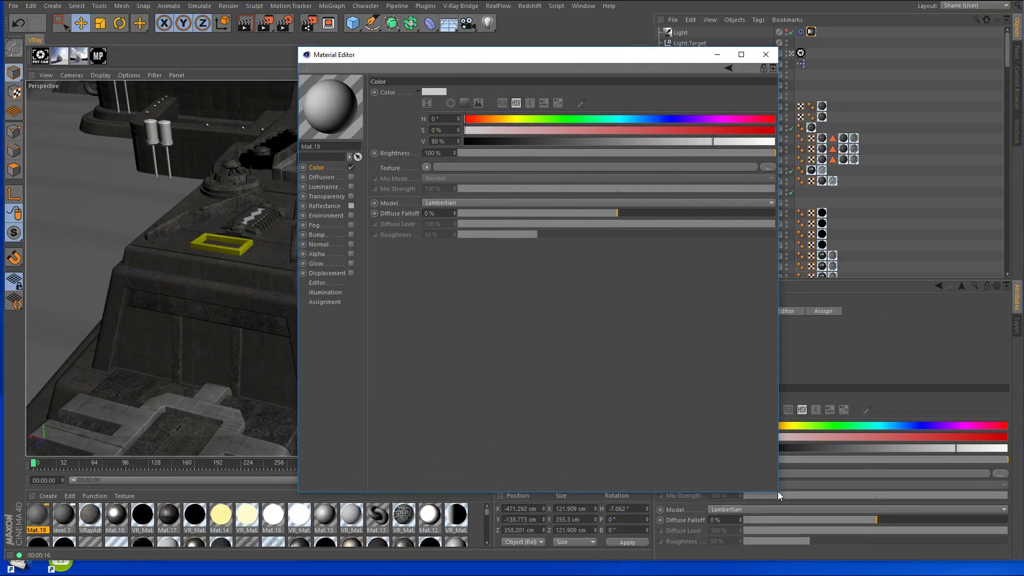
click(427, 167)
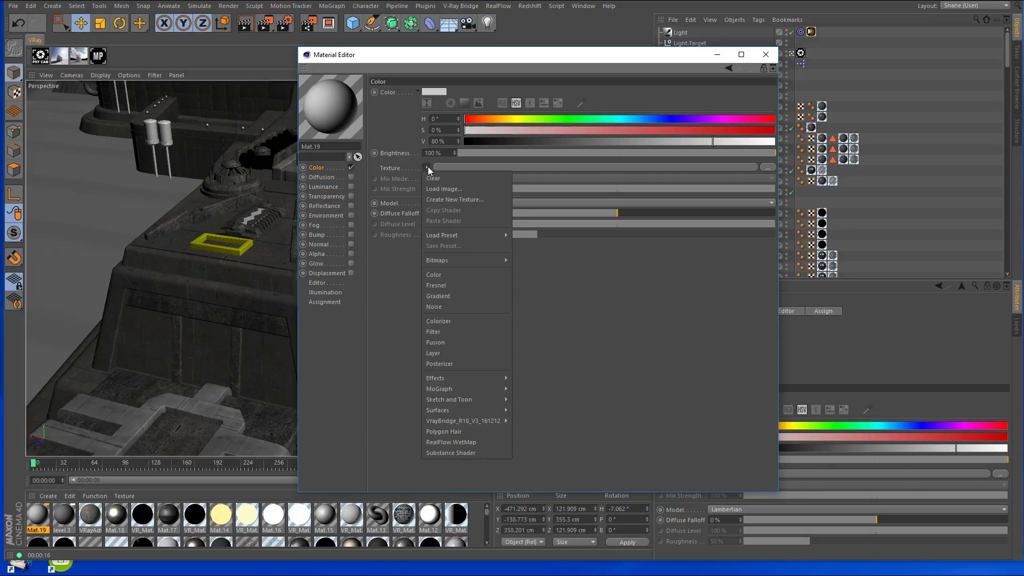
click(447, 354)
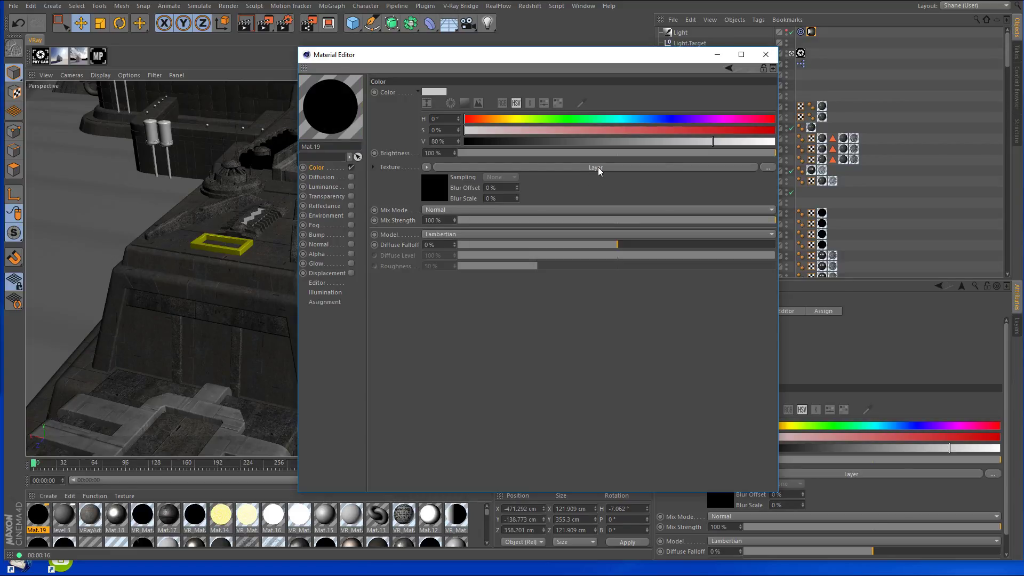
Add two Noise shaders as layers inside the new material's Layer shader.
click(597, 168)
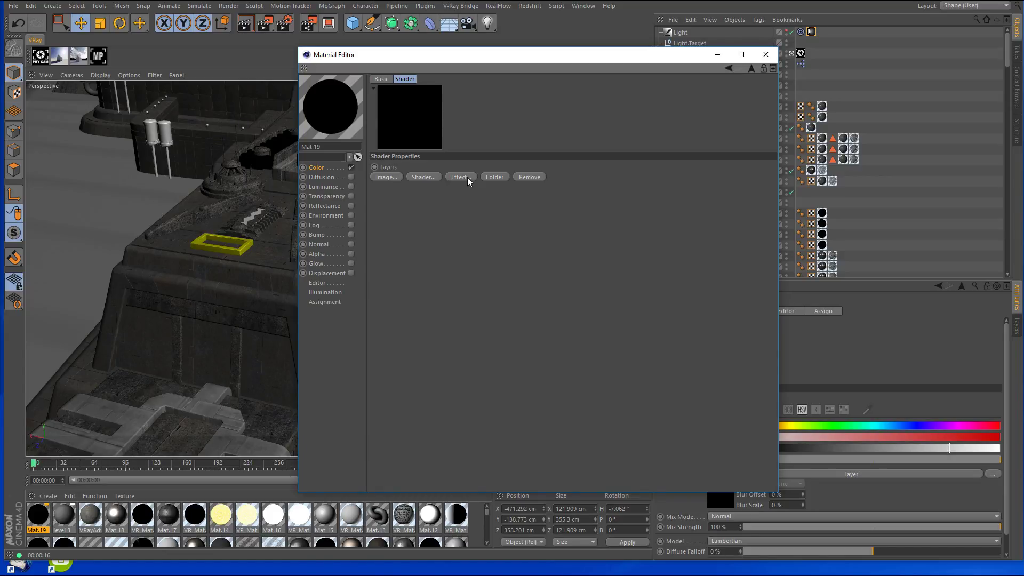
click(427, 179)
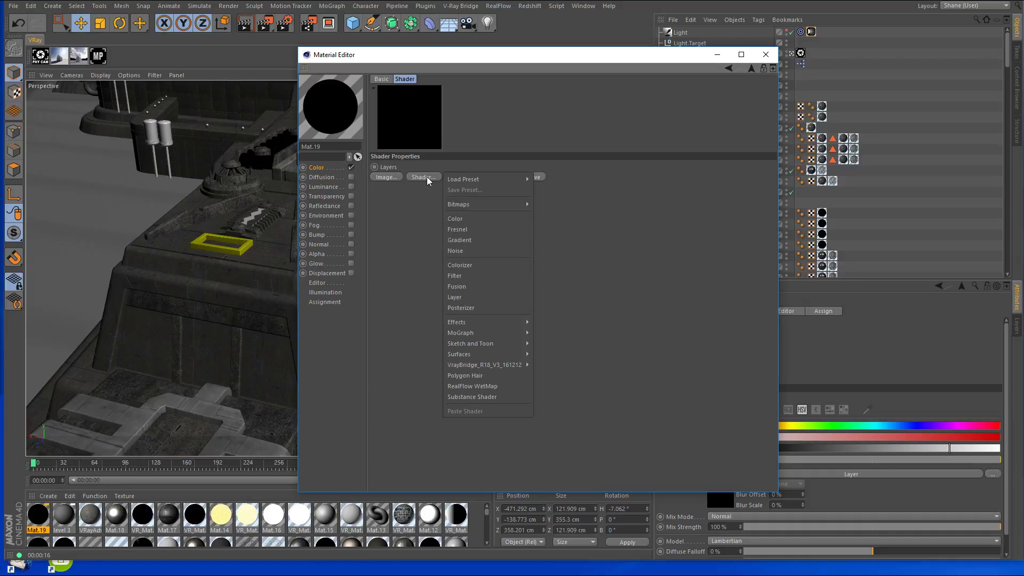
click(464, 250)
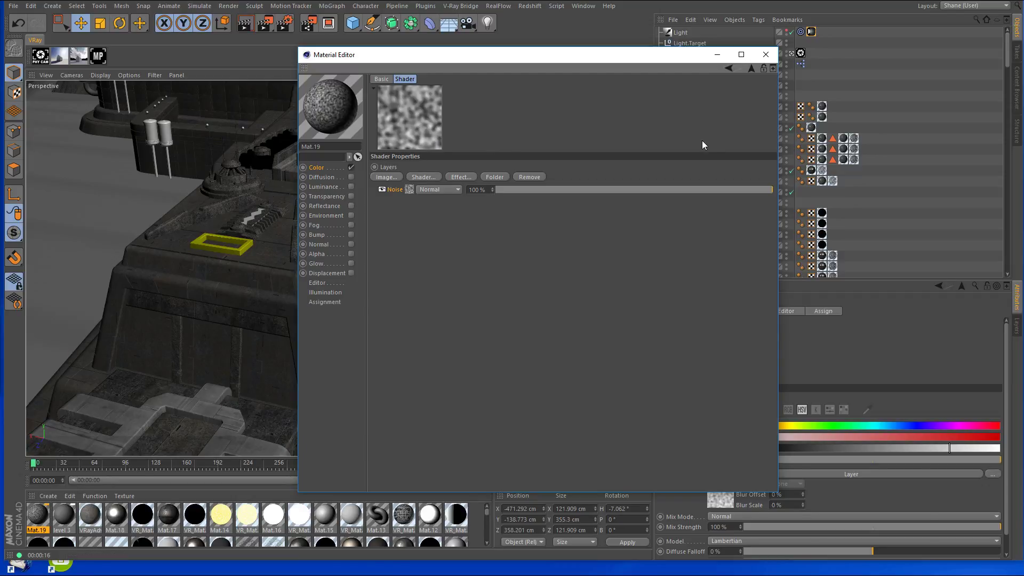
click(431, 177)
click(465, 251)
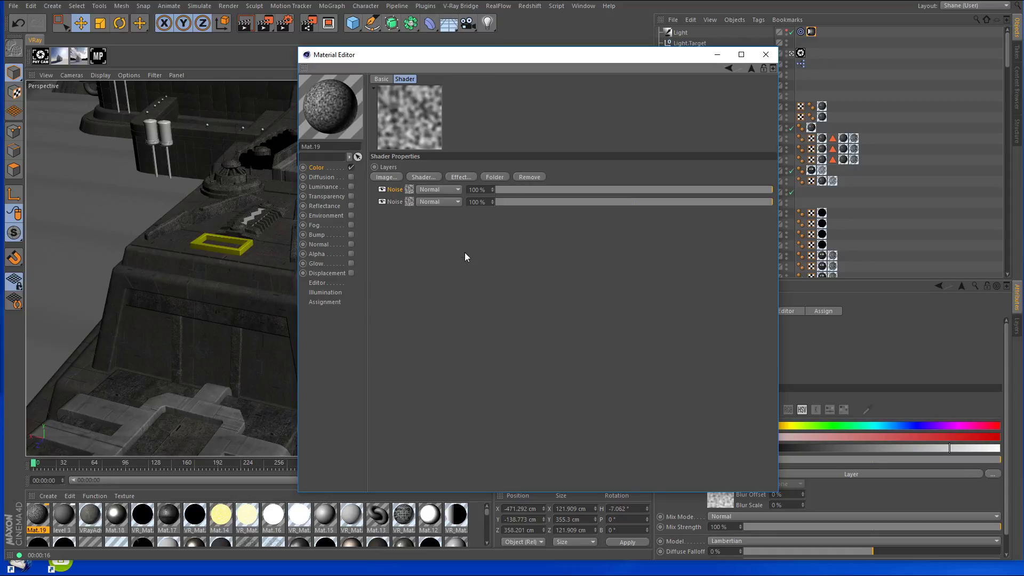
Configure the upper noise layer as Turbulence with 331% global scale, 24% low clip and 71% high clip.
click(408, 189)
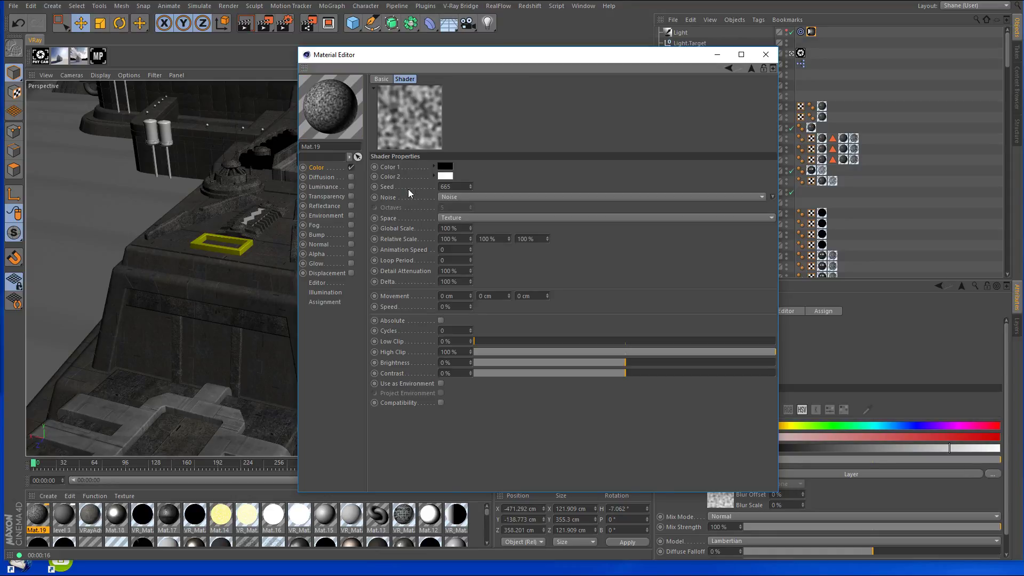
click(455, 197)
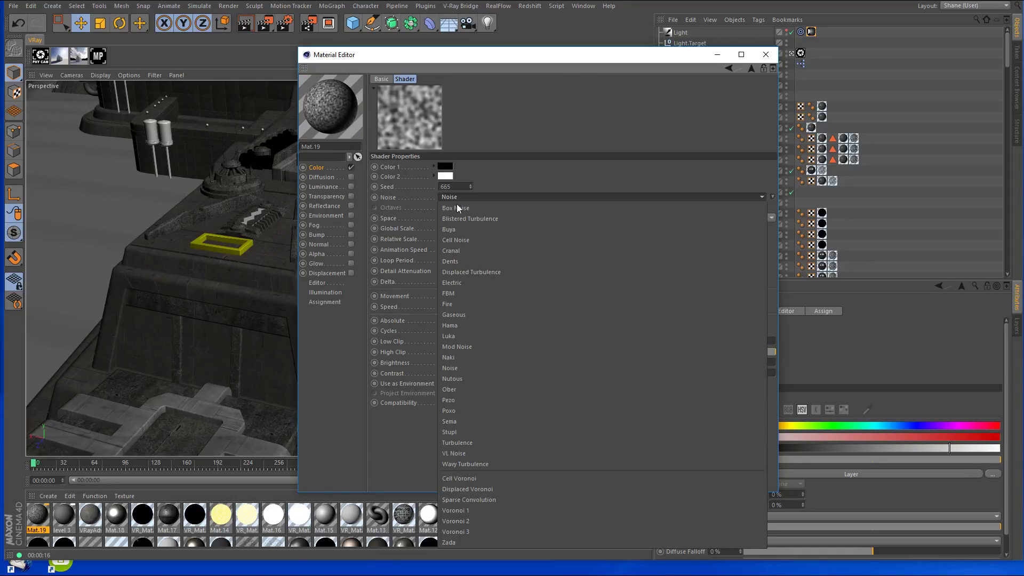
click(469, 443)
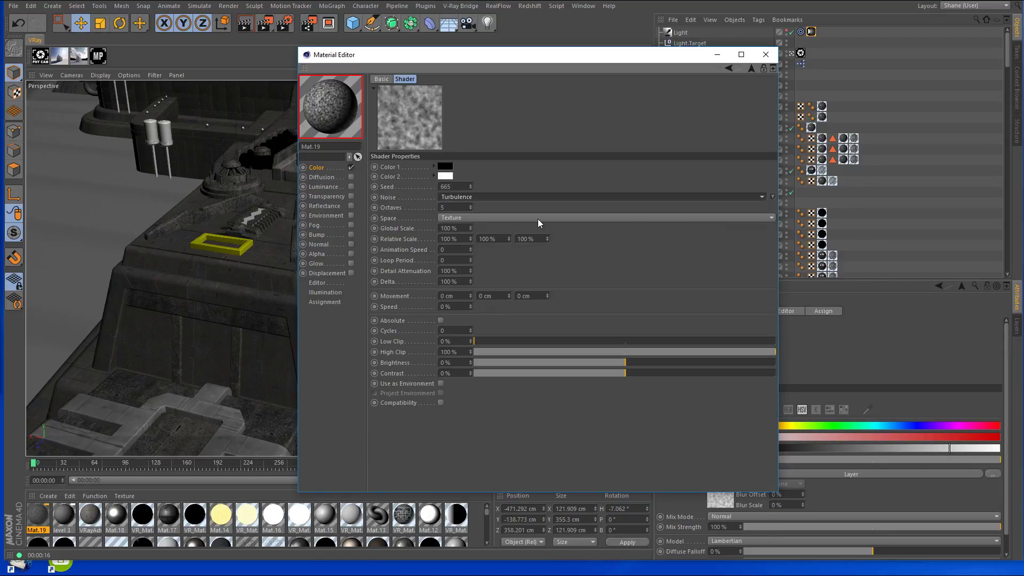
click(470, 227)
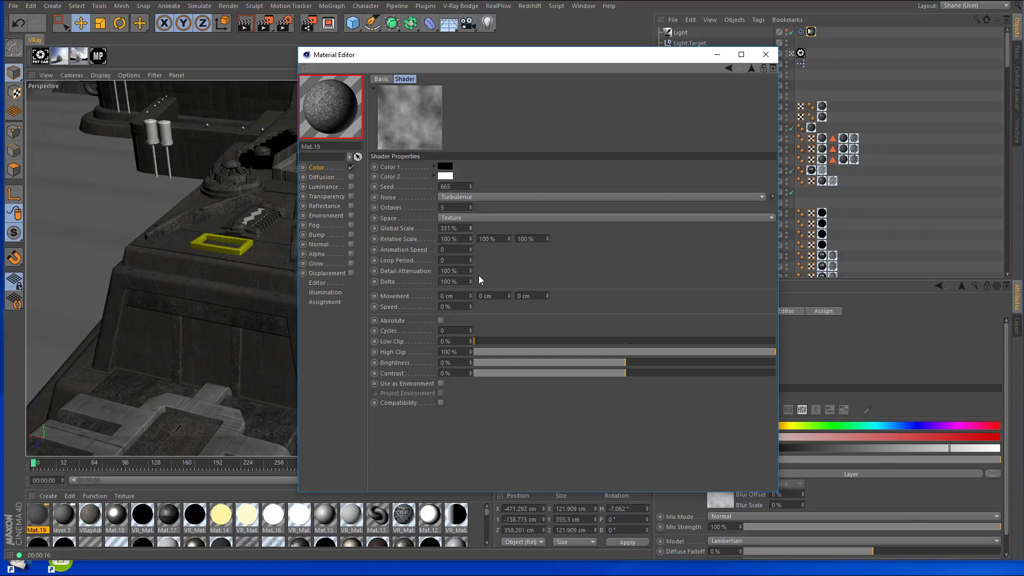
drag(522, 344, 545, 340)
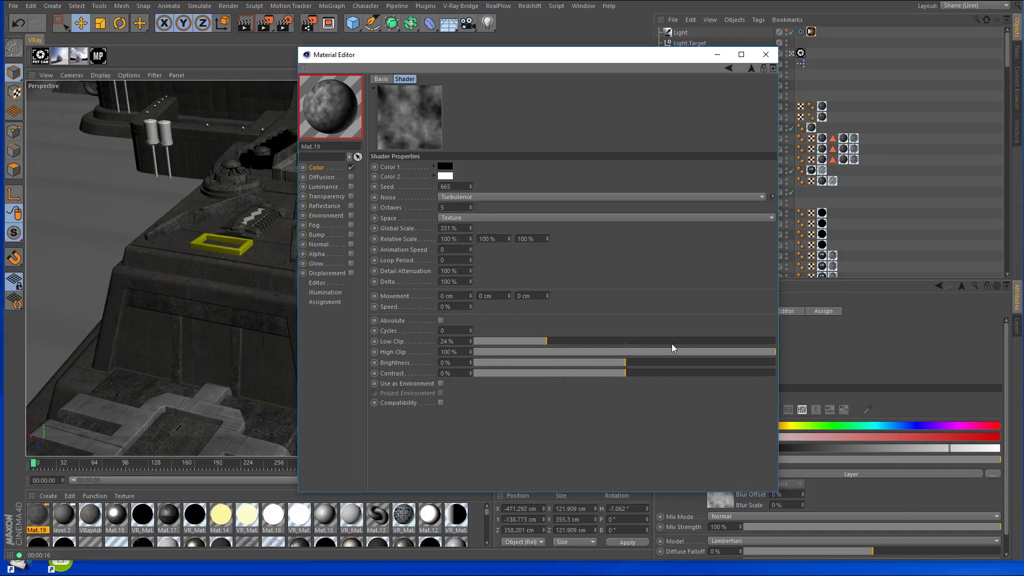
click(688, 352)
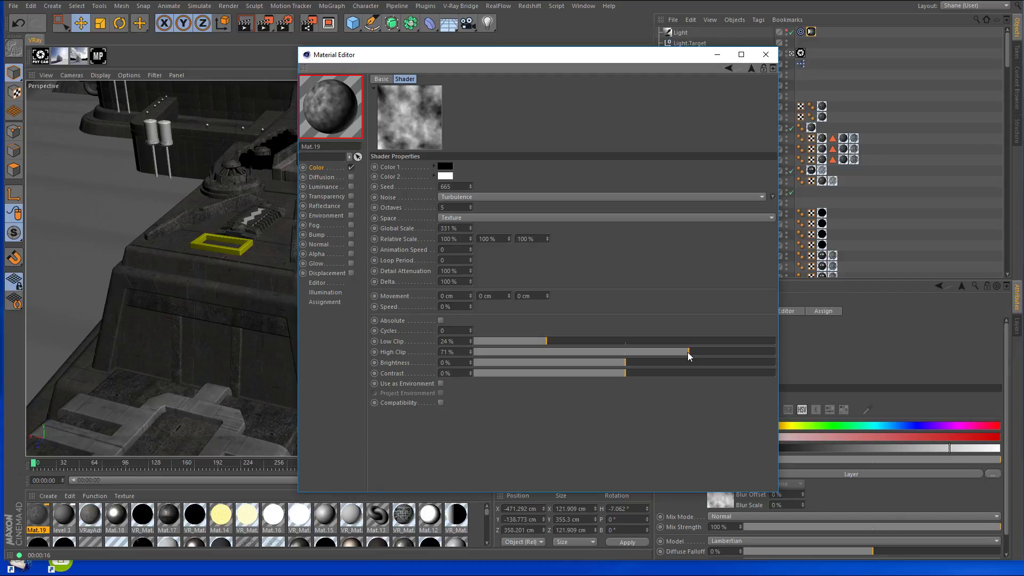
click(750, 71)
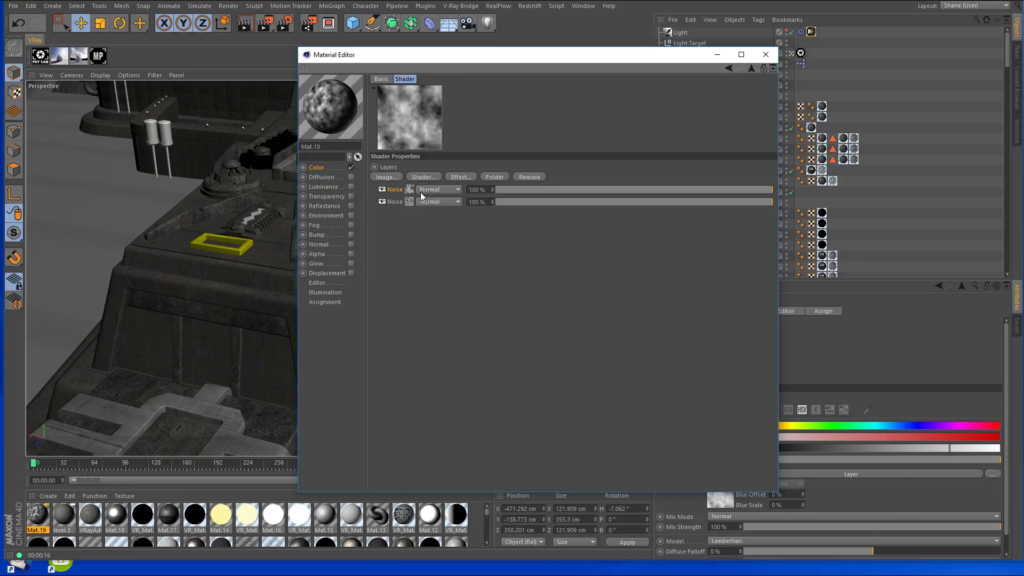
Try Multiply on the upper noise layer, set its blend mode to Overlay and close the Material Editor.
click(452, 190)
click(451, 215)
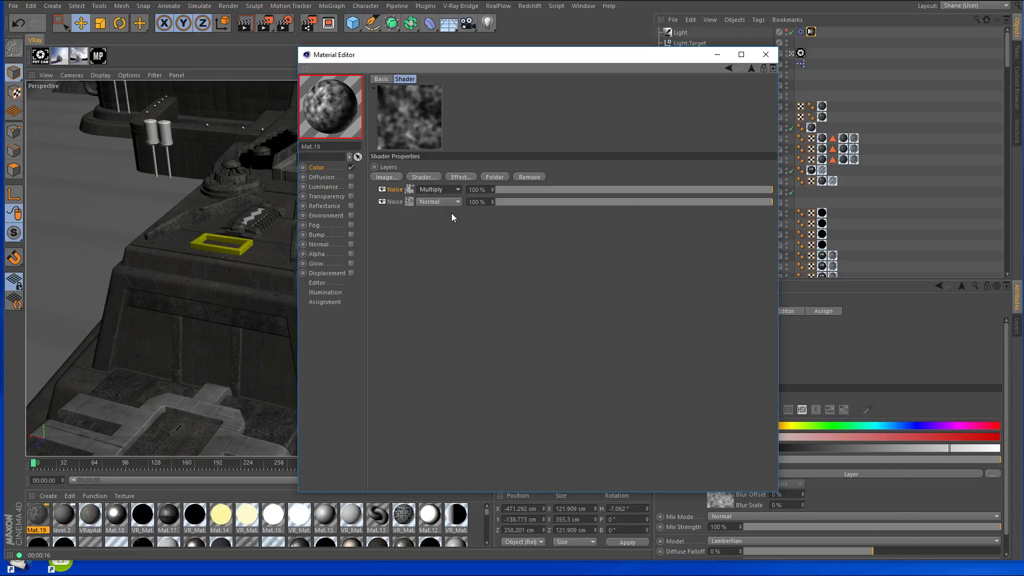
click(442, 236)
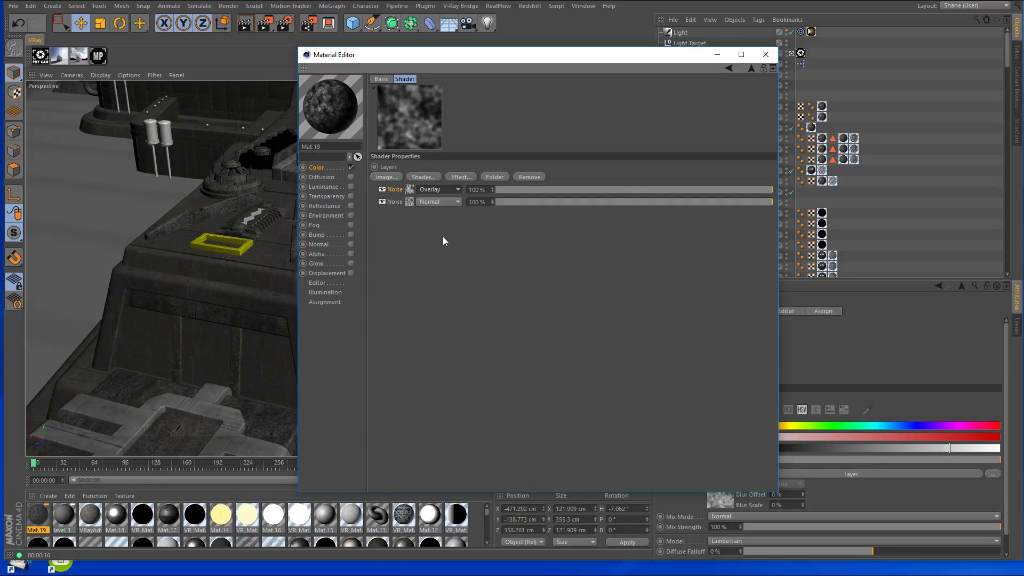
click(453, 204)
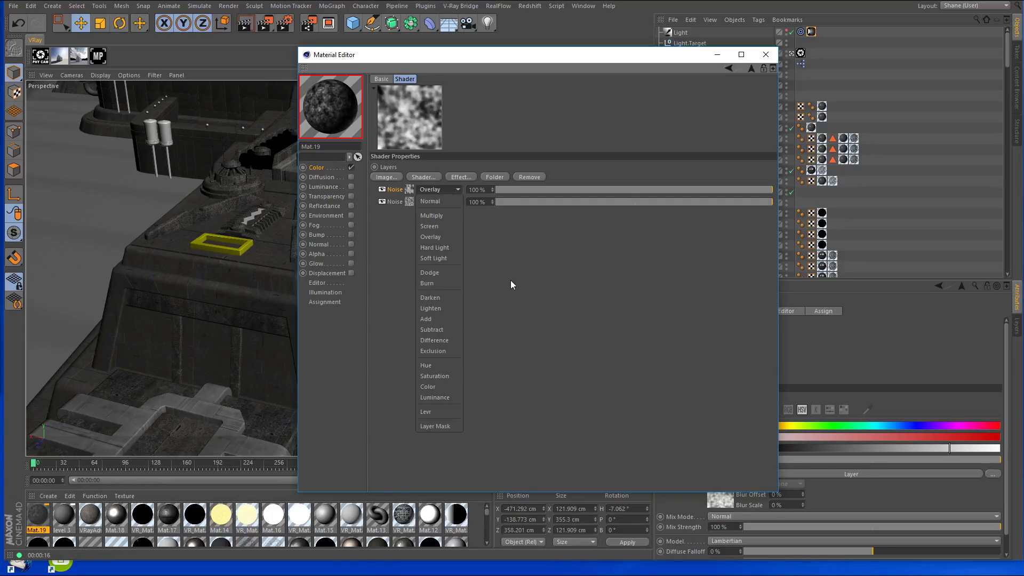
click(429, 202)
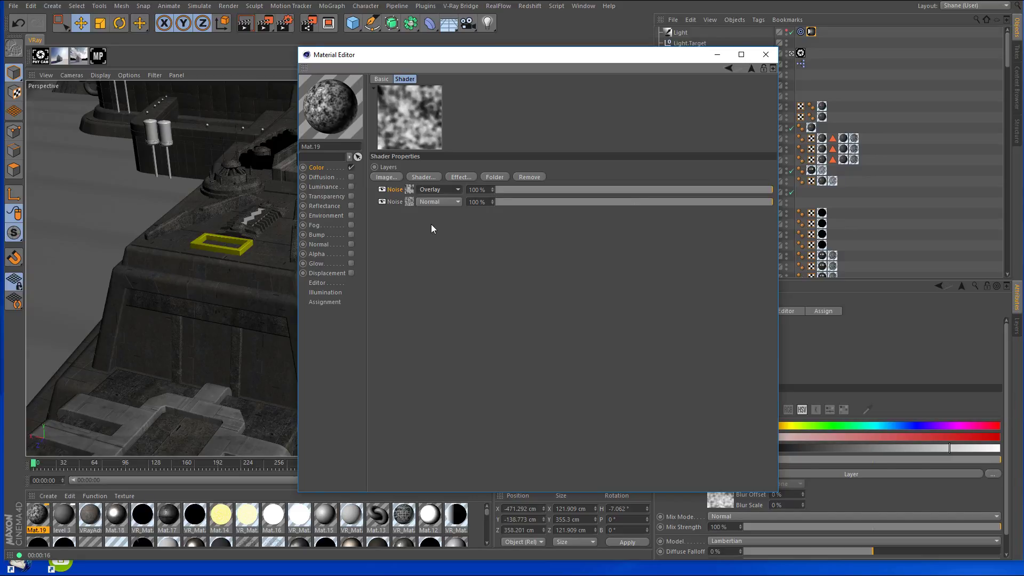
click(766, 54)
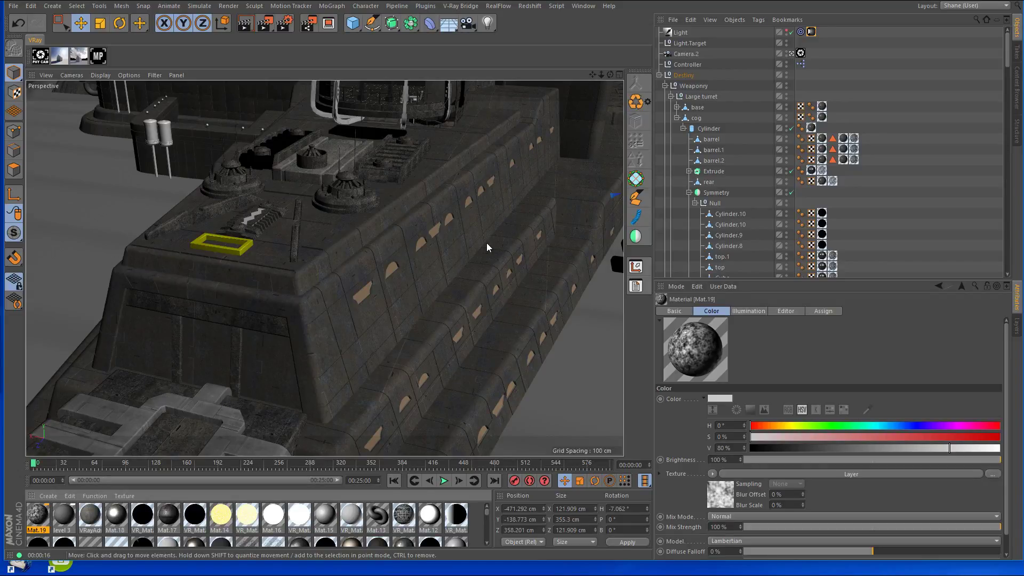
Render the view over the ship from the furnished deck inside the dome, and select the chair right of the round table.
alt+right_drag(433, 215, 430, 220)
mouse_move(430, 220)
alt+mouse_down()
mouse_move(441, 181)
mouse_move(420, 225)
alt+mouse_up()
scroll(420, 225, up, 2)
scroll(402, 196, up, 6)
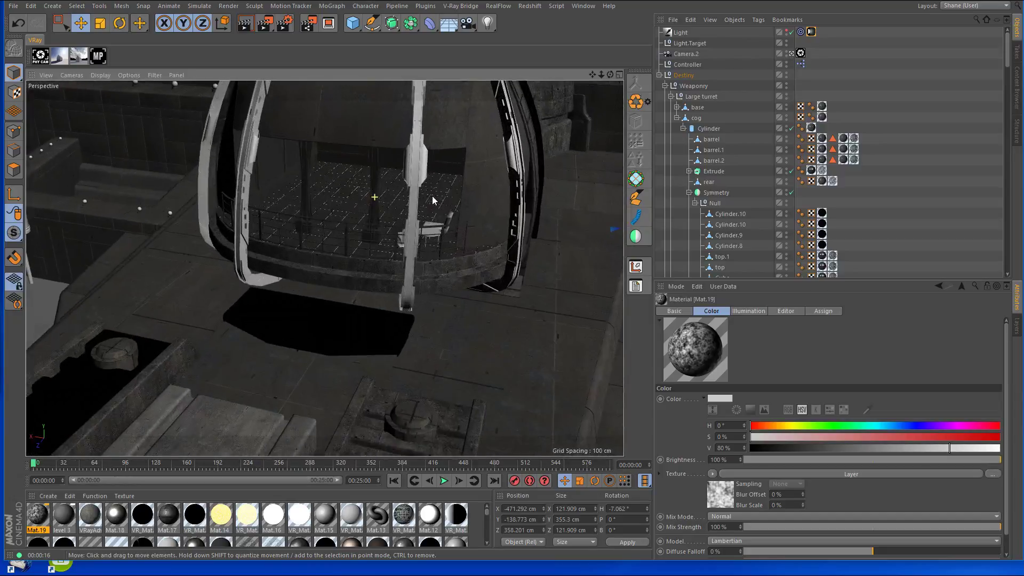
scroll(361, 233, up, 6)
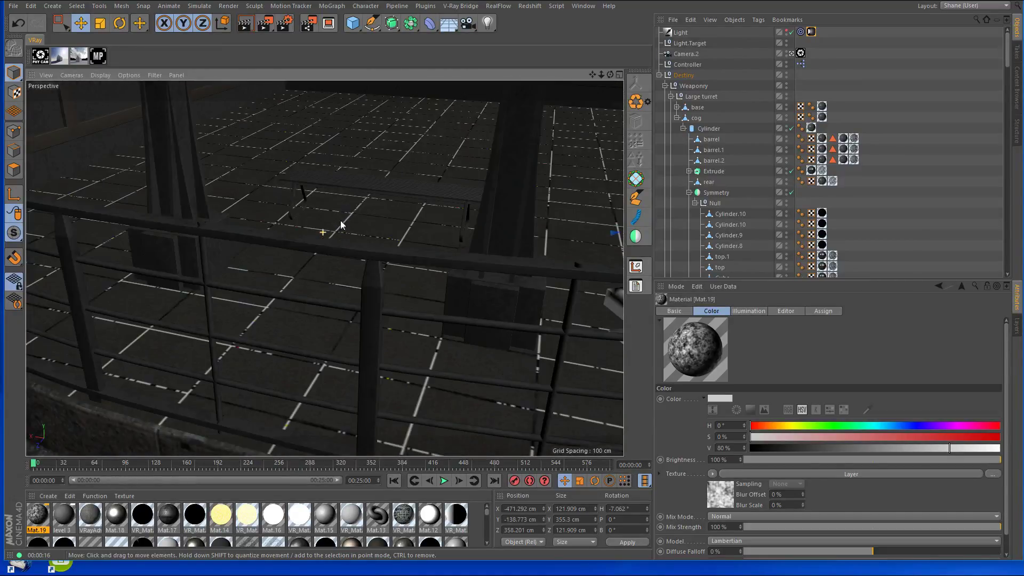
click(363, 188)
alt+drag(363, 187, 321, 238)
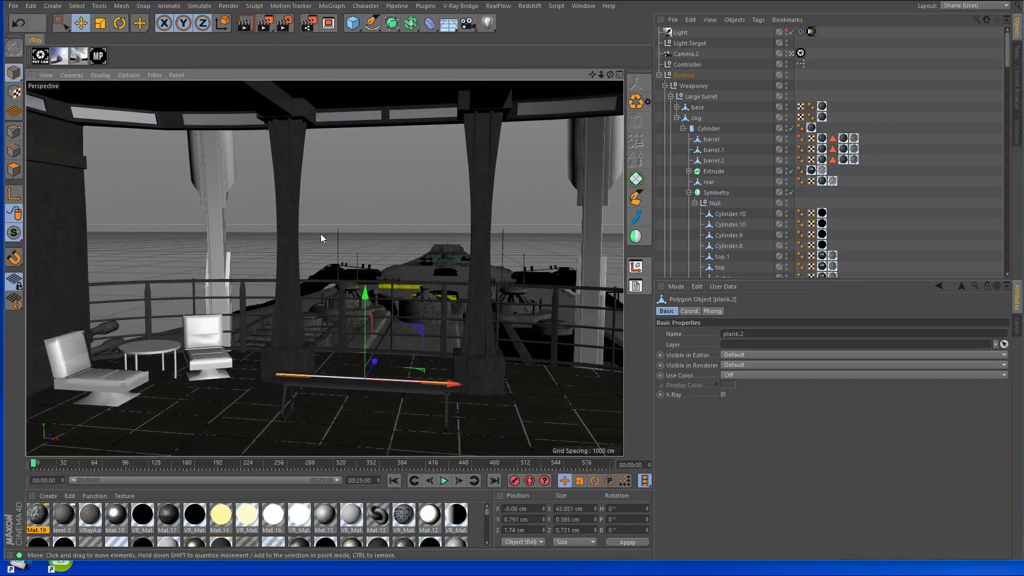
click(245, 23)
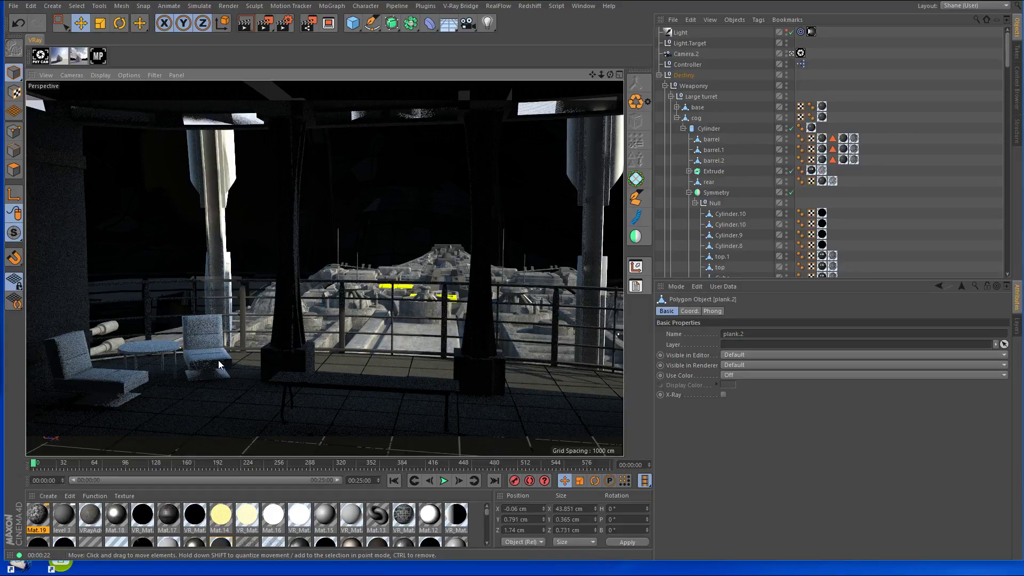
click(210, 336)
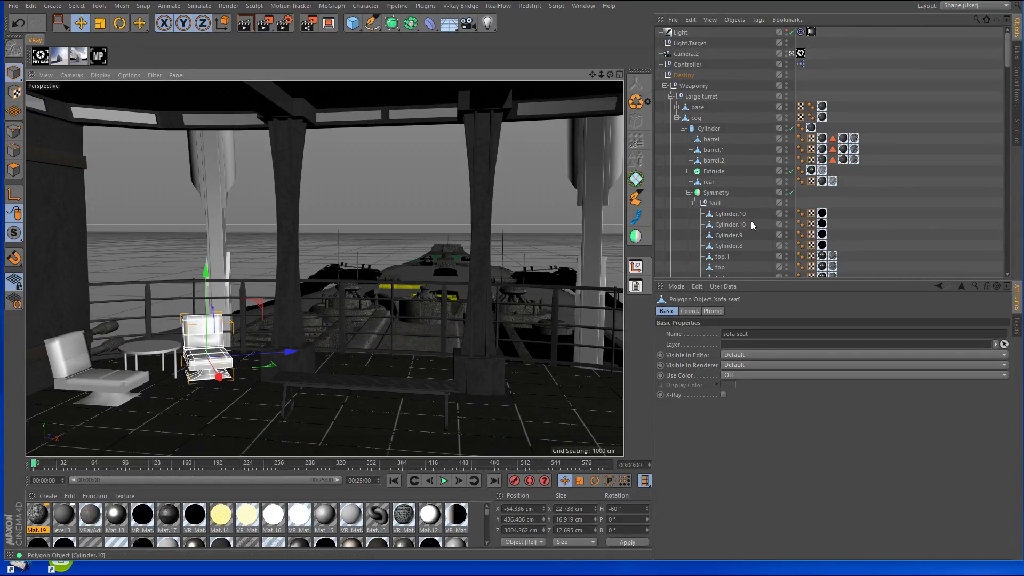
Collapse the Instances group and expand the Ob Deck group inside the deck, gateroom and landing pads group.
scroll(767, 195, down, 10)
scroll(766, 195, up, 4)
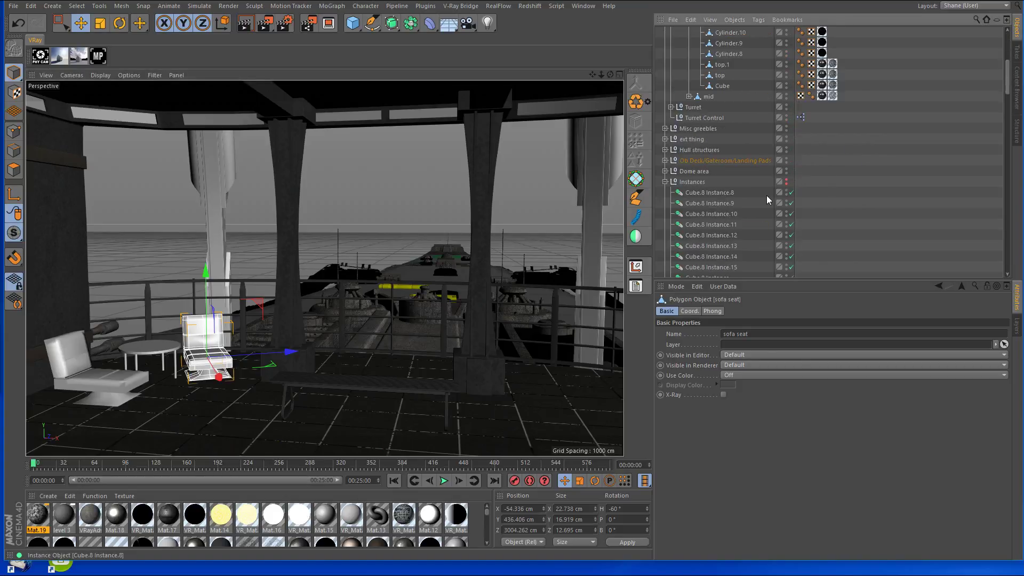
click(665, 182)
click(665, 161)
scroll(744, 188, down, 5)
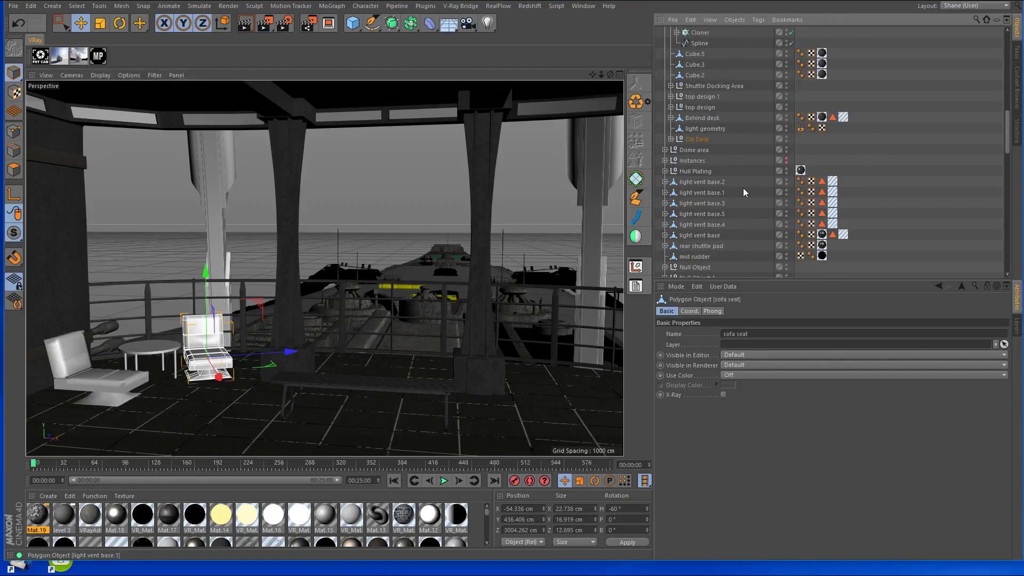
click(671, 139)
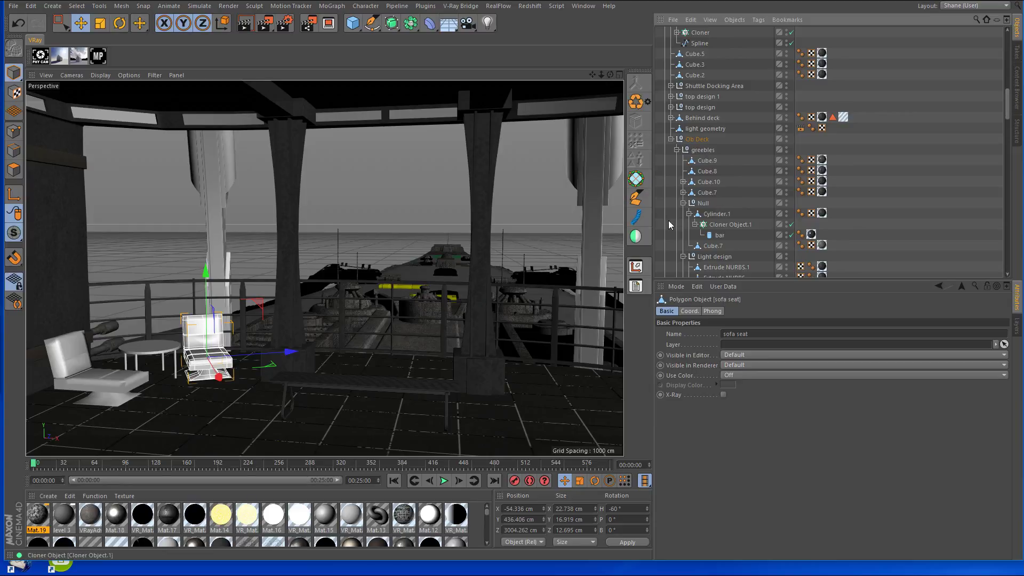
Collapse the deck's greeble subgroups and enable the Subdivision Surface that holds the two sofa seats.
click(684, 204)
click(683, 214)
scroll(738, 191, down, 4)
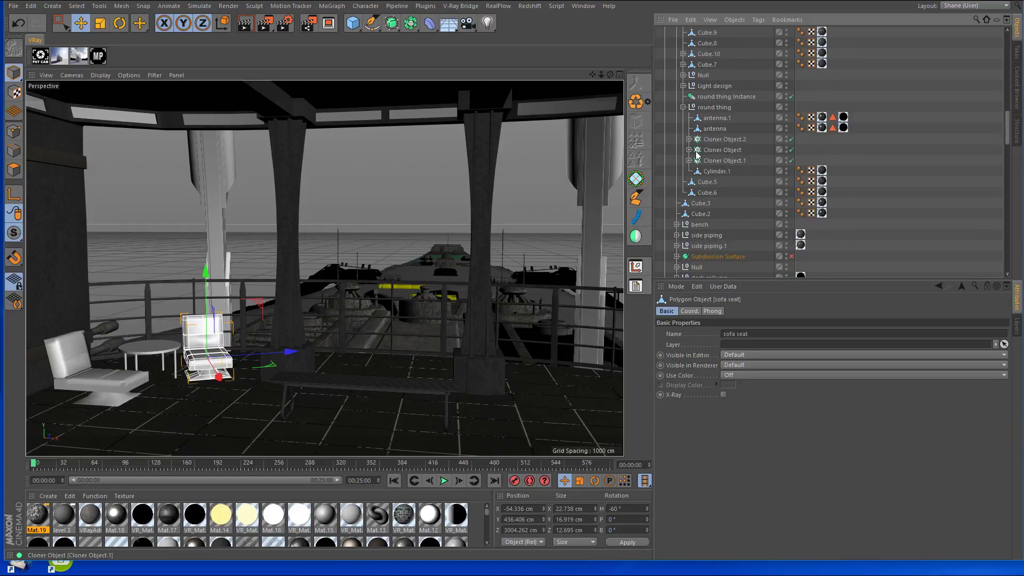
click(683, 107)
click(676, 193)
click(683, 204)
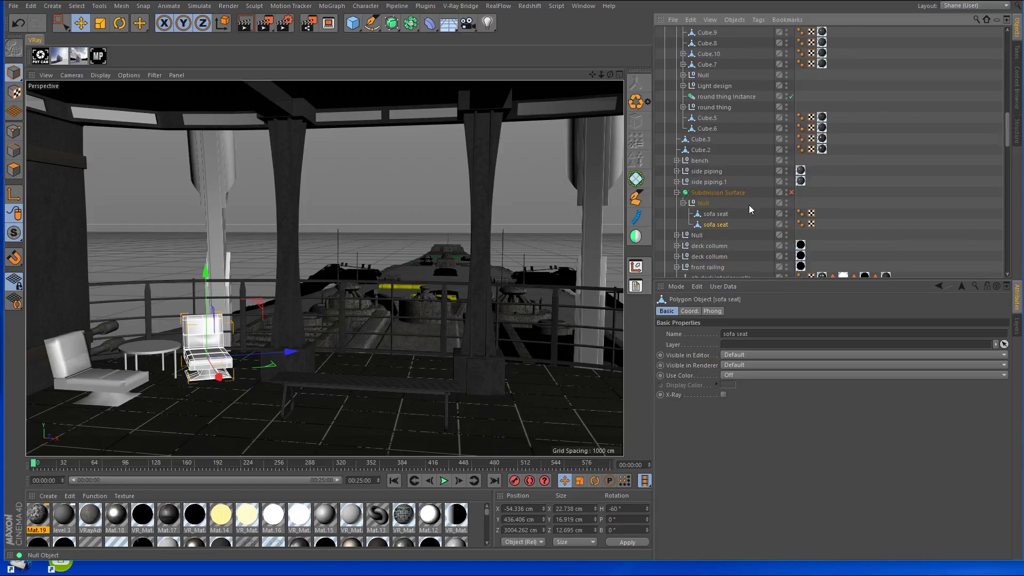
click(792, 193)
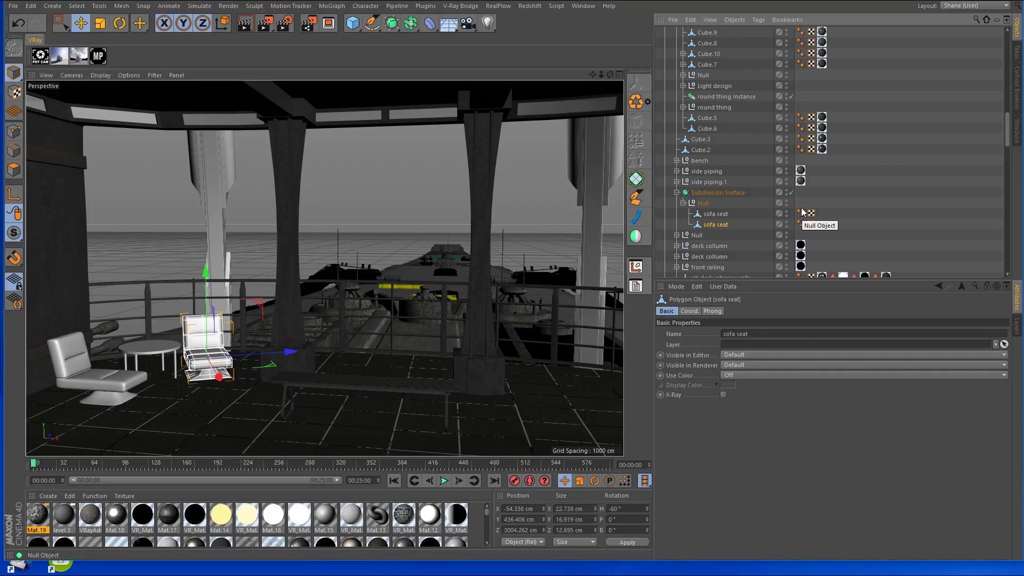
Render a closer view of the two smoothed chairs and the round table on the deck.
alt+drag(282, 370, 292, 100)
scroll(273, 328, up, 5)
alt+drag(282, 138, 286, 172)
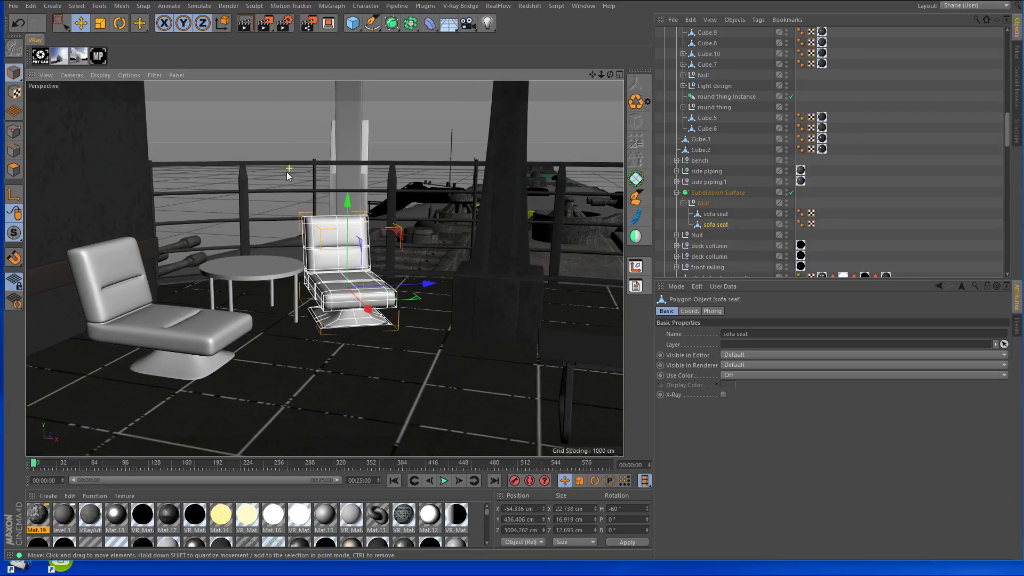
click(243, 24)
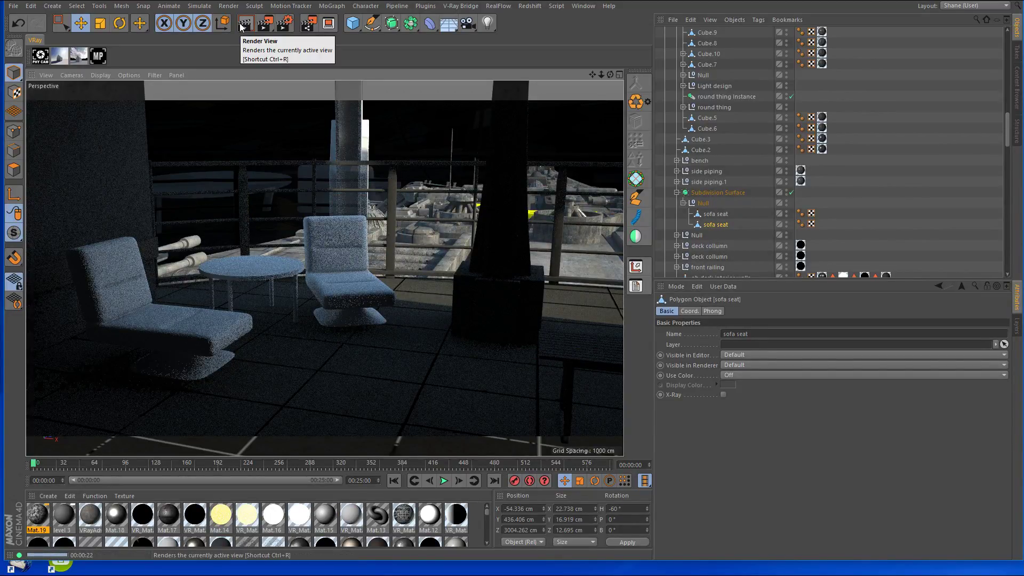
Show the V-Ray sun light settings of the Light object and open the V-Ray Bridge antialiasing render settings.
scroll(892, 155, up, 10)
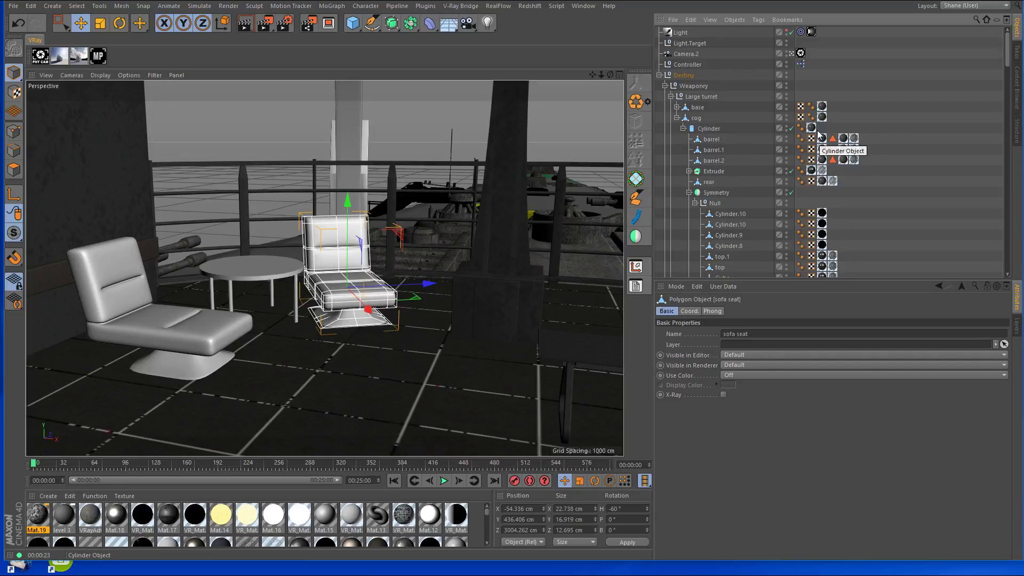
click(811, 33)
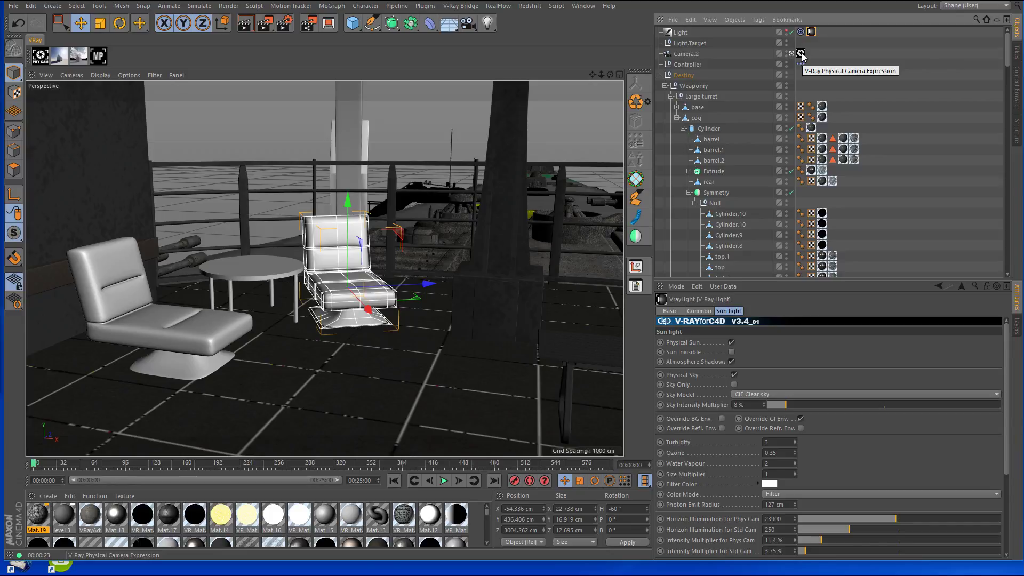
click(284, 24)
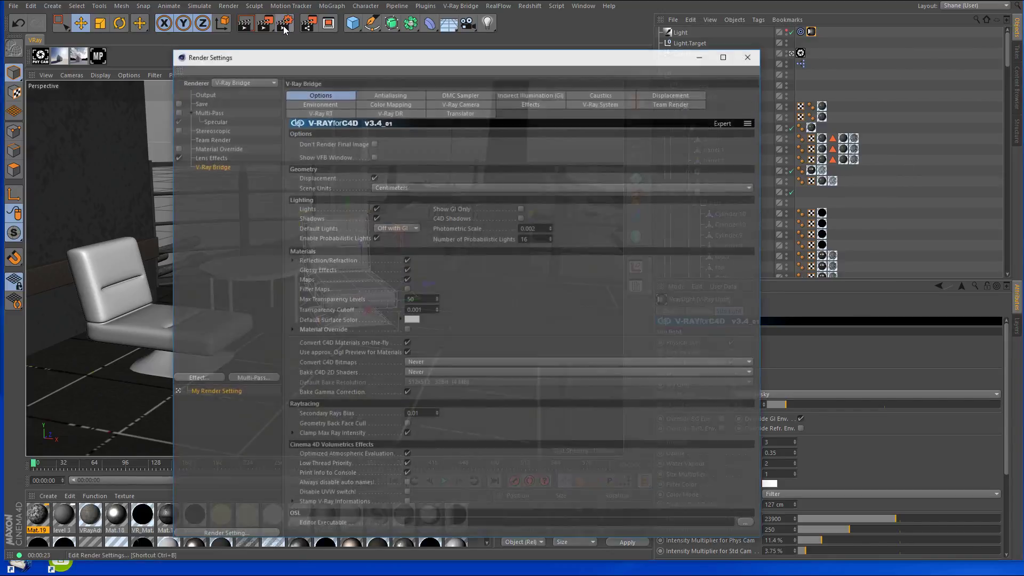
click(373, 94)
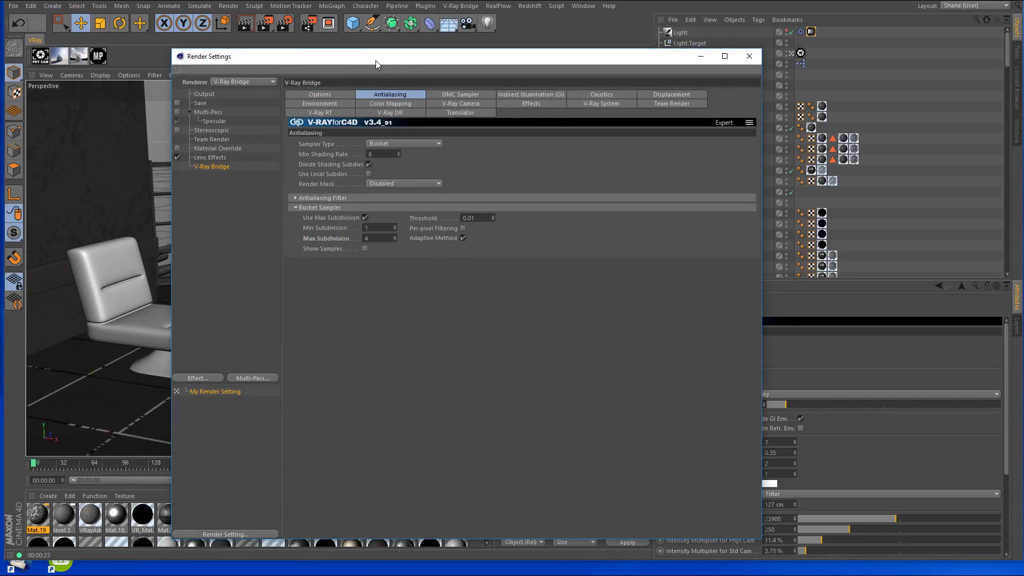
Set the bucket sampler's Max Subdivision to 12 and render a region around both chairs and the table.
drag(375, 59, 804, 47)
click(686, 135)
click(686, 135)
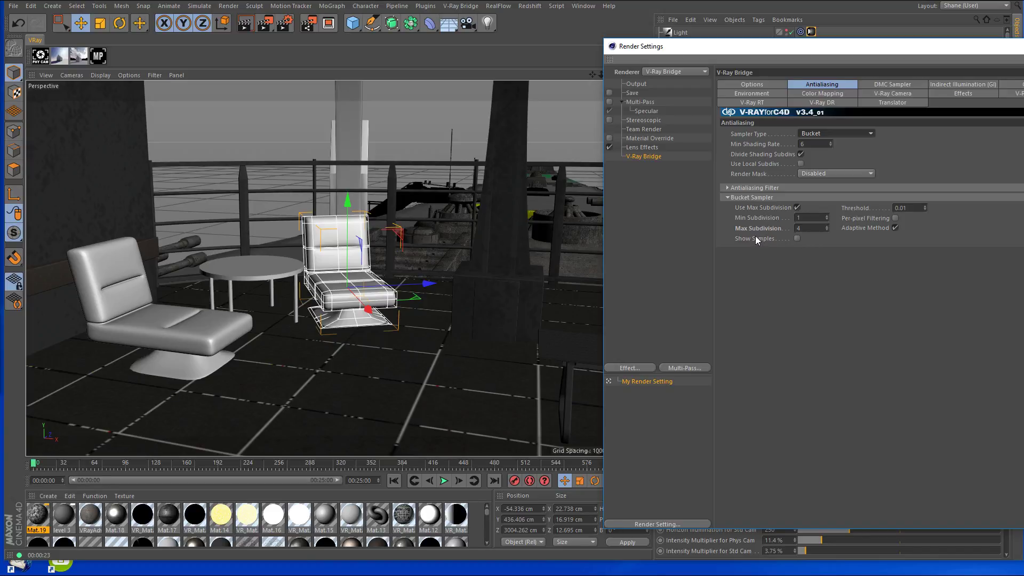
double_click(800, 229)
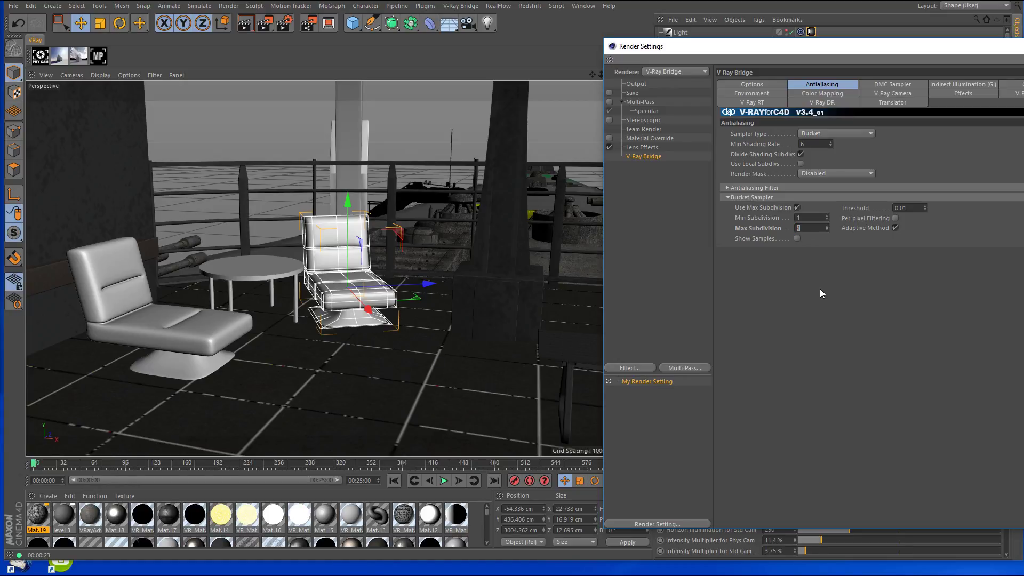
text(12)
key(Return)
drag(265, 23, 309, 43)
drag(46, 122, 454, 396)
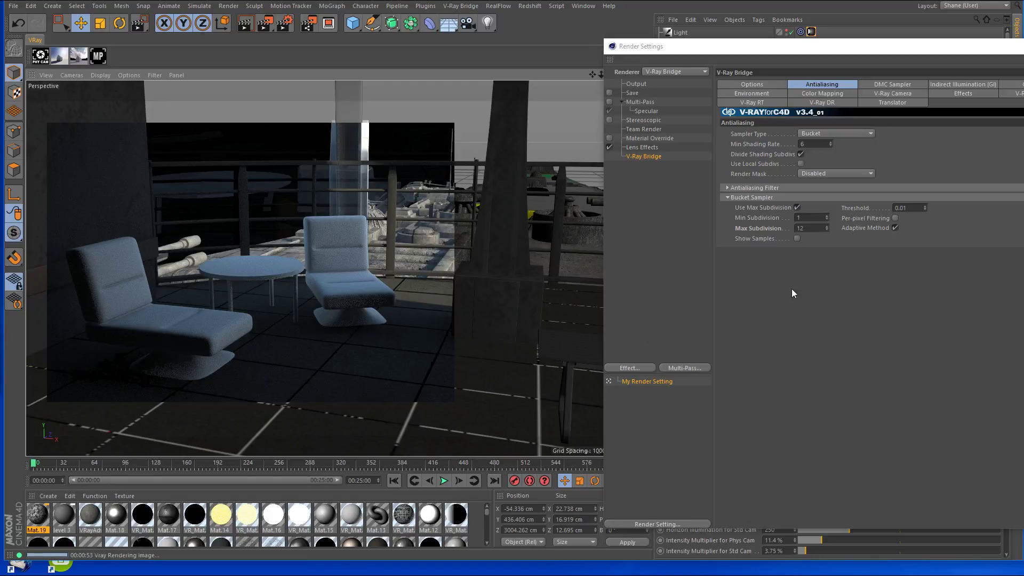
Try a bucket sampler Max Subdivision of 24 and render a small region around the selected chair.
drag(819, 227, 778, 226)
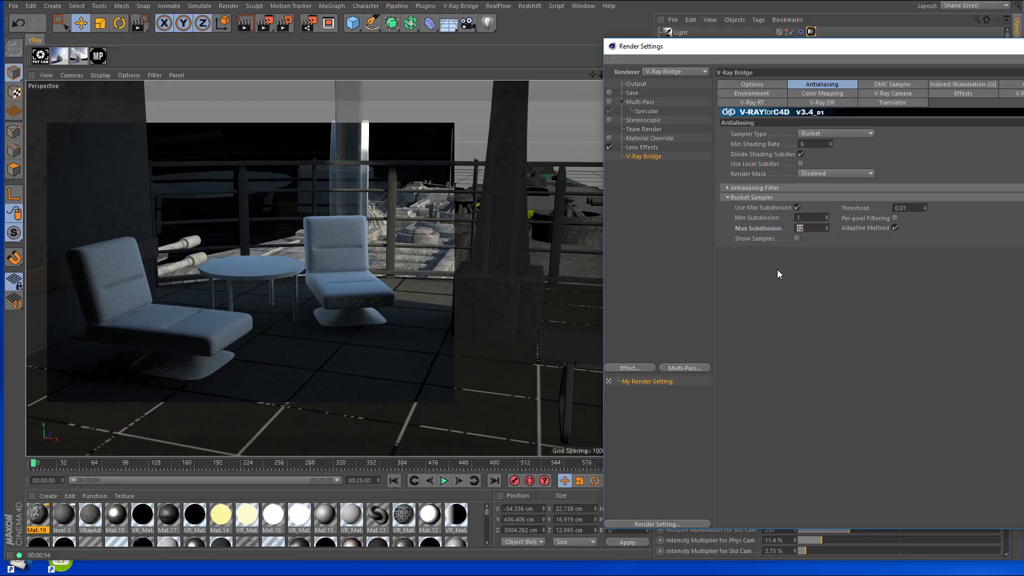
text(24)
click(525, 280)
click(264, 27)
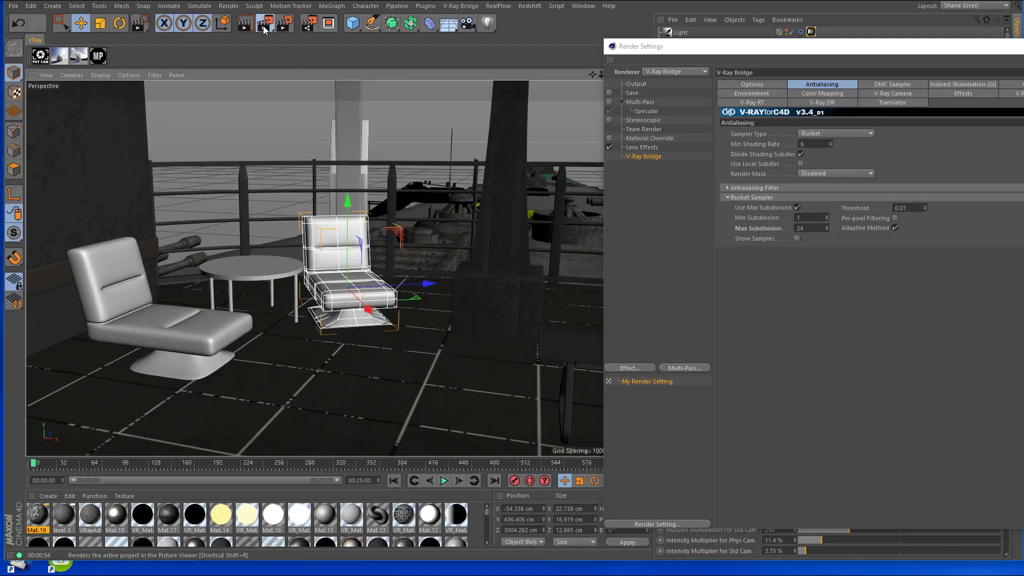
drag(263, 26, 319, 39)
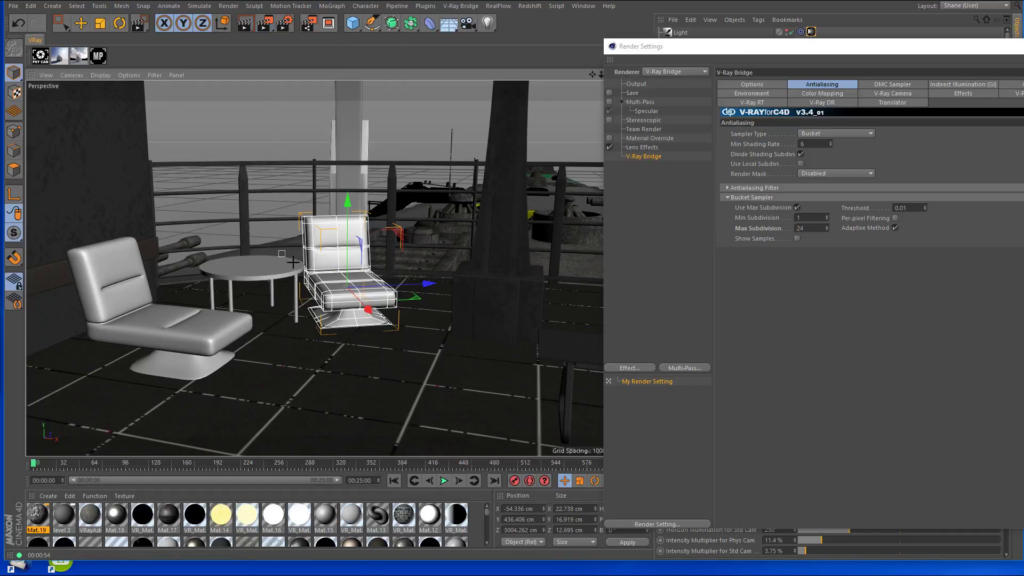
drag(278, 250, 428, 347)
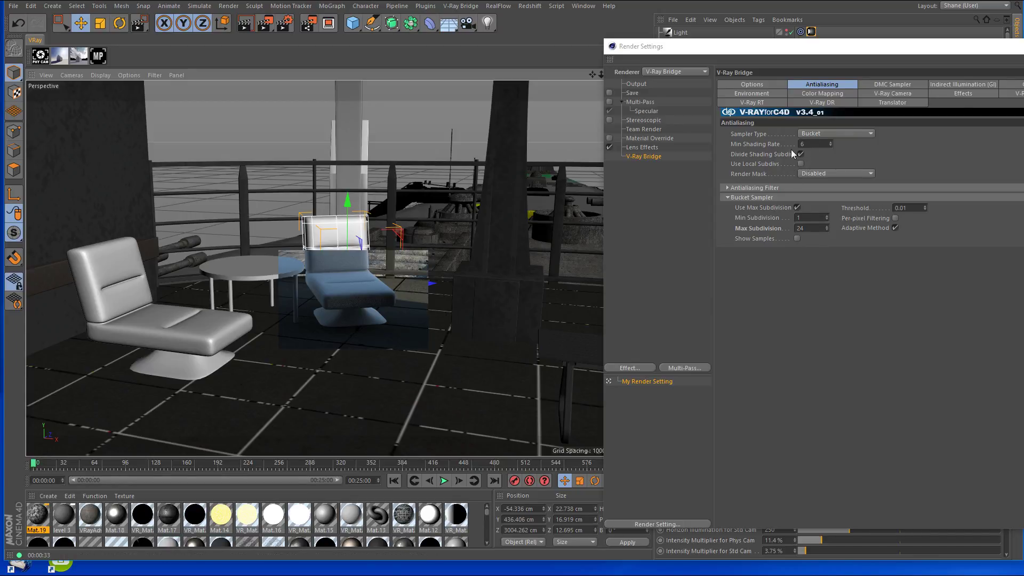
Set Min Shading Rate to 16 and Max Subdivision to 12, and render the region around the selected chair.
click(808, 144)
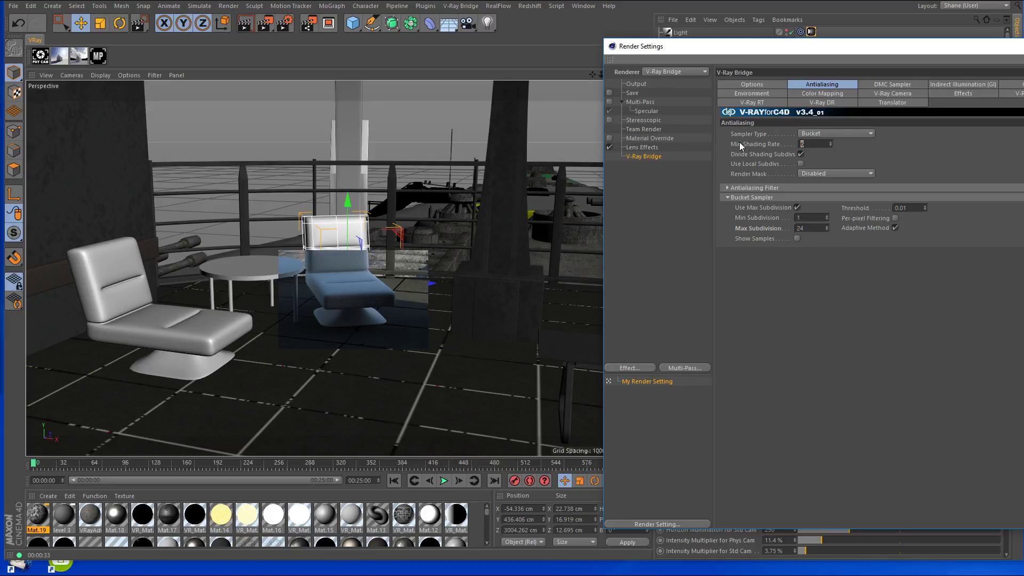
text(16)
click(834, 317)
click(812, 228)
text(12)
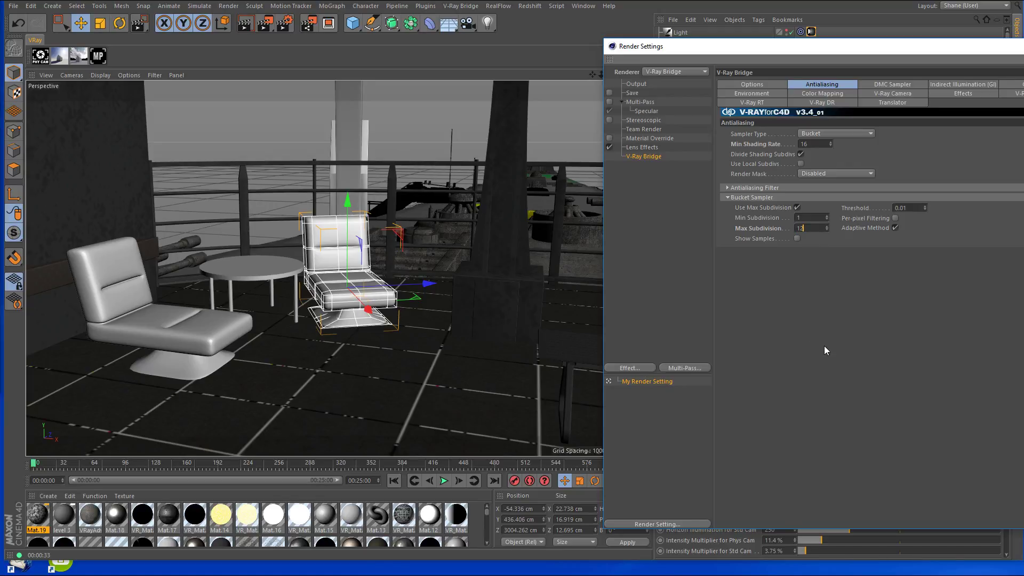
drag(266, 27, 309, 38)
drag(279, 245, 433, 350)
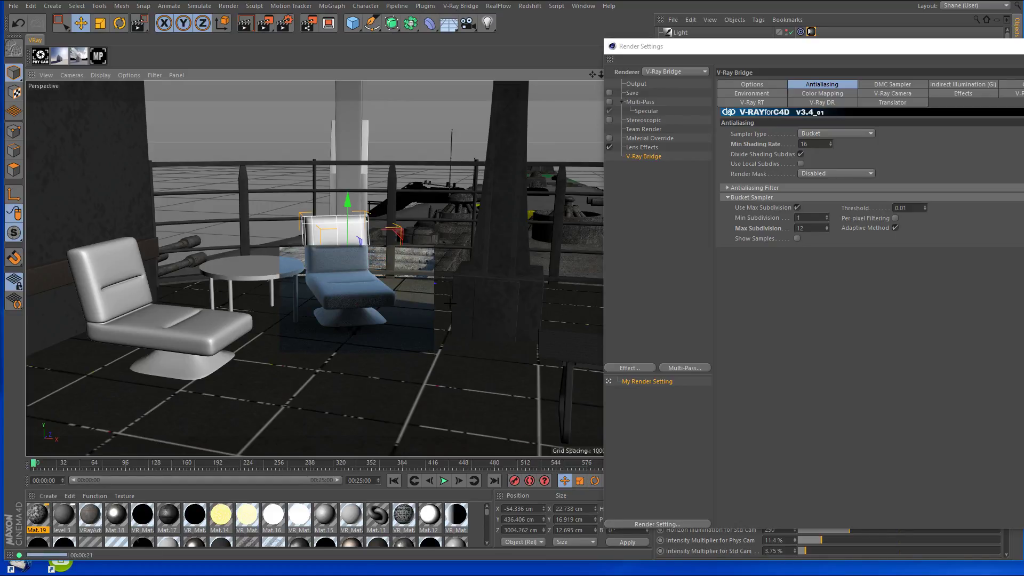
Raise the bucket sampler's Max Subdivision to 24.
double_click(819, 229)
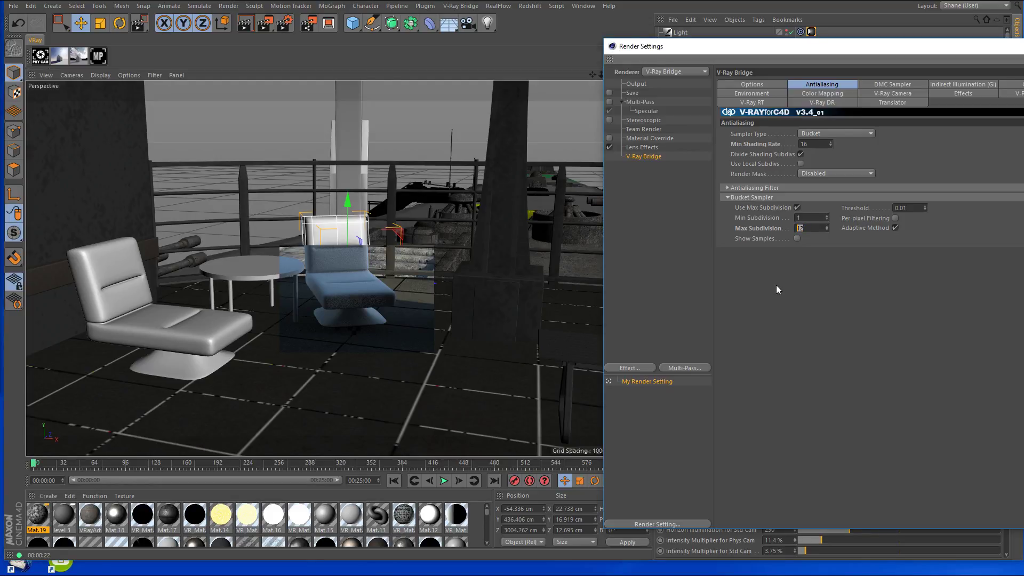
text(24)
key(Return)
Examine the V-Ray light's common settings down to its shadow and subdivision options.
drag(884, 47, 321, 48)
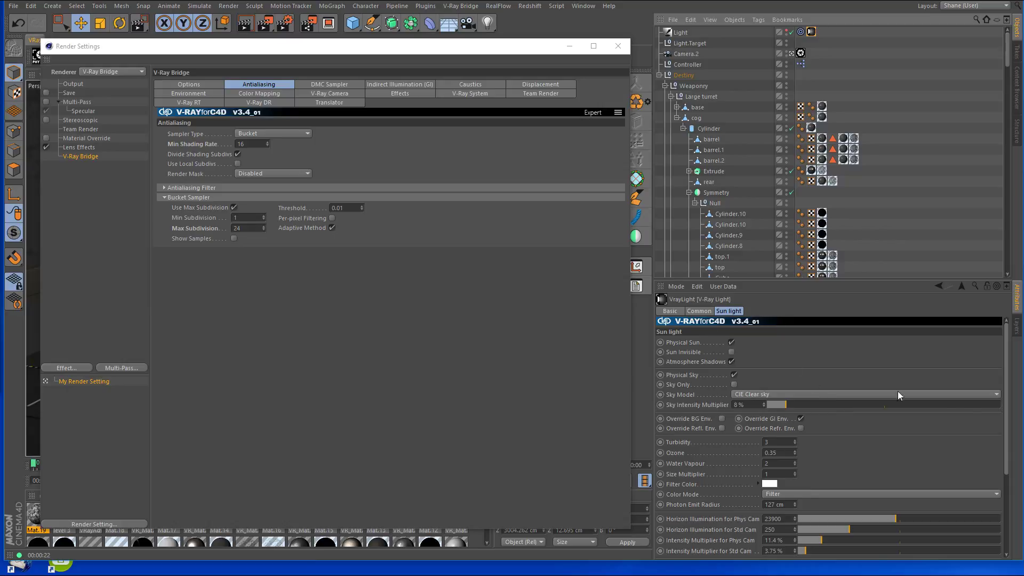
drag(1008, 366, 893, 351)
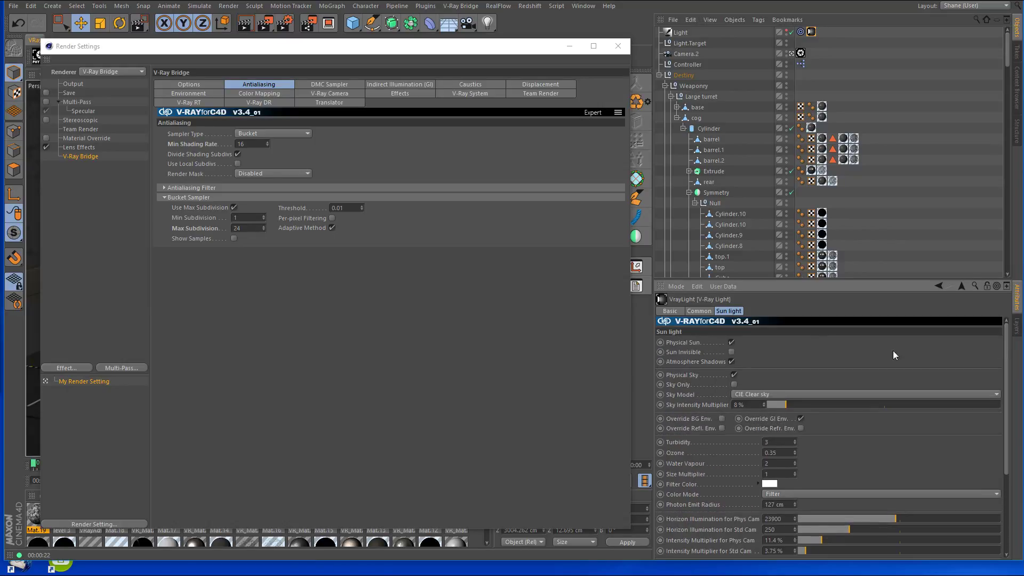
click(705, 311)
drag(1007, 460, 1007, 511)
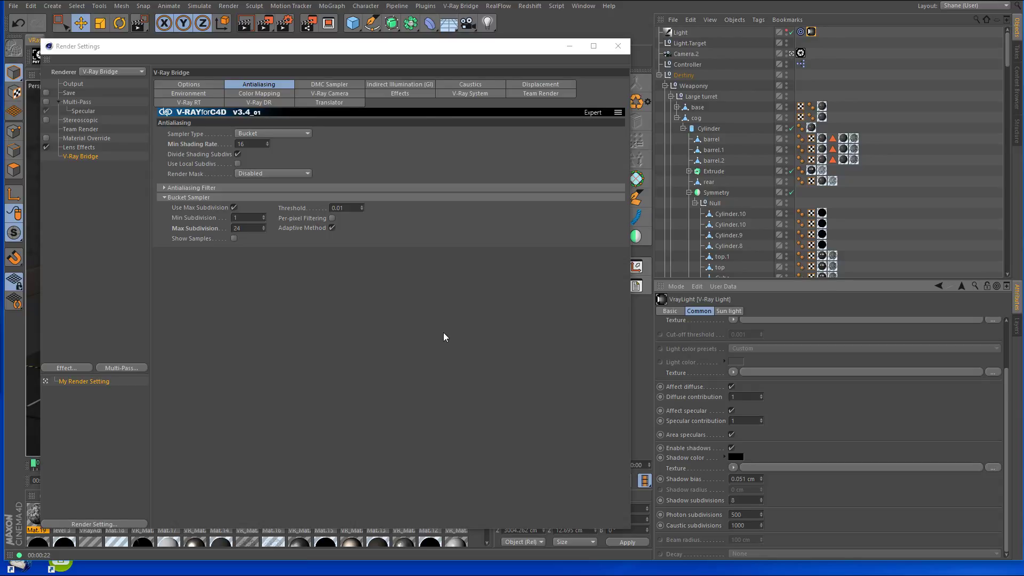
Move the Render Settings window clear of the viewport and render a region around the selected chair and the table's edge.
drag(292, 55, 801, 230)
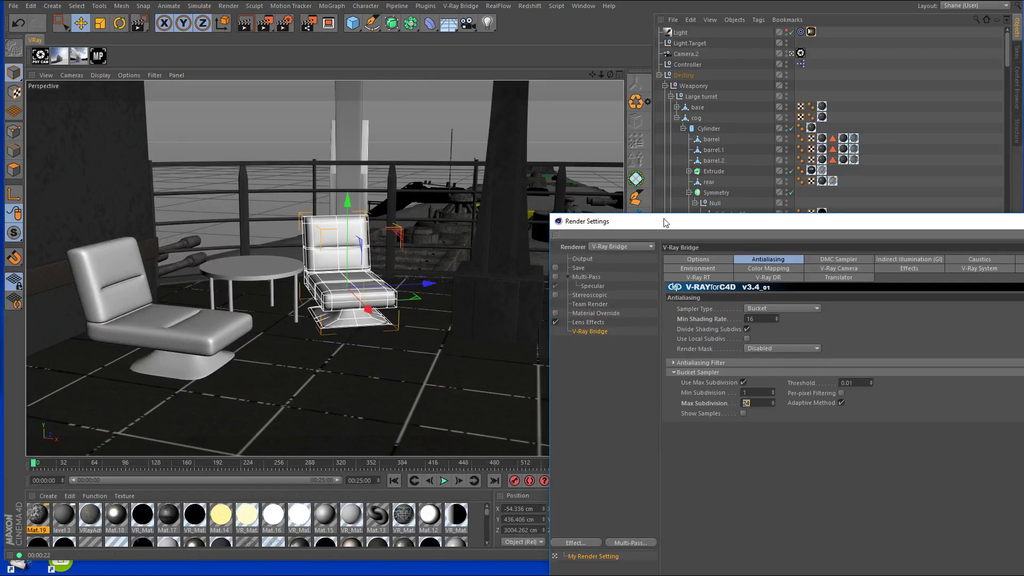
drag(665, 223, 292, 73)
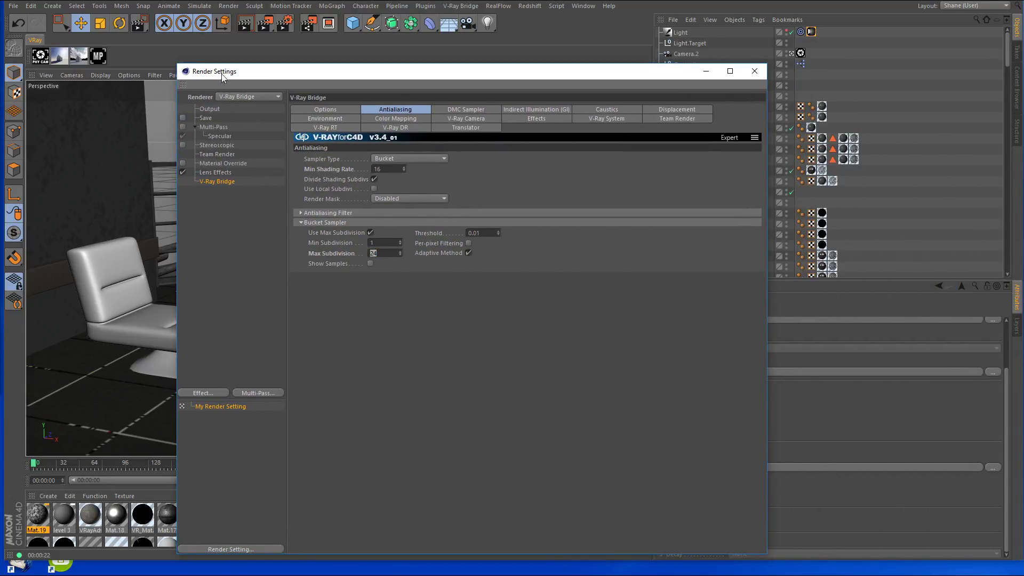
drag(223, 75, 677, 87)
drag(269, 25, 322, 36)
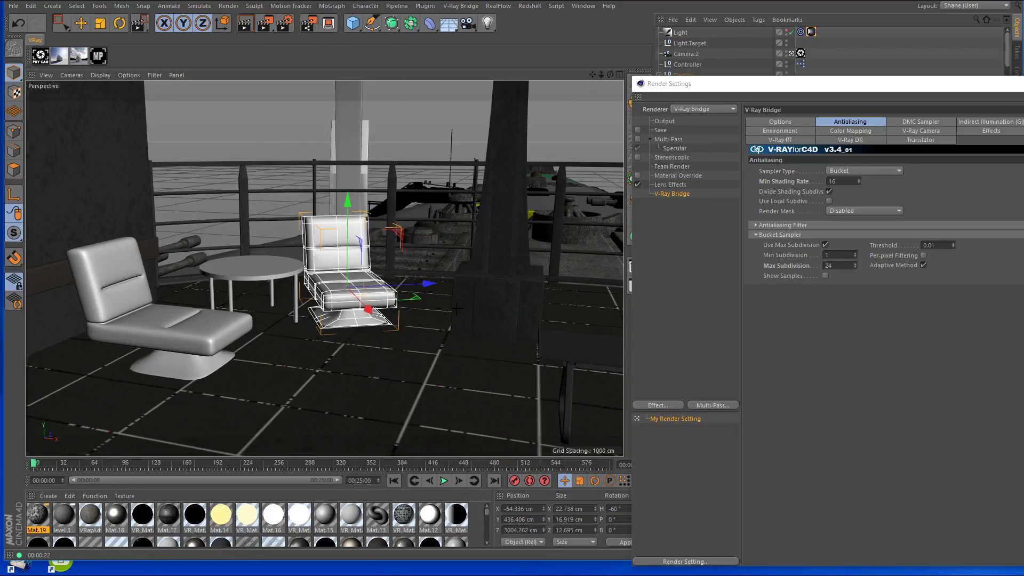
drag(267, 235, 449, 367)
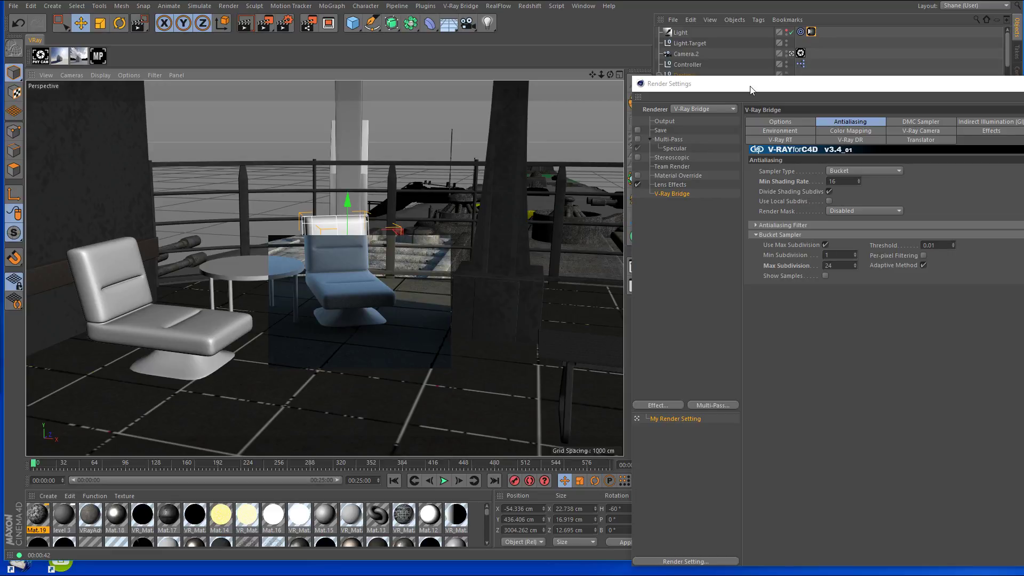
Open the V-Ray Multipass Manager and add a Denoiser special channel to the render elements.
click(101, 56)
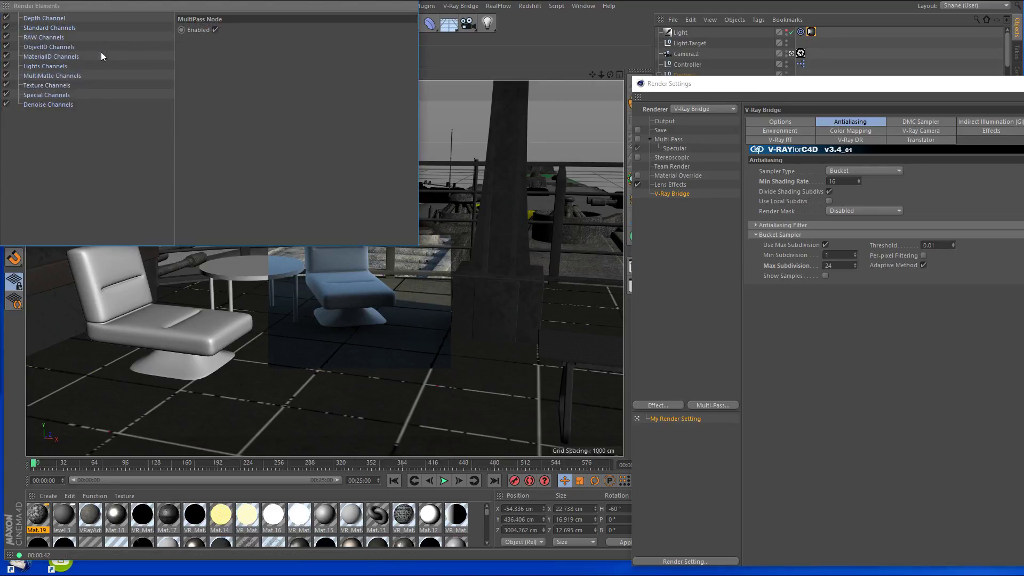
drag(233, 144, 239, 147)
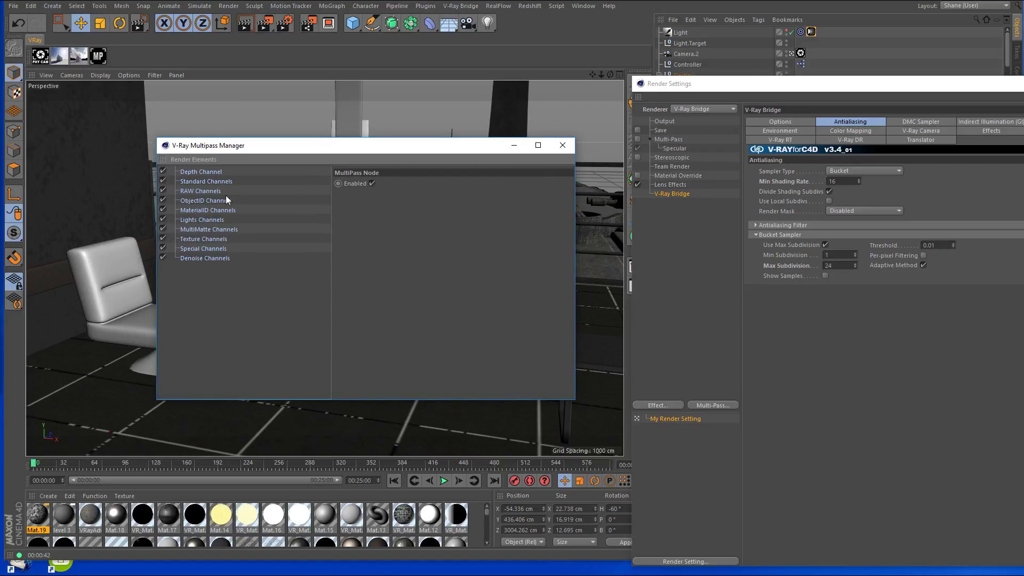
click(201, 159)
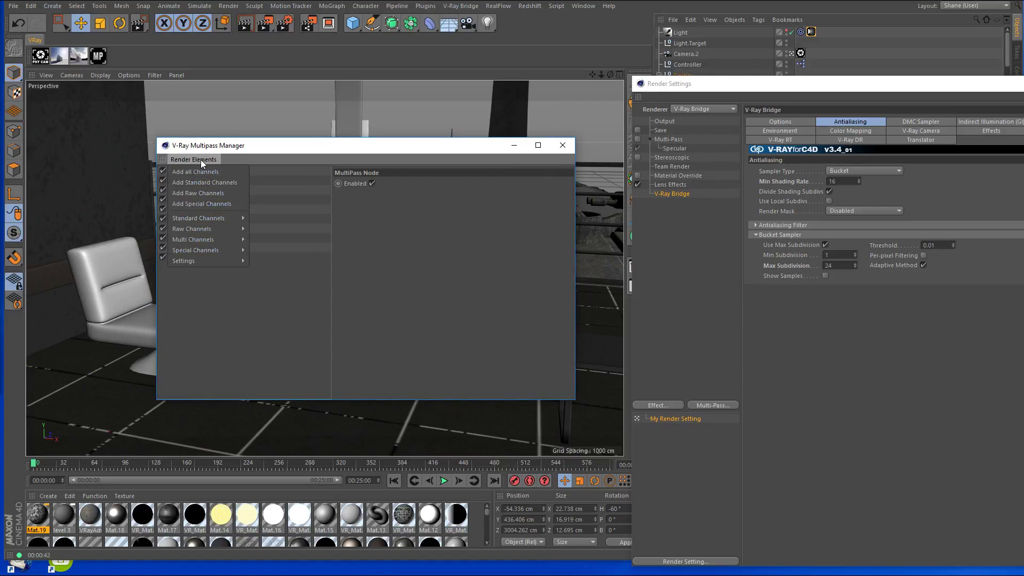
mouse_move(210, 252)
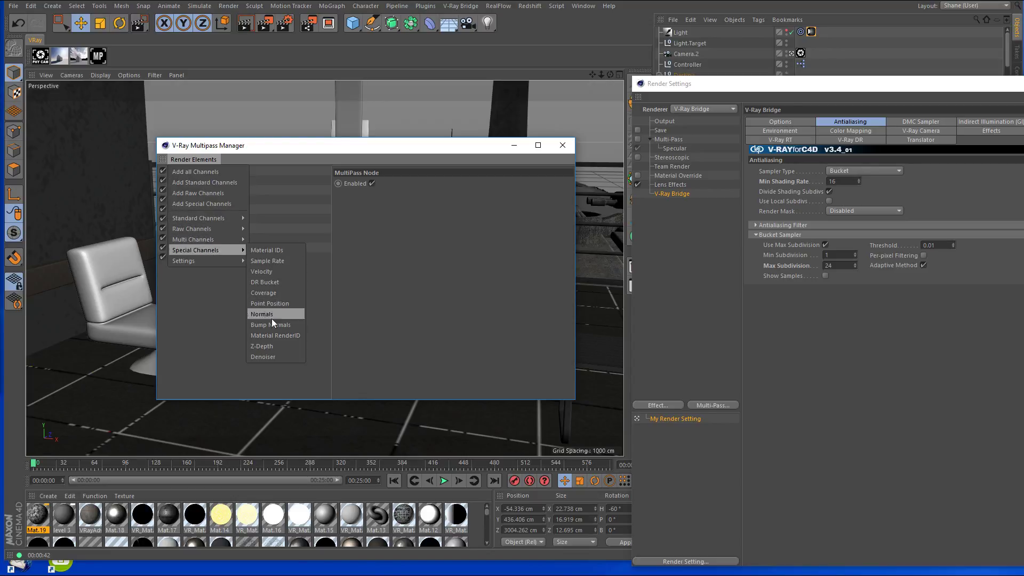
click(270, 355)
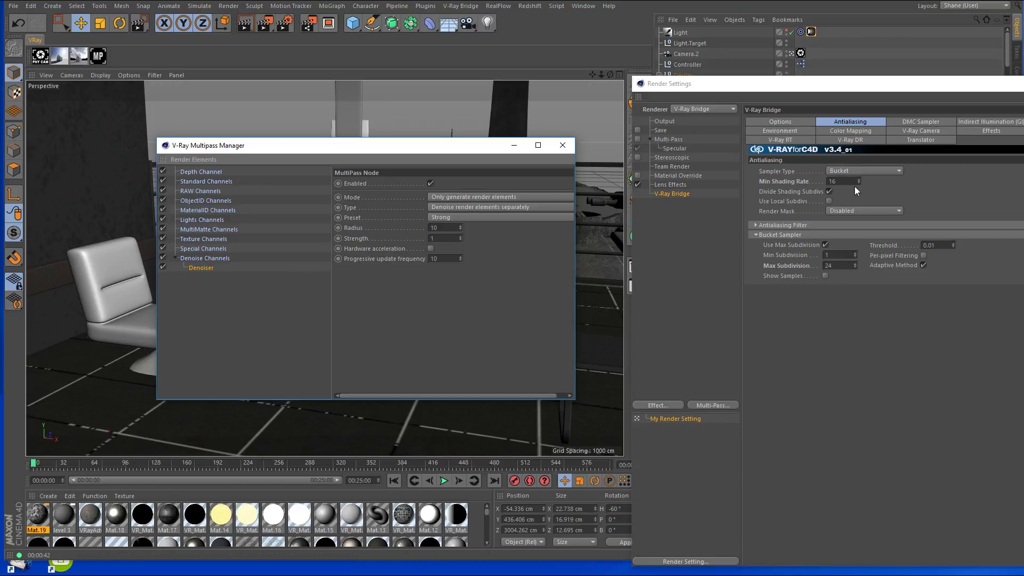
Close the V-Ray Multipass Manager and the Render Settings window.
click(561, 147)
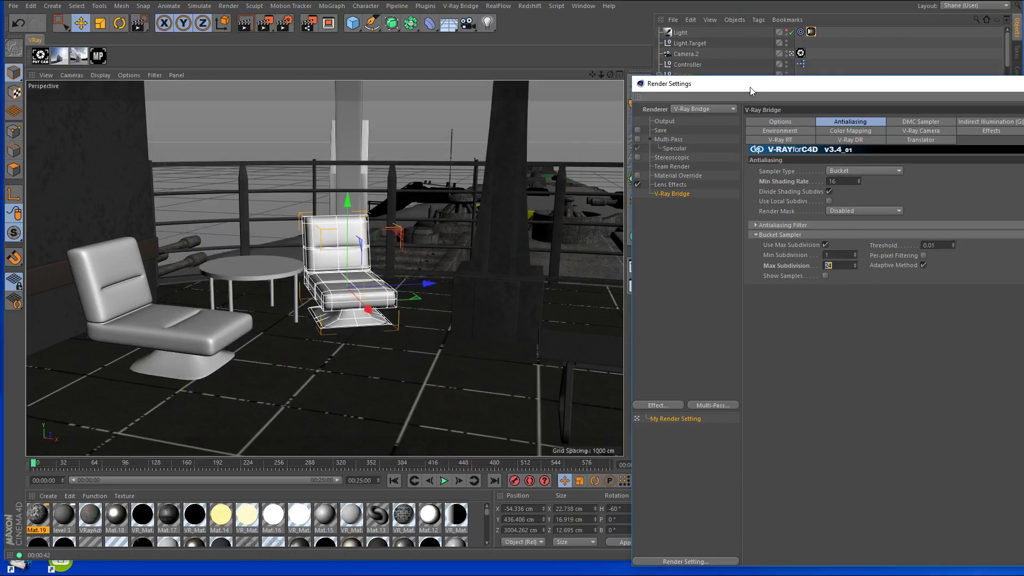
drag(750, 87, 363, 91)
click(826, 86)
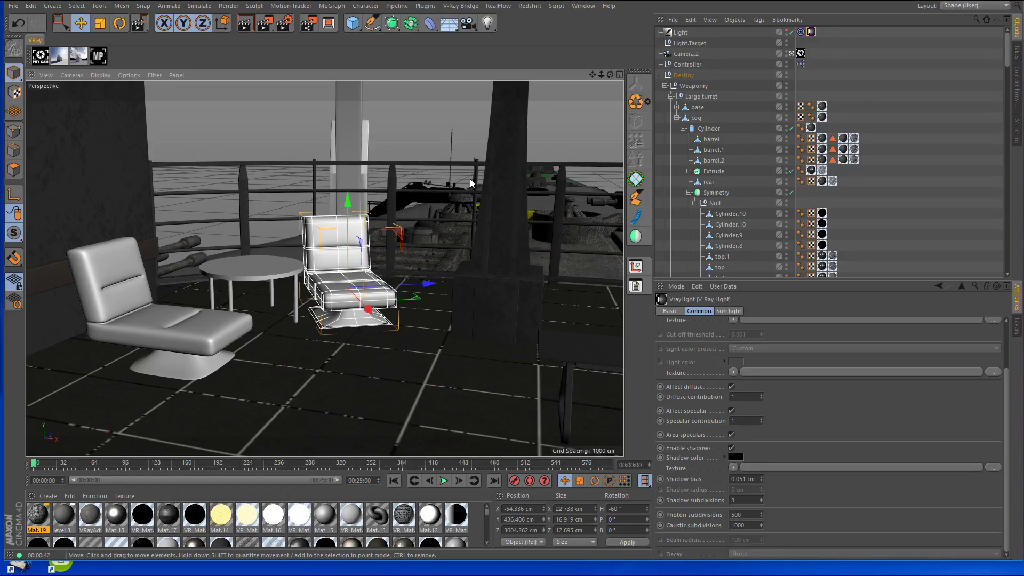
Open the Controller's XPresso expression, look through the Thinking Particles node categories available for new nodes, and close the editor.
click(801, 63)
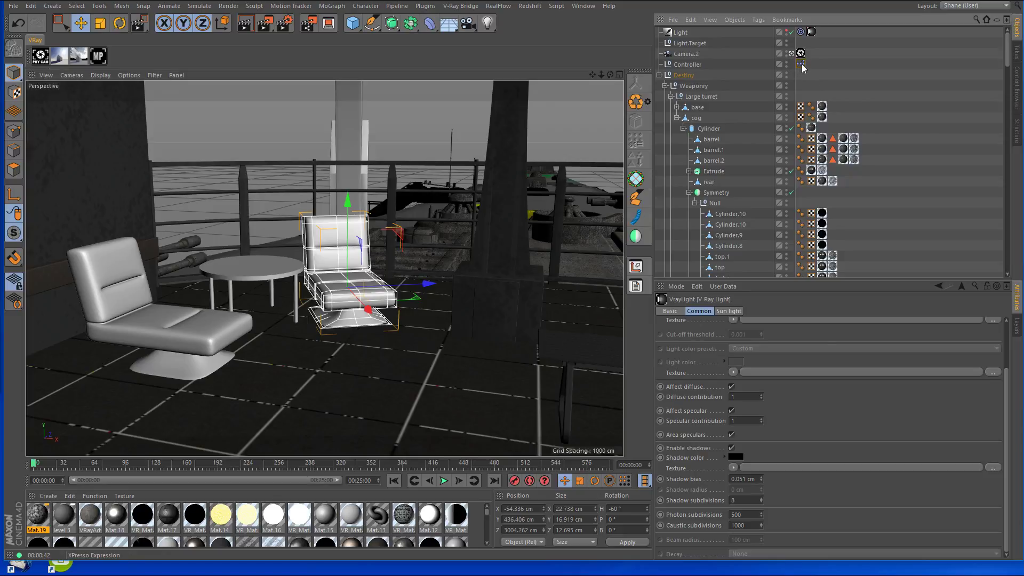
double_click(801, 64)
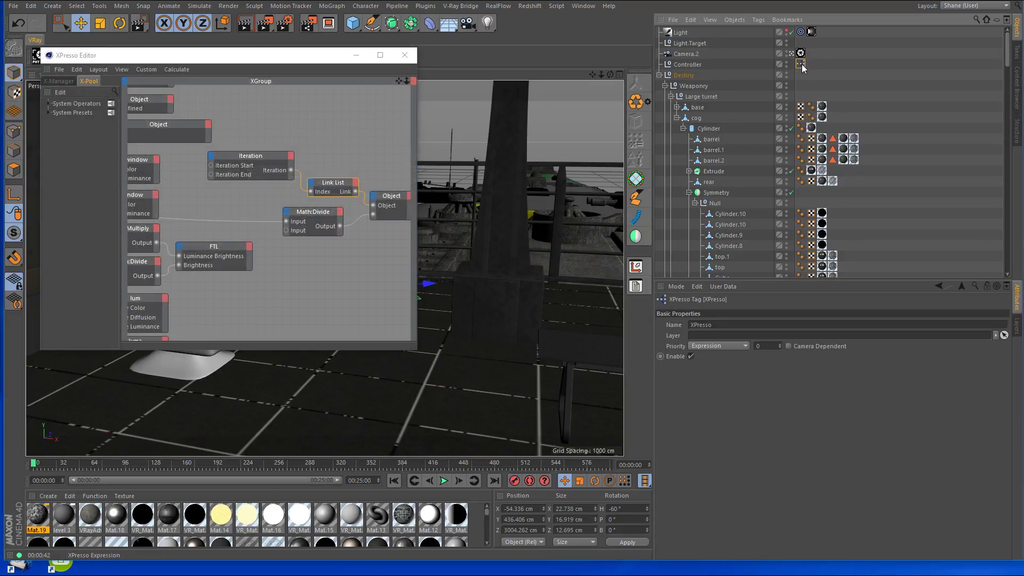
right_click(306, 125)
mouse_move(315, 132)
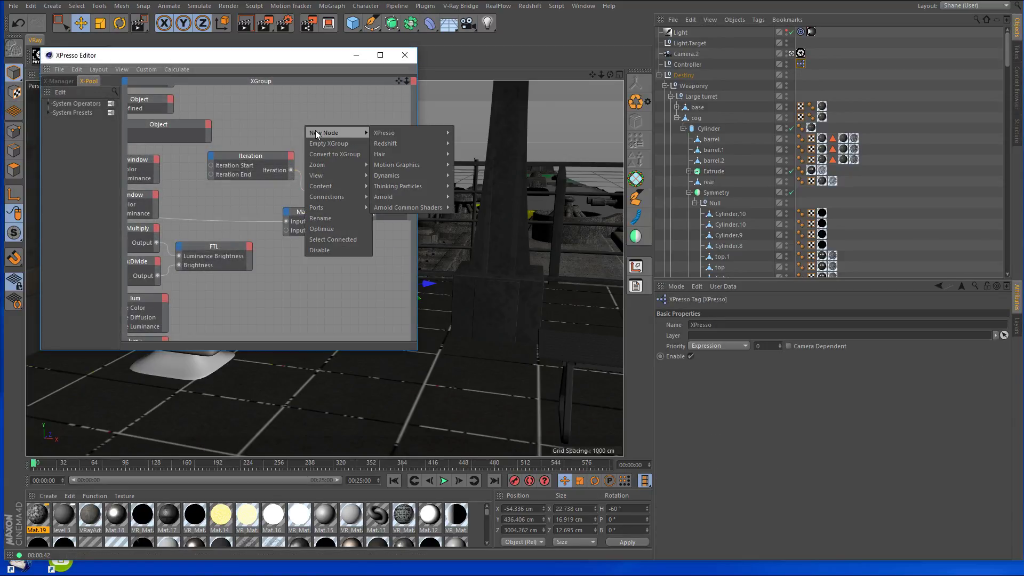
mouse_move(398, 185)
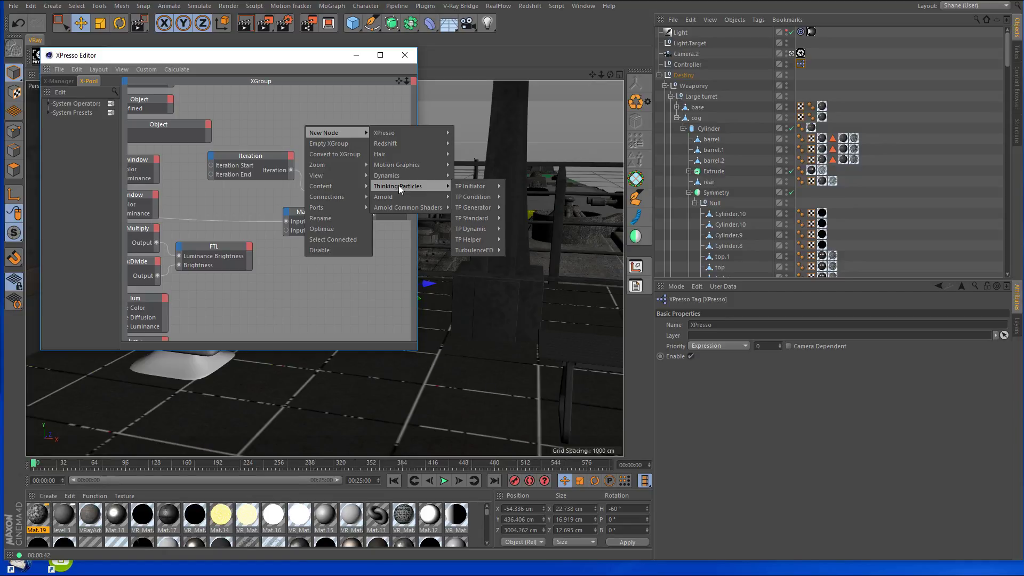
click(332, 62)
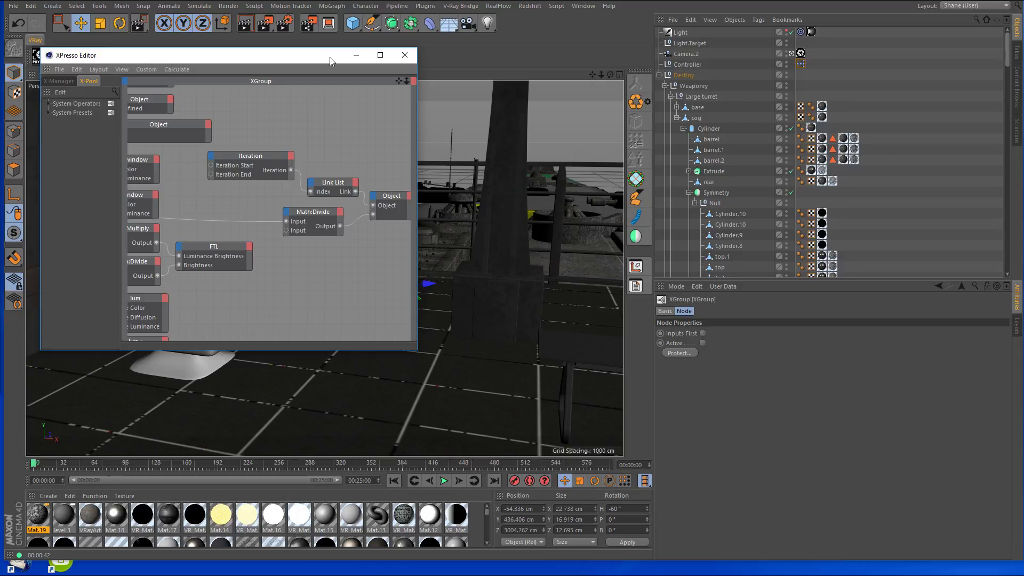
click(404, 55)
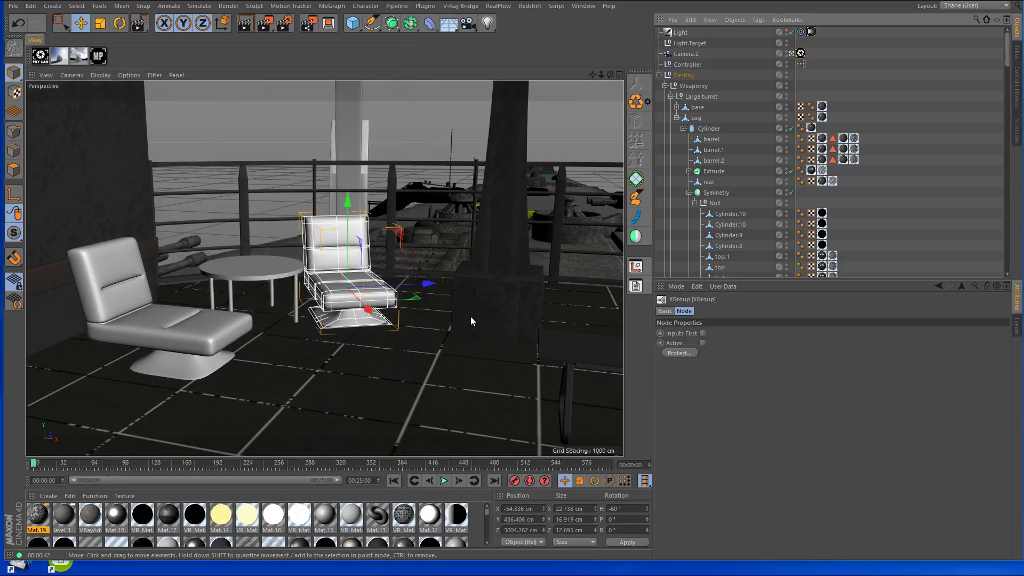
Deselect the chair and examine the Destiny's exterior from the deck out to the superstructure, gun turrets and hull edges.
click(875, 221)
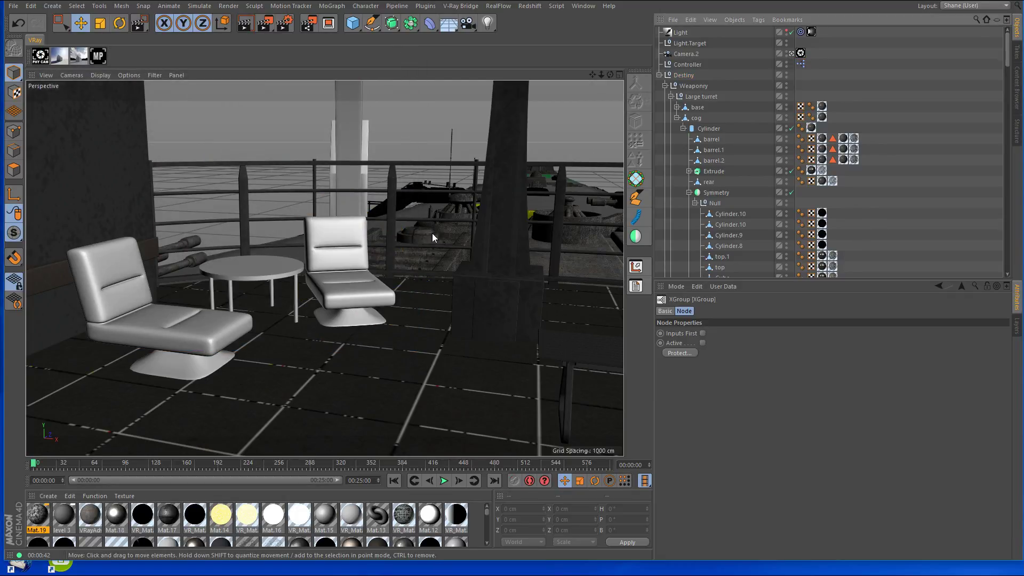
scroll(448, 231, up, 10)
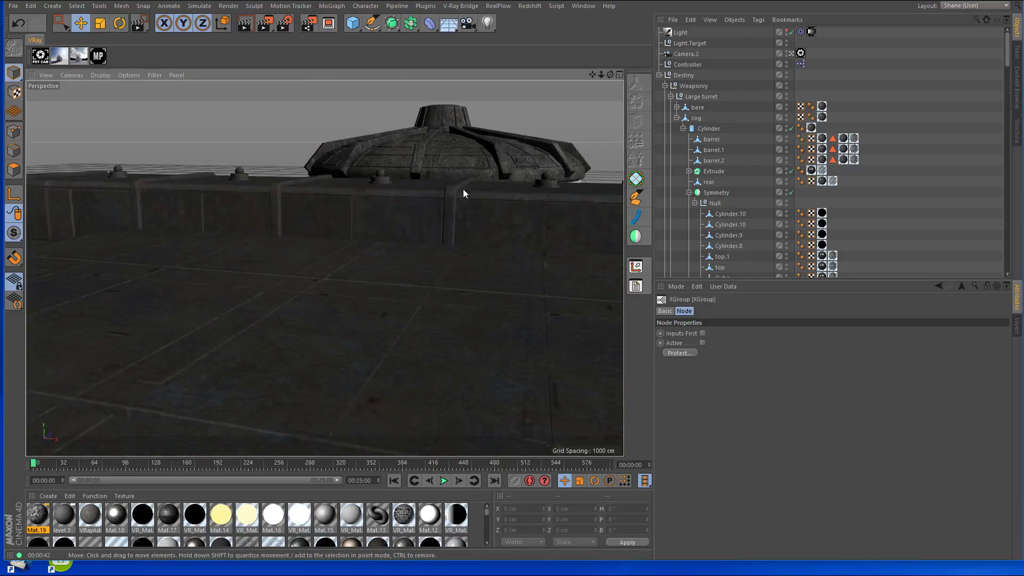
scroll(468, 188, up, 3)
alt+drag(472, 187, 180, 196)
scroll(478, 213, down, 5)
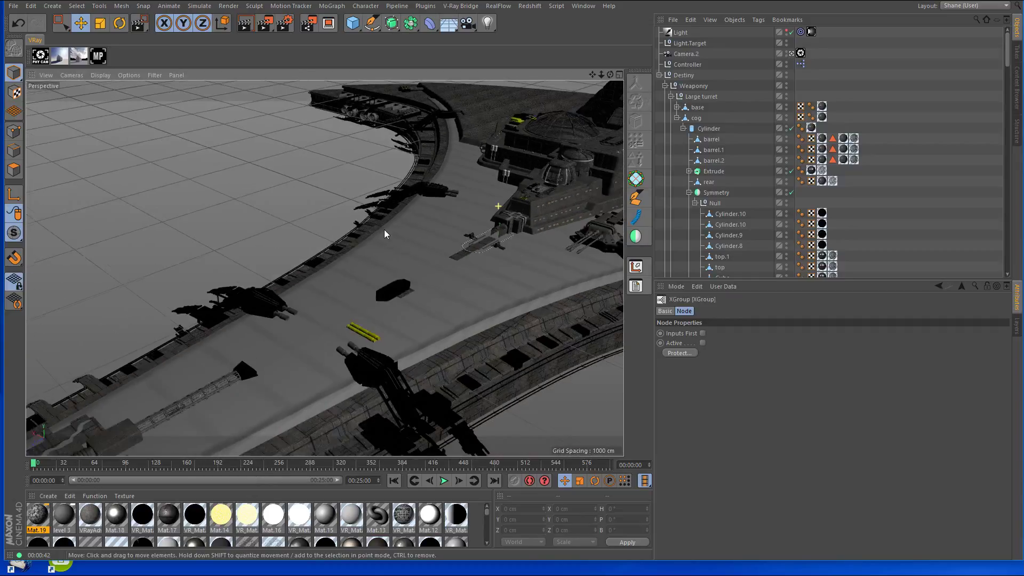
alt+drag(559, 213, 280, 291)
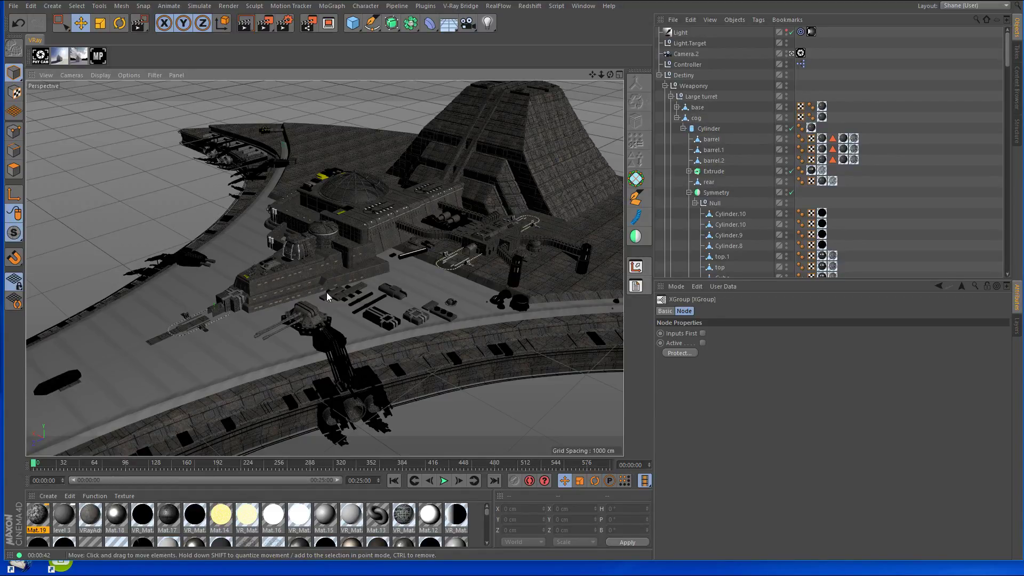
alt+drag(326, 292, 413, 273)
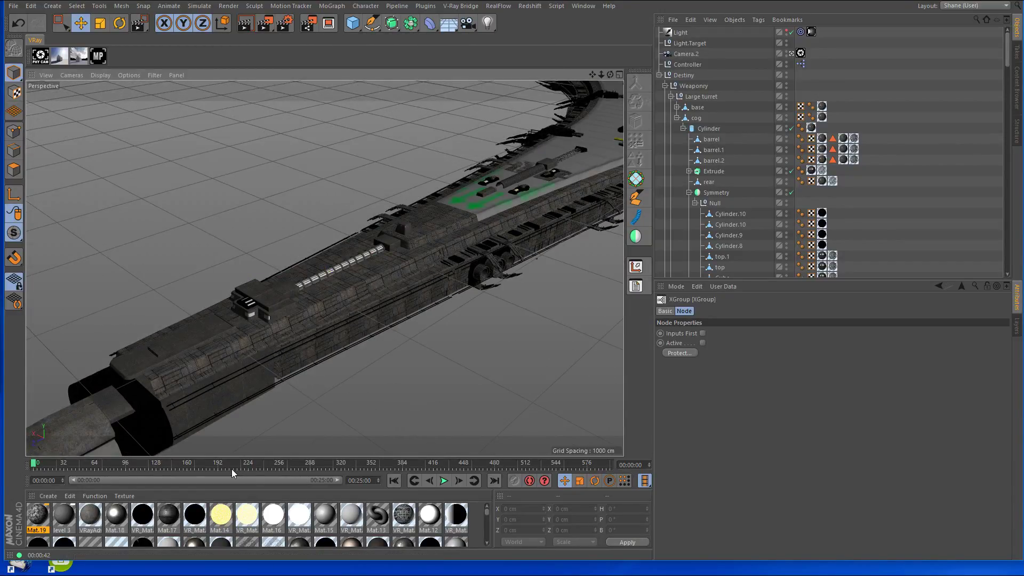
Select the hull's Levels symmetry object and examine its textured plating around the green markings and along the ship's narrow end.
scroll(456, 221, up, 8)
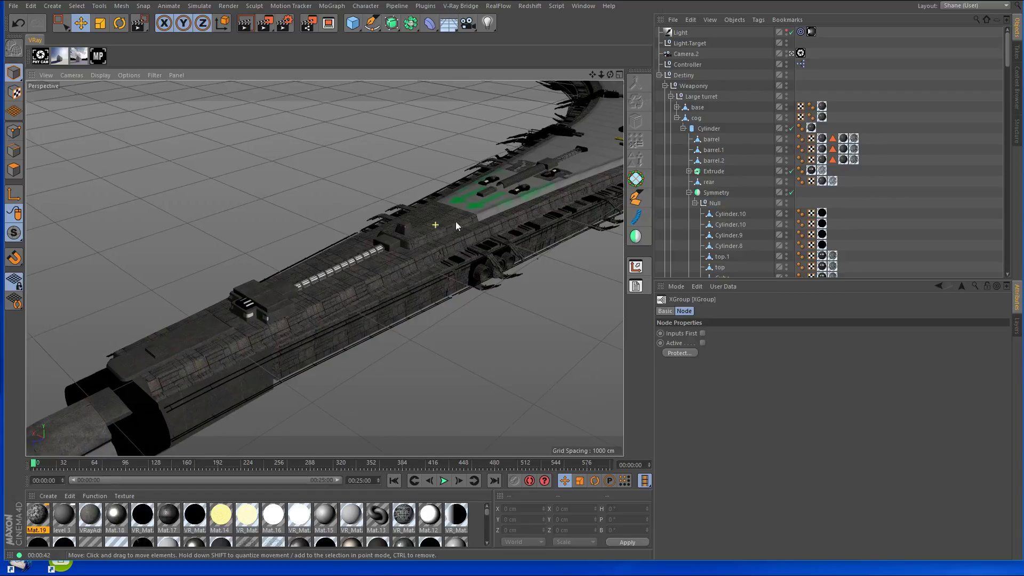
click(441, 254)
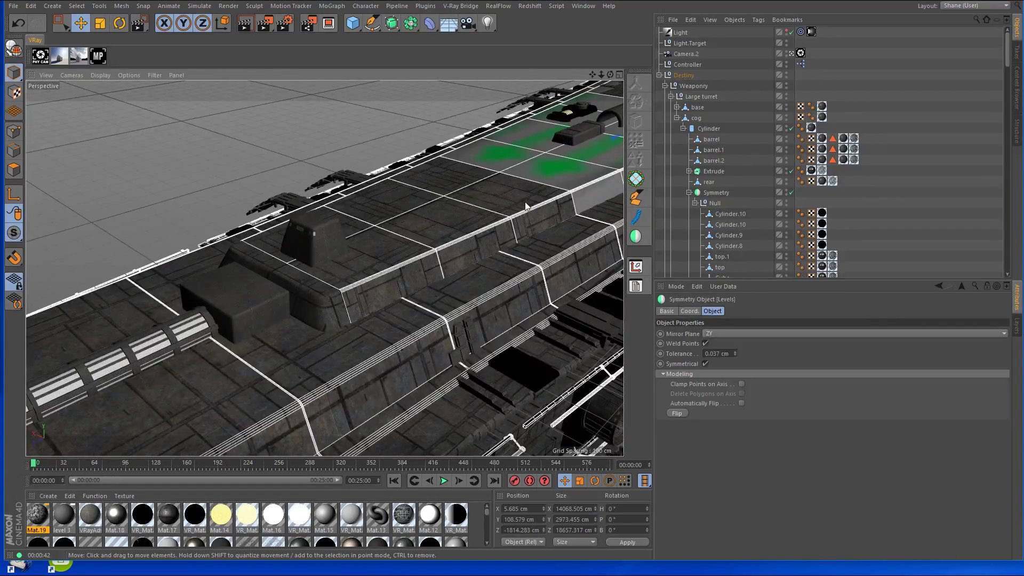
scroll(476, 220, down, 8)
alt+drag(475, 220, 427, 252)
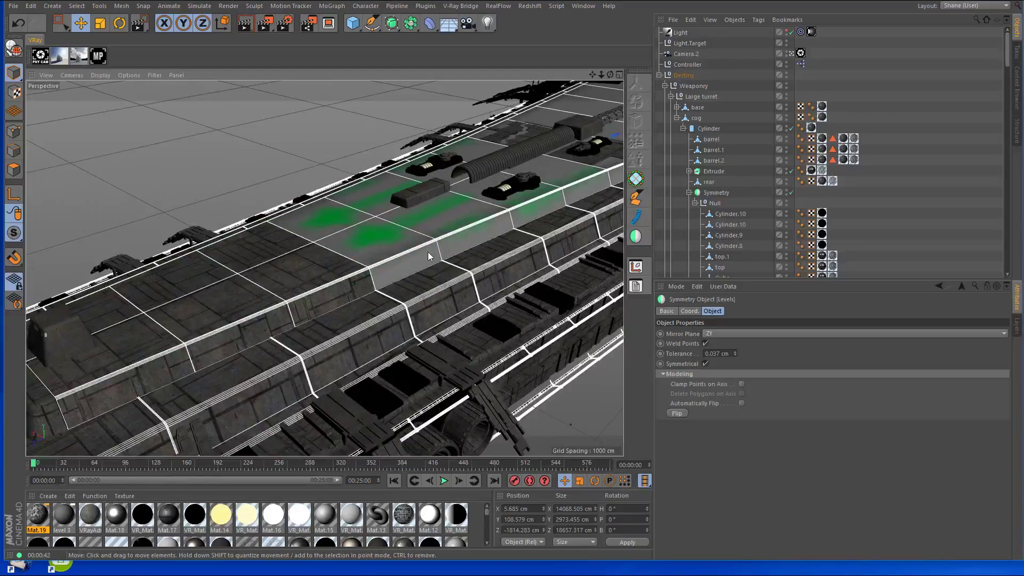
scroll(428, 252, down, 6)
alt+middle_drag(346, 295, 408, 254)
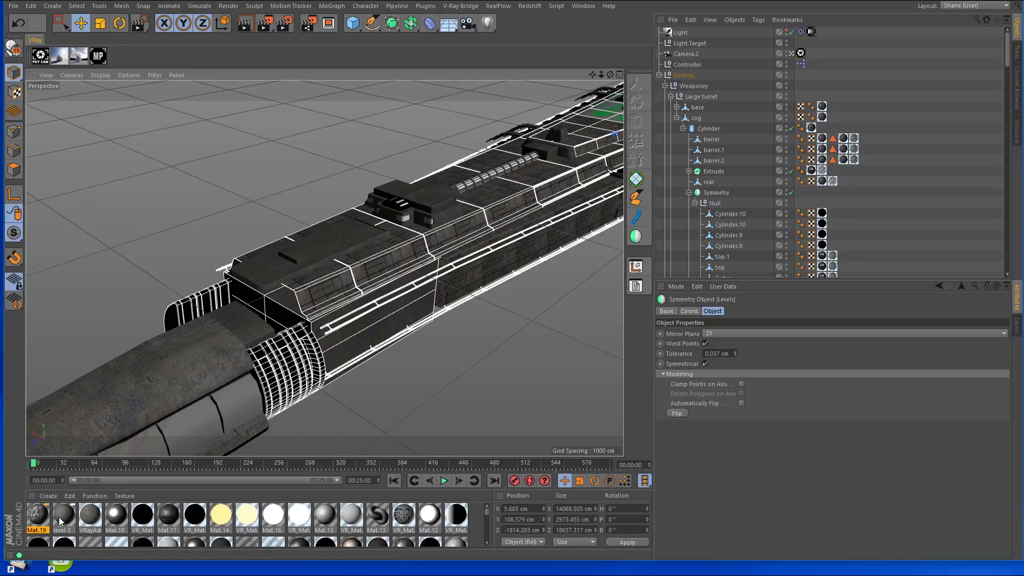
Inspect Mat.19's layered color texture, then view the hull, tile and marble images in the Destiny references tex folder.
double_click(38, 515)
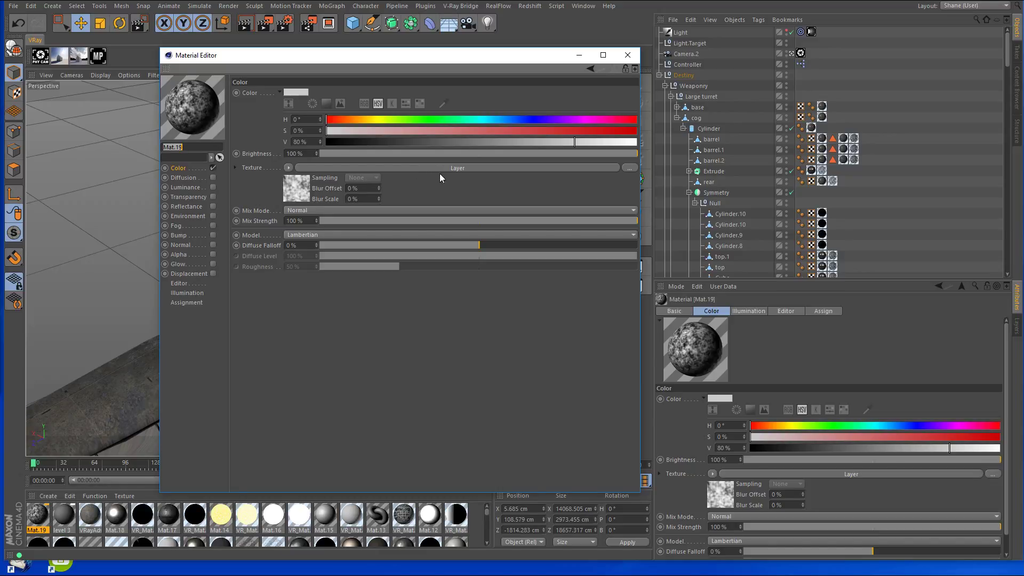
click(629, 54)
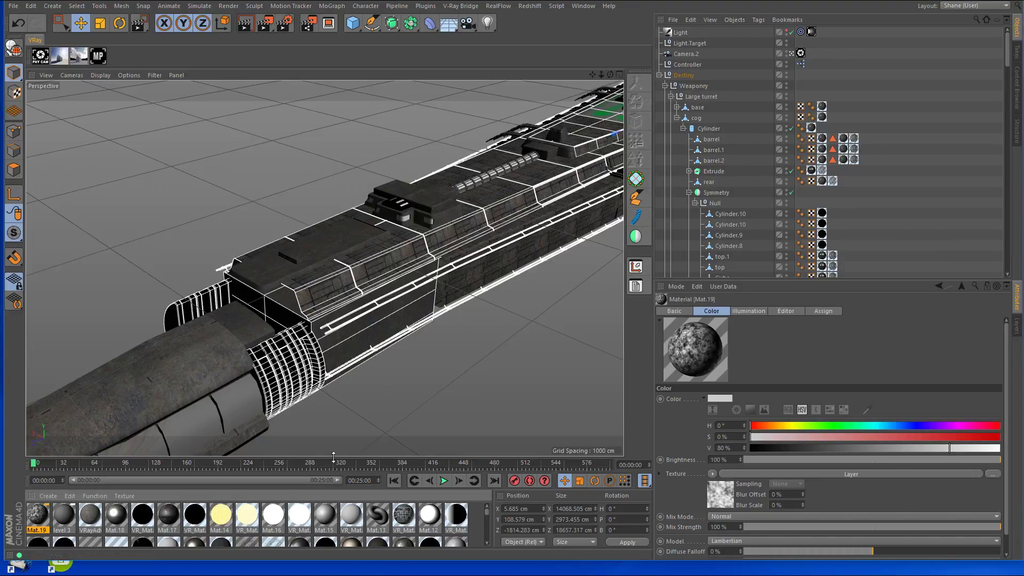
mouse_move(160, 570)
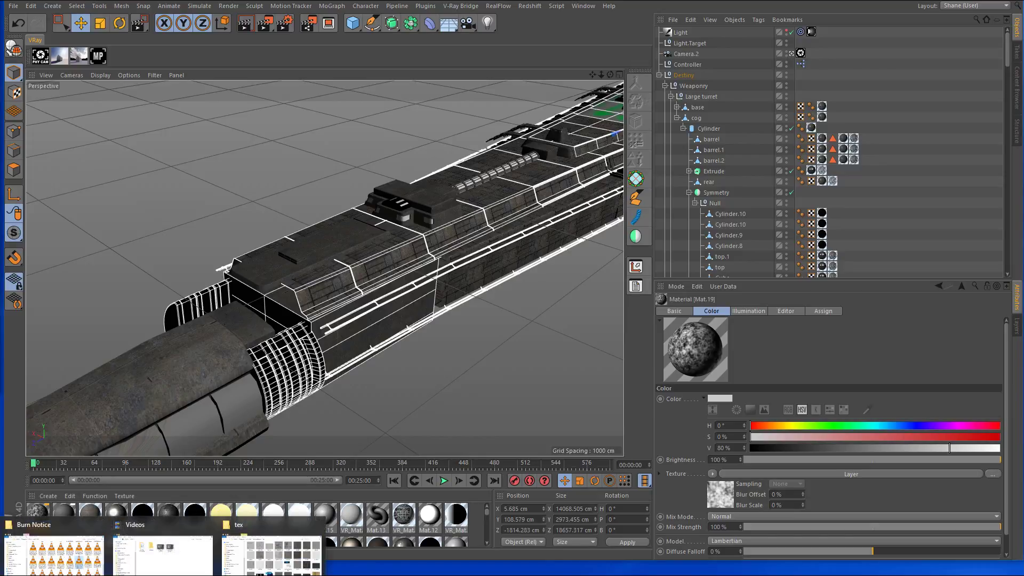
click(271, 554)
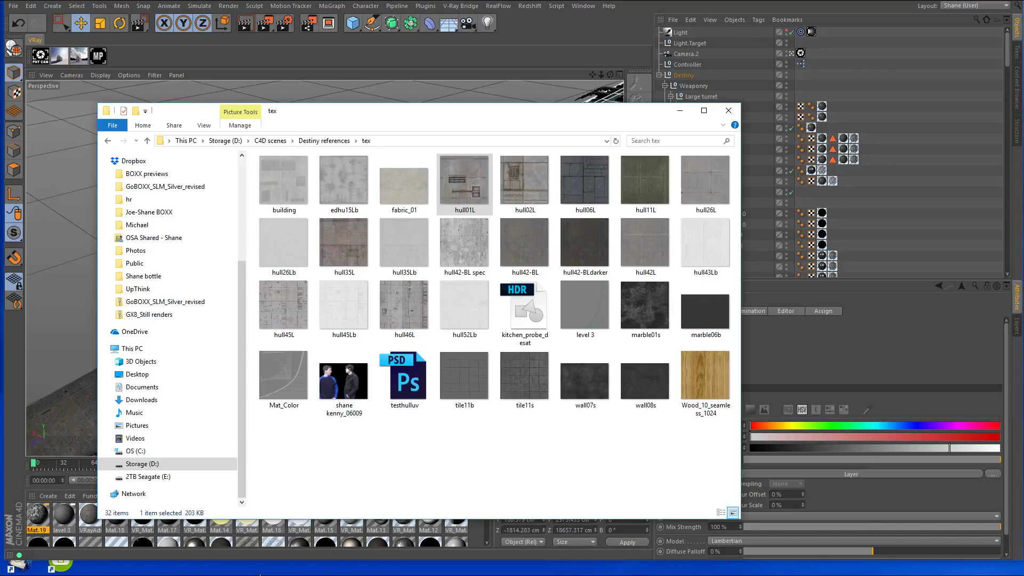
drag(466, 116, 0, 125)
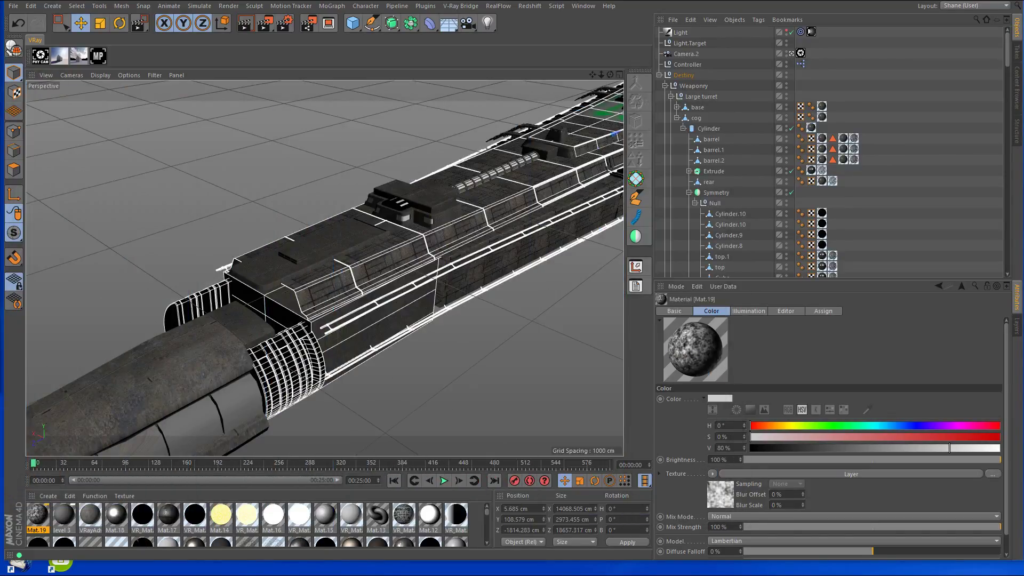
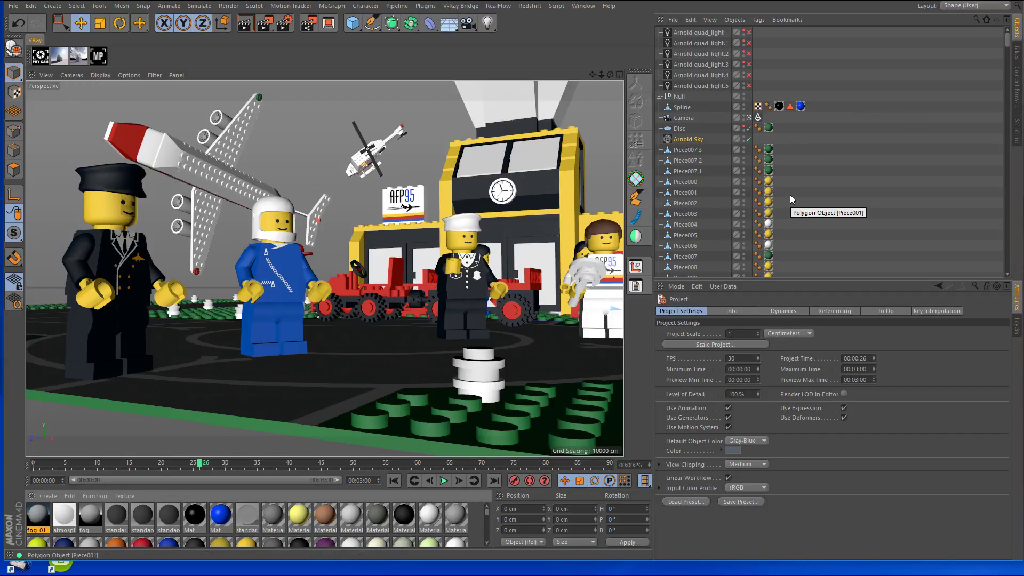
Open the LEGO airport scene's Arnold Renderer sampling settings and move the window clear of the object list.
click(291, 29)
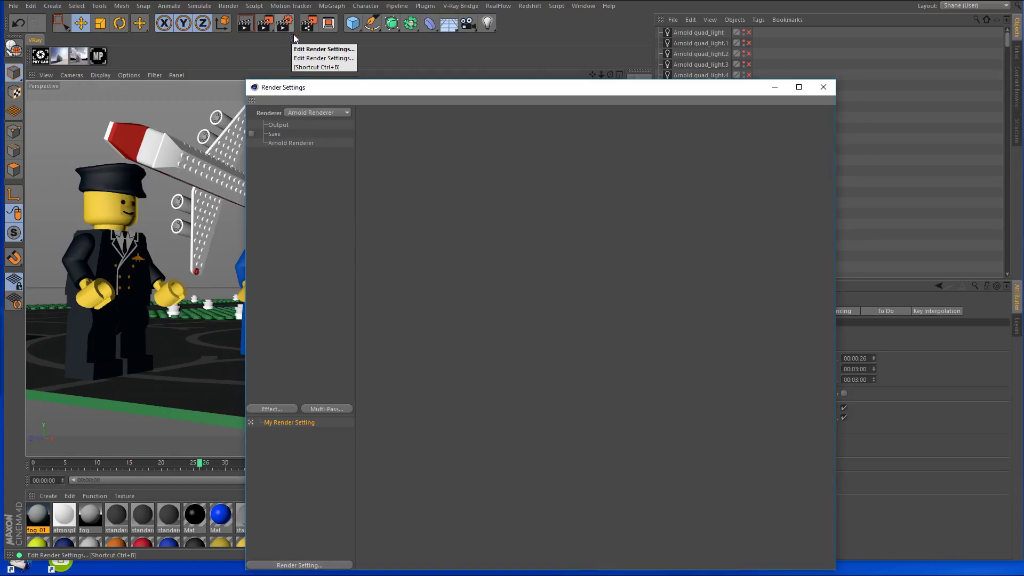
click(302, 144)
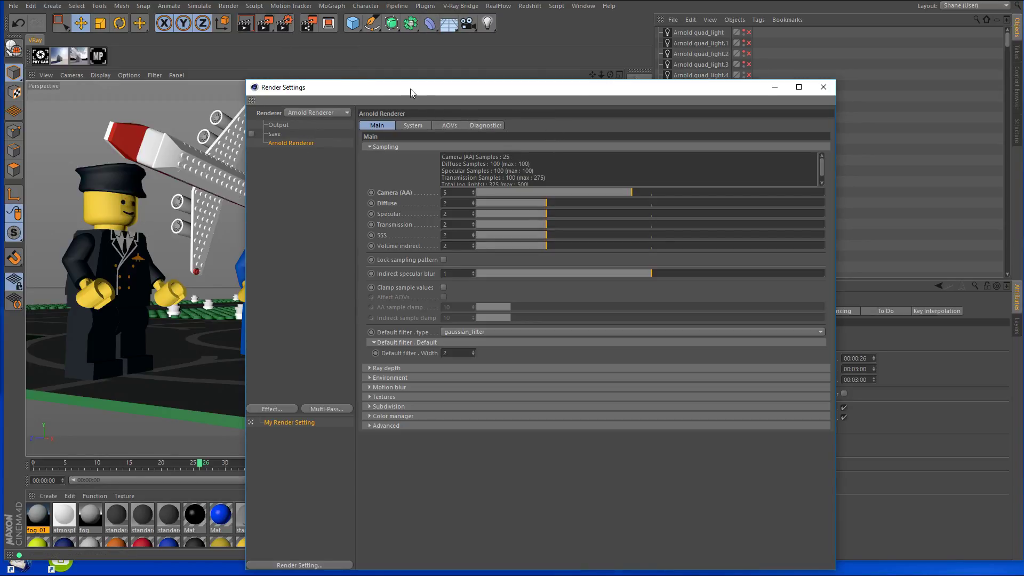
drag(410, 89, 405, 77)
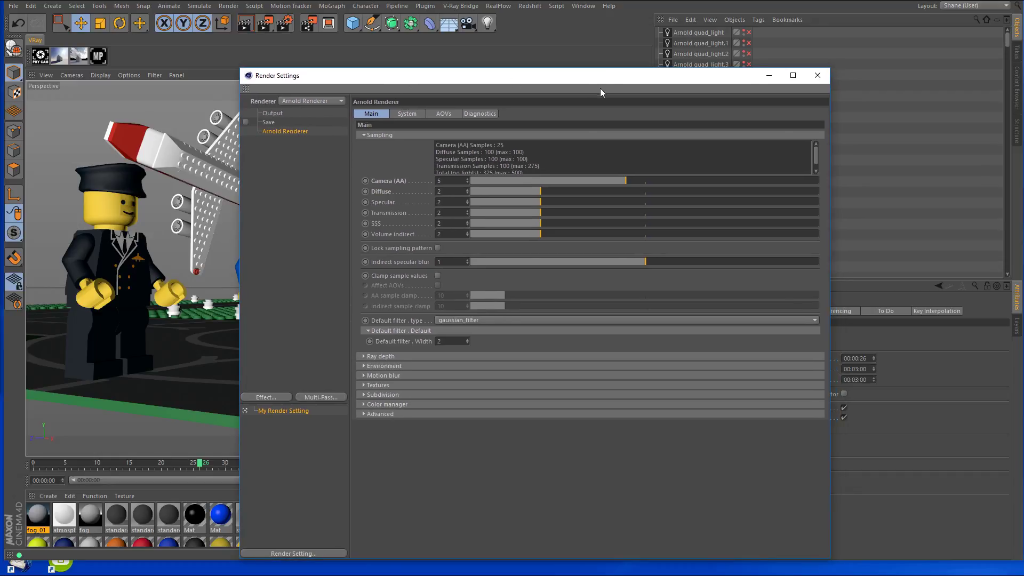
drag(628, 75, 384, 70)
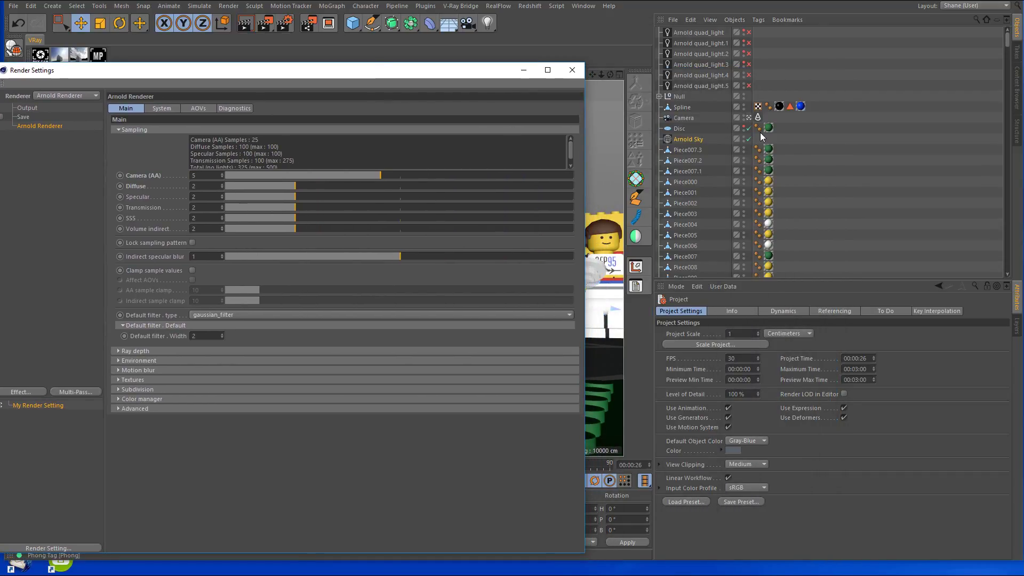
Examine the depth of field and aperture parameters in the camera's Arnold tag and look through the scene's object list.
click(758, 117)
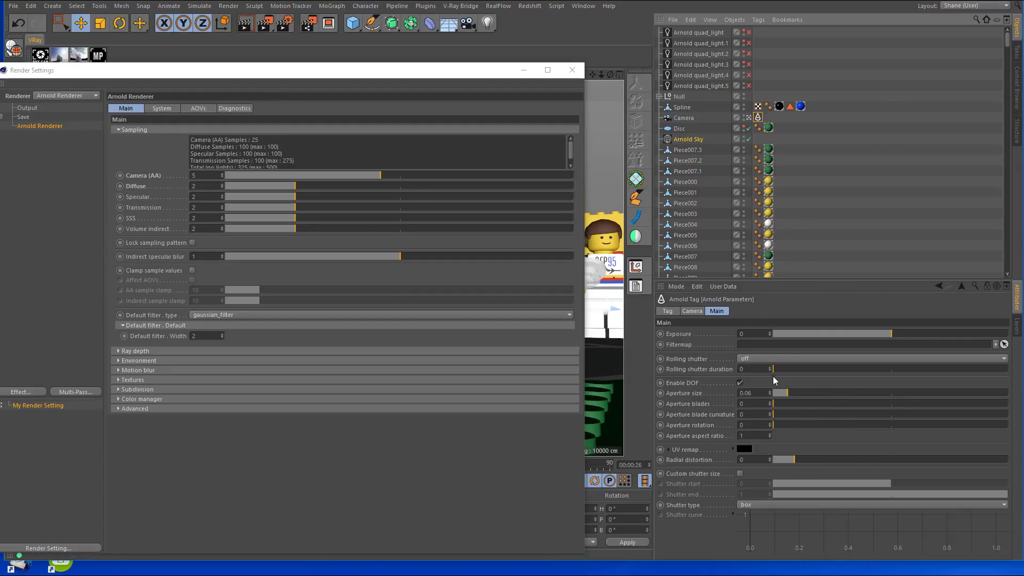
scroll(839, 146, down, 10)
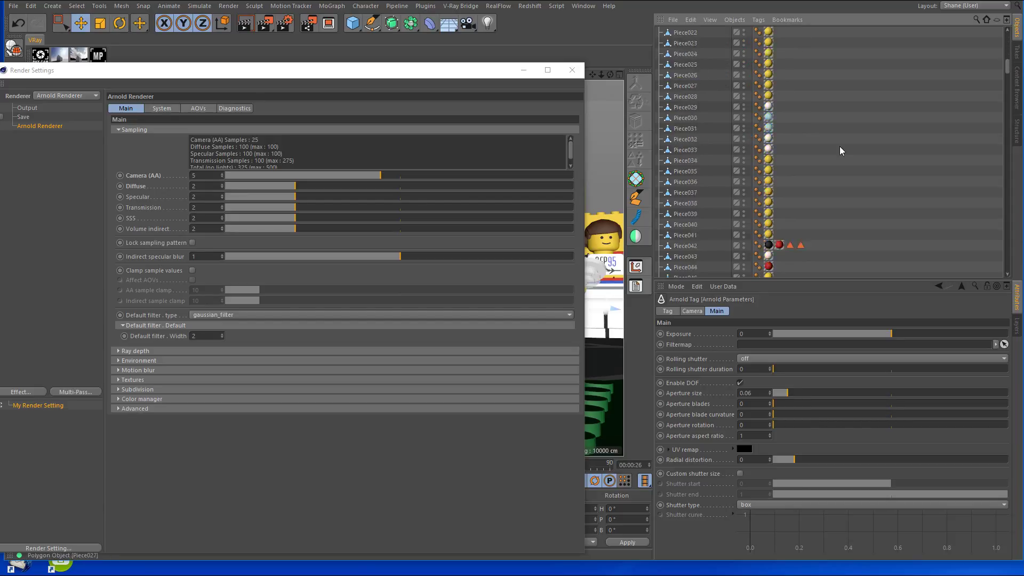
drag(1007, 75, 1008, 35)
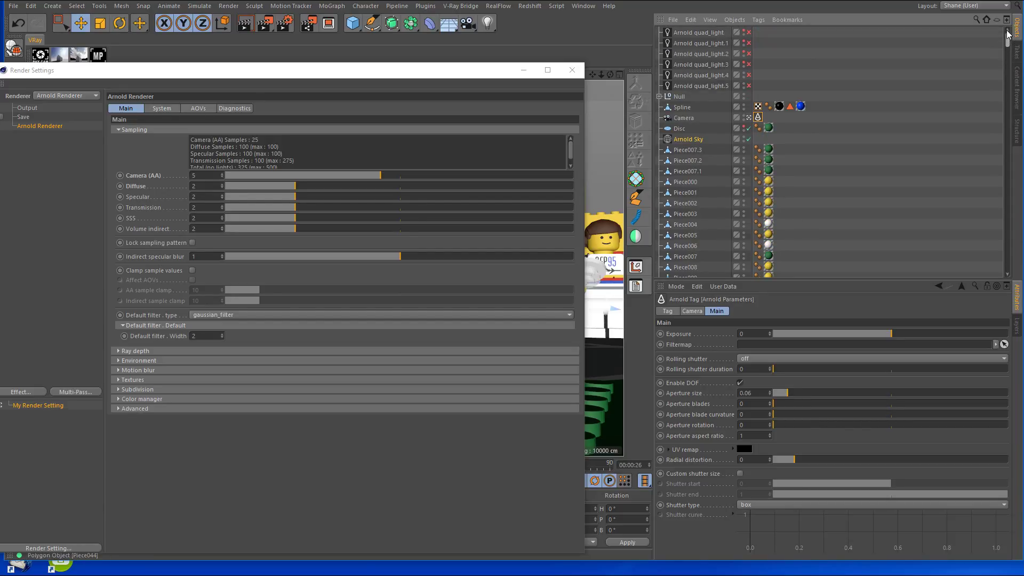
Examine the Arnold Sky's physical sky and skydome settings, including its samples and shadow options.
click(693, 139)
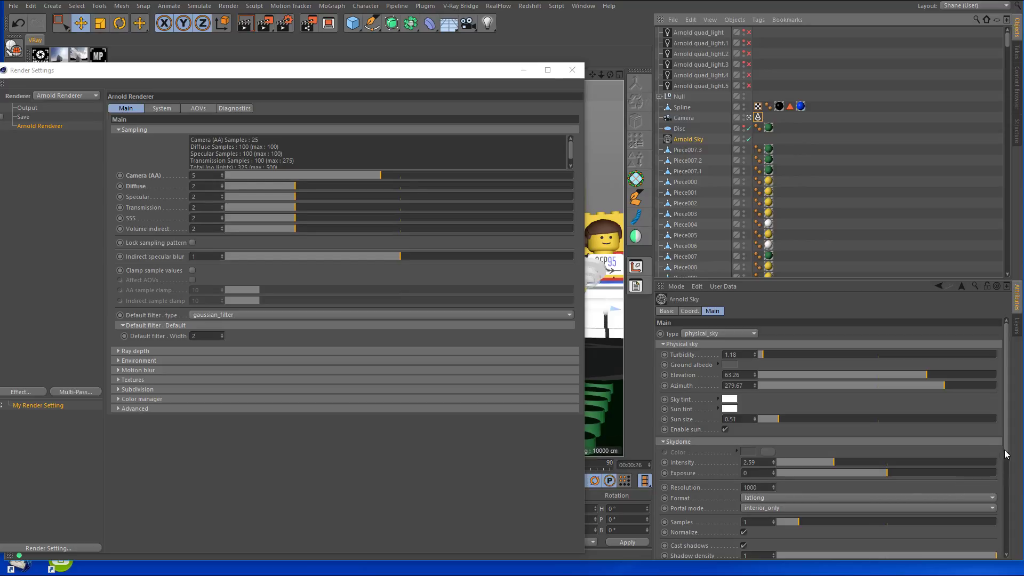
drag(1008, 445, 1009, 525)
scroll(761, 483, up, 3)
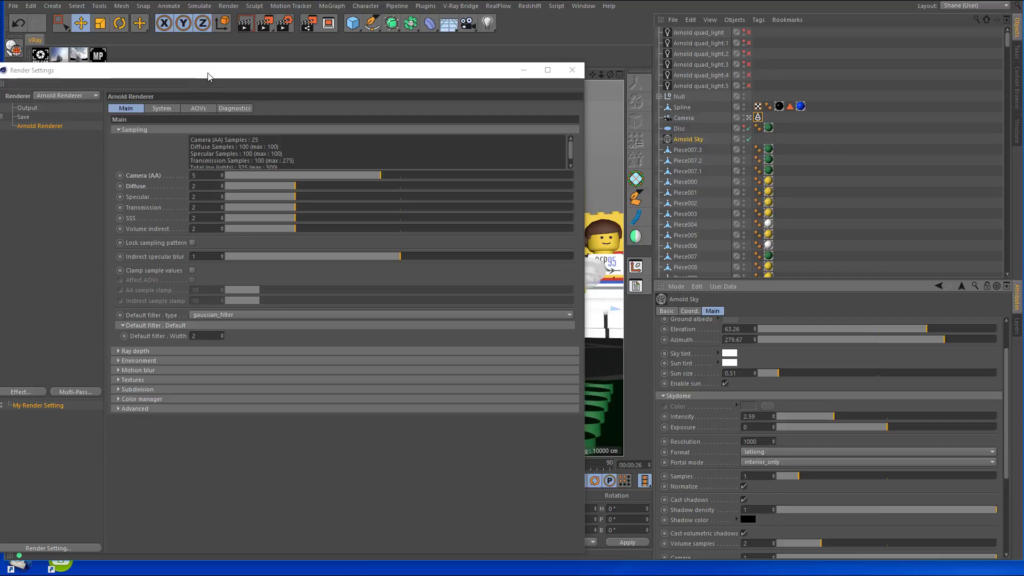
Move the Render Settings window clear of the viewport and render the LEGO airport view with Arnold.
drag(211, 71, 412, 88)
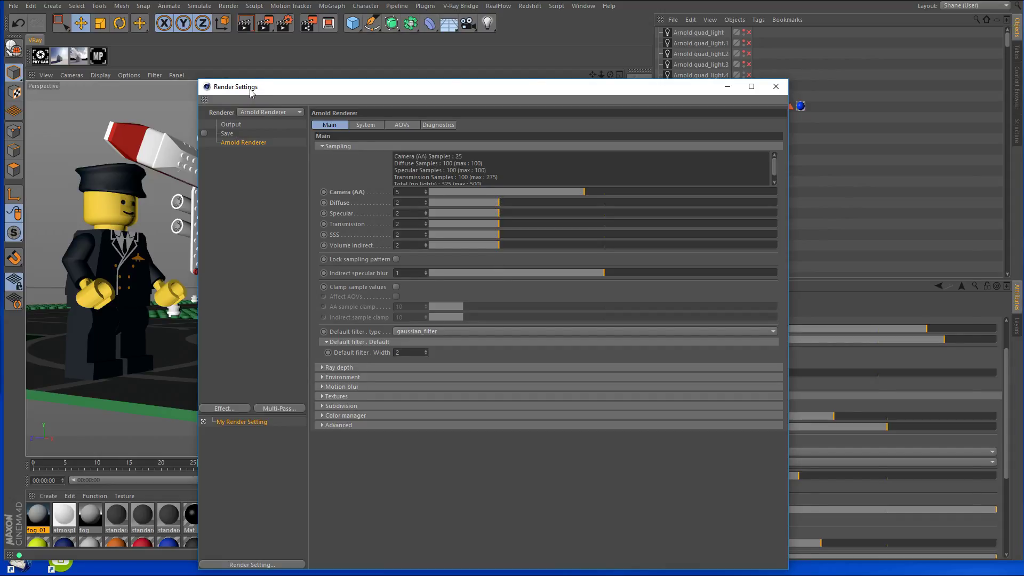
drag(250, 90, 684, 68)
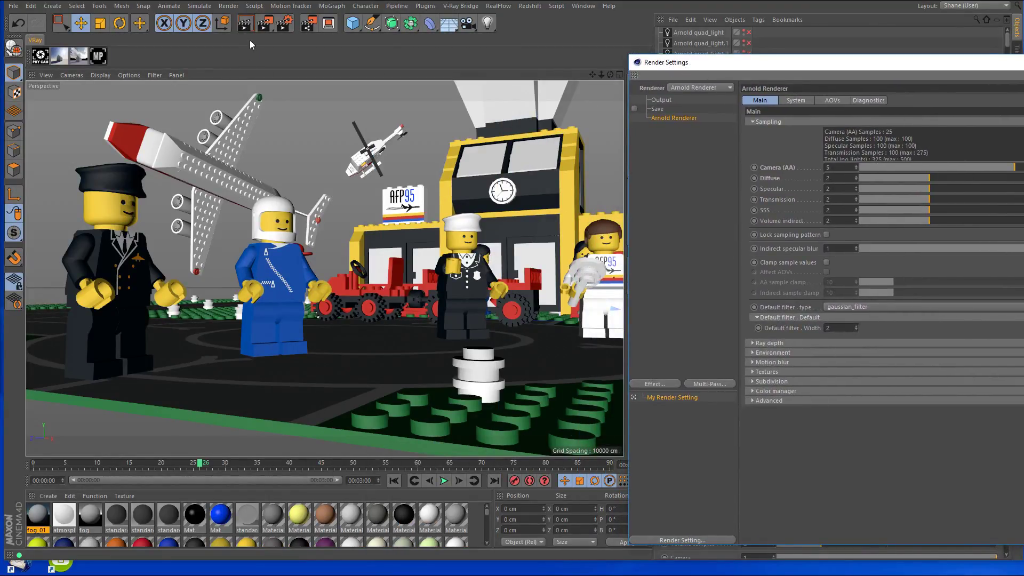
click(245, 23)
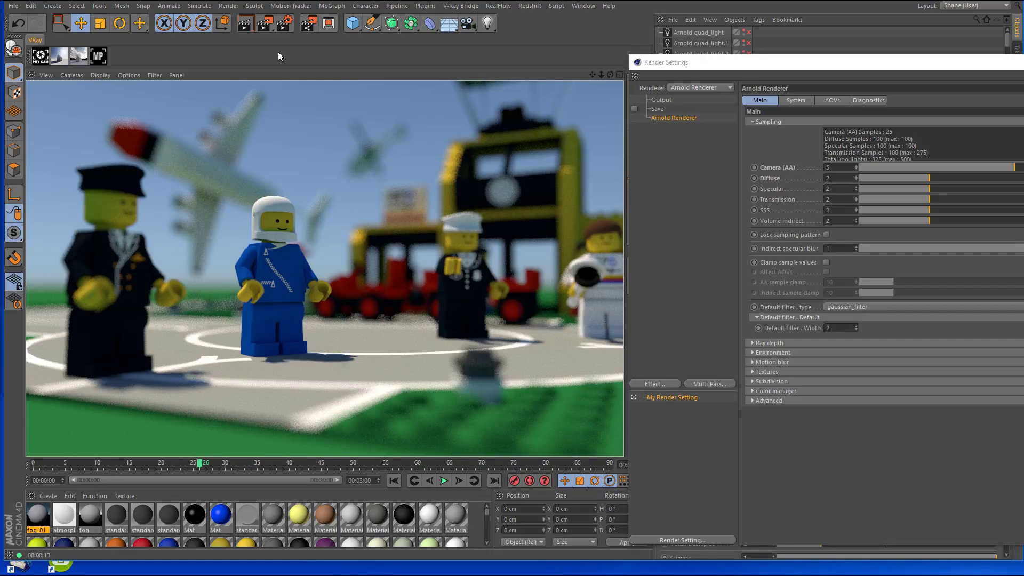
Disable depth of field in the camera's Arnold tag and render the airport view without it.
drag(813, 63, 203, 59)
click(758, 117)
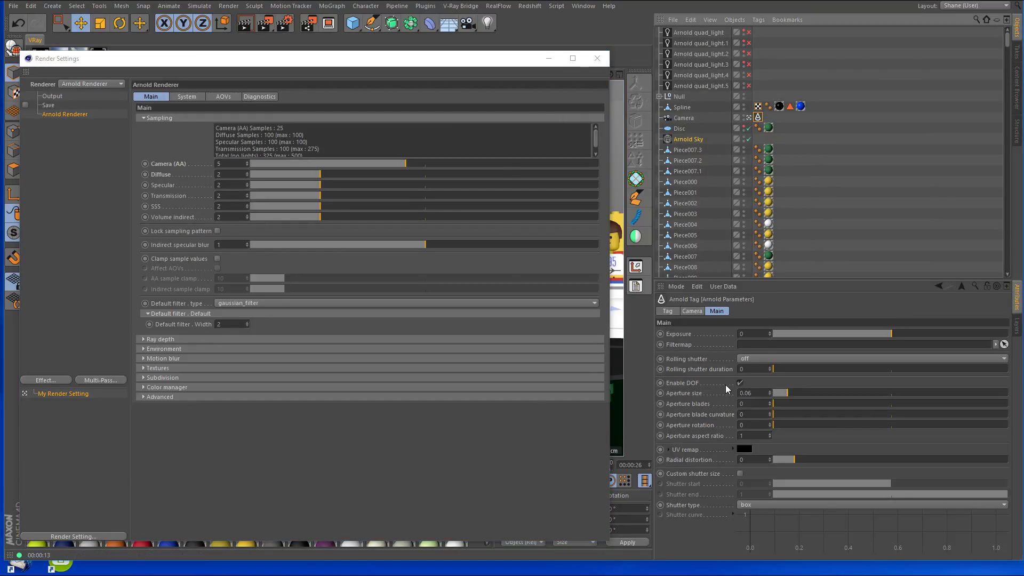
click(740, 383)
drag(77, 59, 718, 47)
click(245, 24)
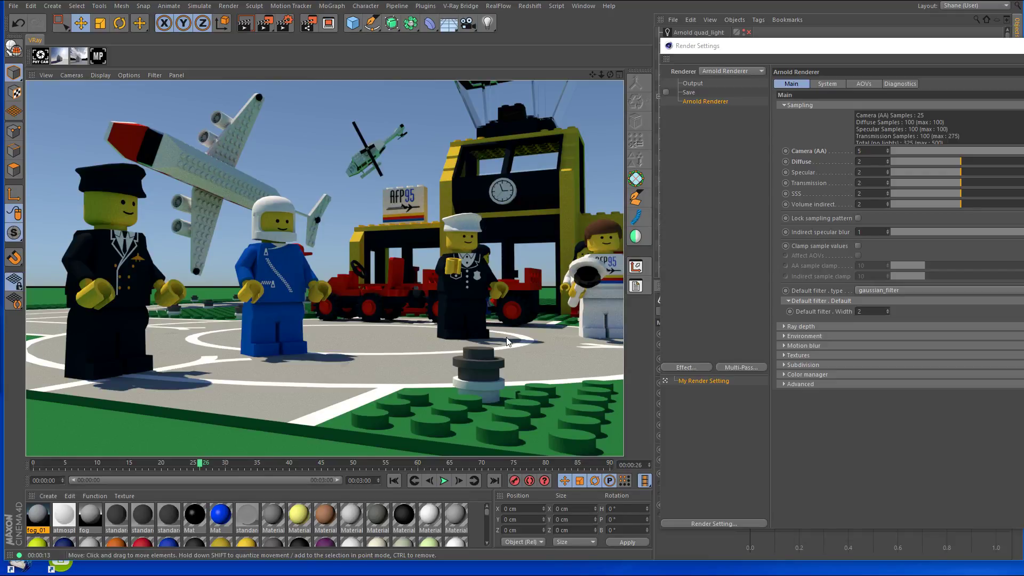
Enable DOF again in the camera's Arnold tag and render the view with depth of field.
drag(816, 51, 205, 38)
click(740, 383)
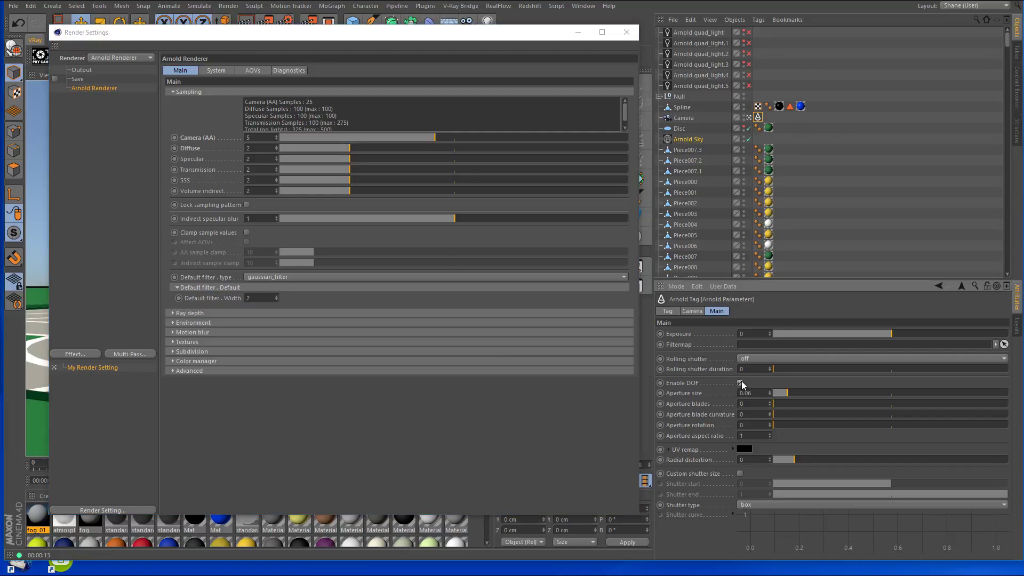
drag(107, 37, 718, 53)
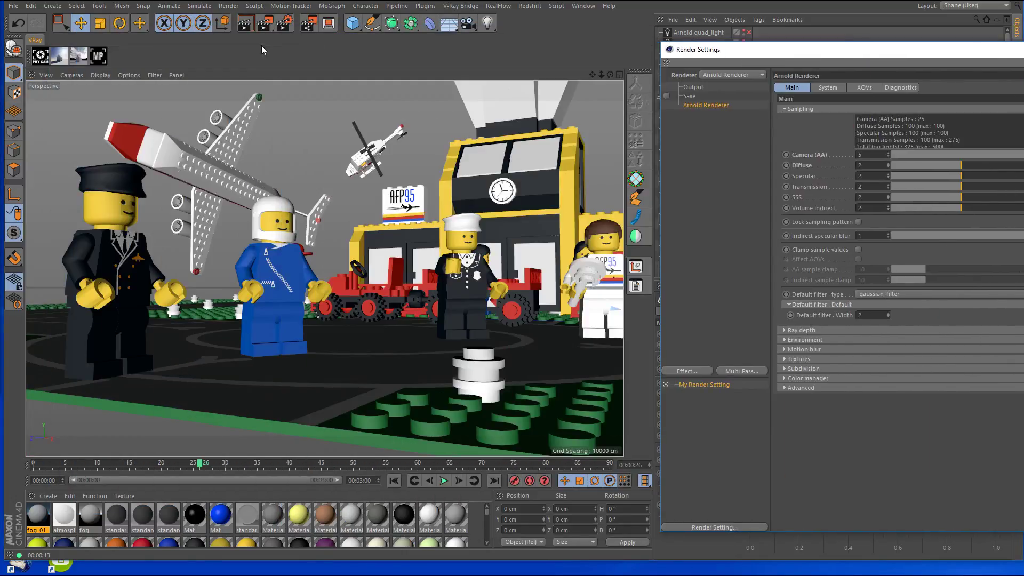
click(245, 24)
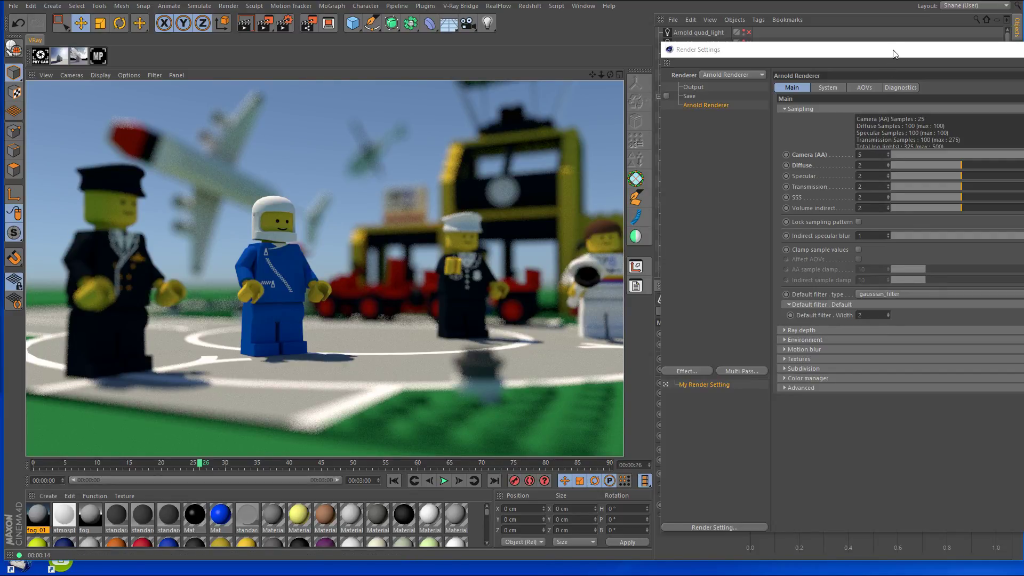
Raise the Arnold Camera (AA) samples to 10 and render the full airport view.
drag(802, 53, 414, 53)
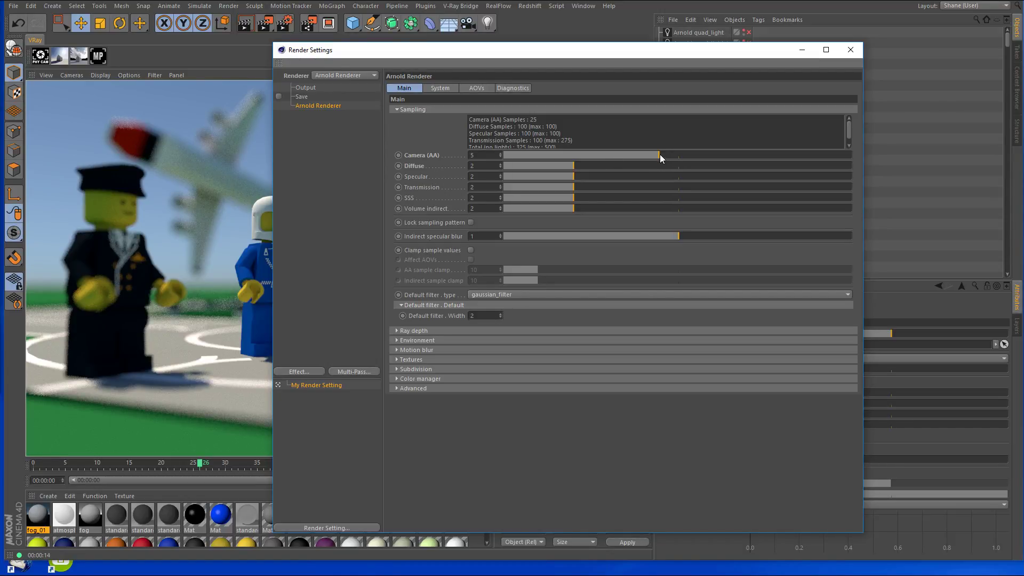
drag(660, 155, 886, 161)
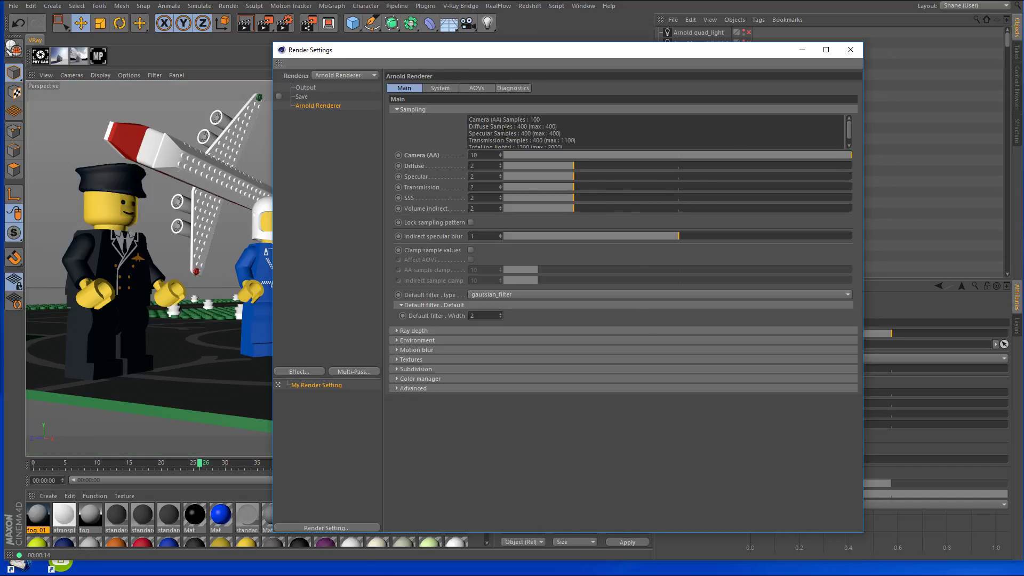
drag(310, 53, 721, 66)
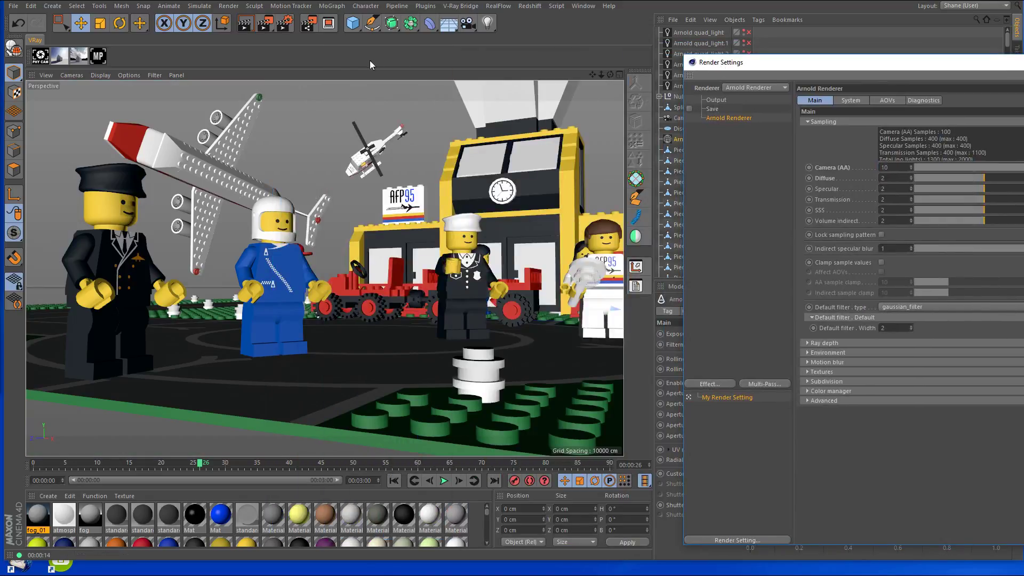
click(249, 24)
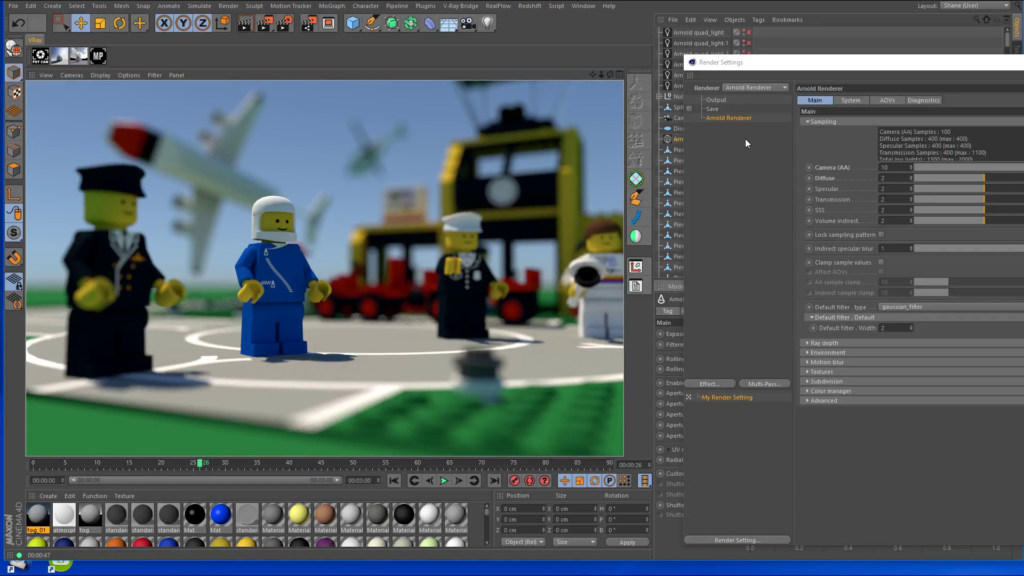
Try 15 for the Arnold Camera (AA) samples and settle on 16.
drag(841, 67, 434, 73)
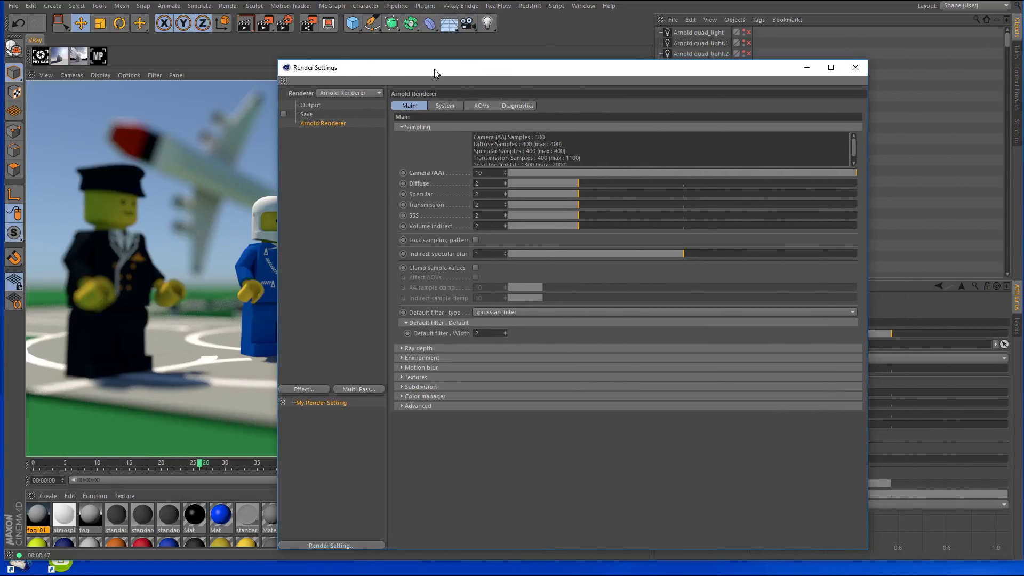
double_click(494, 173)
click(842, 172)
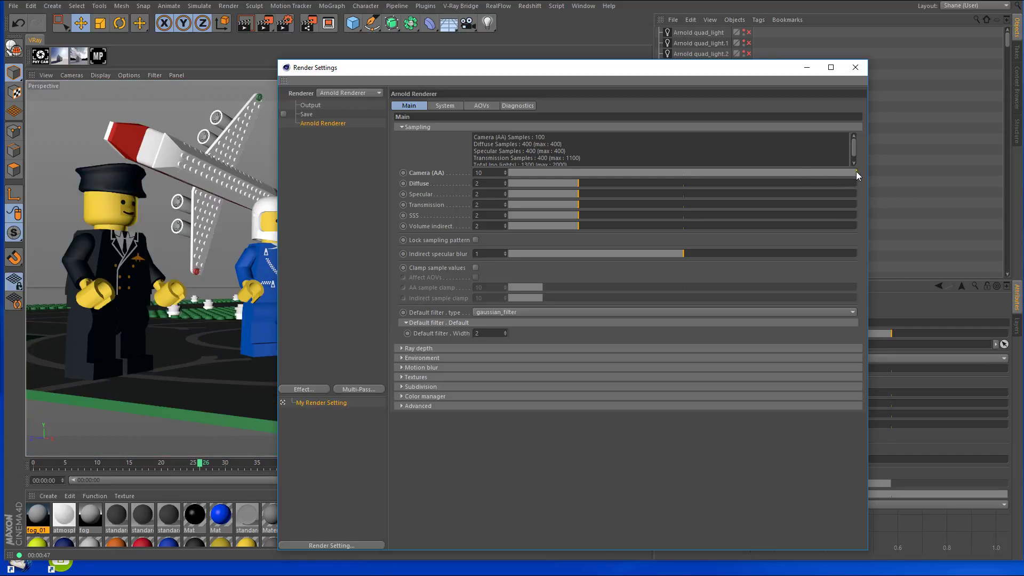
double_click(491, 172)
text(15)
key(Return)
double_click(495, 172)
text(16)
key(Return)
Move the Render Settings window clear of the viewport and render a region between the pilot and the blue astronaut figure.
drag(351, 70, 750, 71)
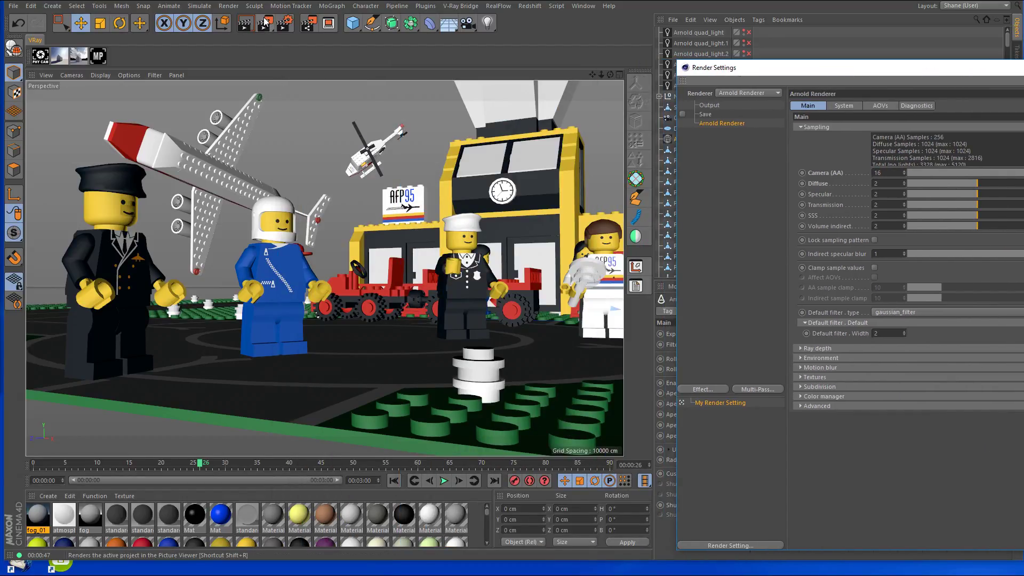
drag(285, 22, 320, 62)
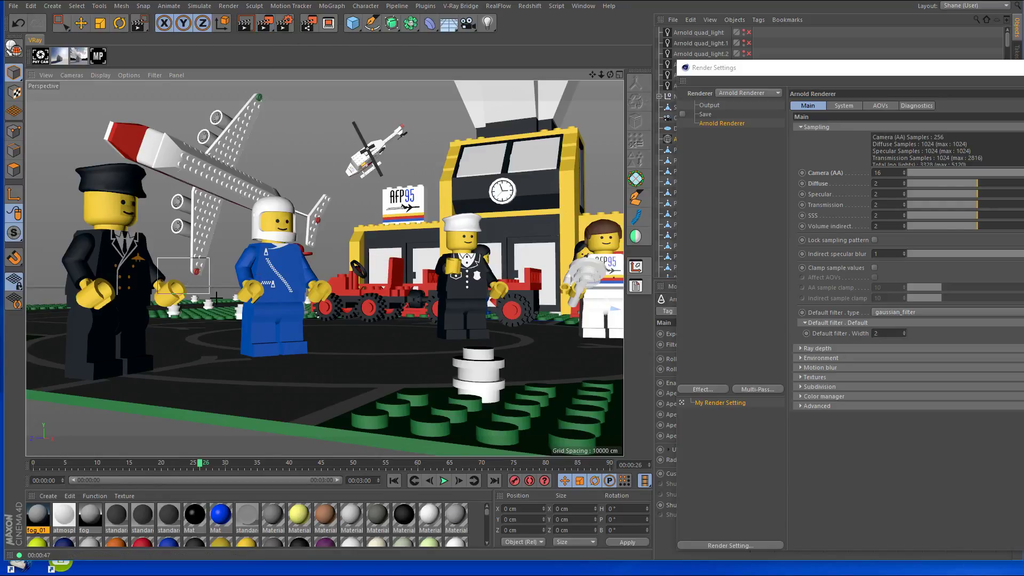
drag(158, 258, 283, 354)
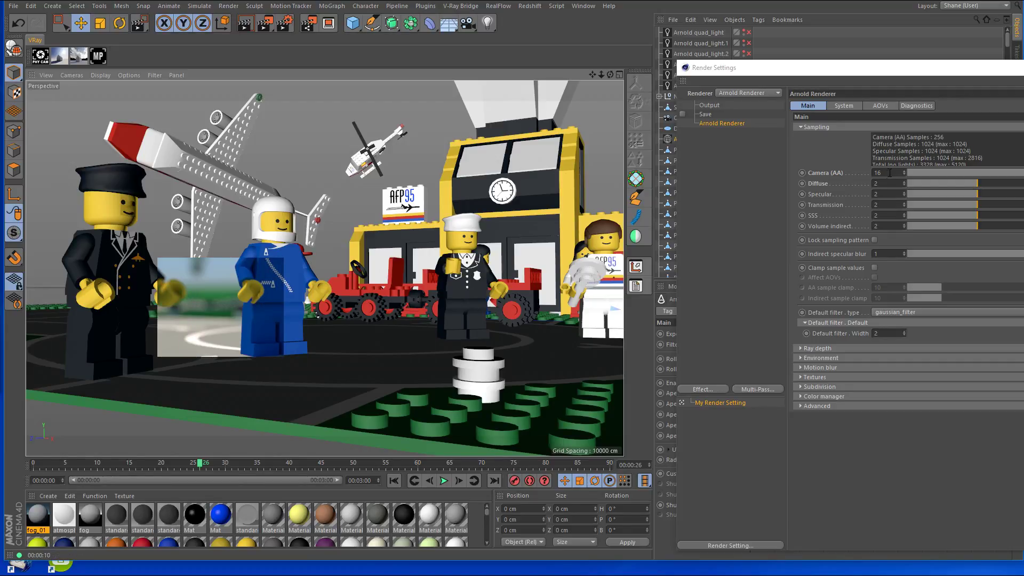
Set the Arnold Camera (AA) samples to 24 and render the full airport view.
drag(889, 172, 864, 172)
text(24)
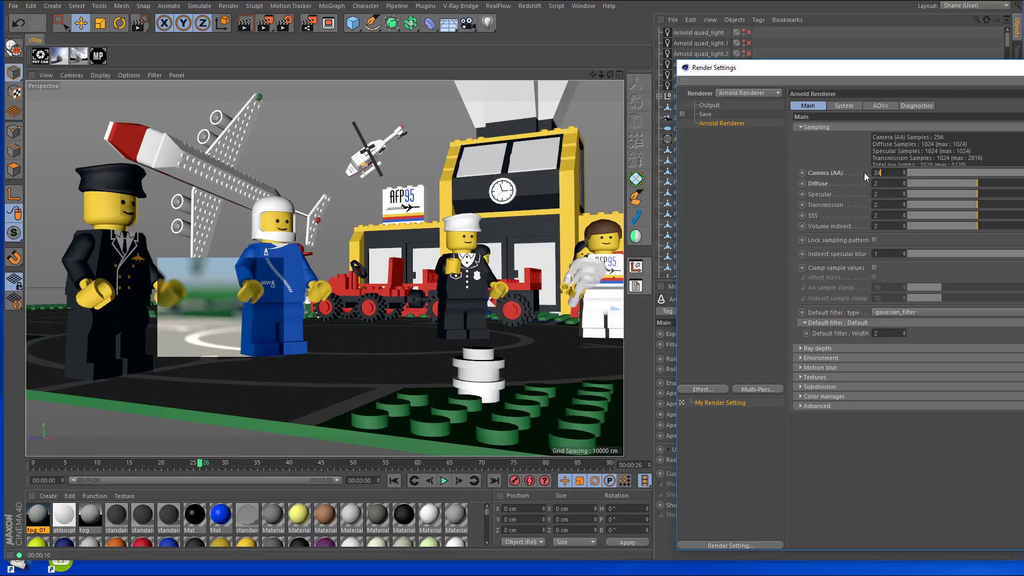
key(Return)
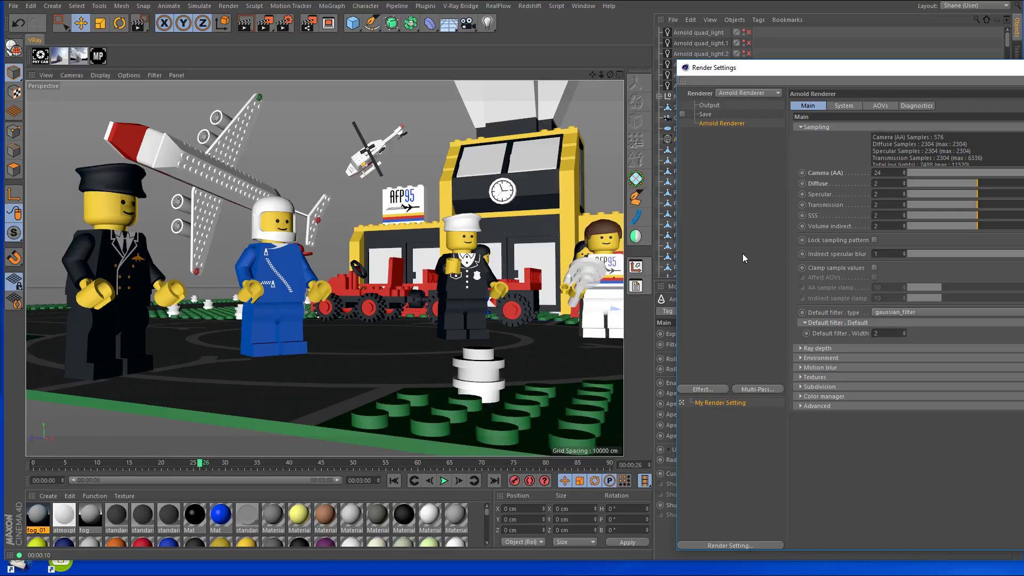
click(245, 24)
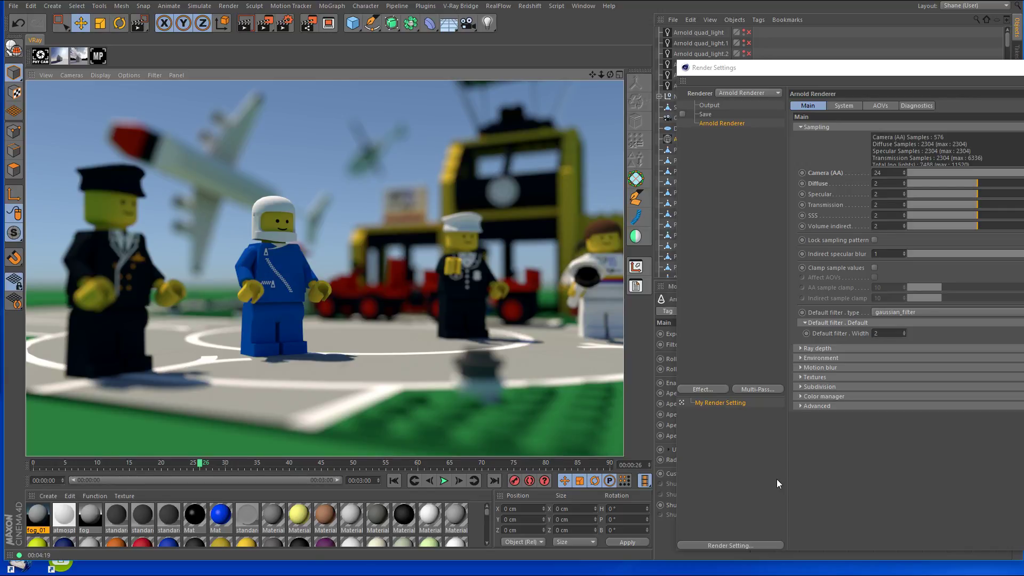
Lower the Arnold Camera (AA) samples to 2 and render the airport view for a low-quality comparison.
drag(895, 72, 546, 71)
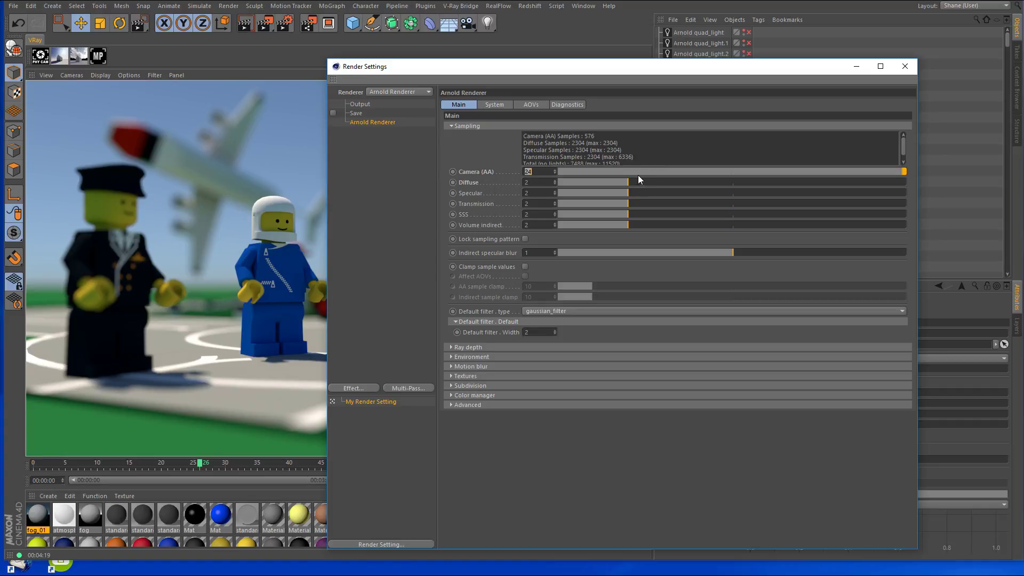
drag(644, 171, 606, 171)
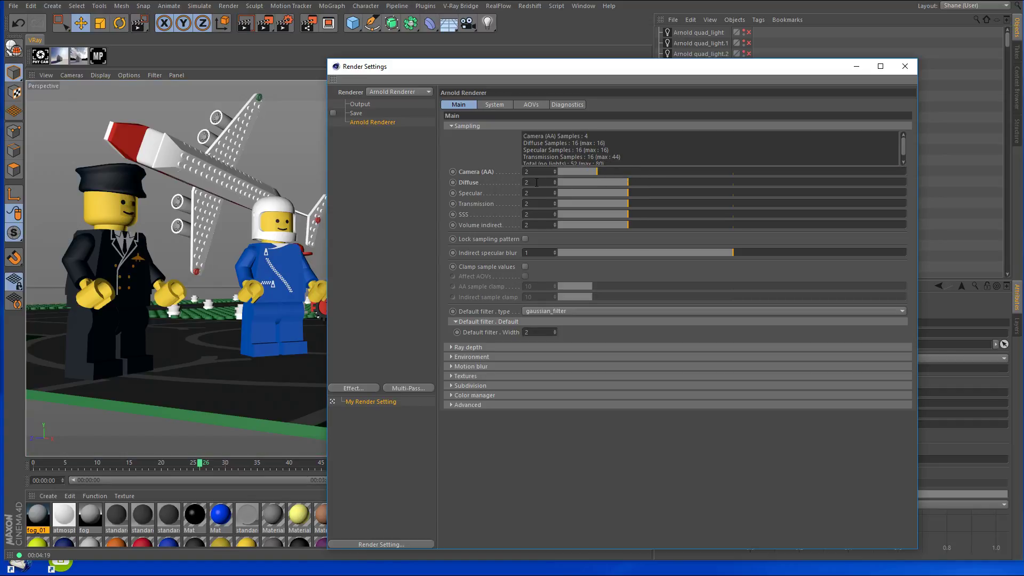
drag(396, 66, 765, 70)
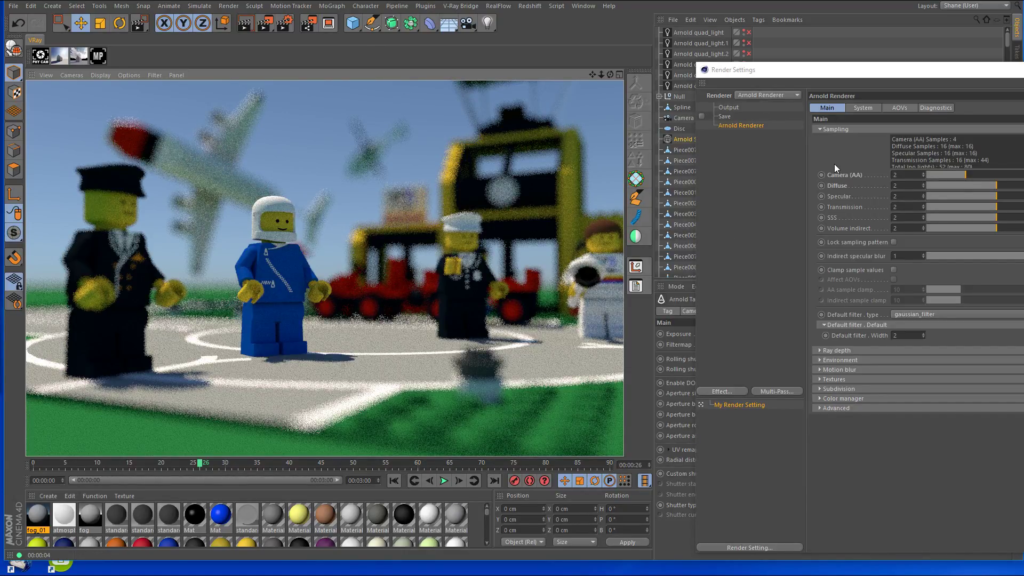
Close the Render Settings window to bring the object list and camera tag parameters back into view.
click(879, 77)
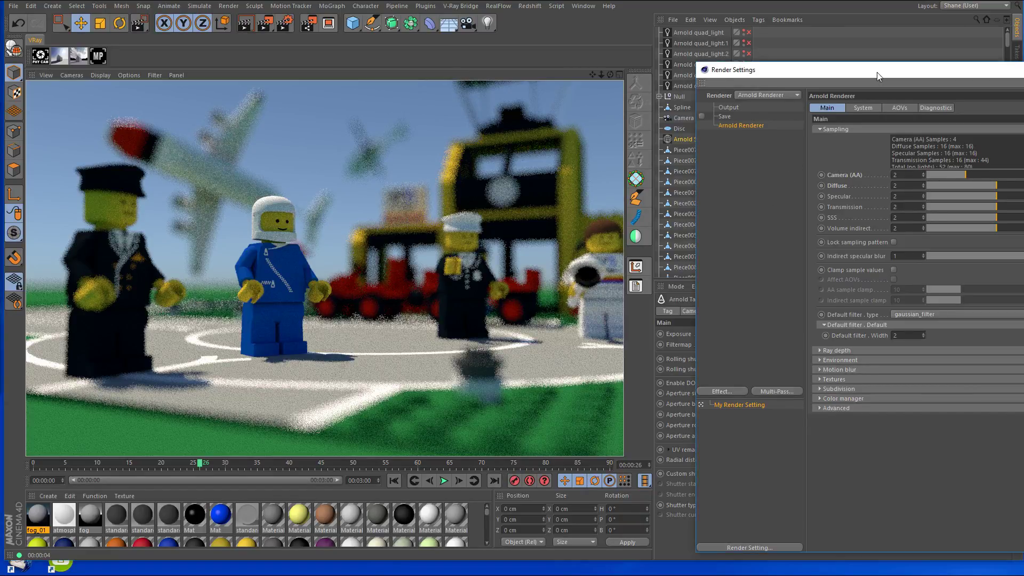
drag(878, 76, 347, 48)
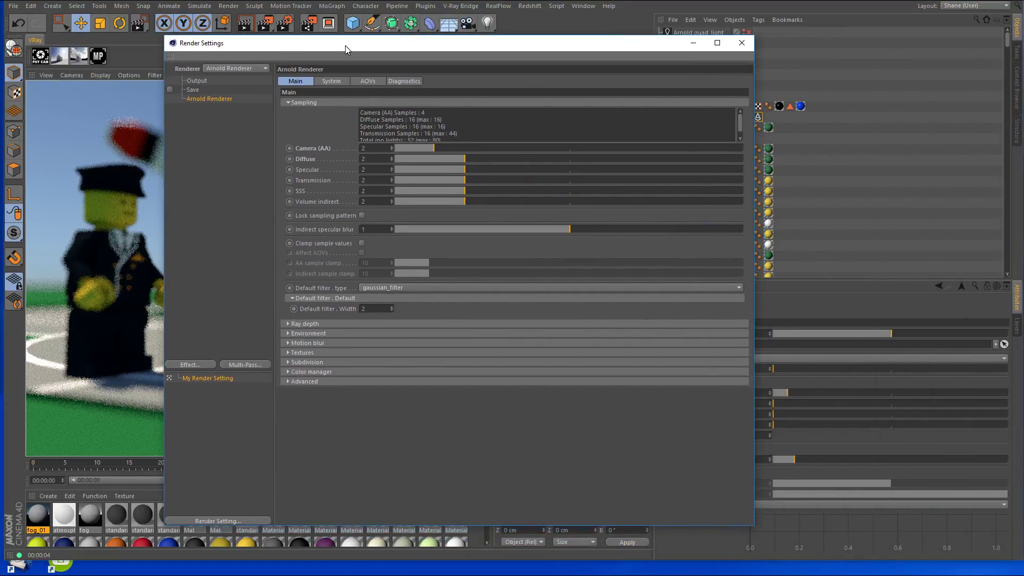
click(742, 43)
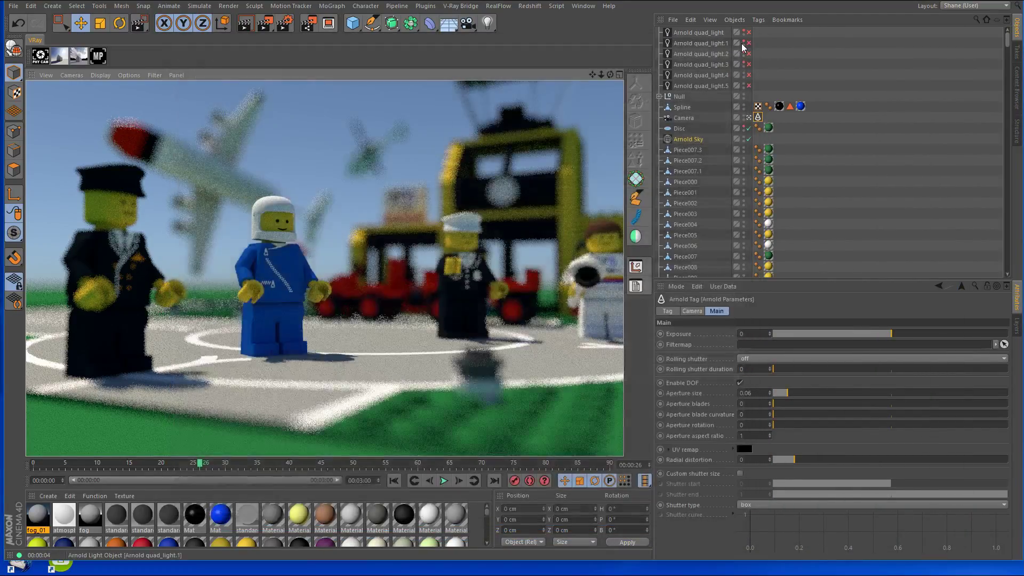
Create a new Arnold standard_surface material and open it in the Material Editor.
click(48, 495)
mouse_move(104, 409)
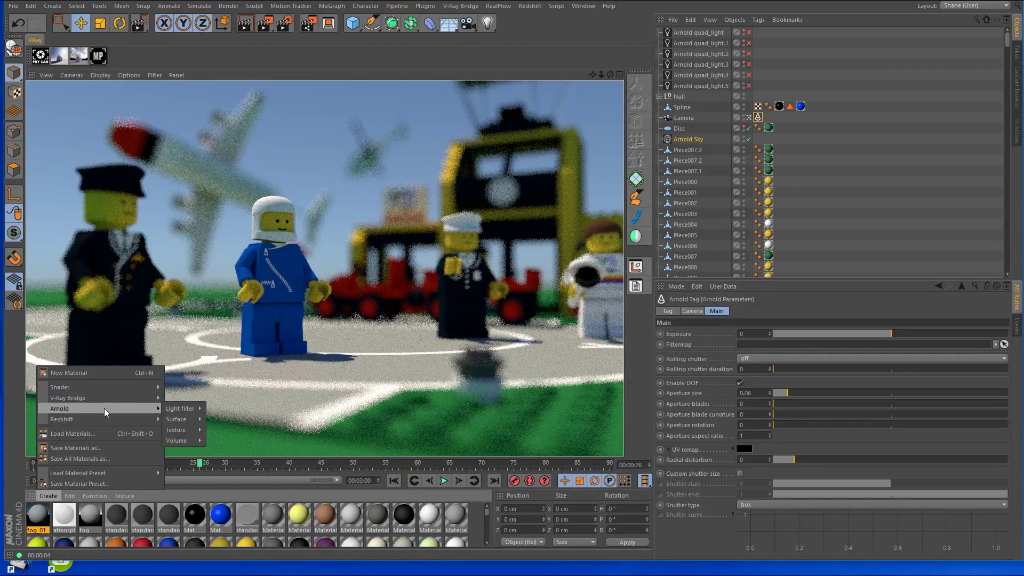
mouse_move(170, 411)
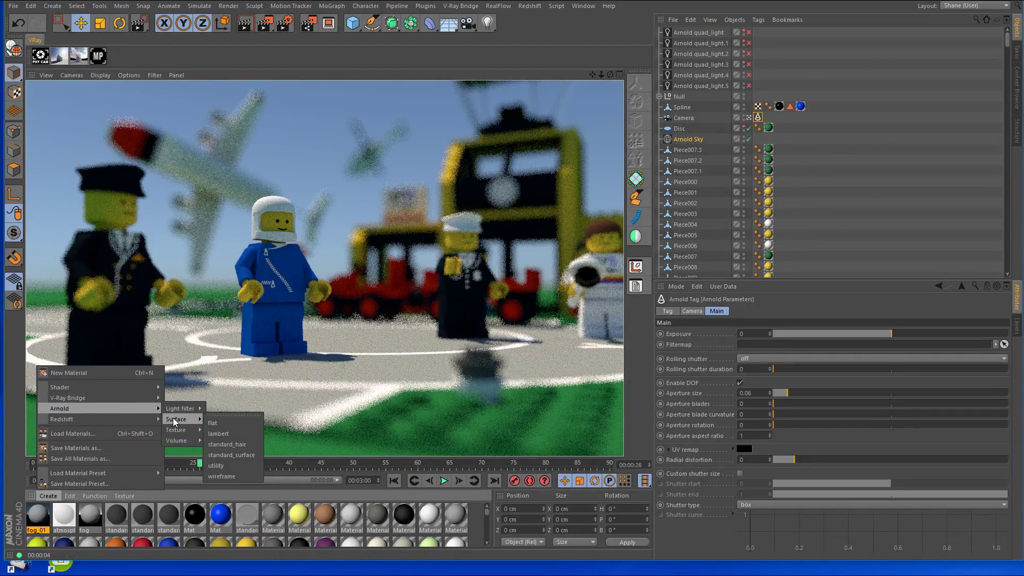
click(238, 453)
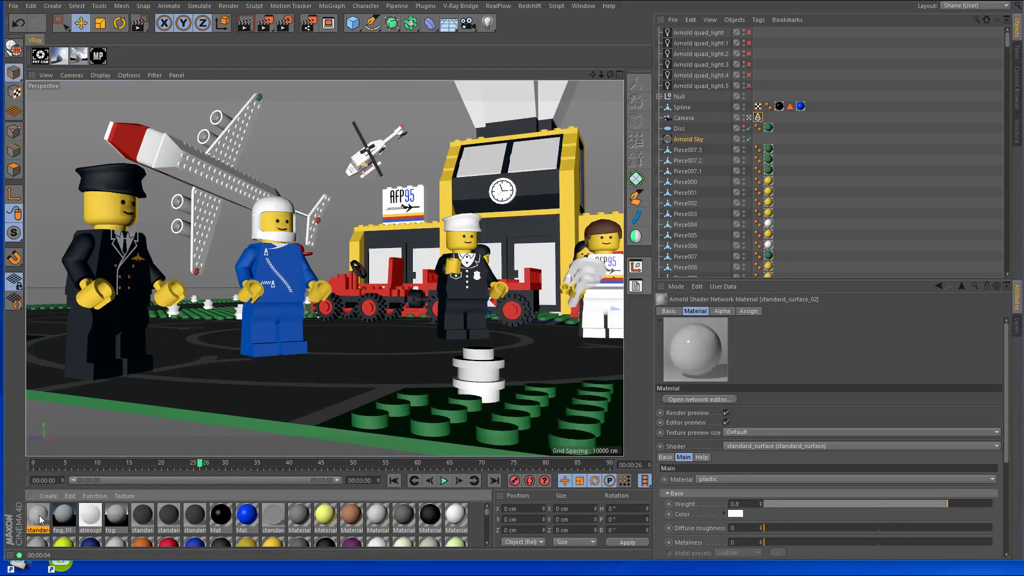
double_click(39, 519)
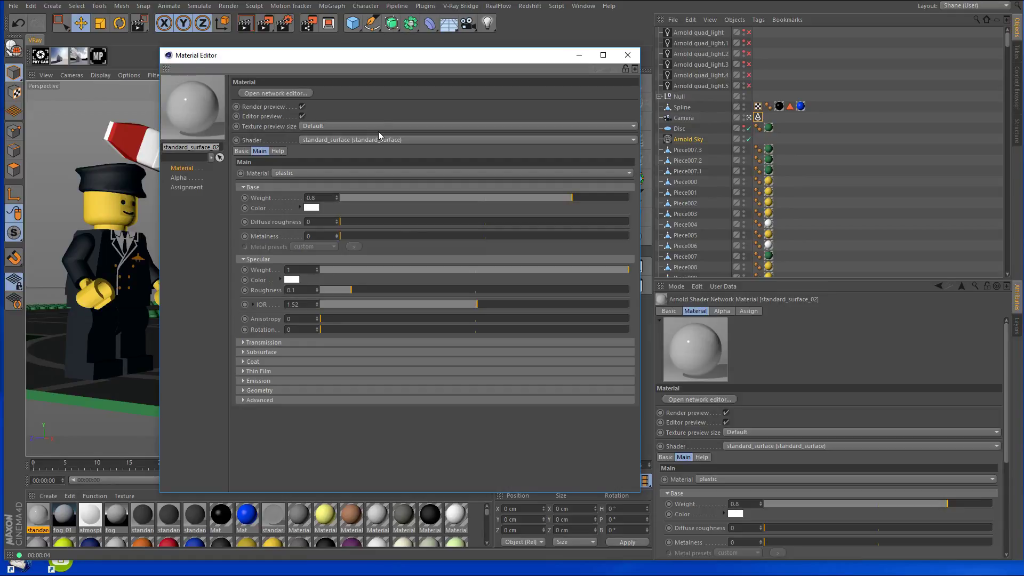
drag(373, 57, 399, 43)
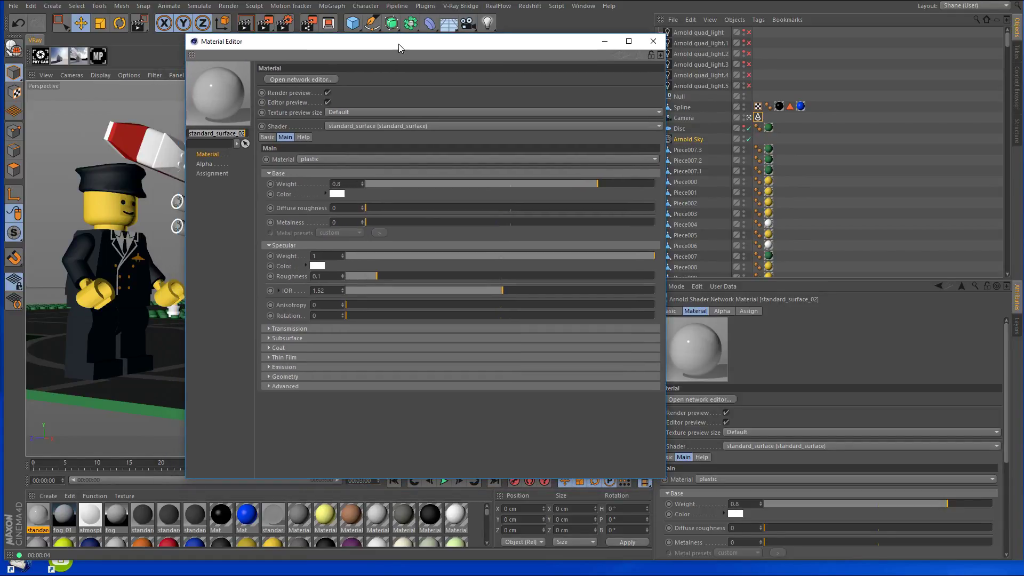
Collapse the Base and Specular groups of the new standard_surface material to review its list of parameter groups.
click(70, 496)
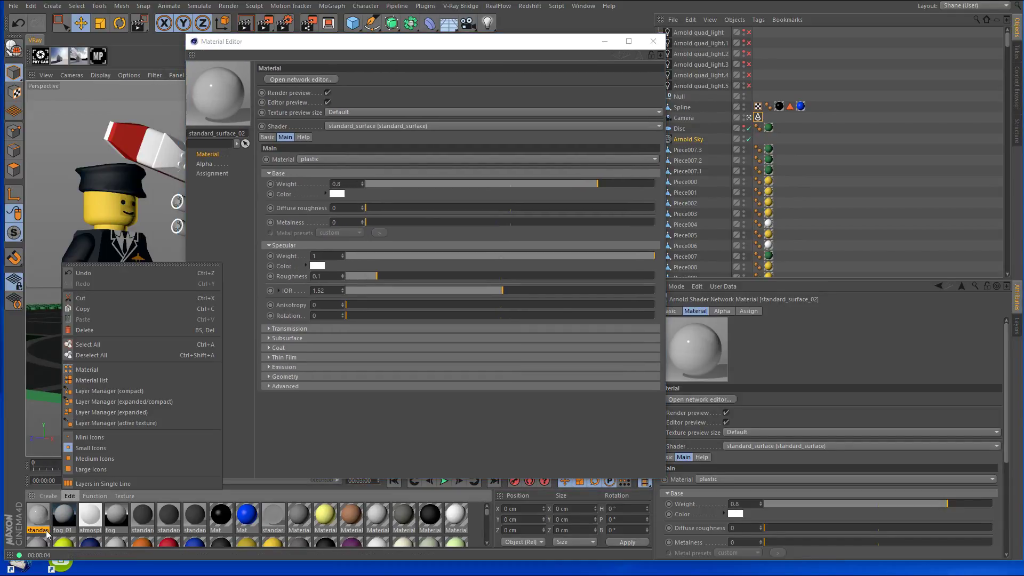
click(370, 450)
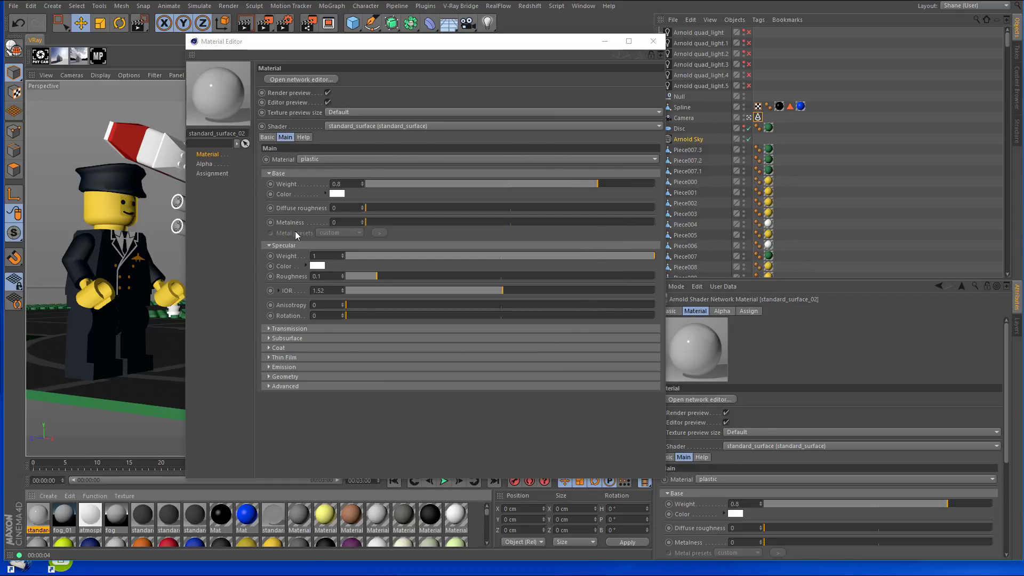
click(268, 173)
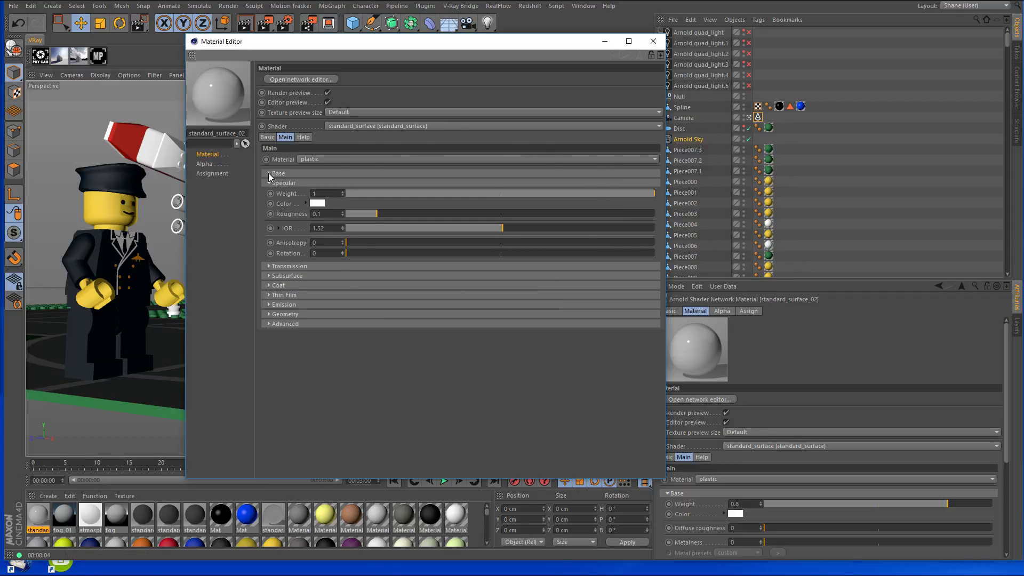
click(269, 183)
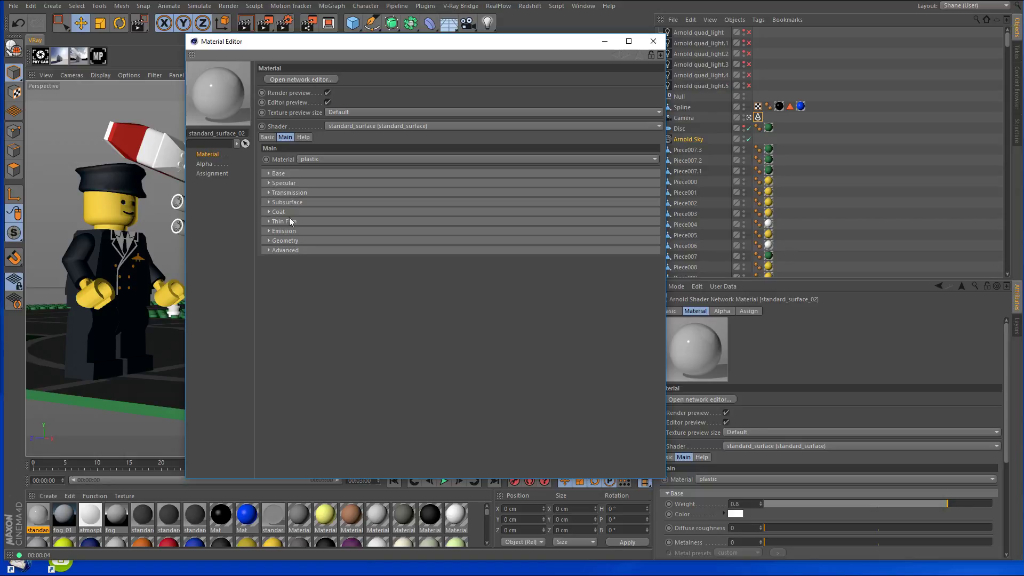
Open the standard_surface_02 material in the shader network editor, close the material editor, and enlarge and reposition the network window.
click(268, 173)
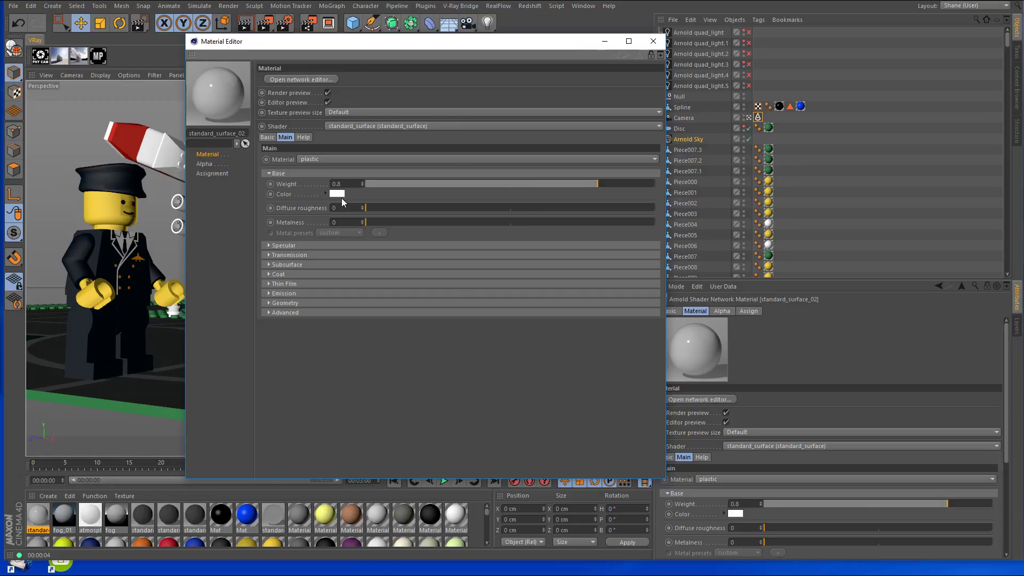
click(290, 79)
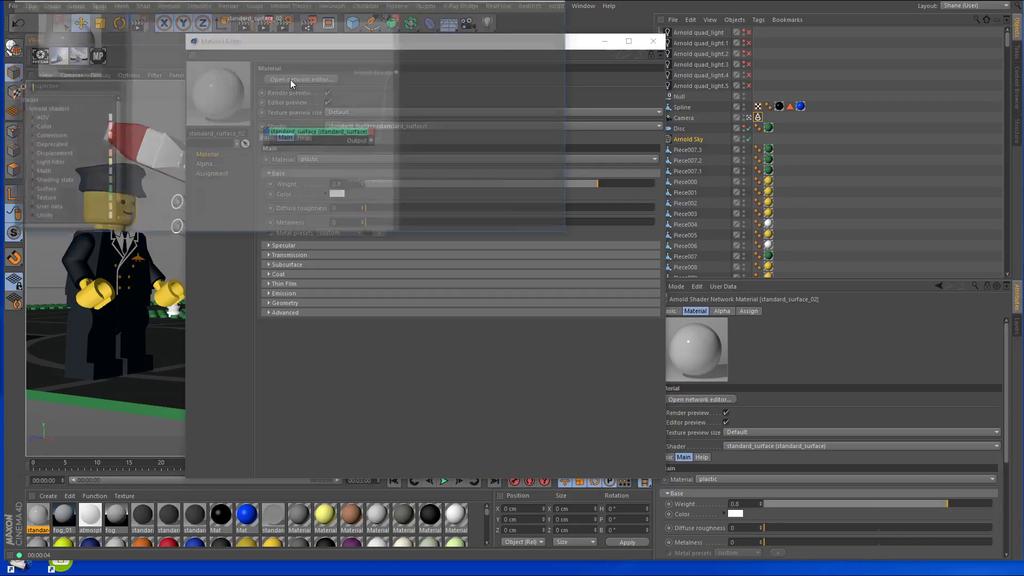
click(597, 45)
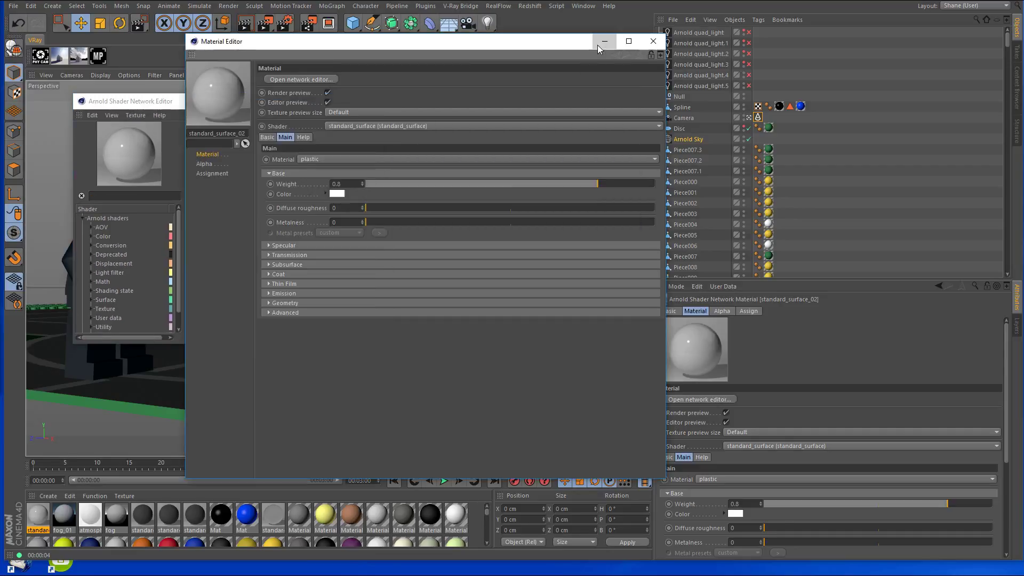
drag(633, 344, 793, 508)
drag(526, 103, 570, 56)
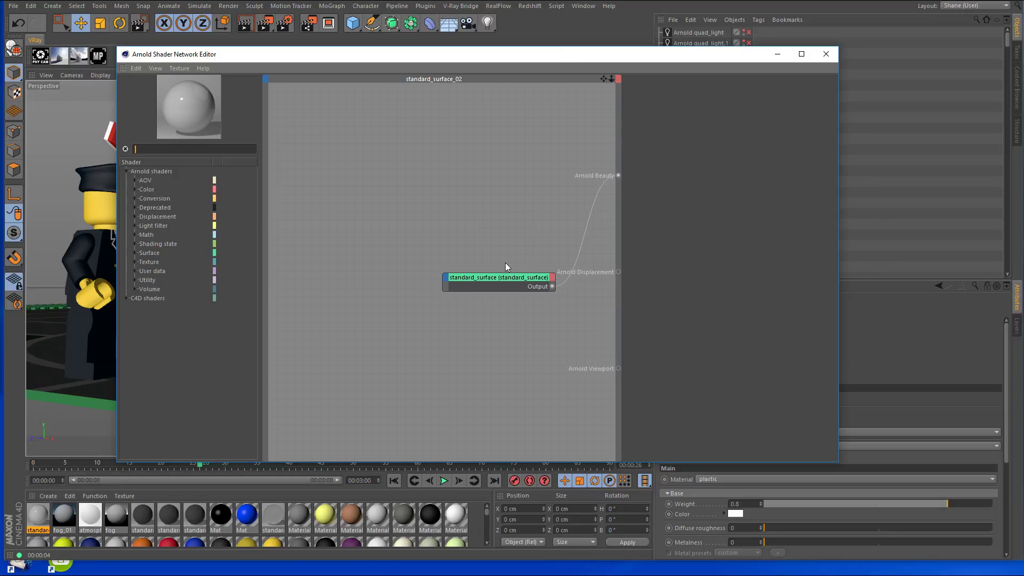
Reposition the standard_surface node and set its specular roughness to 0.3 and IOR to 3.
drag(504, 276, 419, 198)
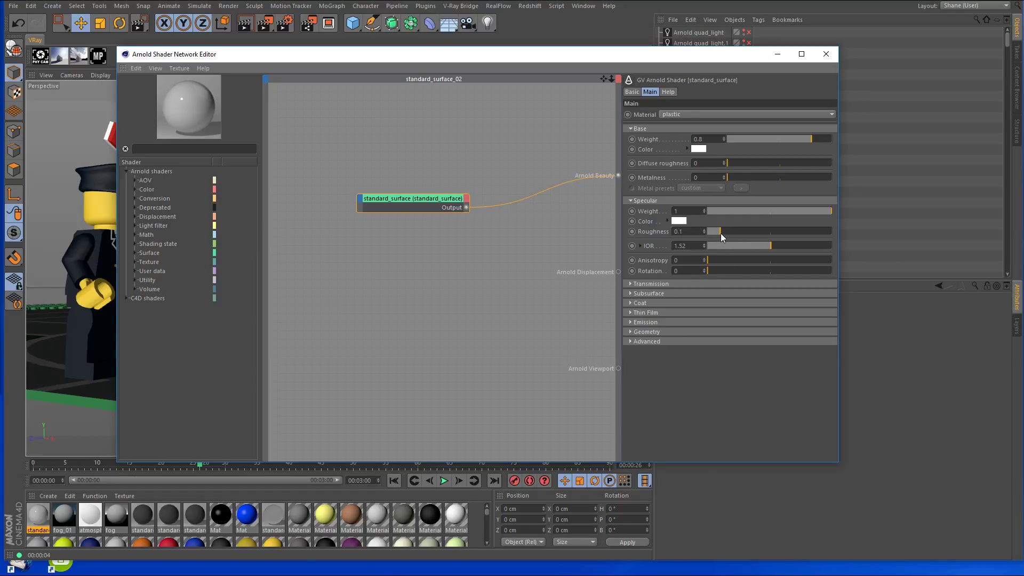
drag(721, 235, 706, 235)
drag(735, 232, 756, 235)
click(685, 246)
text(3)
key(Return)
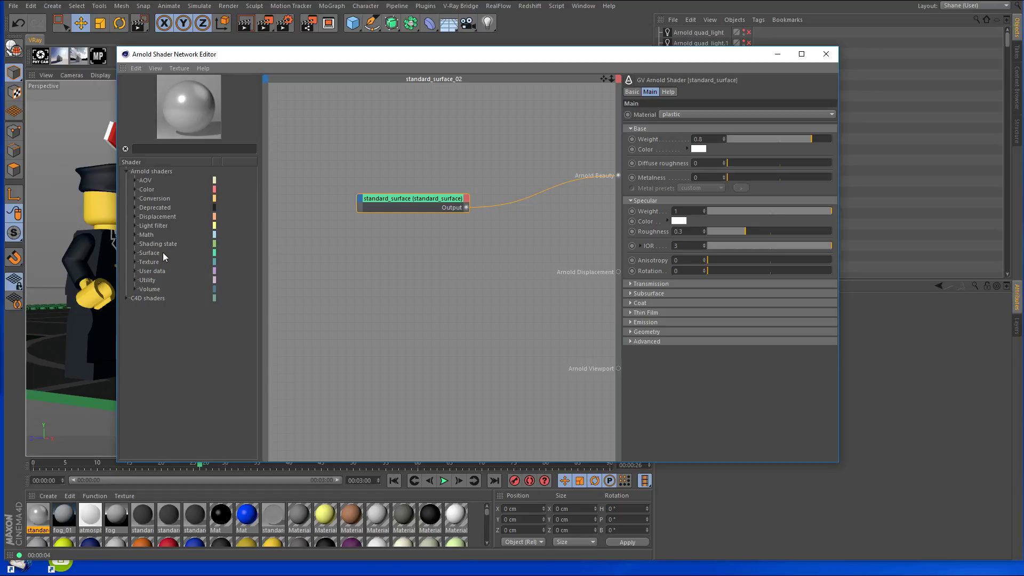
Add an image texture node without loading a file and review its image attributes and UV coordinates.
click(134, 262)
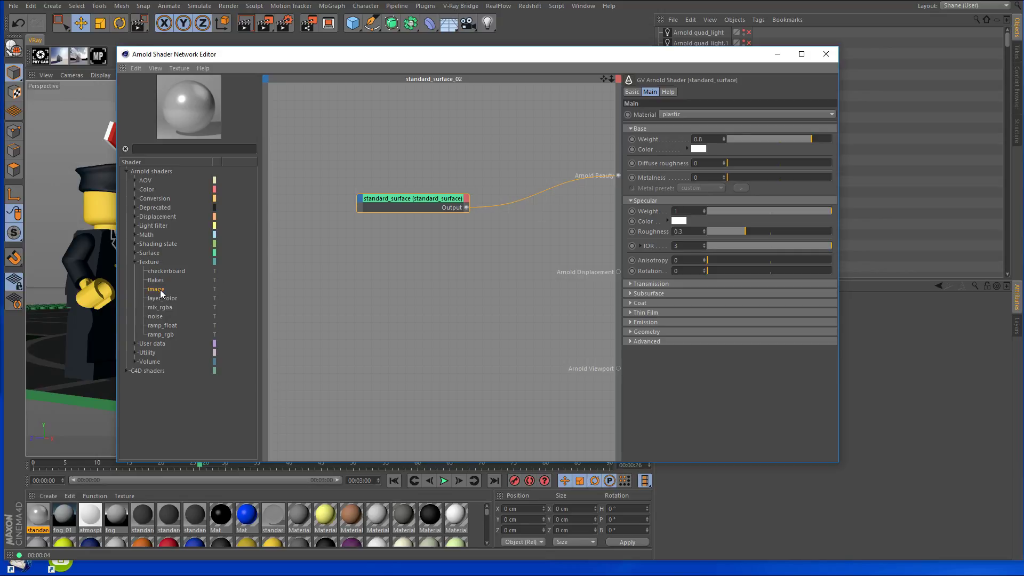
drag(160, 292, 338, 306)
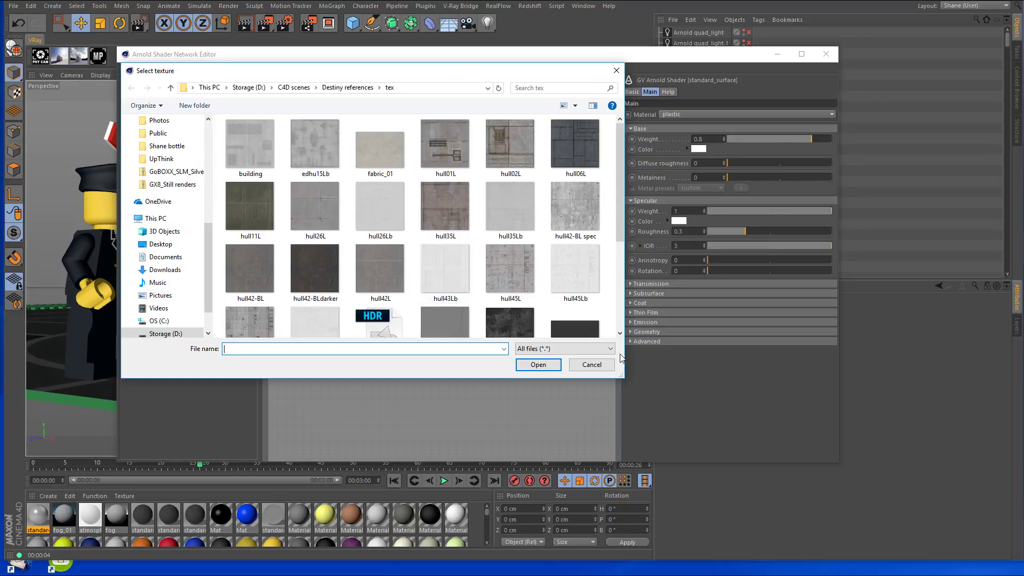
click(601, 366)
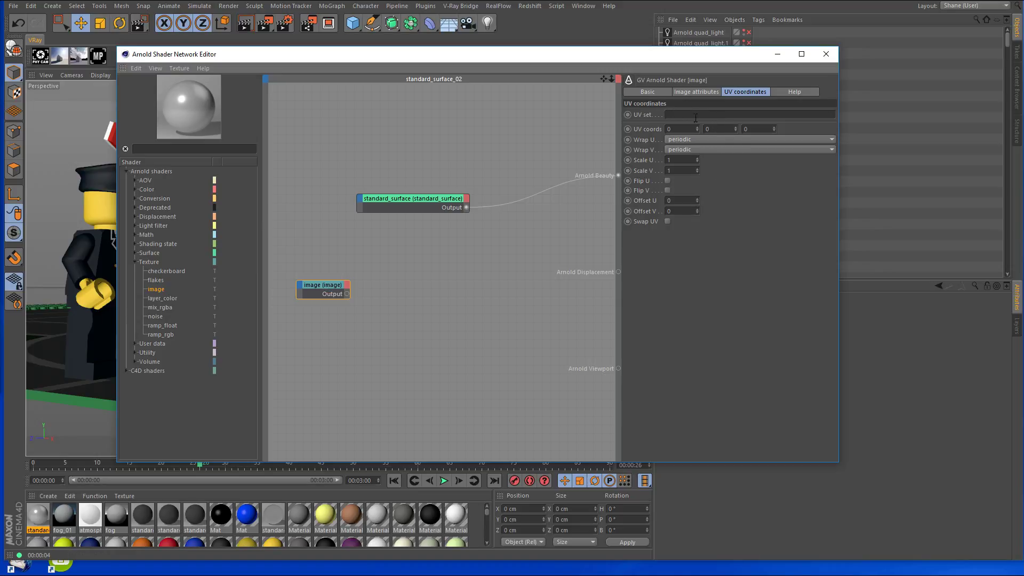
click(696, 92)
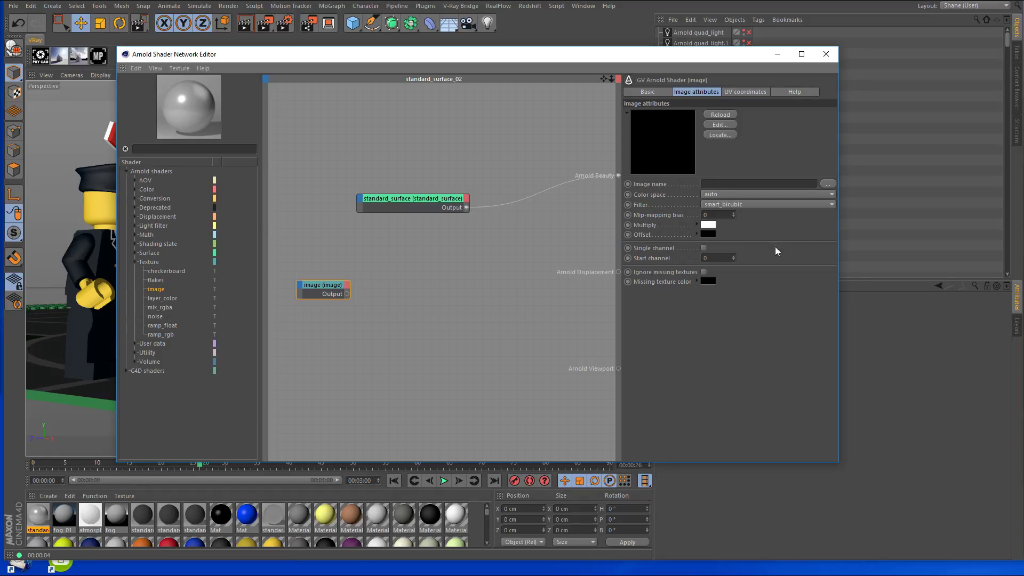
click(753, 94)
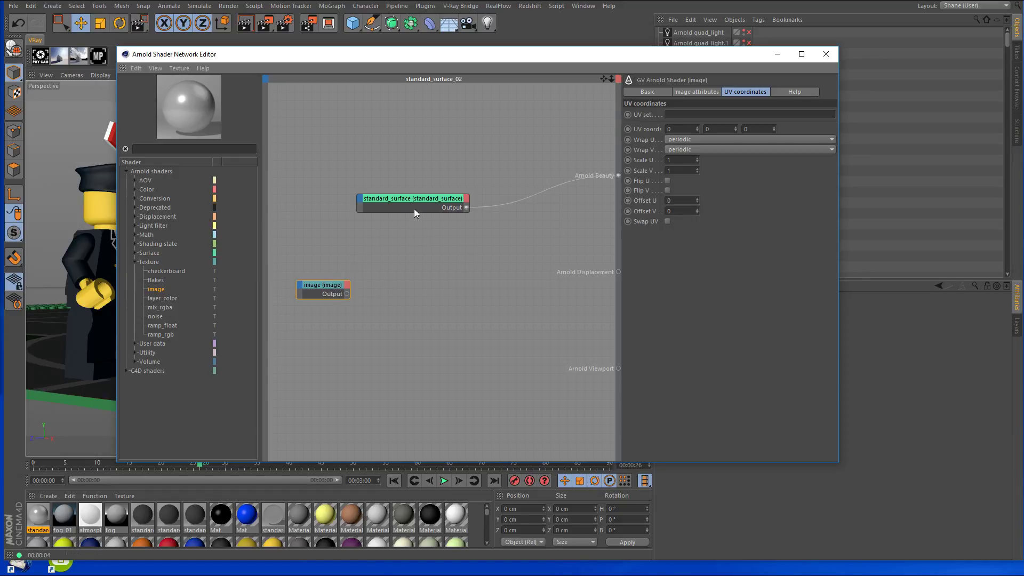
Connect the image node's output to the base color of the standard_surface node and delete that connection again.
drag(410, 196, 380, 218)
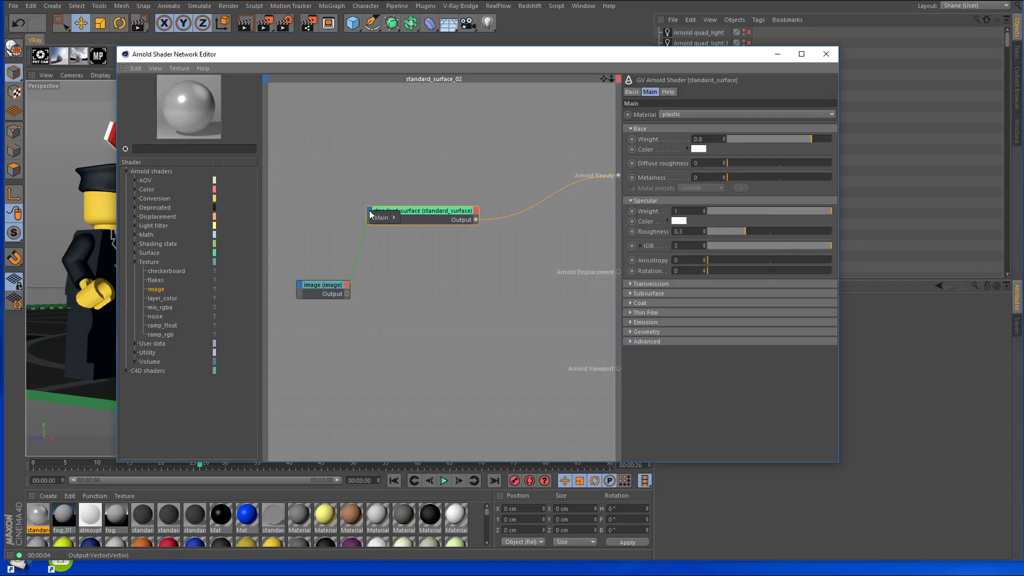
mouse_move(381, 219)
mouse_move(418, 218)
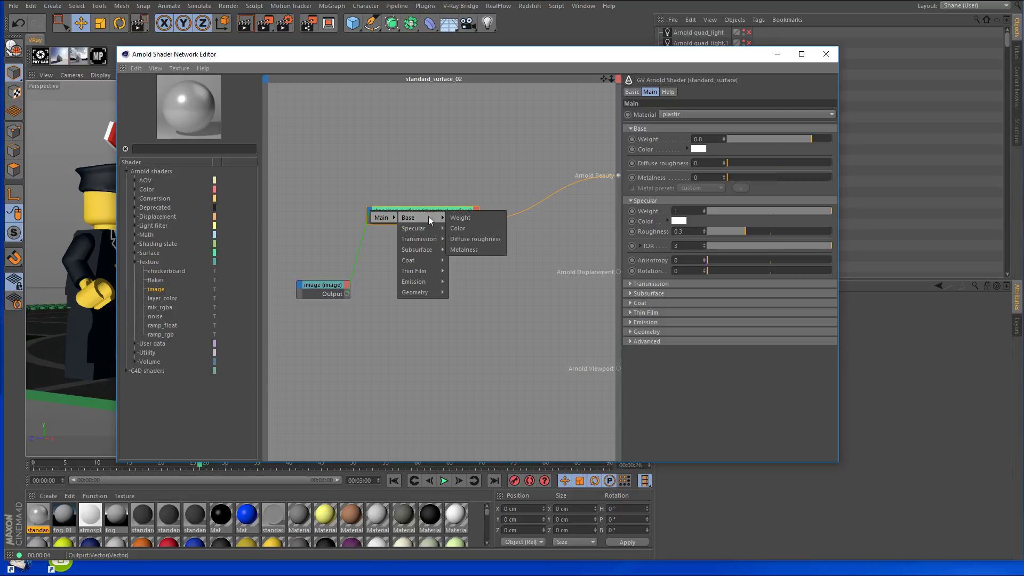
click(459, 229)
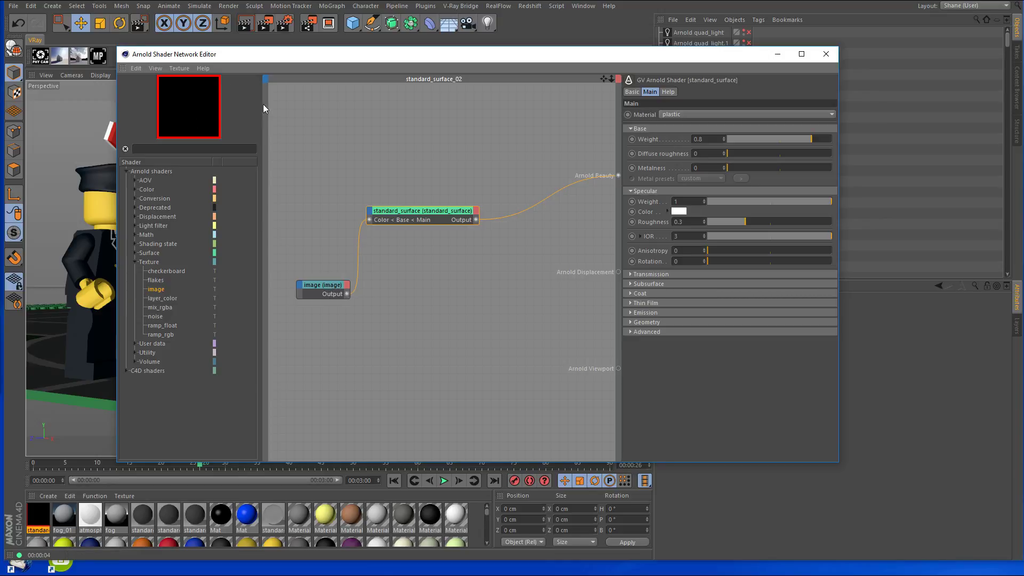
click(358, 244)
key(Delete)
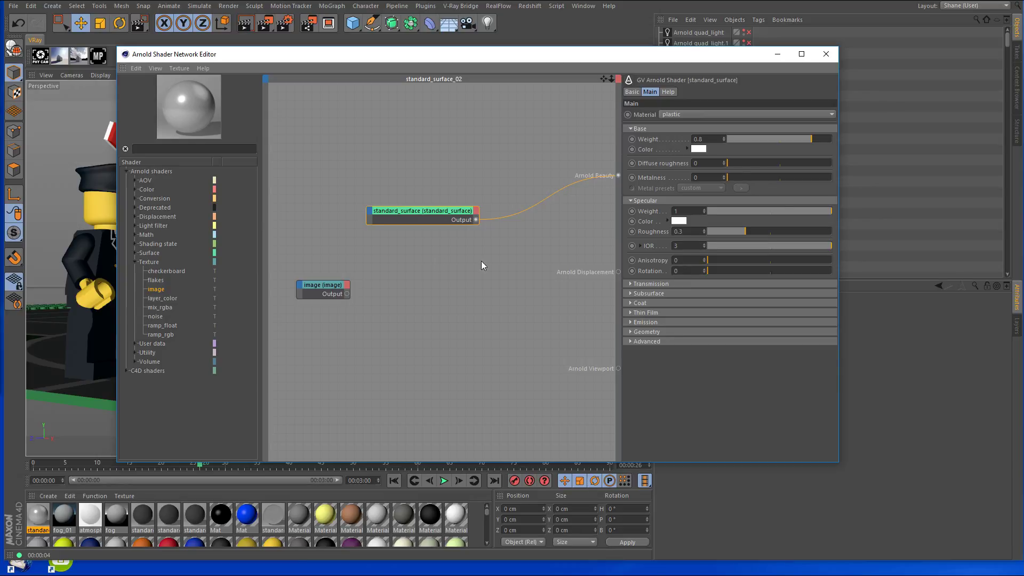
Add a uv_transform utility node below the image node, rearrange the image node, and show the uv_transform settings.
drag(330, 288, 398, 288)
click(135, 353)
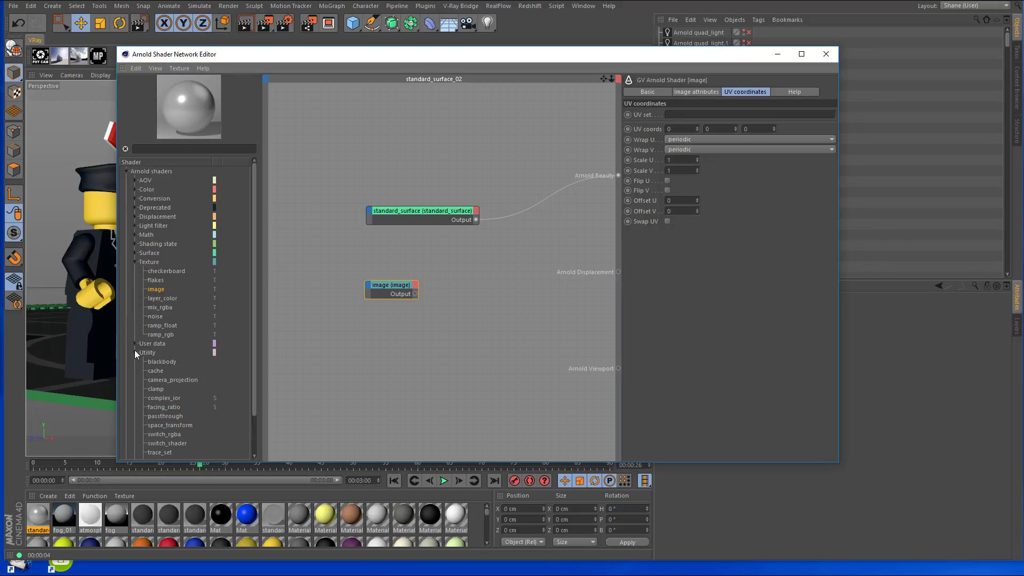
scroll(193, 348, down, 2)
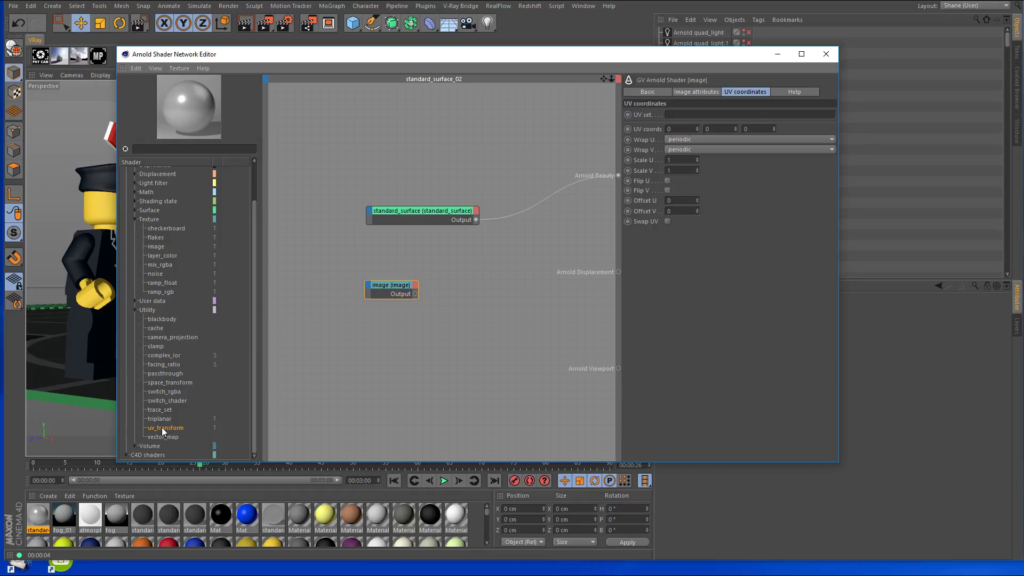
drag(165, 425, 398, 338)
click(392, 286)
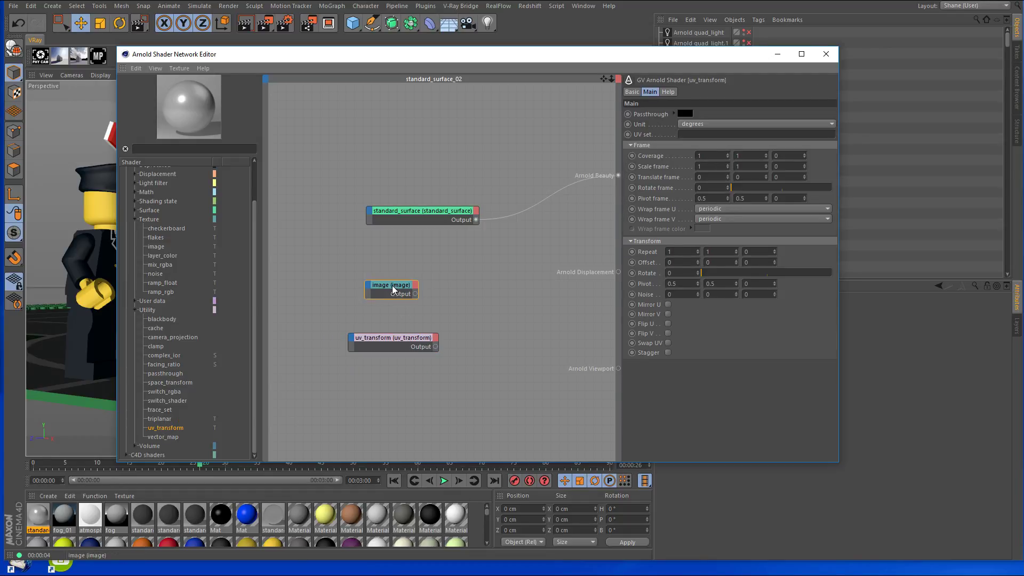
drag(392, 286, 325, 278)
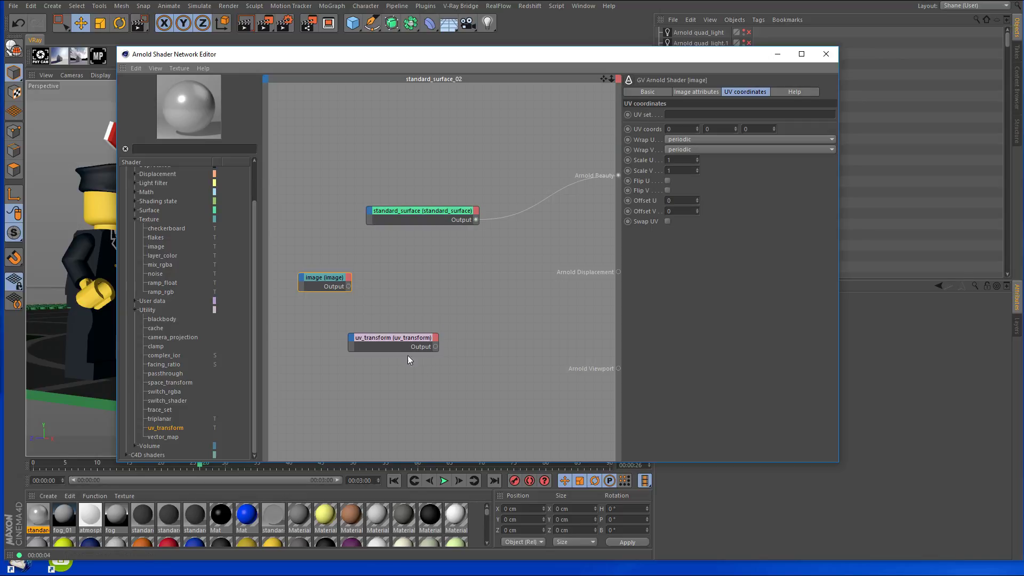
click(407, 339)
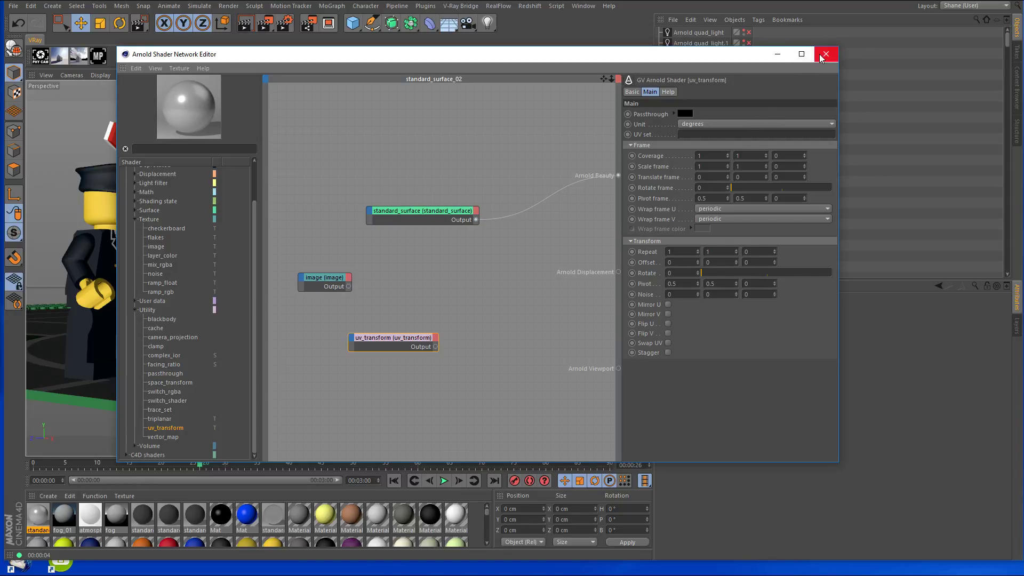
Collapse the Texture and Utility shader groups and close the shader network editor.
click(134, 219)
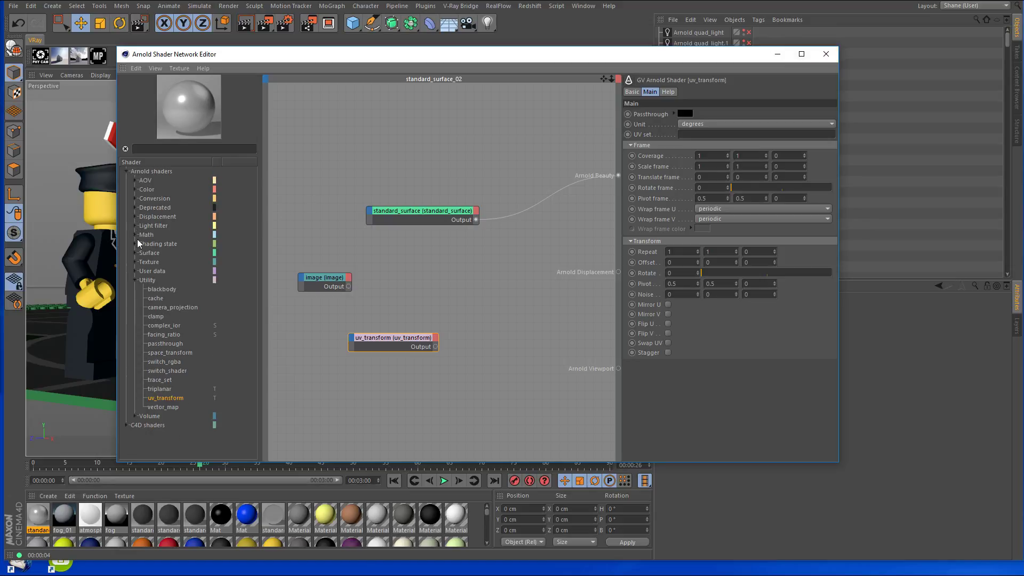
click(135, 279)
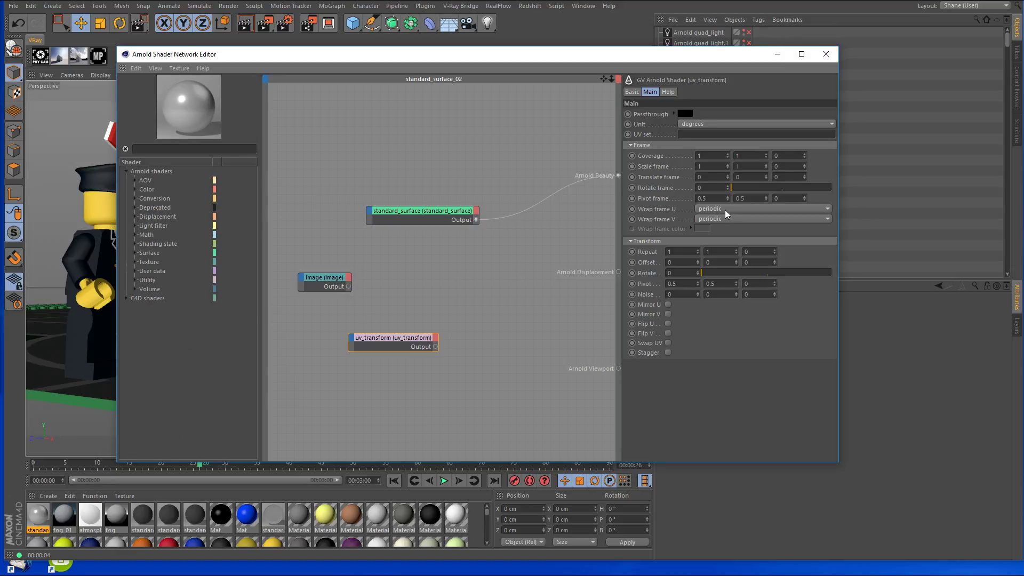
click(828, 55)
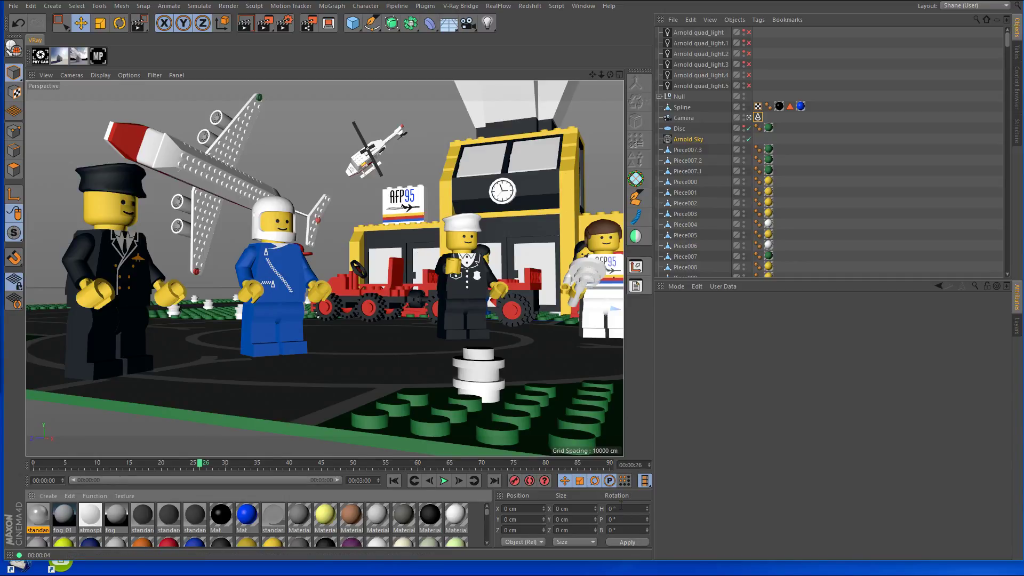
Switch to Photos to view the tree1.jpg render, and minimize the viewer.
mouse_move(118, 572)
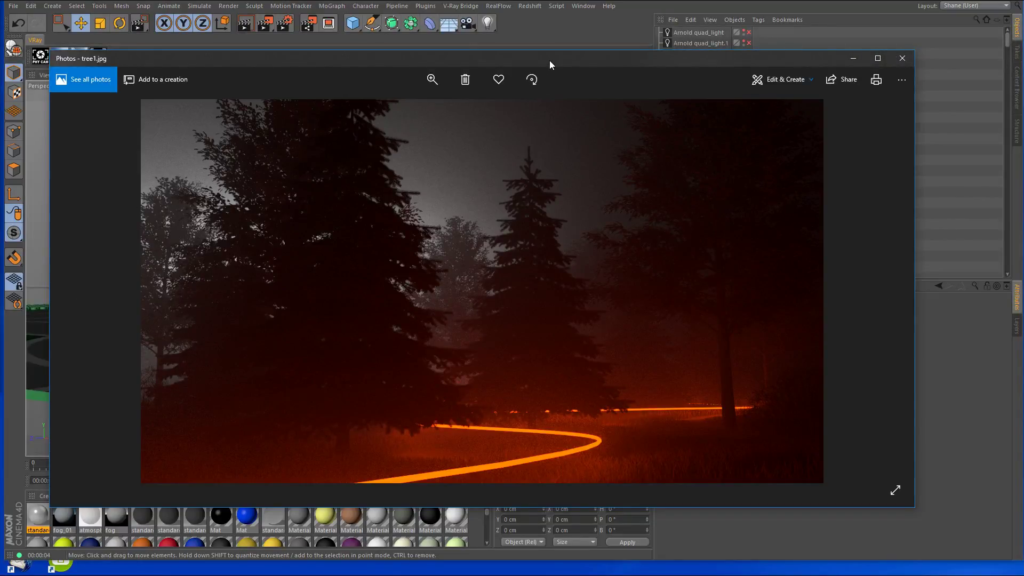
drag(550, 62, 559, 63)
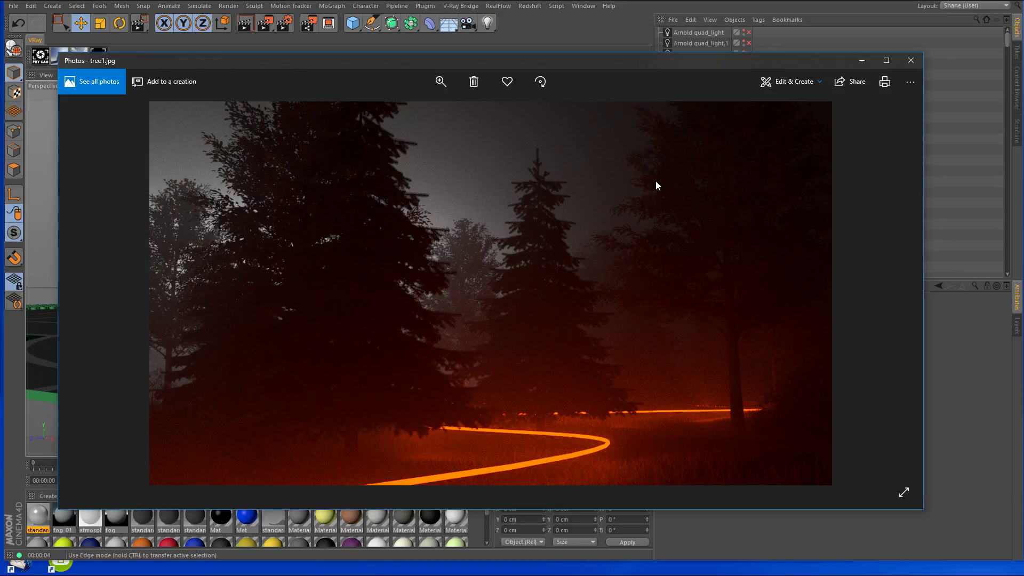
click(860, 60)
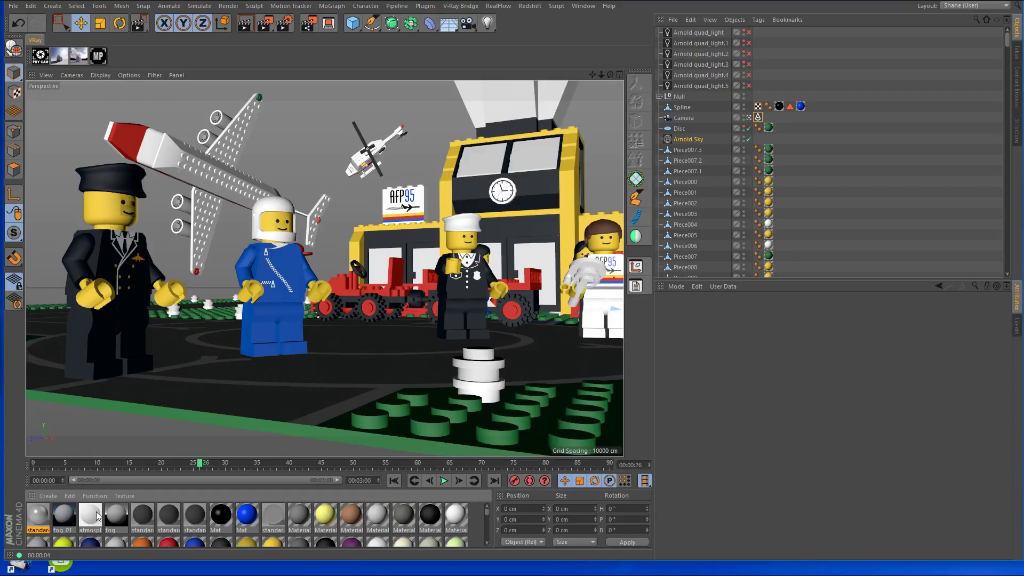
Review the Arnold Renderer's System, AOVs, Diagnostics and Main render settings, including the Environment options, and close them.
click(285, 25)
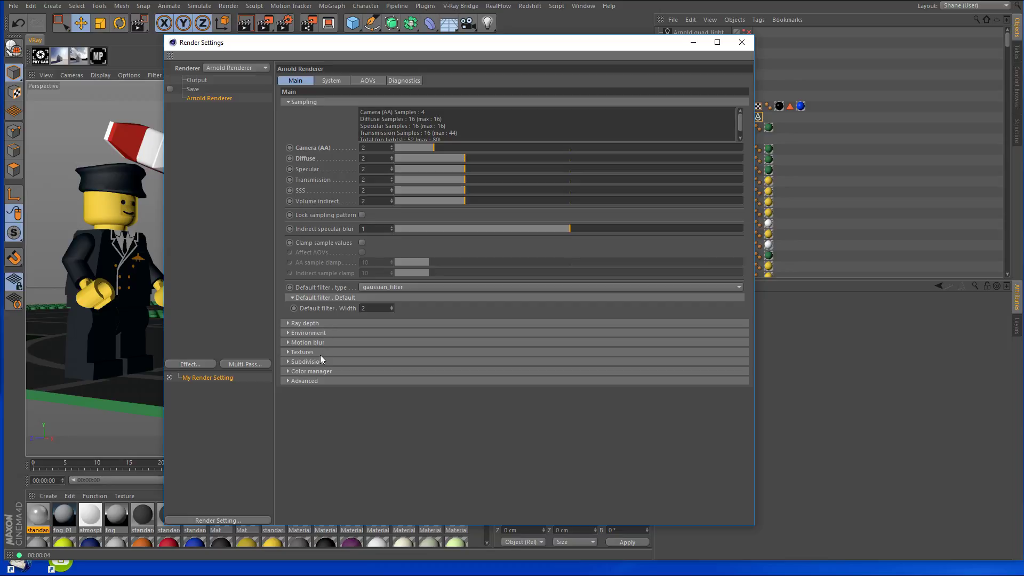
click(344, 80)
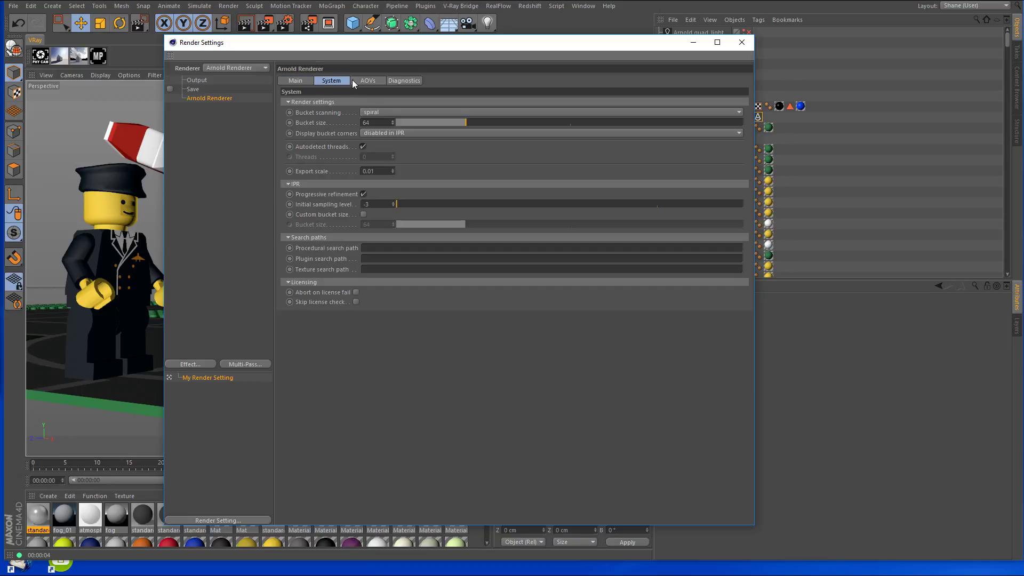
click(372, 79)
click(401, 81)
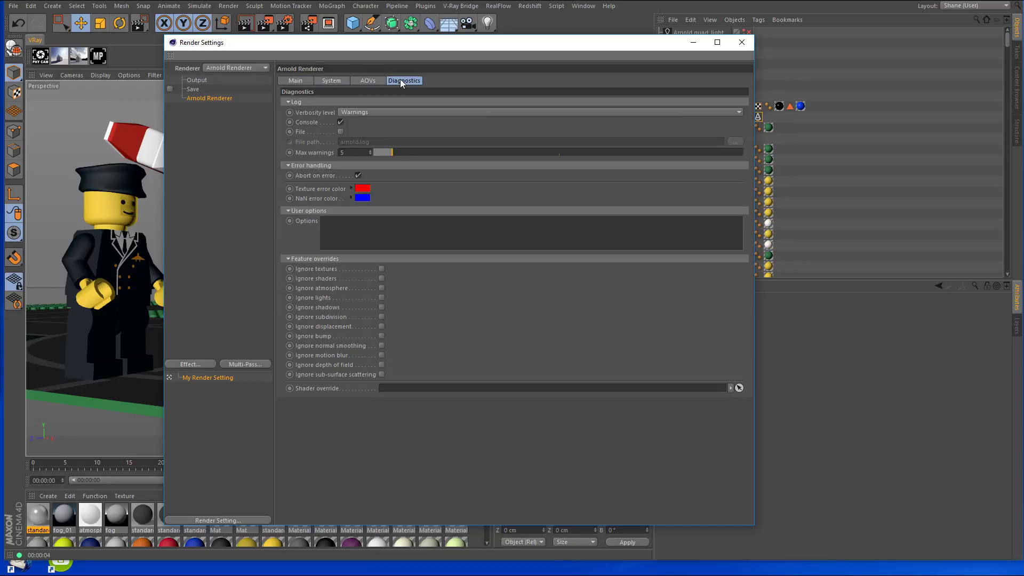
click(368, 81)
click(299, 81)
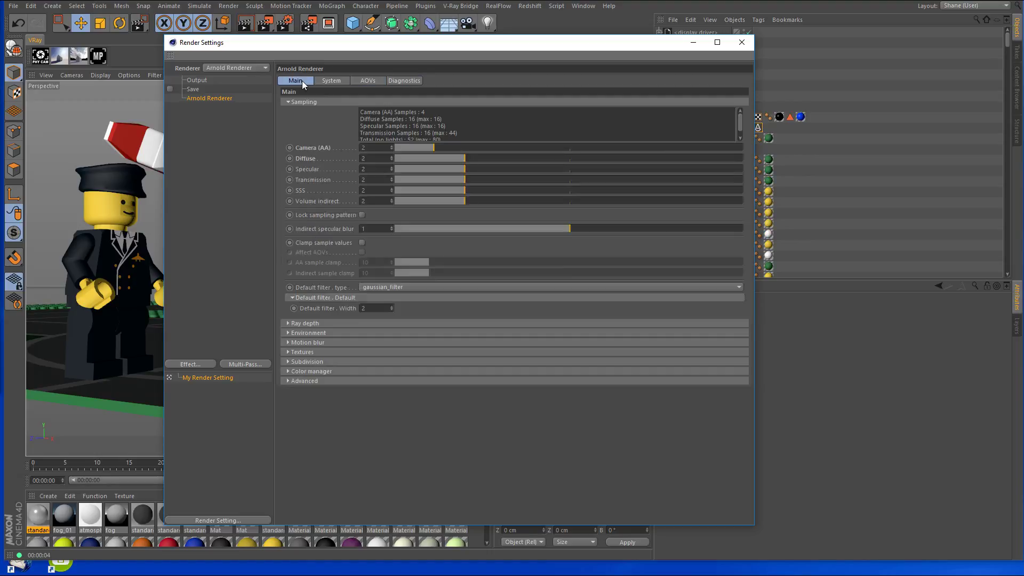
click(289, 333)
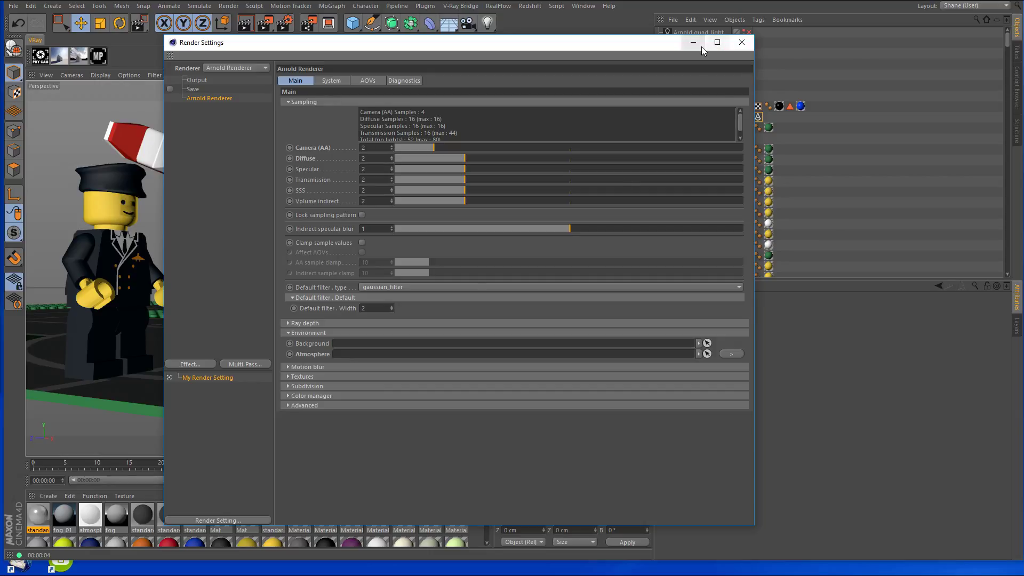
click(742, 42)
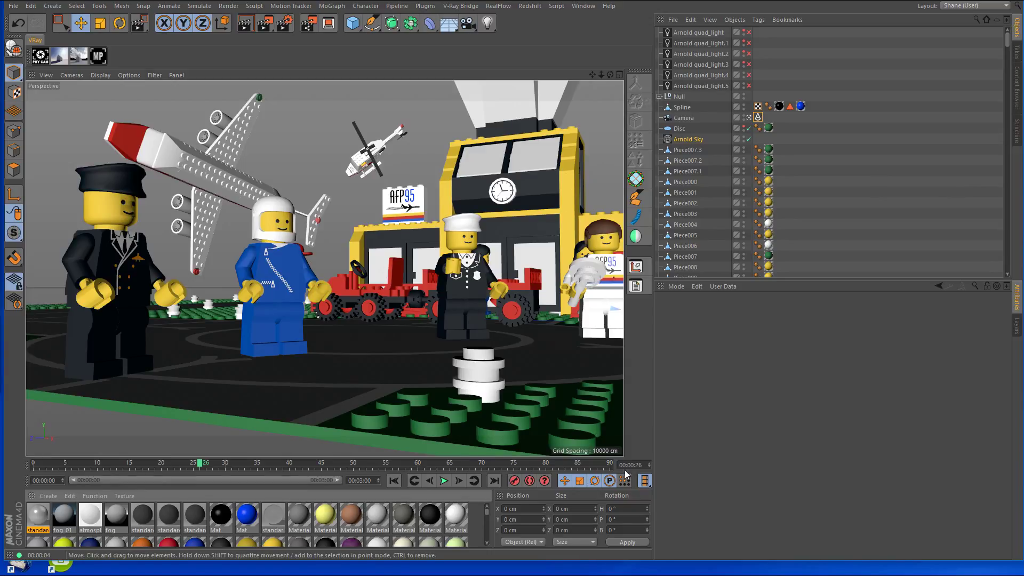
Switch back to Photos to view tree1.jpg and check the options available for the image.
key(alt+Tab)
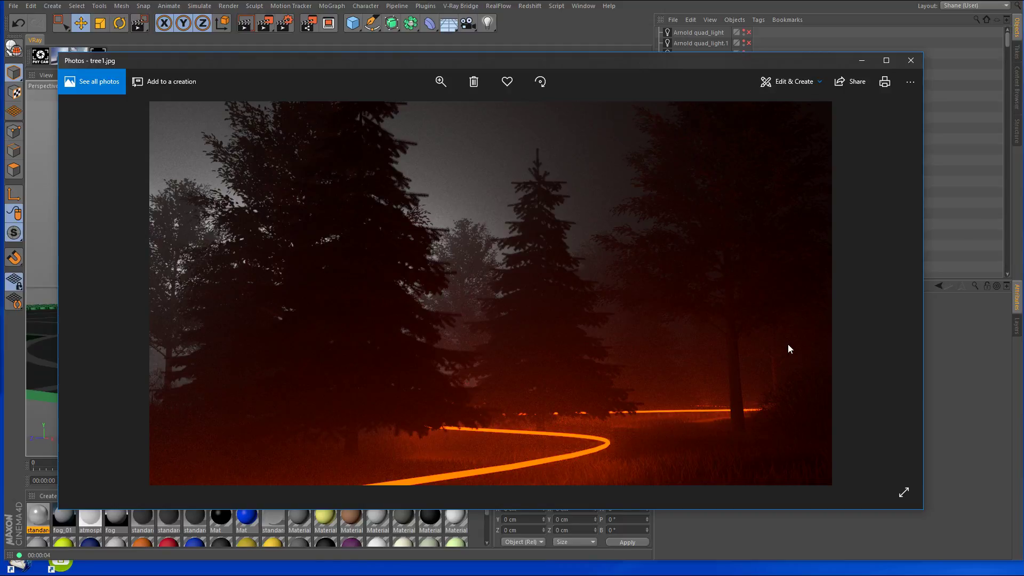
right_click(536, 312)
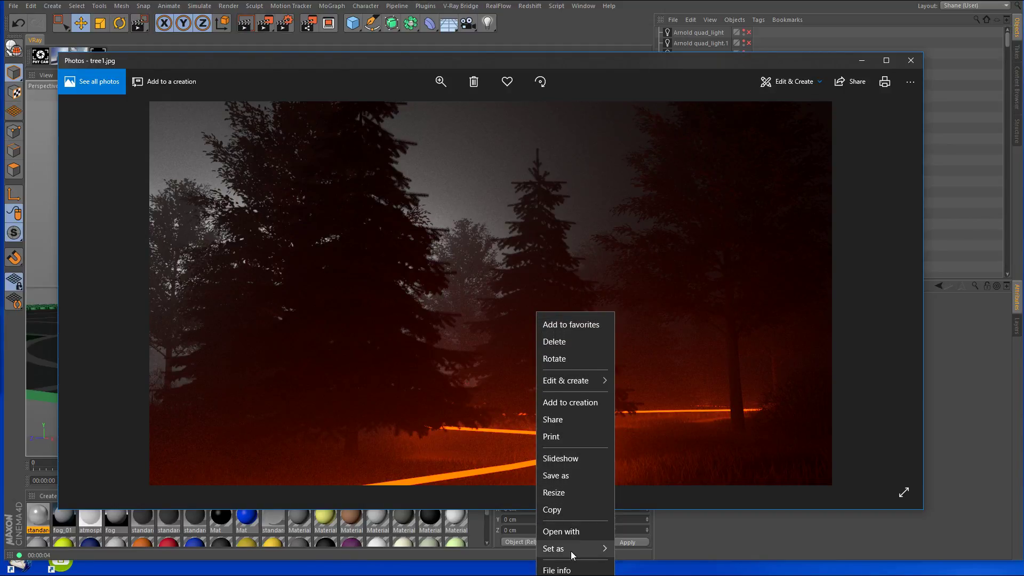
click(481, 341)
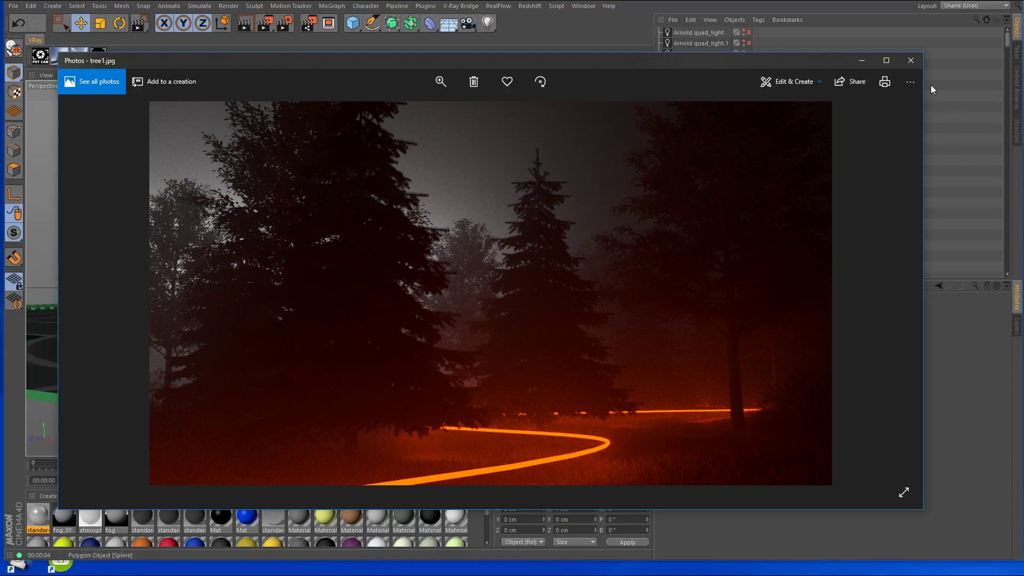
Close the tree1.jpg image, and close the 6392 - Airport.c4d and destiny vray.c4d projects without saving their changes.
click(913, 63)
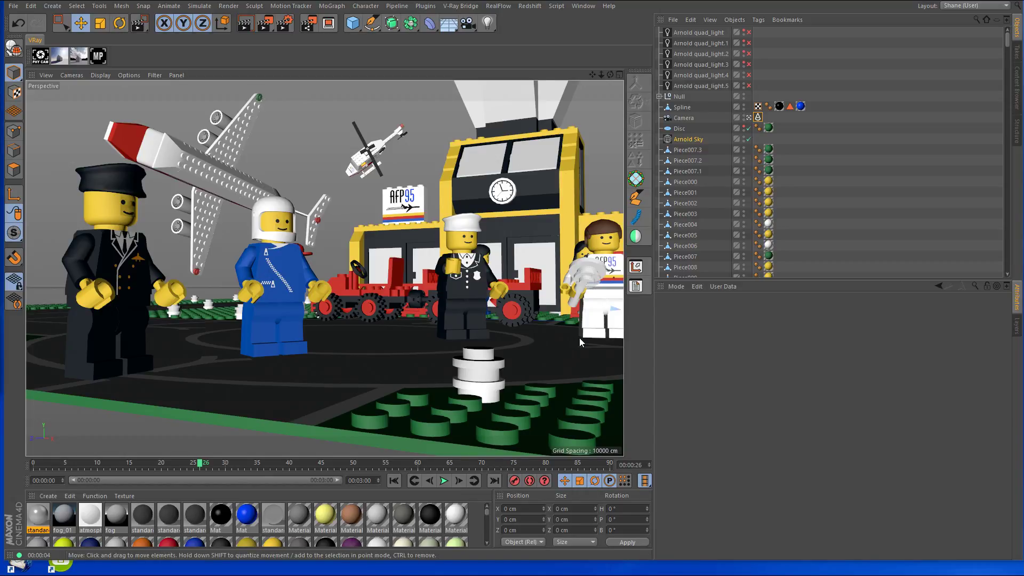
click(12, 7)
click(37, 68)
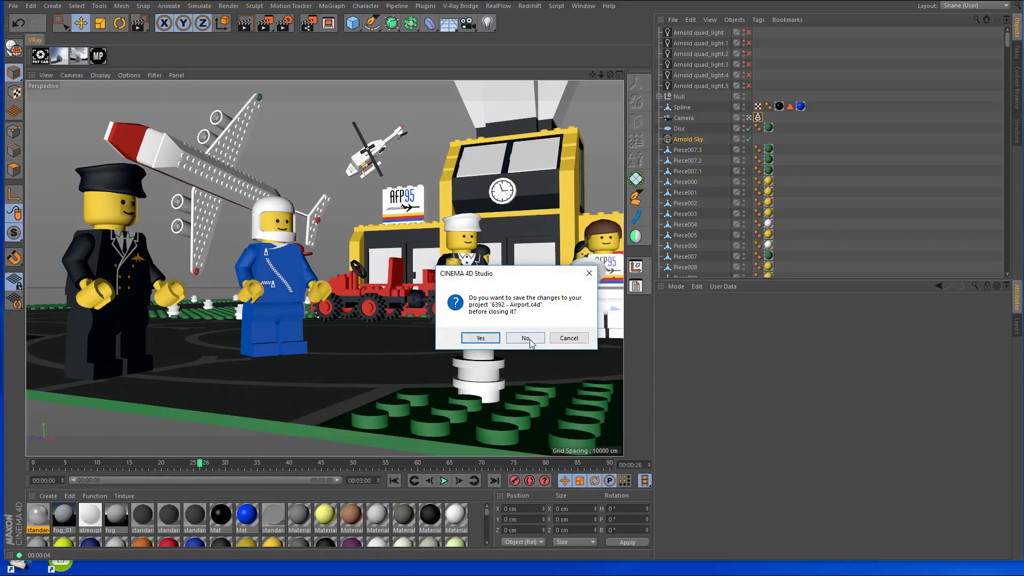
click(530, 339)
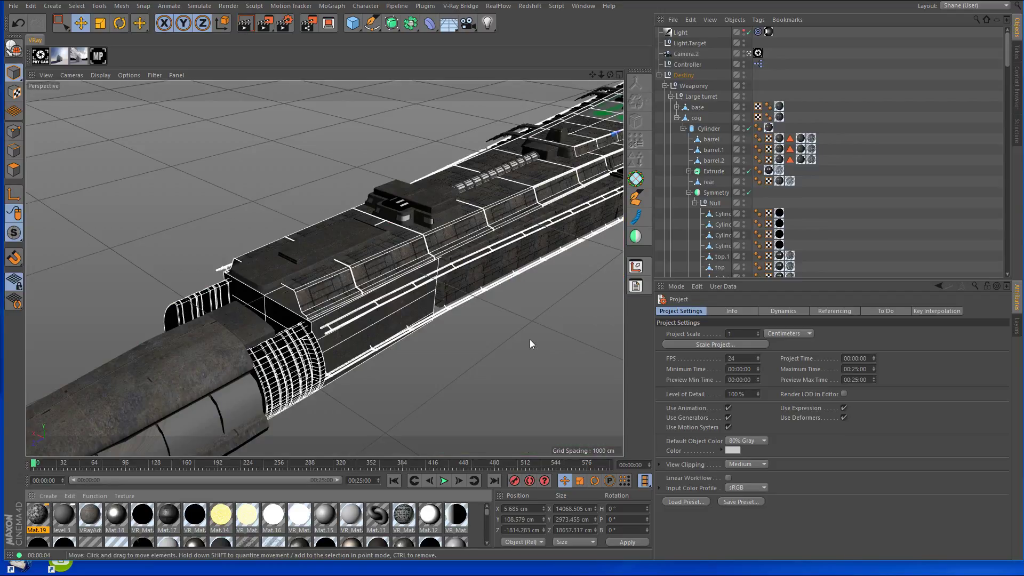
click(11, 8)
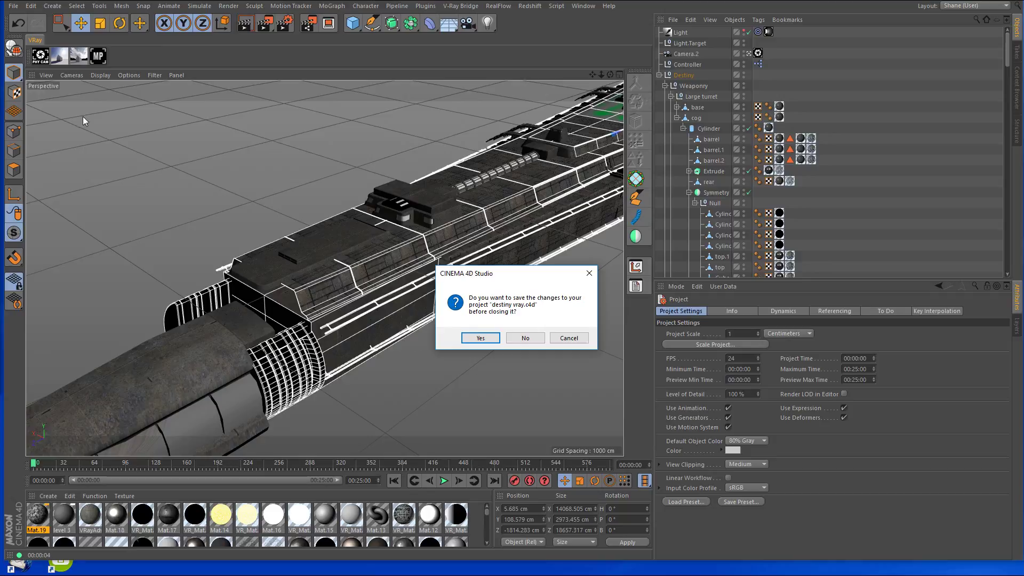
click(527, 338)
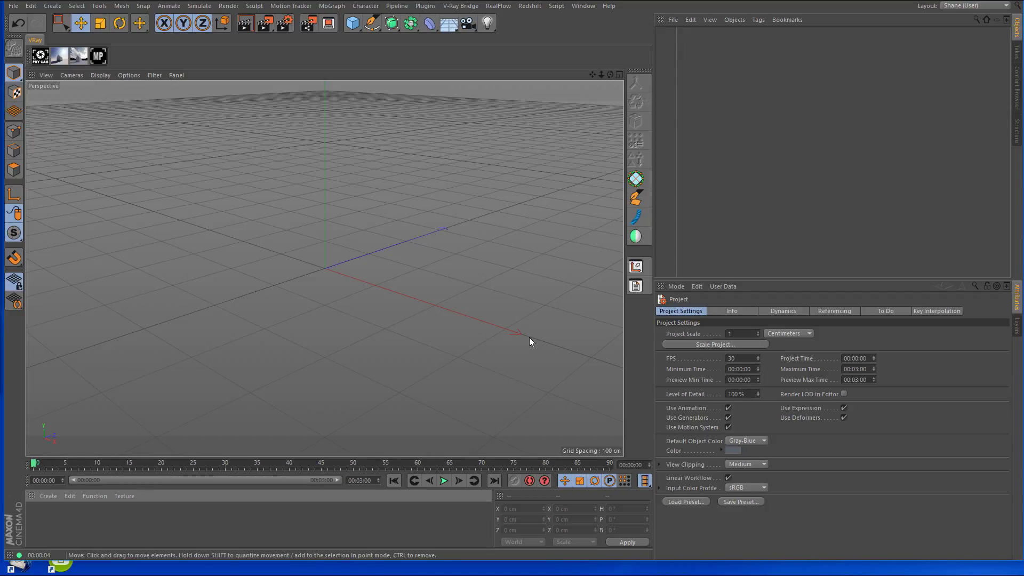
Switch to Photos to view throttle1.jpg, and inspect the throttle2.jpg cockpit render at actual size.
mouse_move(16, 568)
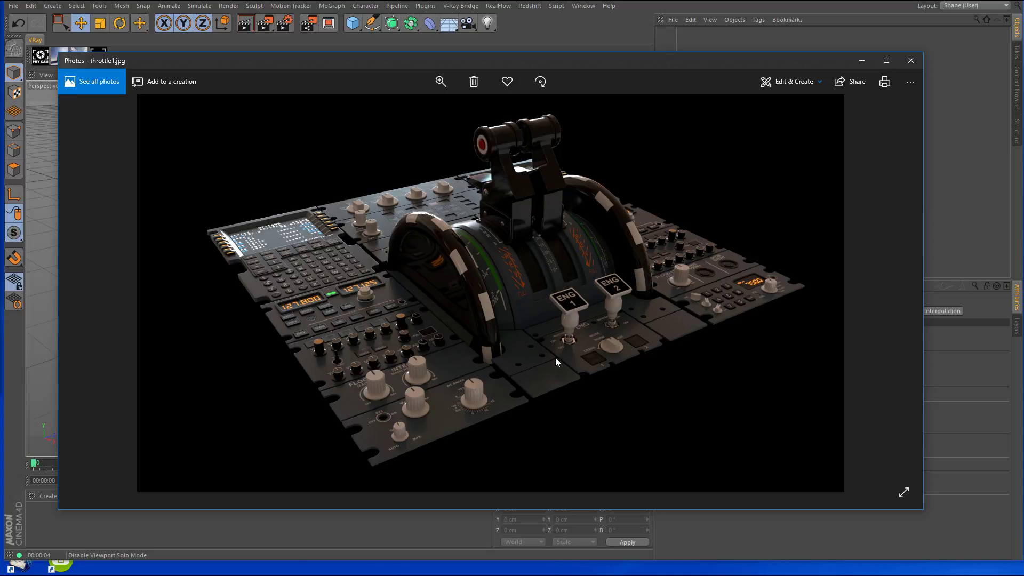
click(897, 294)
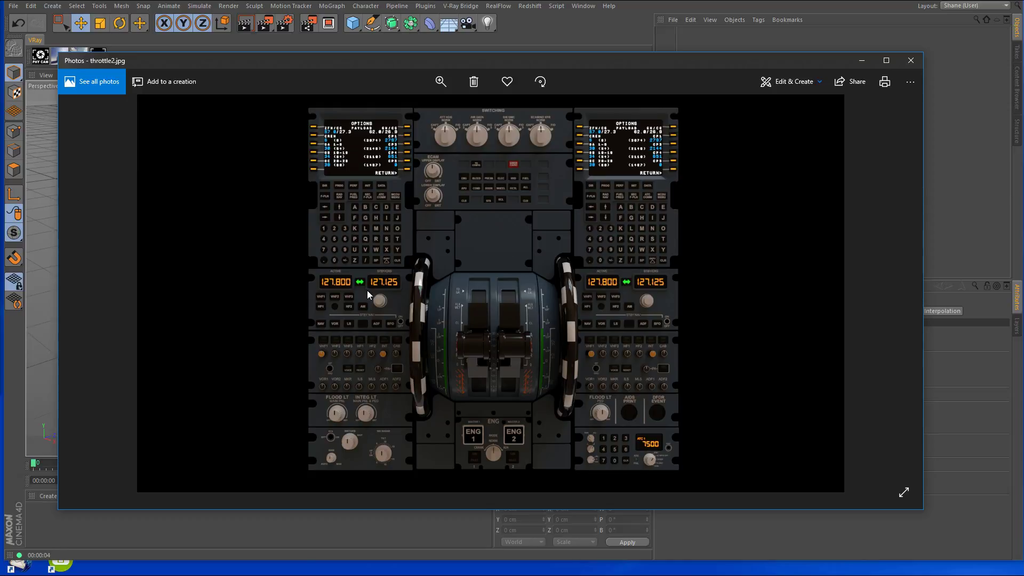
right_click(466, 262)
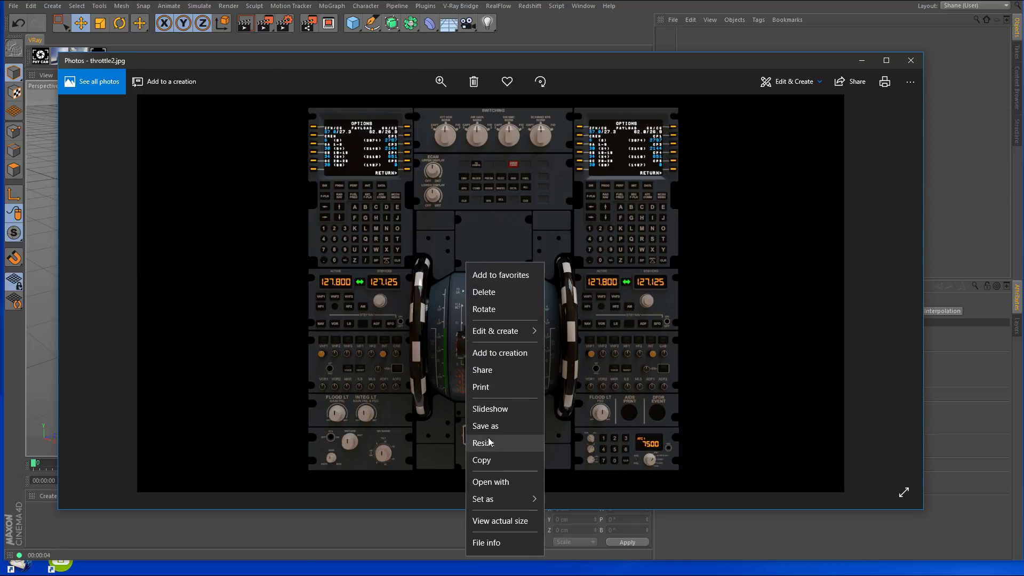
click(500, 520)
drag(388, 427, 576, 388)
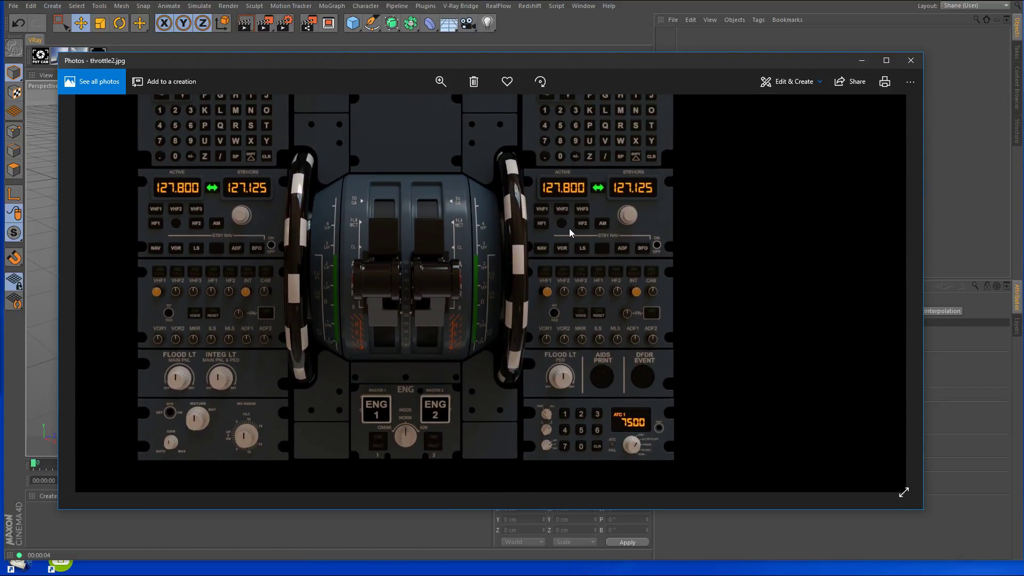
drag(569, 229, 632, 419)
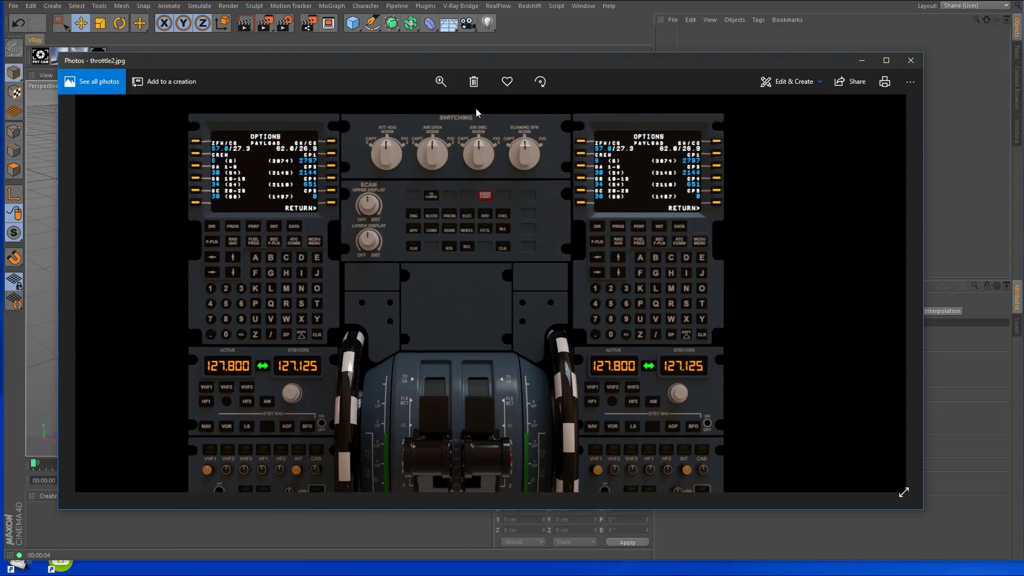
drag(472, 394, 472, 350)
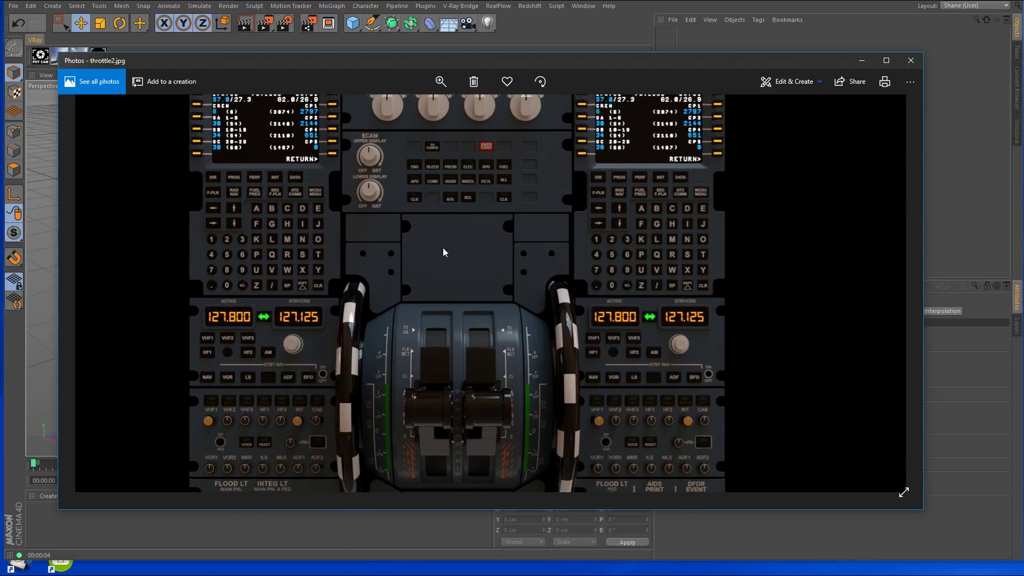
drag(440, 242, 501, 365)
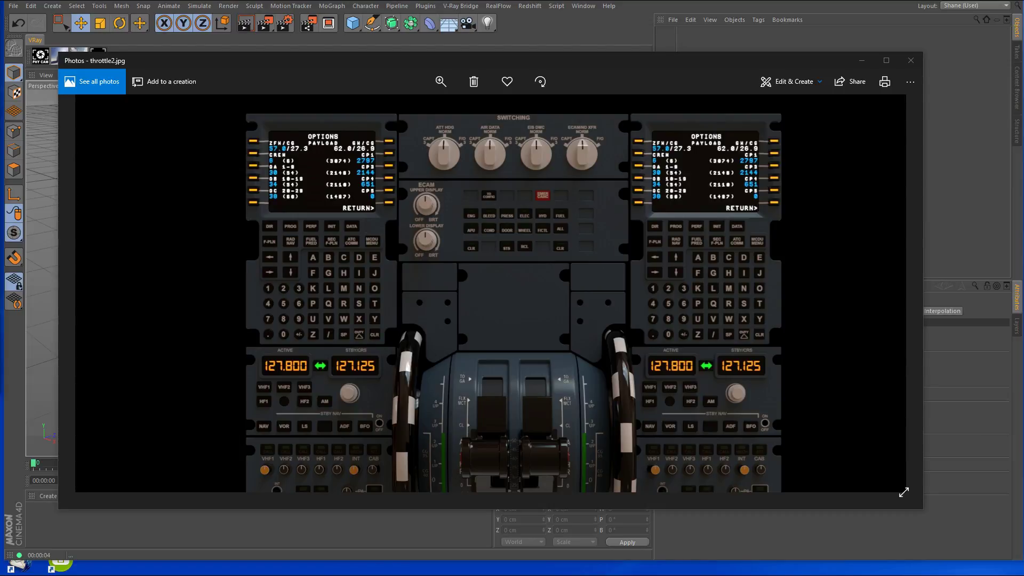
Switch to the web browser showing the artist's Behance profile, enlarge and reposition its window, and highlight the profile address.
key(alt+Tab)
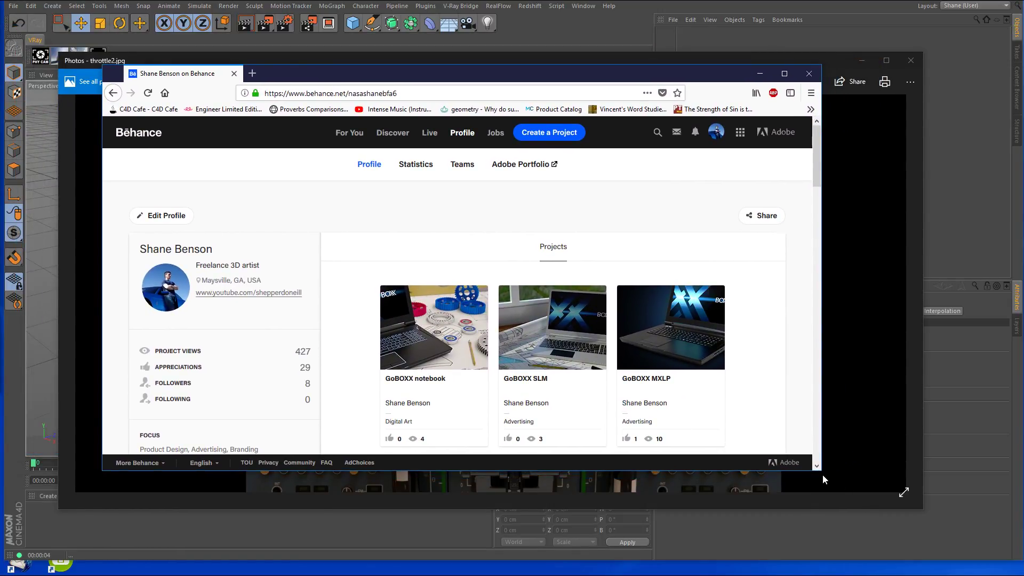
drag(821, 470, 939, 536)
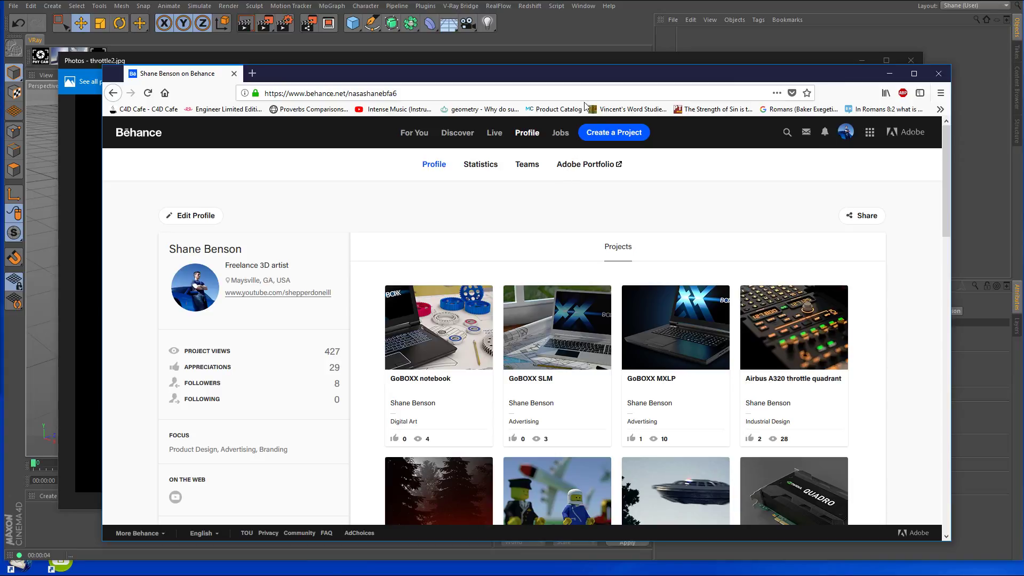
drag(588, 78, 581, 63)
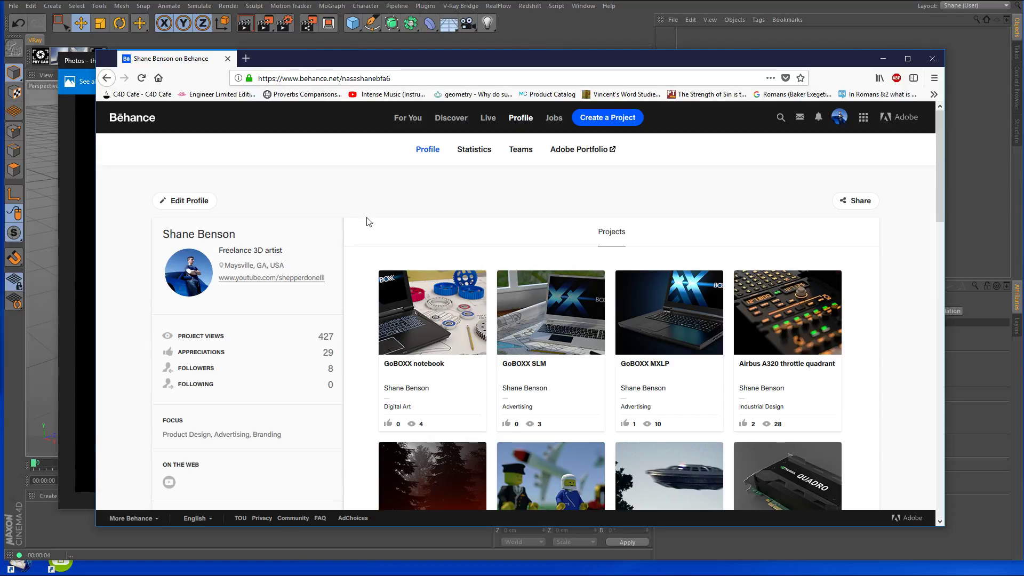
click(357, 78)
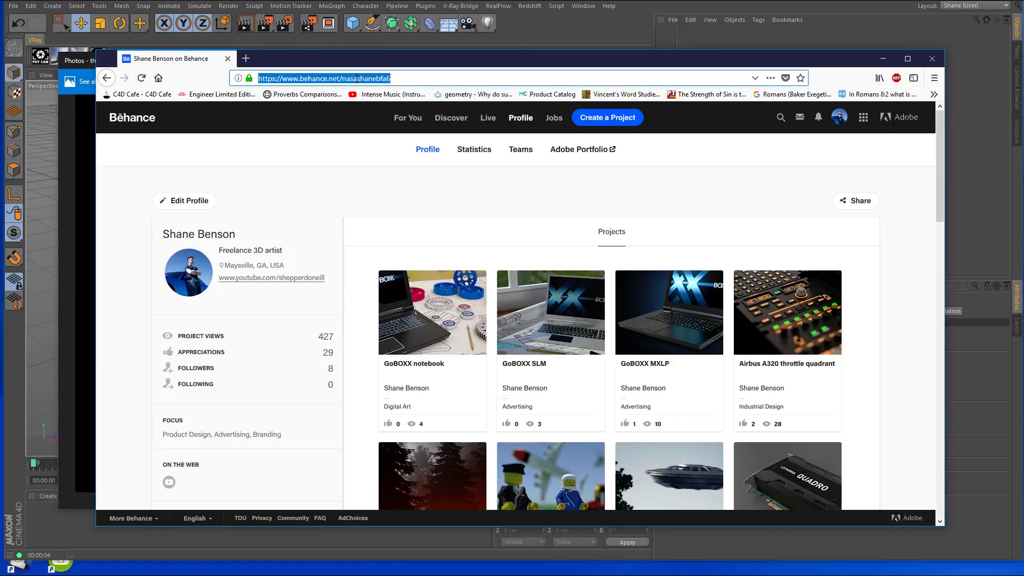
click(376, 106)
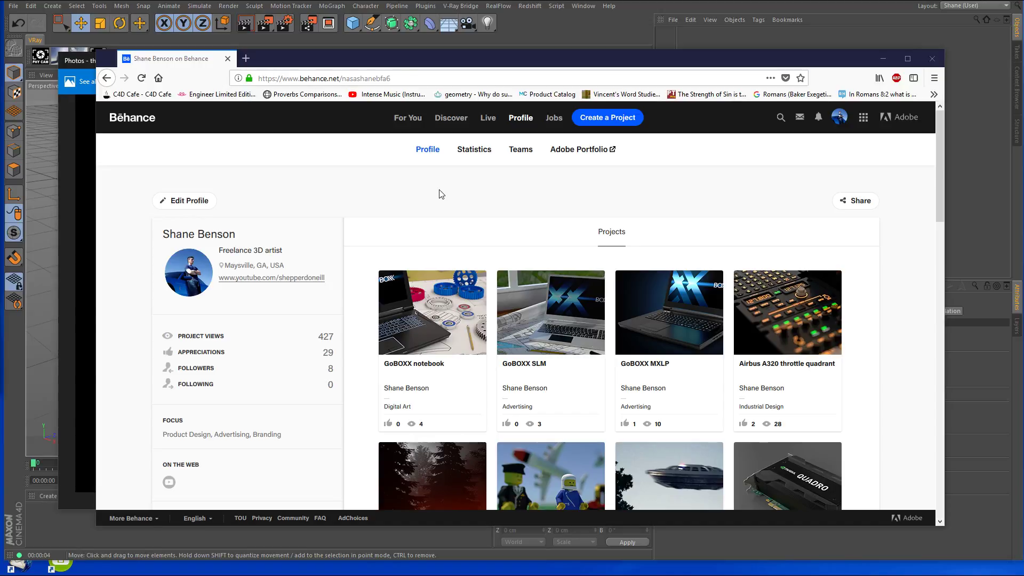
Look through the project thumbnails on the Behance profile down to the last one and back to the first row.
scroll(869, 350, down, 4)
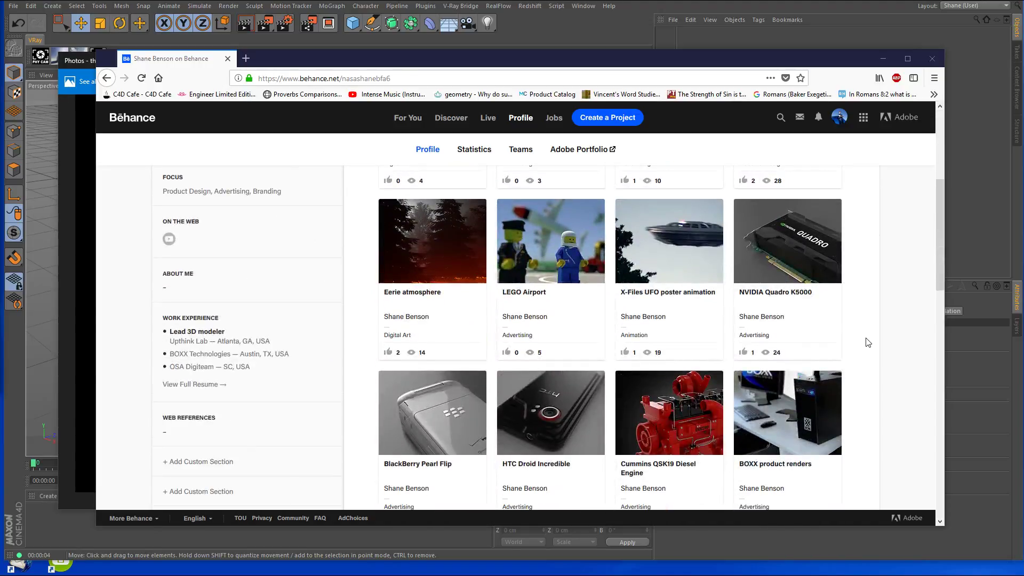
scroll(868, 342, down, 10)
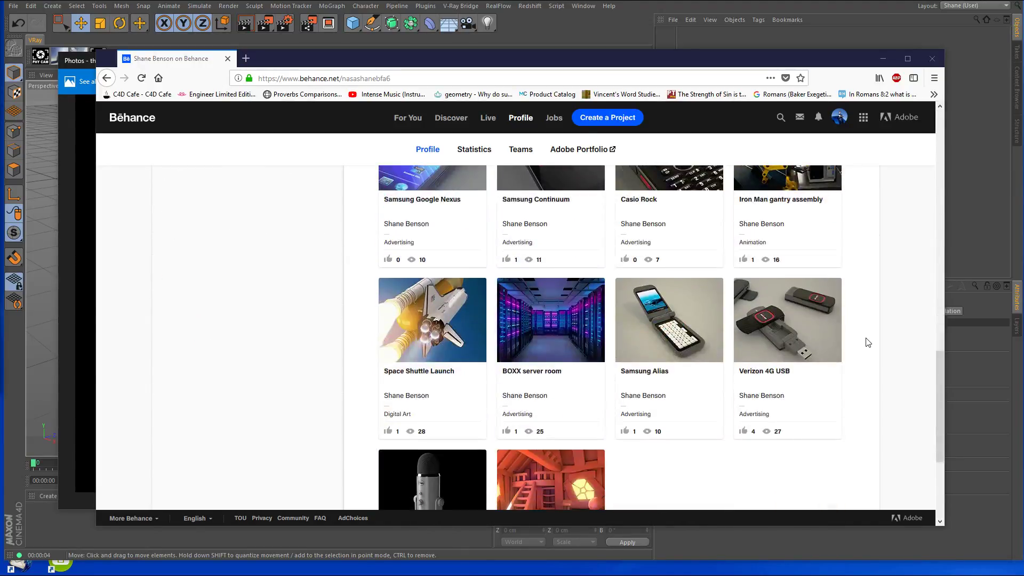
scroll(853, 342, down, 3)
scroll(845, 342, up, 2)
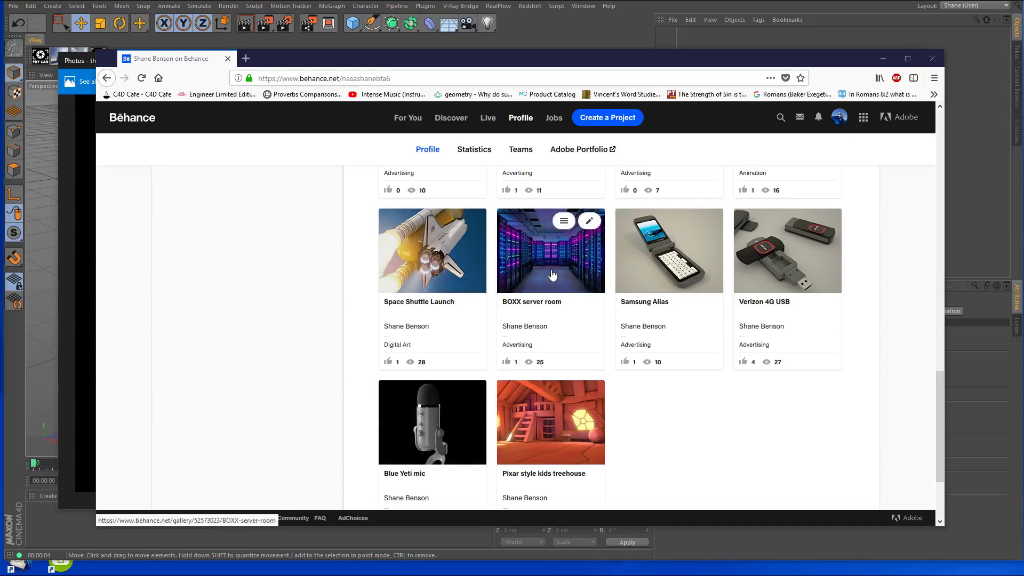
scroll(688, 344, up, 4)
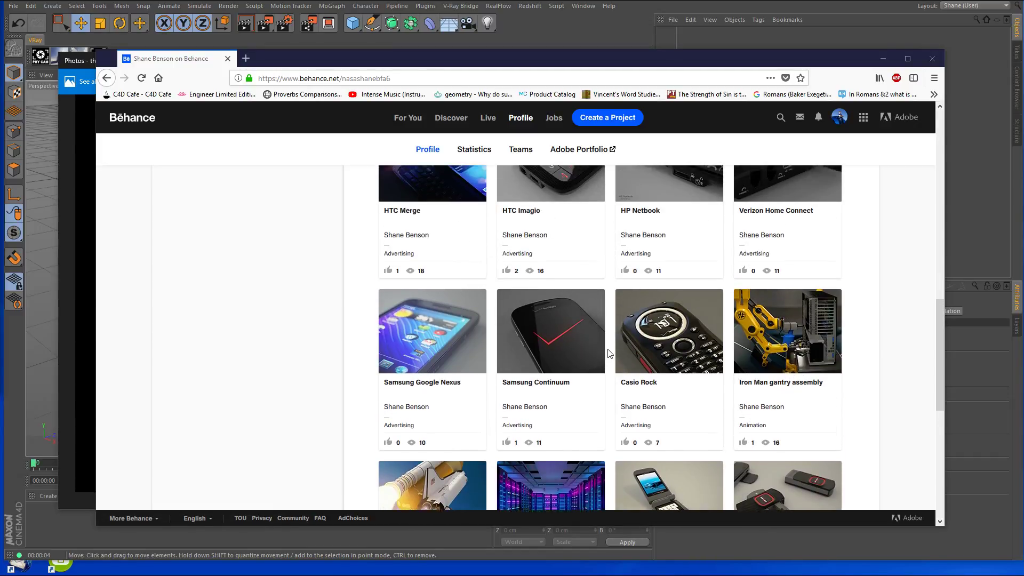
scroll(610, 353, up, 2)
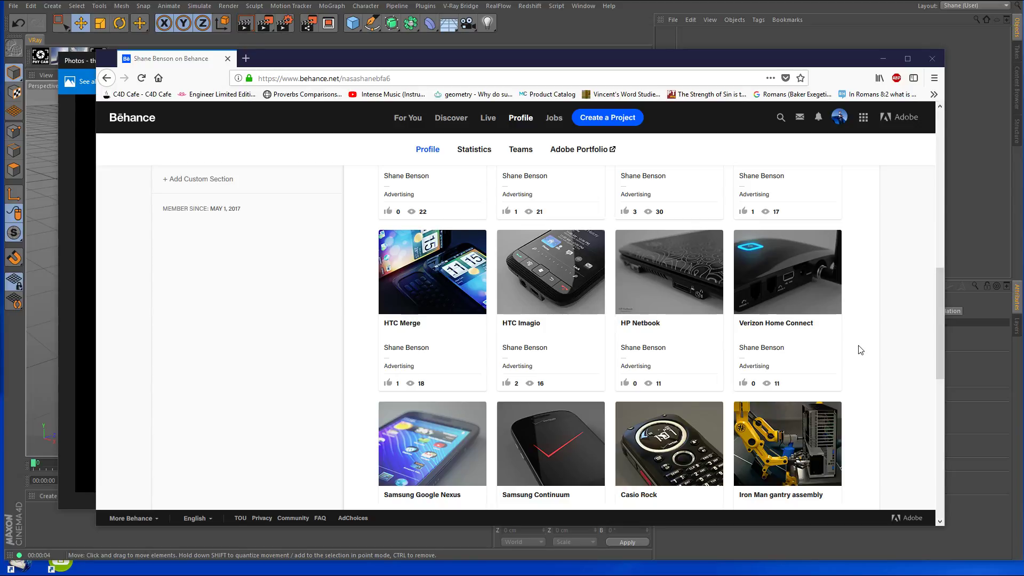
scroll(859, 336, up, 5)
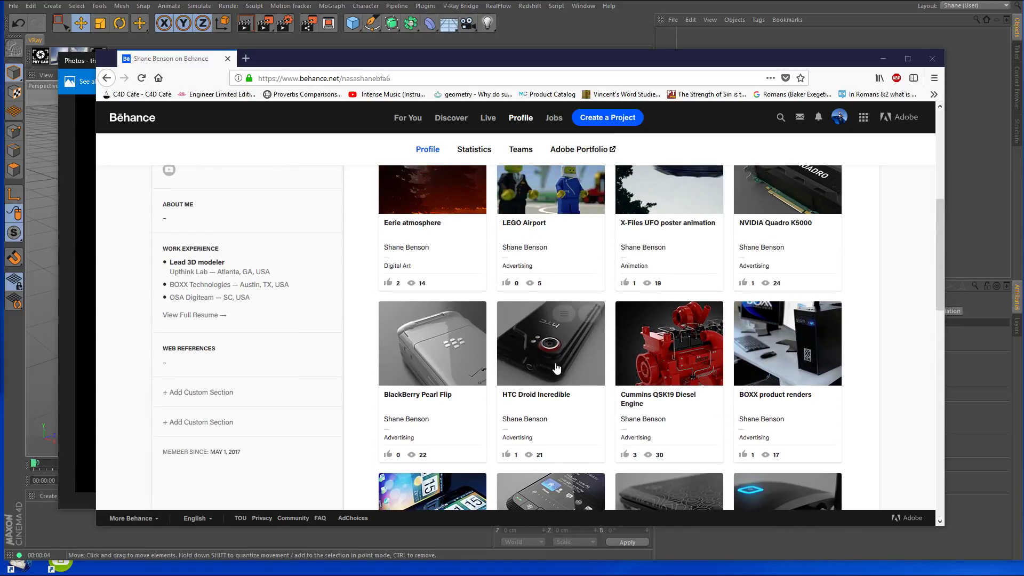
scroll(871, 297, up, 1)
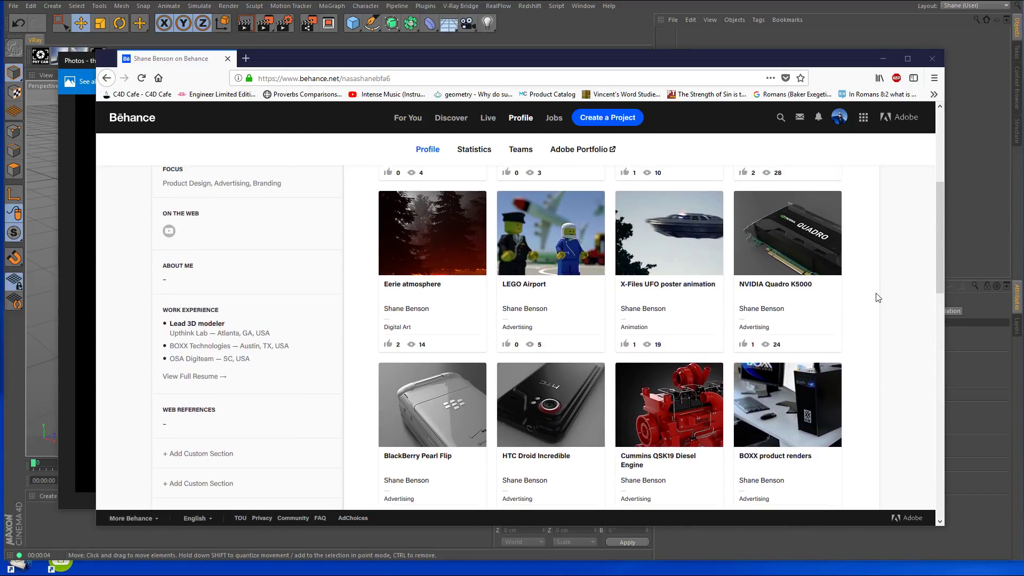
scroll(878, 297, up, 3)
Open the GoBOXX notebook project and examine its laptop render and the 3D CNC production assets render.
mouse_move(454, 249)
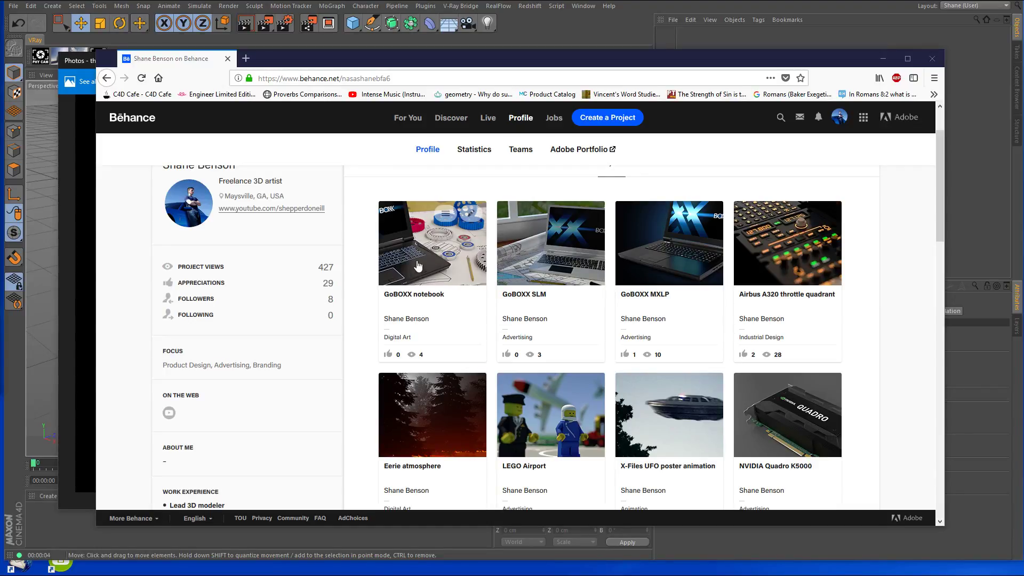
click(454, 247)
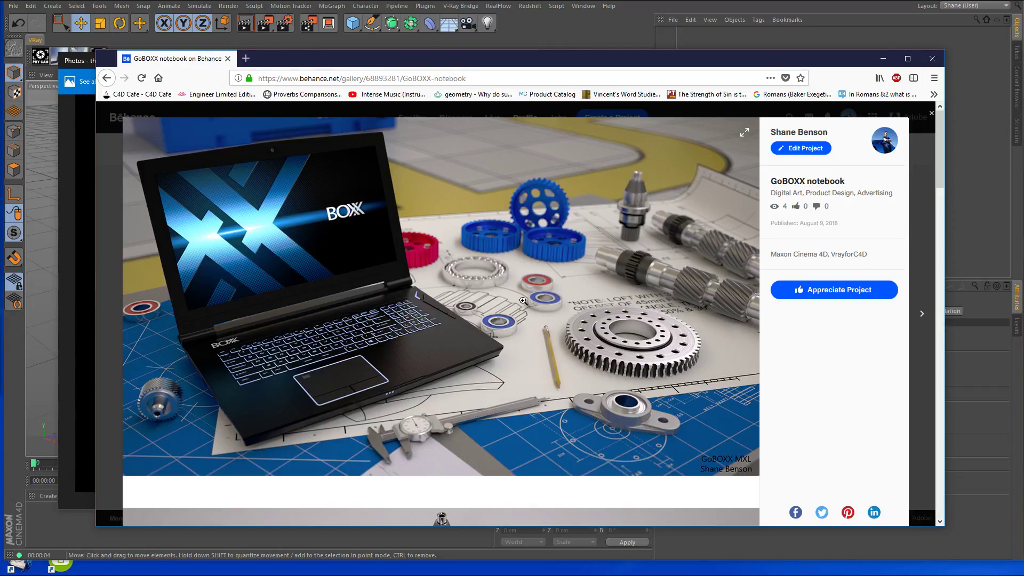
scroll(661, 336, down, 5)
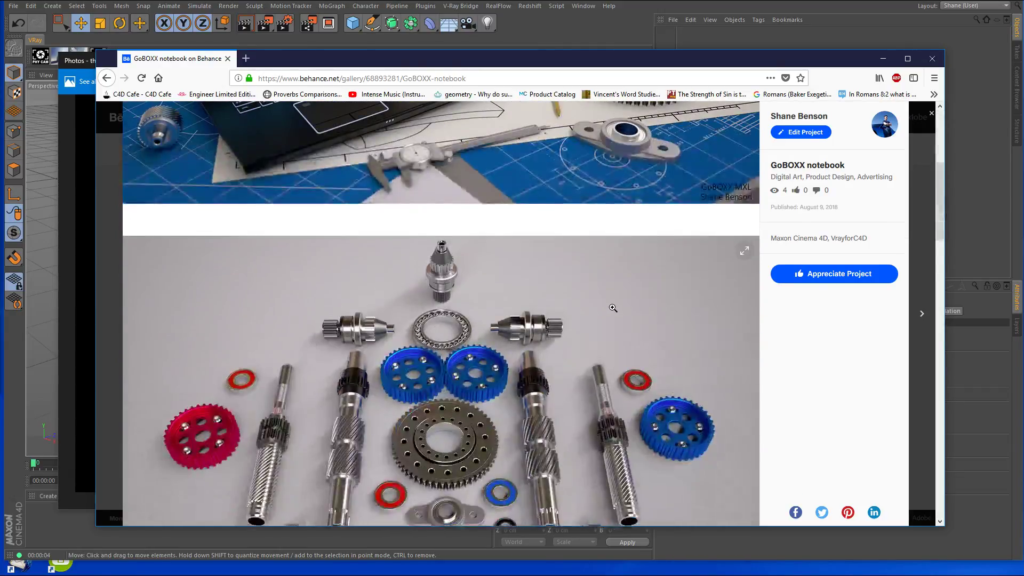
scroll(613, 308, down, 3)
scroll(604, 306, up, 6)
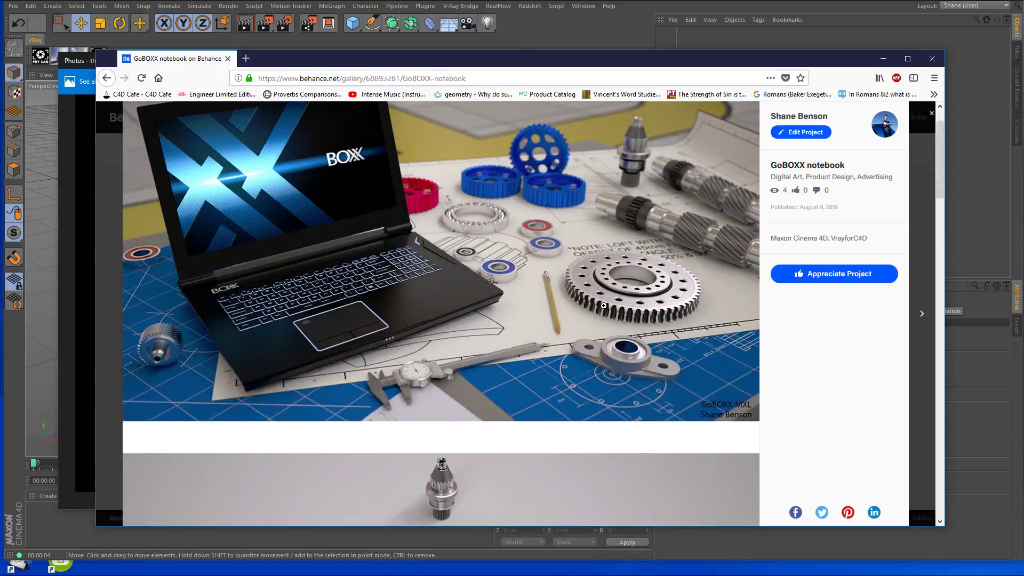
scroll(440, 327, up, 1)
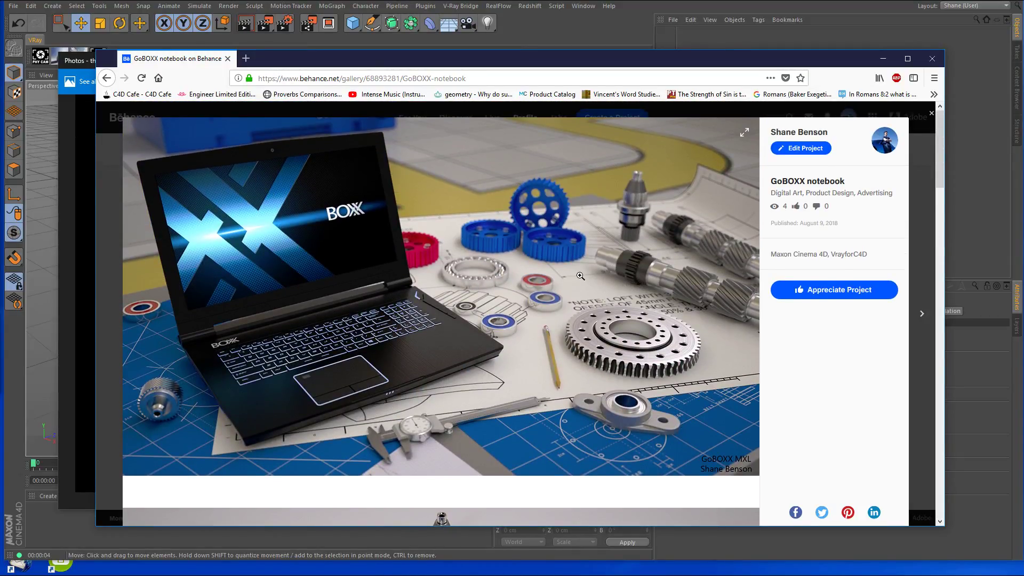
scroll(580, 276, down, 7)
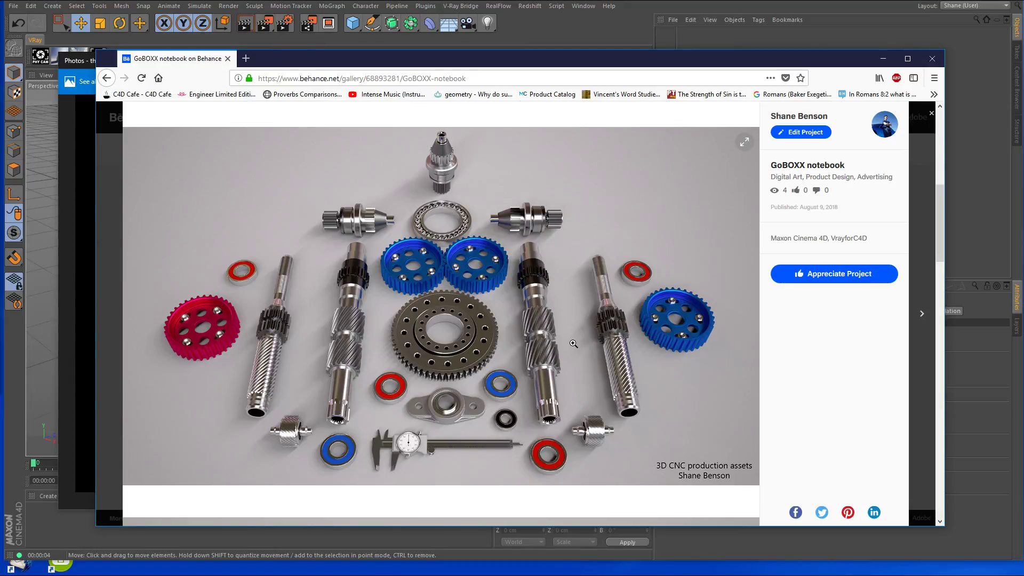
scroll(574, 343, up, 6)
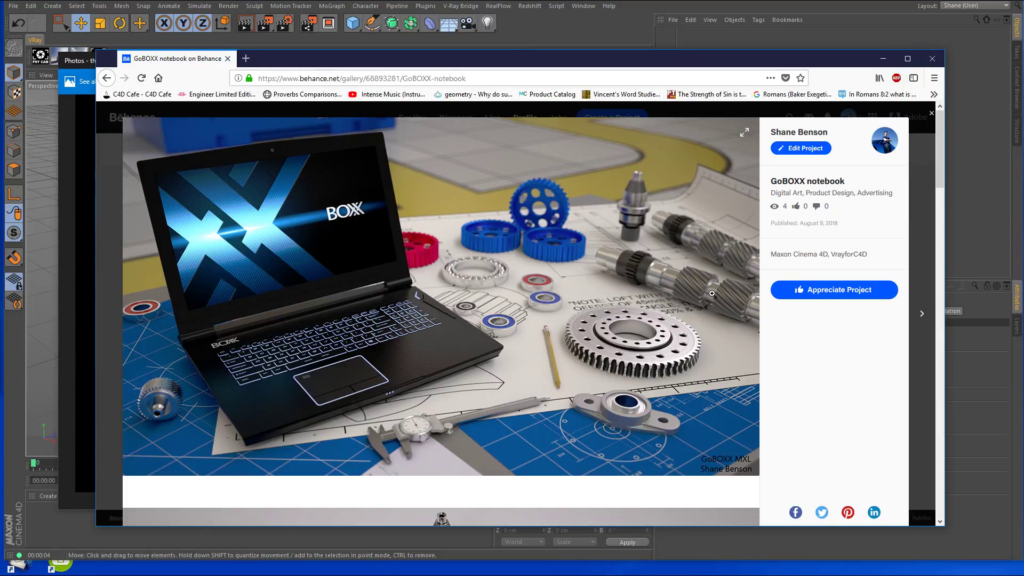
scroll(712, 293, down, 6)
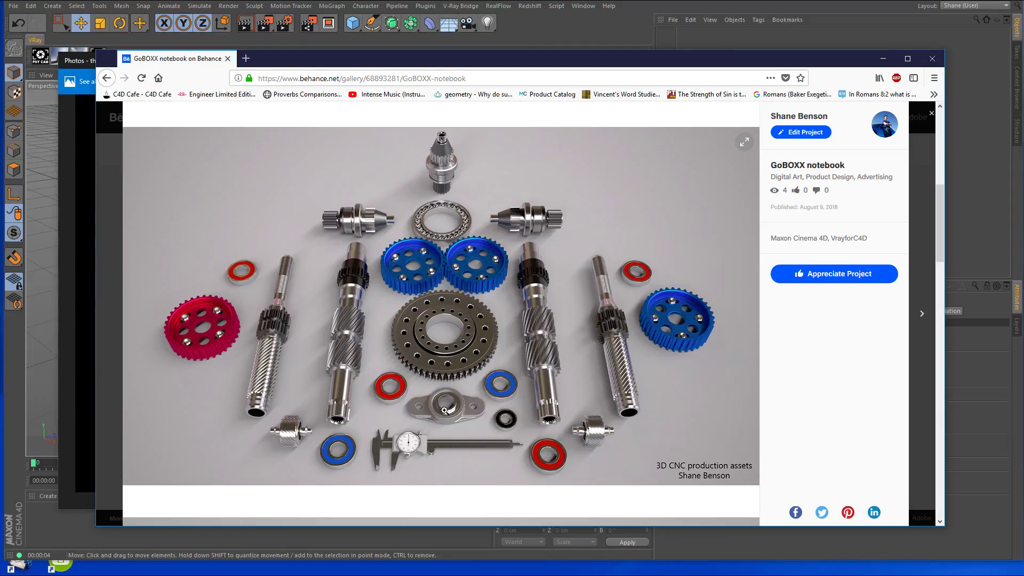
Enlarge the 3D CNC production assets render to full size and view its lower part.
click(445, 411)
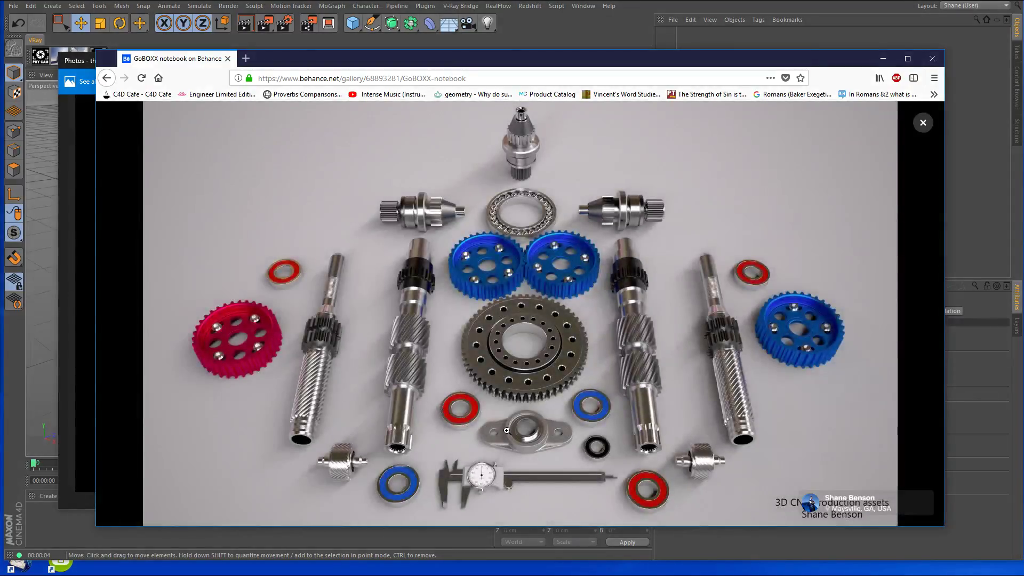
click(523, 405)
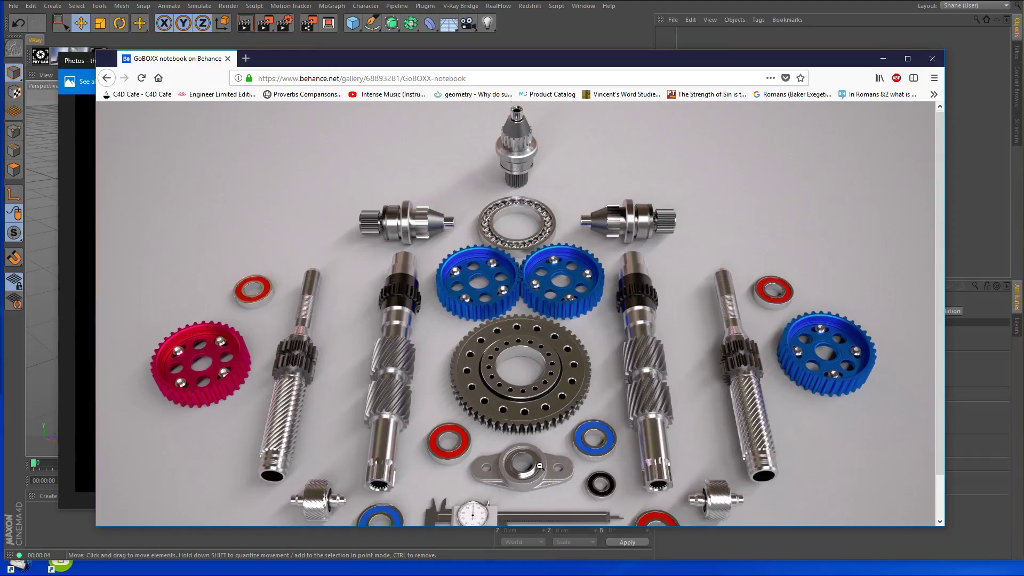
scroll(526, 415, down, 1)
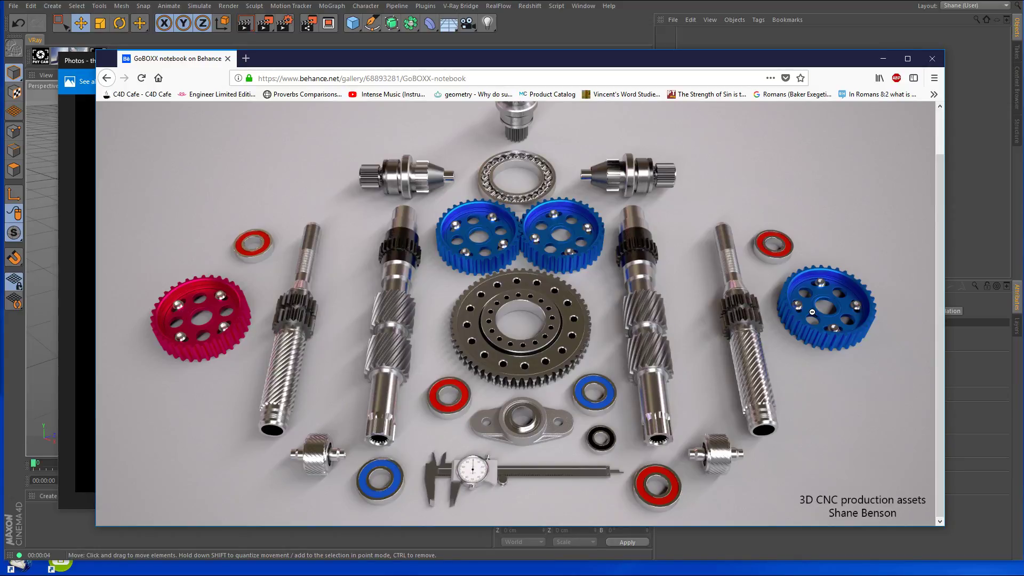
View the whole 3D CNC production assets render, minimize the browser, and close the photo viewer showing throttle2.jpg.
scroll(624, 310, up, 1)
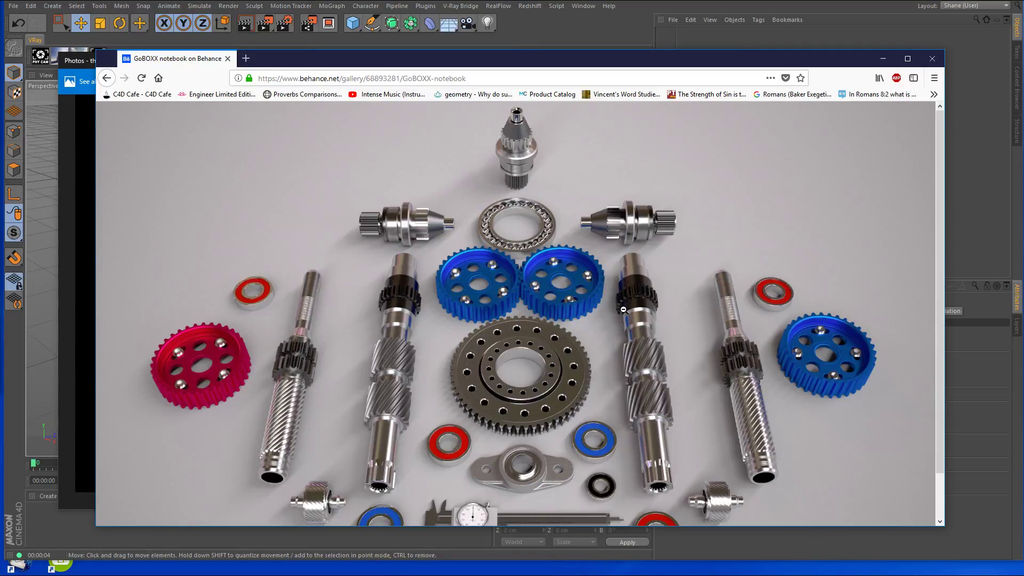
click(624, 309)
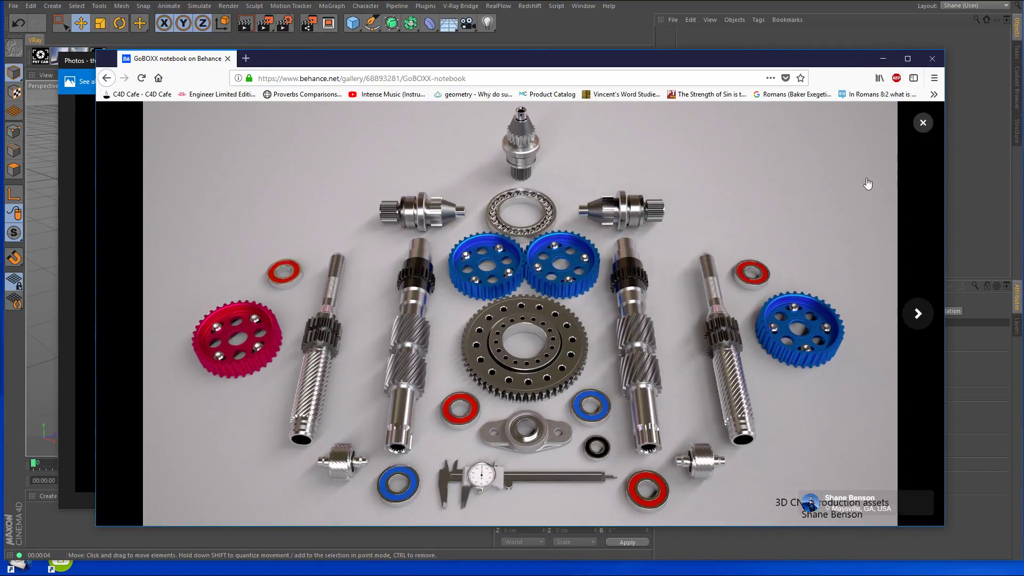
click(923, 123)
click(881, 63)
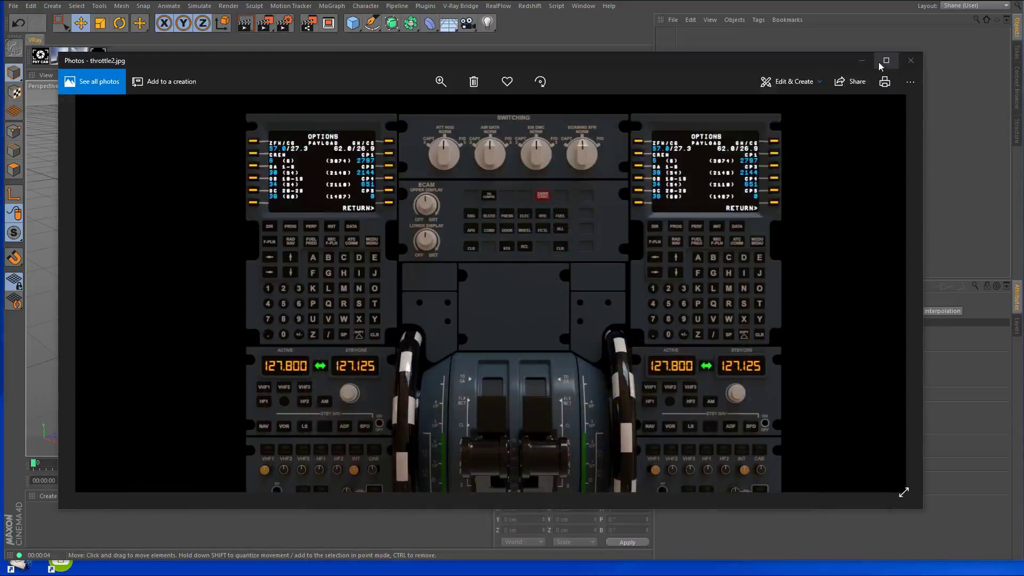
click(911, 61)
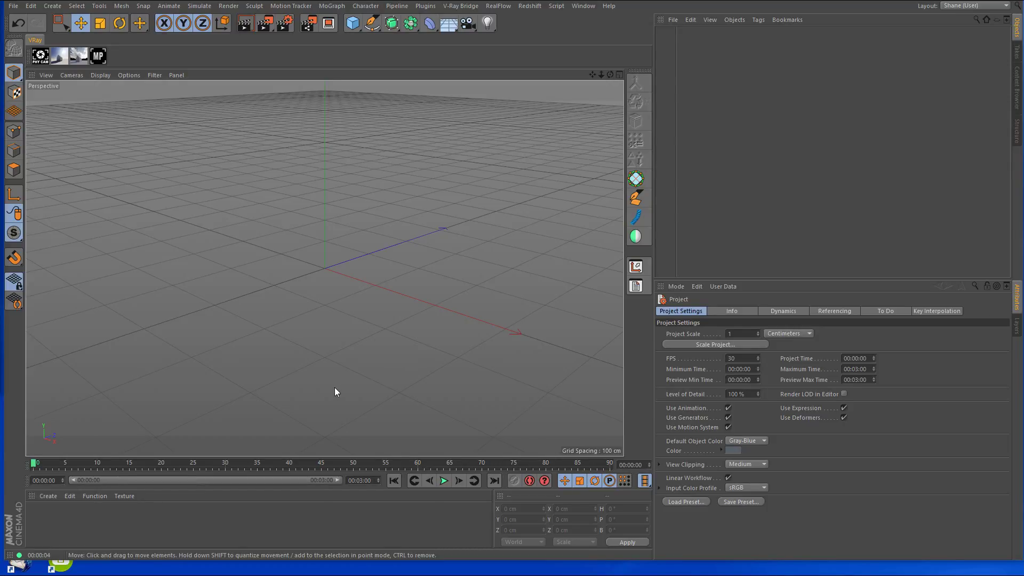
Look through the list of recently opened scene files in Cinema 4D.
click(13, 6)
click(488, 575)
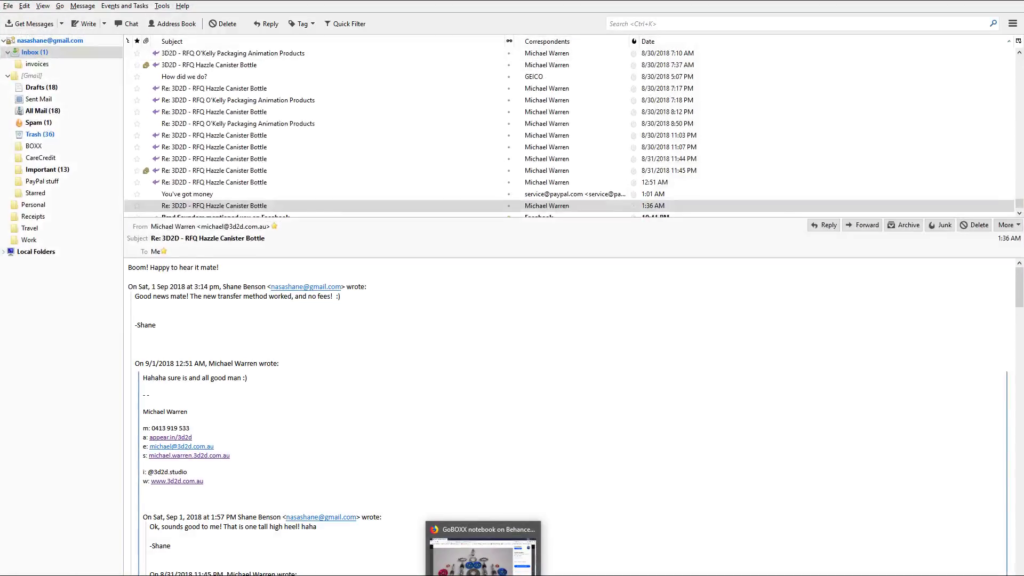
click(962, 0)
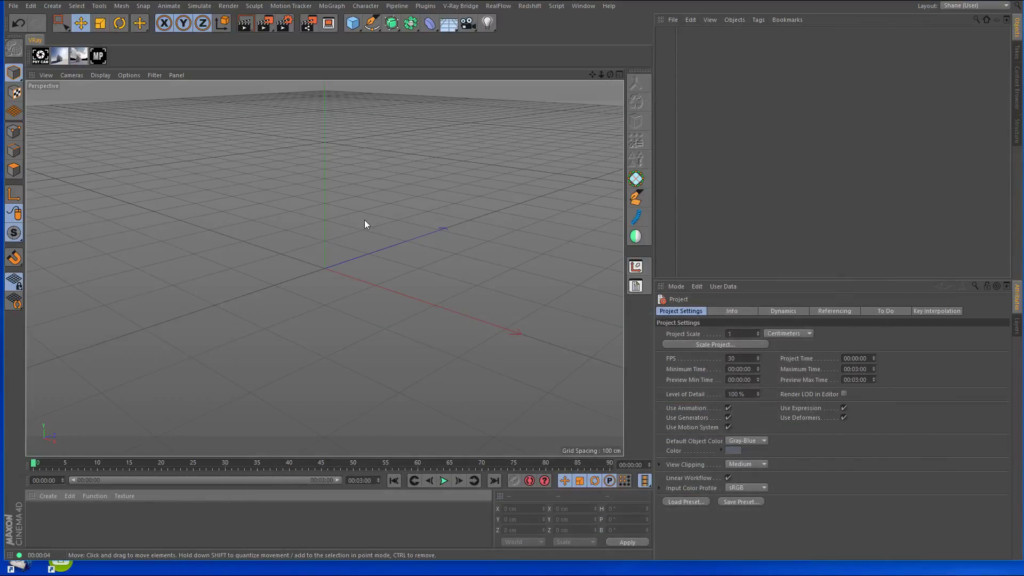
click(14, 7)
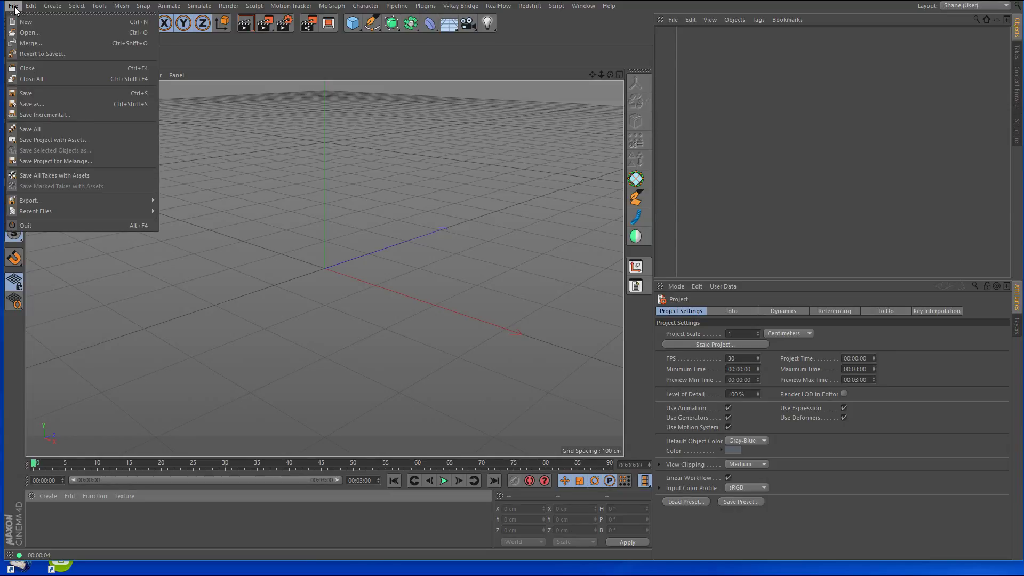
mouse_move(71, 211)
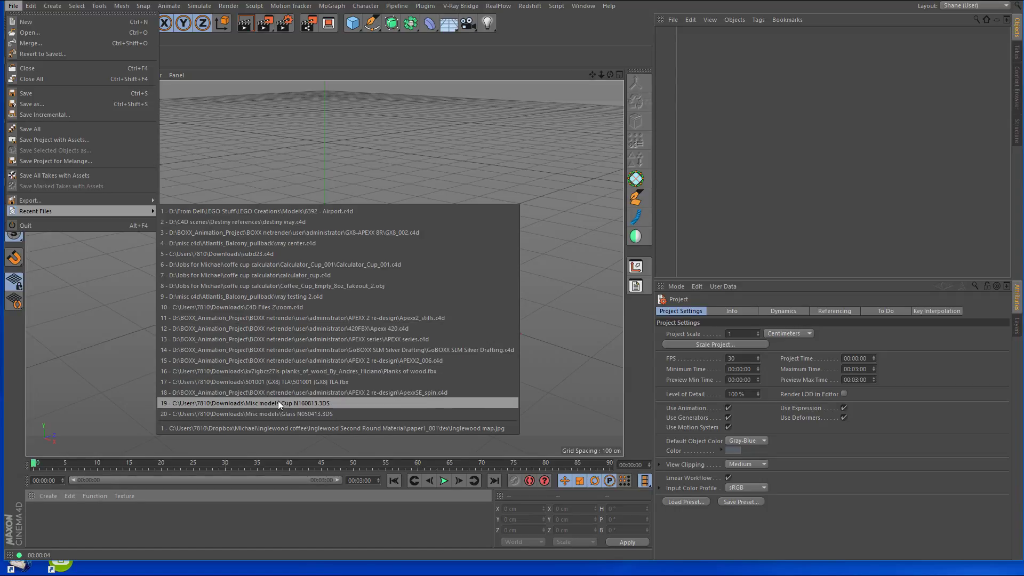
Bring back the browser window showing the CNC assets render and move it off the screen.
click(622, 381)
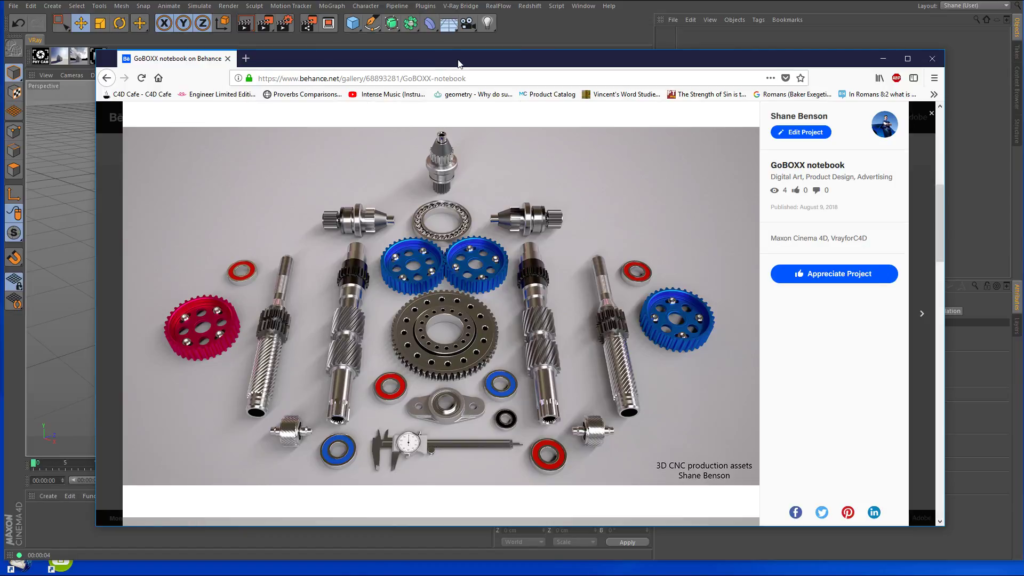
drag(458, 60, 458, 36)
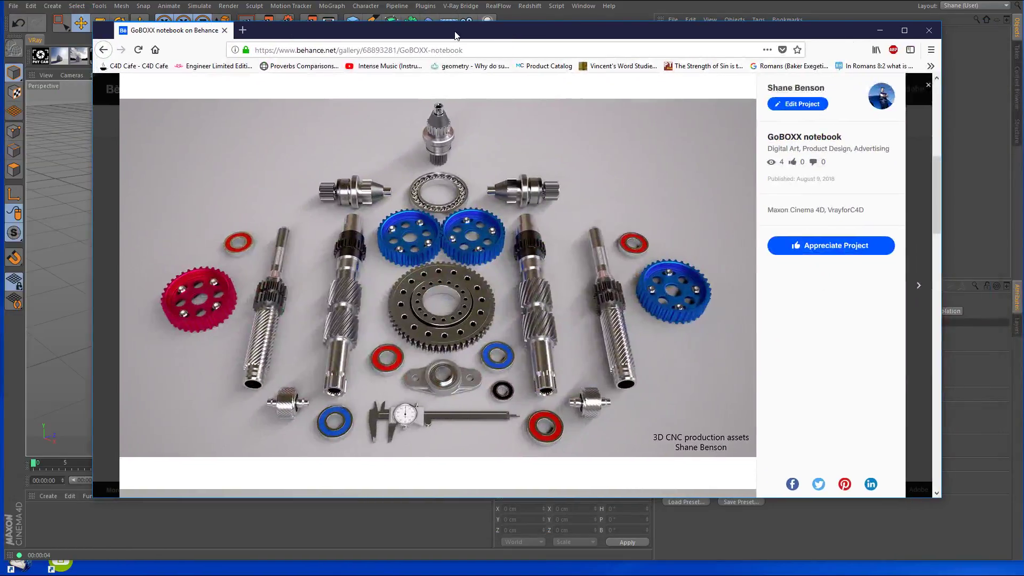
drag(587, 32, 0, 16)
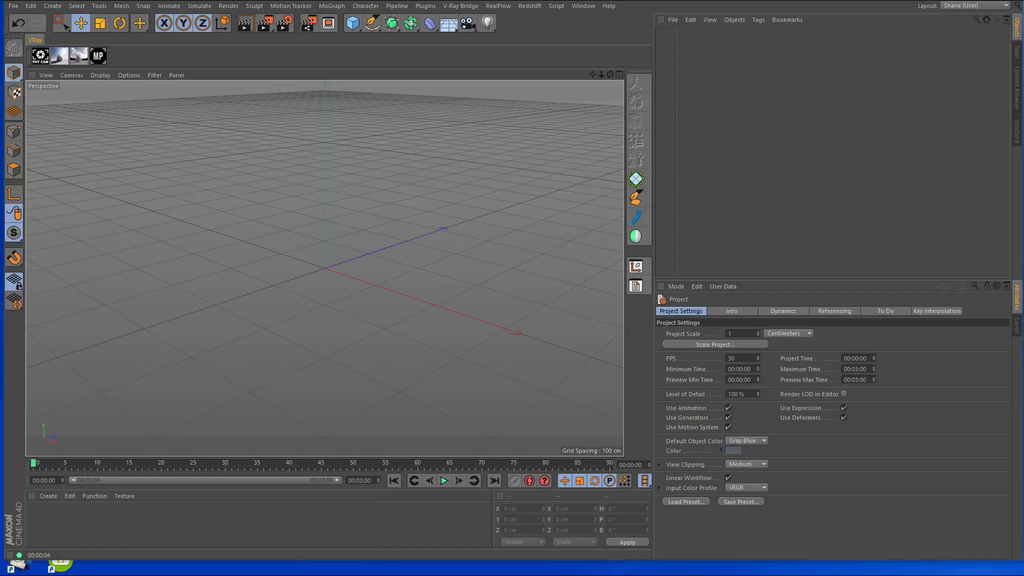
Check the loaded notebook scene's render settings and close them again.
key(ctrl+b)
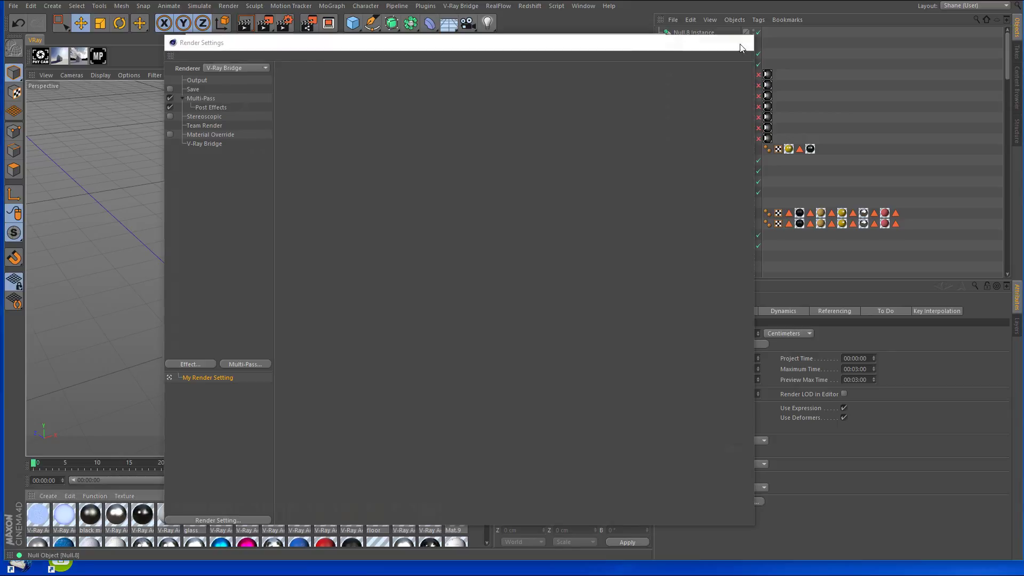
click(741, 43)
click(652, 42)
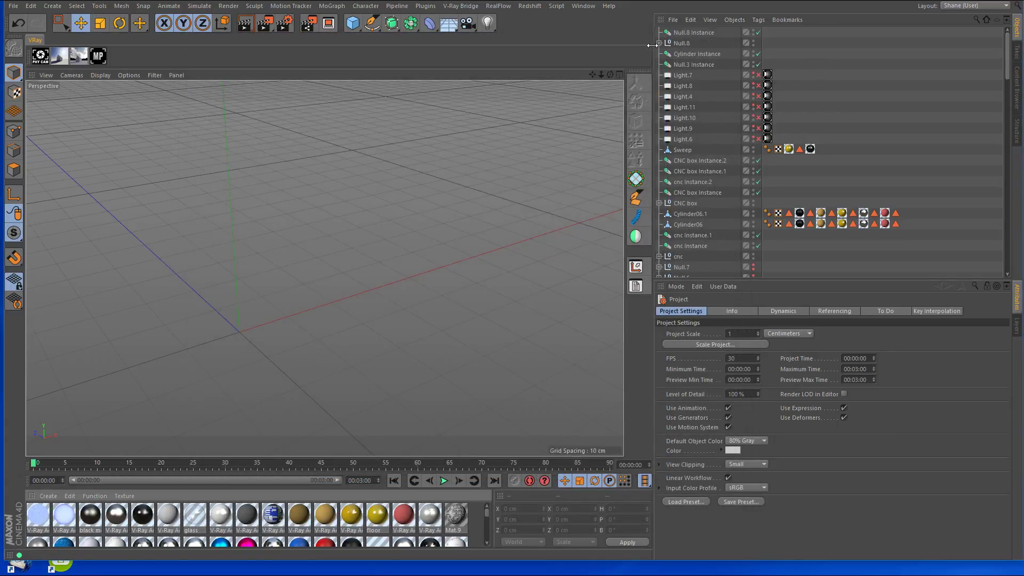
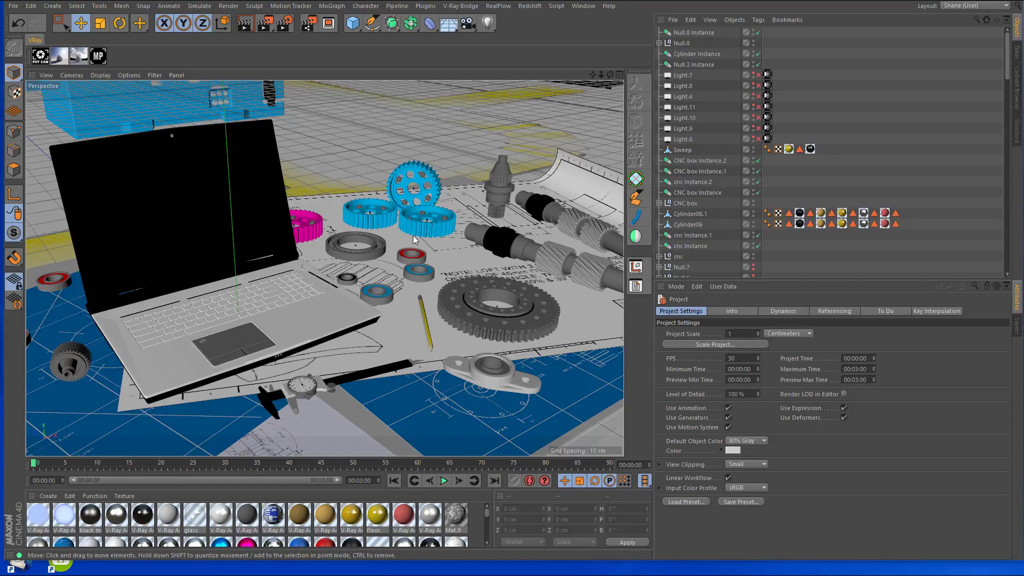
Leave the view of the scene's Camera and look over the laptop and machine parts on the table.
scroll(864, 171, down, 10)
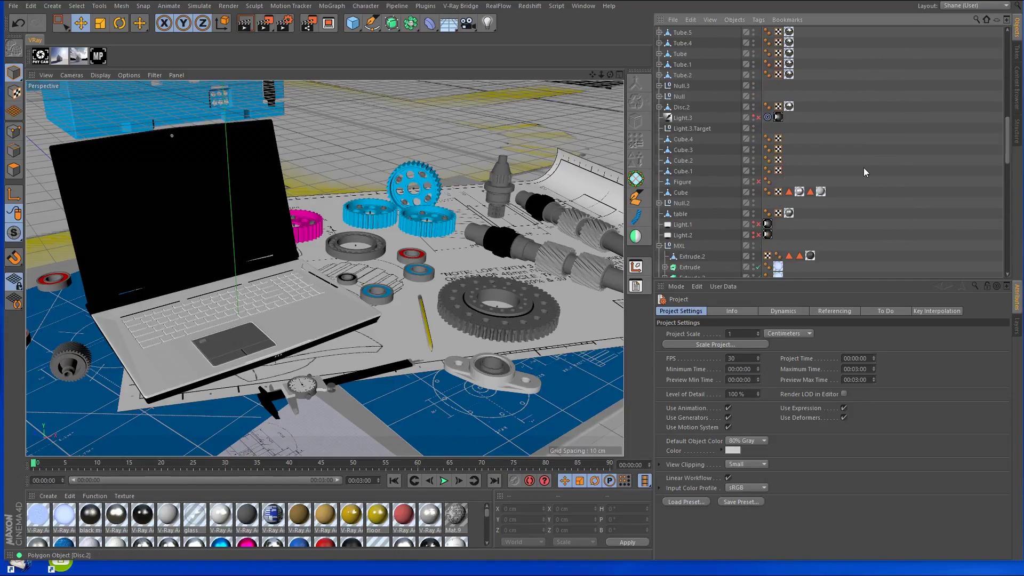
scroll(864, 171, down, 10)
click(762, 219)
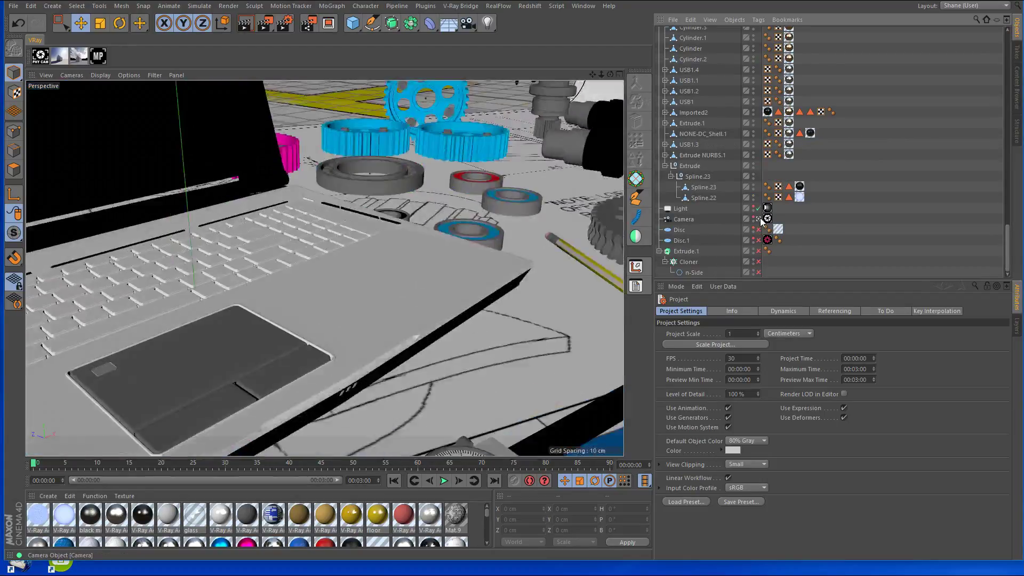
click(759, 219)
alt+right_drag(449, 197, 310, 237)
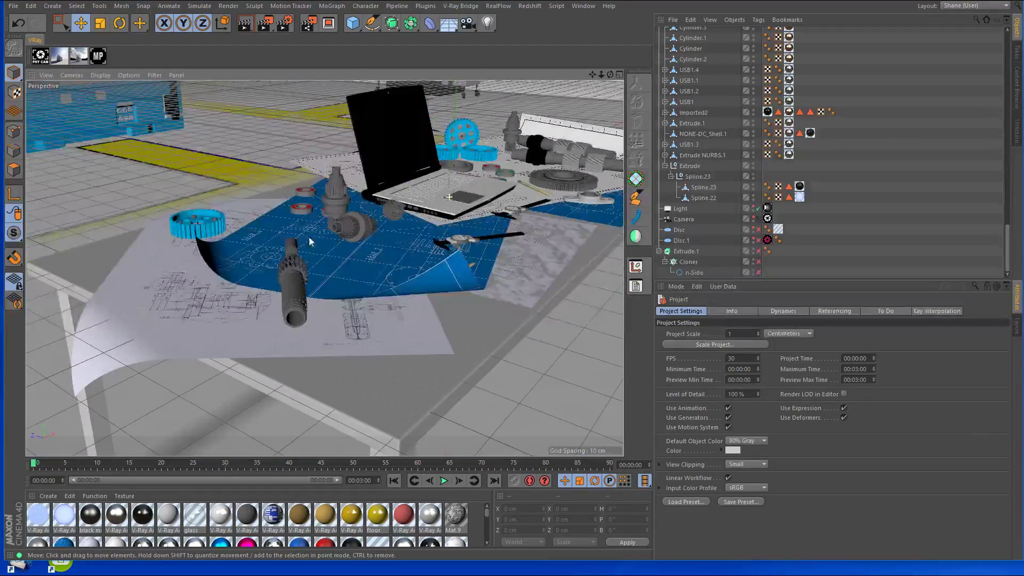
alt+drag(481, 209, 189, 167)
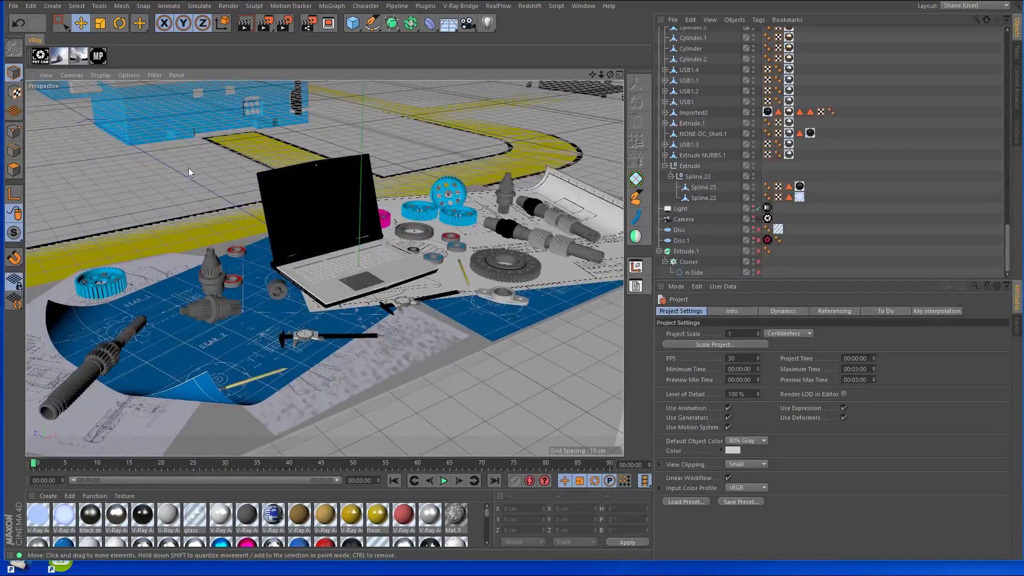
Hide the grid in the perspective viewport and frame the laptop with the blueprints around it.
click(127, 74)
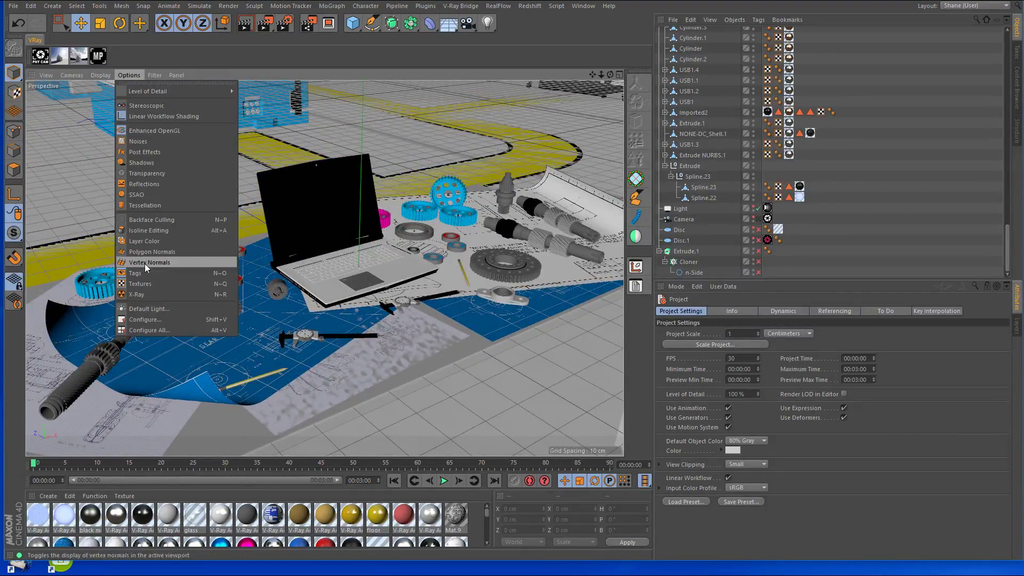
mouse_move(148, 75)
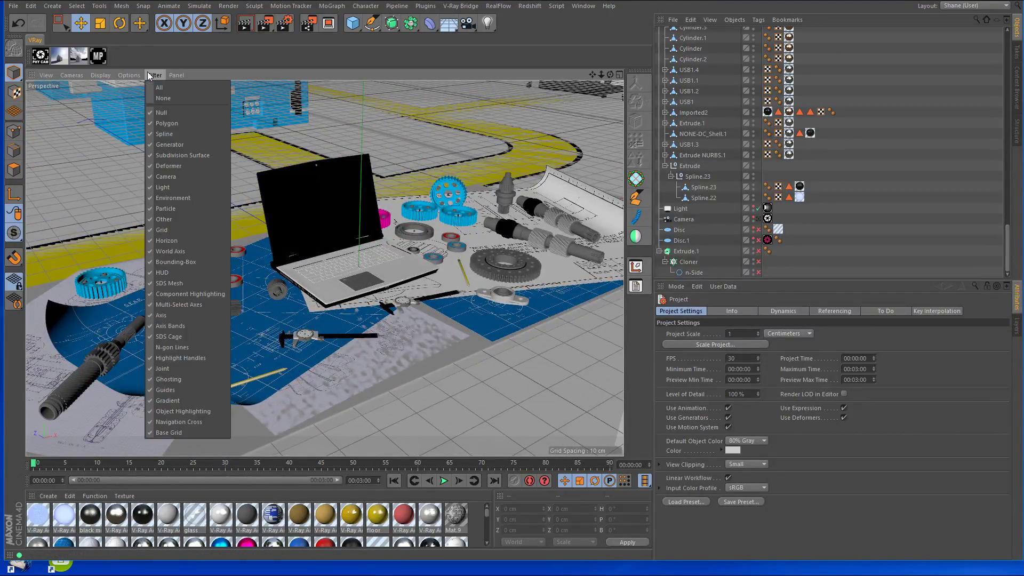
click(171, 230)
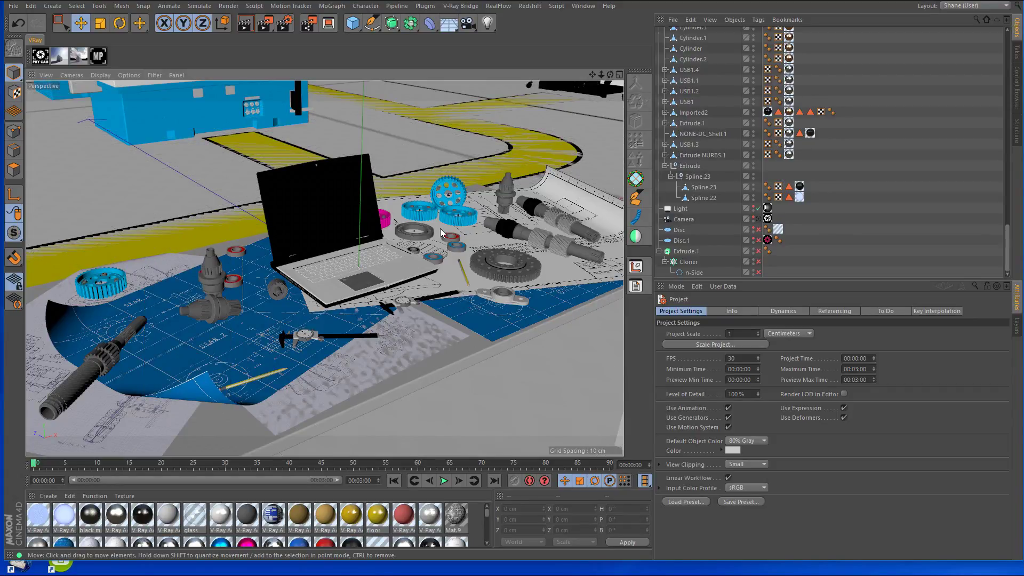
alt+drag(440, 228, 393, 233)
alt+right_drag(393, 233, 574, 251)
alt+drag(380, 248, 430, 264)
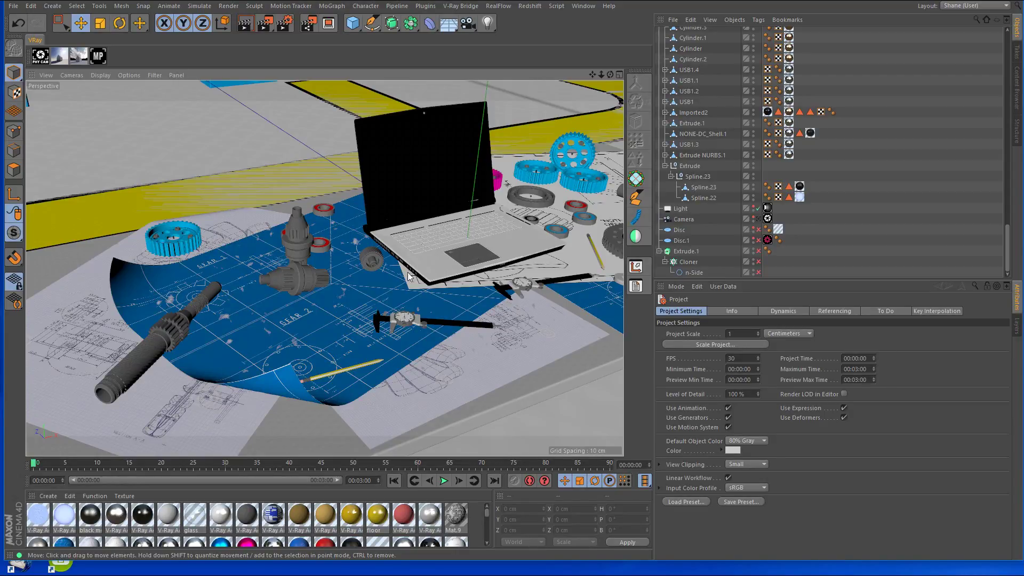
Select the toothed shaft lying on the GEAR 2 blueprint and a red bearing behind it to inspect their meshes.
scroll(307, 284, up, 5)
click(315, 273)
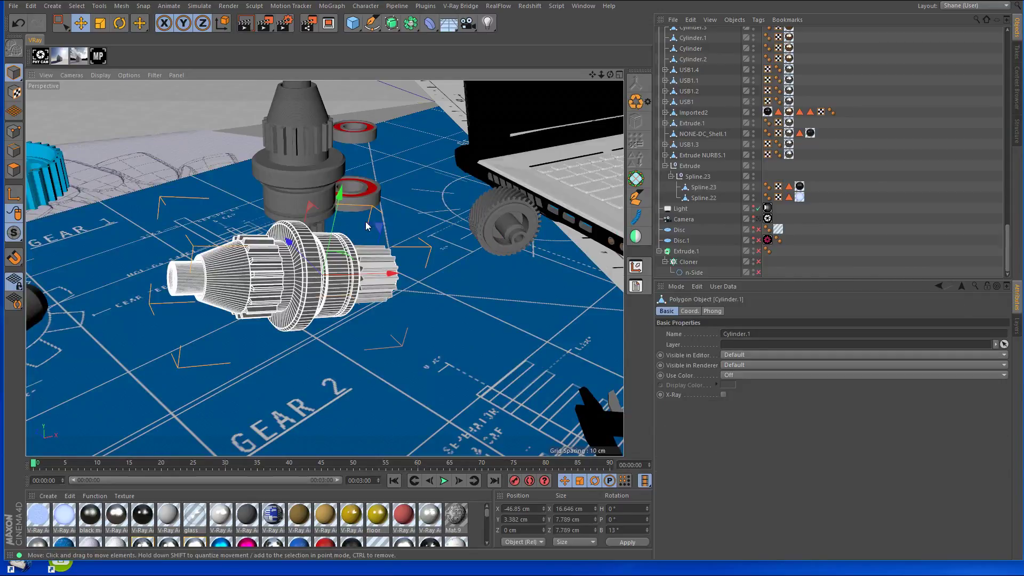
scroll(411, 185, up, 5)
click(364, 197)
scroll(364, 197, down, 8)
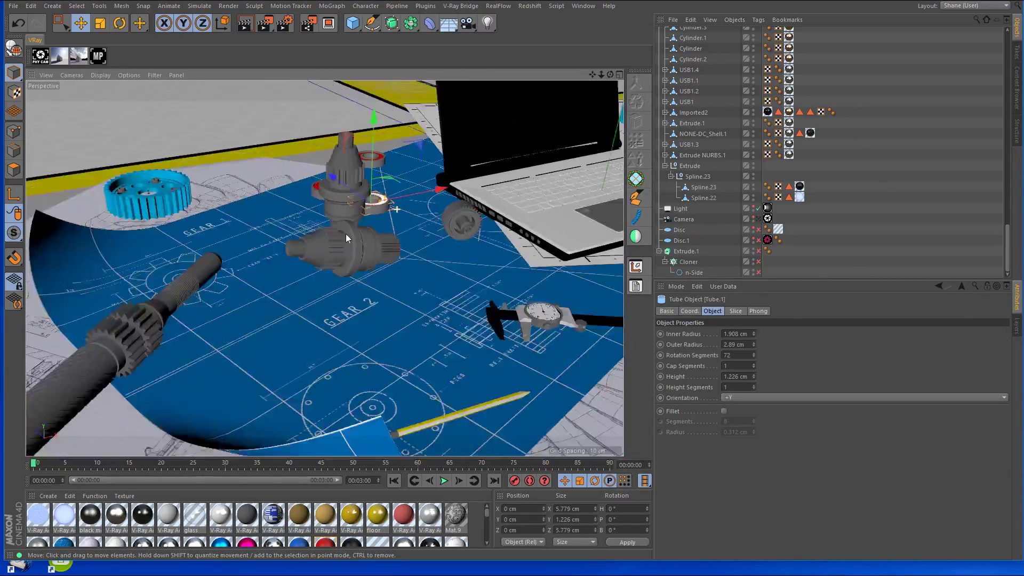
Select the blue toothed pulley on the GEAR blueprint and examine the parts on both sides of the laptop.
alt+drag(249, 239, 332, 208)
scroll(322, 315, up, 5)
scroll(371, 320, up, 2)
click(371, 324)
scroll(399, 278, down, 5)
scroll(390, 283, up, 4)
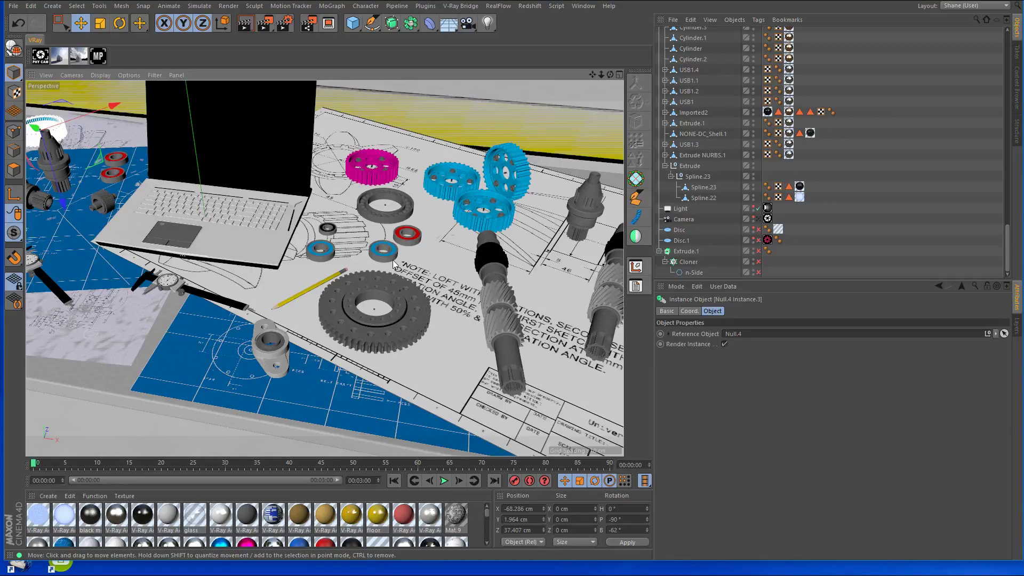
Disable the laptop's Subdivision Surface and examine the unsmoothed mesh of its keyboard and rear vents.
mouse_move(417, 250)
alt+mouse_down()
mouse_move(368, 218)
mouse_move(420, 256)
alt+mouse_up()
click(366, 216)
scroll(734, 171, up, 10)
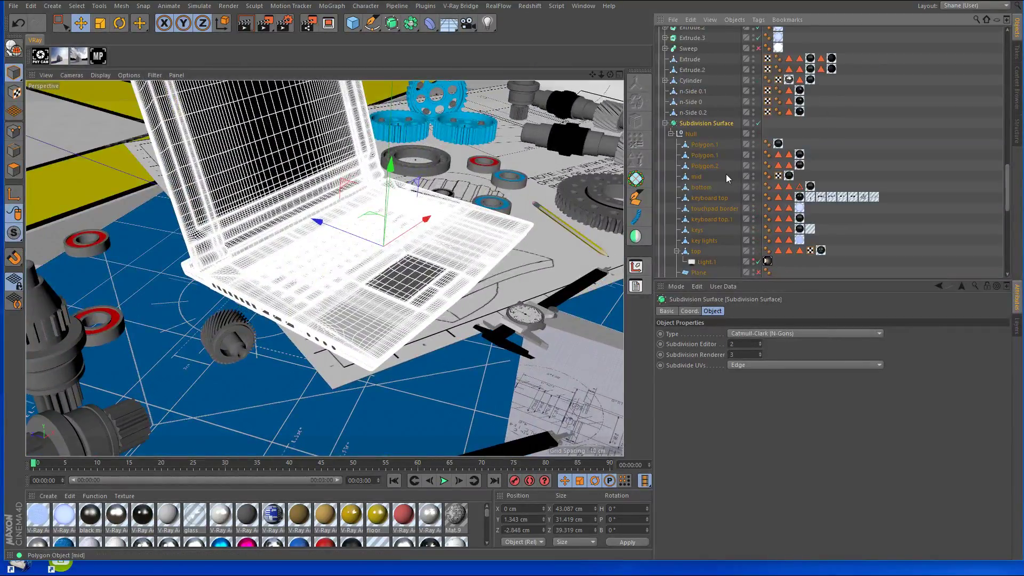
click(759, 122)
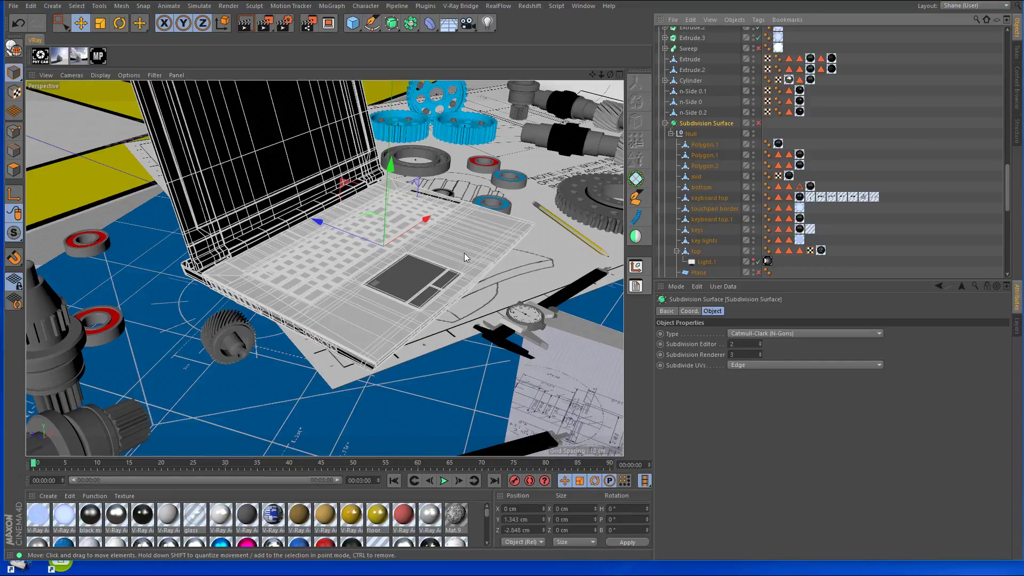
scroll(297, 290, up, 8)
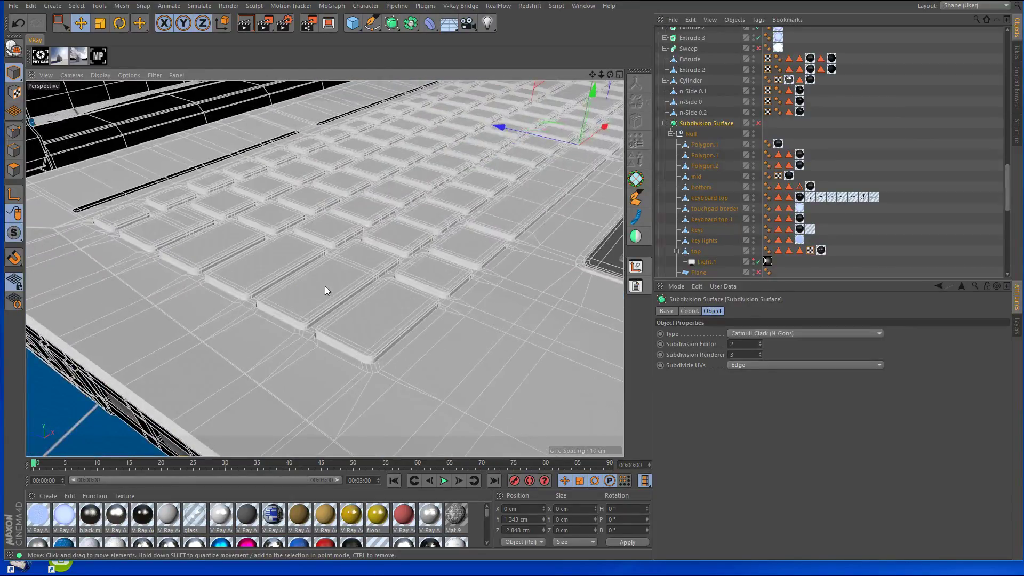
alt+drag(325, 286, 400, 253)
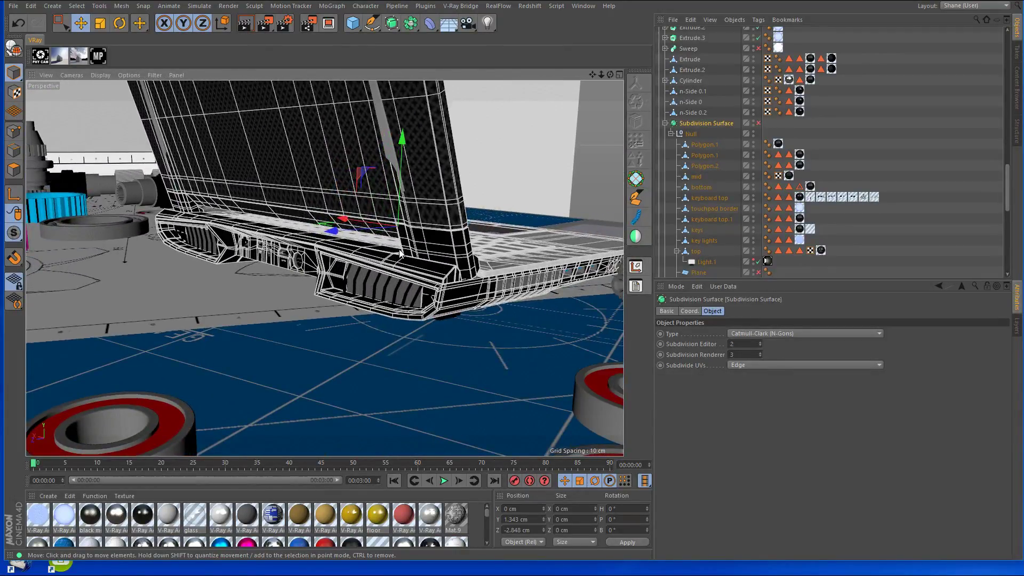
Turn off textures in the viewport, re-enable the laptop's Subdivision Surface, and deselect it.
click(129, 75)
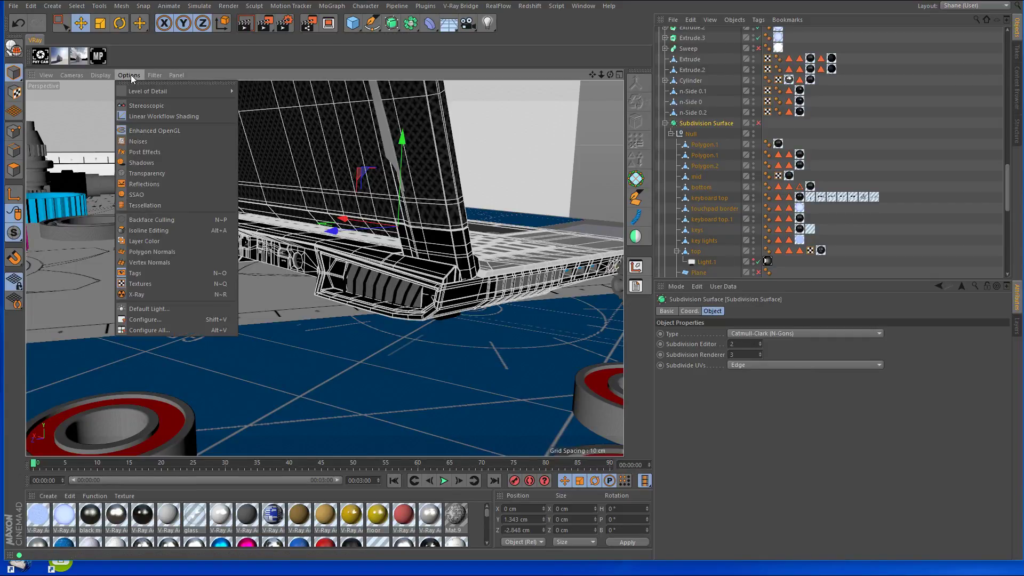
click(145, 278)
click(759, 123)
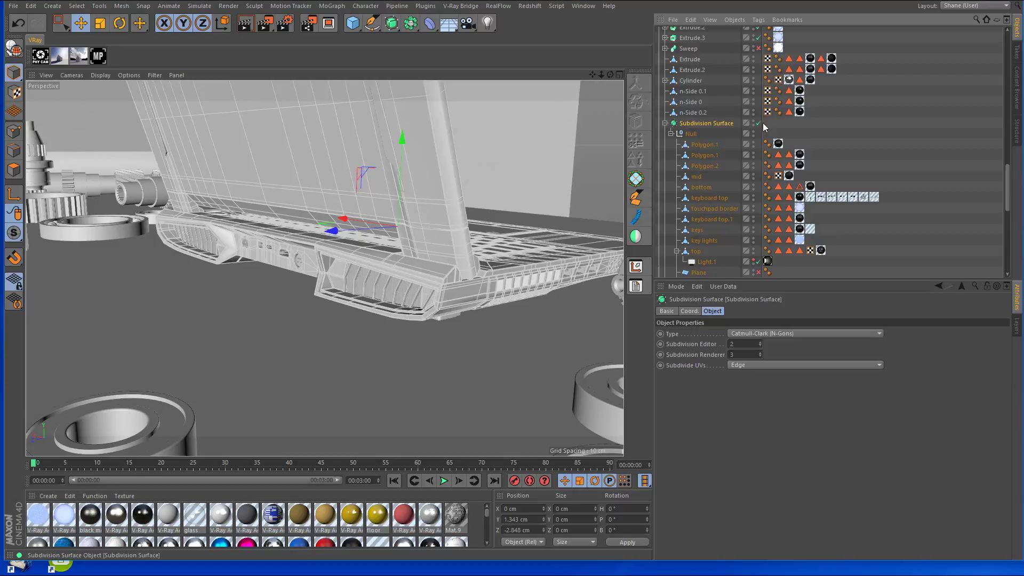
click(811, 129)
Examine the modeled vents and connector ports along the back of the laptop at close range.
alt+drag(506, 287, 327, 289)
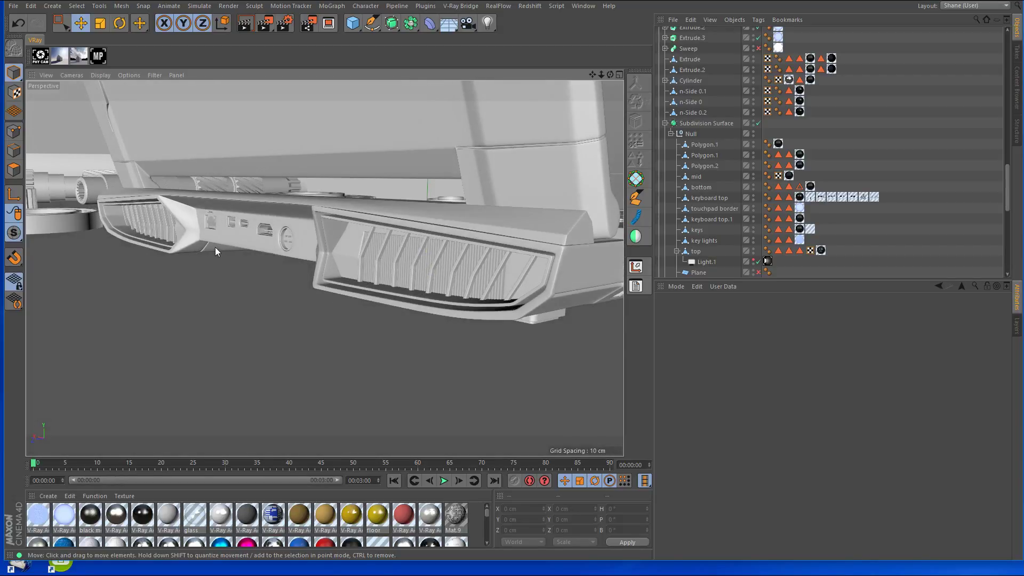
alt+drag(215, 248, 369, 279)
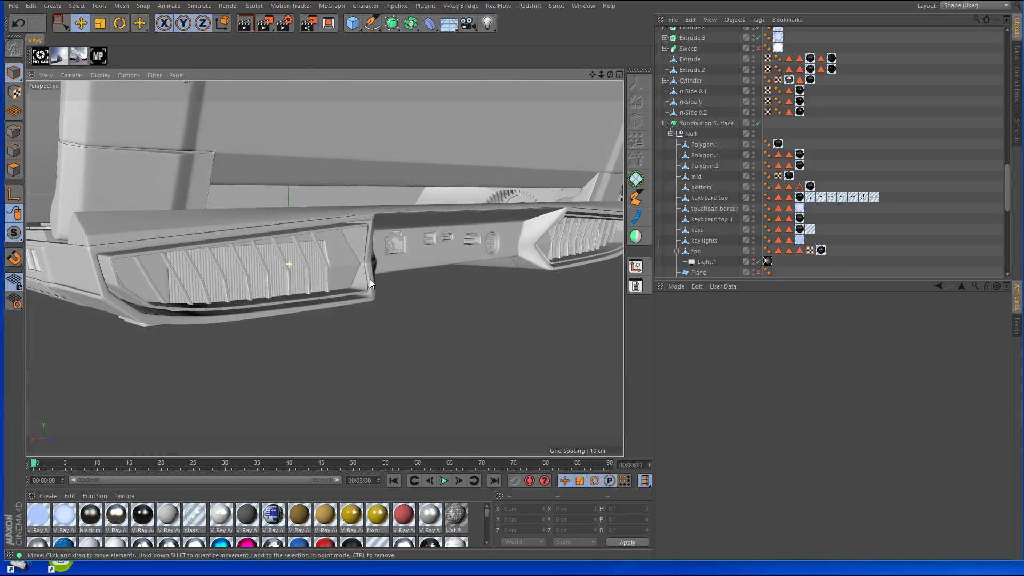
alt+drag(370, 279, 184, 258)
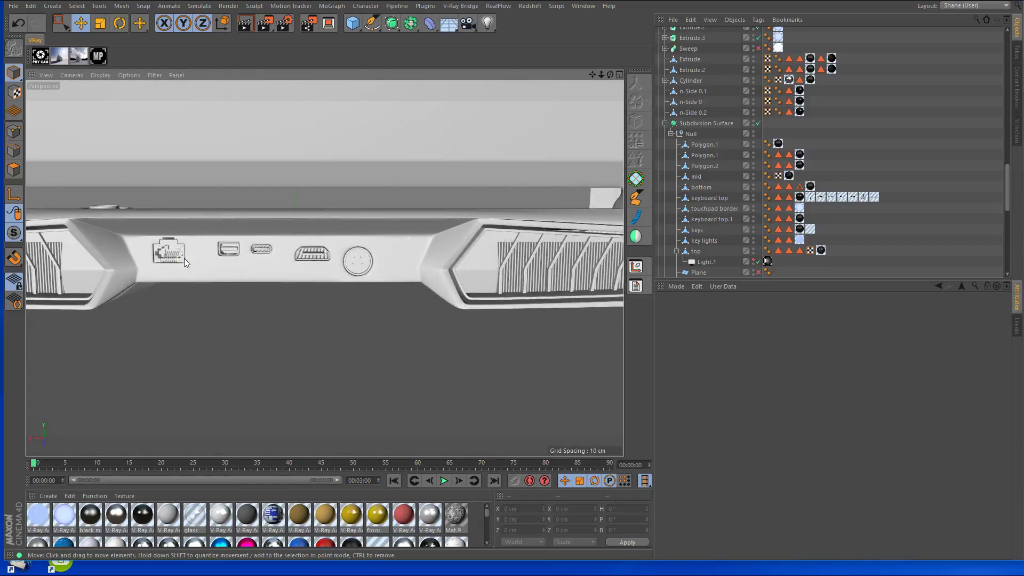
alt+right_drag(184, 258, 214, 260)
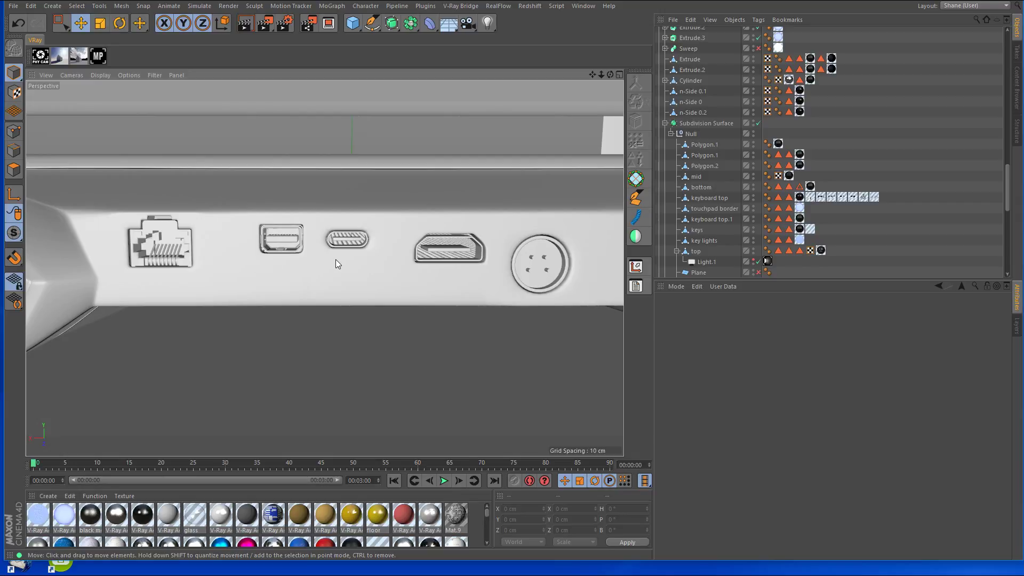
Examine the laptop's vents, slots and round audio ports along its rear and side edges at close range.
scroll(458, 258, down, 5)
alt+drag(478, 265, 460, 252)
scroll(475, 251, up, 5)
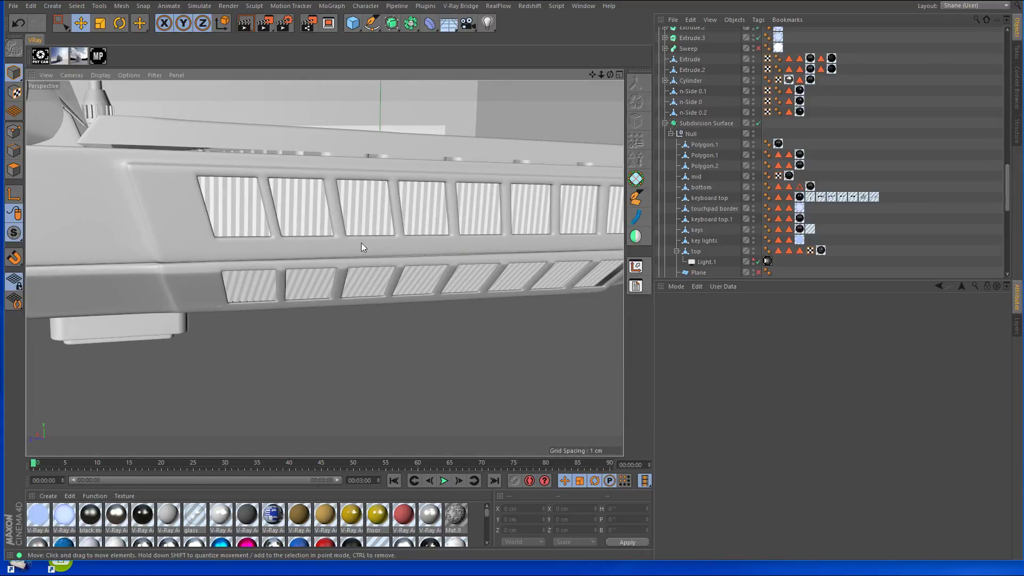
scroll(433, 242, down, 5)
alt+drag(549, 239, 204, 216)
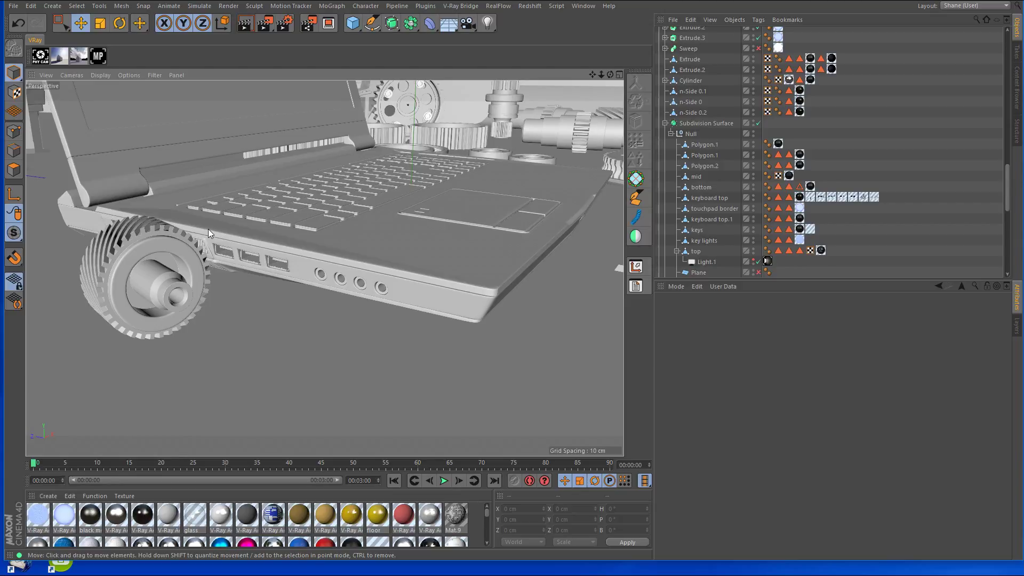
scroll(265, 265, up, 3)
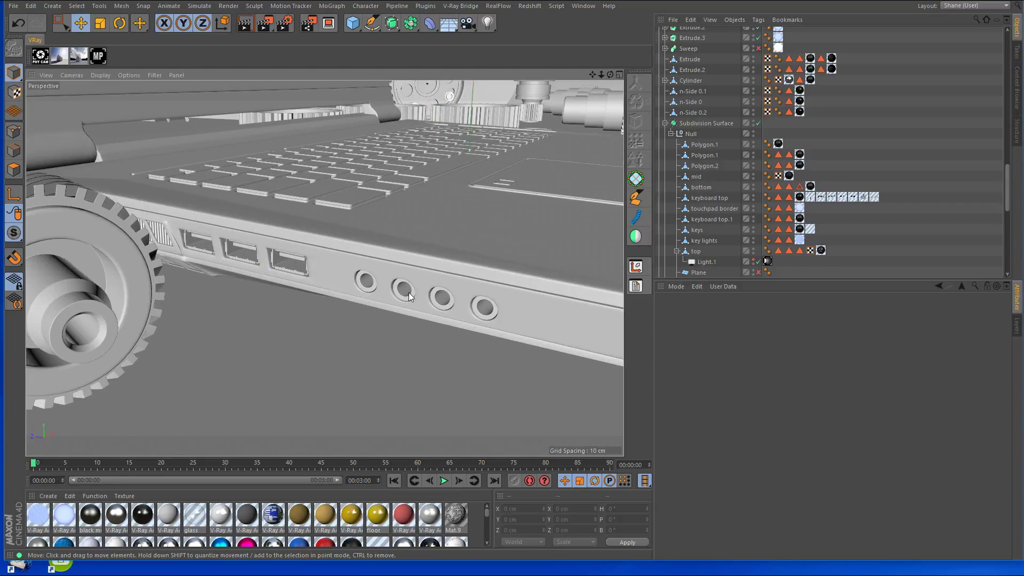
scroll(409, 292, down, 3)
scroll(471, 298, up, 3)
Disable the laptop's Subdivision Surface, show mesh lines over the shaded viewport, and inspect the wireframe around its side ports.
click(499, 293)
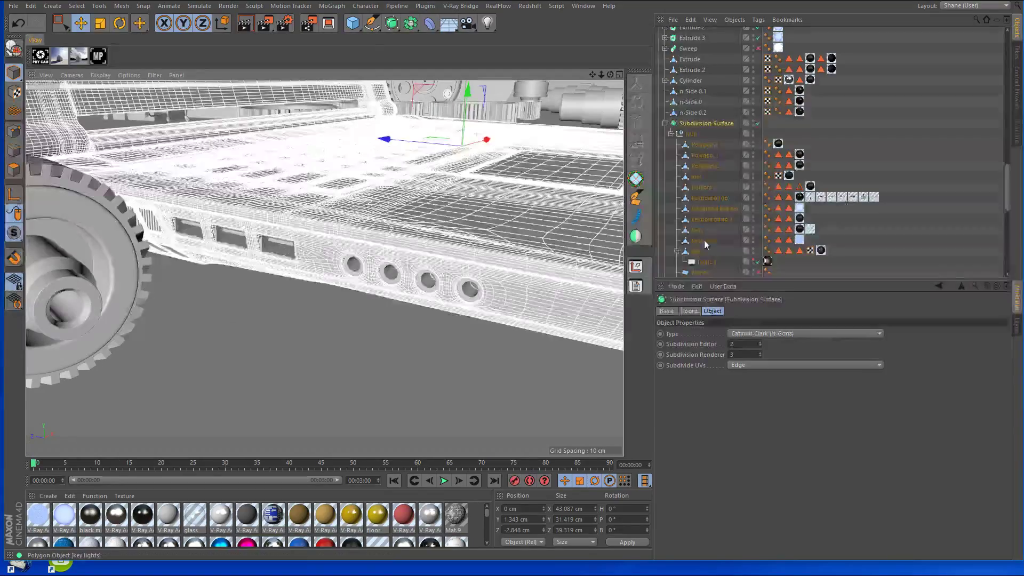
click(758, 123)
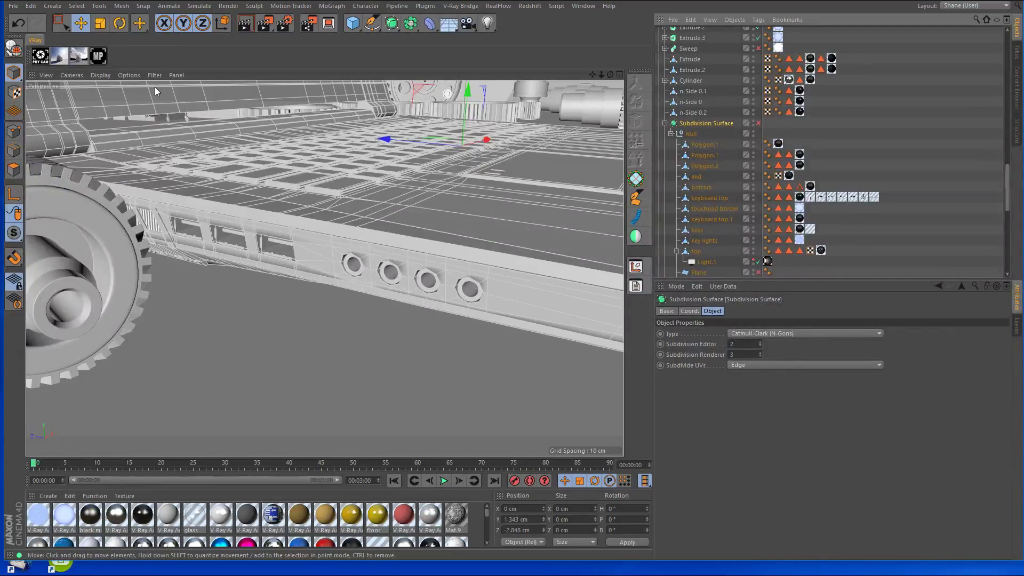
click(102, 75)
click(114, 98)
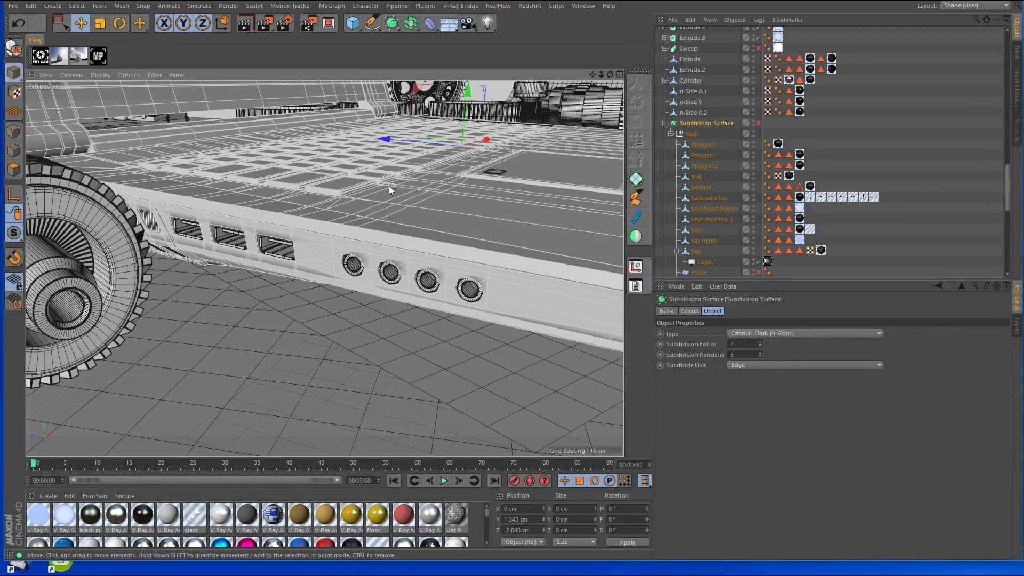
click(940, 163)
scroll(232, 262, up, 3)
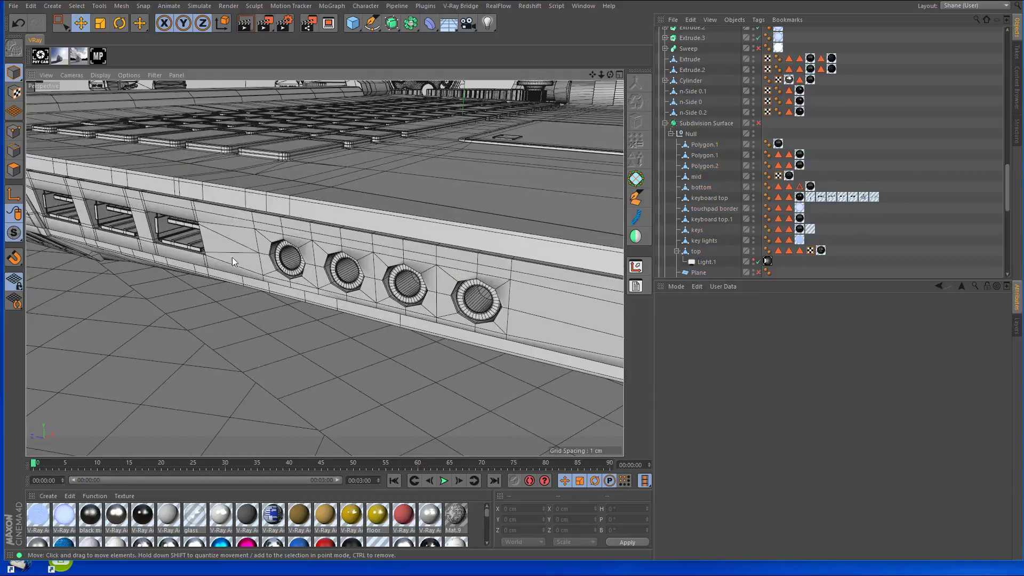
scroll(423, 257, down, 5)
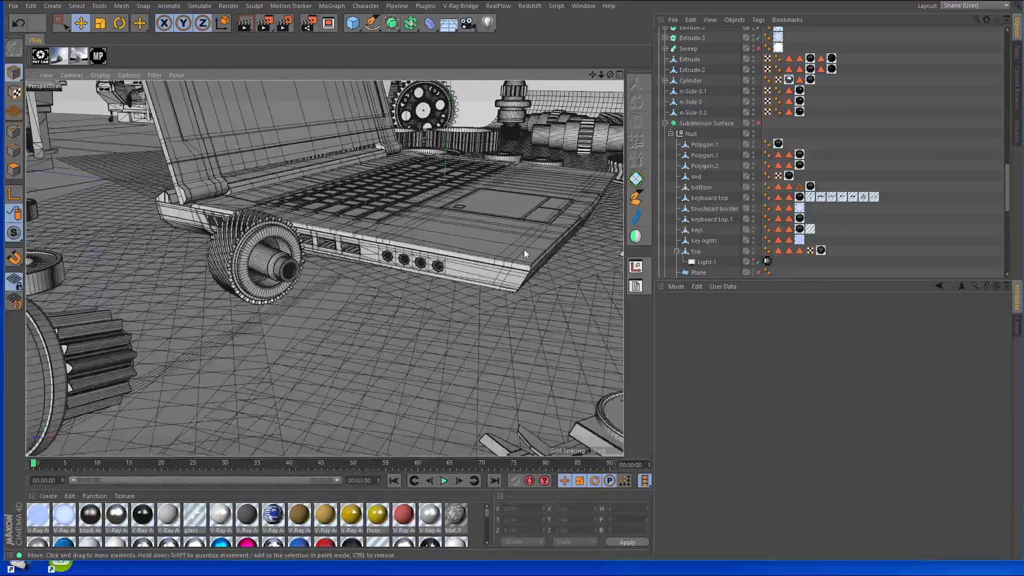
Select the two-hole flanged bearing housing in front of the large gear and disable its Subdivision Surface.
alt+drag(524, 249, 507, 273)
scroll(510, 273, down, 5)
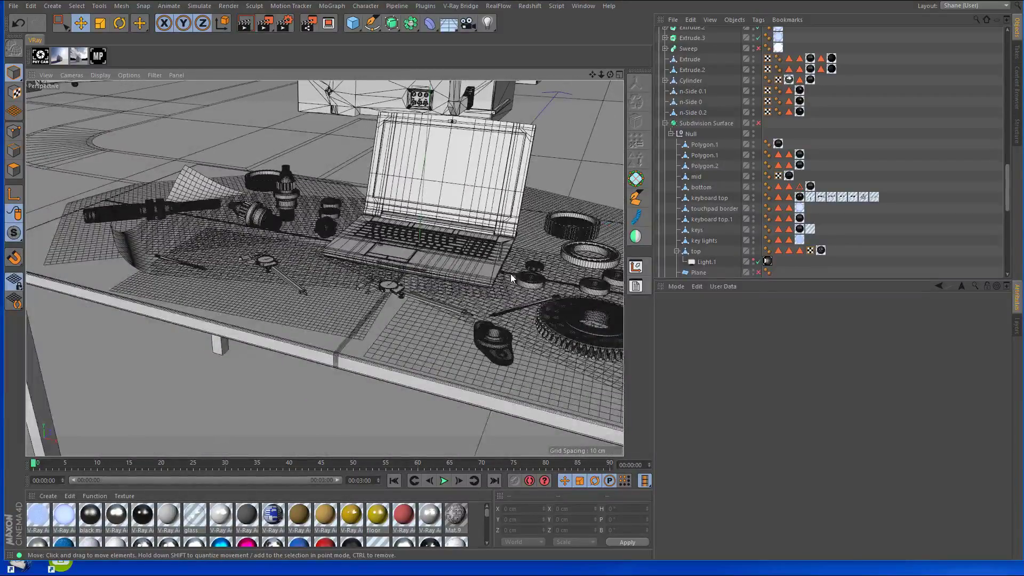
alt+middle_drag(511, 274, 357, 270)
alt+drag(357, 270, 439, 286)
alt+right_drag(439, 286, 552, 300)
click(448, 292)
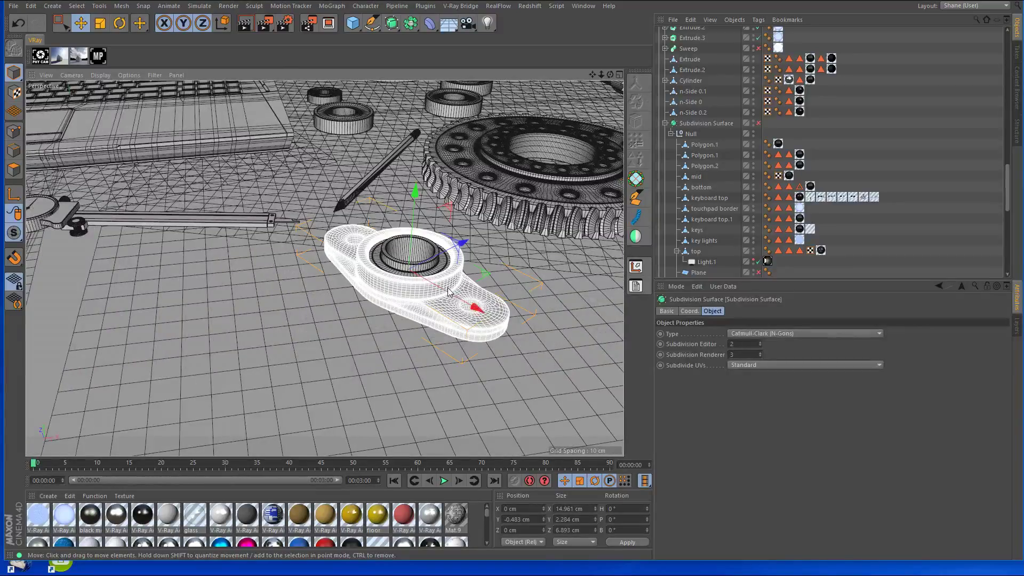
scroll(859, 155, up, 10)
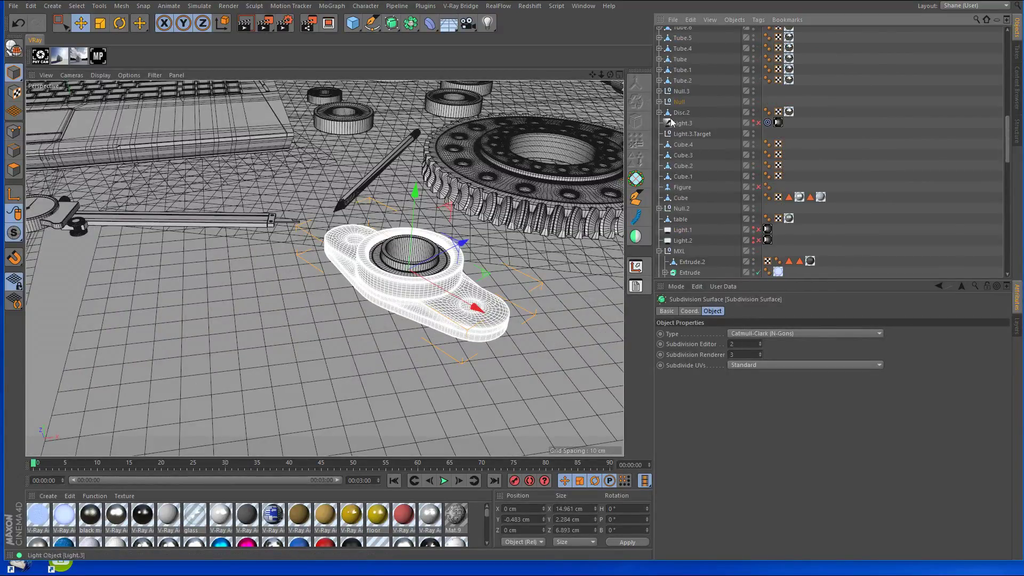
click(660, 102)
click(758, 122)
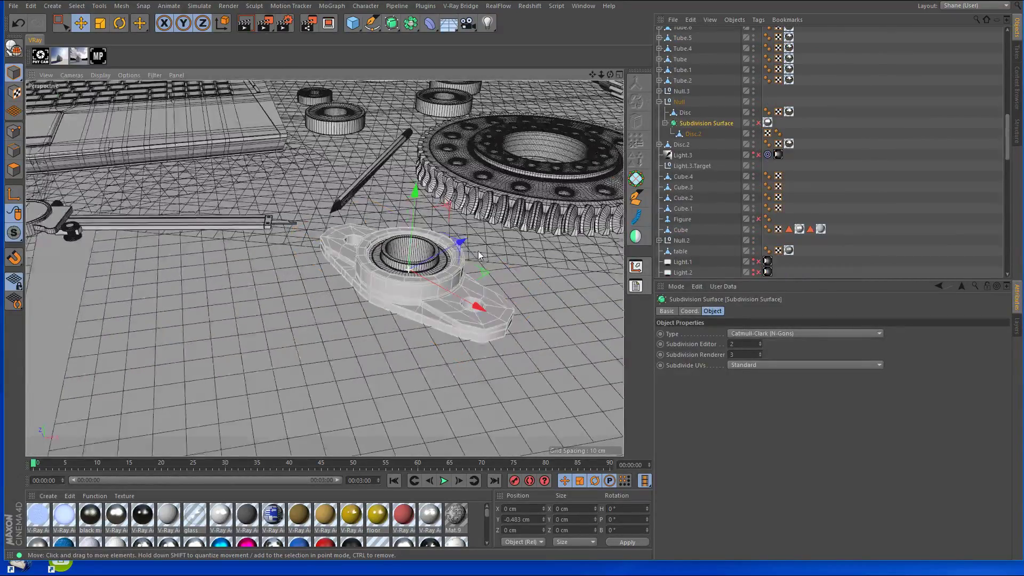
Deselect the flanged bearing housing and examine its unsmoothed mesh up close.
click(891, 227)
scroll(475, 315, up, 6)
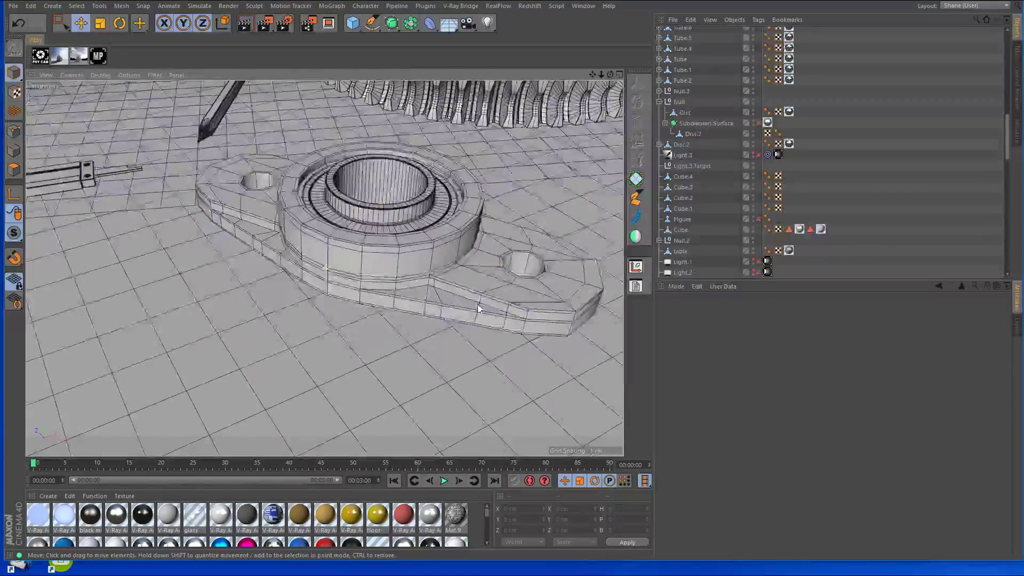
alt+drag(478, 308, 448, 323)
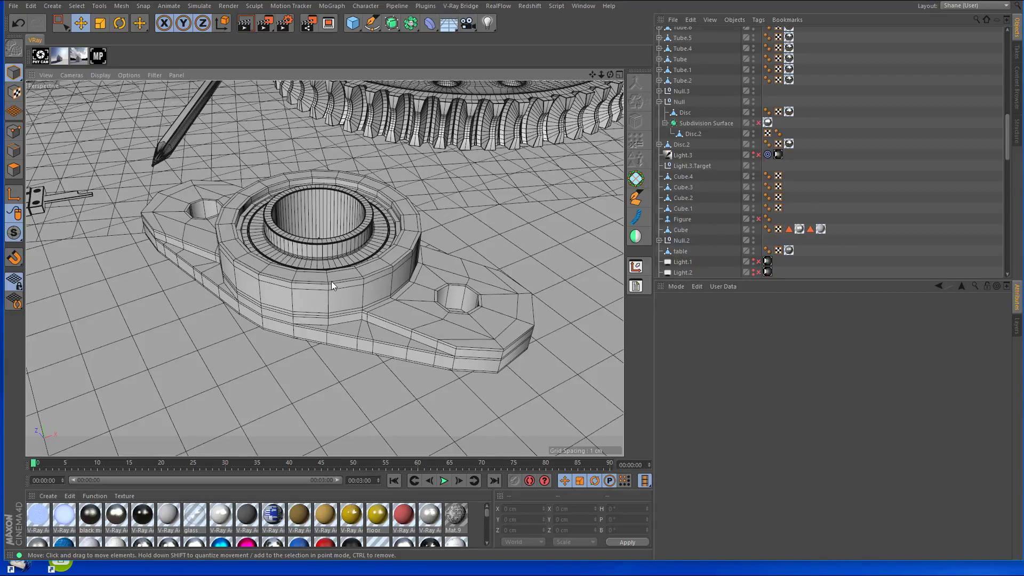
Select the toothed outer ring of the large gear and expand its Null.2 group to reveal the gear's parts.
scroll(405, 241, down, 5)
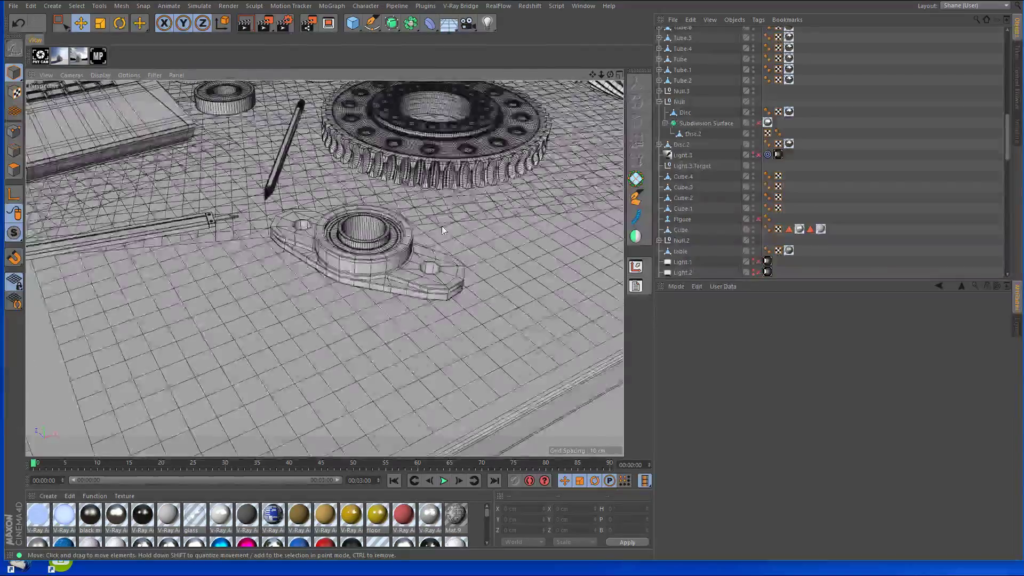
alt+middle_drag(442, 225, 336, 351)
scroll(350, 282, up, 5)
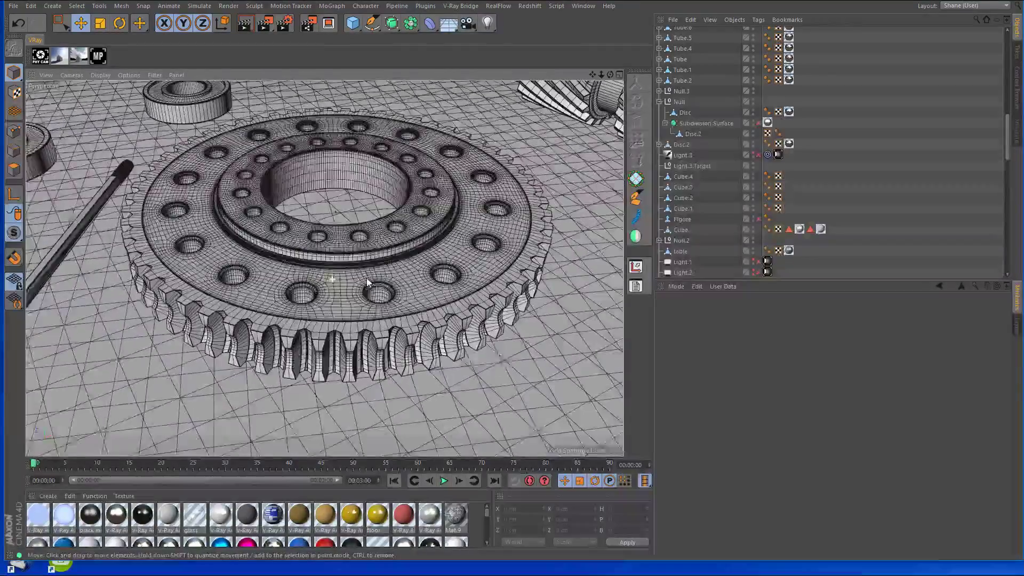
click(368, 332)
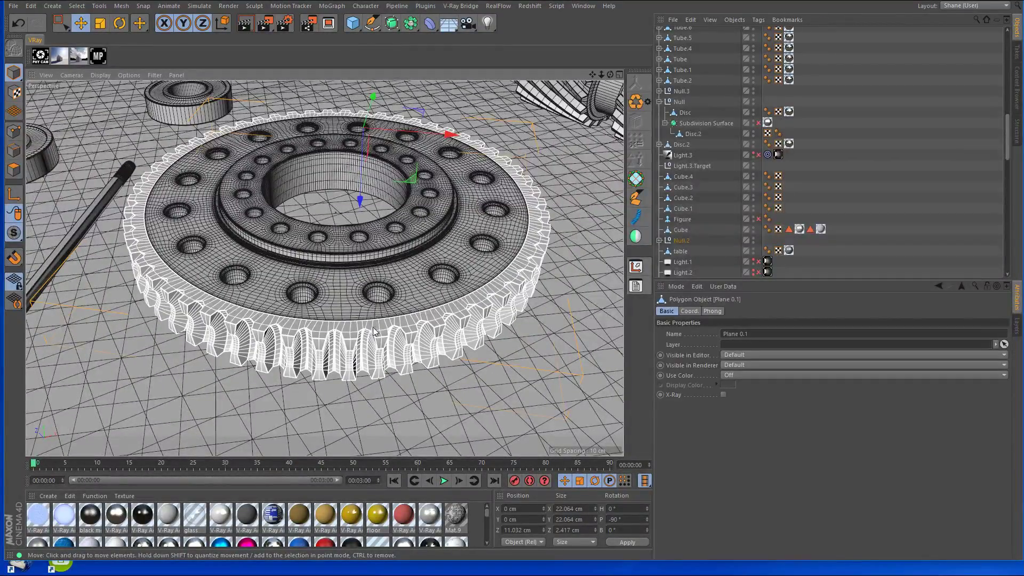
scroll(715, 176, down, 3)
click(660, 177)
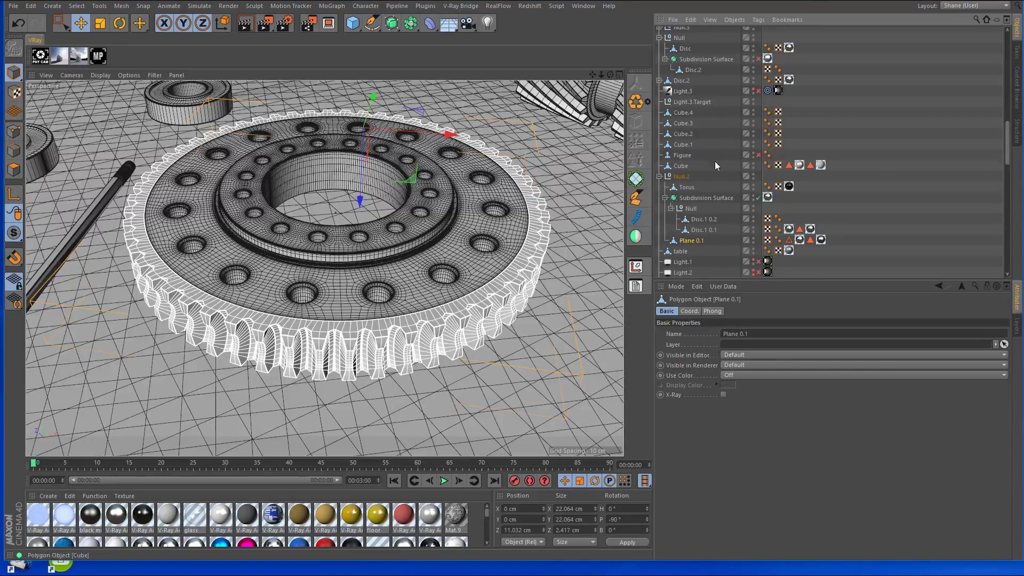
scroll(717, 160, down, 4)
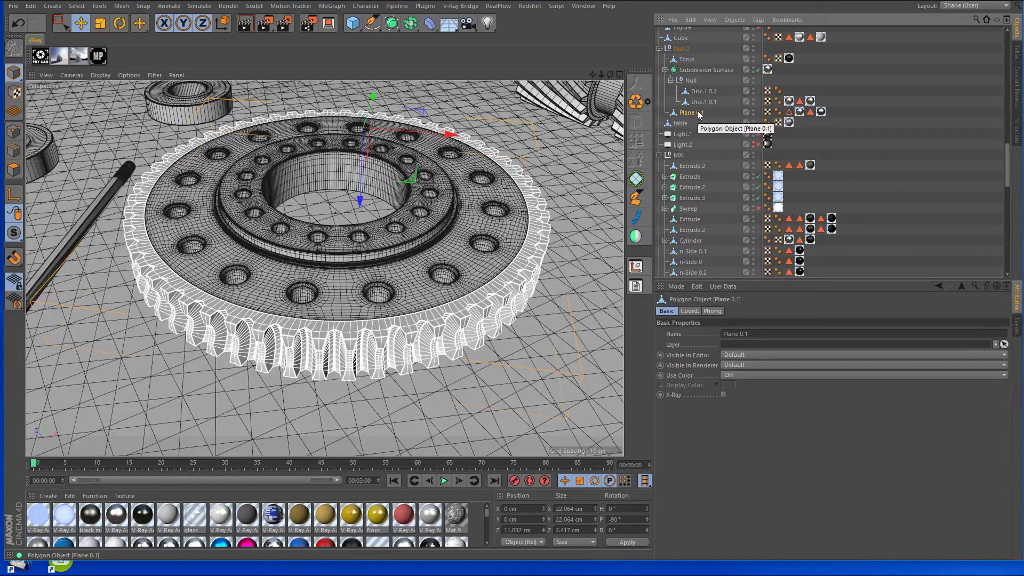
Examine the mesh of the large gear's curved teeth up close and reframe the whole selected ring.
scroll(418, 286, up, 6)
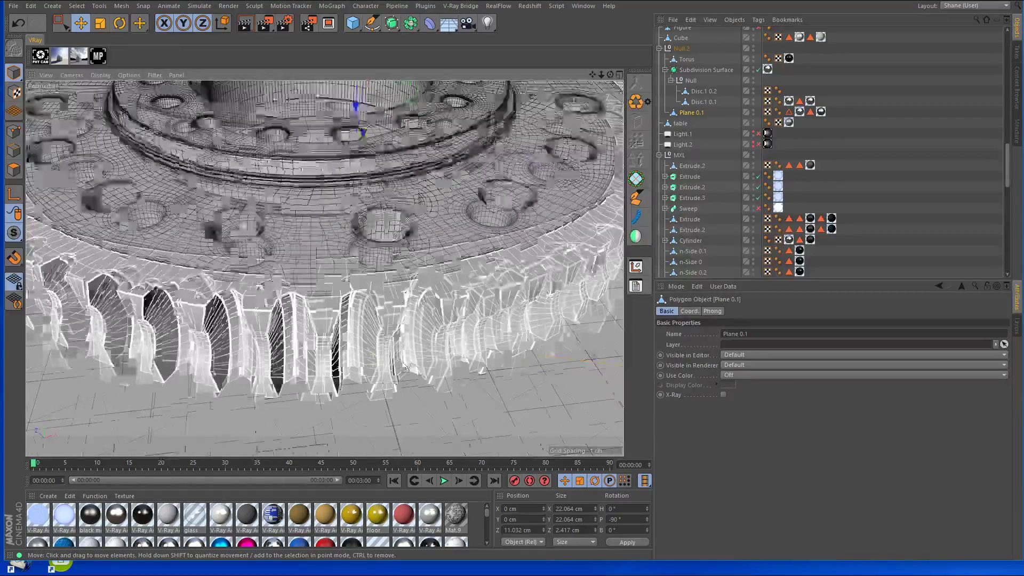
alt+drag(401, 359, 411, 354)
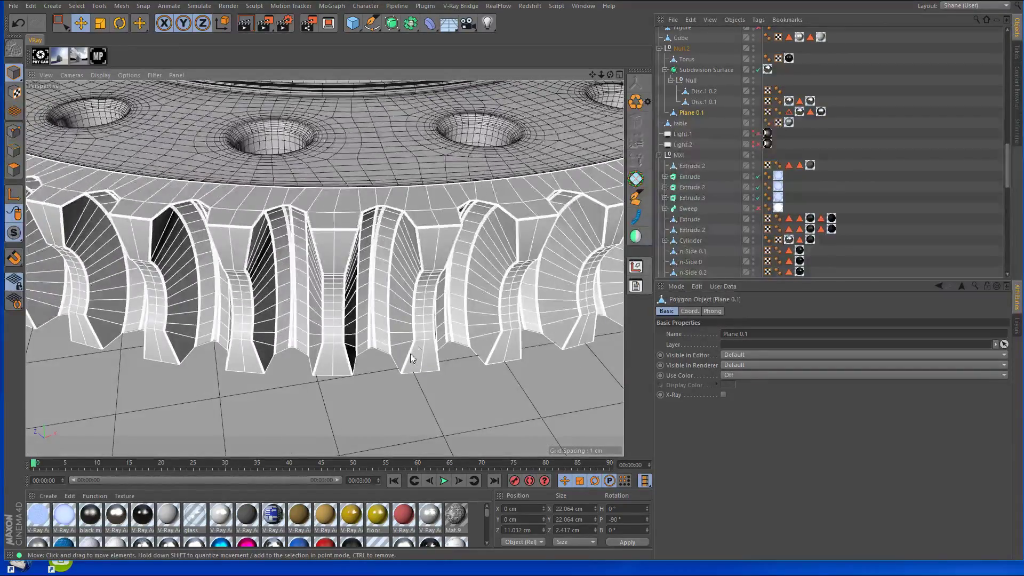
alt+drag(499, 263, 465, 253)
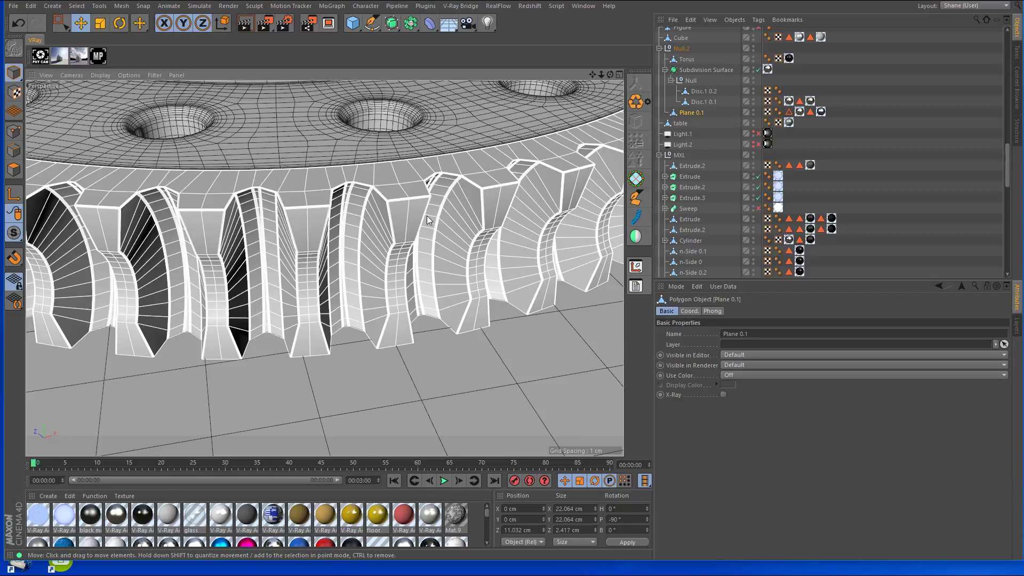
key(o)
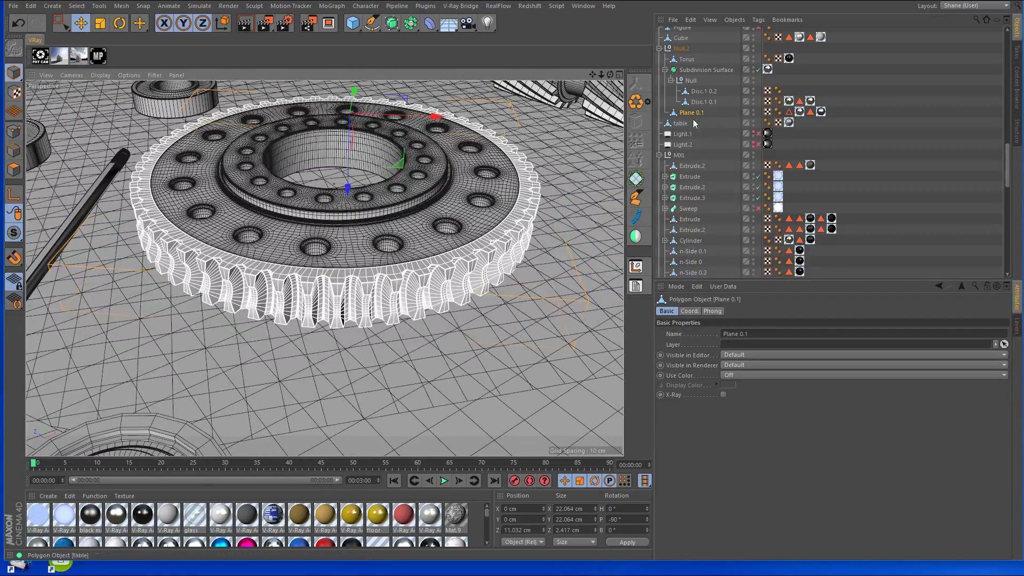
Disable the large gear's Subdivision Surface and select its perforated outer disc to inspect the unsmoothed mesh around the holes.
click(757, 69)
alt+drag(458, 196, 444, 289)
scroll(443, 289, up, 3)
click(448, 273)
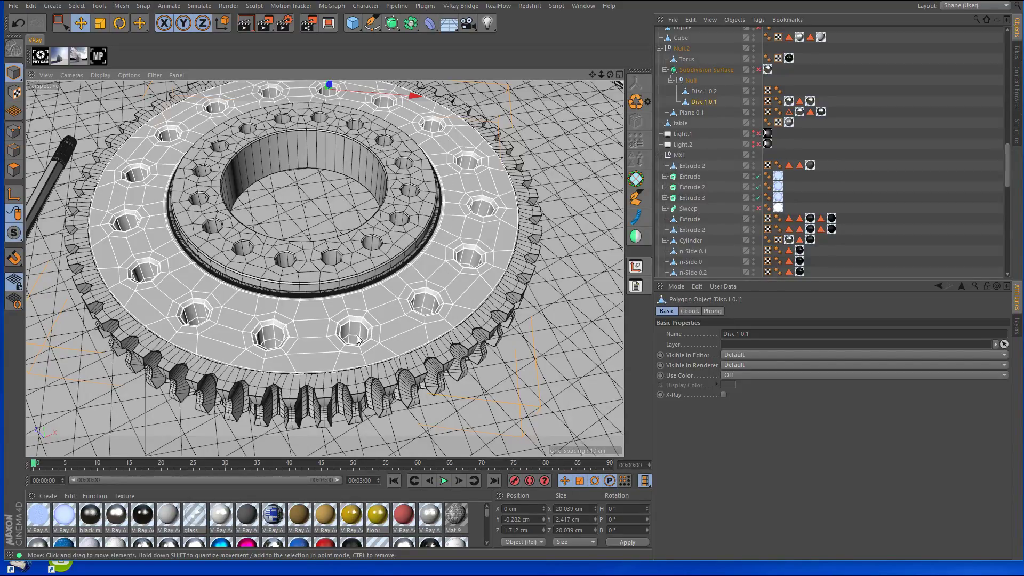
scroll(360, 338, up, 5)
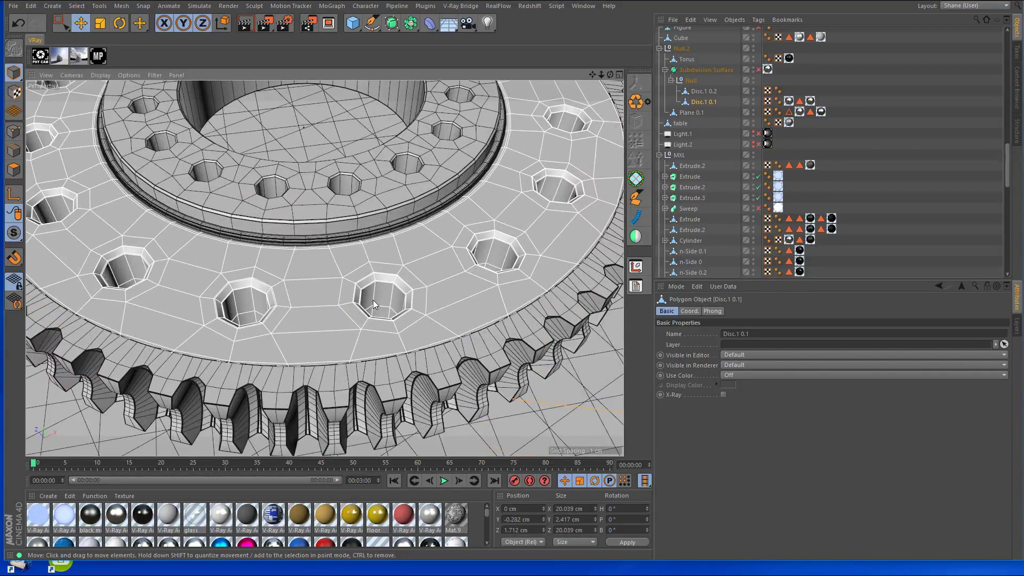
mouse_move(373, 299)
alt+mouse_down()
mouse_move(376, 277)
mouse_move(368, 290)
mouse_move(472, 303)
mouse_move(453, 279)
alt+mouse_up()
scroll(464, 293, down, 5)
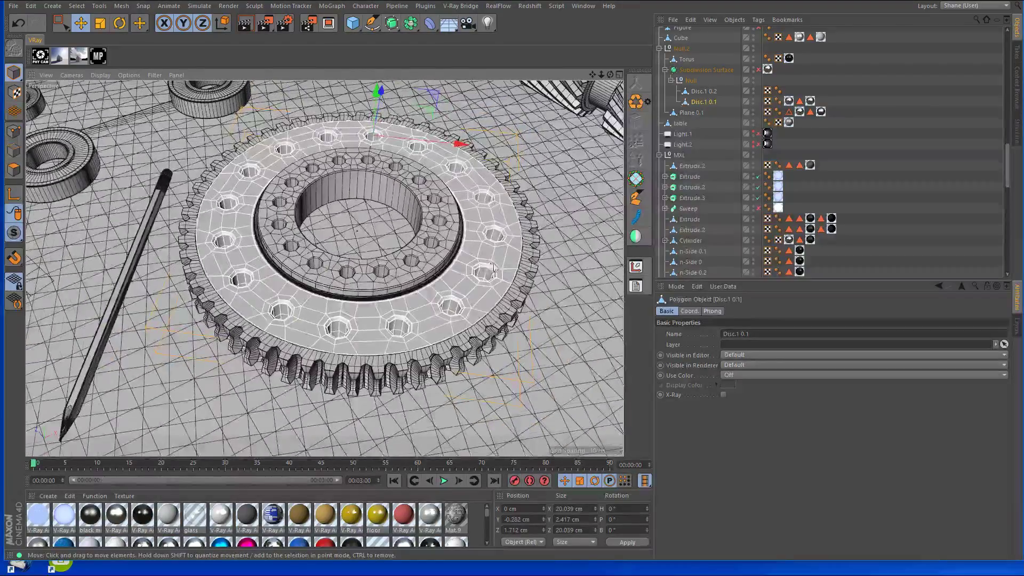
Select the helical gear shaft nearest the large gear and examine its hollow splined end.
alt+right_drag(501, 314, 453, 304)
alt+drag(453, 304, 416, 299)
alt+middle_drag(512, 240, 375, 325)
alt+right_drag(375, 324, 420, 308)
click(420, 312)
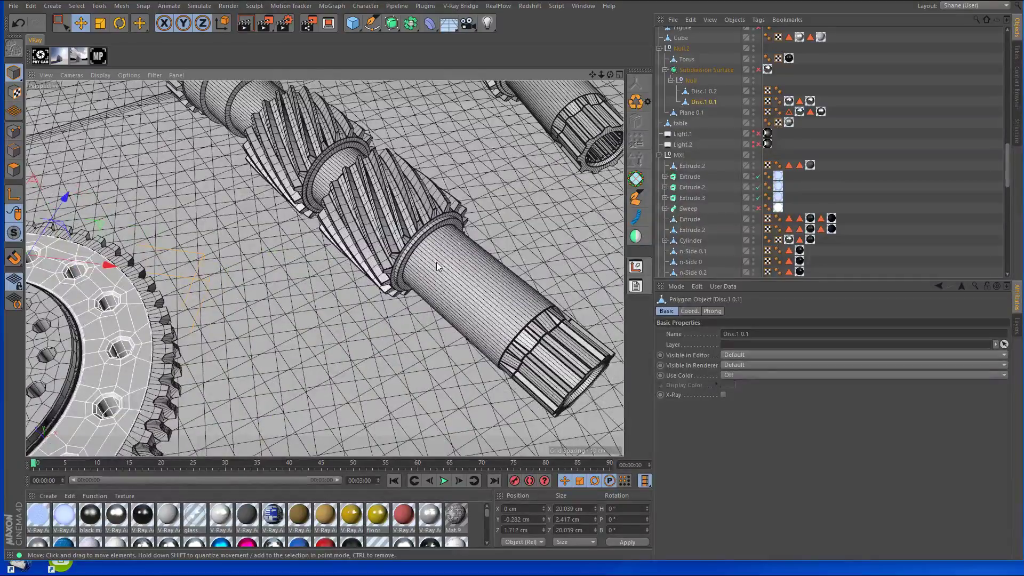
alt+drag(420, 312, 357, 272)
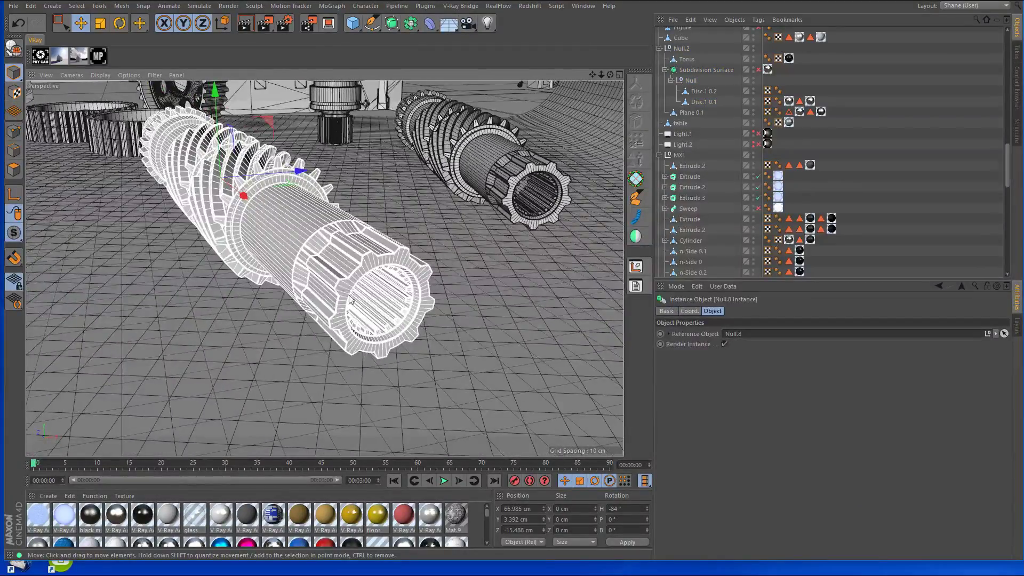
alt+right_drag(357, 272, 398, 315)
Deselect the helical gear shaft and examine the mesh of its twisted teeth at close range.
click(503, 244)
scroll(503, 244, down, 5)
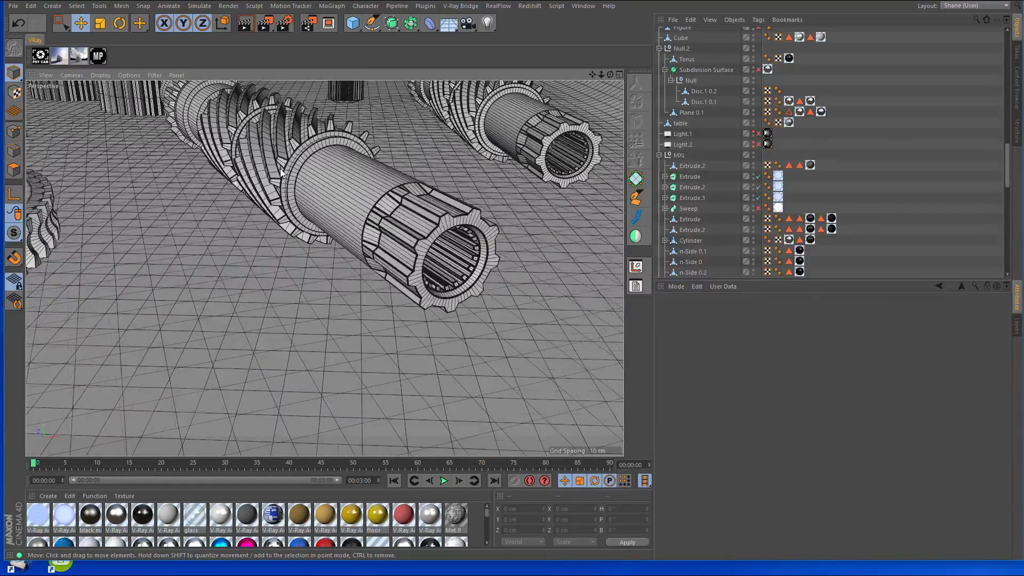
scroll(288, 176, down, 5)
scroll(288, 213, up, 6)
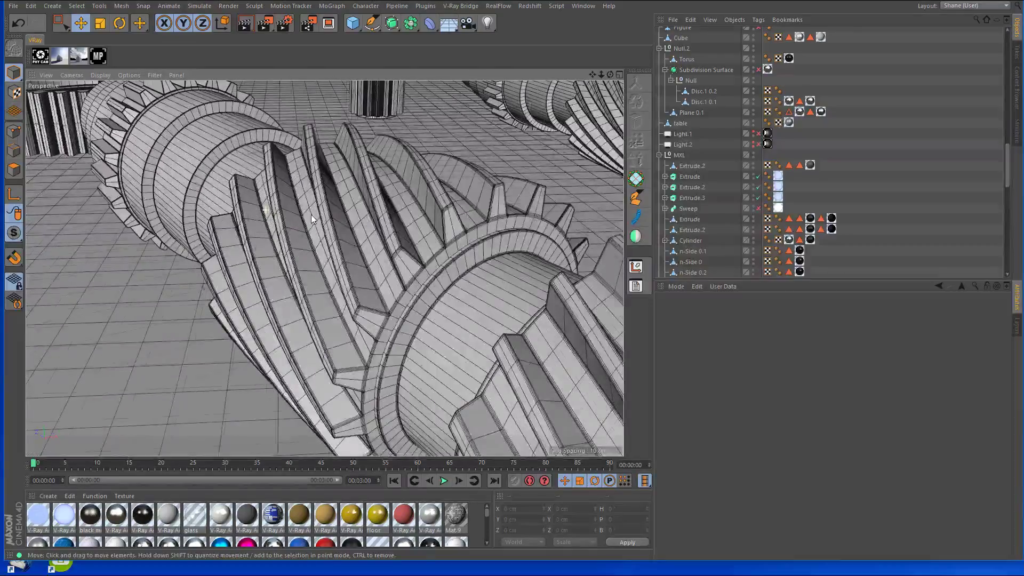
scroll(305, 217, down, 3)
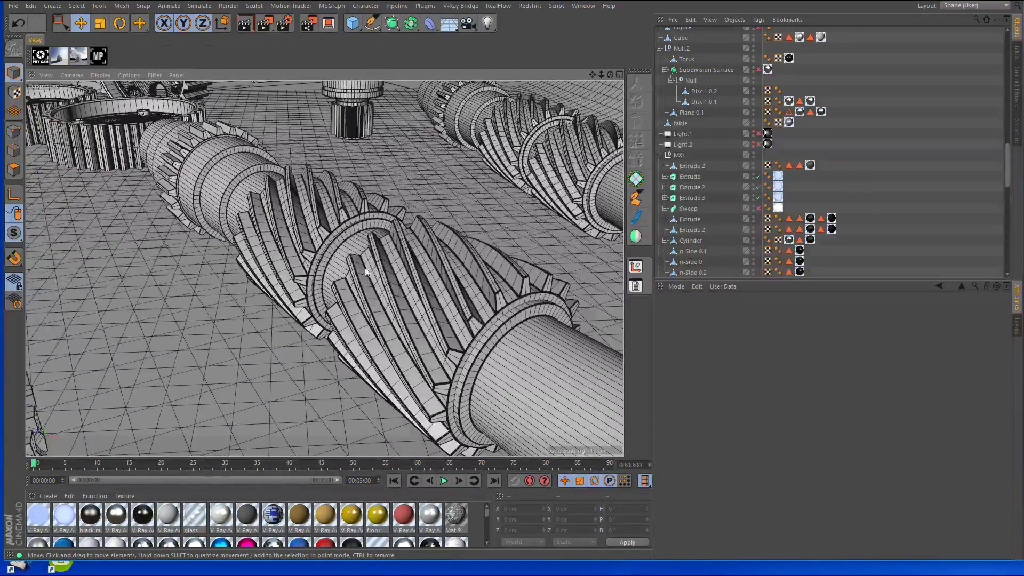
Select the helical shaft again, examine it from its opposite end, and bring the nearby toothed pulleys into view.
click(365, 272)
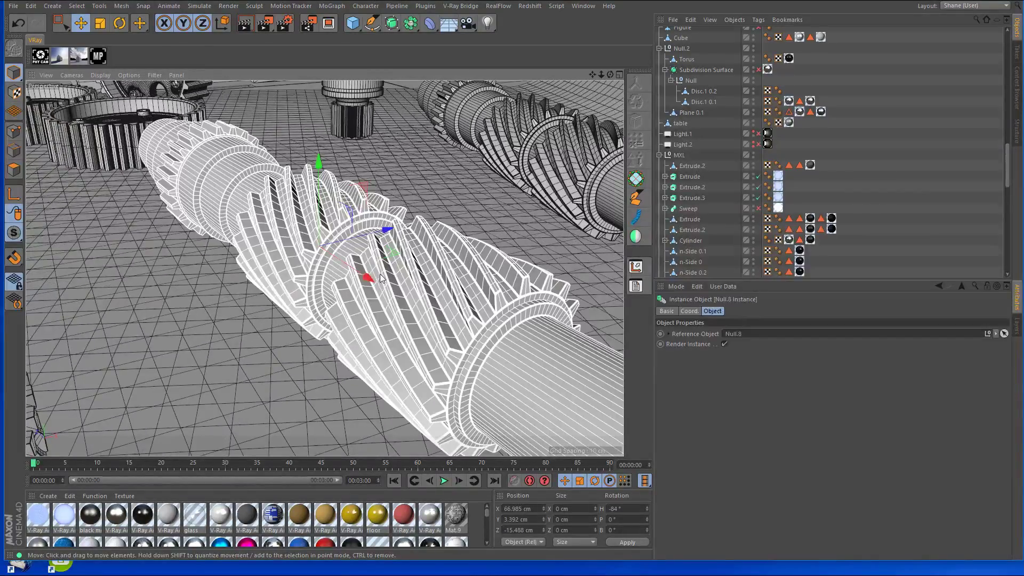
alt+drag(366, 272, 529, 238)
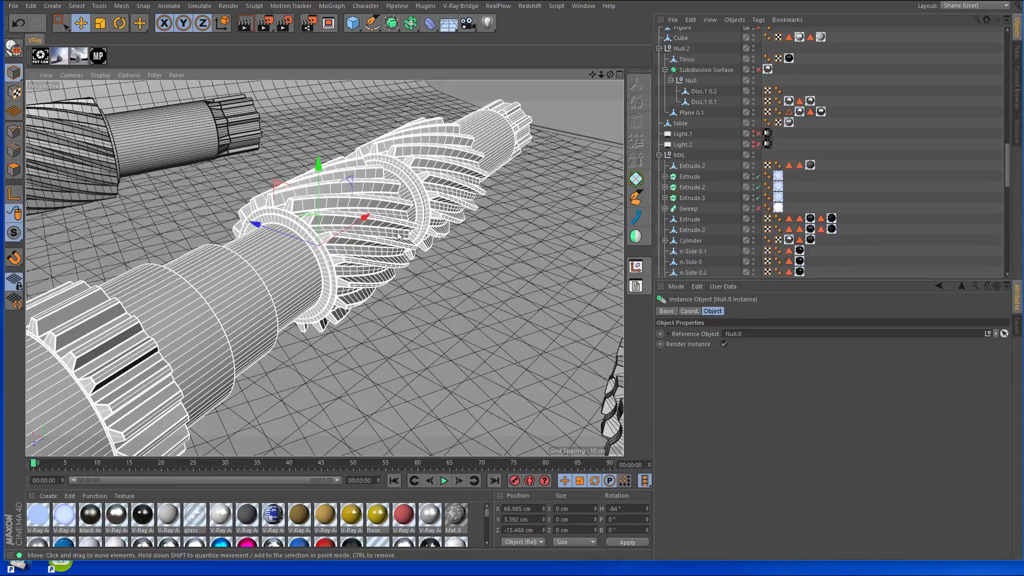
scroll(394, 237, down, 8)
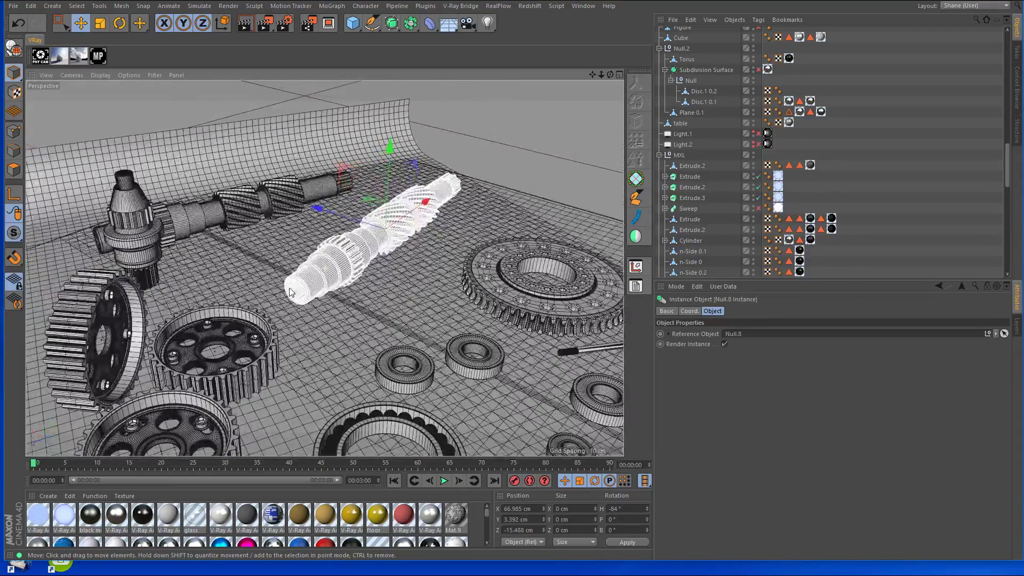
alt+middle_drag(289, 292, 459, 202)
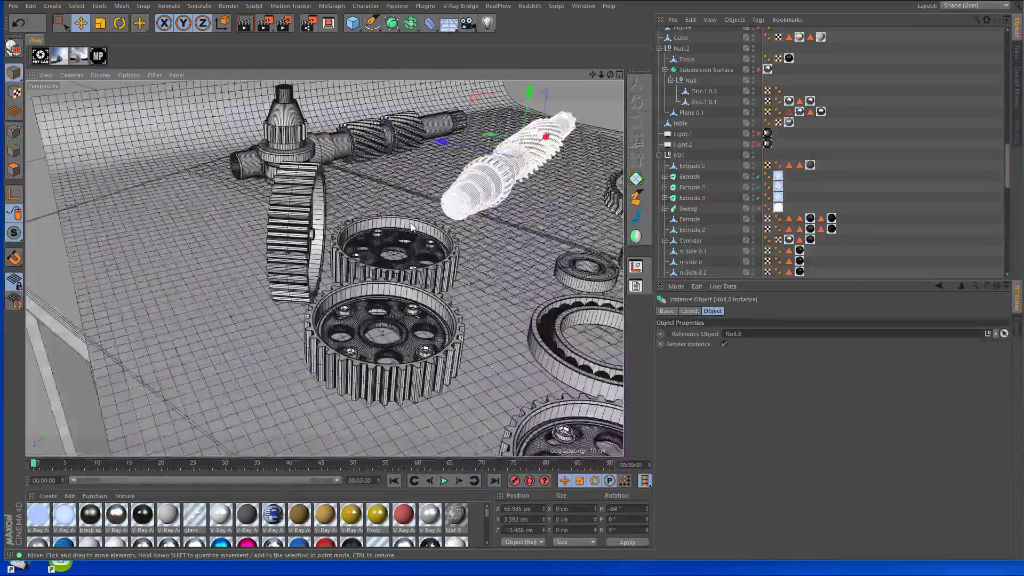
Examine the toothed pulleys and then the whole table scene with the laptop and machine parts.
alt+right_drag(459, 203, 374, 283)
alt+drag(373, 283, 368, 263)
alt+drag(406, 222, 266, 250)
scroll(295, 235, up, 2)
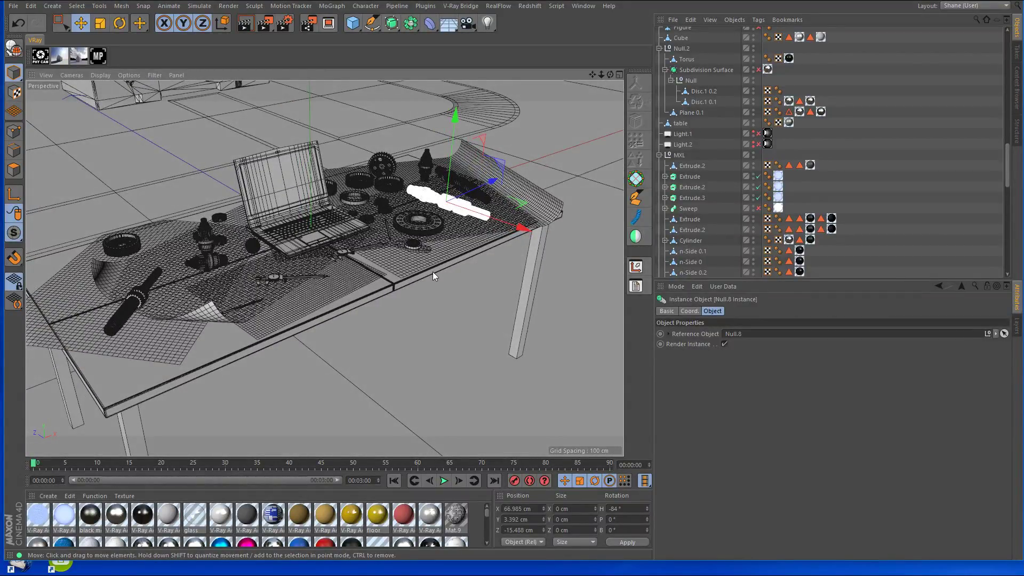
Open the recently used scene GX8_002.c4d and deselect its light.
click(15, 6)
mouse_move(51, 211)
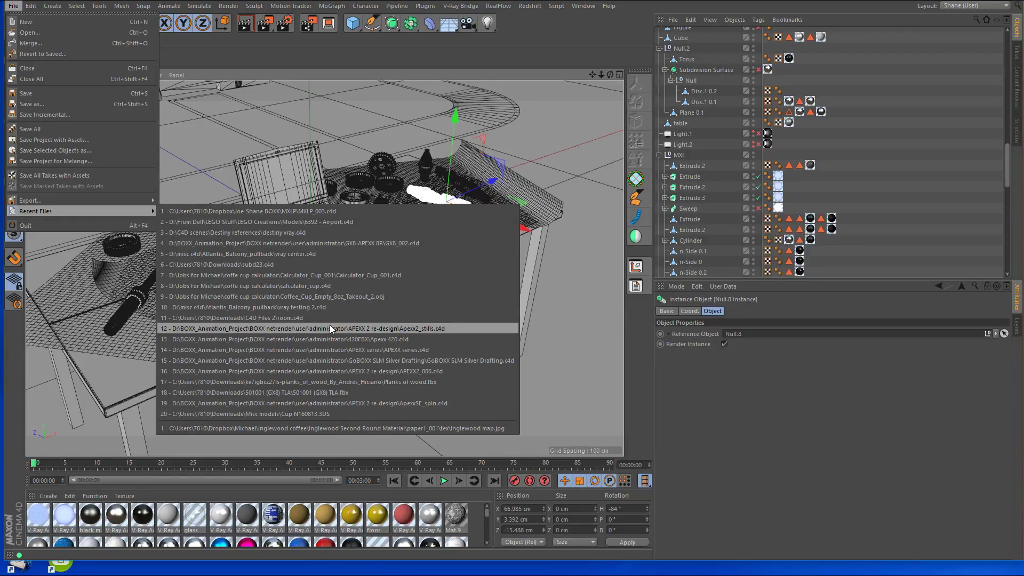
click(390, 243)
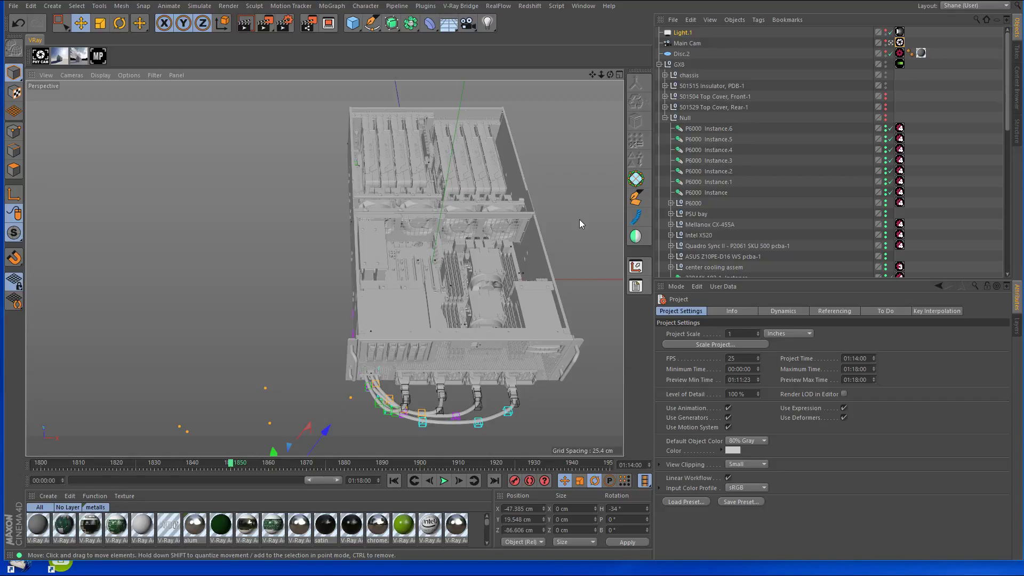
click(929, 185)
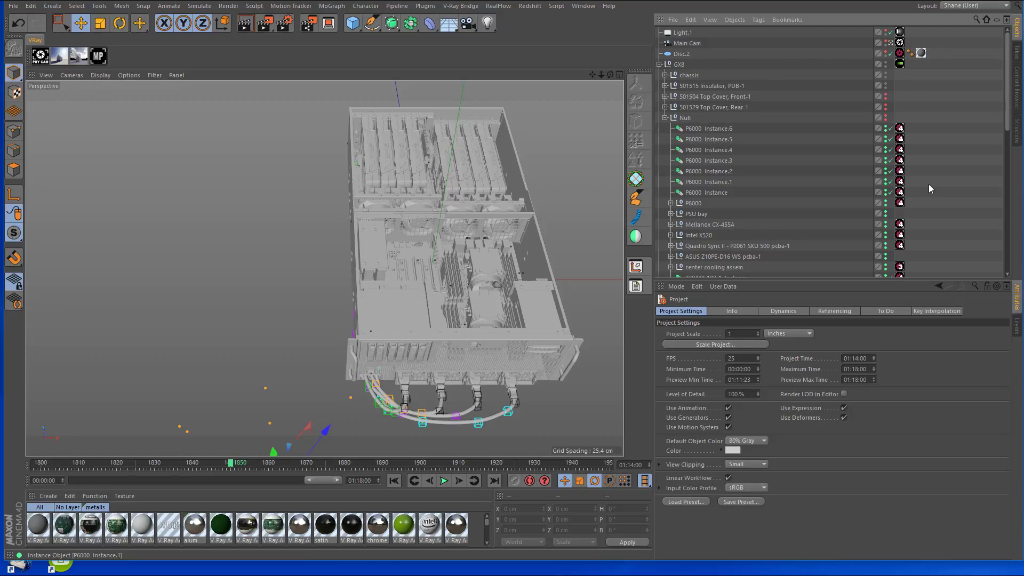
Turn on texture display in the viewport and extend the timeline preview range to start at 00:00:00, moving to frame 1036.
click(121, 75)
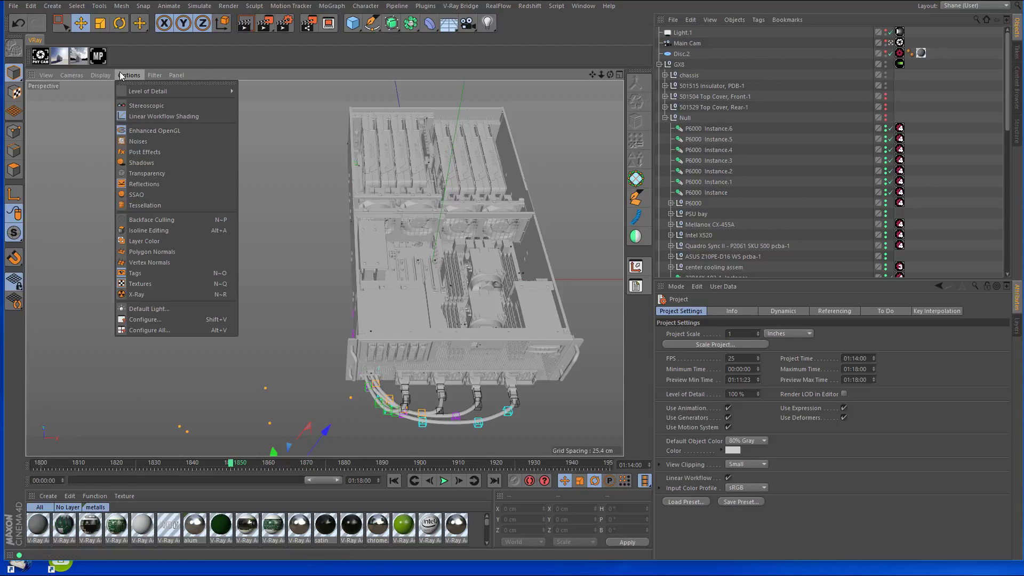
click(166, 264)
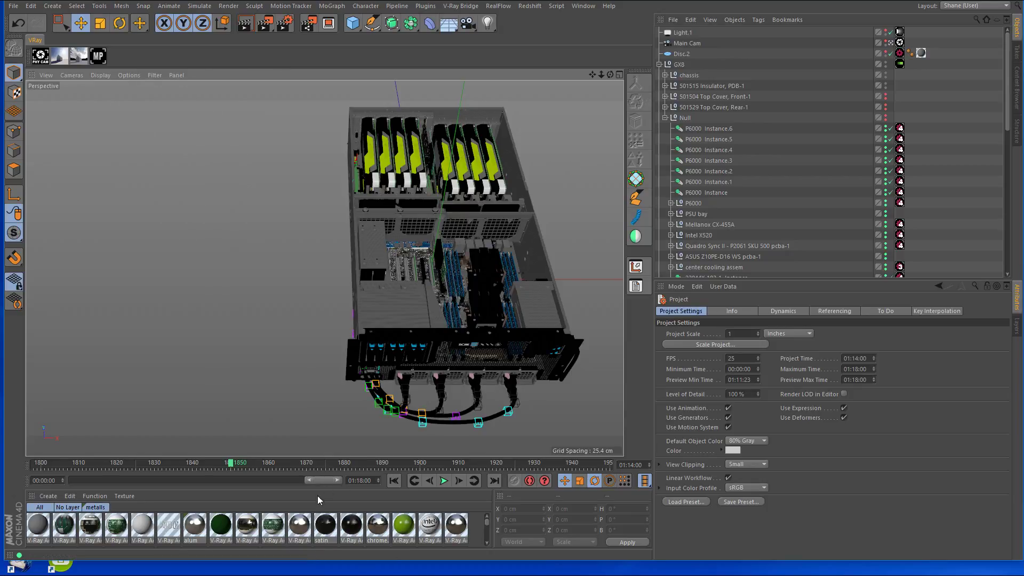
drag(307, 480, 59, 482)
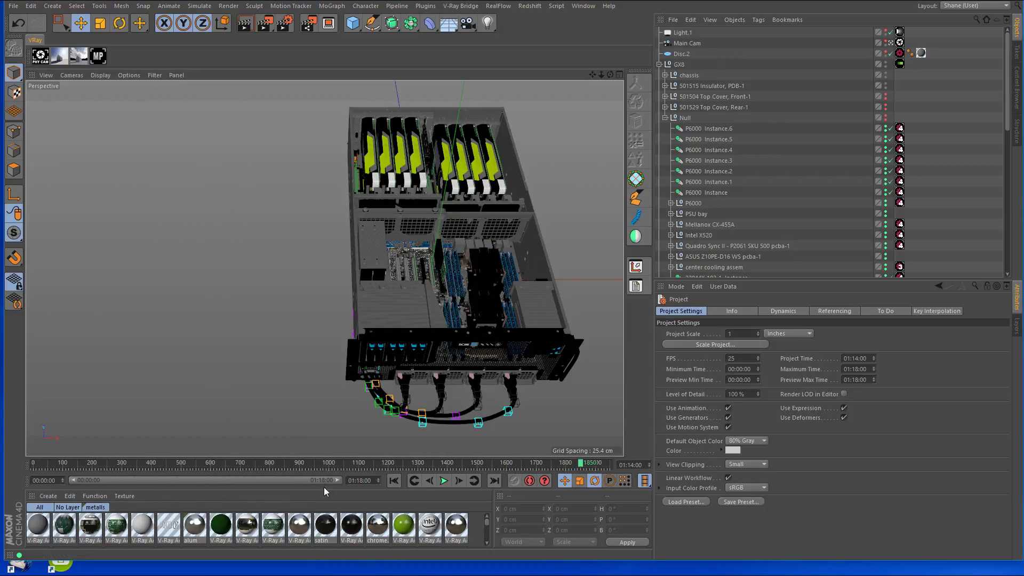
click(340, 465)
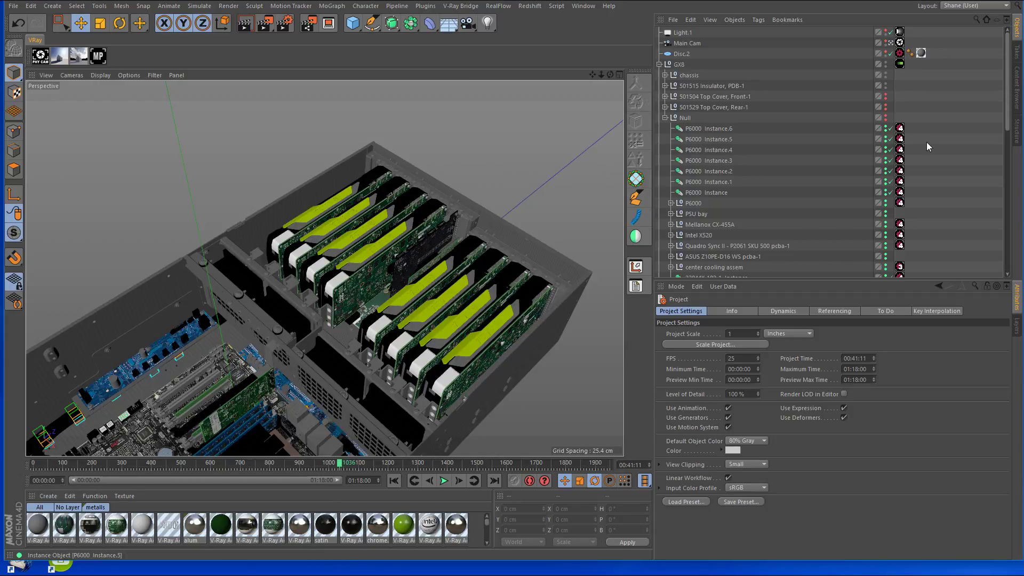
Leave the Main Cam view and examine the server's textured motherboard, memory modules and heatsinks at close range.
click(891, 43)
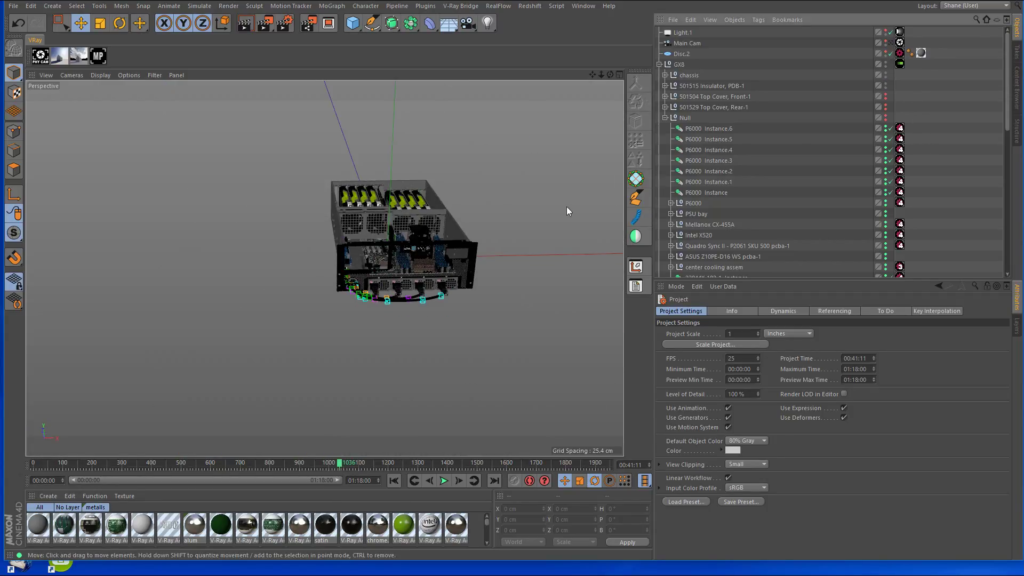
alt+drag(508, 224, 434, 233)
alt+right_drag(434, 233, 500, 226)
alt+drag(536, 202, 451, 275)
scroll(411, 320, up, 4)
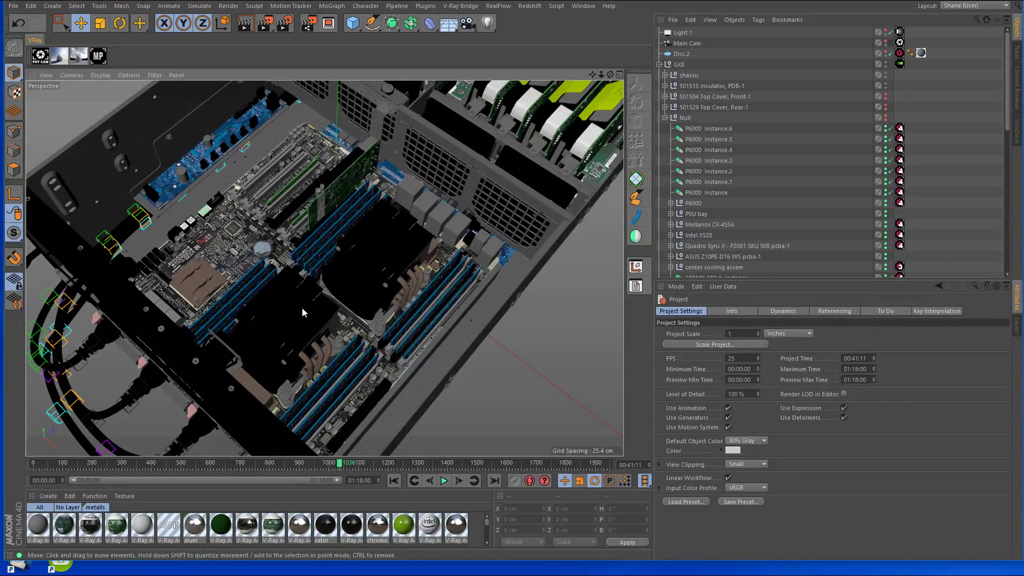
alt+drag(309, 302, 451, 297)
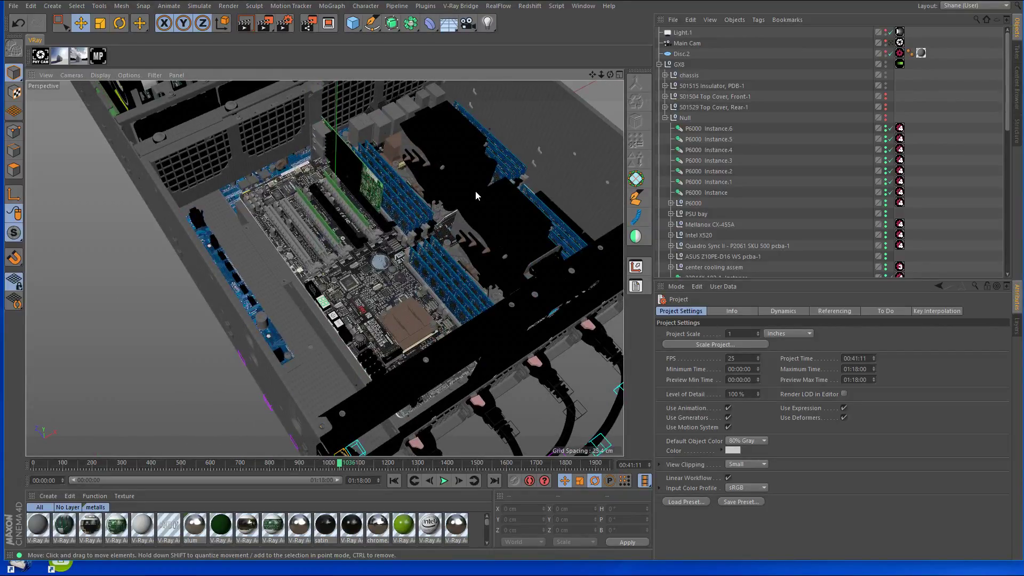
alt+right_drag(425, 236, 438, 240)
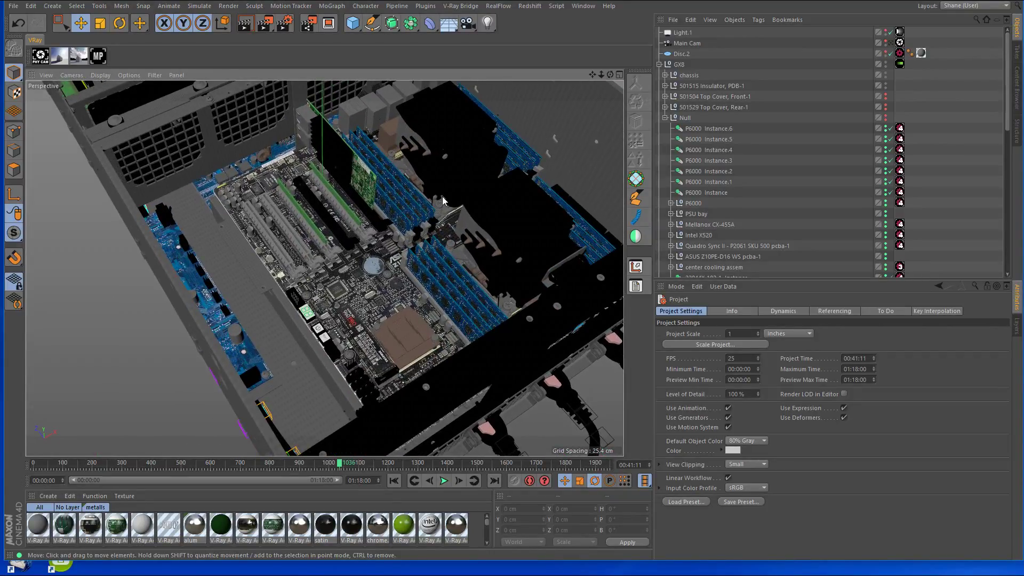
Examine the two banks of P6000 graphics cards and then the complete open server chassis.
alt+drag(420, 235, 287, 239)
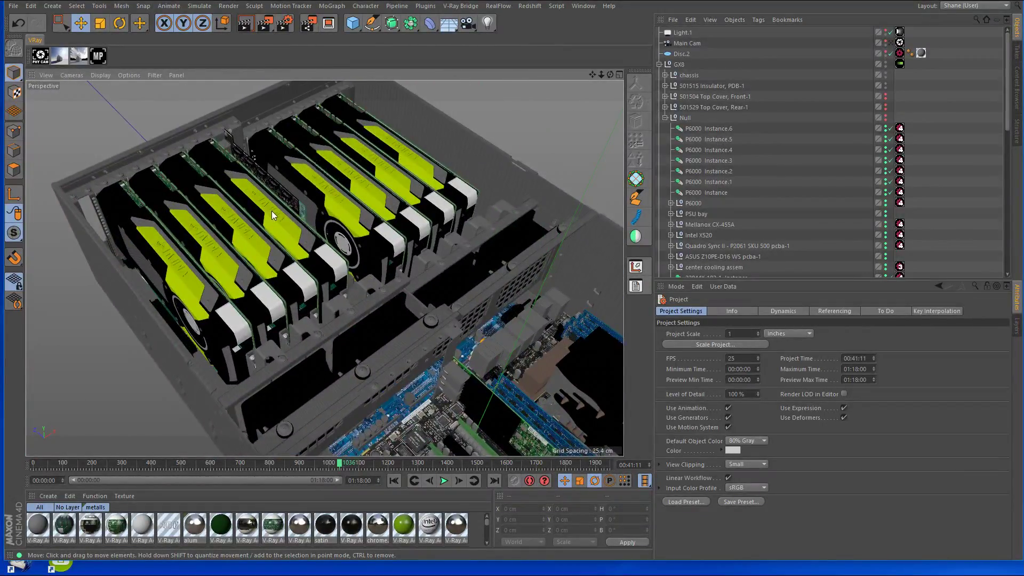
scroll(271, 210, up, 5)
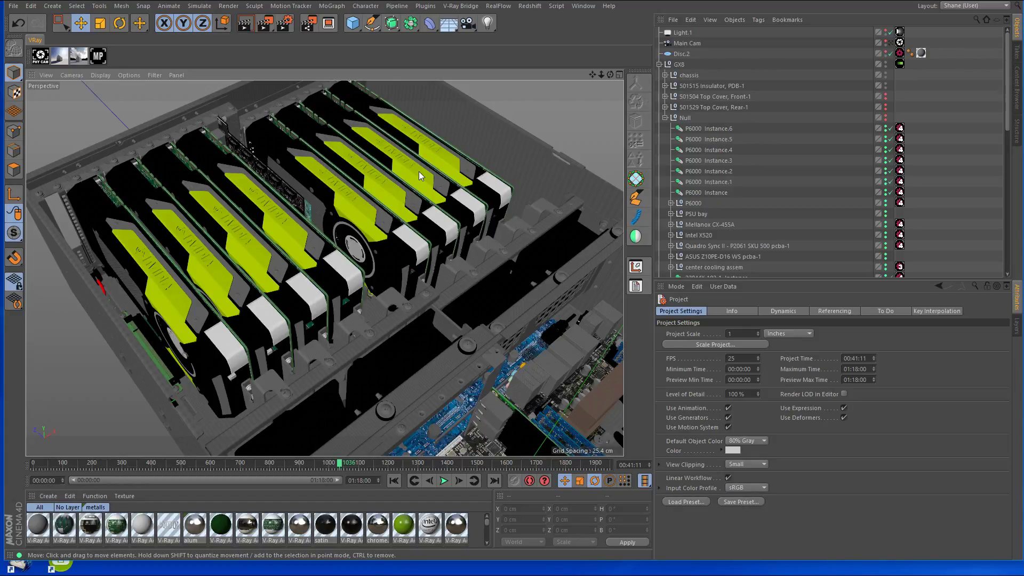
alt+right_drag(386, 232, 342, 257)
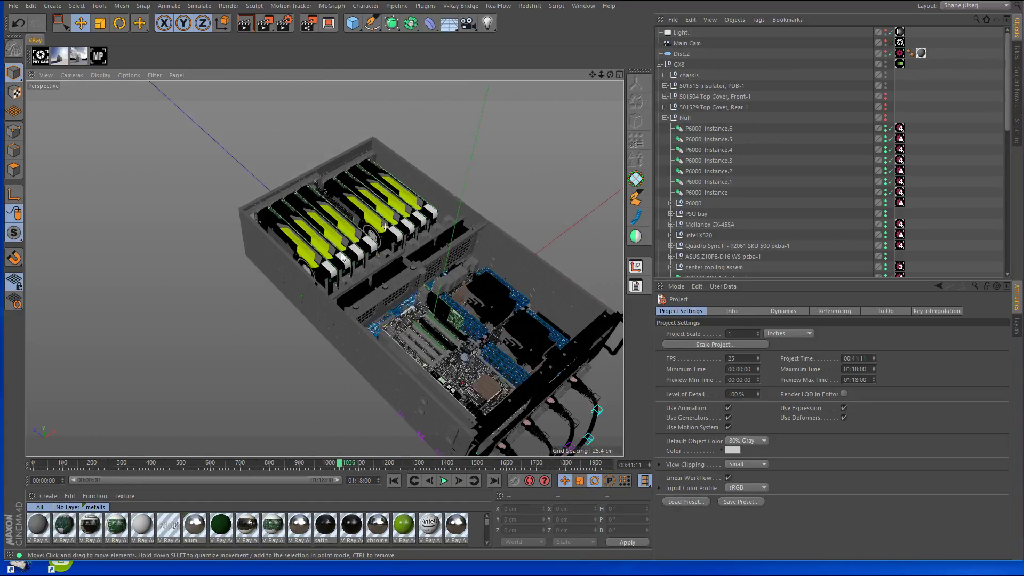
alt+drag(342, 257, 252, 234)
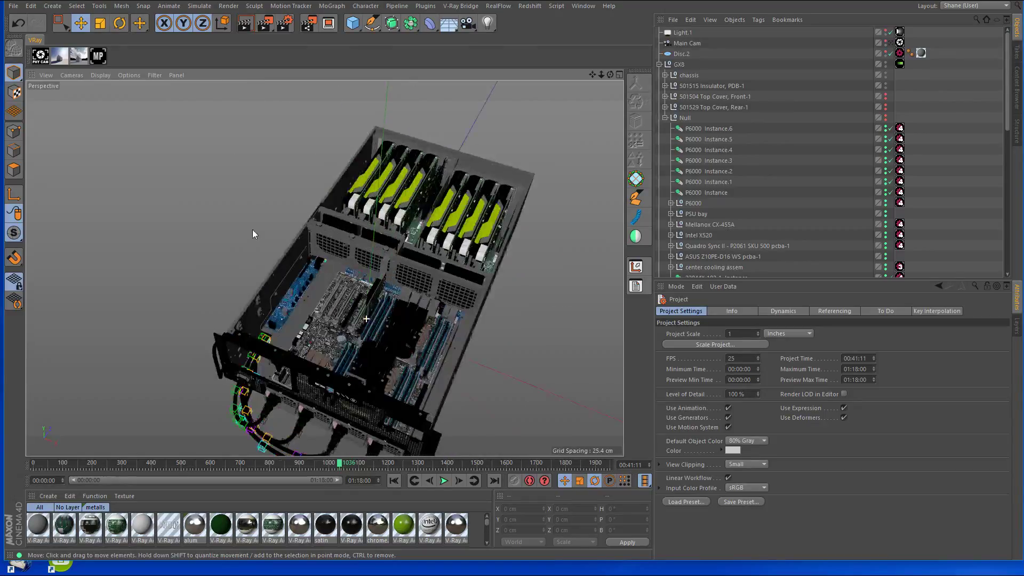
Check the scene information for the server model's memory, point, polygon and object counts, and close it.
click(735, 20)
click(747, 202)
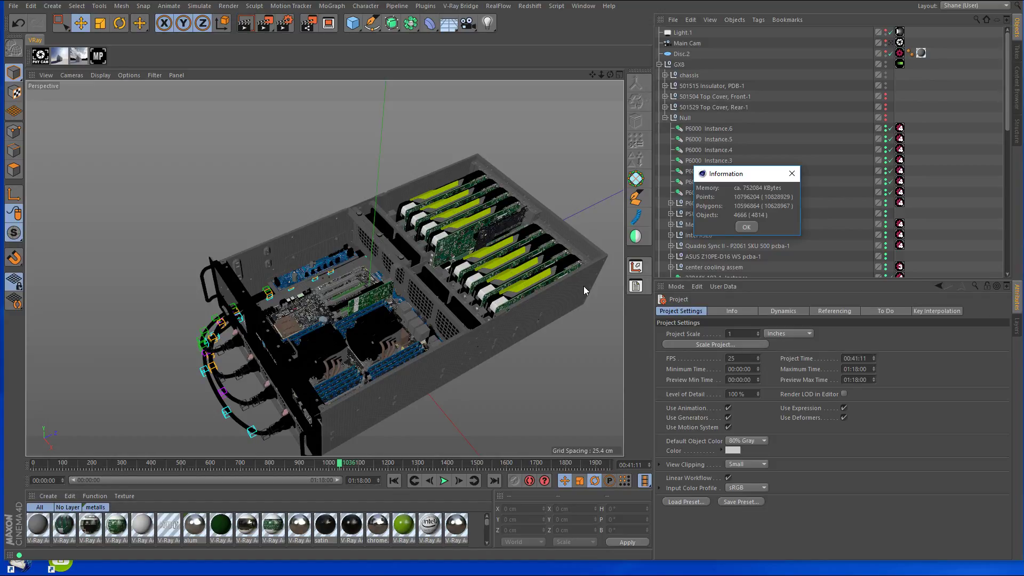
click(746, 226)
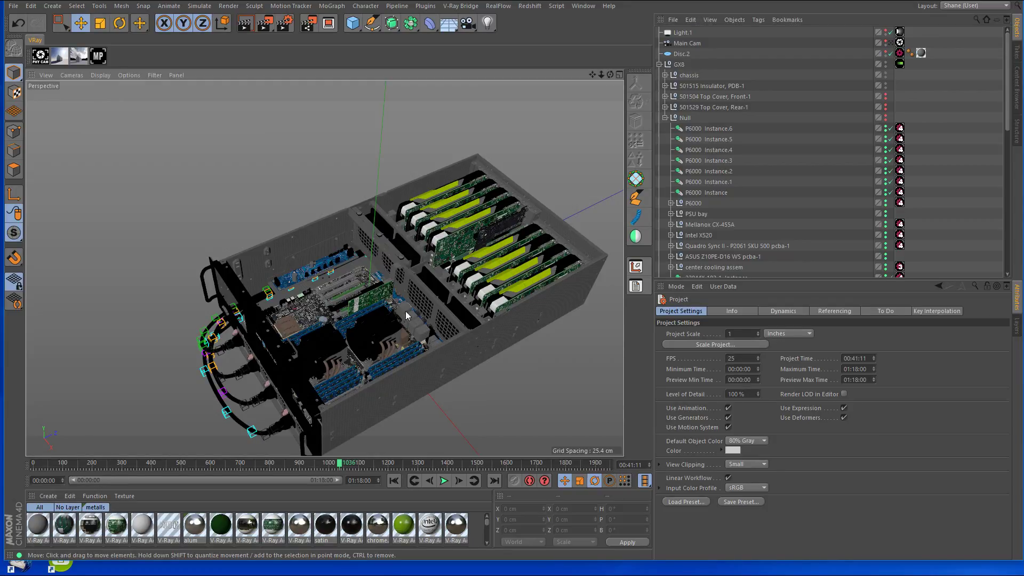
Select the chassis body, the front panel and one power plug end in turn to inspect their meshes.
alt+middle_drag(433, 340, 372, 289)
click(336, 316)
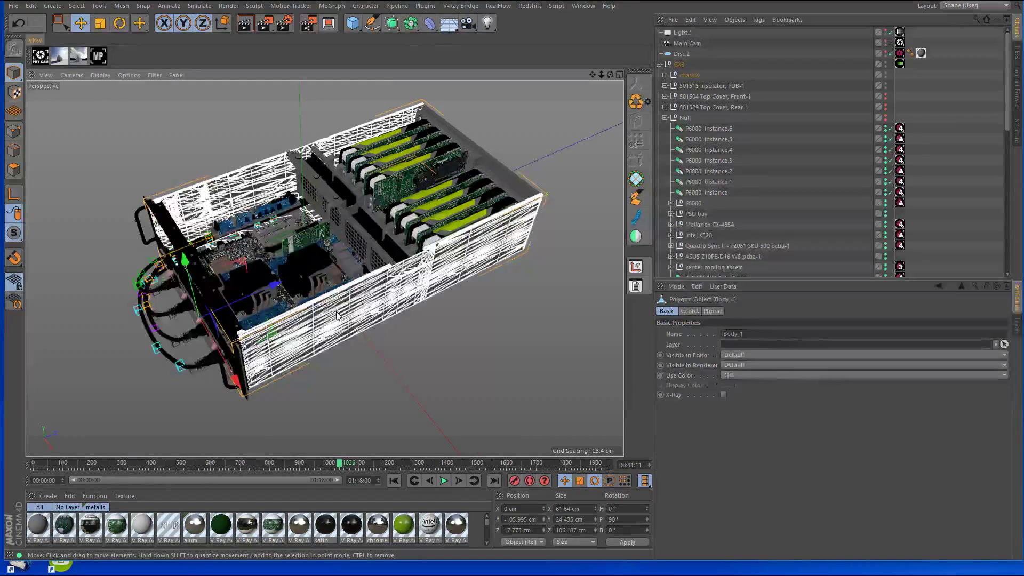
alt+drag(248, 238, 260, 302)
scroll(259, 300, up, 5)
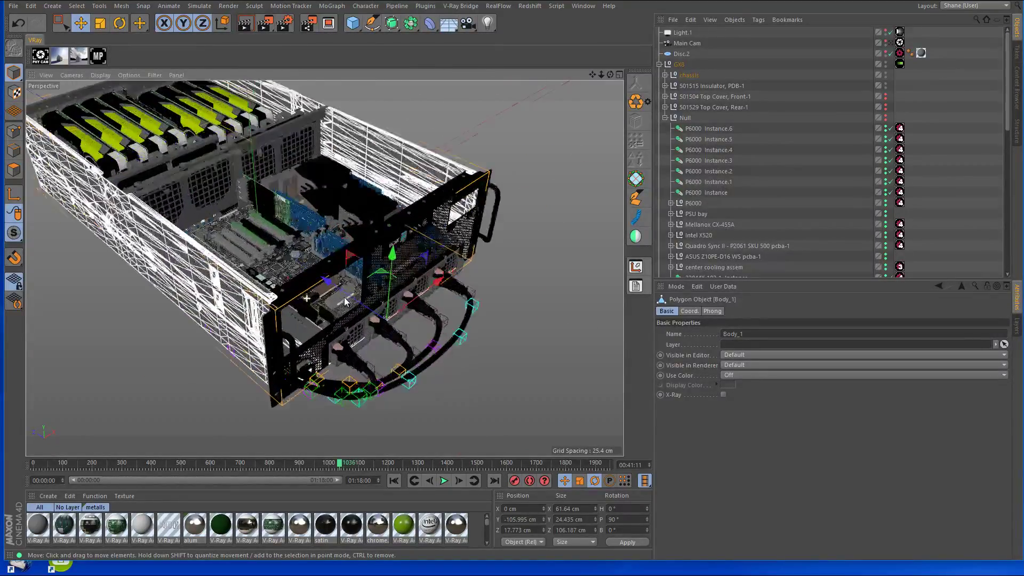
click(377, 235)
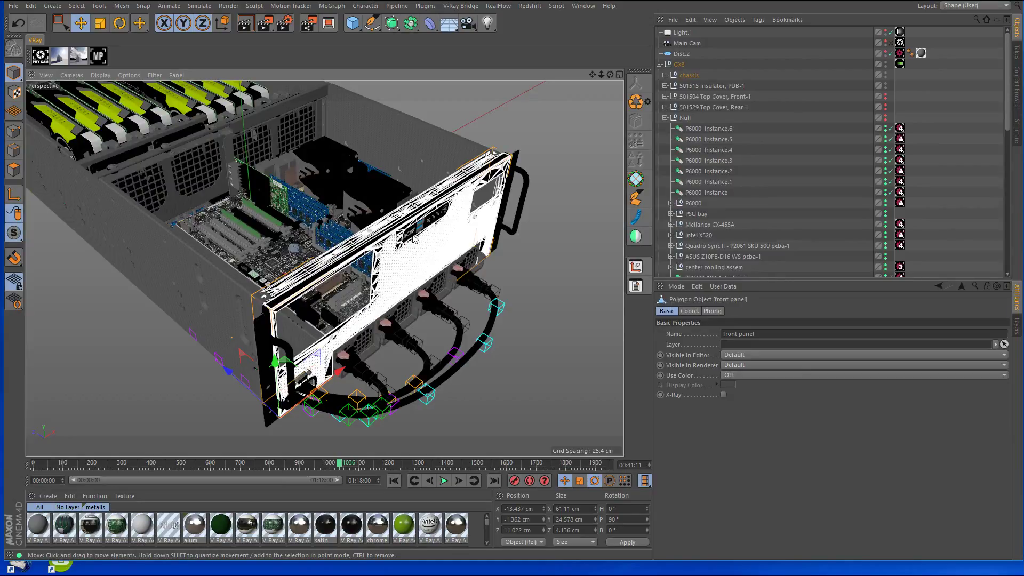
click(399, 340)
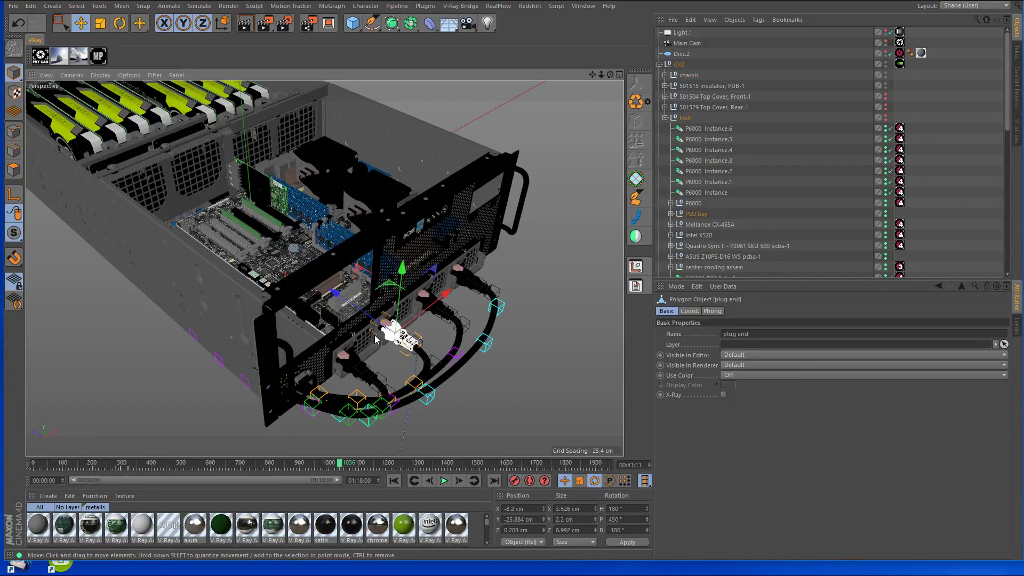
Return the animation to frame 0, deselect the plug end and view the scene through Main Cam.
click(397, 484)
click(955, 192)
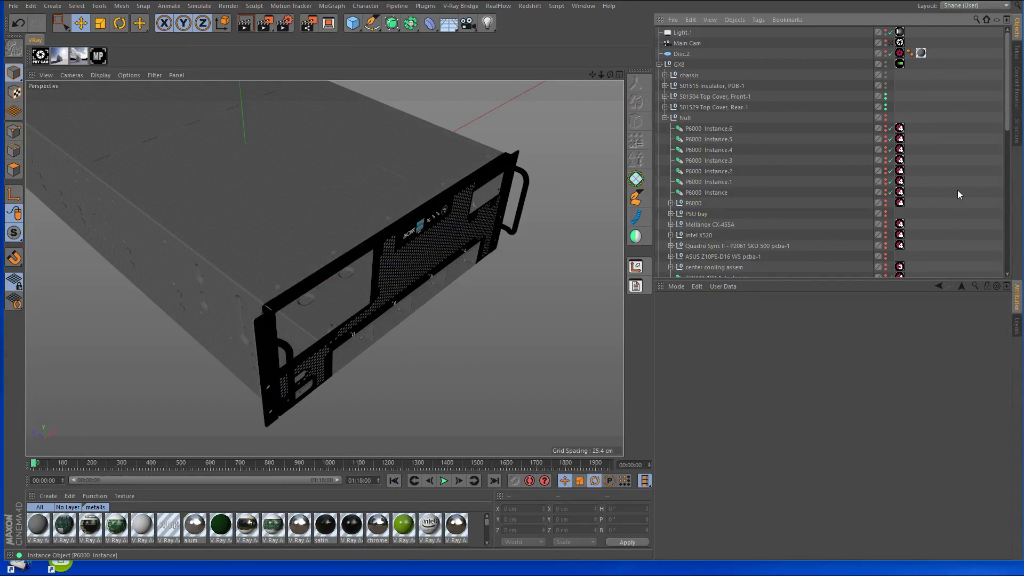
click(890, 43)
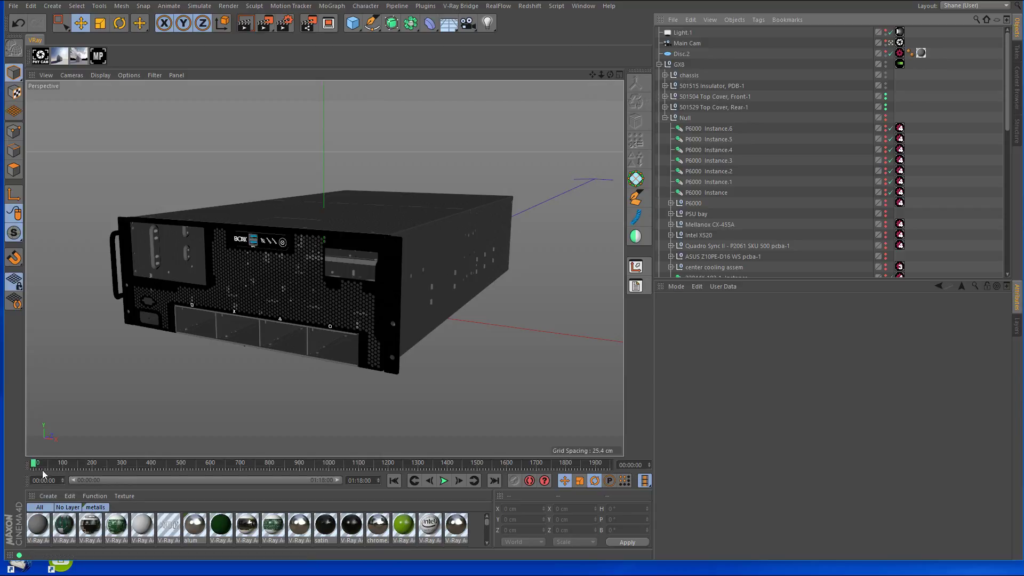
Scrub the animation forward to frame 1085 to review the cover, power cable, motherboard, fan and graphics card sequences.
drag(34, 466, 47, 465)
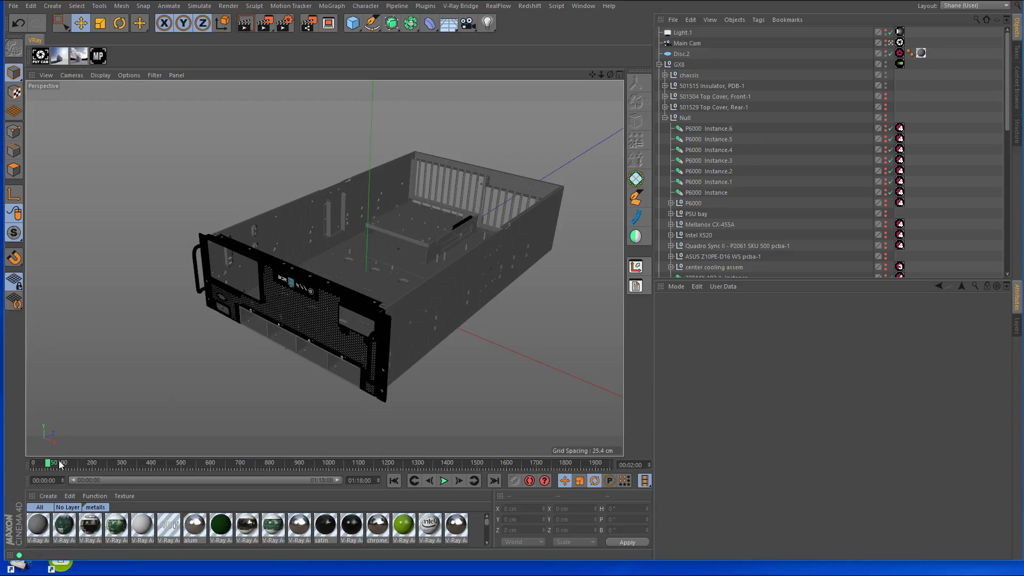
drag(48, 464, 123, 464)
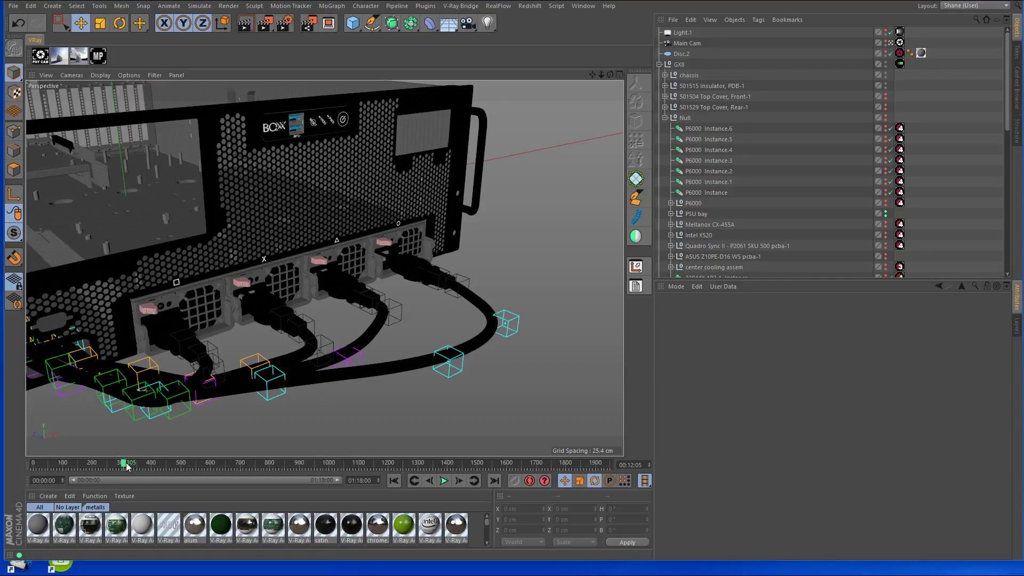
drag(125, 464, 249, 464)
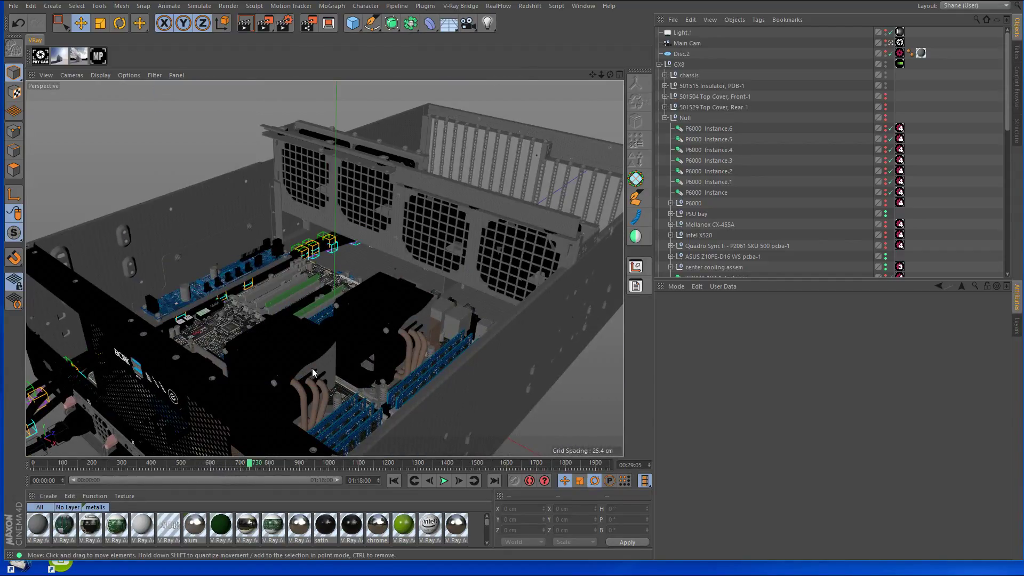
drag(250, 464, 258, 464)
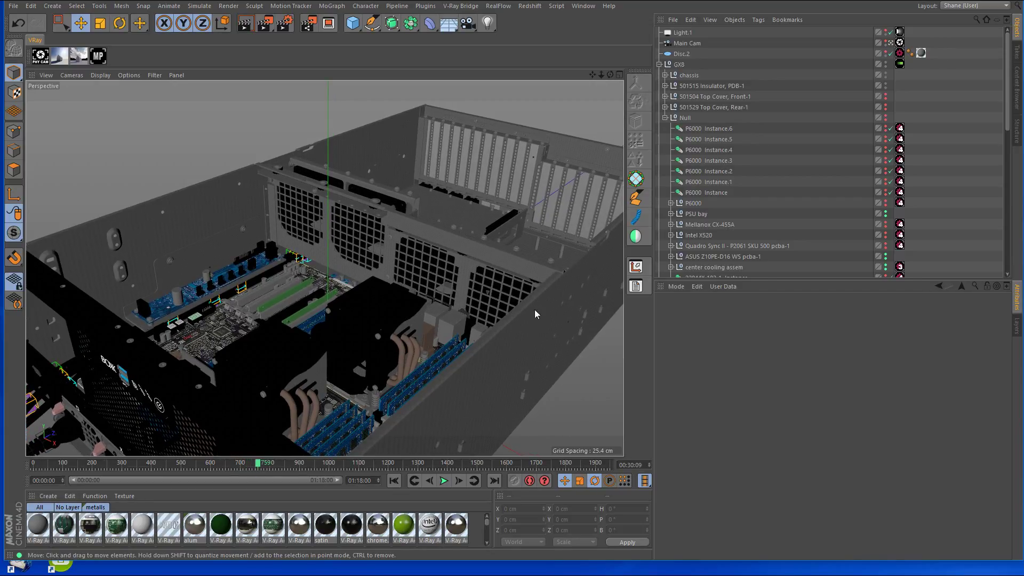
drag(258, 464, 339, 471)
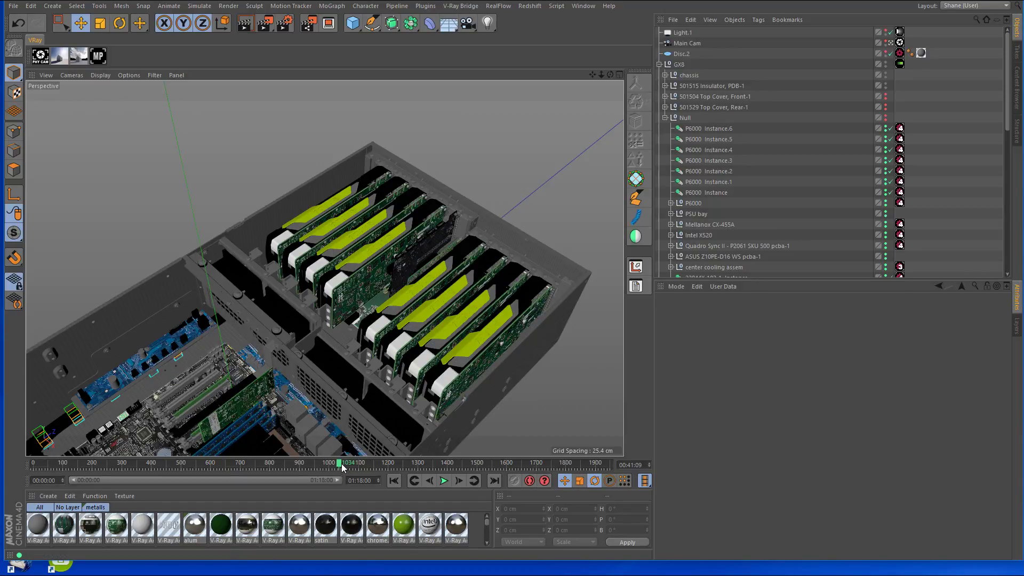
drag(339, 463, 354, 464)
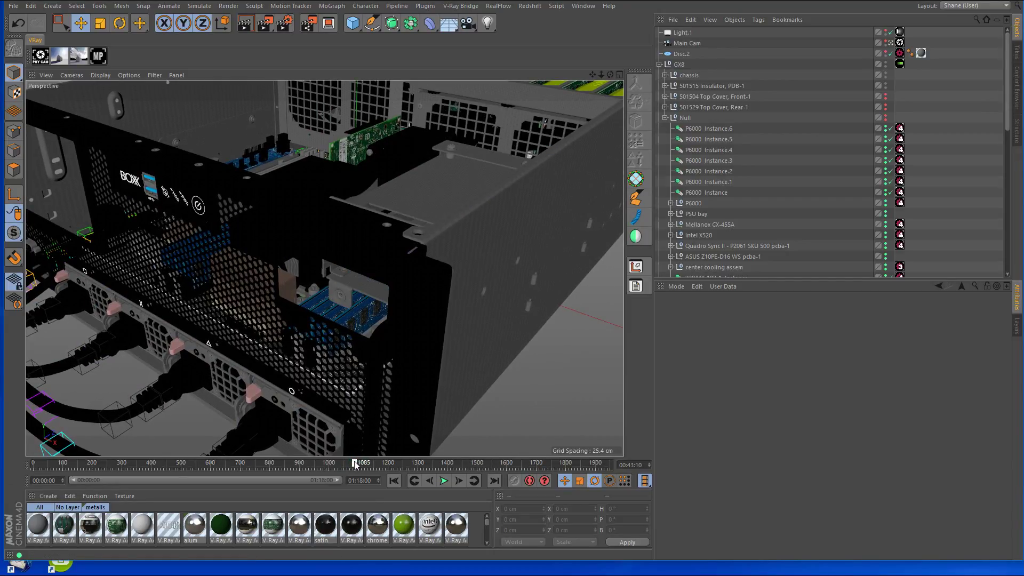
Turn off texture display in the viewport and advance the animation to frame 1117 of the drive bay sequence.
click(129, 75)
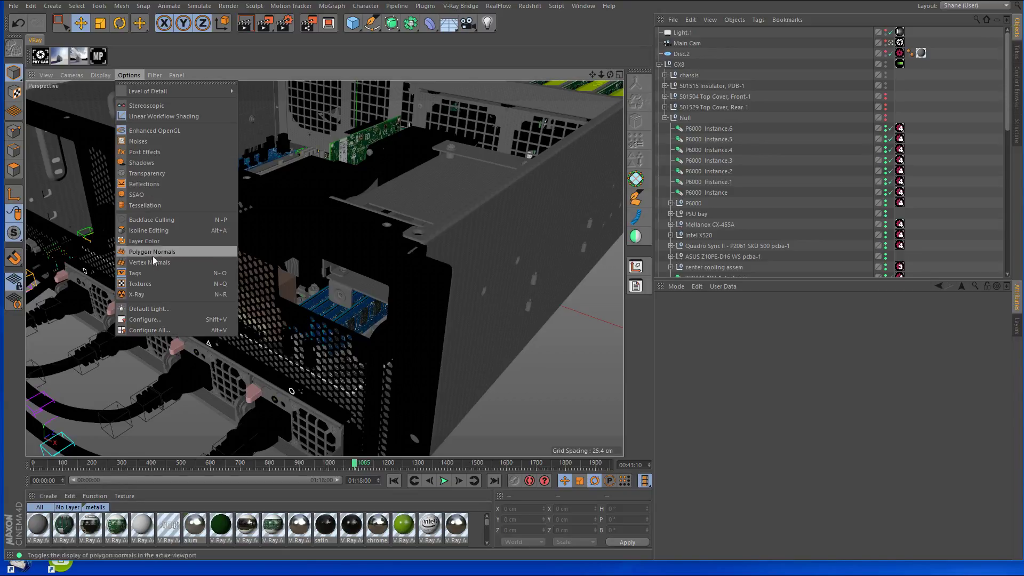
click(154, 284)
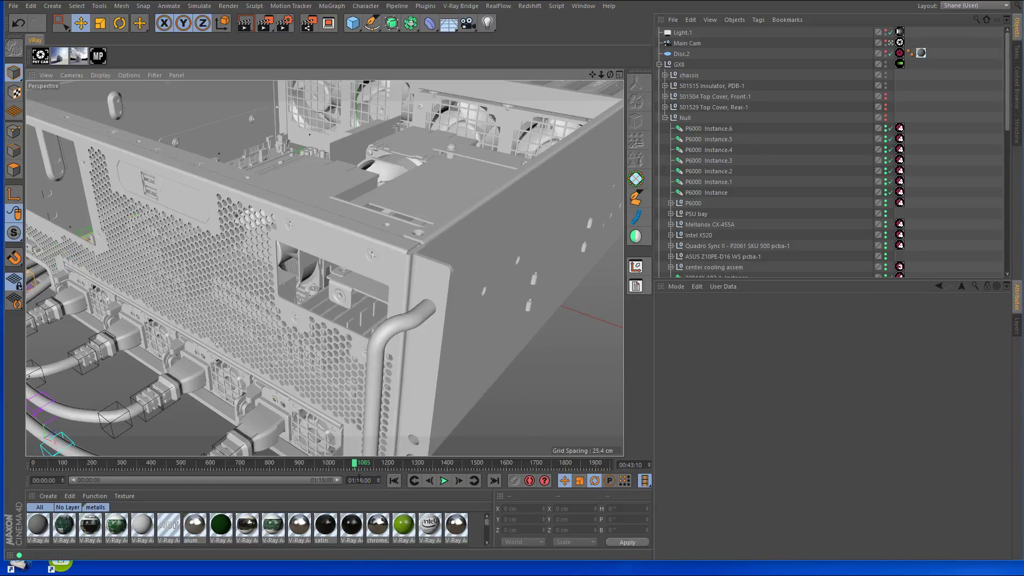
drag(354, 464, 364, 465)
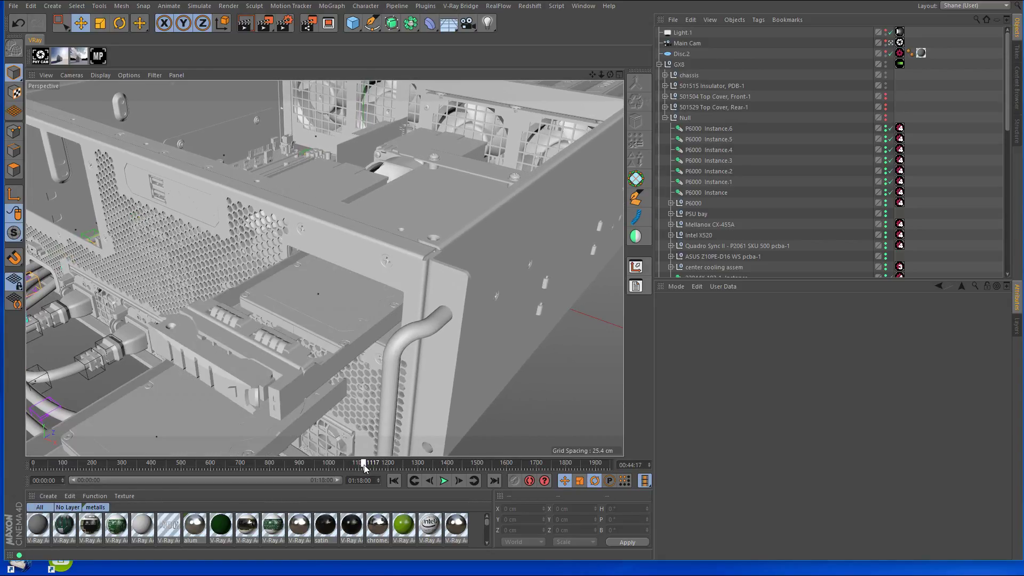
Select the end piece of the pulled-out drive tray to inspect its mesh, and deselect it.
click(336, 294)
click(282, 368)
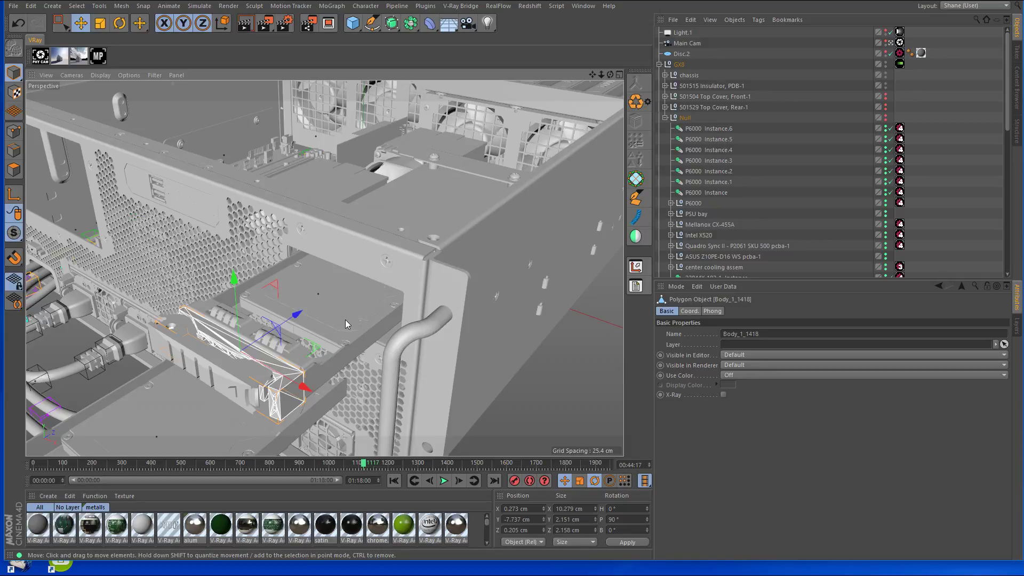
click(925, 214)
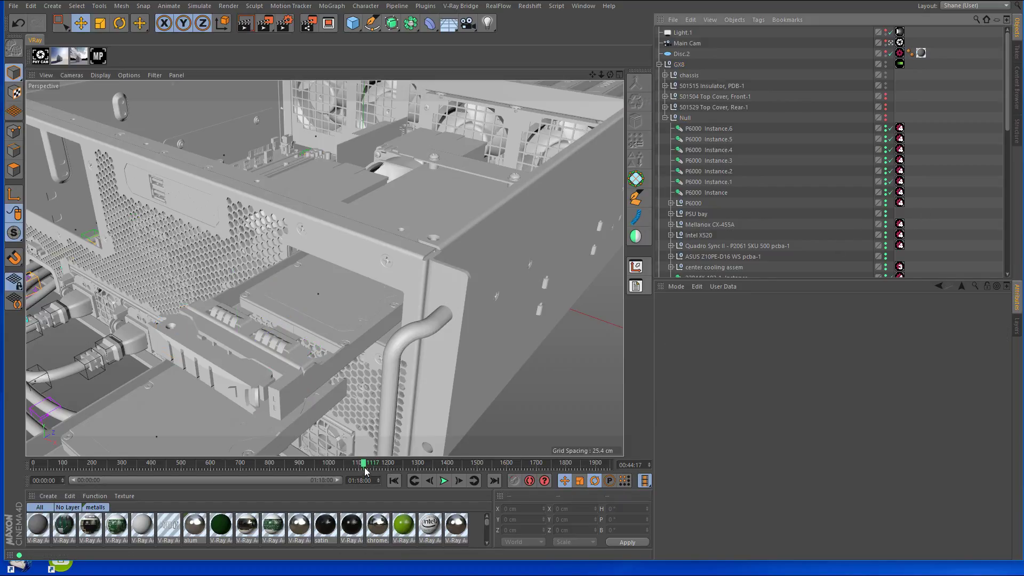
Advance the animation to frame 1271 at the front drive bays and turn on SSAO in the viewport.
drag(365, 469, 410, 465)
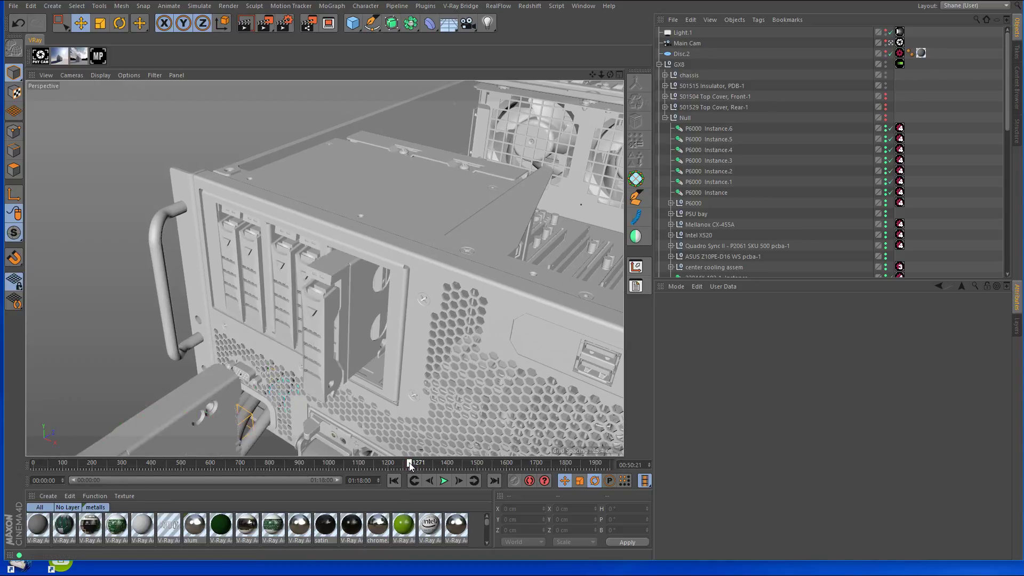
click(130, 75)
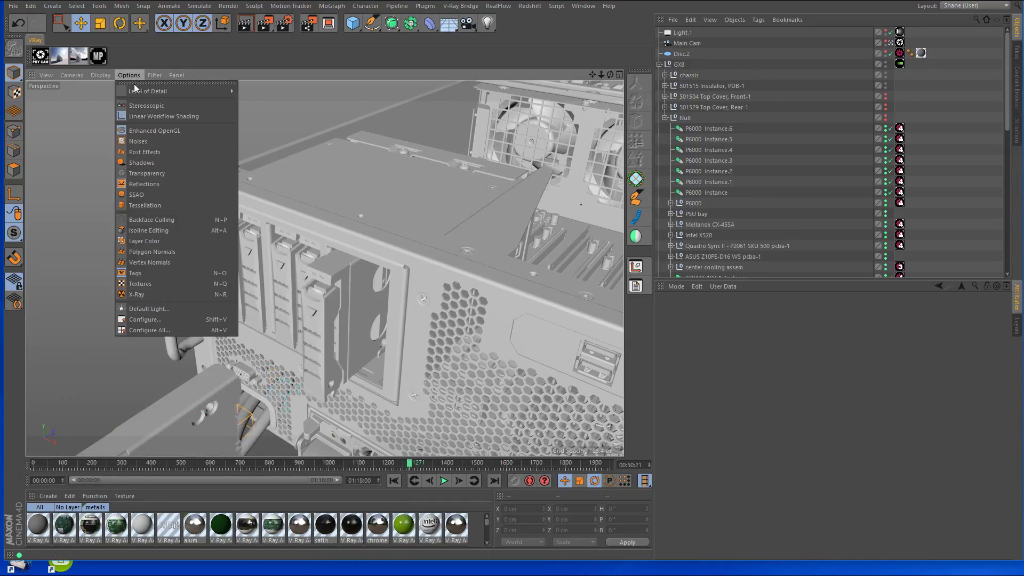
click(149, 194)
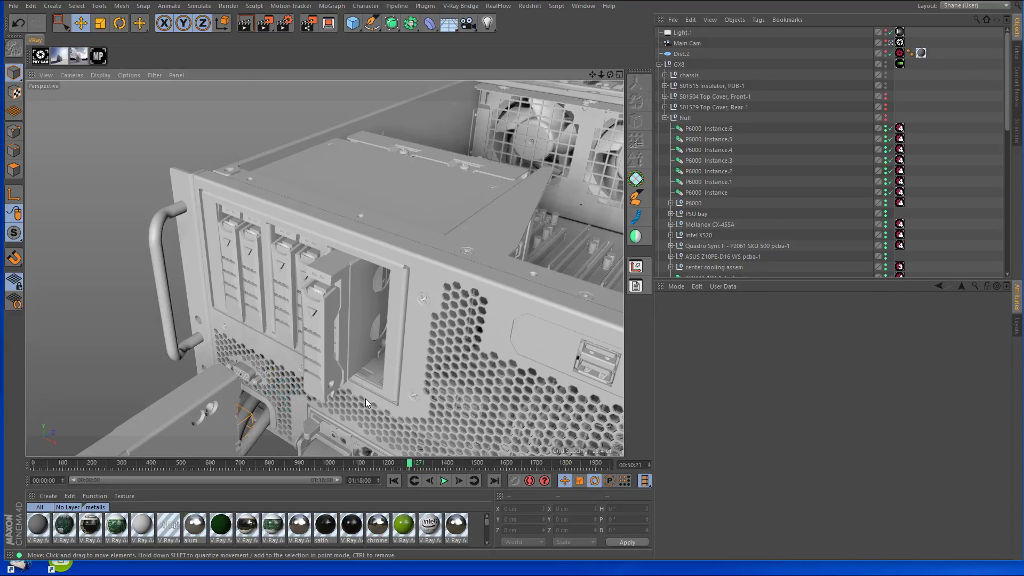
Scrub the animation forward through frames 1301, 1341 and 1618 to frame 1871 to review the remaining server sequences.
drag(407, 465, 419, 465)
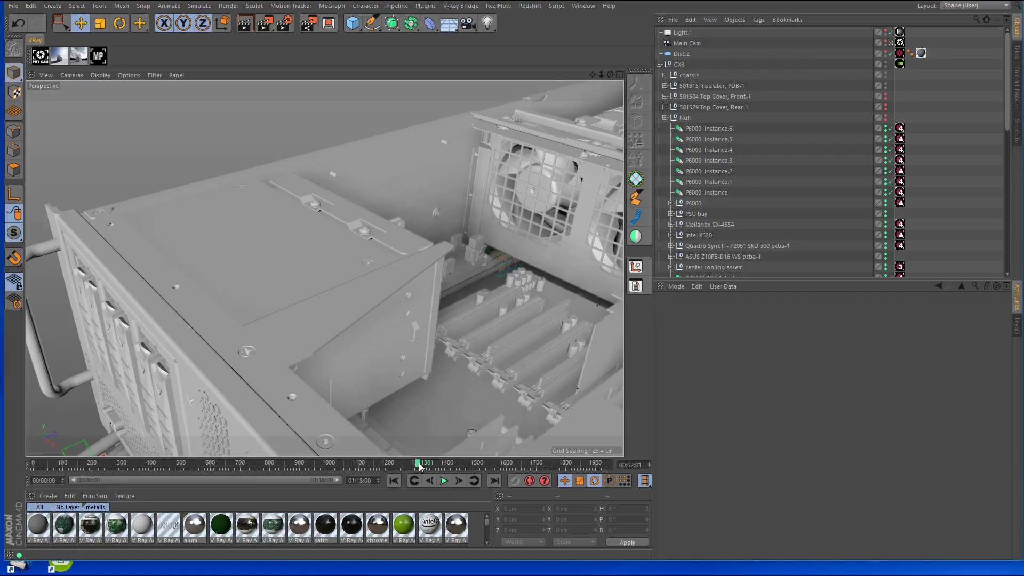
drag(419, 466, 430, 467)
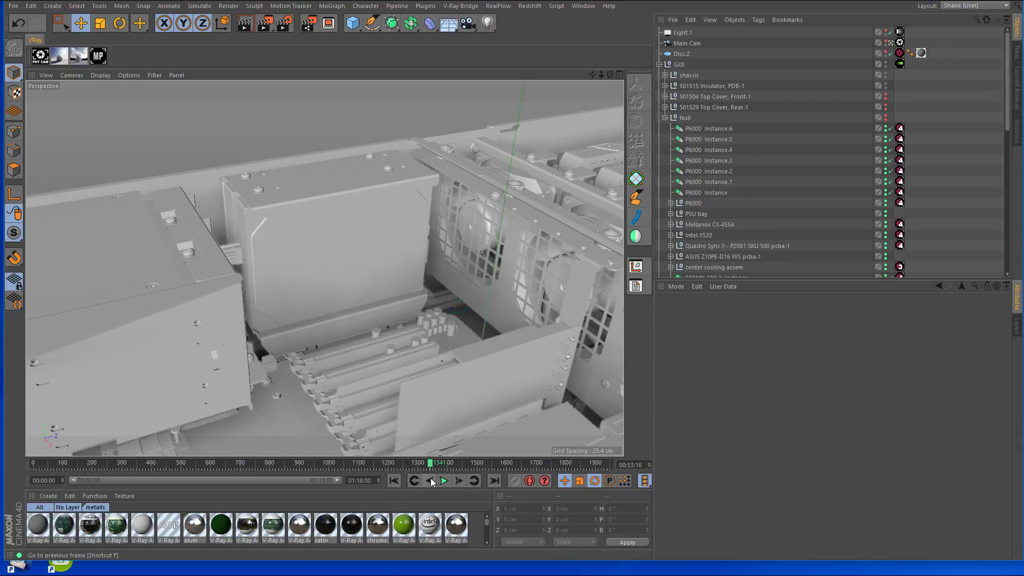
drag(430, 467, 512, 466)
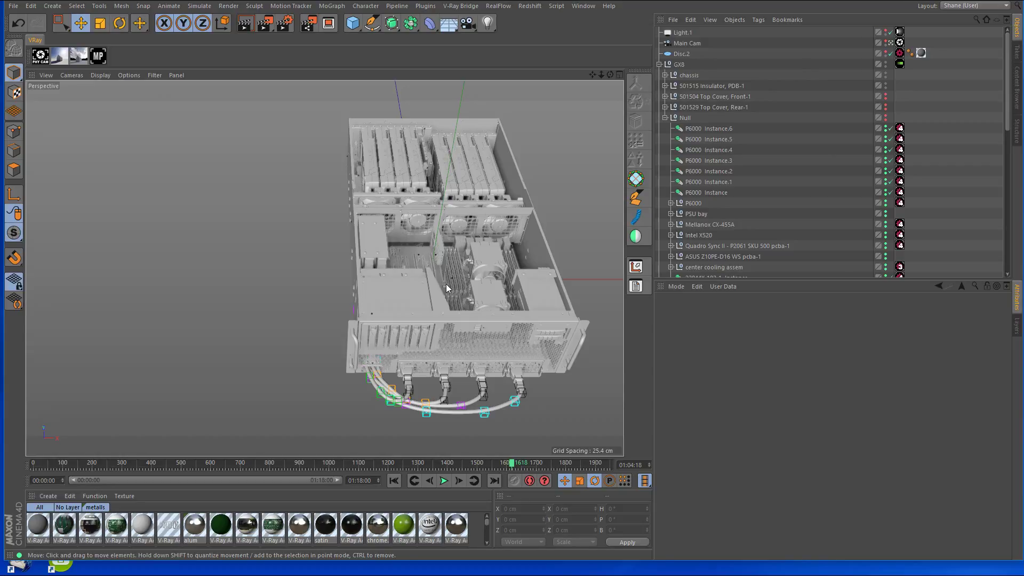
drag(510, 465, 587, 466)
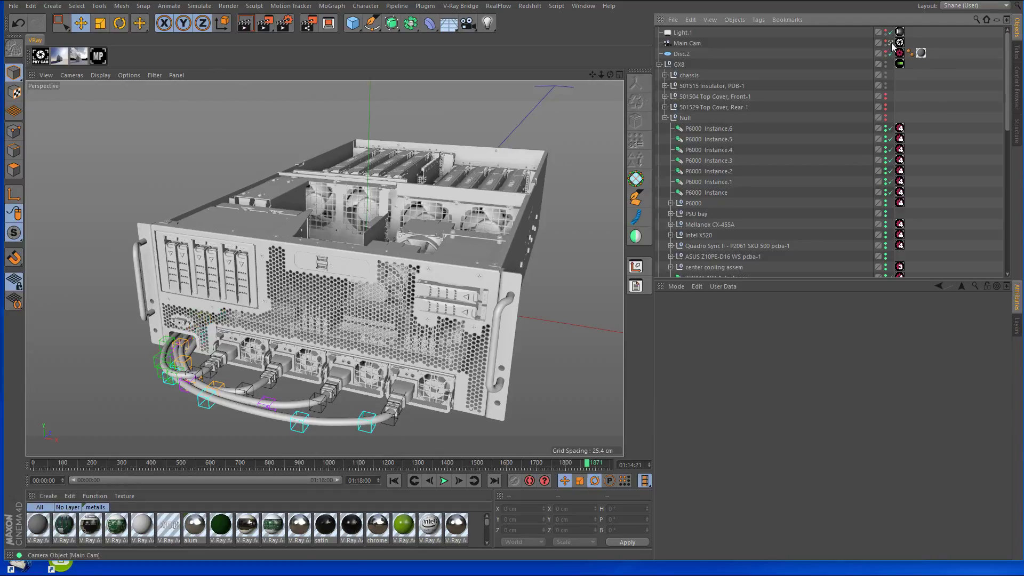
Bring the whole server into an angled free view and scrub the animation to its end at 01:18:00.
alt+drag(539, 176, 479, 172)
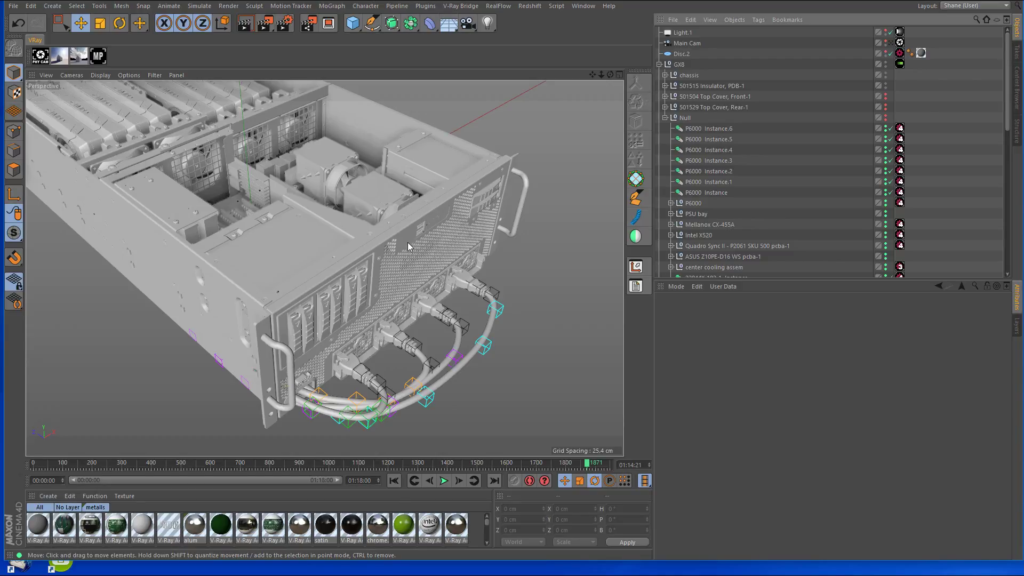
scroll(373, 246, down, 8)
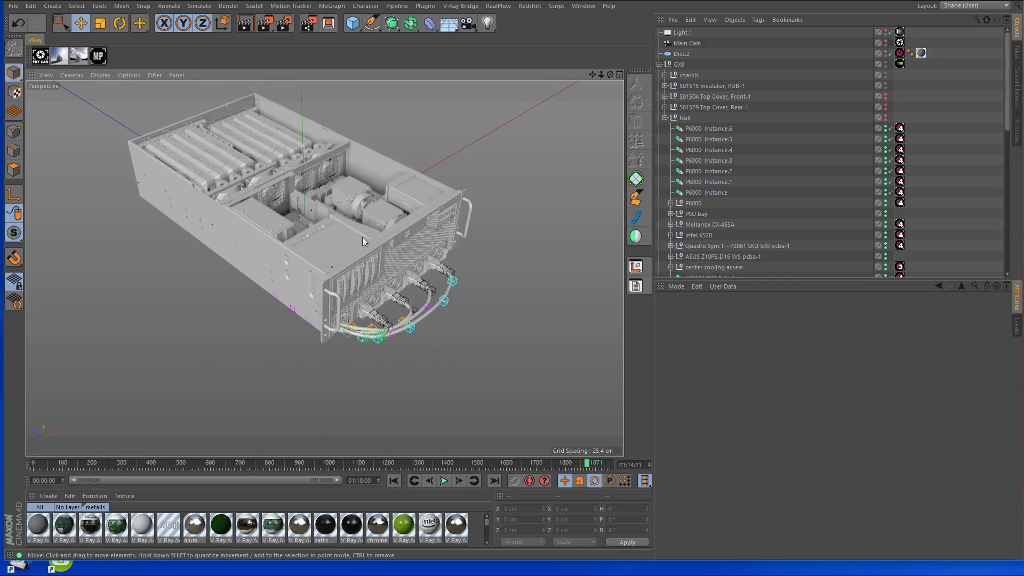
alt+middle_drag(369, 258, 371, 264)
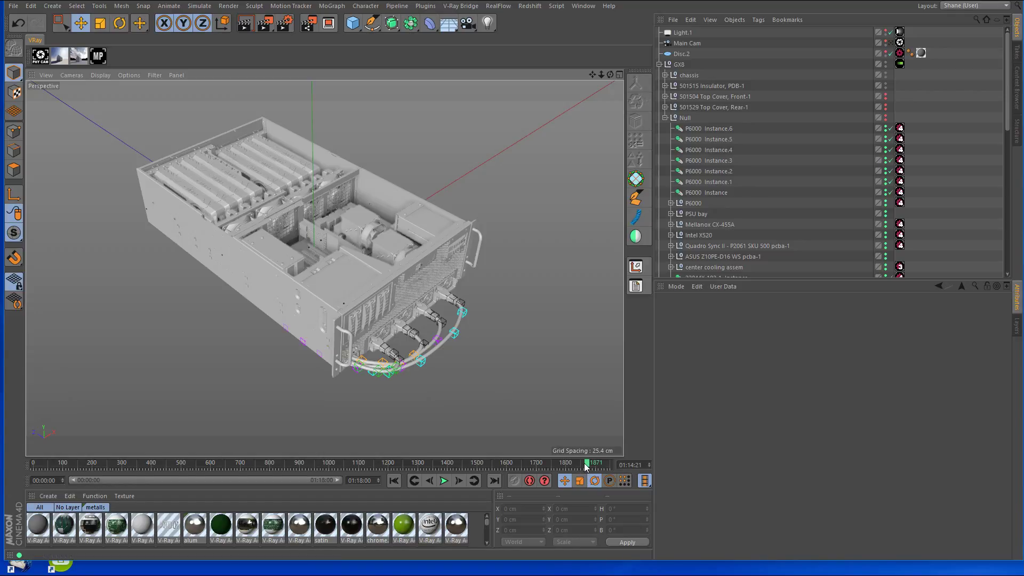
drag(586, 466, 609, 468)
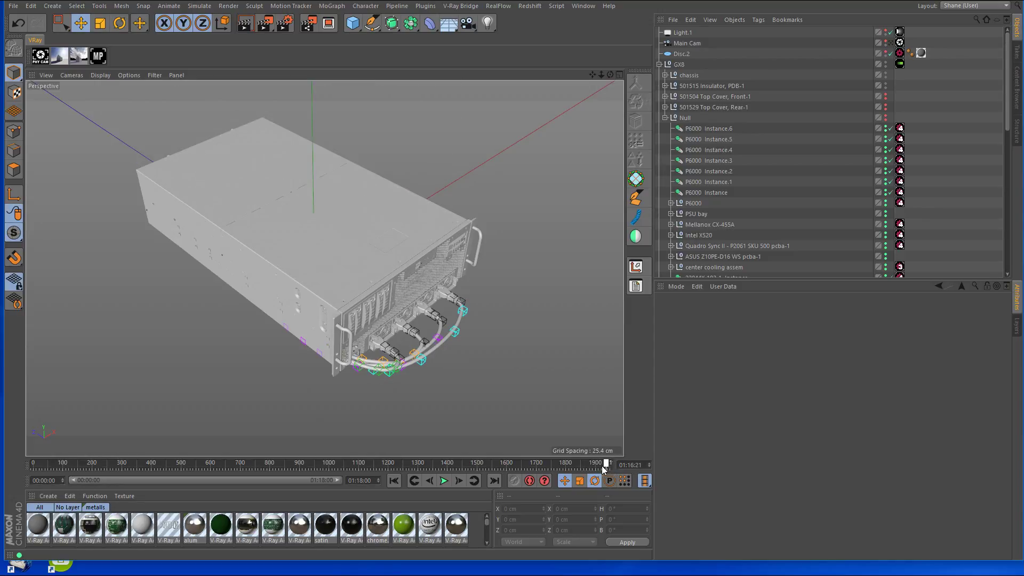
drag(596, 466, 616, 467)
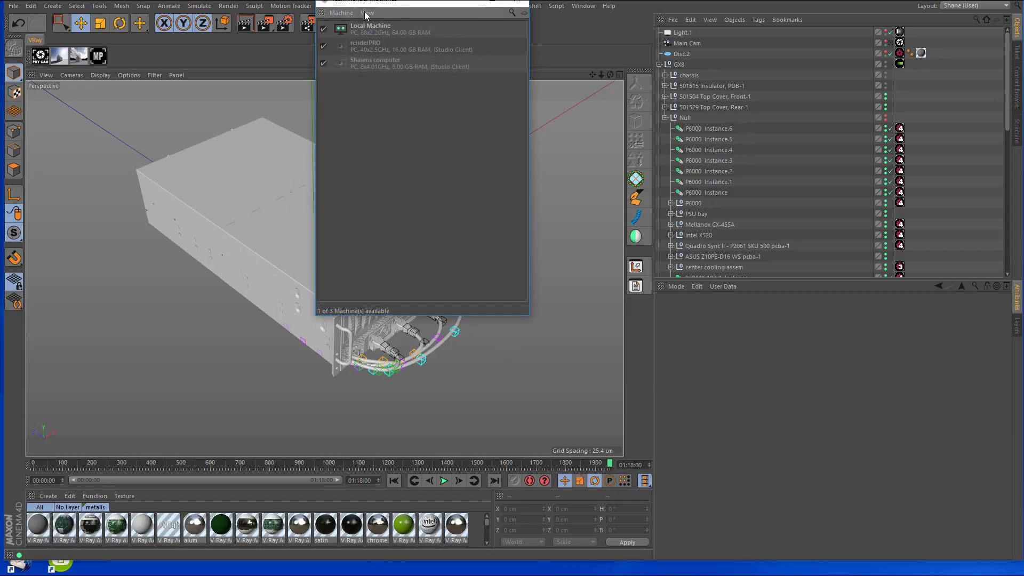
Check the Team Render machine list, close it, and examine the server's front panel and power cables.
drag(364, 11, 212, 104)
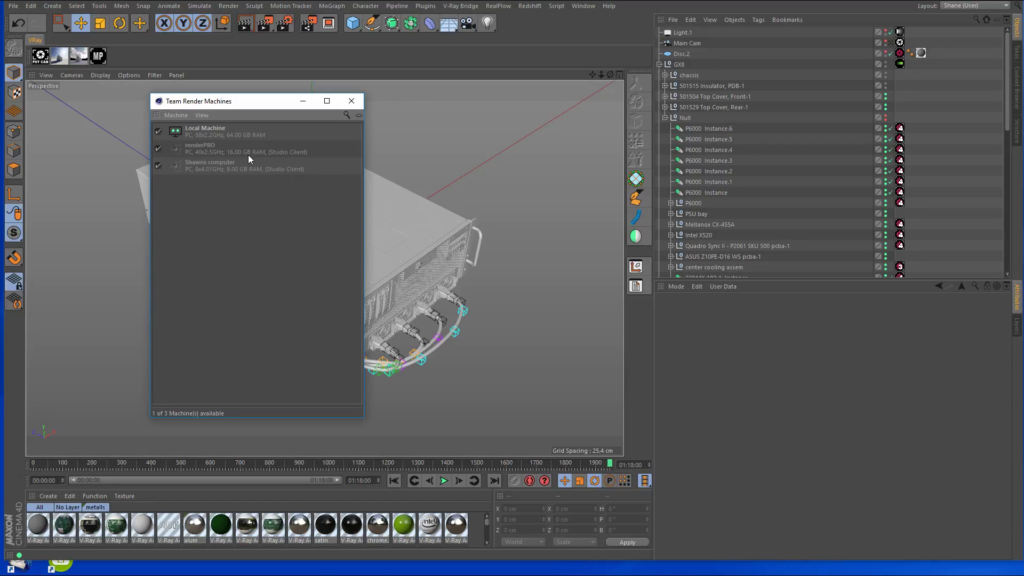
click(352, 101)
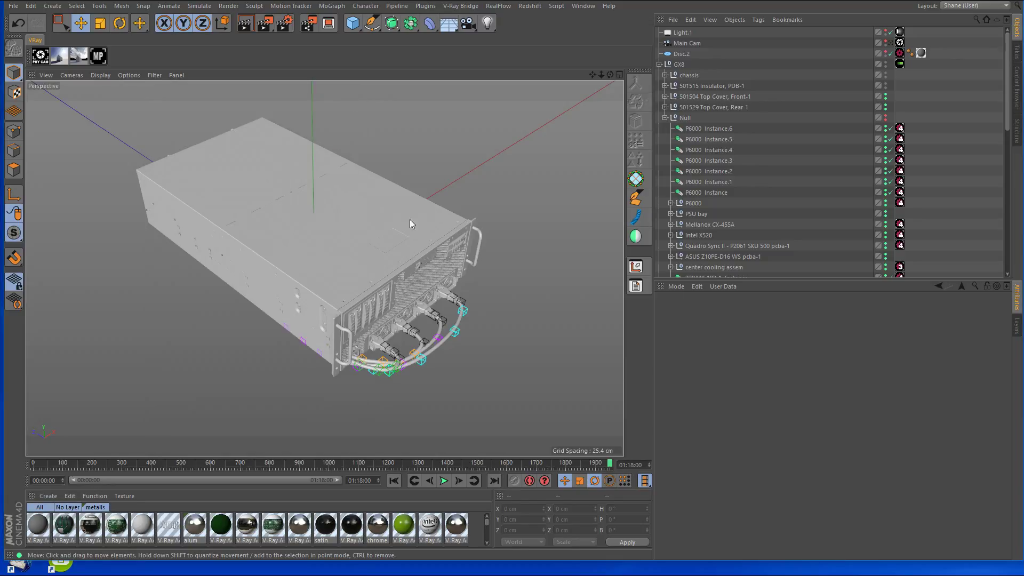
alt+drag(429, 348, 421, 320)
alt+right_drag(421, 317, 483, 319)
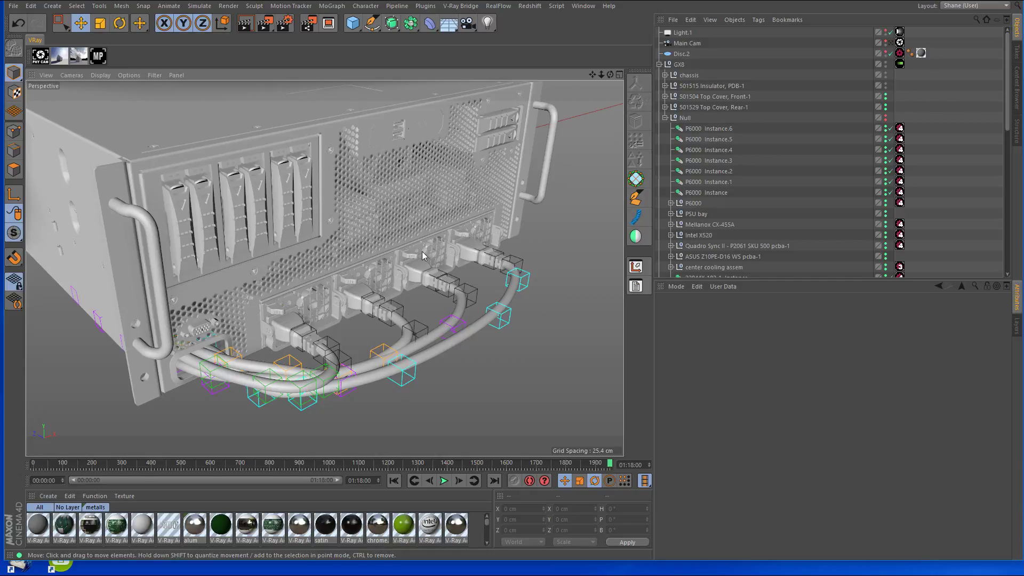
alt+right_drag(457, 210, 406, 201)
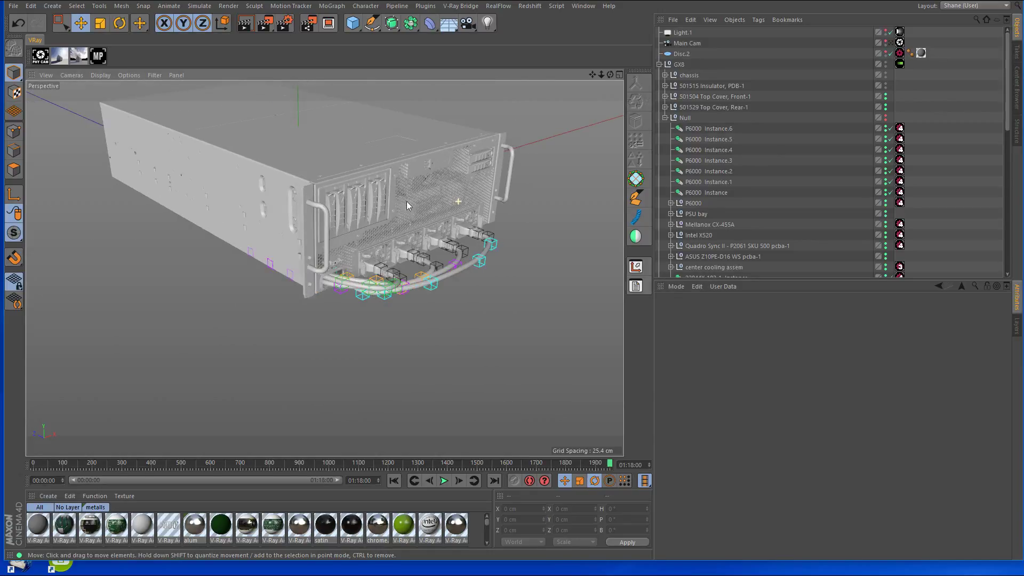
alt+drag(404, 209, 405, 263)
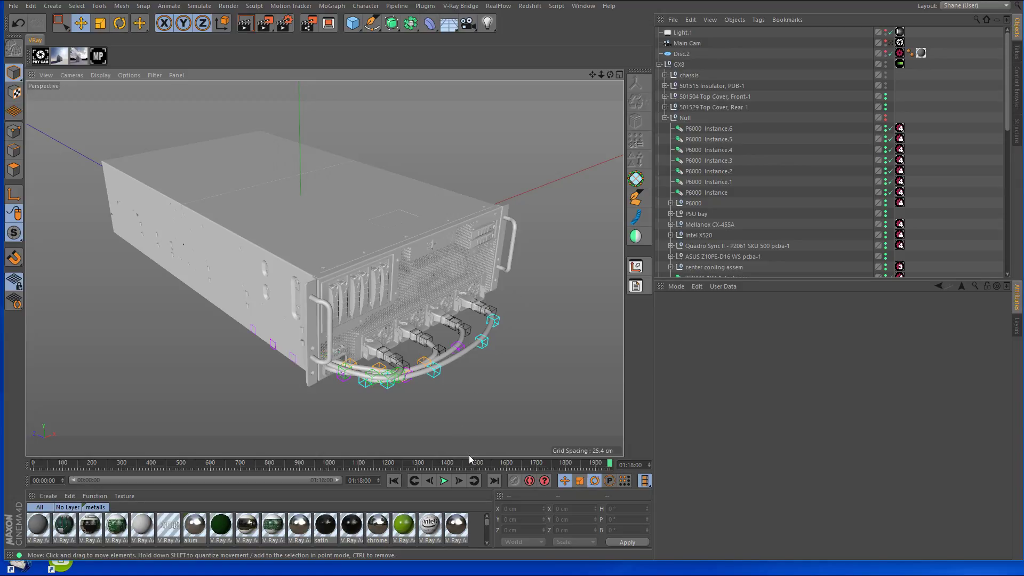
Enlarge the material list to show a second row and view the scene through Main Cam.
drag(469, 456, 430, 430)
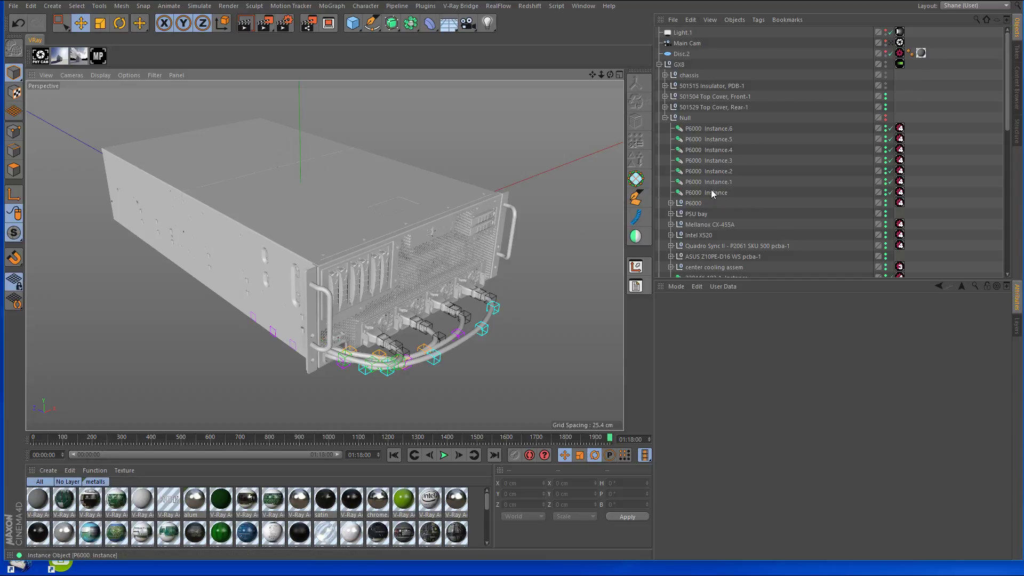
click(890, 43)
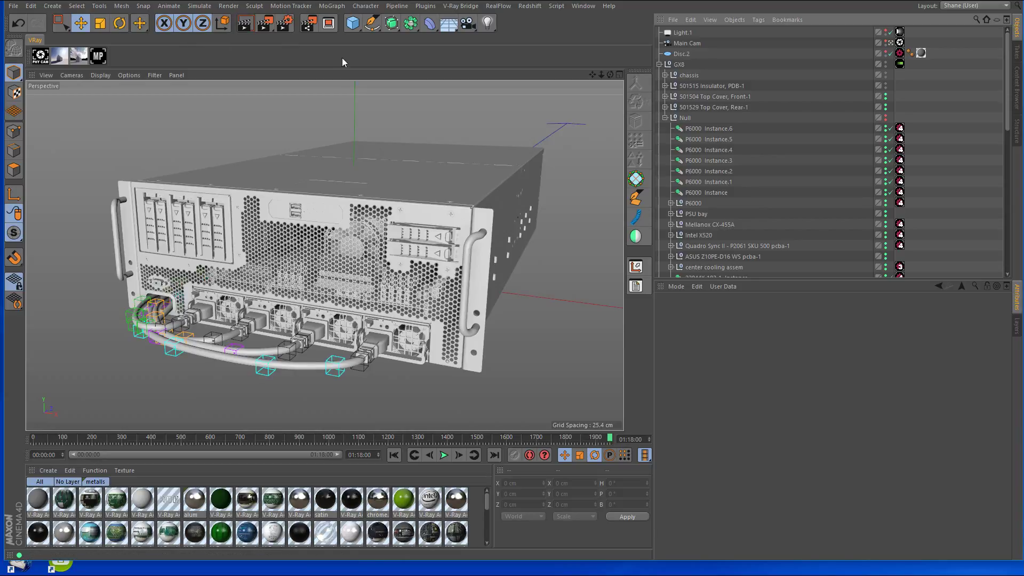
Turn SSAO off and texture display on in the viewport, and move the animation to frame 773.
click(127, 77)
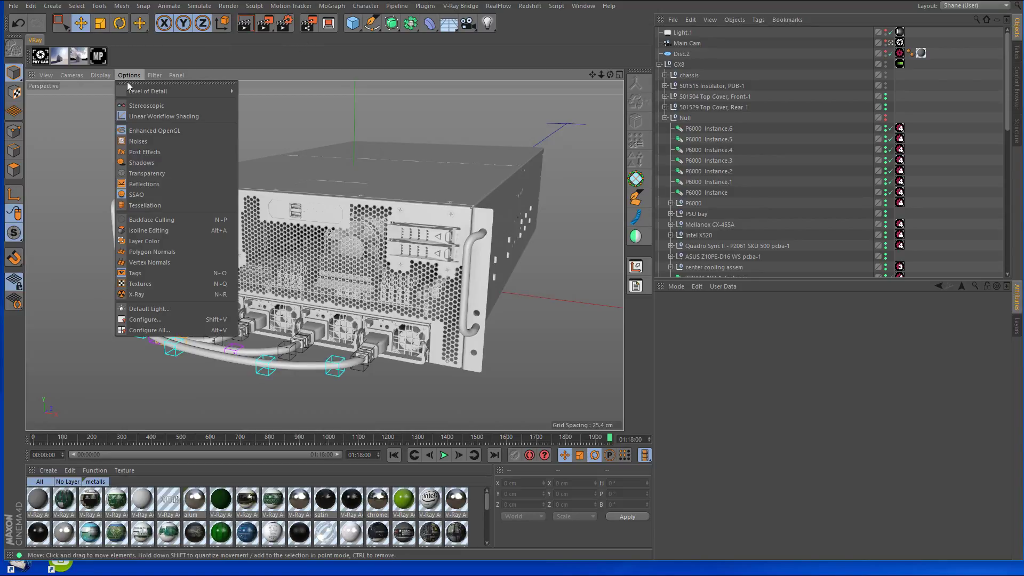
click(160, 195)
click(128, 75)
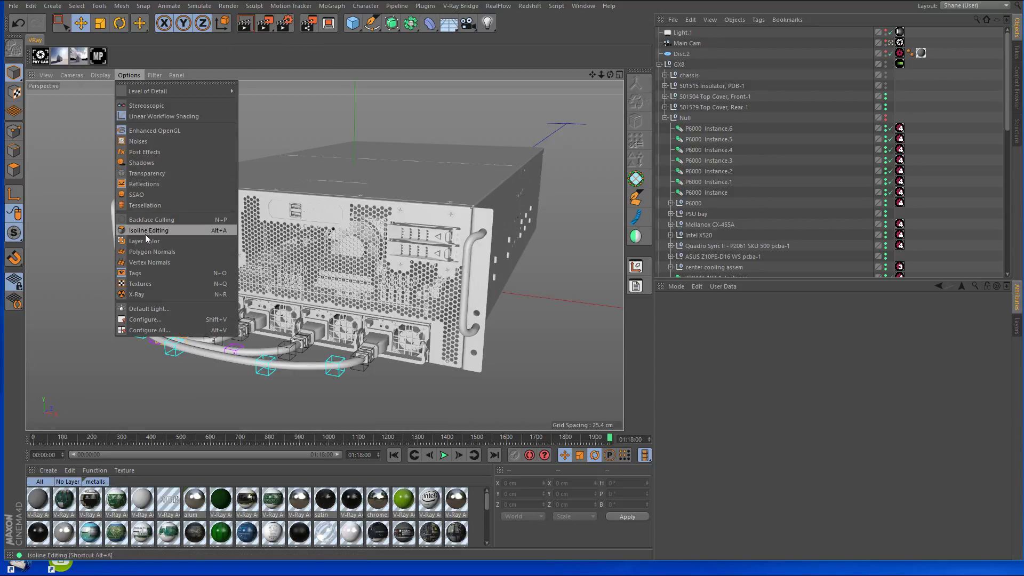
click(146, 284)
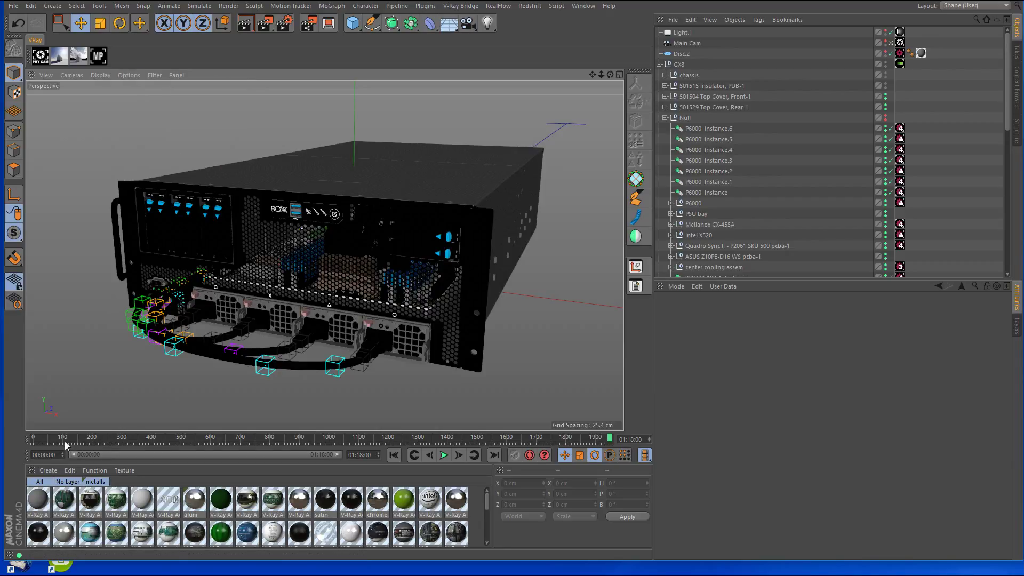
drag(65, 438, 262, 443)
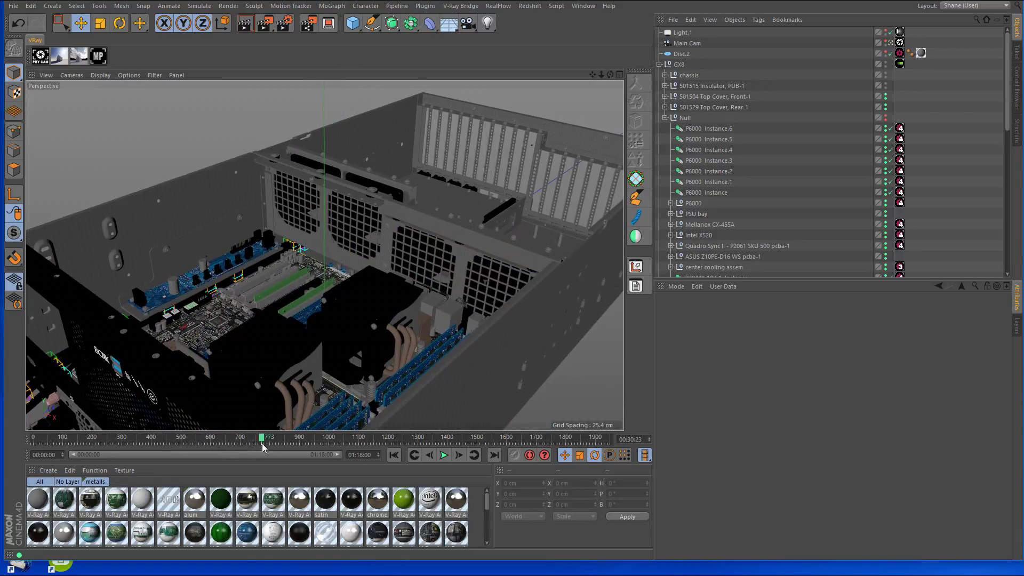
click(308, 24)
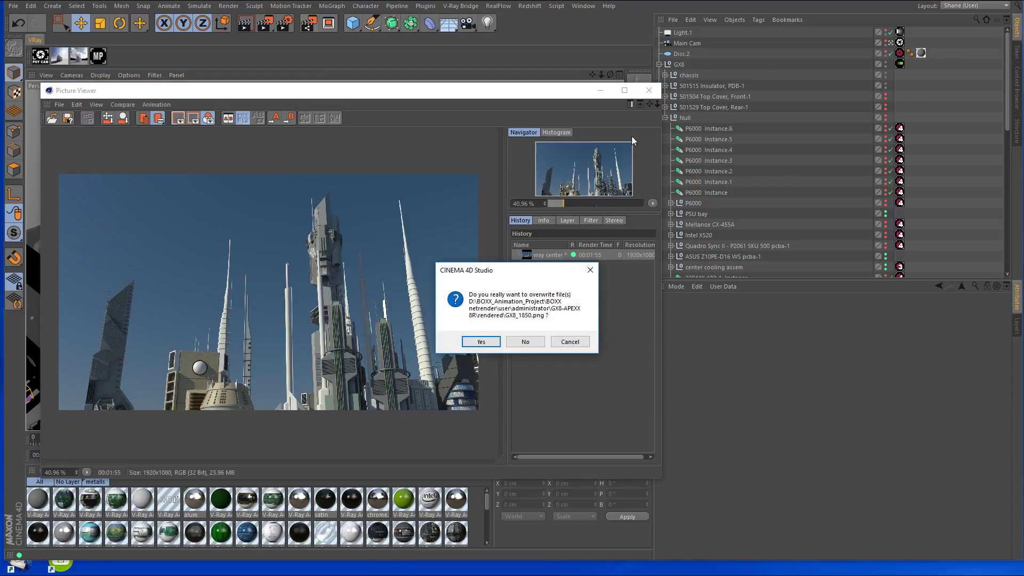
click(491, 341)
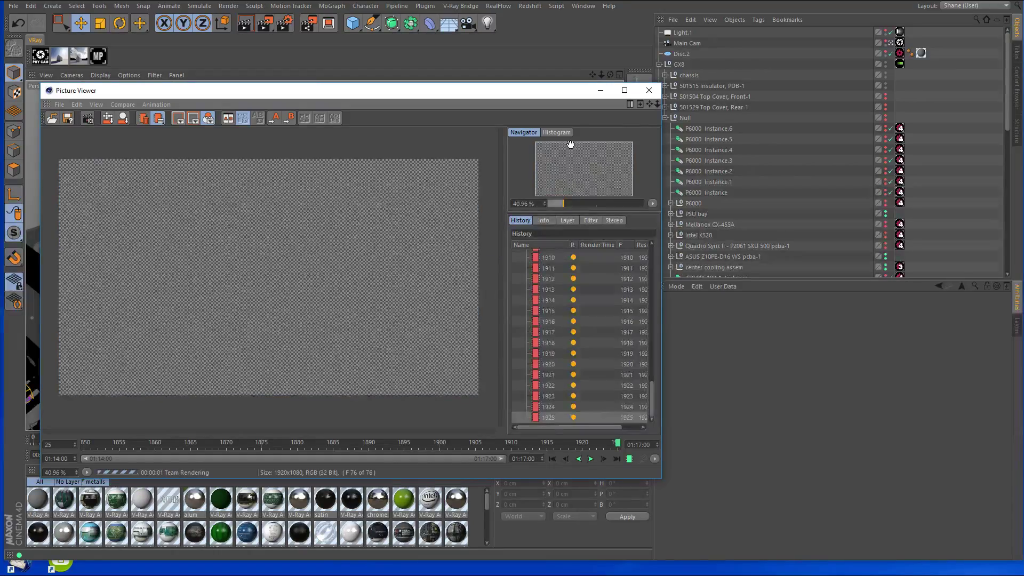
click(650, 90)
click(530, 337)
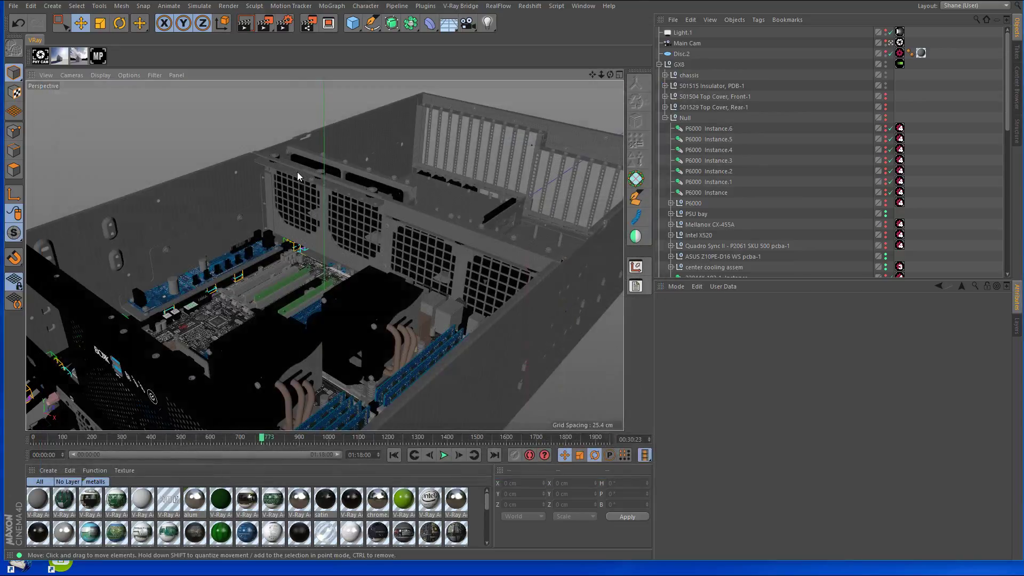
In the V-Ray Bridge antialiasing render settings, set Max Subdivision to 6 and Min Shading Rate to 6.
click(281, 27)
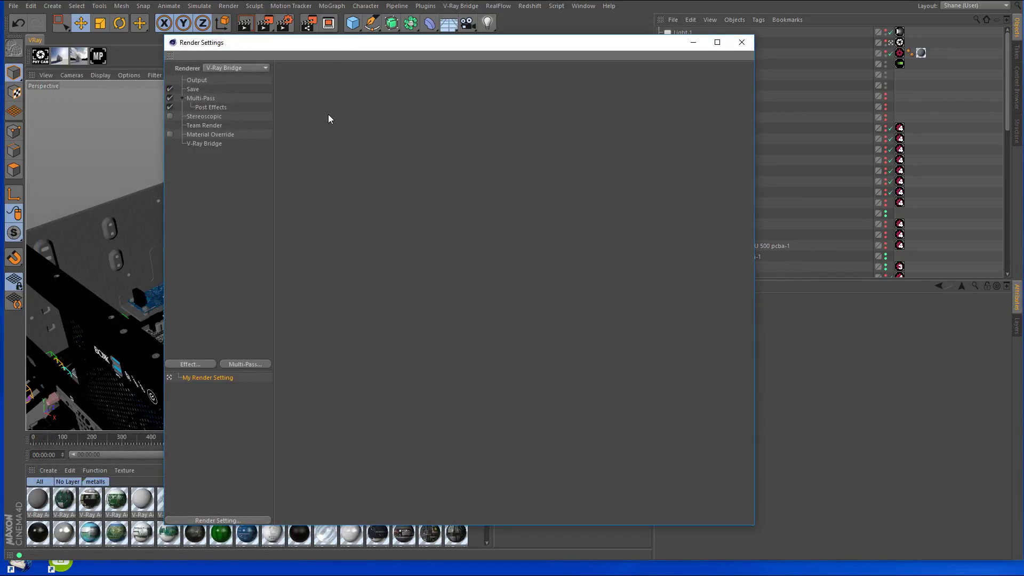
click(208, 144)
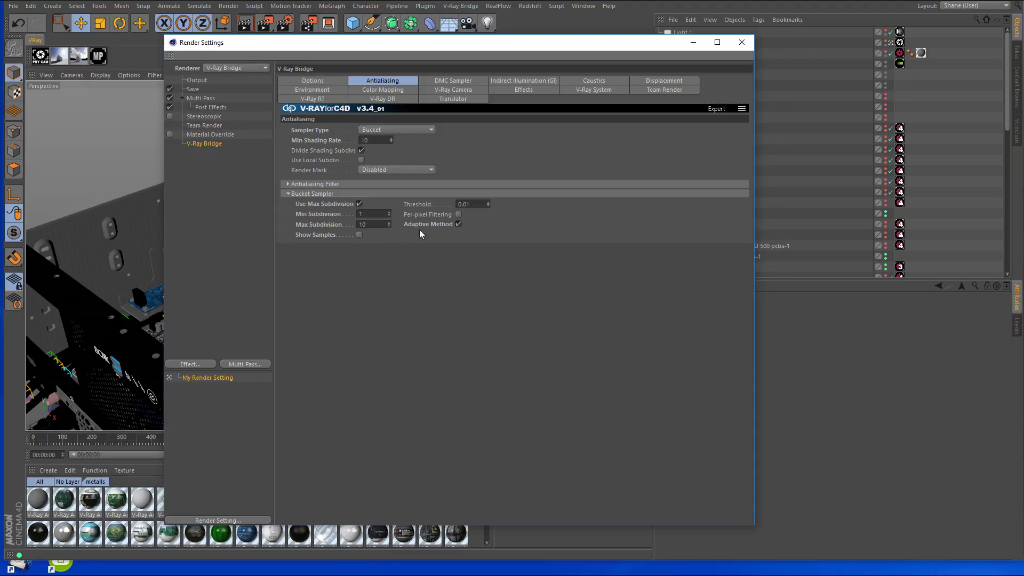
double_click(373, 224)
text(6)
double_click(368, 140)
text(6)
Move the render settings aside and render a viewport region covering the chassis side wall, fan grilles and part of the motherboard.
drag(264, 46, 731, 79)
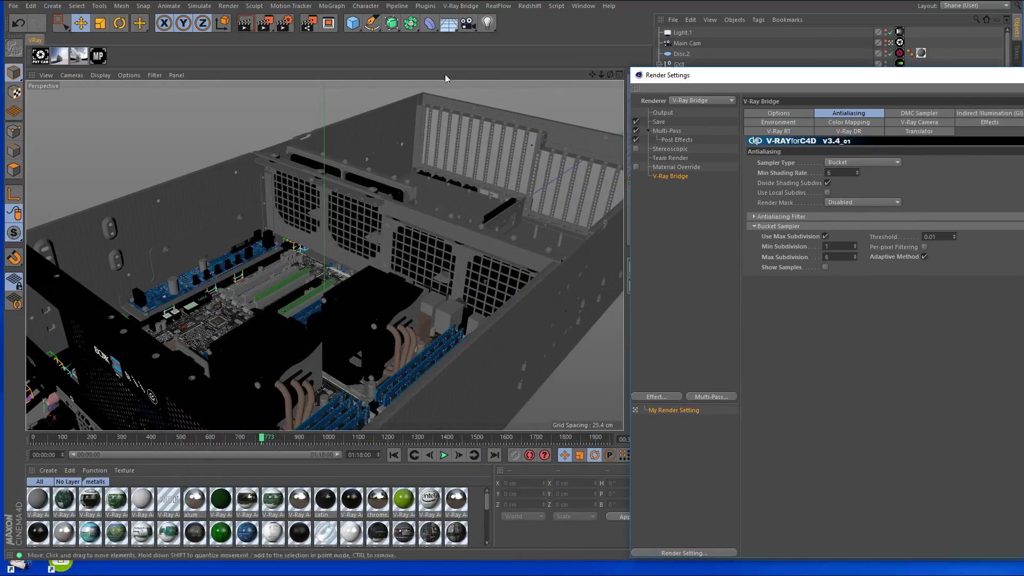
drag(265, 23, 323, 41)
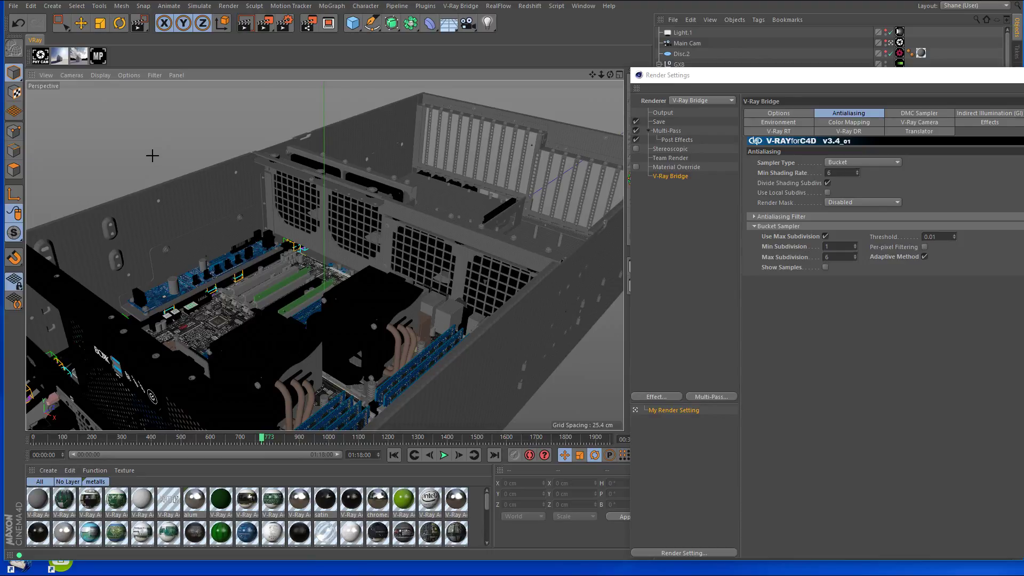
drag(153, 156, 370, 301)
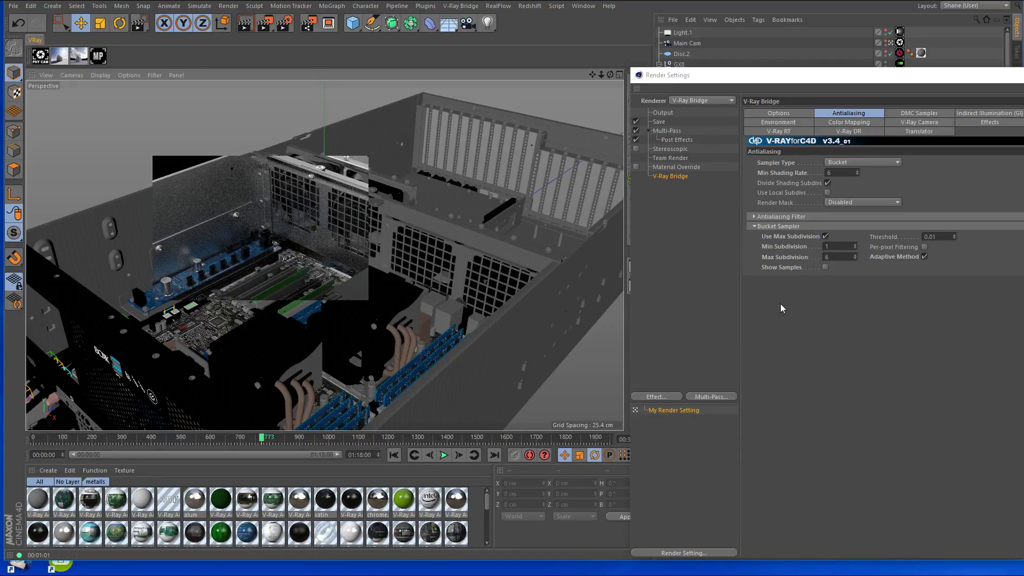
Raise the antialiasing quality by setting Max Subdivision to 12 and Min Shading Rate to 10.
click(844, 256)
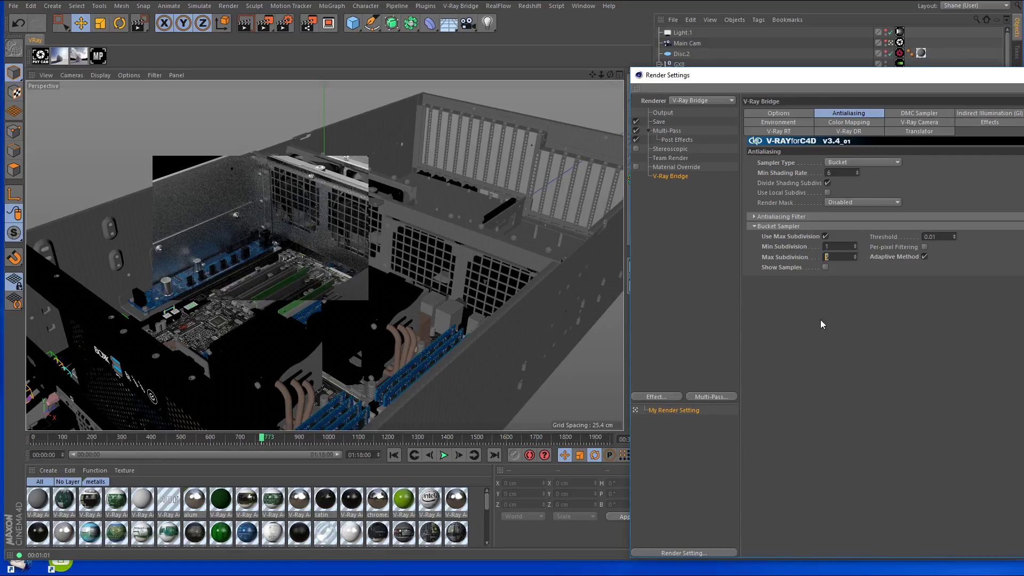
text(12)
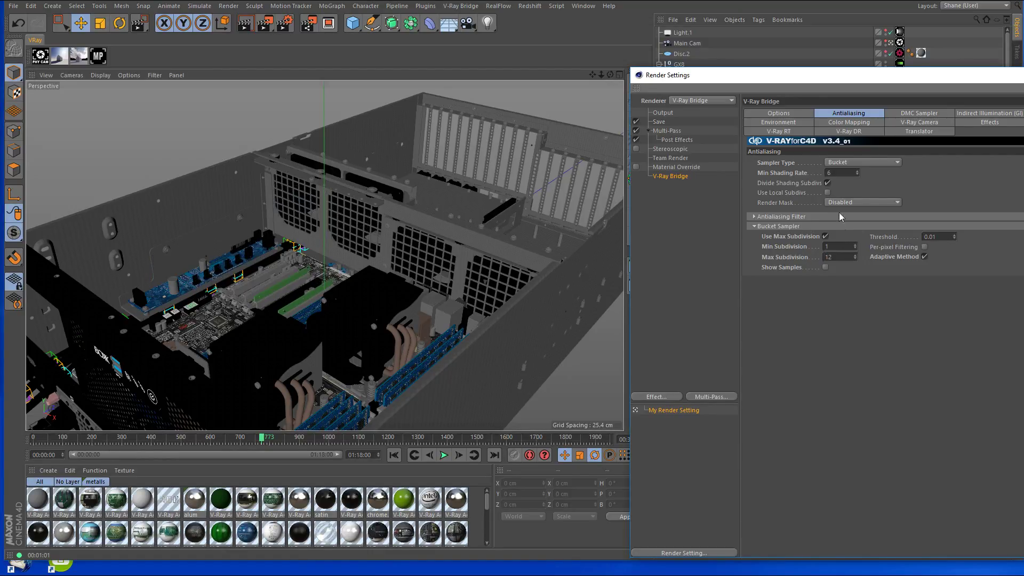
click(848, 173)
text(10)
Render the same region of the chassis wall and motherboard again for comparison, and close the render settings.
drag(266, 23, 312, 39)
drag(149, 157, 380, 302)
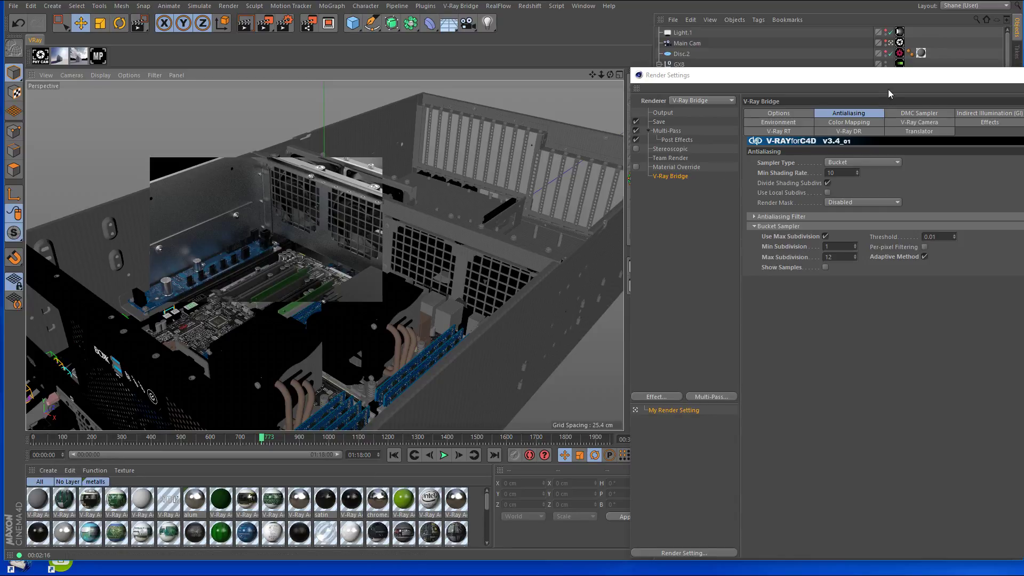
drag(894, 77, 530, 77)
click(842, 73)
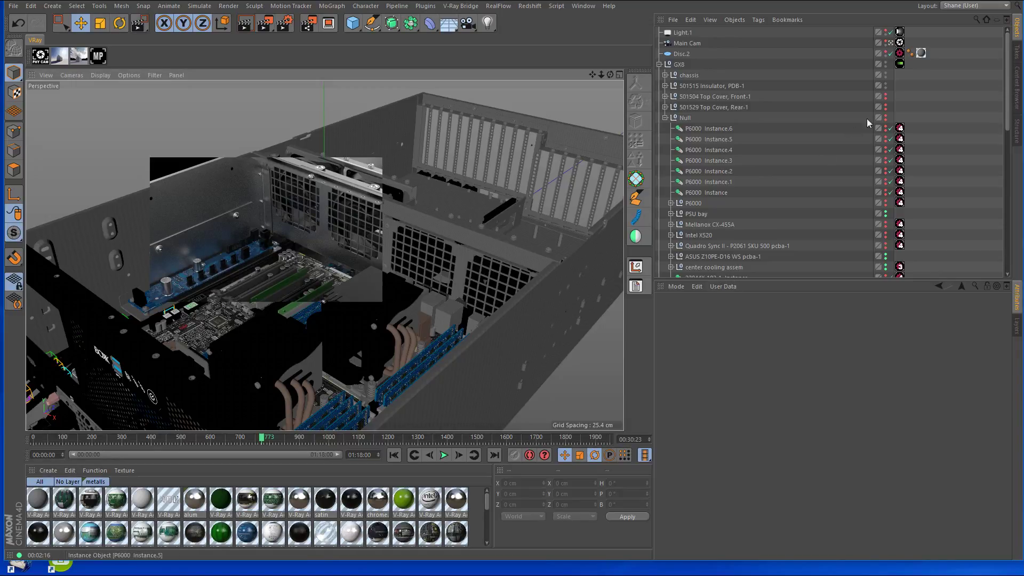
Leave the Main Cam view, rewind the animation, and scrub to frame 364, where the motherboard is lifted out of the chassis.
click(892, 42)
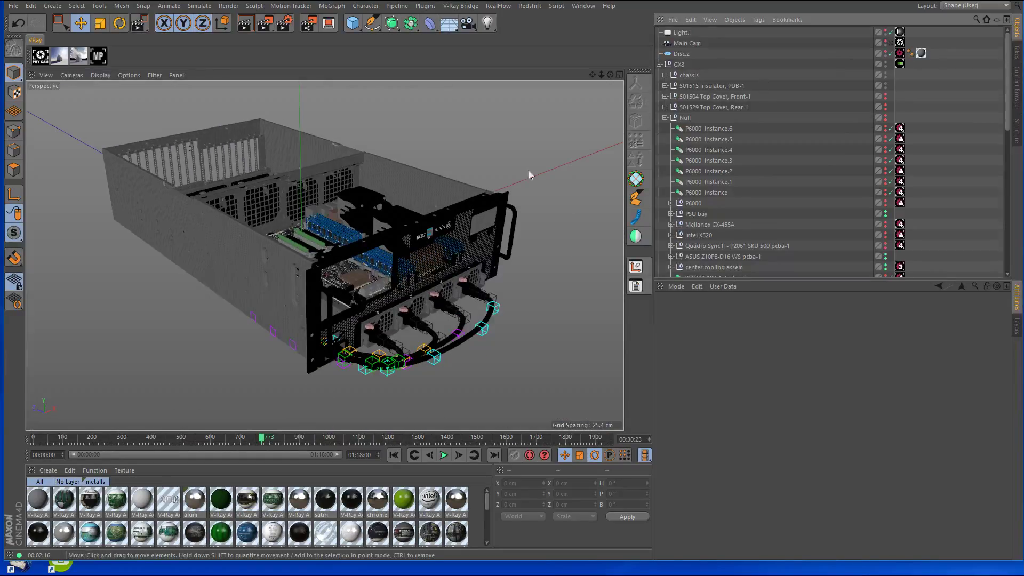
click(394, 455)
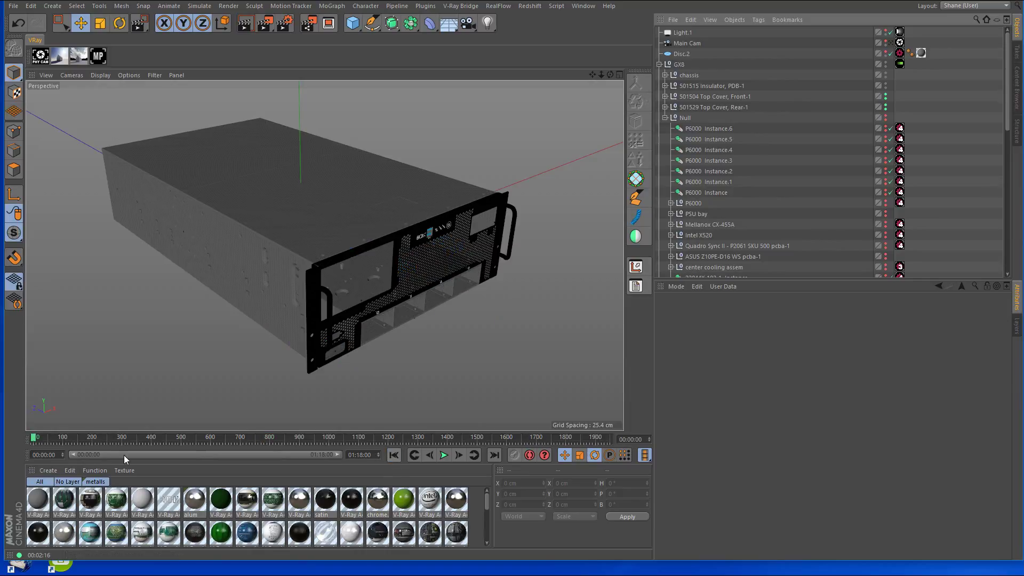
drag(40, 439, 85, 440)
scroll(359, 323, down, 5)
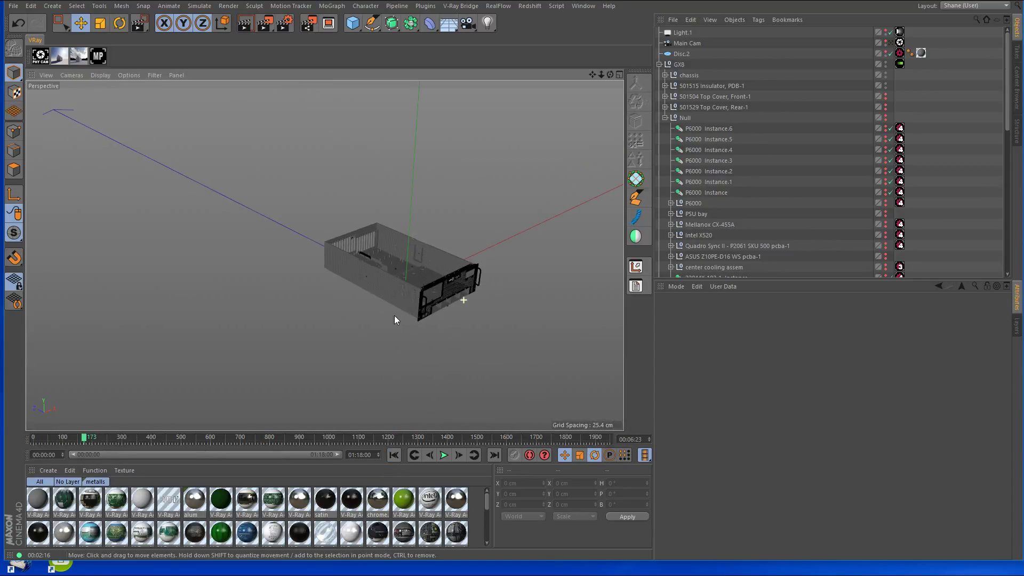
scroll(360, 320, up, 5)
drag(85, 437, 140, 436)
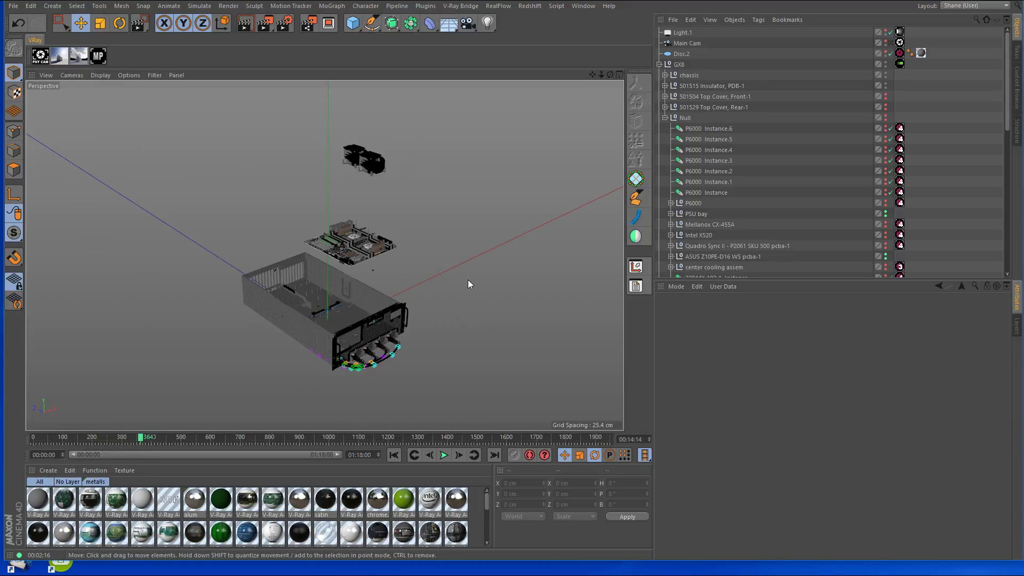
Select the motherboard's circuit board body and examine its mesh and board edge up close.
scroll(424, 242, up, 3)
scroll(423, 241, up, 5)
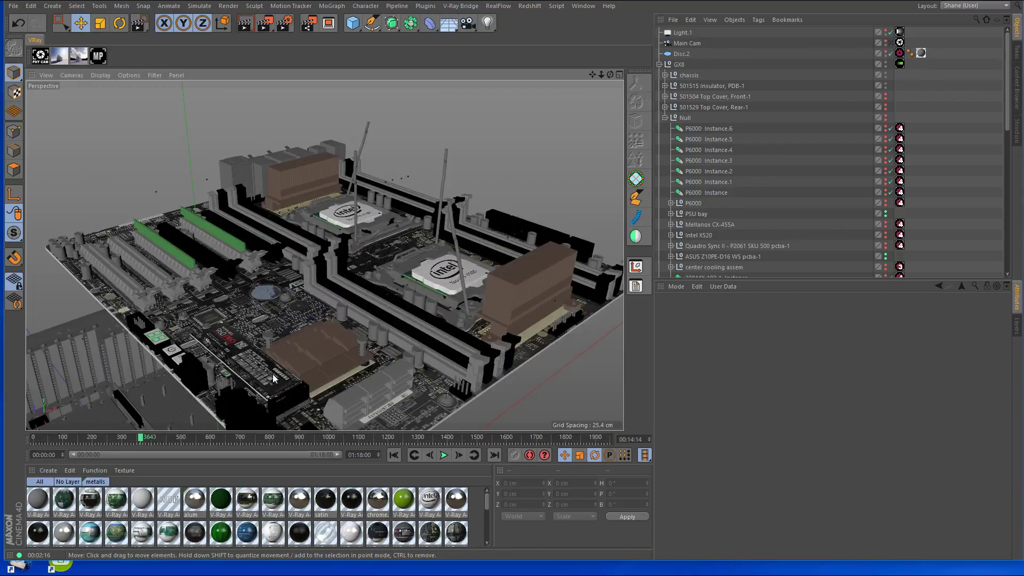
click(427, 401)
alt+drag(402, 315, 394, 266)
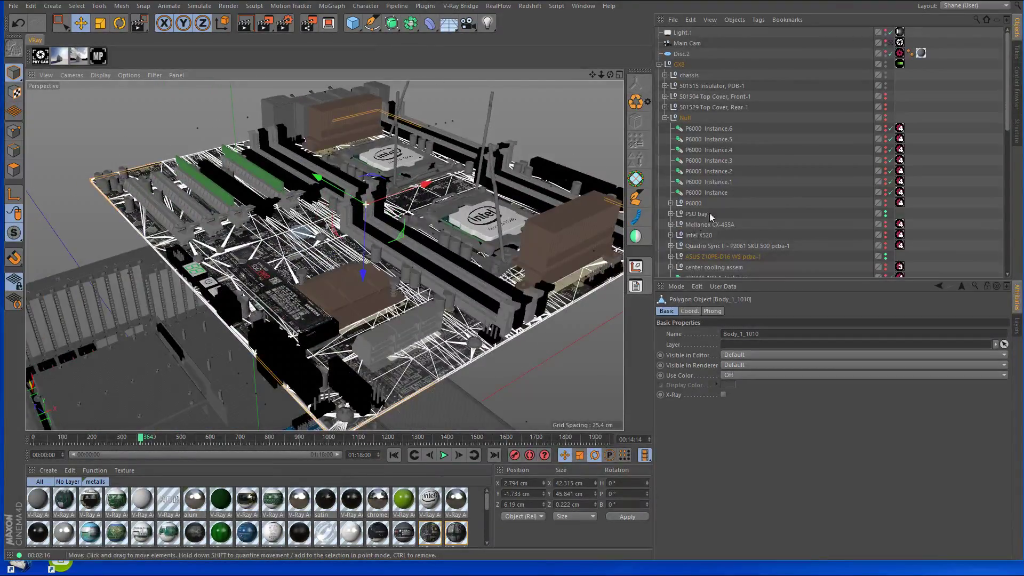
scroll(760, 170, down, 4)
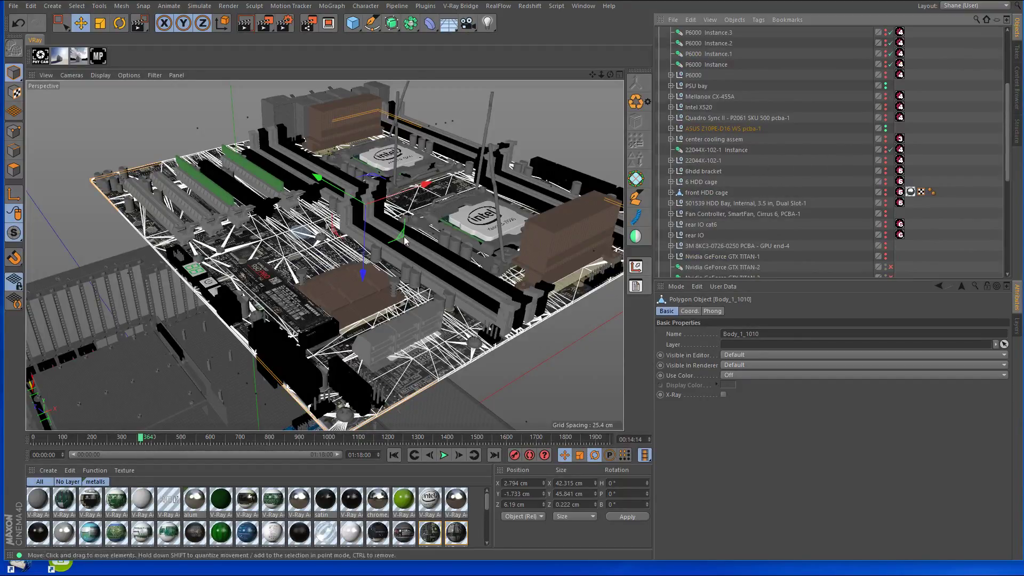
alt+drag(334, 326, 482, 309)
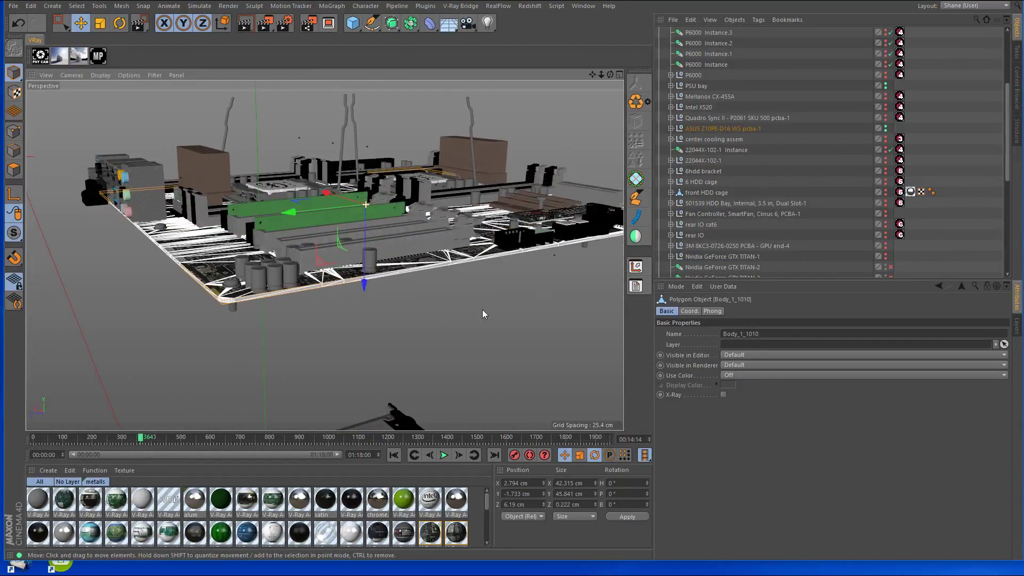
scroll(242, 299, up, 4)
scroll(242, 299, up, 5)
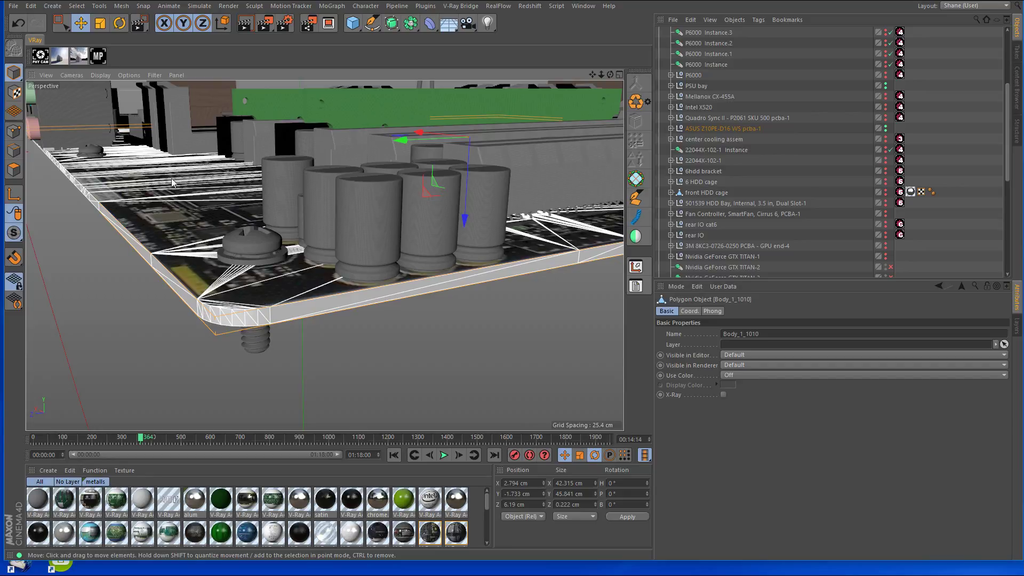
alt+drag(191, 197, 306, 251)
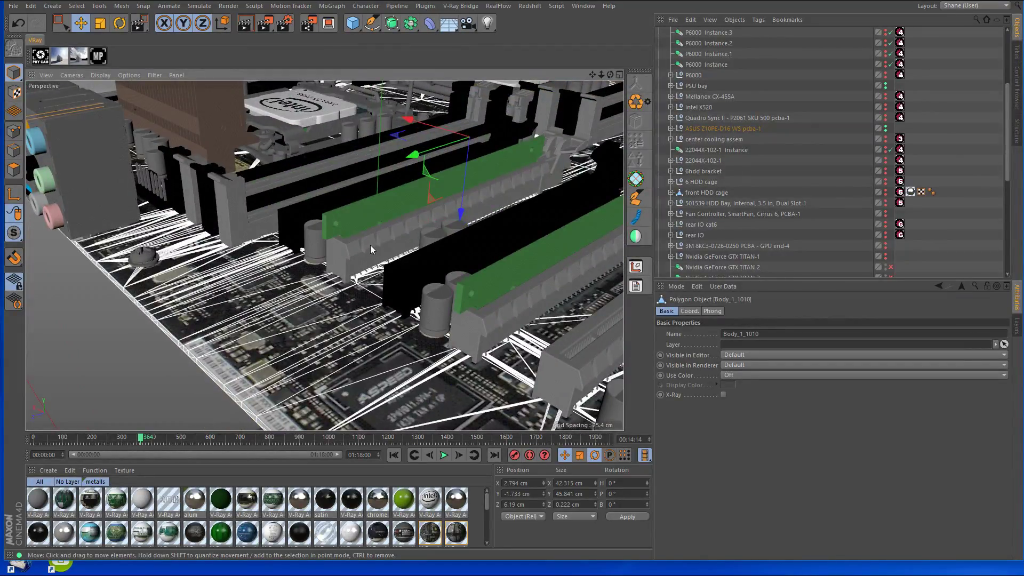
Select and frame the memory slot and the capacitor beside the green slot to inspect their separate geometry.
click(316, 241)
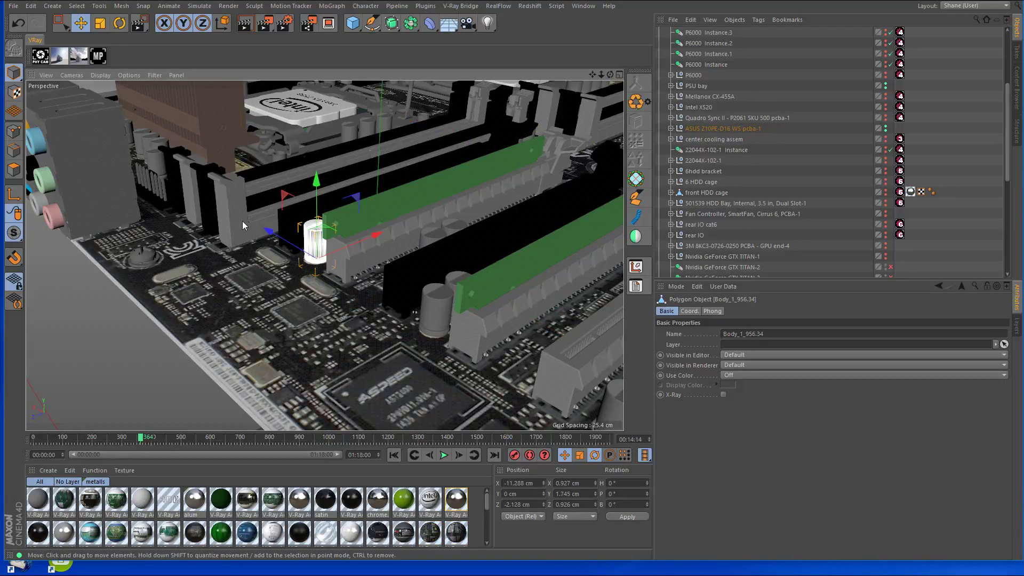
click(242, 225)
key(o)
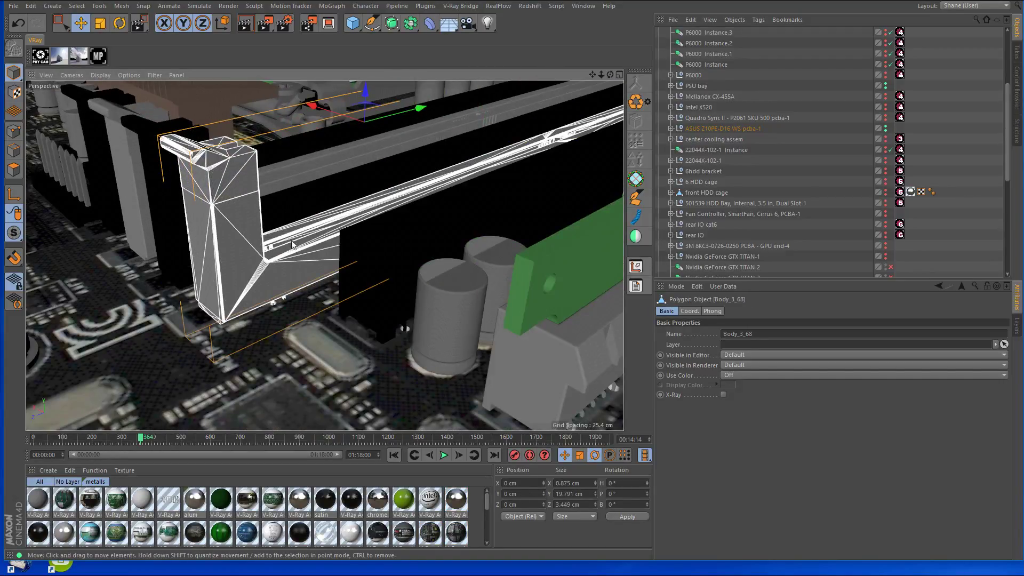
scroll(299, 251, down, 3)
click(377, 285)
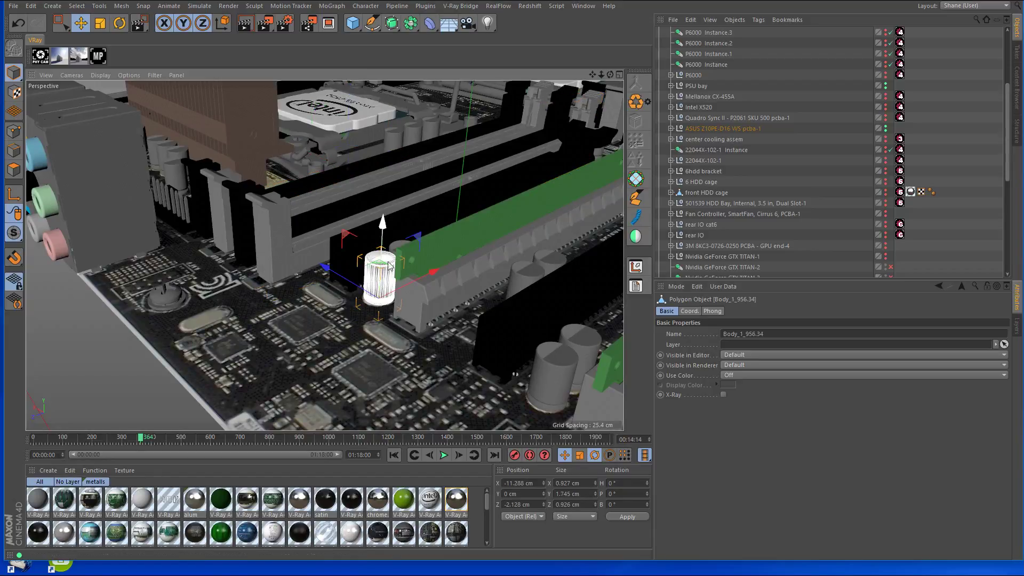
key(o)
scroll(280, 239, down, 4)
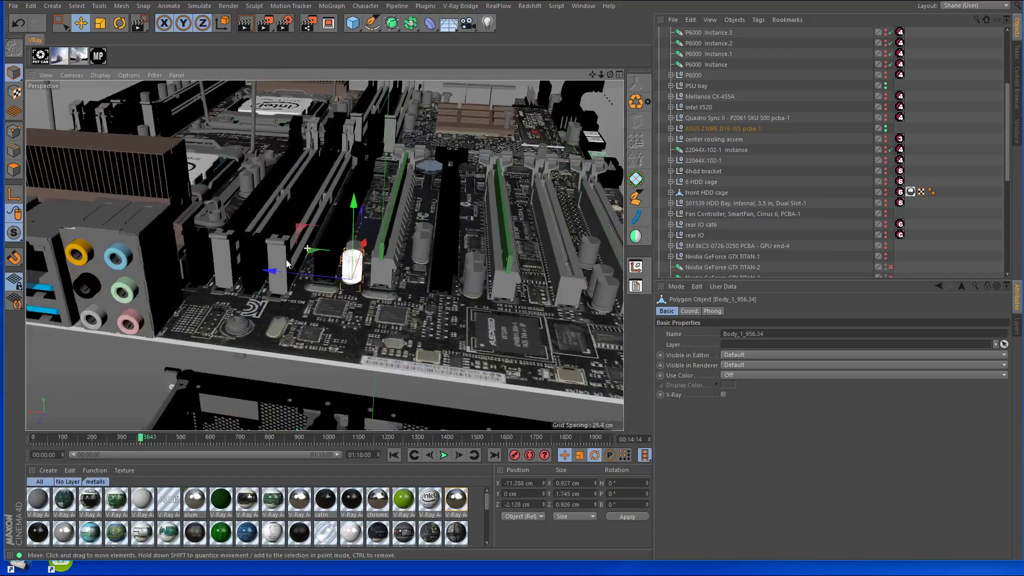
Frame the mounting screw near the board's edge and select the ring beneath its head.
click(238, 328)
key(o)
click(281, 346)
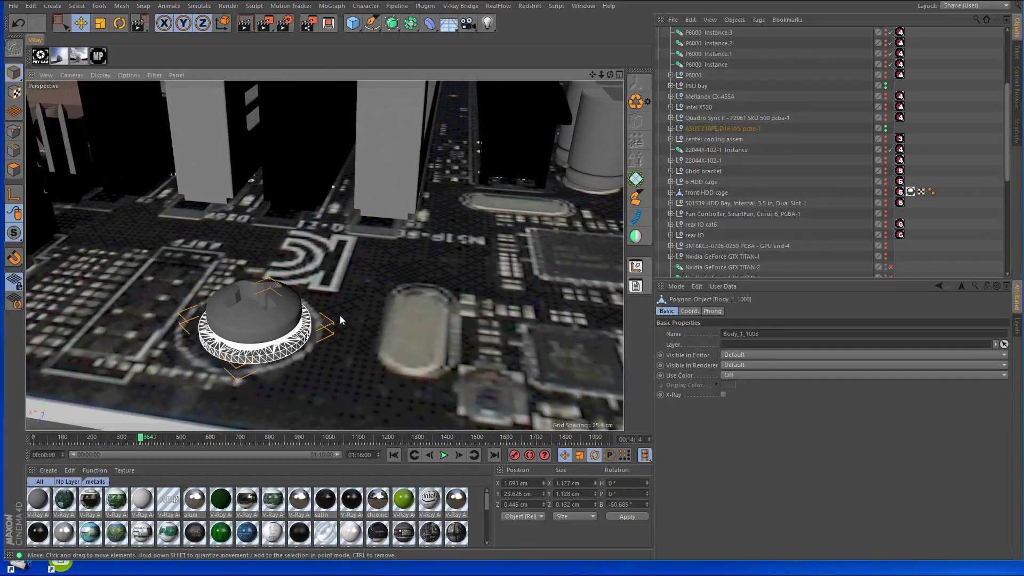
Select the audio jack block among the motherboard's rear ports and inspect its mesh from several angles.
scroll(340, 315, down, 6)
scroll(256, 299, up, 5)
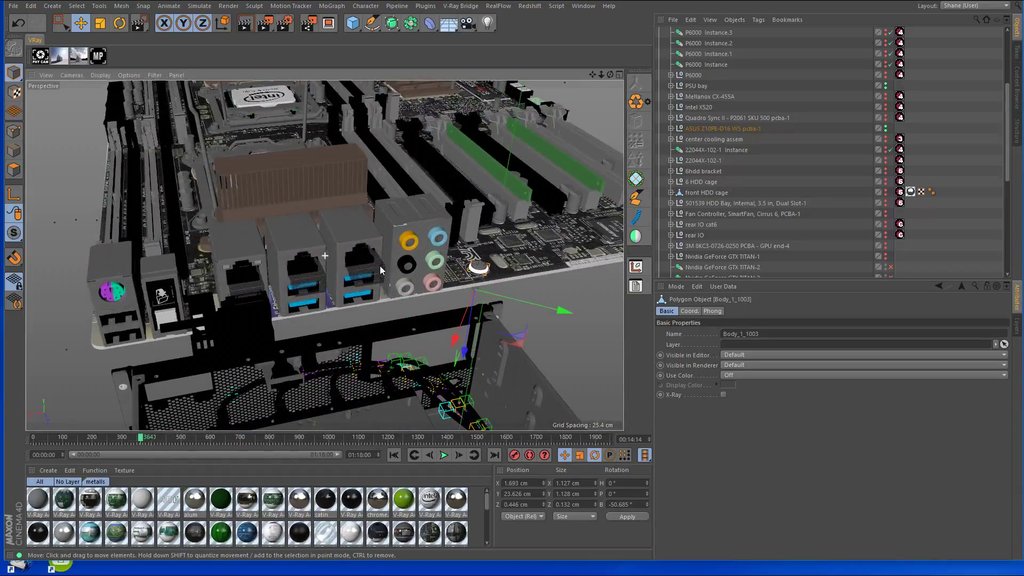
scroll(238, 289, up, 2)
alt+middle_drag(237, 289, 266, 280)
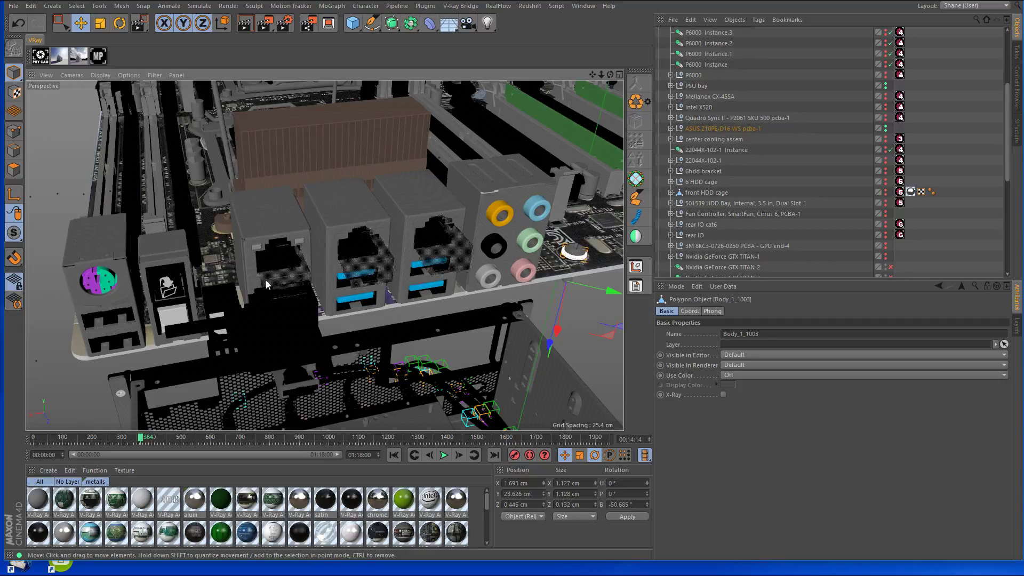
click(518, 193)
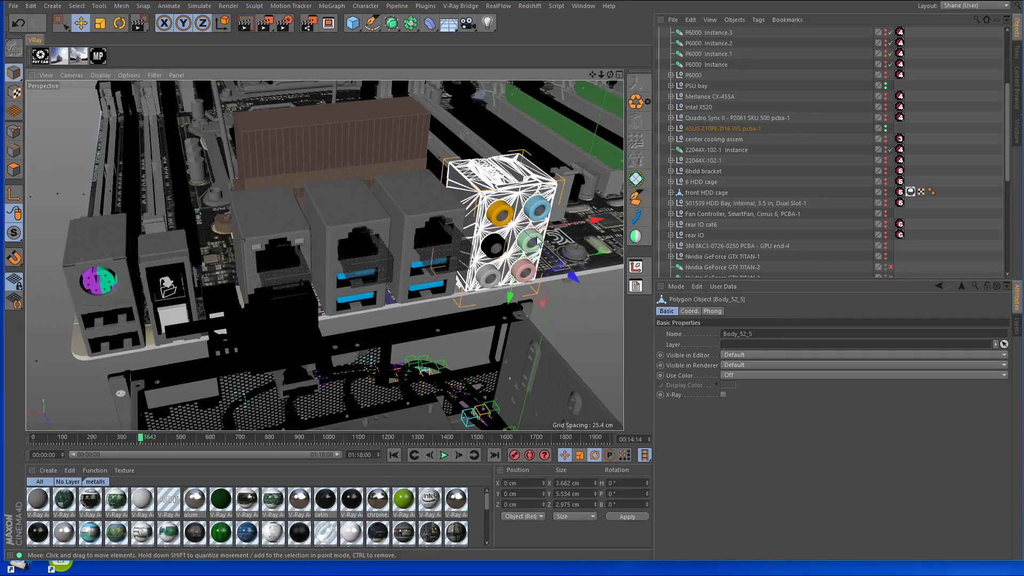
alt+drag(534, 236, 426, 227)
scroll(426, 227, up, 3)
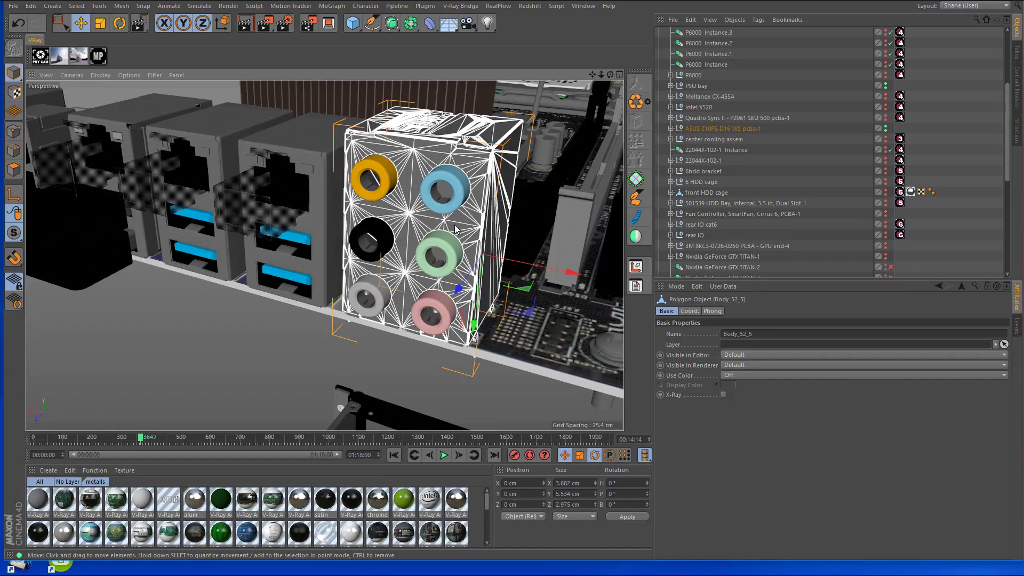
alt+drag(523, 208, 435, 246)
alt+right_drag(434, 246, 391, 256)
alt+drag(270, 272, 386, 218)
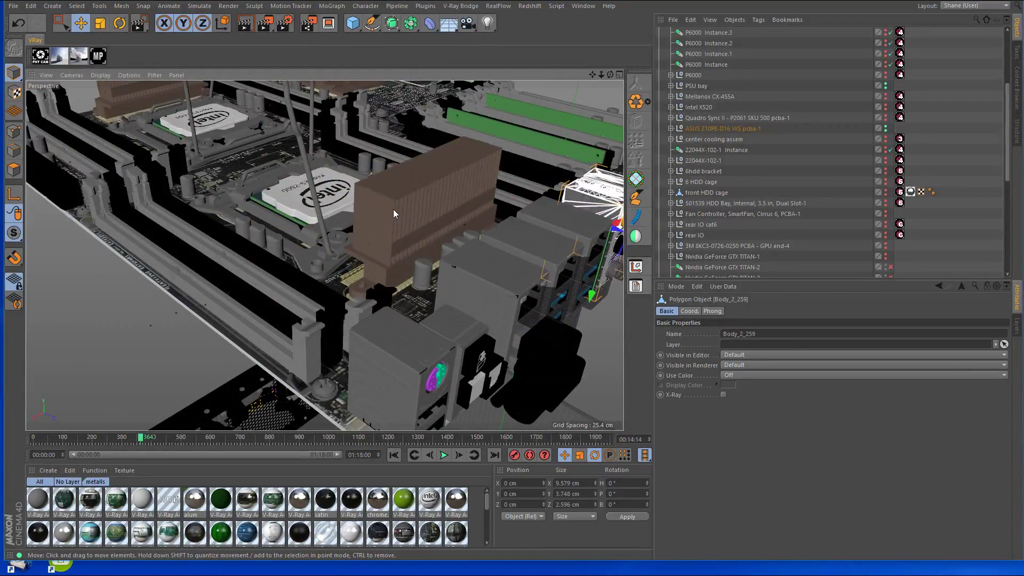
Select the brown heatsink and the outer frame of the Xeon processor socket, and examine the frame's mesh up close.
click(392, 209)
alt+drag(299, 242, 304, 272)
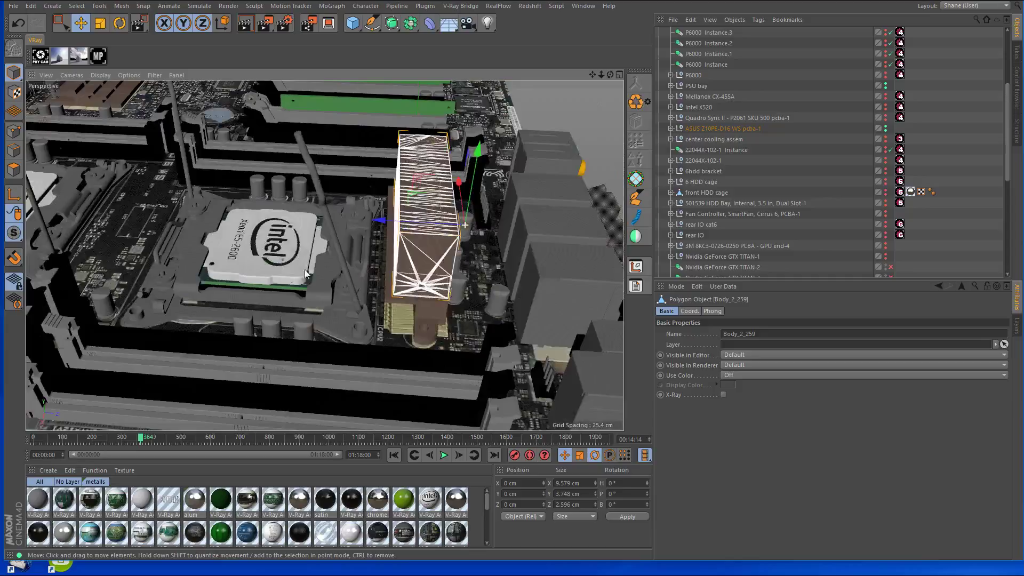
click(182, 312)
alt+right_drag(182, 312, 228, 295)
alt+drag(228, 295, 315, 280)
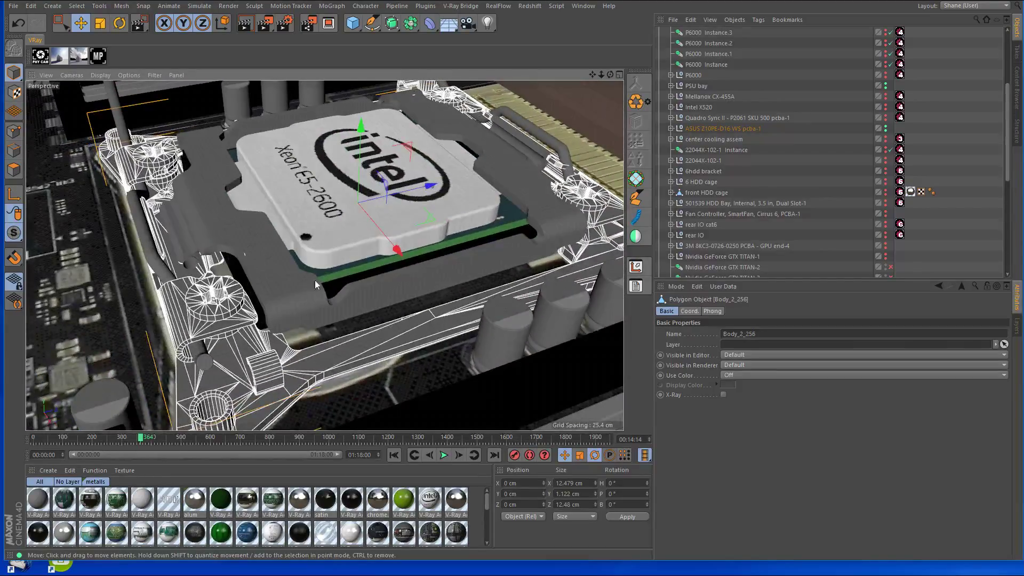
alt+right_drag(315, 280, 293, 252)
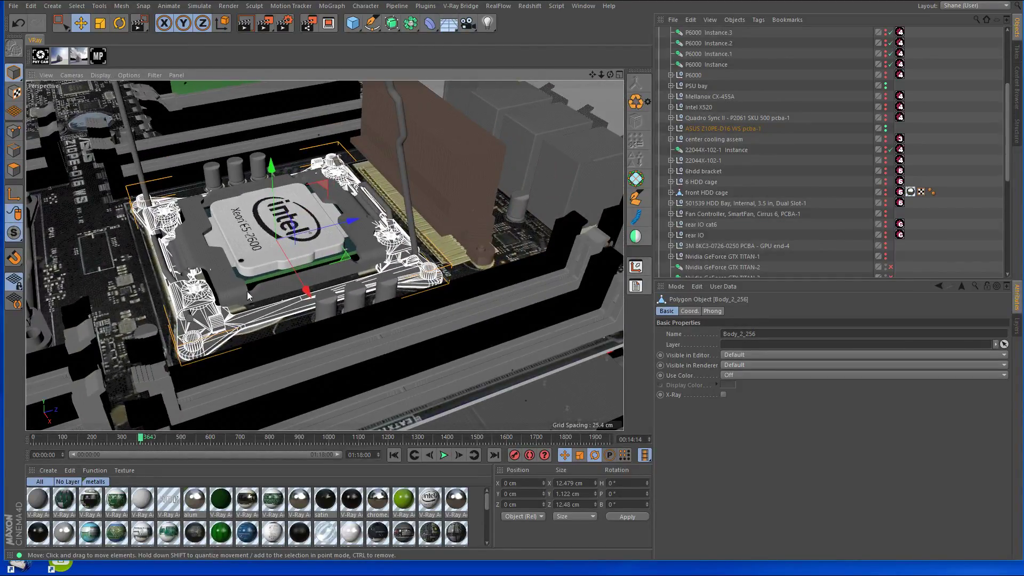
alt+right_drag(248, 291, 277, 299)
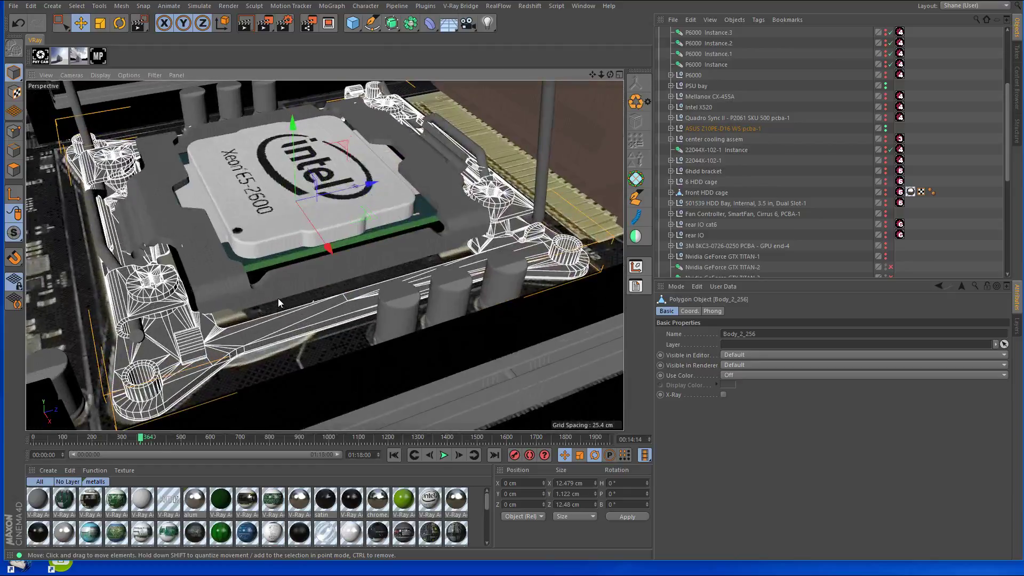
Select the socket's inner retention bracket, its outer frame and the Intel Xeon lid in turn to compare their meshes.
click(456, 222)
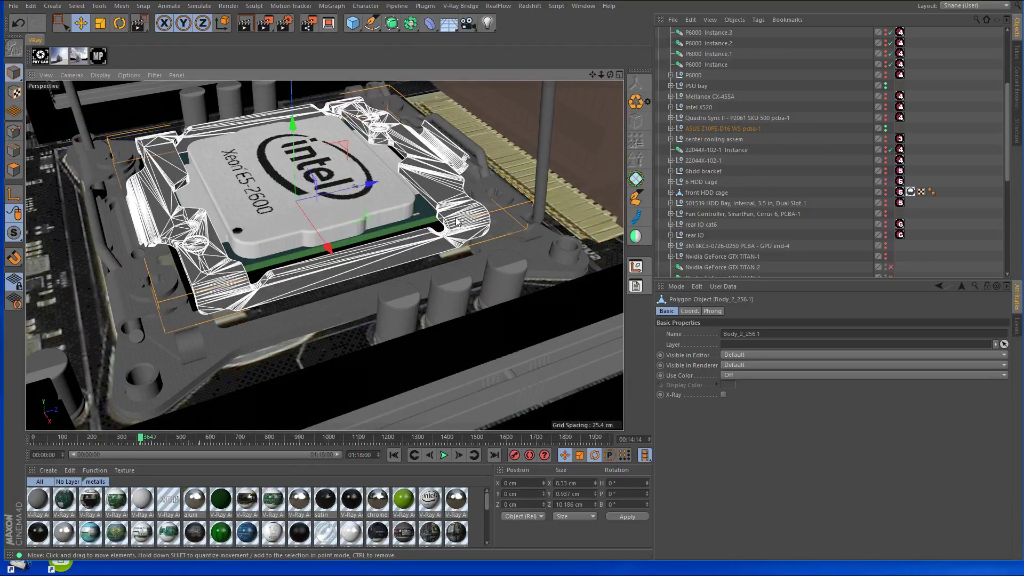
click(543, 268)
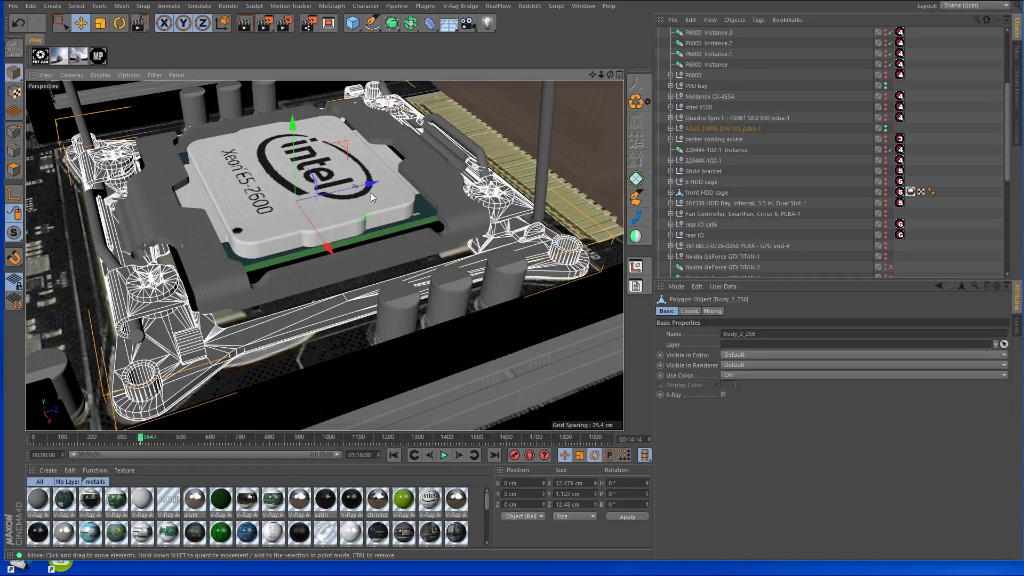
click(253, 241)
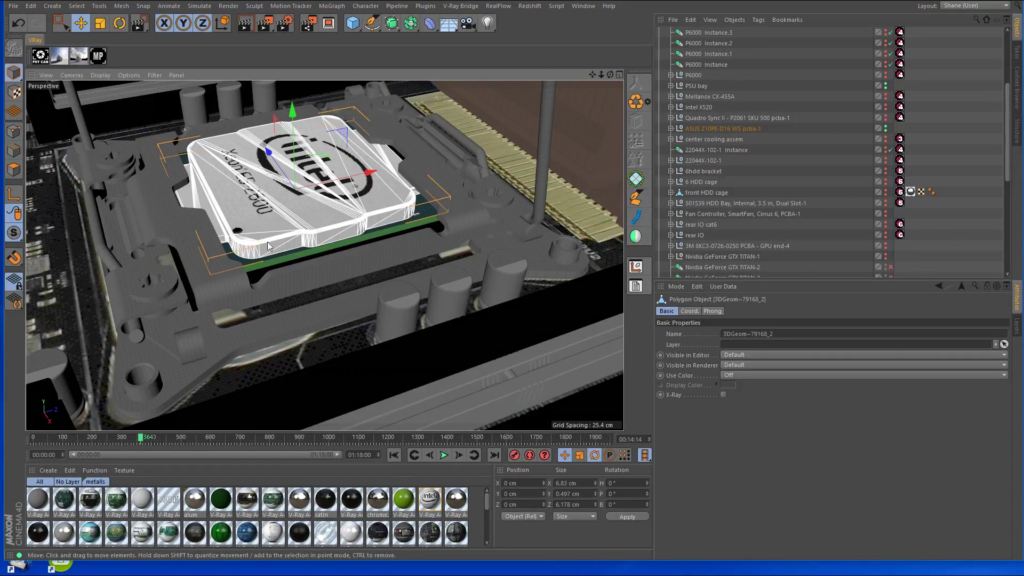
alt+drag(323, 197, 341, 239)
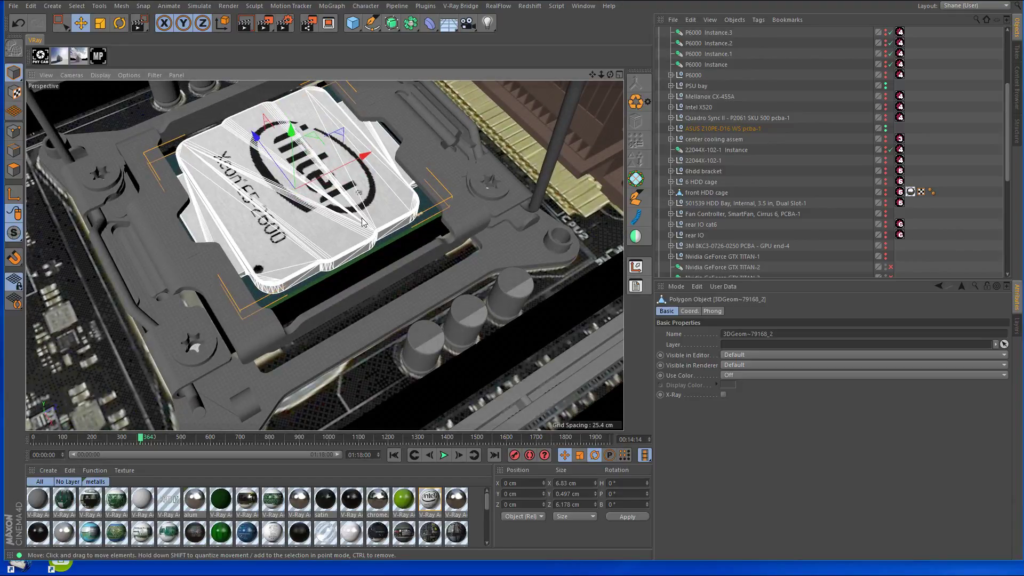
Reselect the motherboard's circuit board body and examine its printed texture around the 960 PRO drive and card slots.
alt+right_drag(368, 220, 260, 253)
alt+middle_drag(272, 253, 471, 248)
alt+drag(441, 311, 283, 290)
scroll(289, 232, up, 3)
scroll(277, 238, up, 3)
click(298, 286)
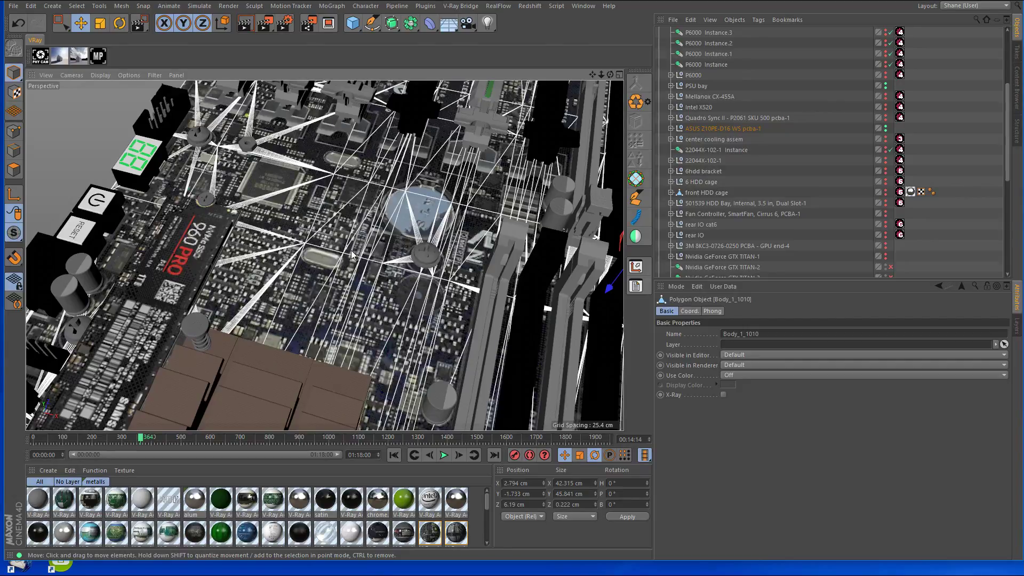
alt+drag(355, 255, 356, 290)
alt+drag(367, 213, 322, 291)
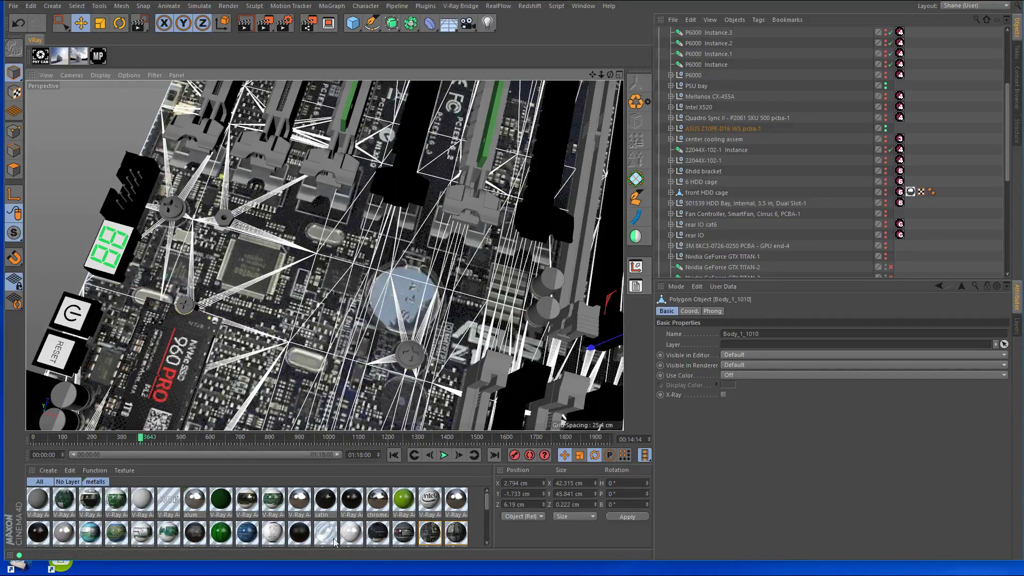
Open the circuit board's V-Ray Advanced Material and review its Diffuse Layer 1, Specular Layer 1 and Bump settings.
double_click(431, 532)
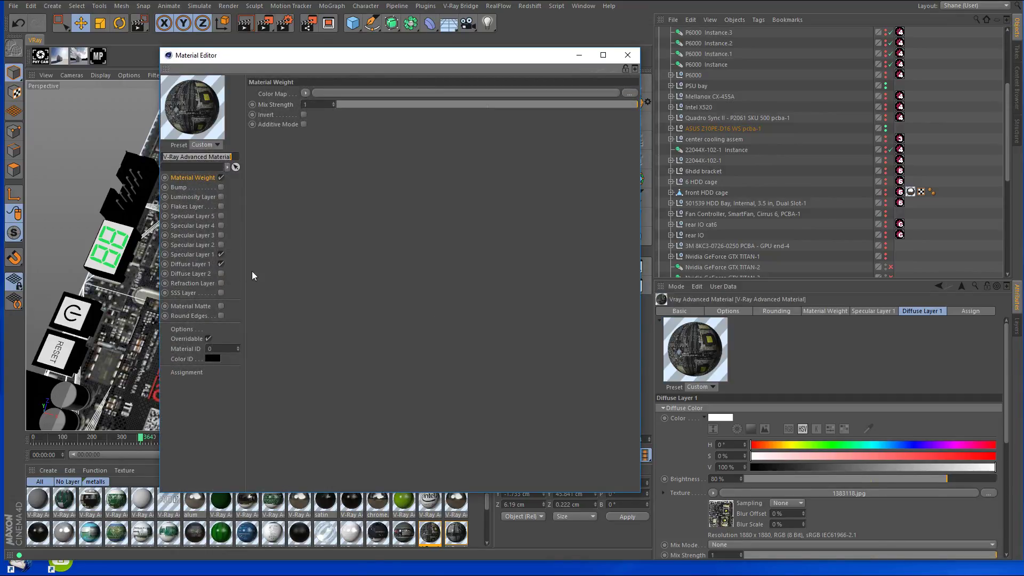
click(200, 266)
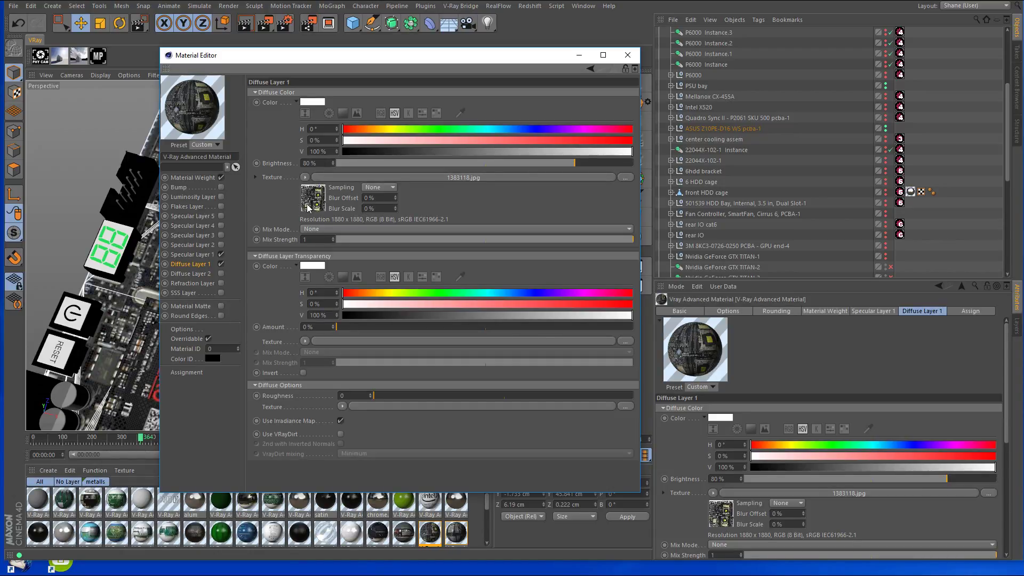
click(203, 255)
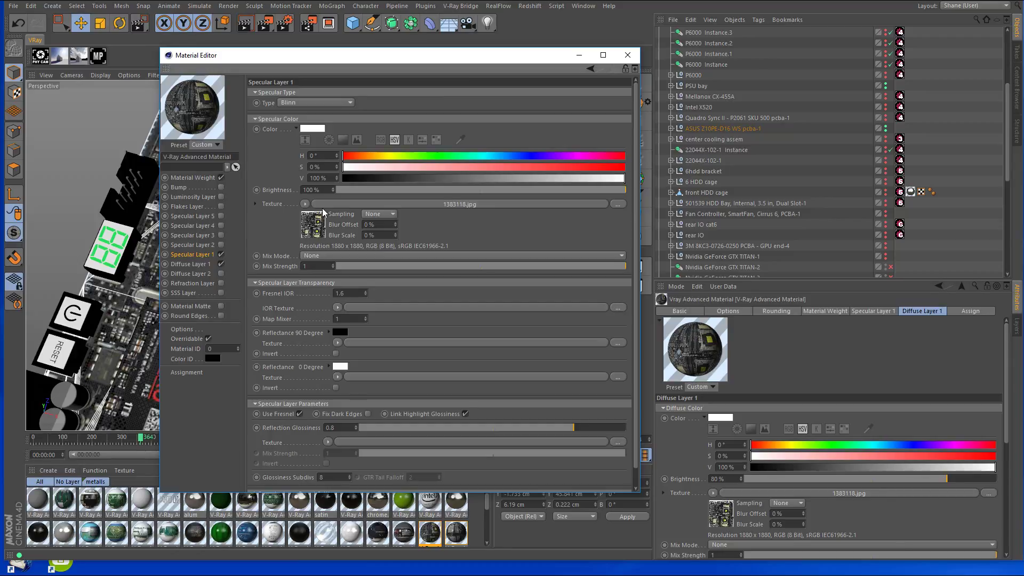
click(182, 189)
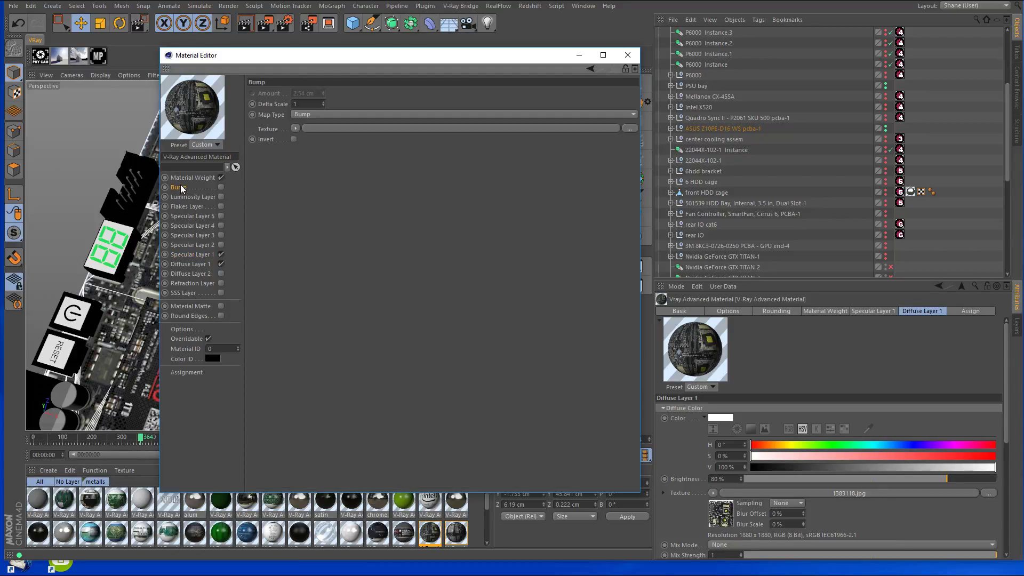
click(203, 266)
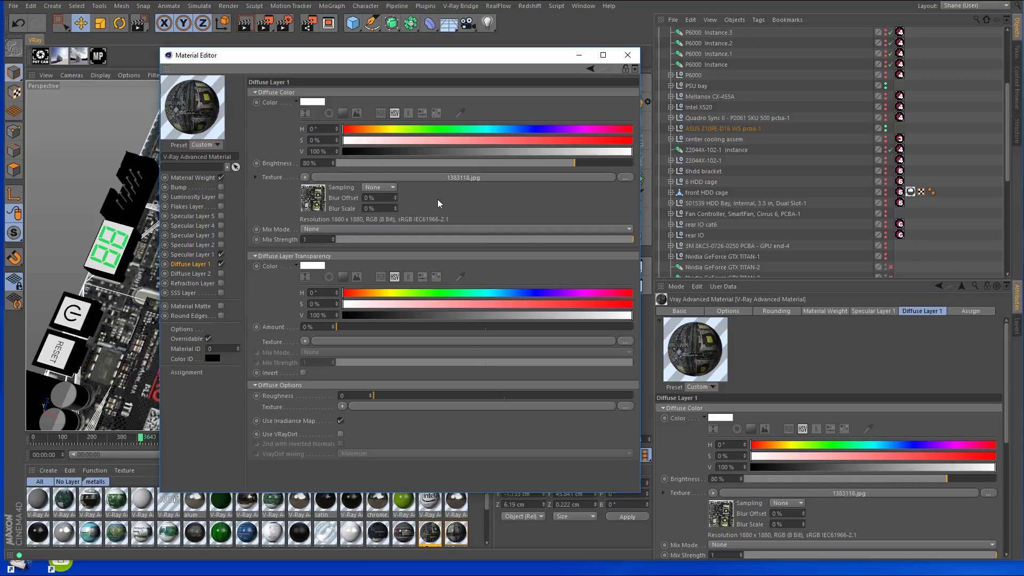
Close the circuit board's material settings and examine the whole server with the motherboard raised above the chassis.
click(183, 188)
click(627, 55)
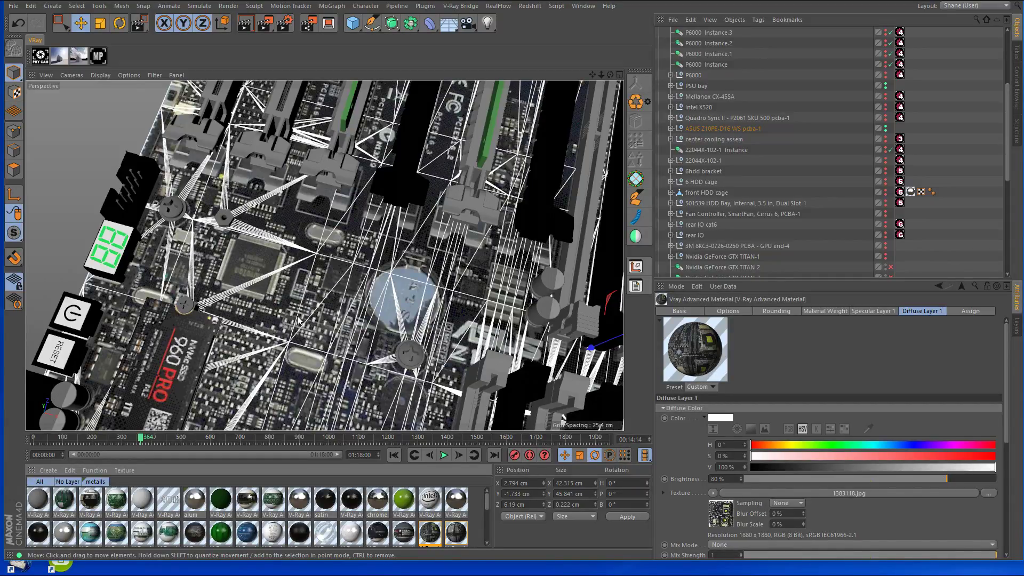
scroll(309, 320, down, 10)
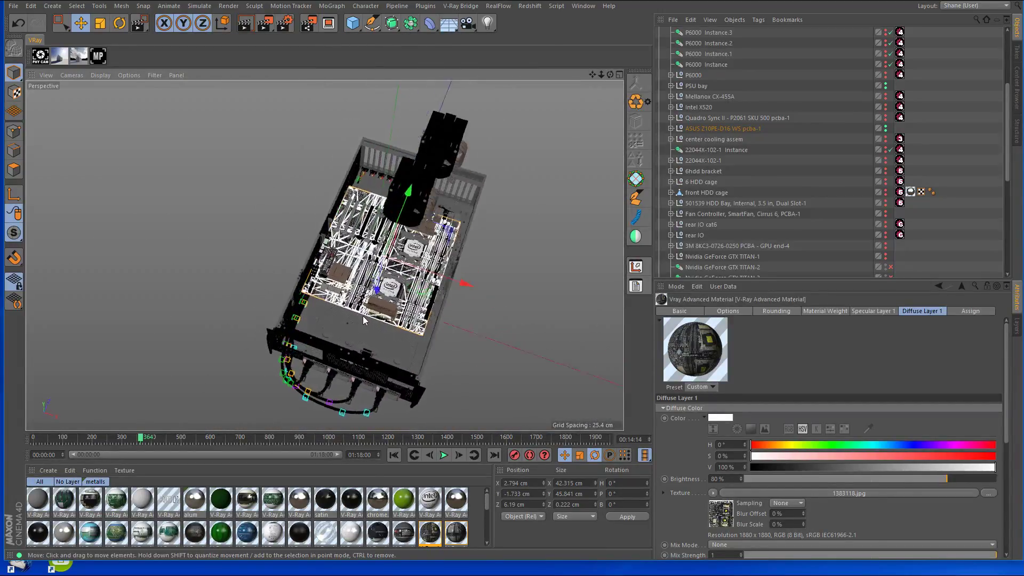
mouse_move(362, 315)
alt+mouse_down()
mouse_move(374, 321)
mouse_move(352, 301)
alt+mouse_up()
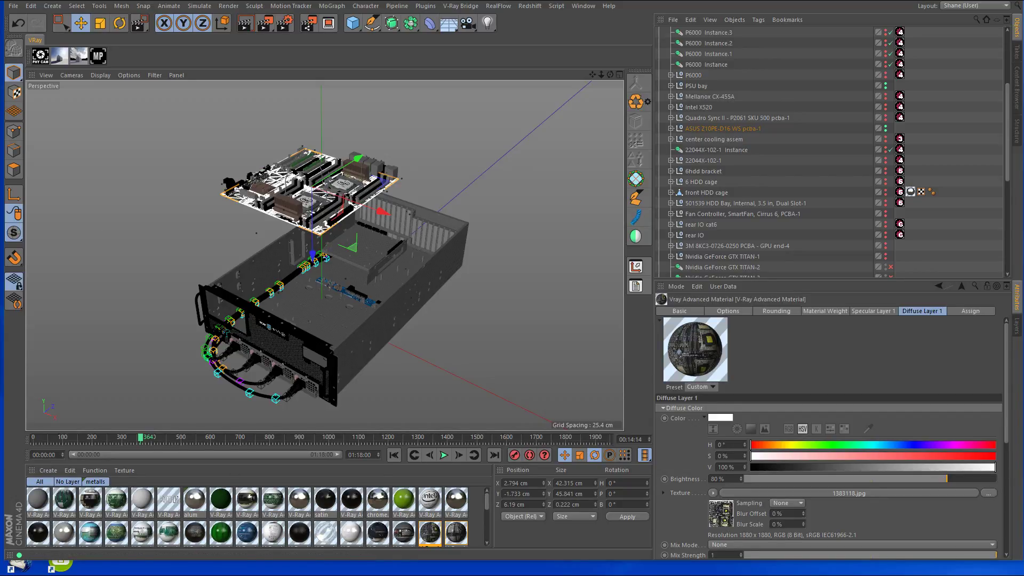
Open the phone project HTC_Imagio_001vray.c4d and accept the missing plugins warning.
mouse_move(56, 566)
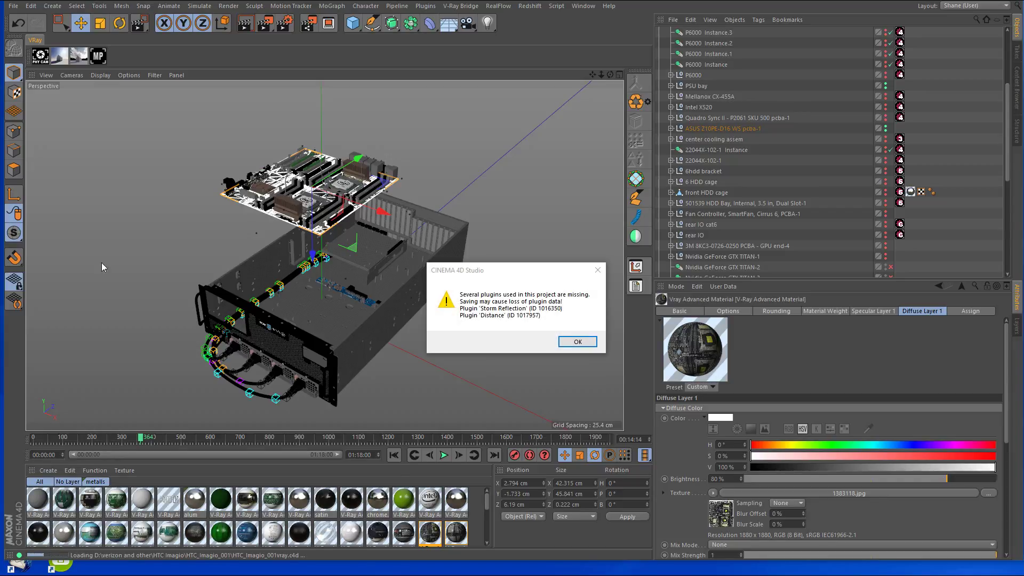
click(579, 341)
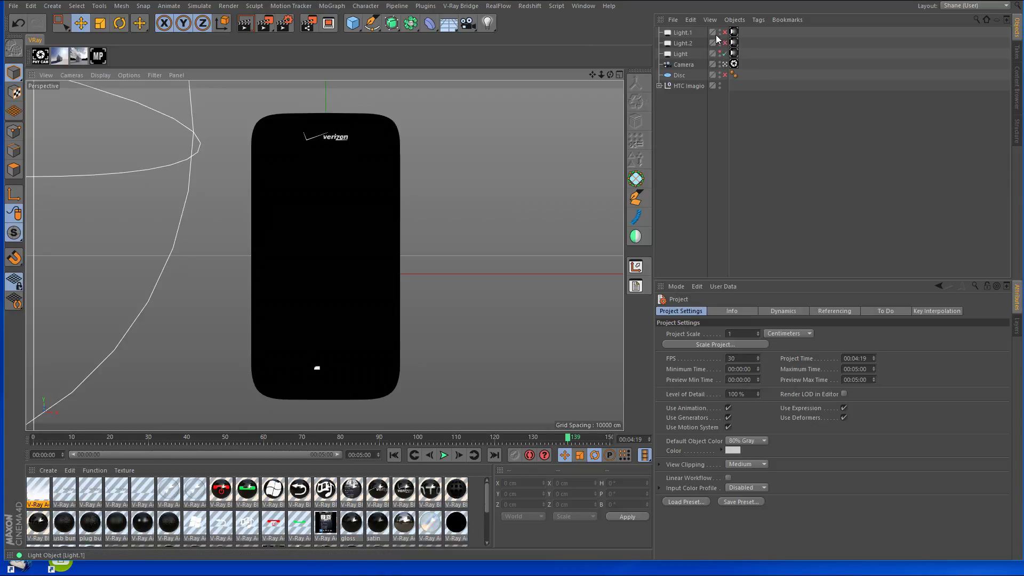
Leave the scene camera's view and select the phone's painted rear shell to examine its subdivided mesh.
click(734, 63)
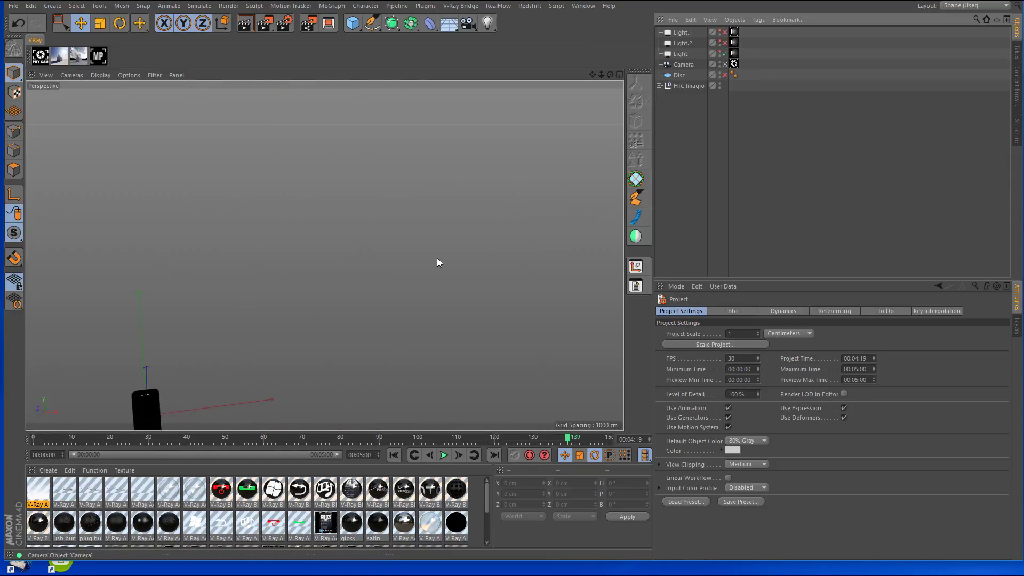
alt+middle_drag(376, 313, 526, 192)
scroll(526, 192, up, 5)
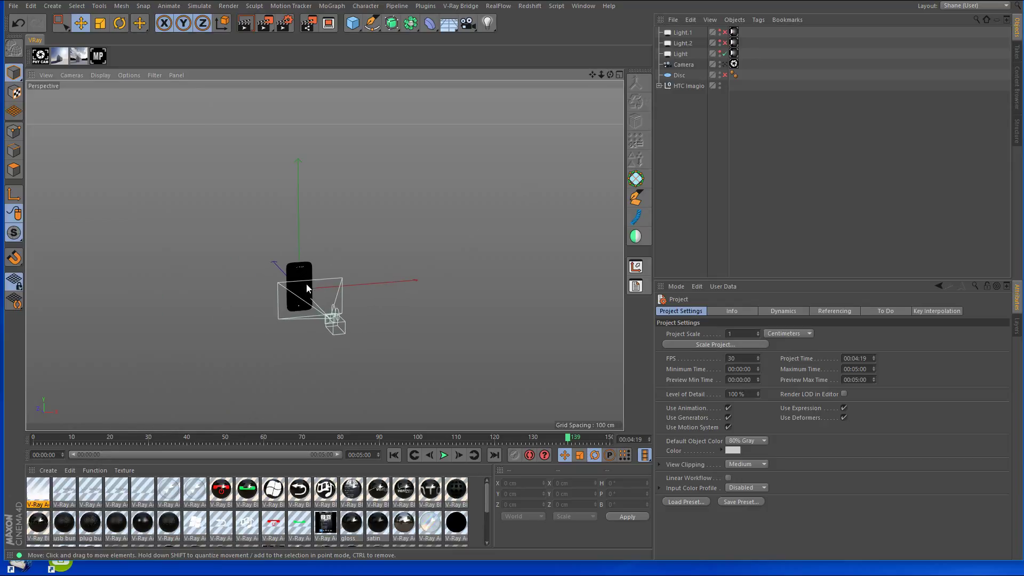
scroll(376, 283, up, 5)
alt+drag(411, 251, 464, 220)
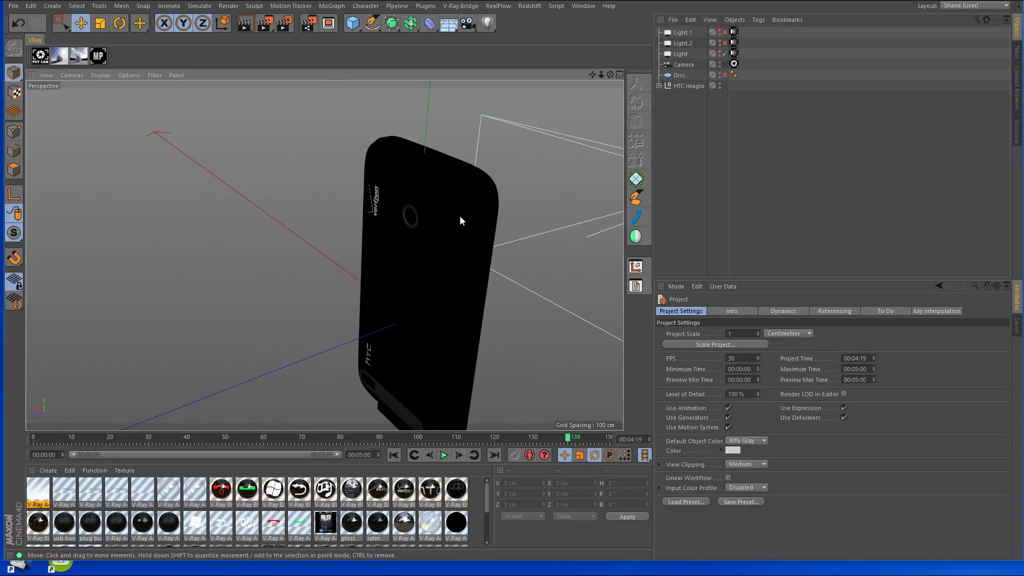
click(473, 221)
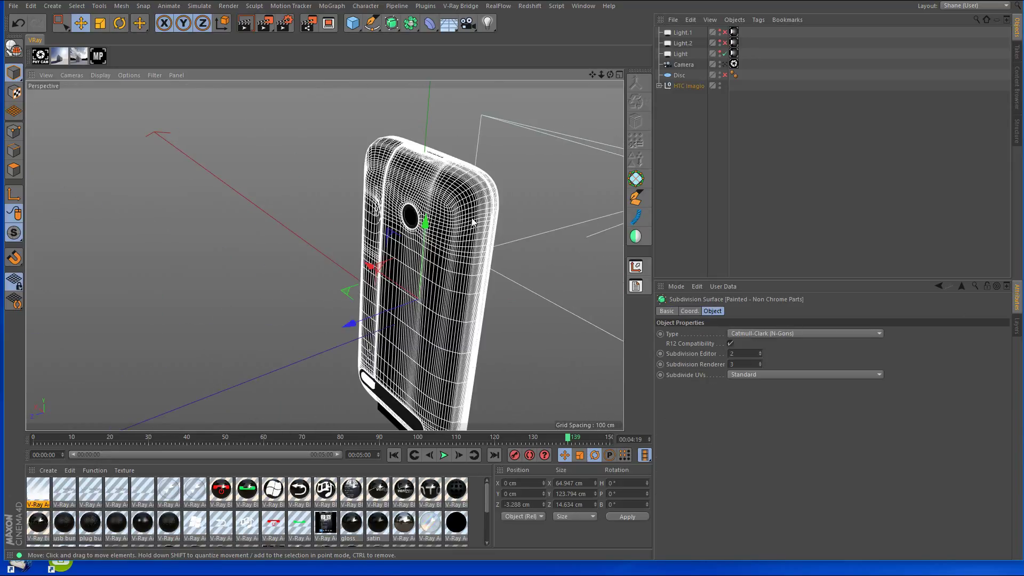
Turn off the display of textures in the perspective view so the phone appears in plain grey.
click(131, 76)
mouse_move(140, 94)
click(107, 75)
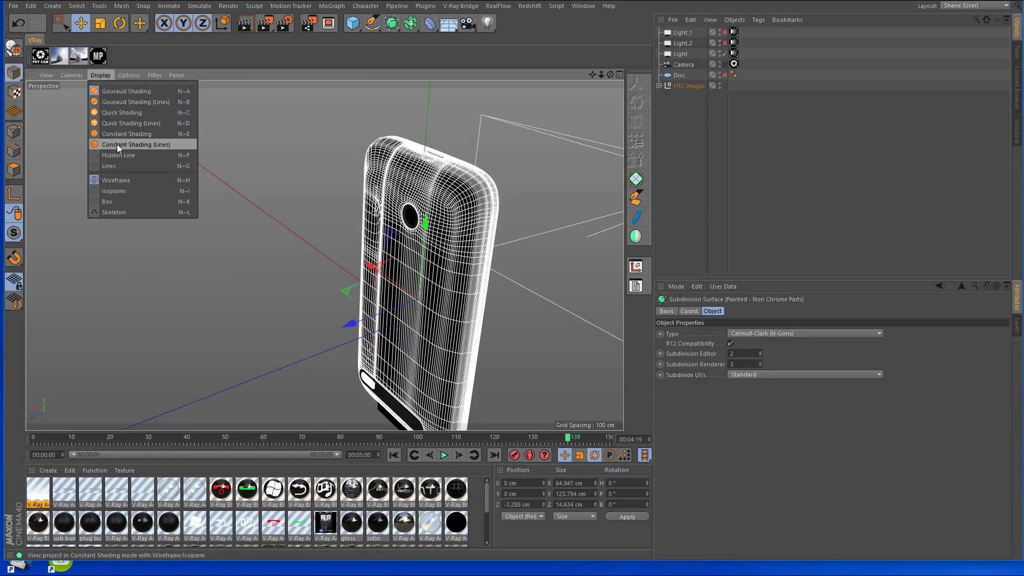
click(129, 75)
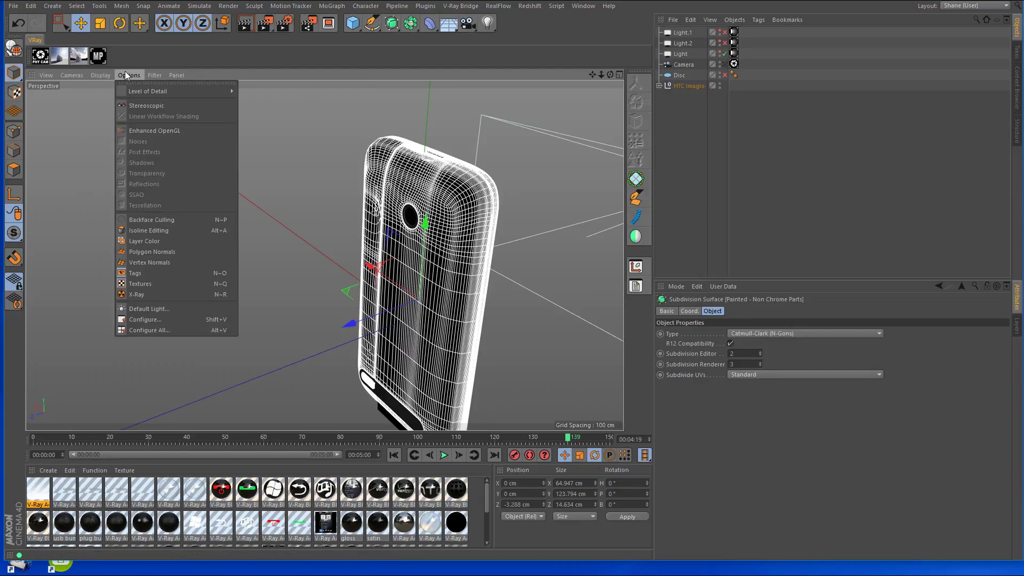
click(145, 283)
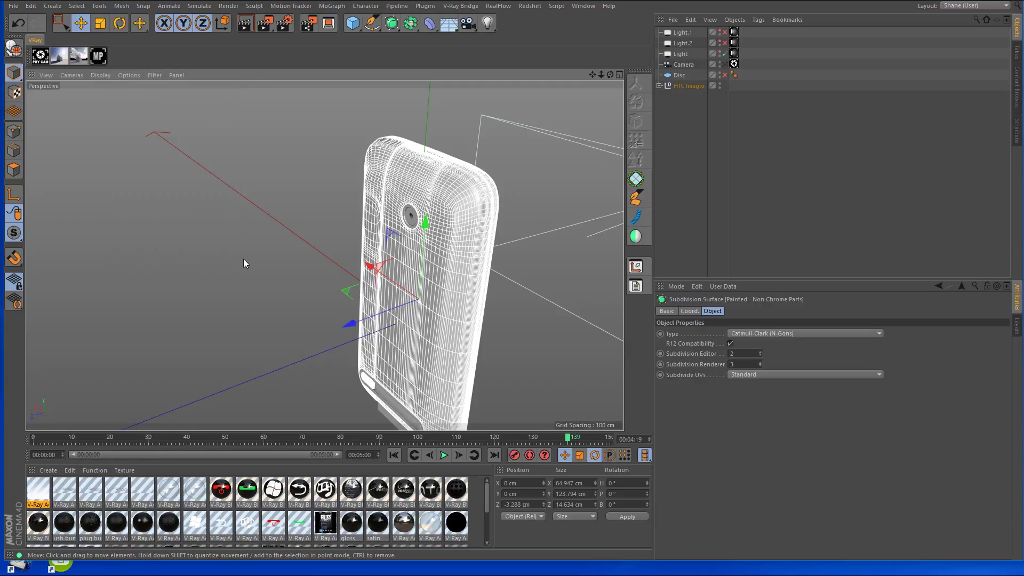
Expand the HTC Imagio hierarchy and disable the Painted - Non Chrome Parts and Chrome Parts subdivision surfaces.
click(804, 136)
click(659, 86)
mouse_move(536, 216)
alt+mouse_down()
mouse_move(402, 163)
mouse_move(524, 169)
mouse_move(491, 162)
mouse_move(486, 245)
mouse_move(585, 242)
mouse_move(487, 248)
mouse_move(493, 242)
alt+mouse_up()
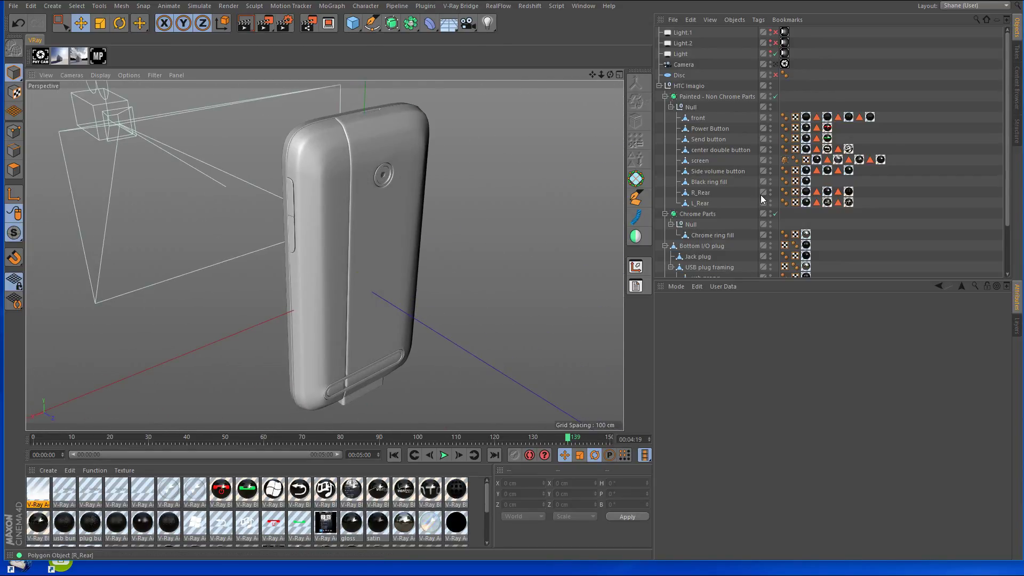
click(775, 96)
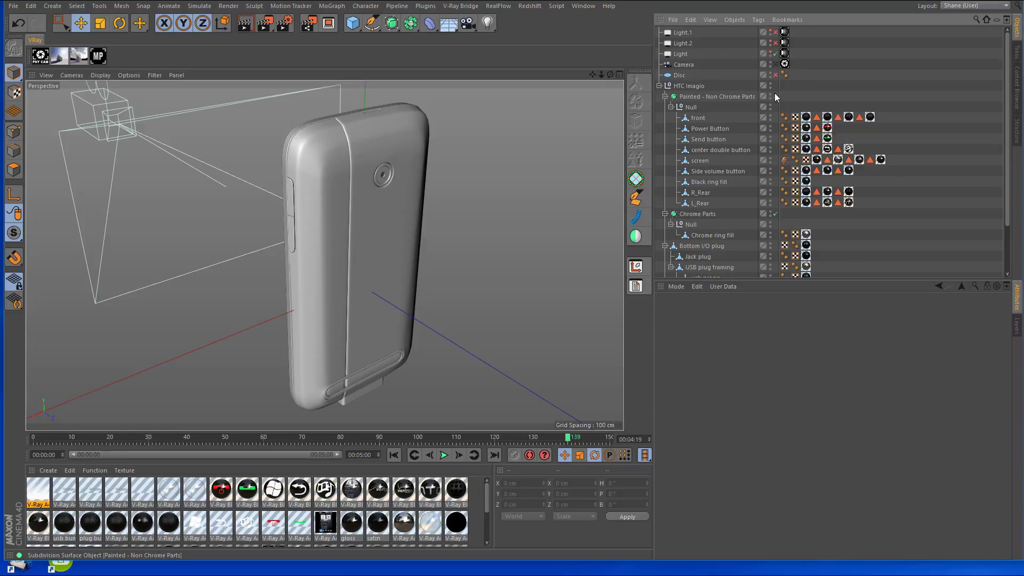
click(775, 214)
Set the perspective display to Gouraud Shading (Lines) and examine the phone's low-polygon base mesh.
click(100, 75)
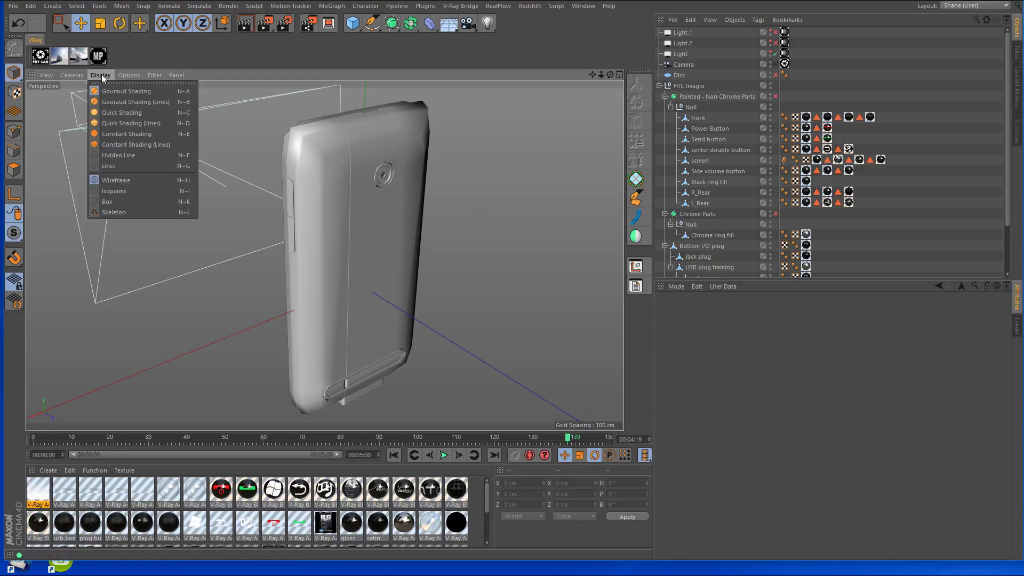
click(110, 102)
mouse_move(504, 209)
alt+mouse_down()
mouse_move(213, 211)
mouse_move(372, 150)
mouse_move(411, 278)
mouse_move(360, 296)
mouse_move(361, 327)
mouse_move(404, 271)
mouse_move(404, 238)
mouse_move(475, 308)
mouse_move(590, 354)
mouse_move(514, 283)
mouse_move(516, 211)
mouse_move(497, 248)
mouse_move(319, 292)
mouse_move(101, 122)
alt+mouse_up()
Turn texture display back on and re-enable the Painted - Non Chrome Parts and Chrome Parts subdivision surfaces.
click(128, 74)
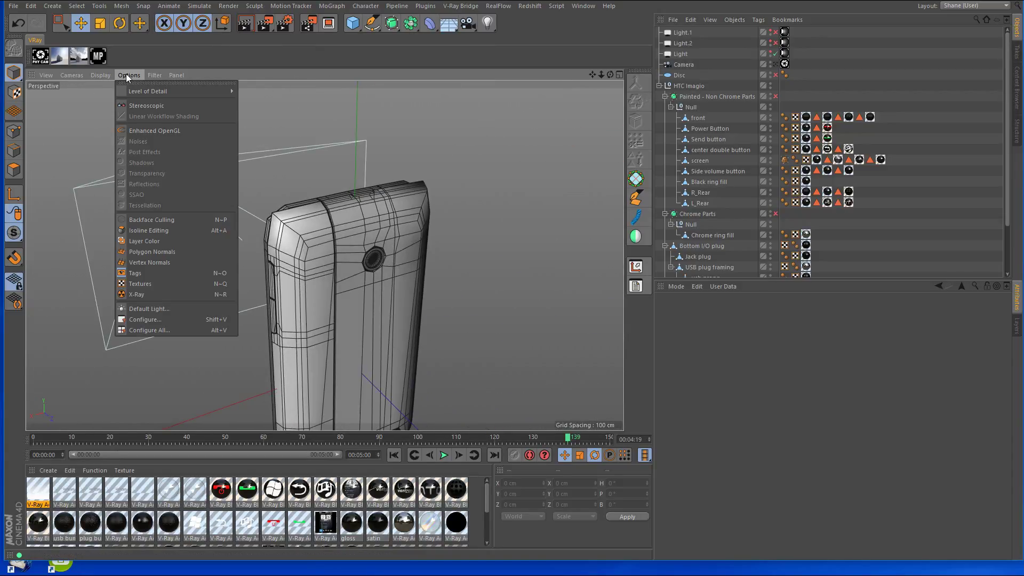
click(140, 283)
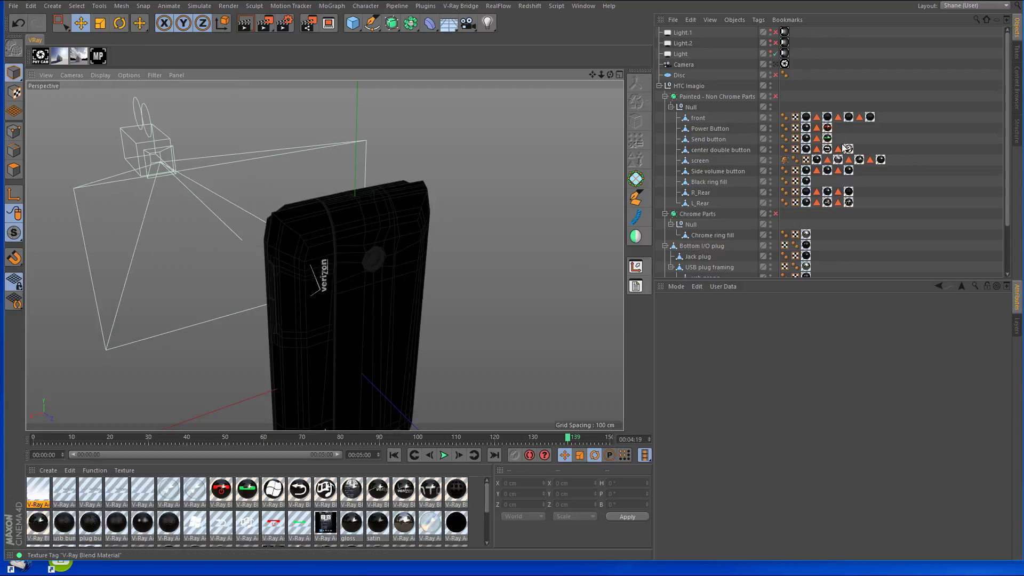
click(774, 96)
click(775, 214)
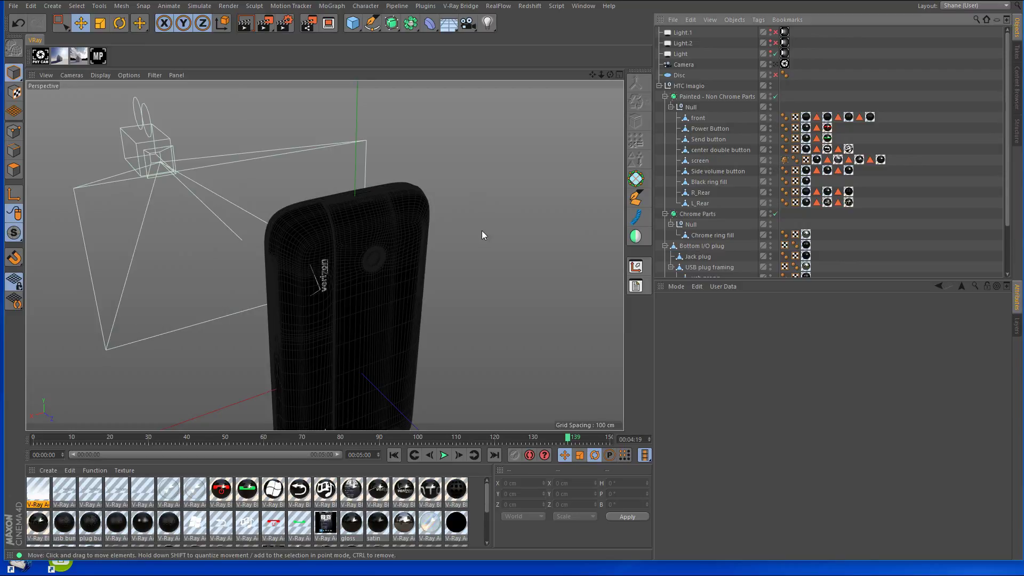
Render the active perspective view with the phone's complete back in frame.
alt+drag(482, 233, 457, 155)
click(244, 23)
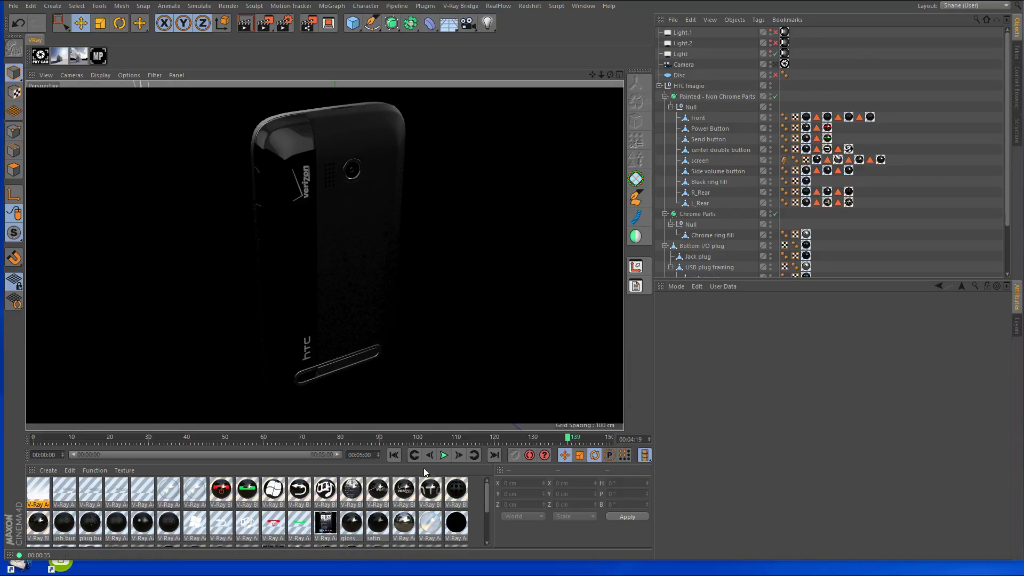
mouse_move(11, 569)
Examine the phone in the Back, Bottom and Right views, ending on the four-view layout.
middle_click(482, 319)
middle_click(485, 315)
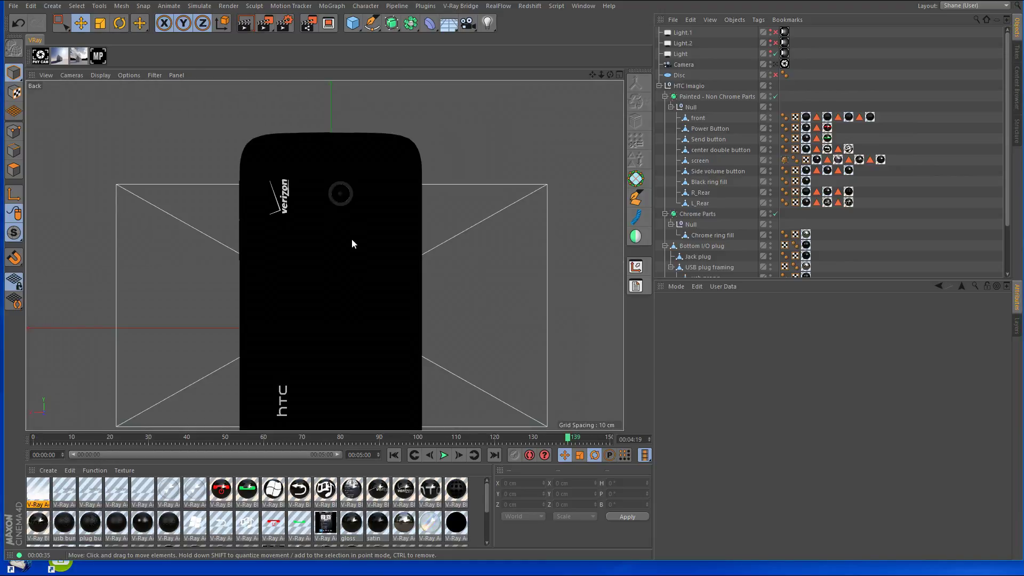
middle_click(472, 181)
middle_click(473, 182)
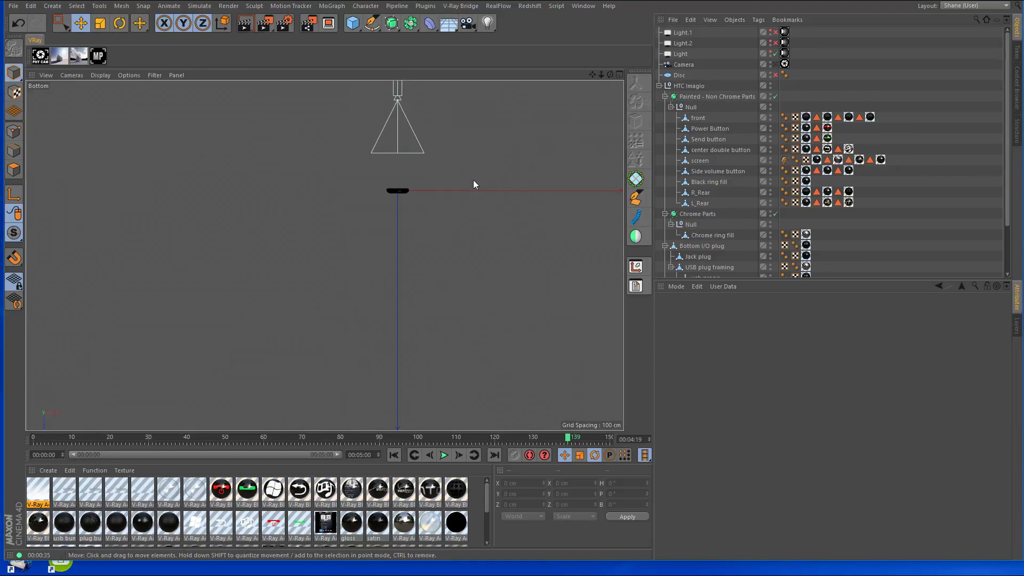
middle_click(473, 184)
middle_click(269, 299)
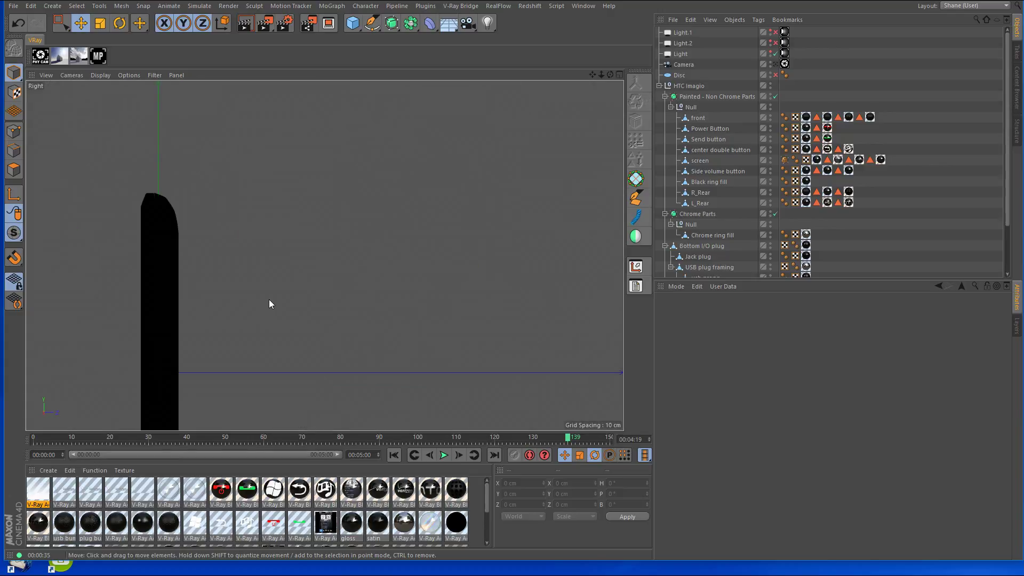
middle_click(269, 299)
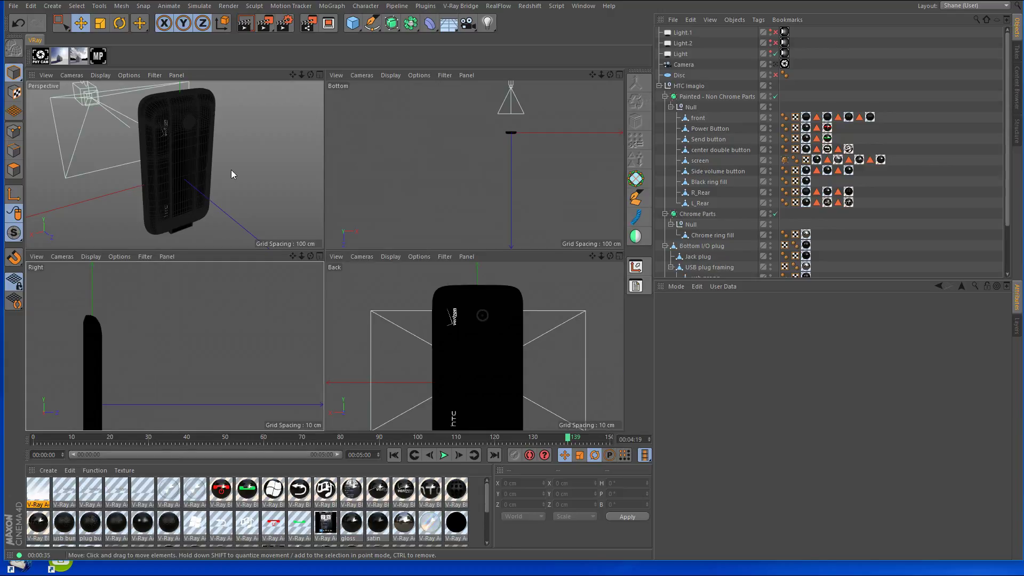
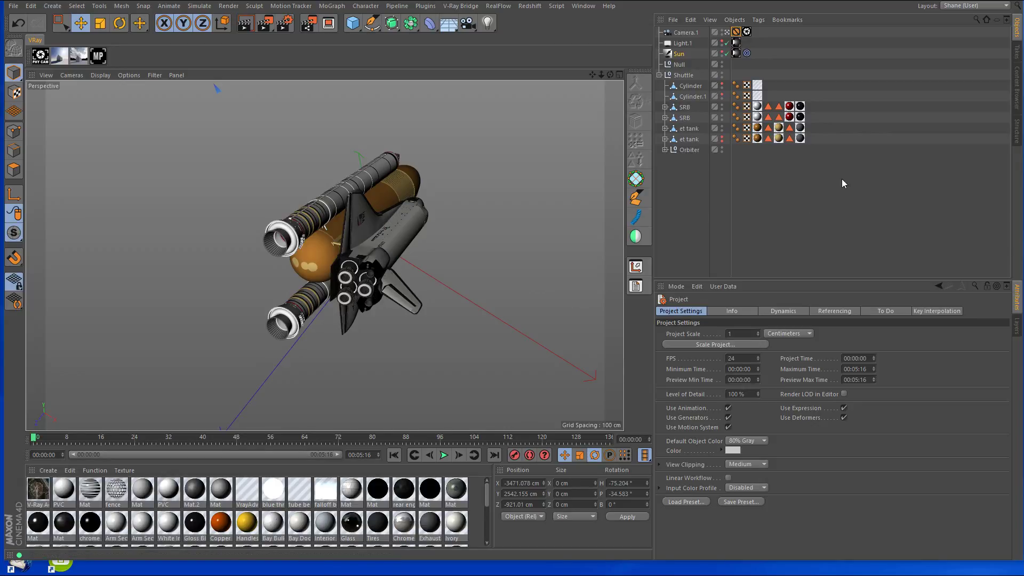
In the space shuttle scene, leave the Camera.1 view, clear the selection and hide the camera's outline.
click(726, 32)
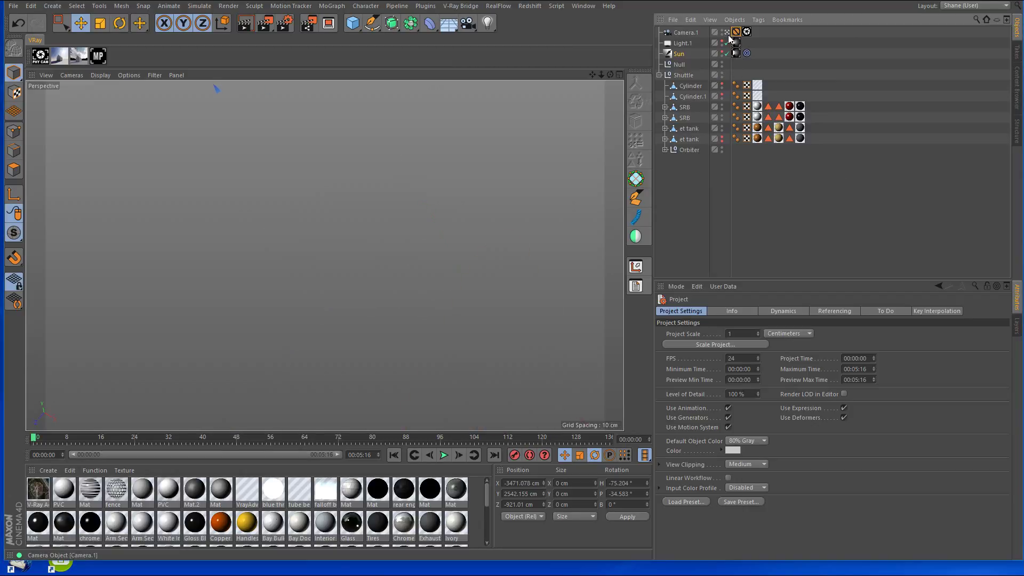
click(805, 219)
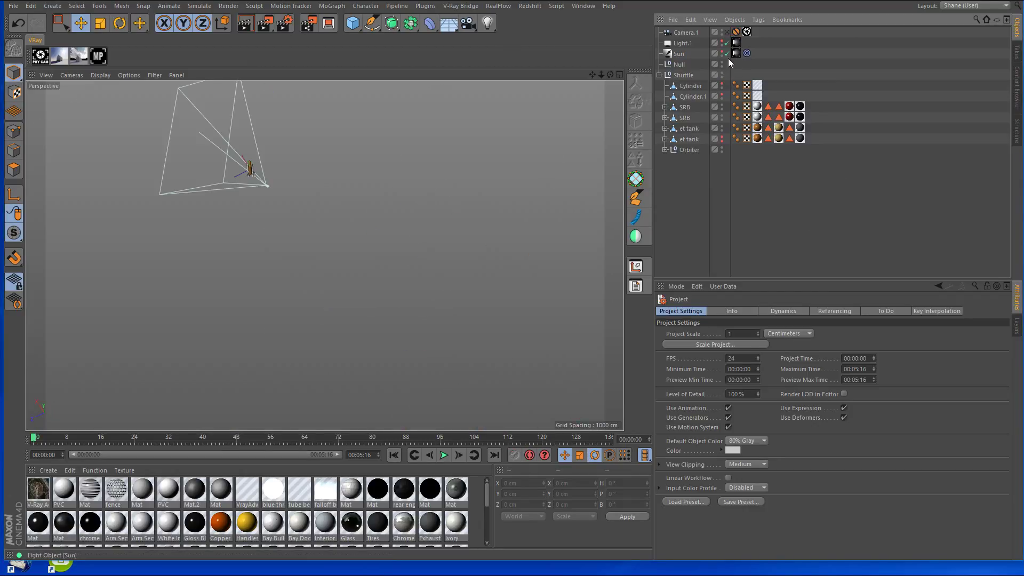
click(725, 33)
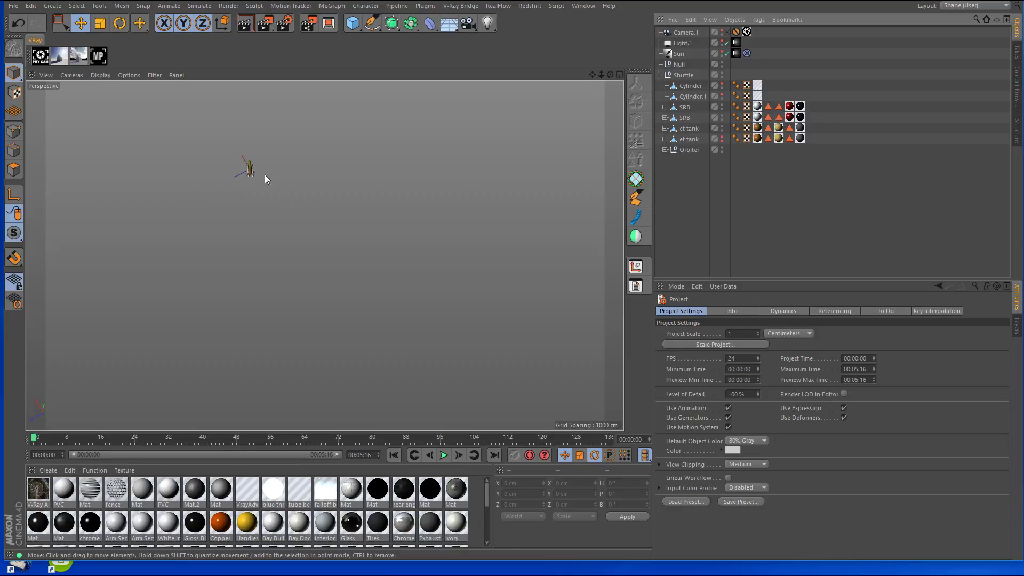
Examine the full shuttle stack, the orbiter's main engine nozzles and the rear of the booster up close.
alt+right_drag(345, 174, 576, 210)
alt+right_drag(123, 205, 219, 211)
alt+drag(437, 275, 330, 255)
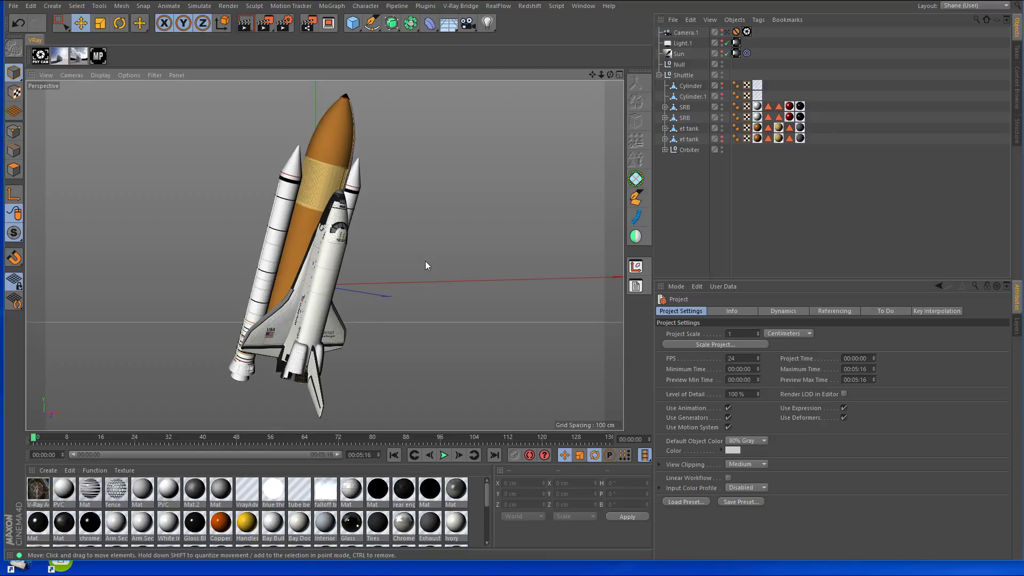
alt+drag(350, 369, 320, 318)
alt+right_drag(320, 317, 366, 291)
alt+drag(366, 288, 370, 280)
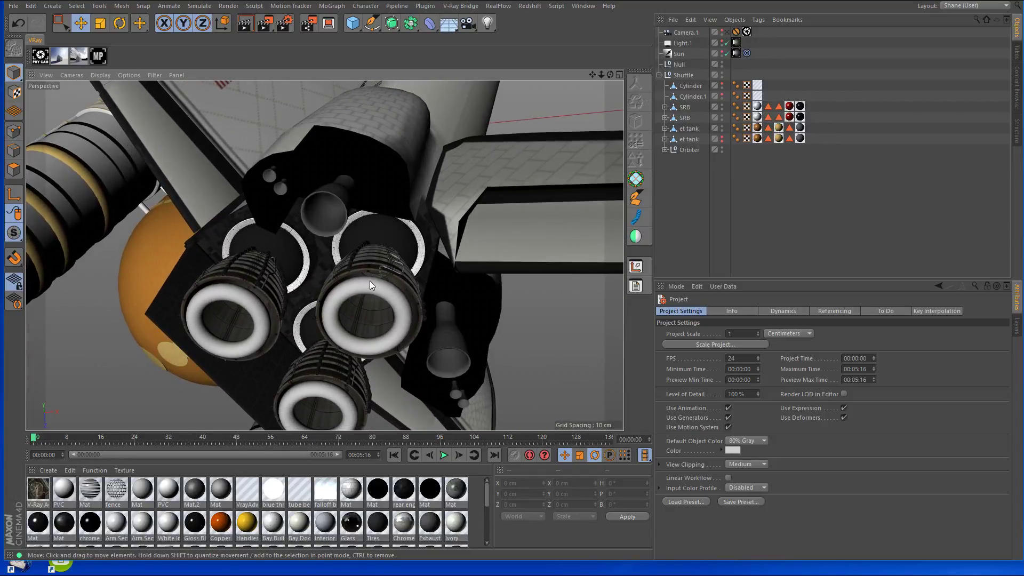
alt+right_drag(369, 280, 317, 293)
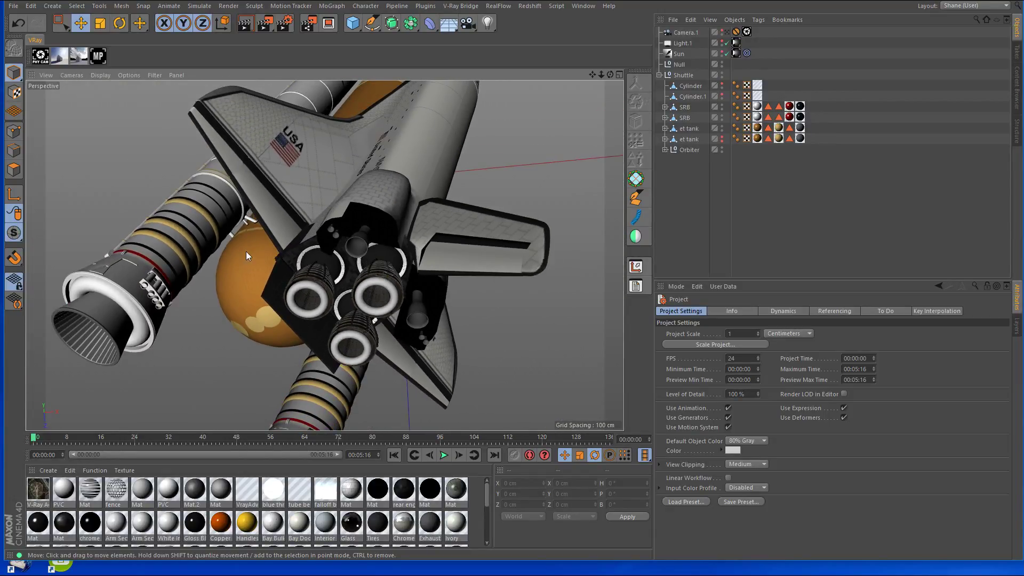
Examine the orbiter's cockpit windows and the seats inside, ending on the launch stack from the front.
alt+drag(397, 177, 372, 266)
alt+right_drag(370, 263, 475, 260)
alt+drag(476, 261, 443, 270)
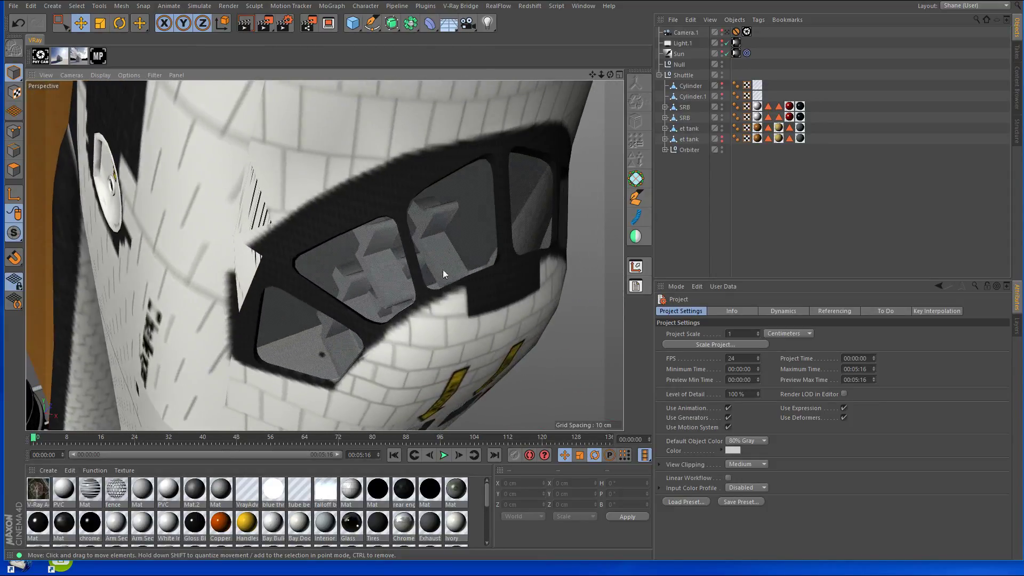
alt+right_drag(428, 266, 302, 273)
alt+drag(301, 273, 354, 161)
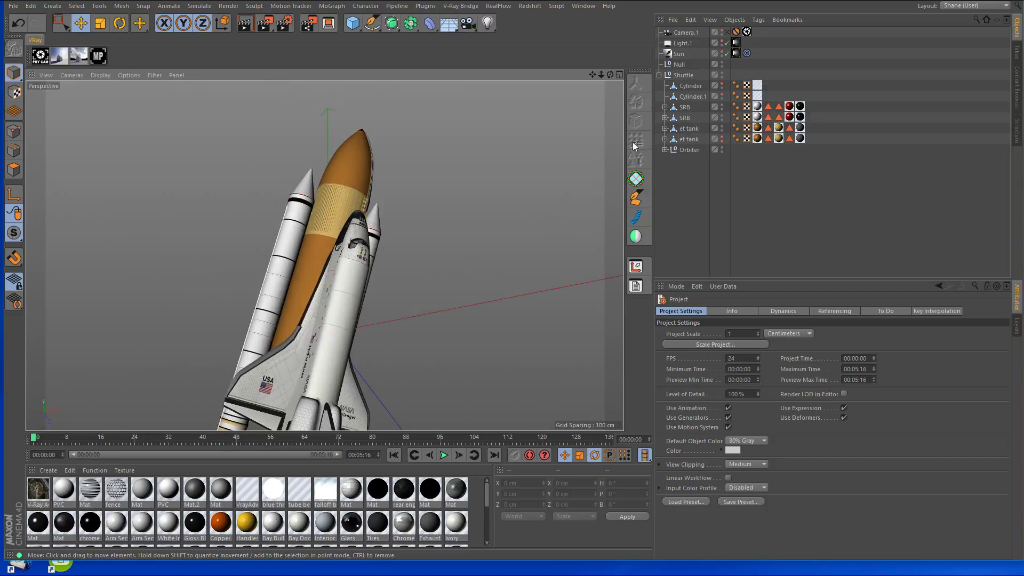
Look through Camera.1 again and render the shuttle in the active view.
click(726, 32)
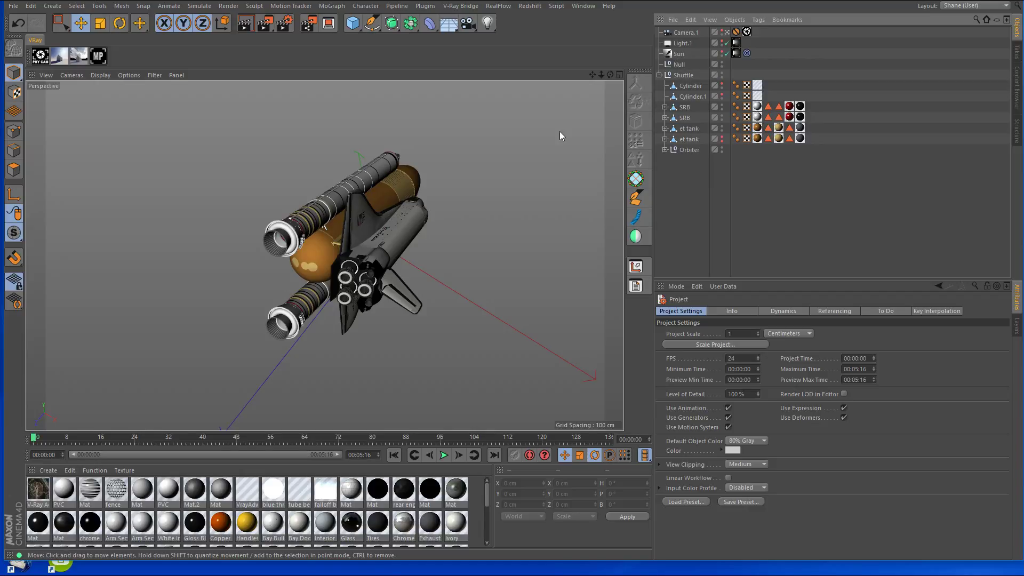
click(245, 23)
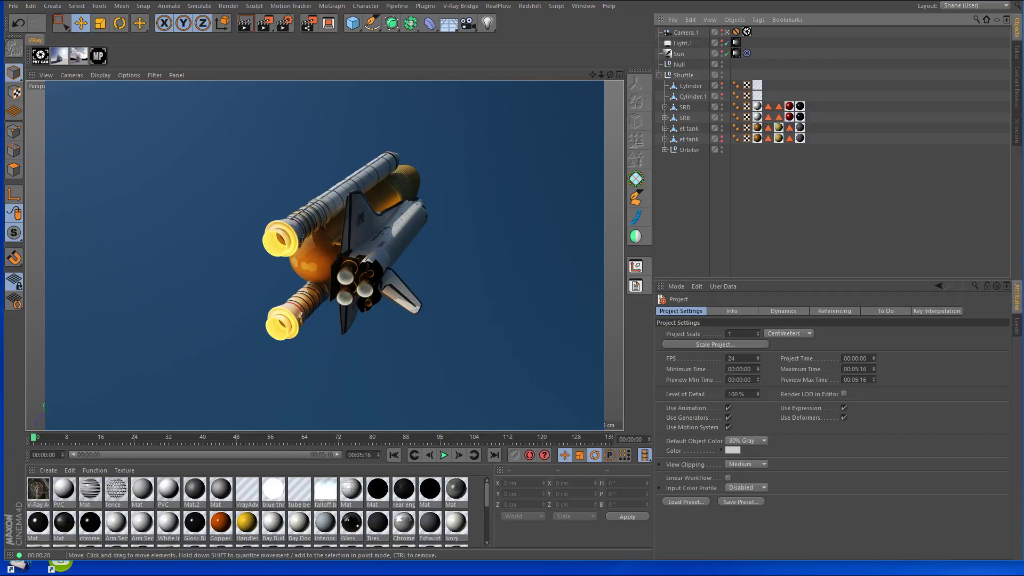
click(30, 5)
click(21, 17)
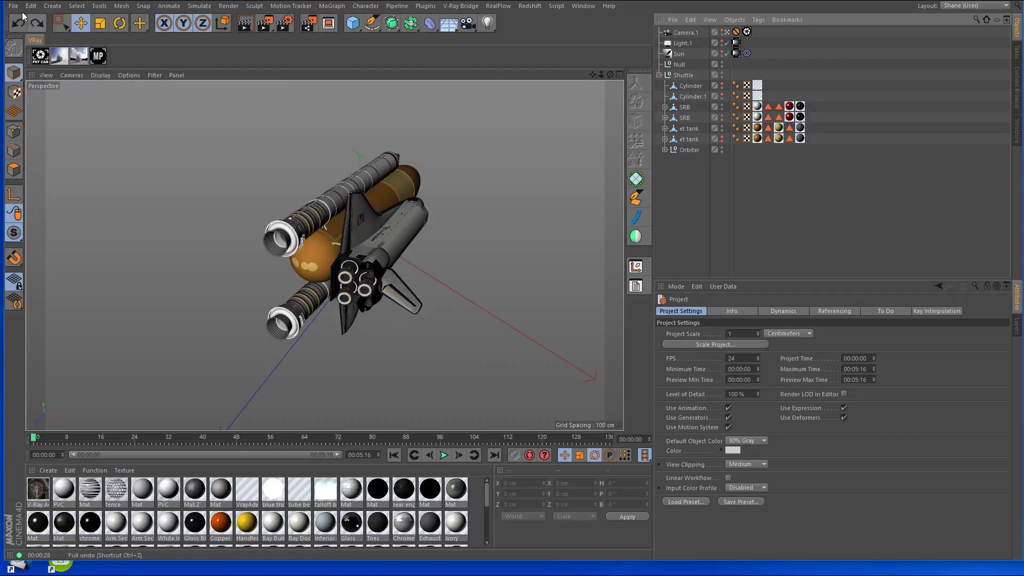
In a new empty project, set the renderer to V-Ray Bridge and enable indirect illumination (GI).
click(13, 5)
click(24, 20)
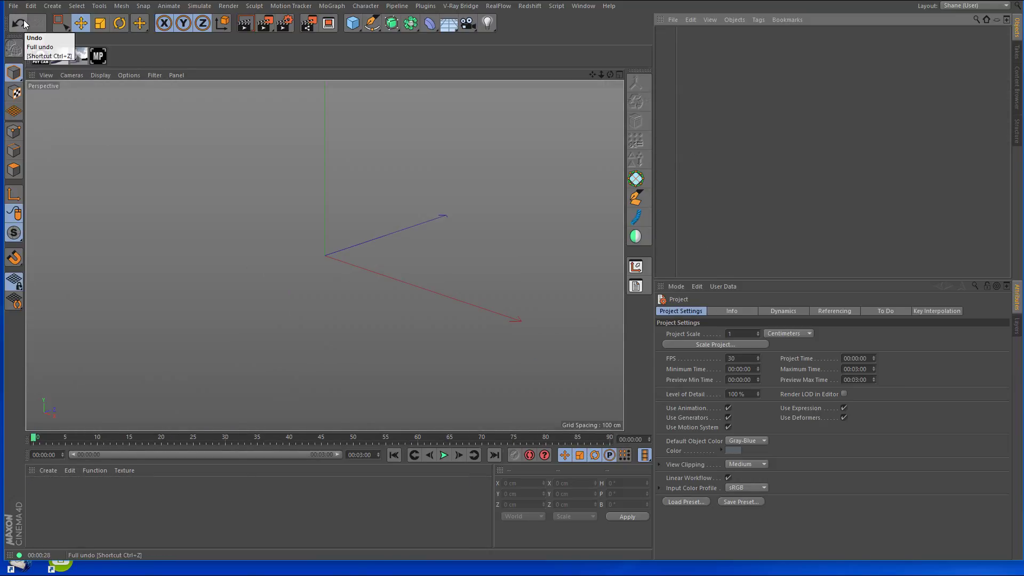
click(328, 23)
click(331, 98)
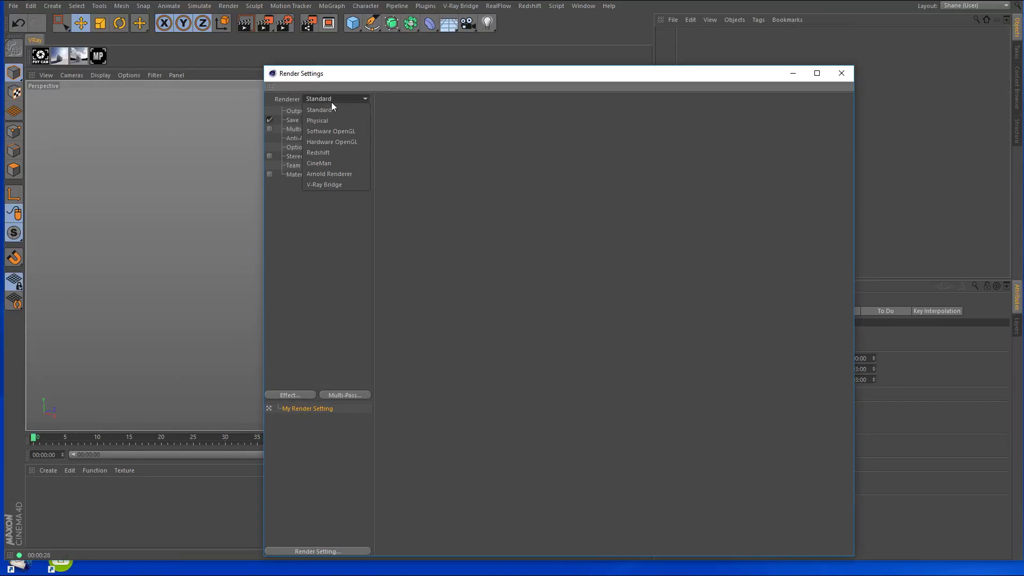
click(331, 185)
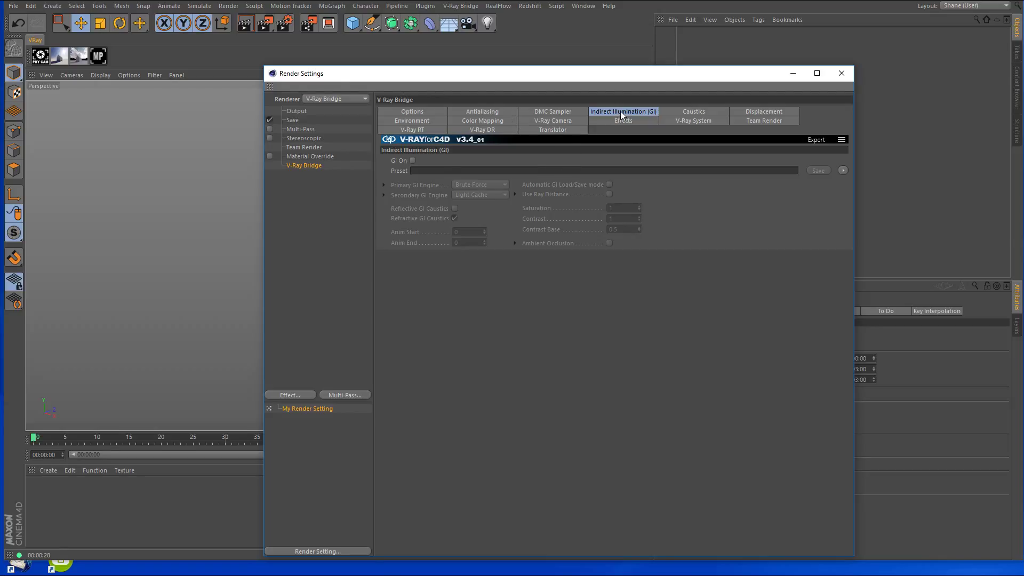
click(412, 161)
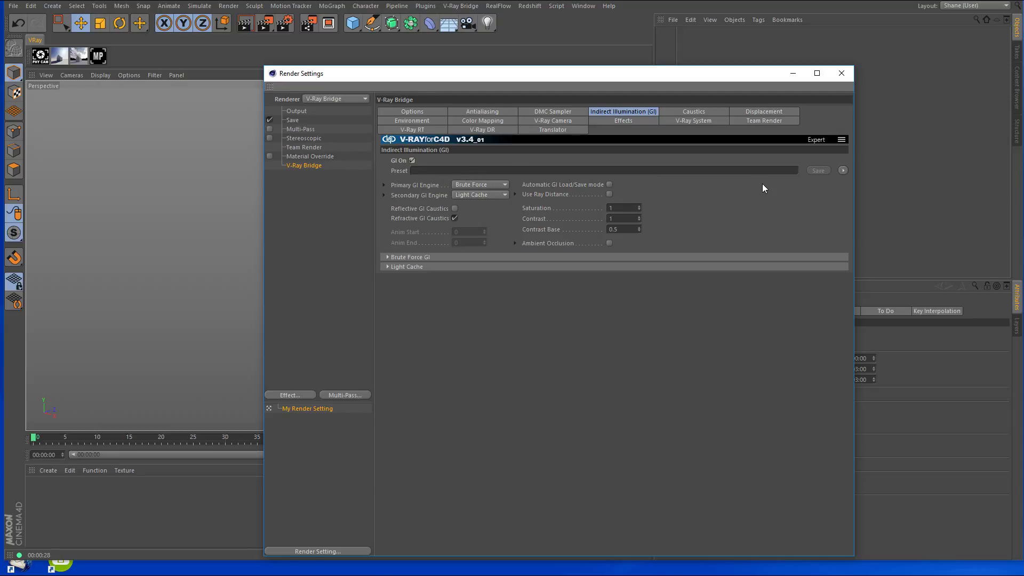
click(841, 76)
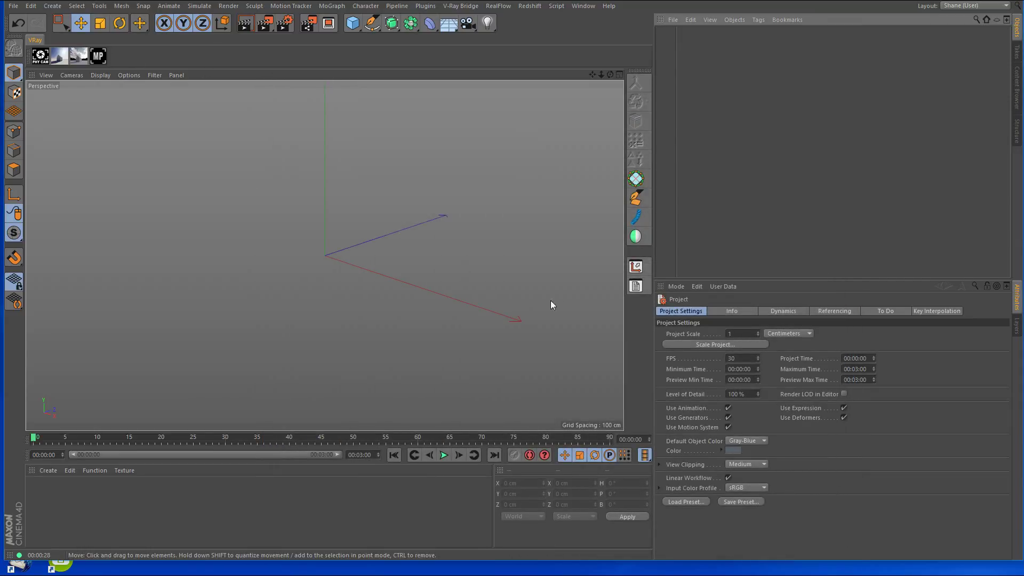
Switch to the challenger.c4d shuttle project and close it without saving the changes.
click(640, 287)
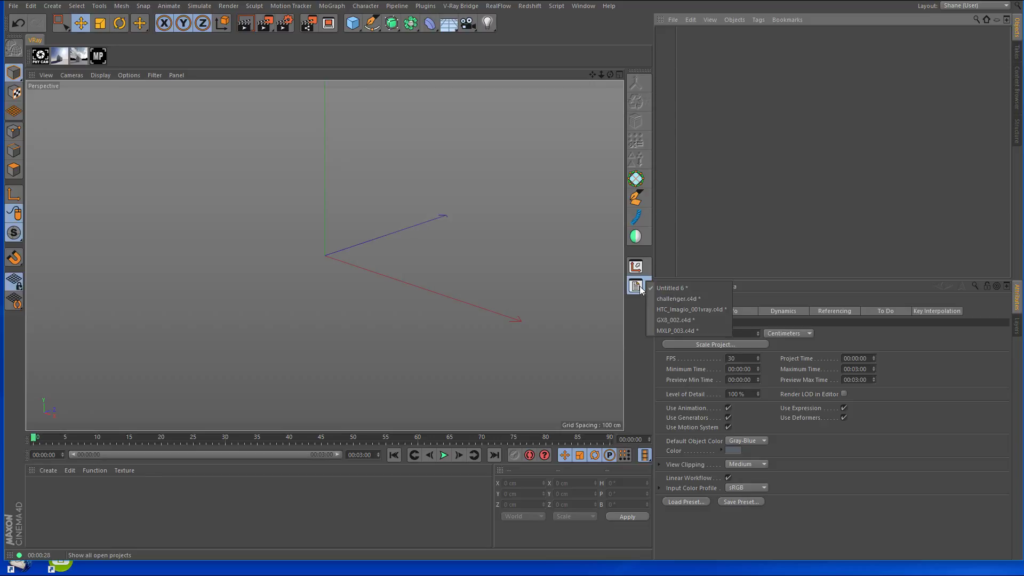
click(688, 298)
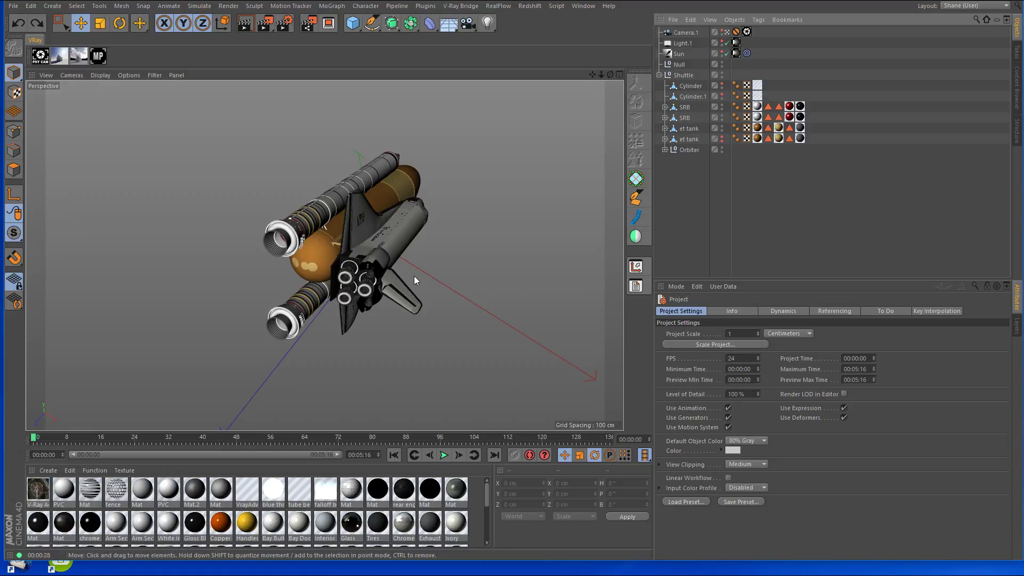
click(636, 286)
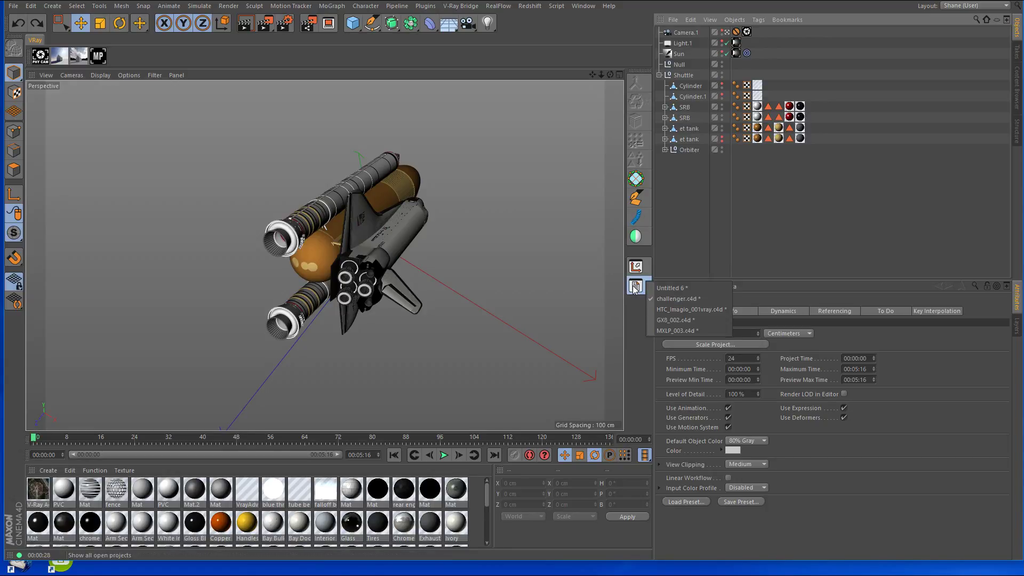
click(13, 6)
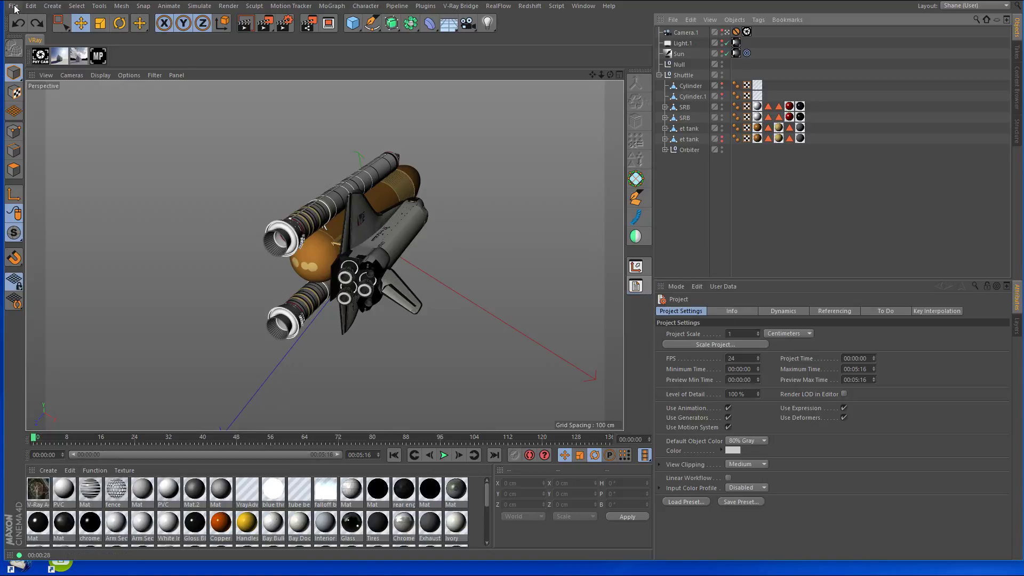
click(14, 6)
click(38, 70)
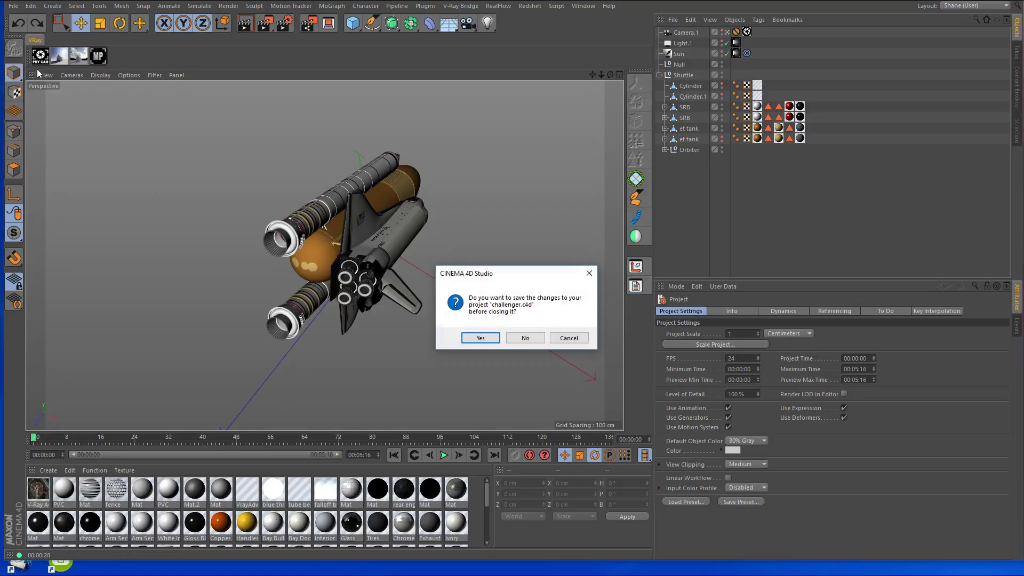
click(526, 338)
Switch to HTC_Imagio_001vray.c4d, view the phone from the front and close the project without saving.
click(636, 288)
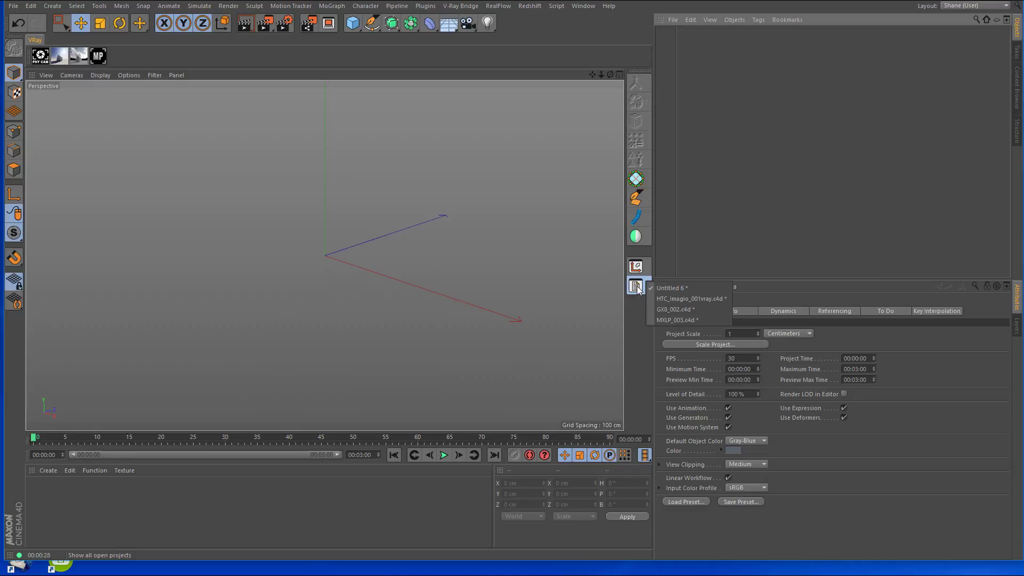
click(689, 299)
middle_click(306, 208)
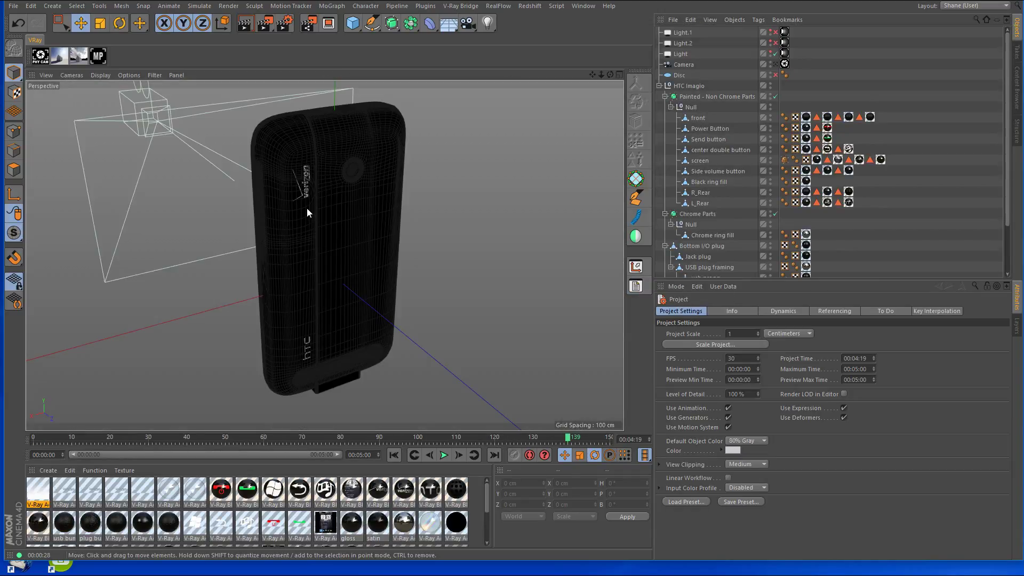
alt+drag(306, 208, 373, 272)
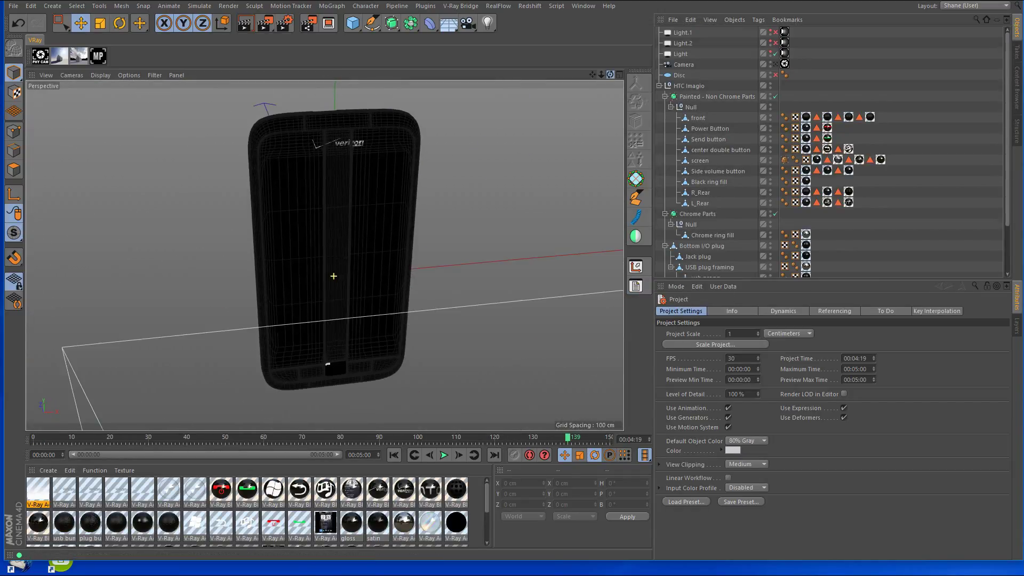
click(13, 7)
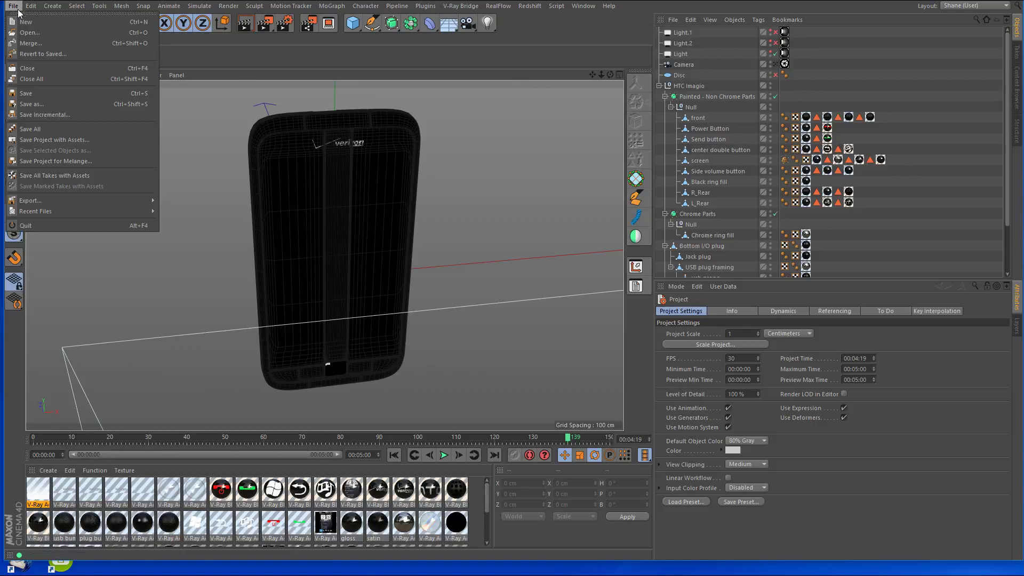
click(27, 68)
click(518, 333)
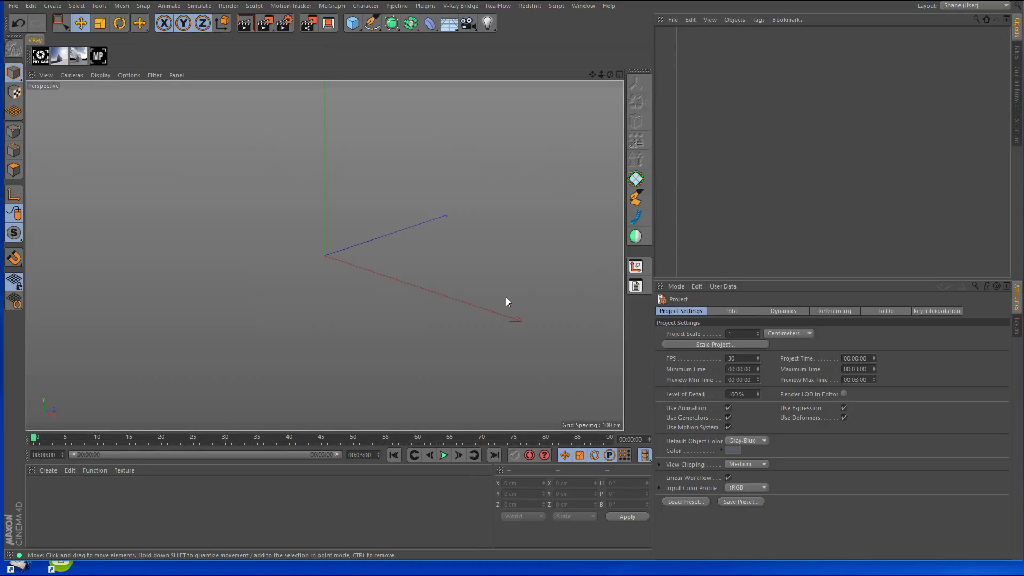
Switch to the GX8_002.c4d server project and close it without saving the changes.
click(662, 299)
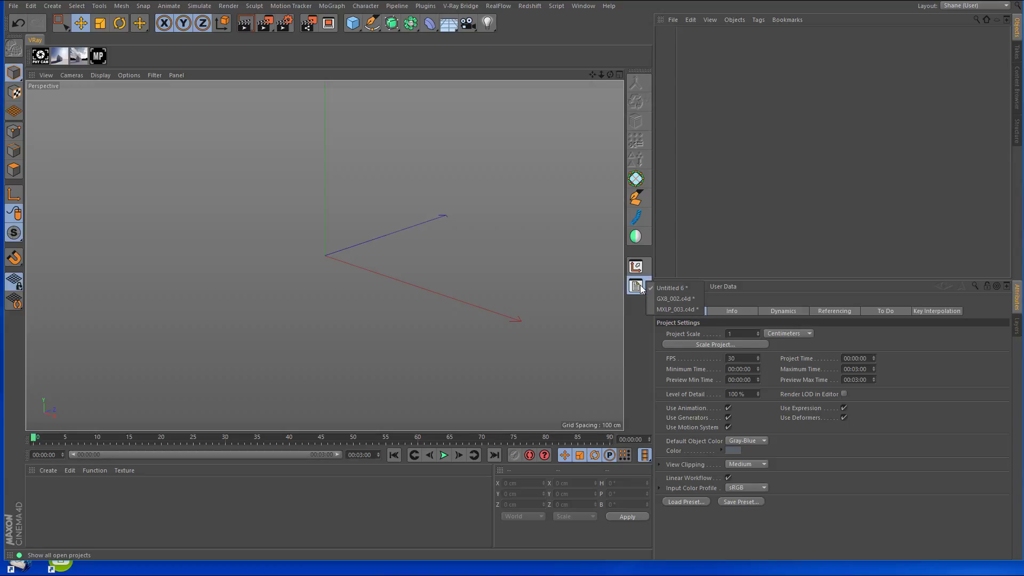
click(664, 291)
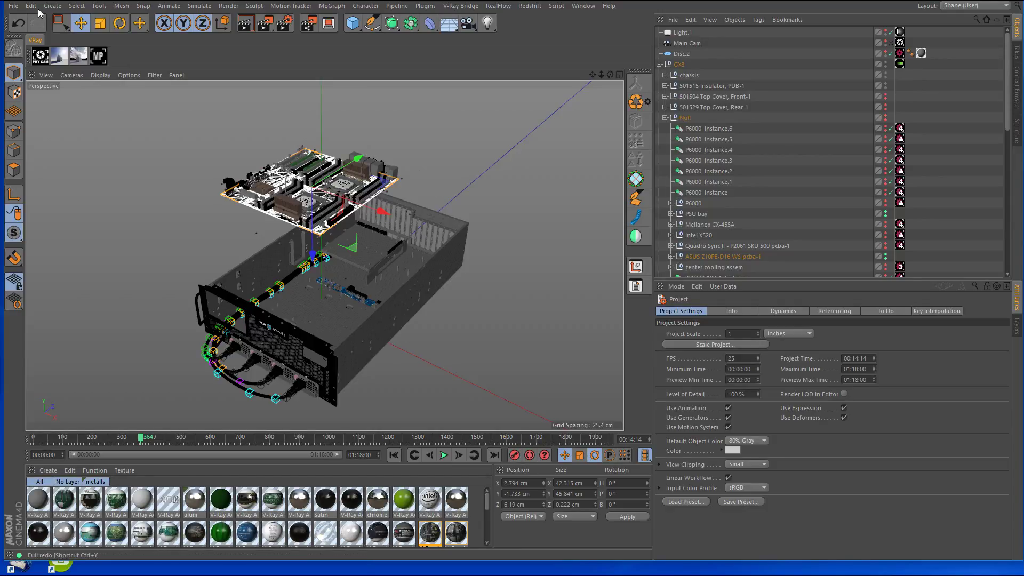
click(13, 7)
click(42, 54)
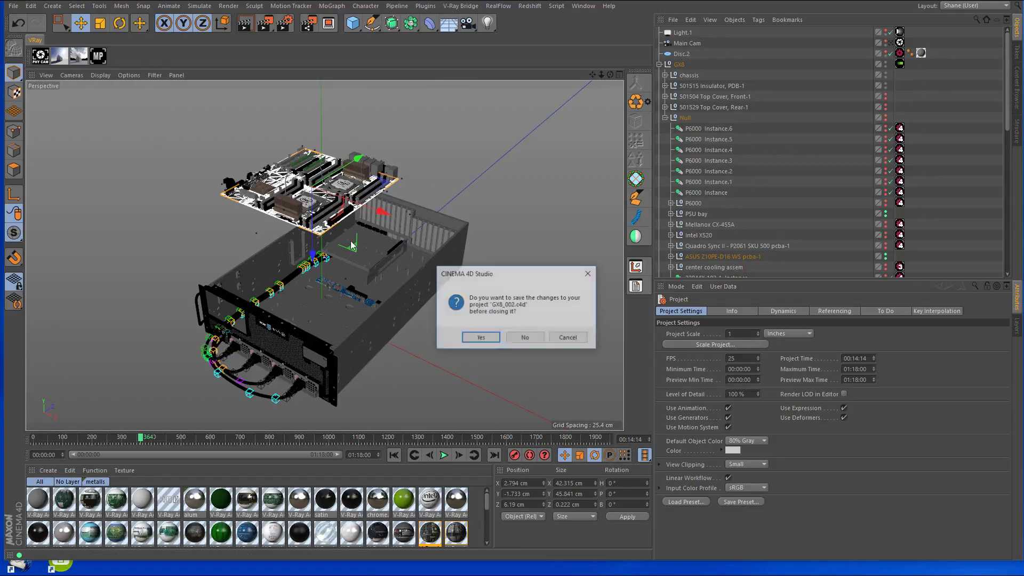
click(531, 335)
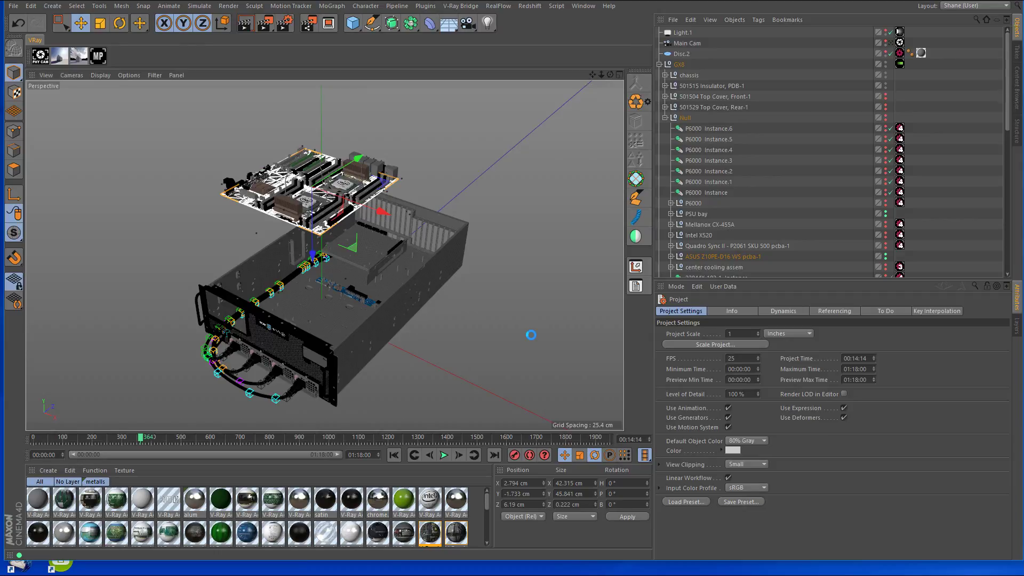
Switch to the MXLP_003.c4d desk scene and close it, discarding its unsaved changes.
click(636, 286)
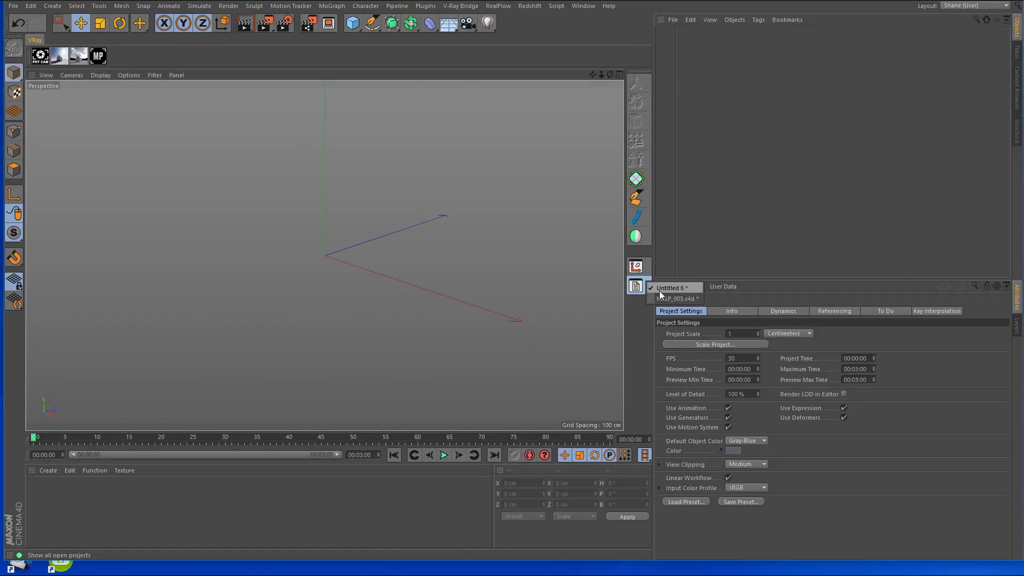
click(672, 299)
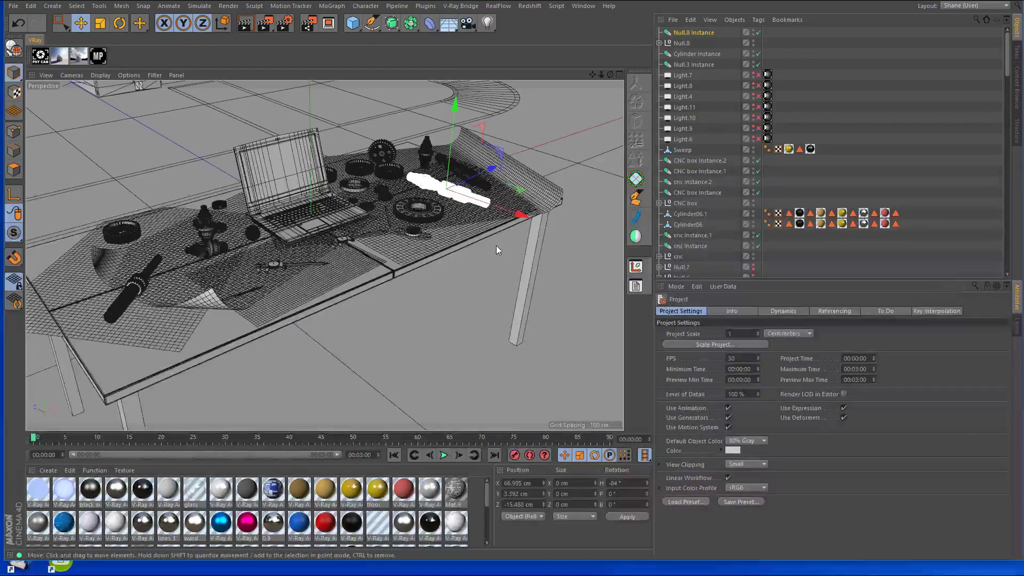
click(13, 6)
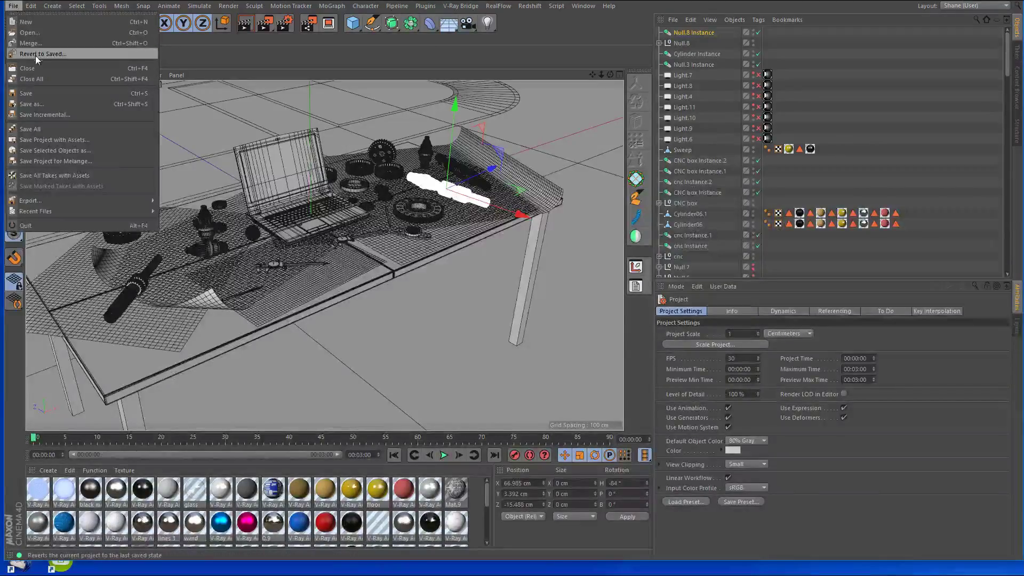
click(16, 68)
click(525, 338)
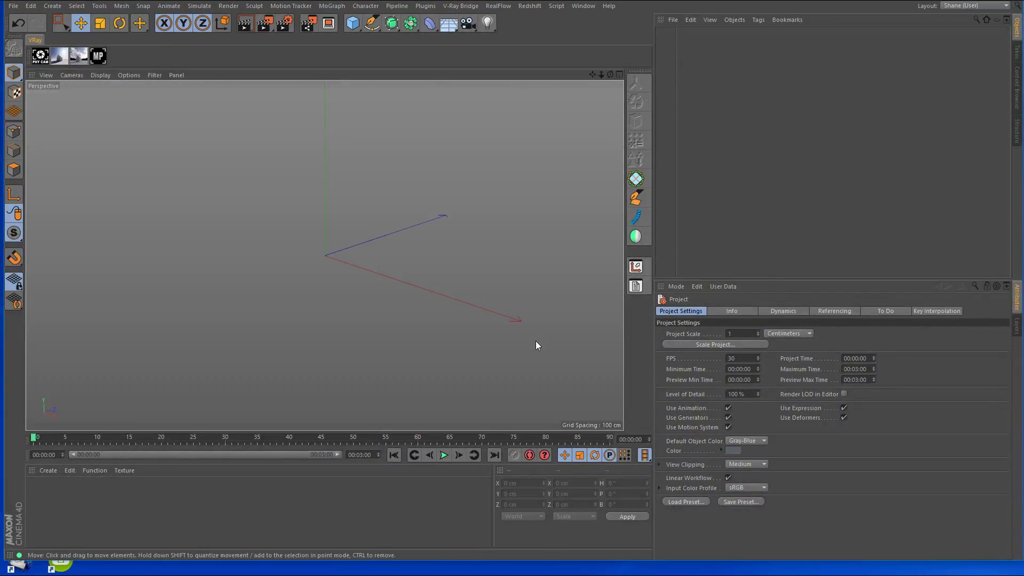